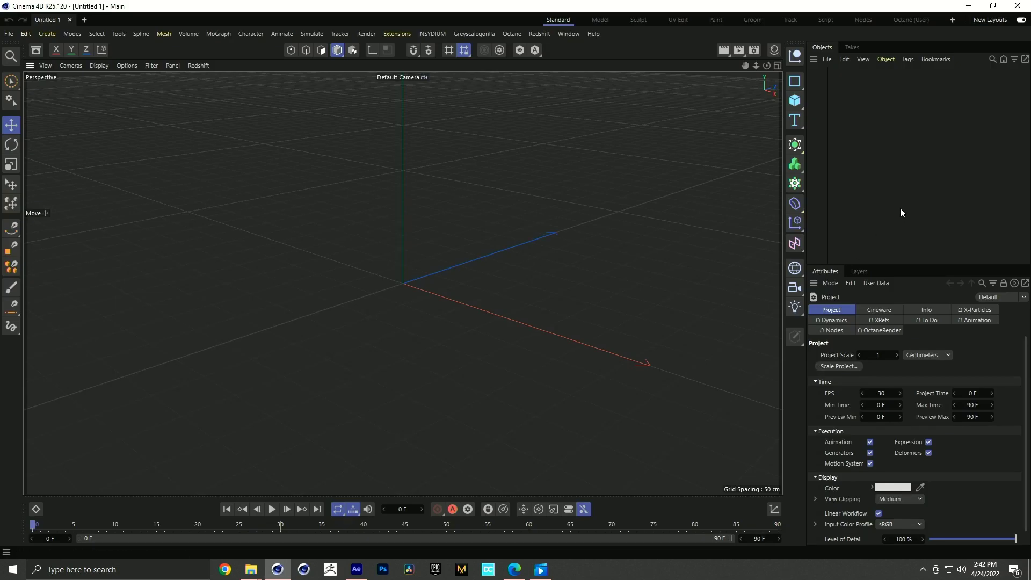
- Add a cylinder primitive to the empty scene
{"action": "key", "text": "shift+c"}
{"action": "type", "text": "c"}
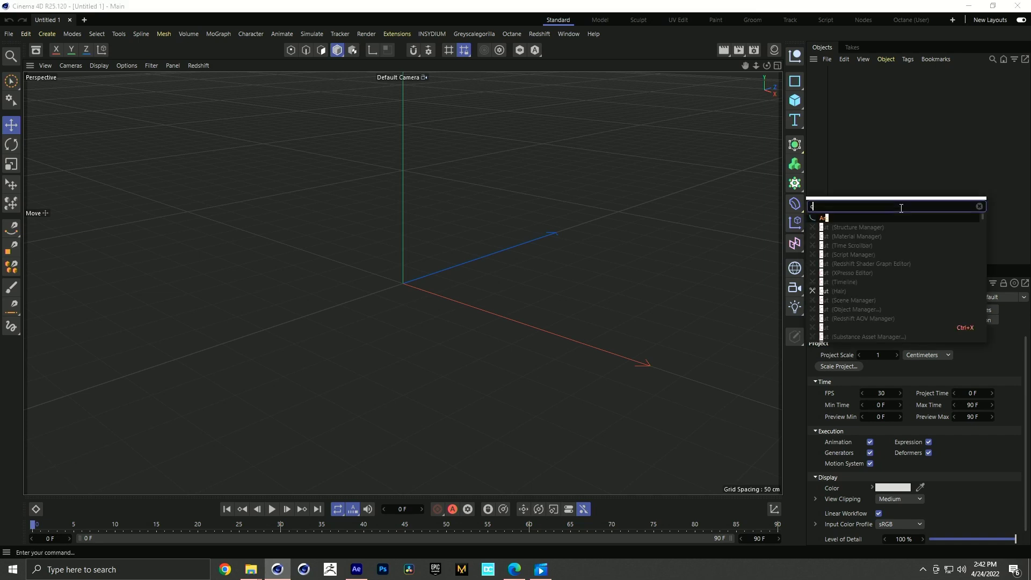
{"action": "type", "text": "ylinder"}
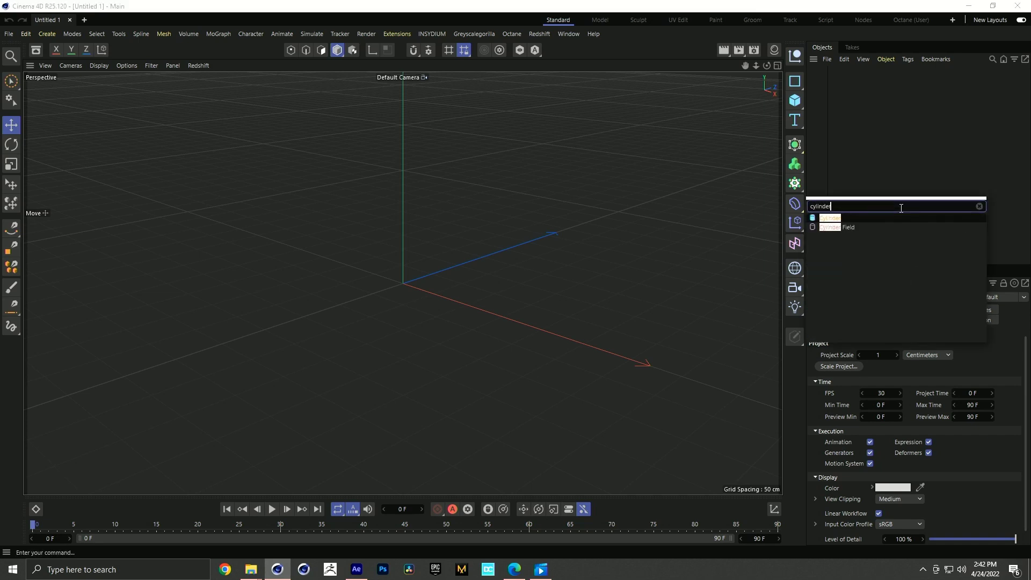
{"action": "key", "text": "Return"}
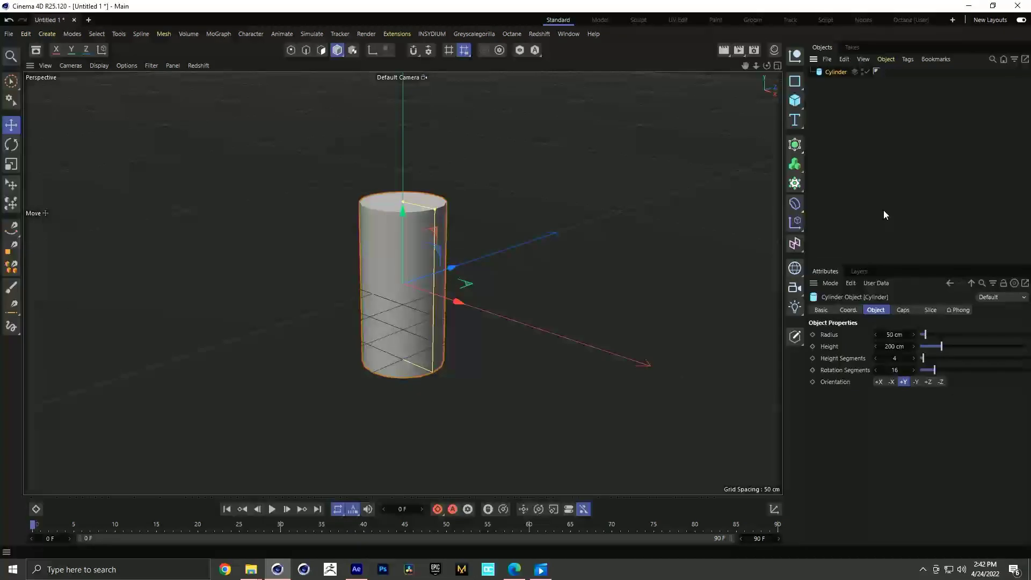
- Orient the cylinder along +Z and set its radius to 18 cm and height to 2500 cm
{"action": "left_click", "coordinate": [927, 381]}
{"action": "double_click", "coordinate": [905, 334]}
{"action": "type", "text": "18"}
{"action": "key", "text": "Return"}
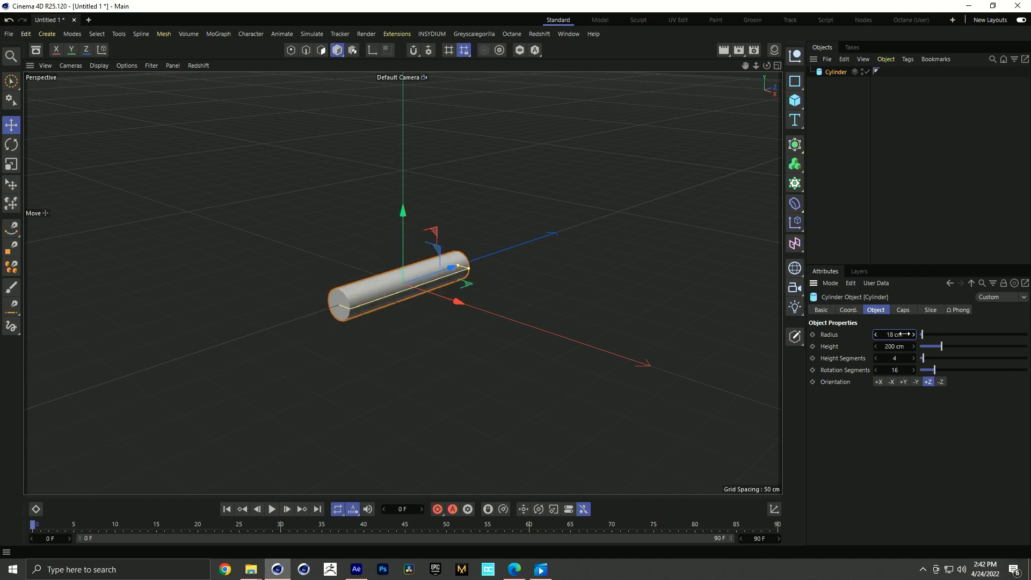
{"action": "double_click", "coordinate": [894, 346]}
{"action": "type", "text": "2500"}
{"action": "key", "text": "Return"}
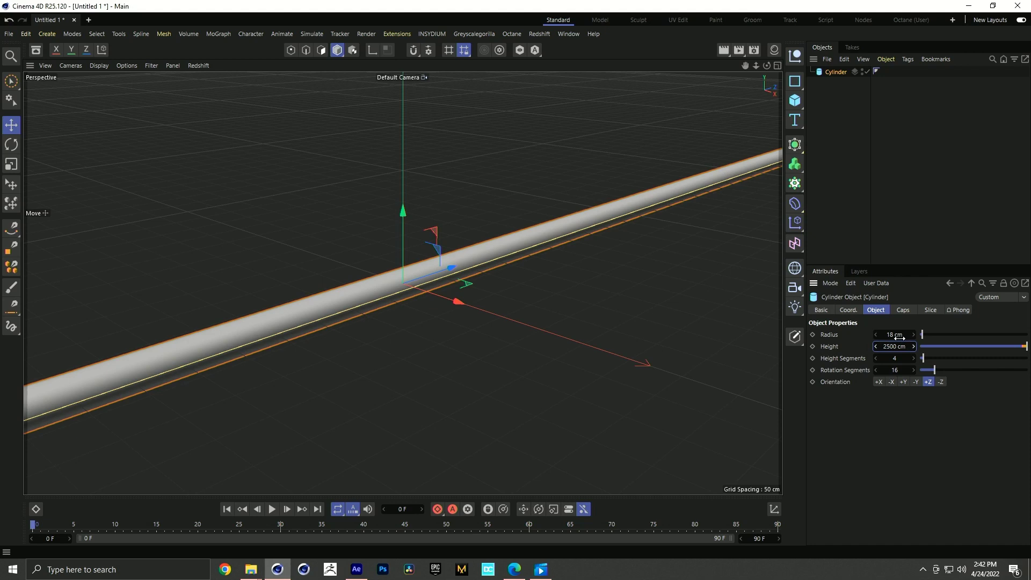
- Add a MoGraph Cloner and make the cylinder its child
{"action": "left_click", "coordinate": [835, 106]}
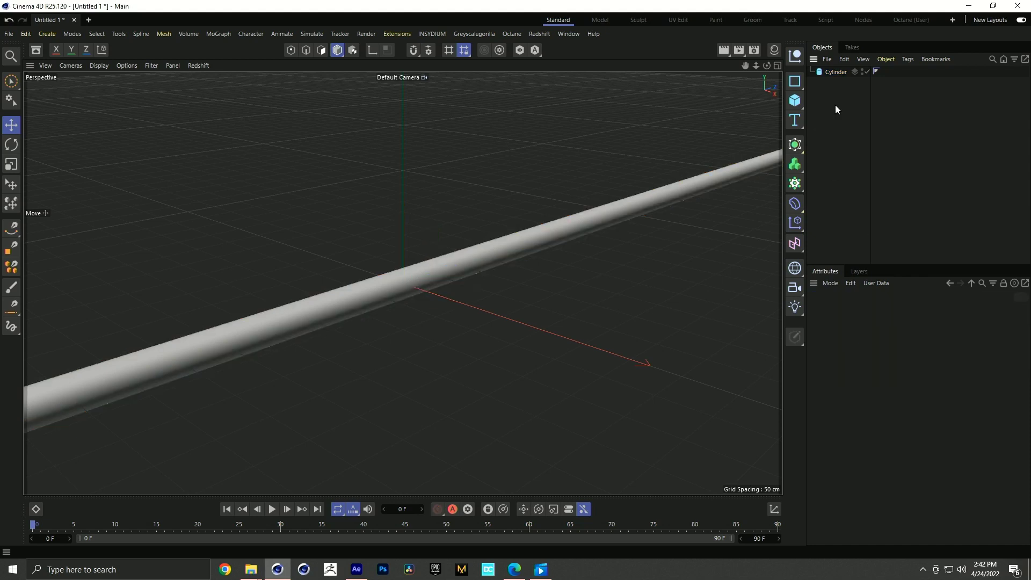
{"action": "key", "text": "shift+c"}
{"action": "type", "text": "cloner"}
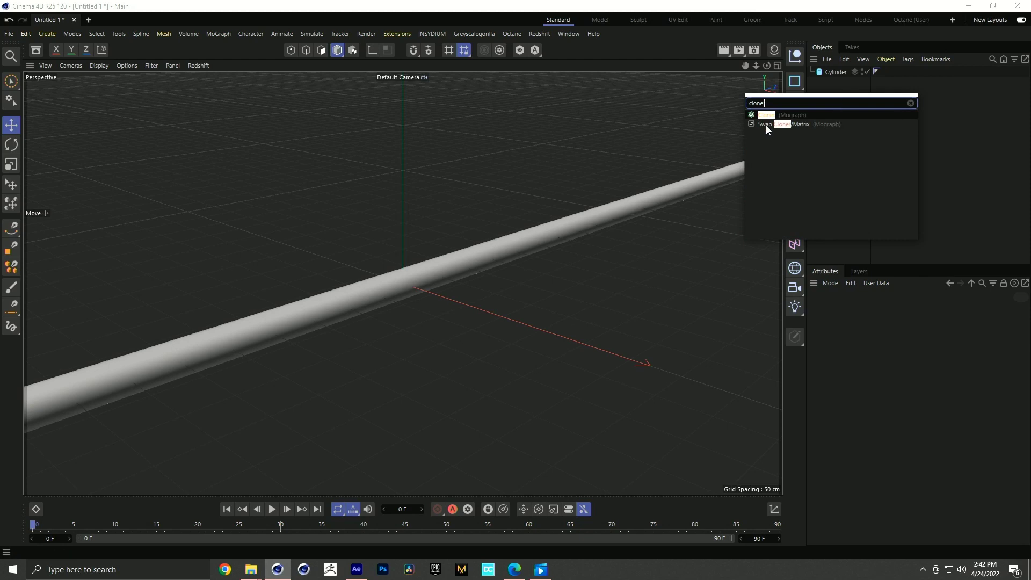
{"action": "left_click", "coordinate": [768, 115]}
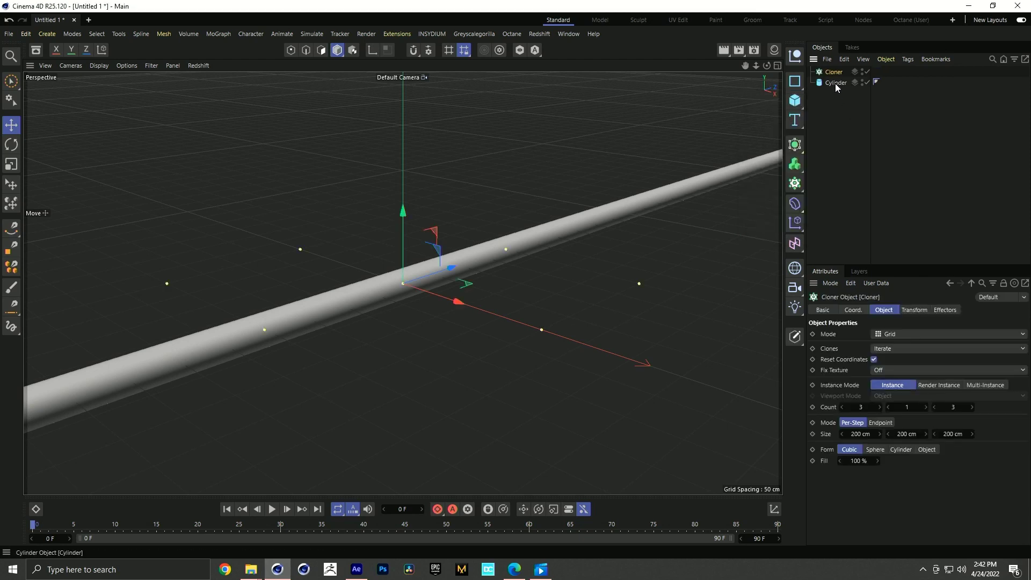
{"action": "left_click_drag", "start_coordinate": [835, 72], "coordinate": [835, 73]}
- Set the Cloner's grid count to 2, 1, 1 so it makes two parallel rails
{"action": "scroll", "coordinate": [541, 214], "scroll_direction": "down", "scroll_amount": 4}
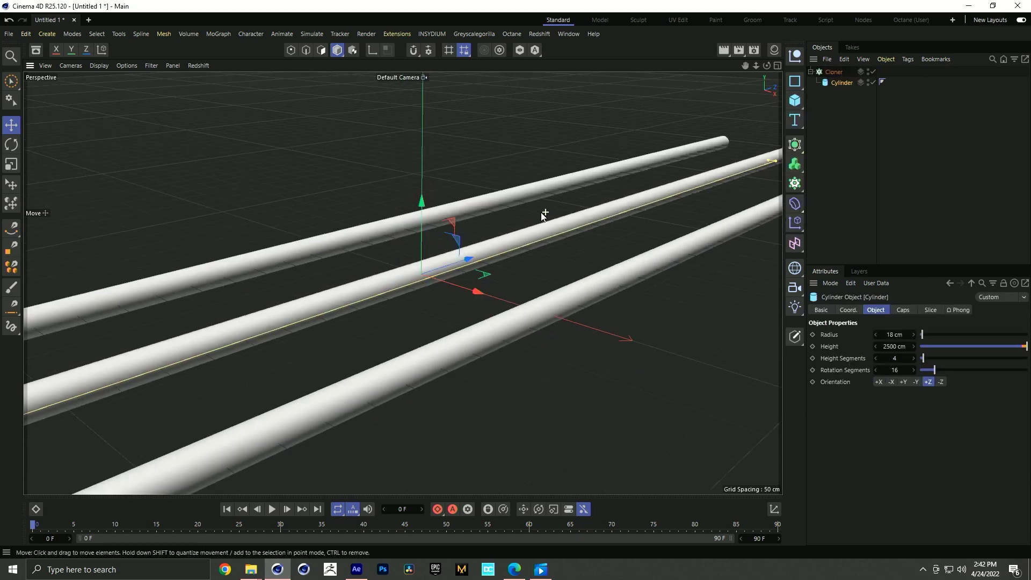
{"action": "scroll", "coordinate": [541, 214], "scroll_direction": "down", "scroll_amount": 3}
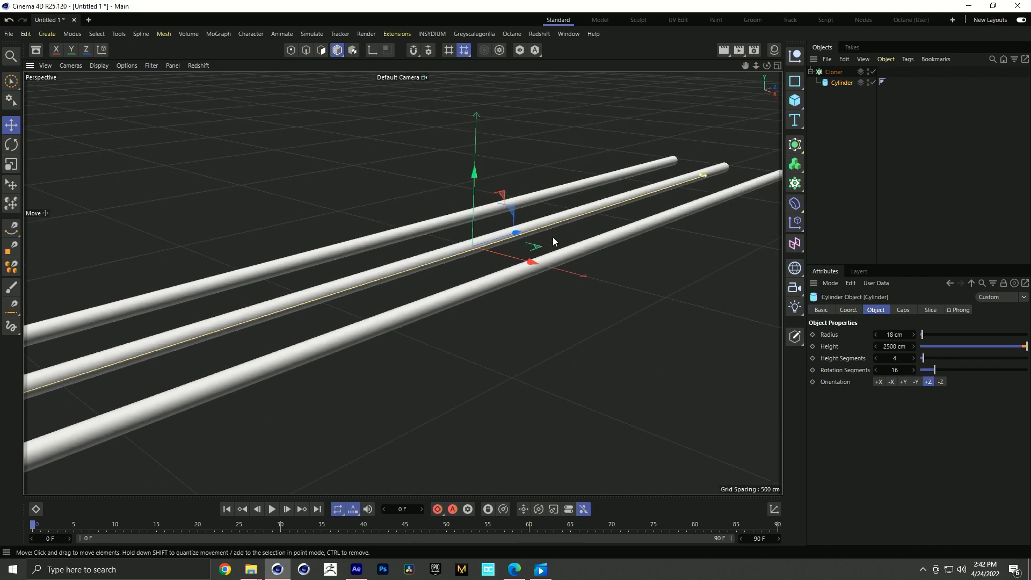
{"action": "scroll", "coordinate": [548, 239], "scroll_direction": "down", "scroll_amount": 4}
{"action": "scroll", "coordinate": [495, 269], "scroll_direction": "down", "scroll_amount": 2}
{"action": "left_click", "coordinate": [834, 72]}
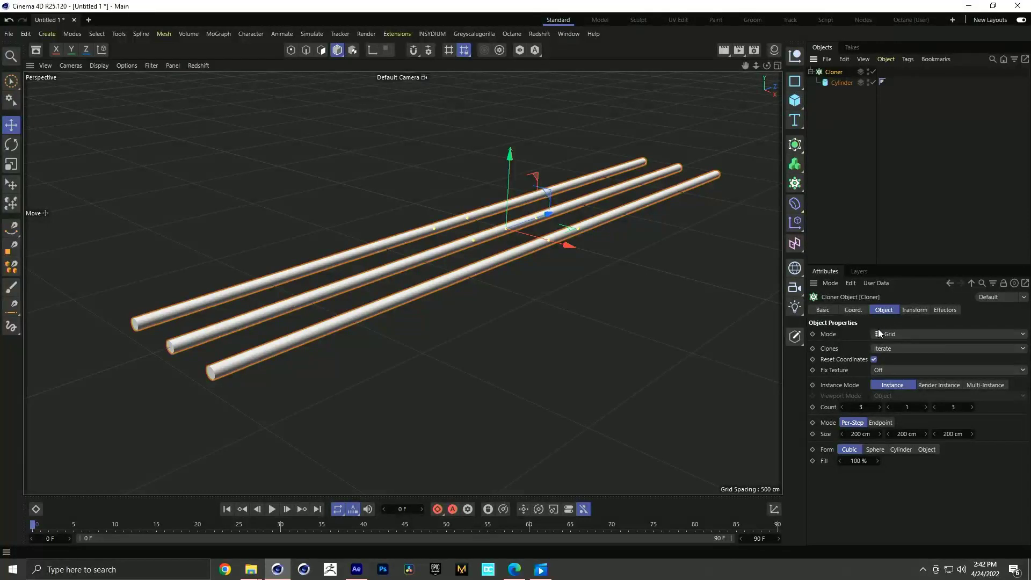
{"action": "double_click", "coordinate": [875, 403]}
{"action": "type", "text": "2"}
{"action": "key", "text": "Return"}
{"action": "double_click", "coordinate": [953, 406]}
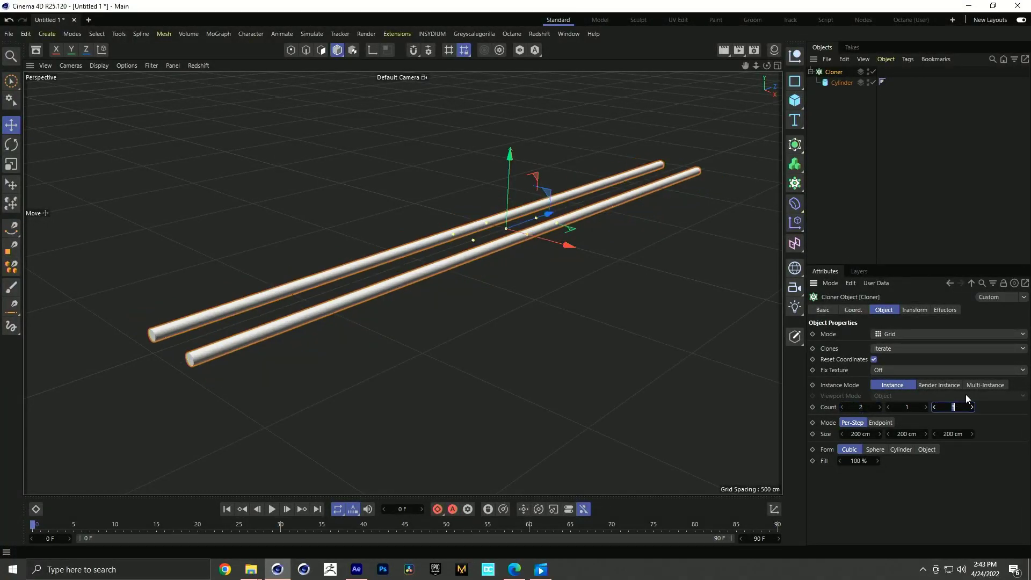
{"action": "type", "text": "1"}
{"action": "key", "text": "Return"}
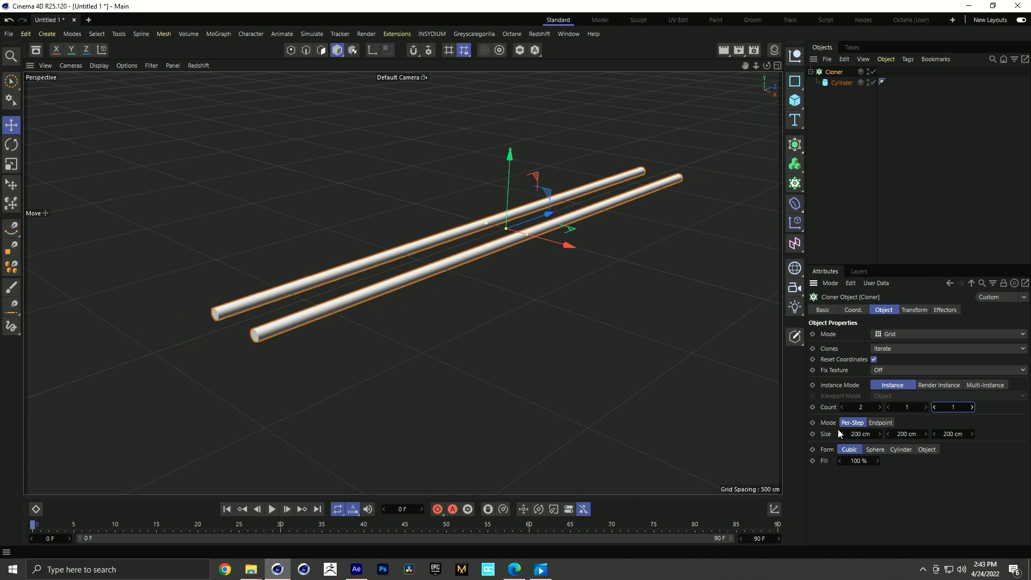
- Rename the Cloner as sides
{"action": "left_click_drag", "start_coordinate": [426, 255], "coordinate": [427, 266], "text": "alt"}
{"action": "left_click_drag", "start_coordinate": [493, 235], "coordinate": [476, 264], "text": "alt"}
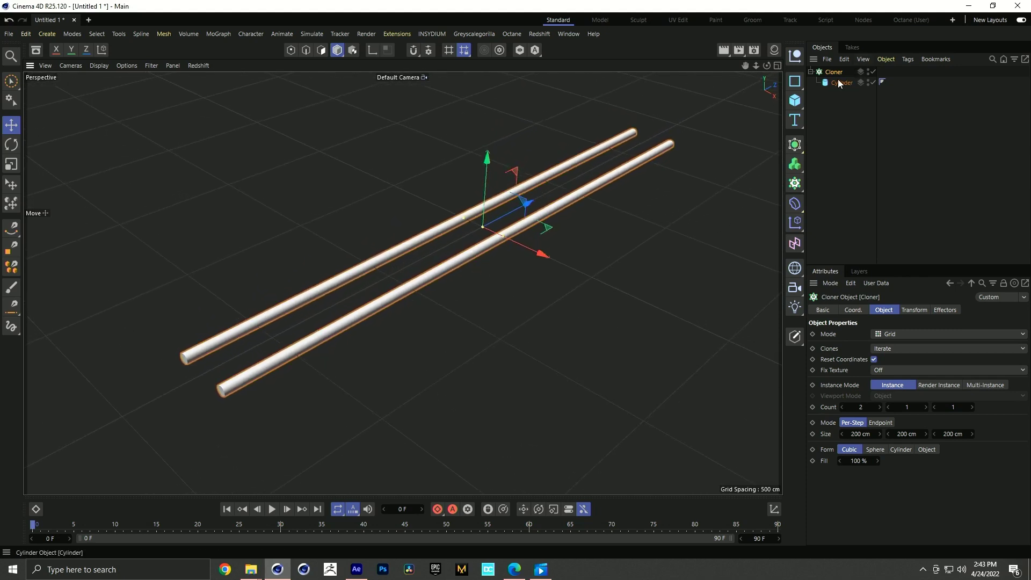
{"action": "double_click", "coordinate": [834, 72]}
{"action": "type", "text": "sid"}
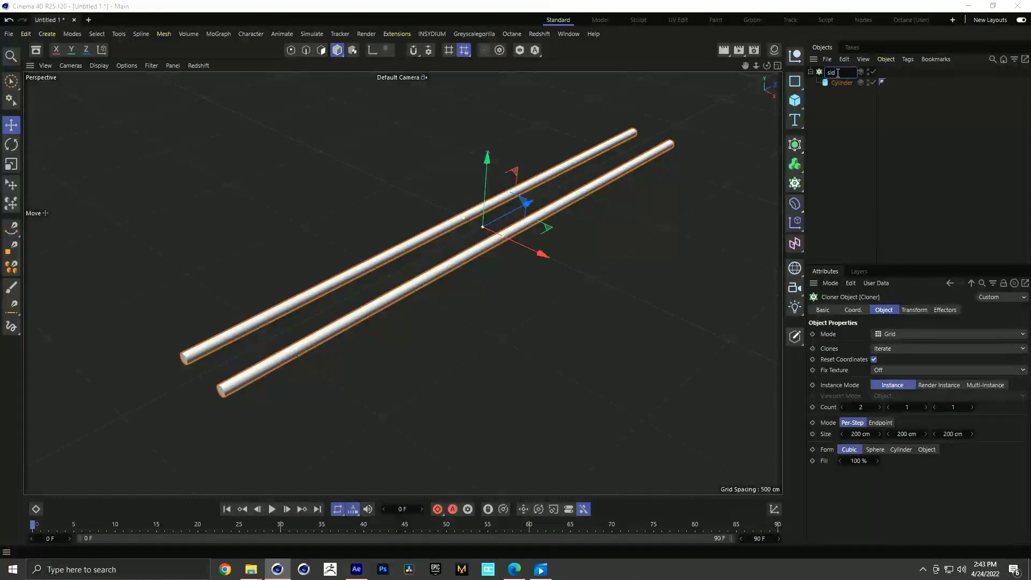
{"action": "type", "text": "es"}
{"action": "key", "text": "Return"}
- Add a second cylinder outside the sides cloner, orient it along +X and set its radius to 19 cm
{"action": "left_click", "coordinate": [848, 110]}
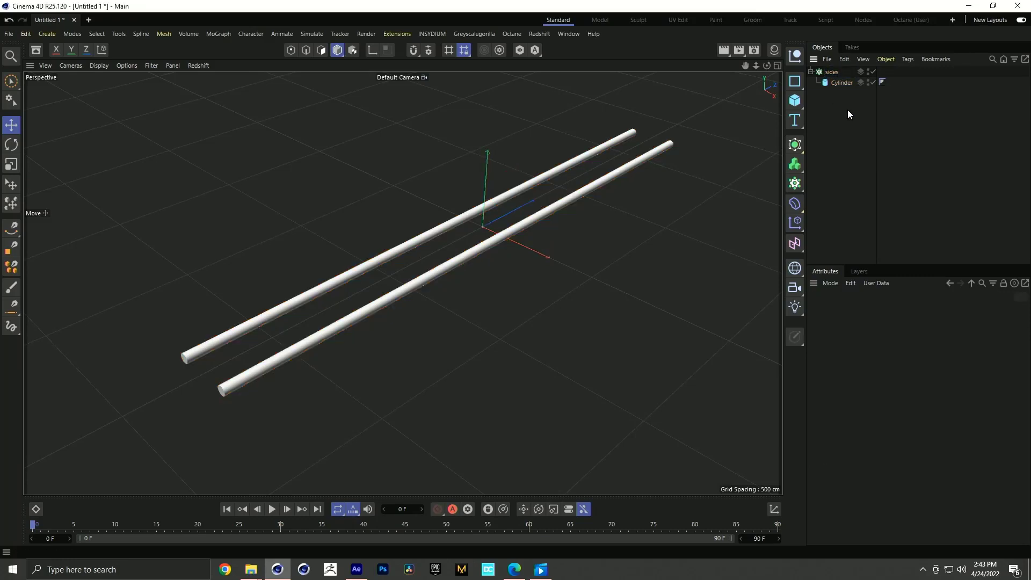
{"action": "key", "text": "shift+c"}
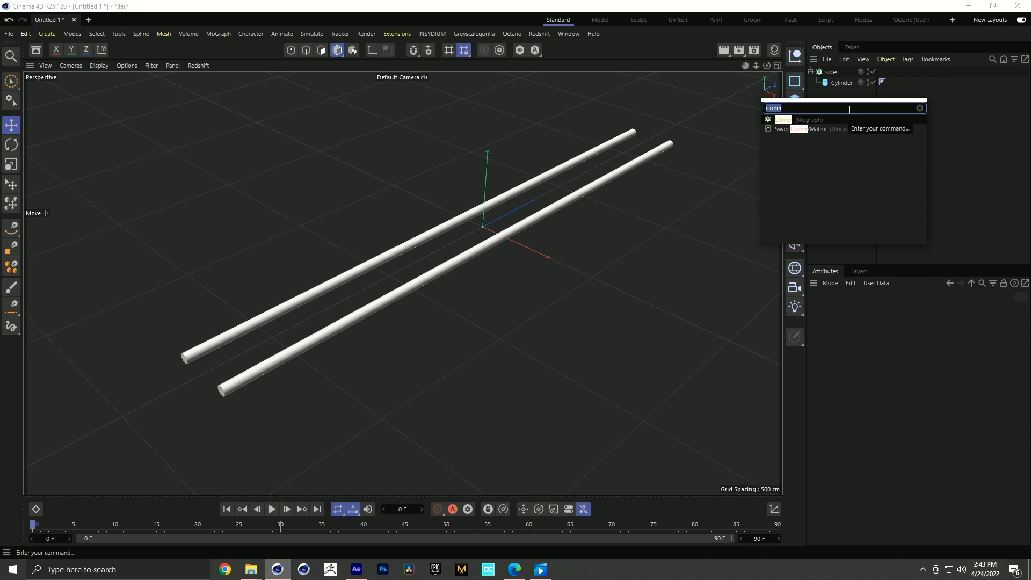
{"action": "type", "text": "cylin"}
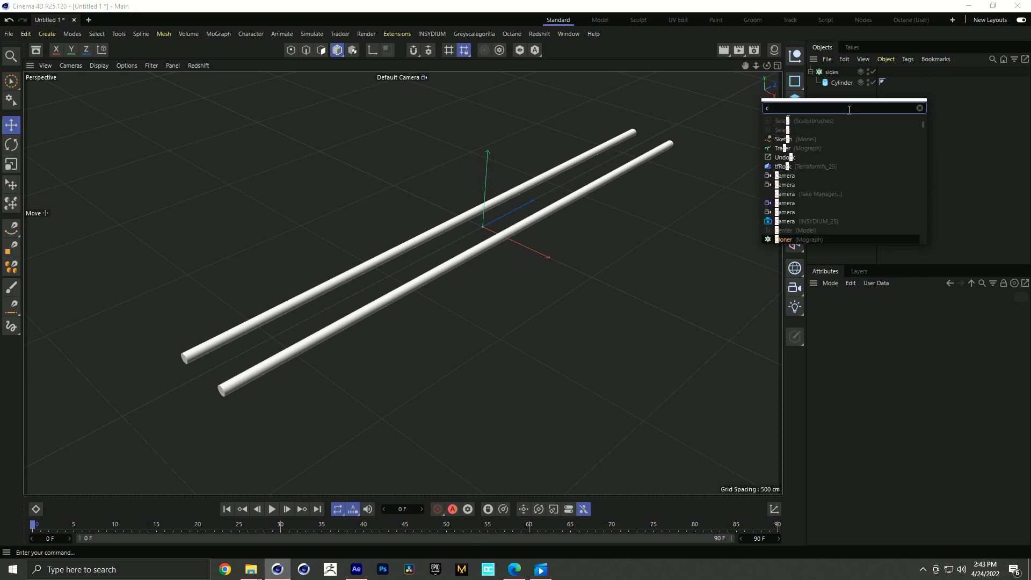
{"action": "key", "text": "Return"}
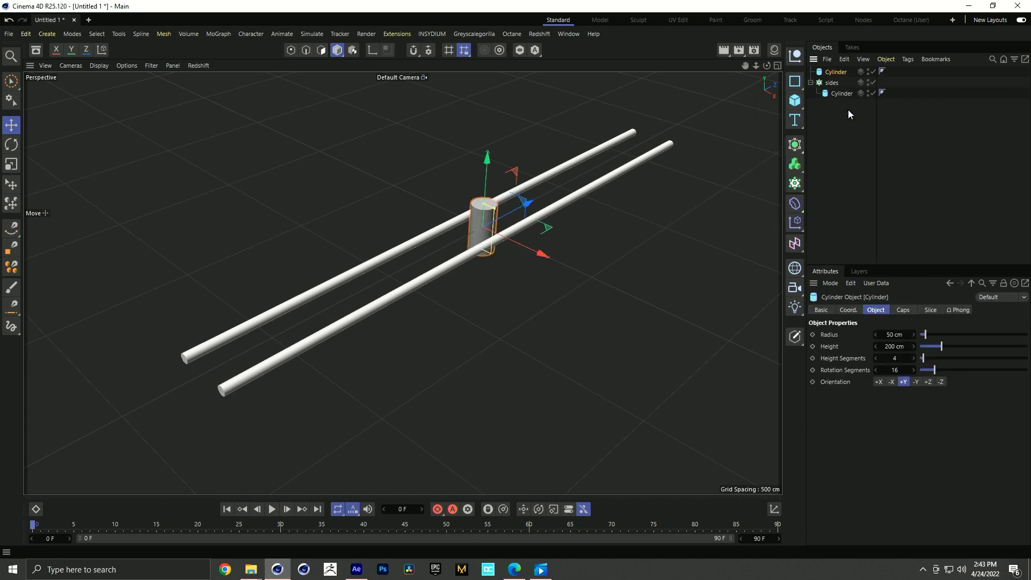
{"action": "left_click", "coordinate": [878, 381]}
{"action": "double_click", "coordinate": [904, 334]}
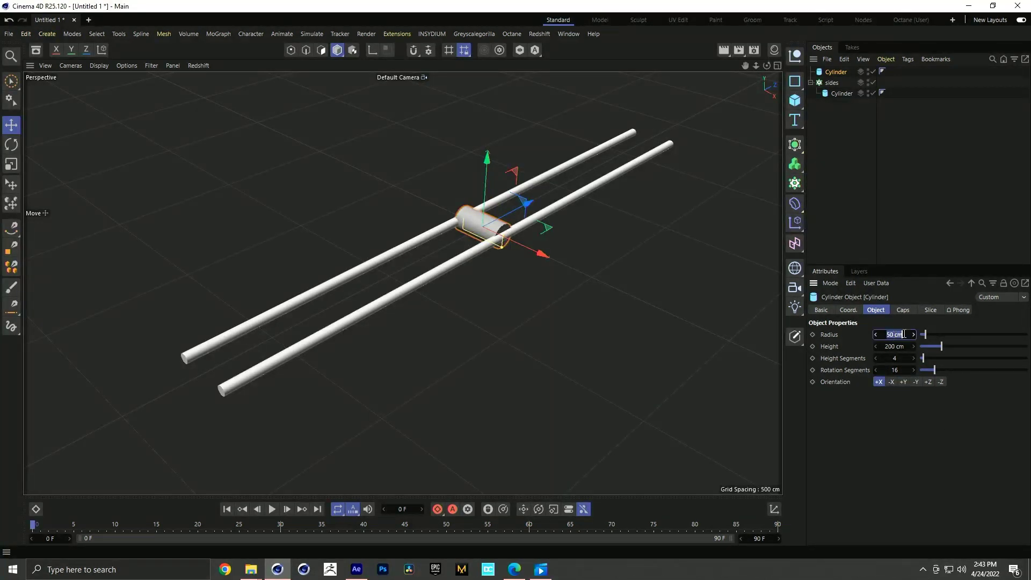
{"action": "type", "text": "19"}
{"action": "key", "text": "Return"}
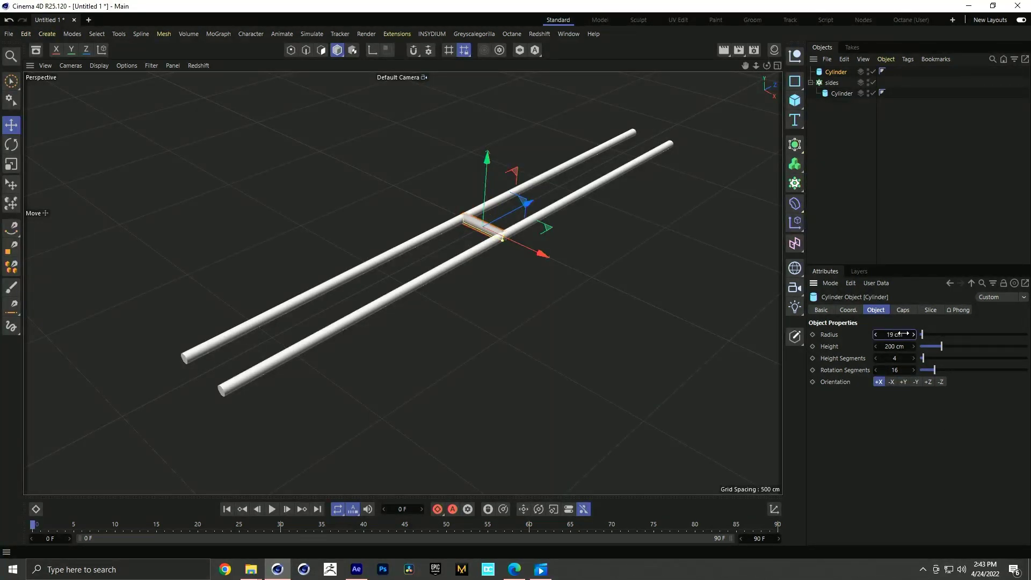
{"action": "scroll", "coordinate": [583, 220], "scroll_direction": "up", "scroll_amount": 3}
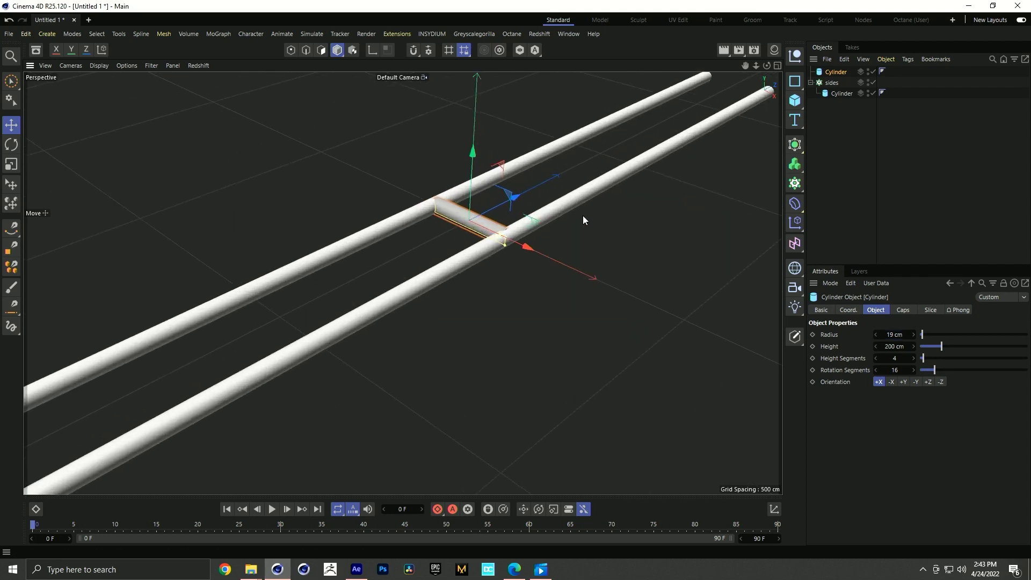
{"action": "scroll", "coordinate": [583, 221], "scroll_direction": "up", "scroll_amount": 2}
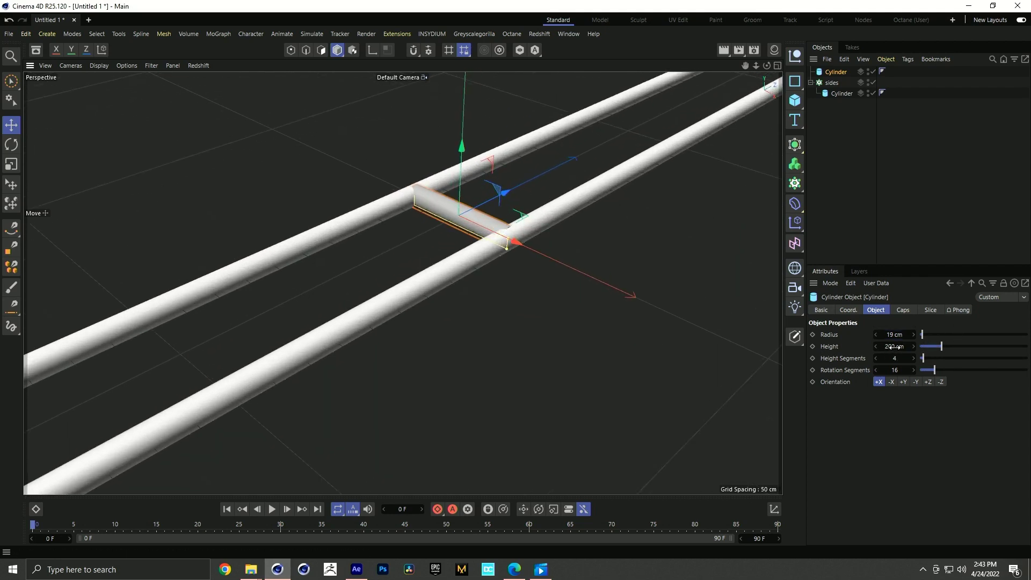
{"action": "scroll", "coordinate": [435, 218], "scroll_direction": "up", "scroll_amount": 5}
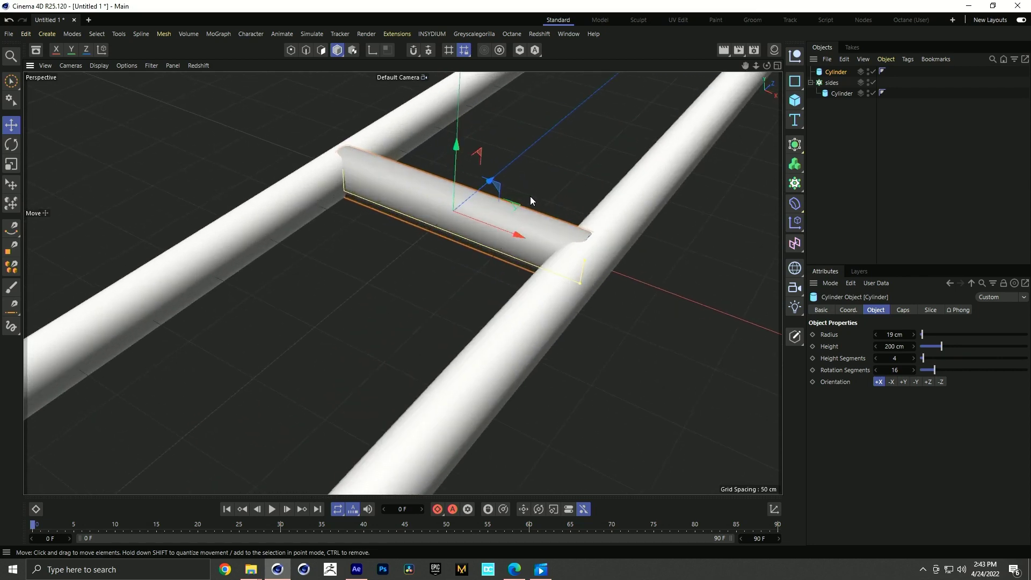
{"action": "scroll", "coordinate": [530, 199], "scroll_direction": "down", "scroll_amount": 3}
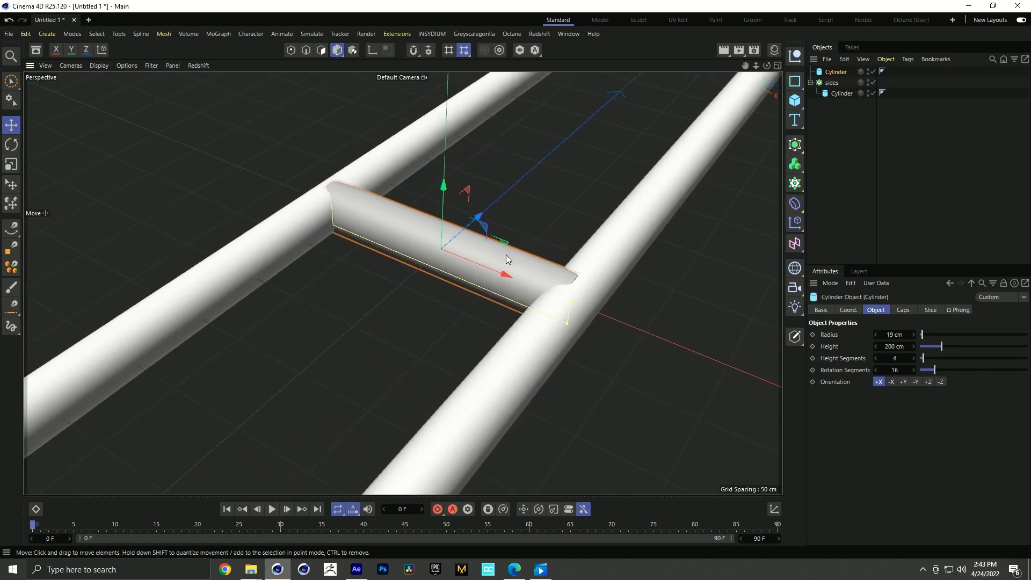
- Switch to the presentation PDF in Microsoft Edge, view the Hero Moment DNA image, and return to Cinema 4D
{"action": "key", "text": "super+Tab"}
{"action": "left_click", "coordinate": [558, 251]}
{"action": "key", "text": "Page_Down"}
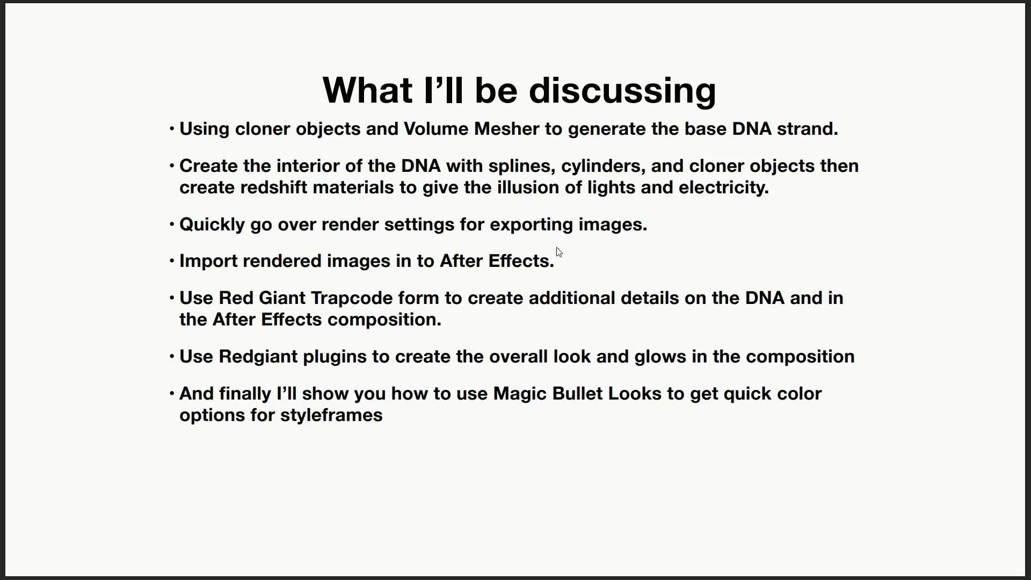
{"action": "key", "text": "Page_Down"}
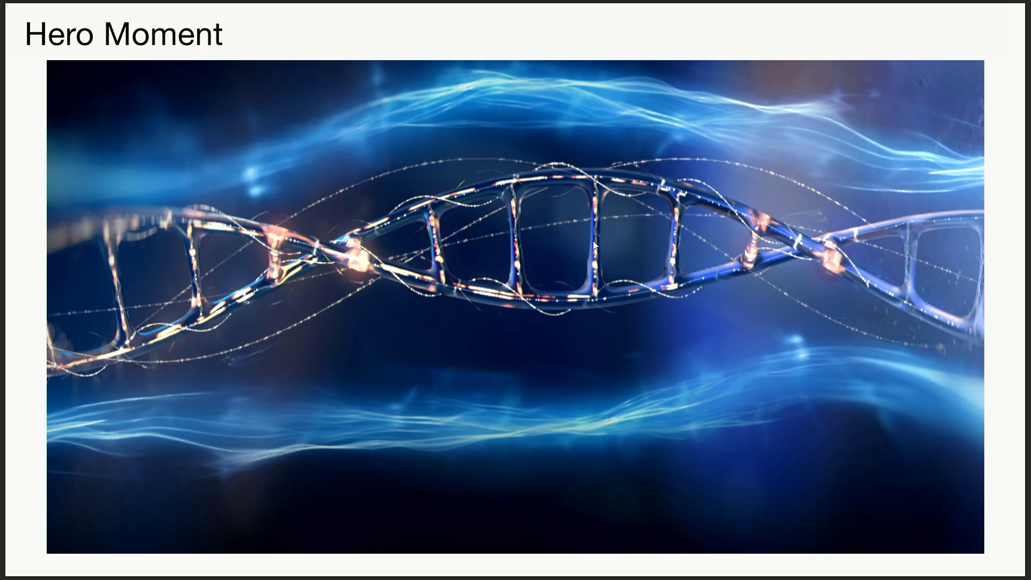
{"action": "key", "text": "alt+Tab"}
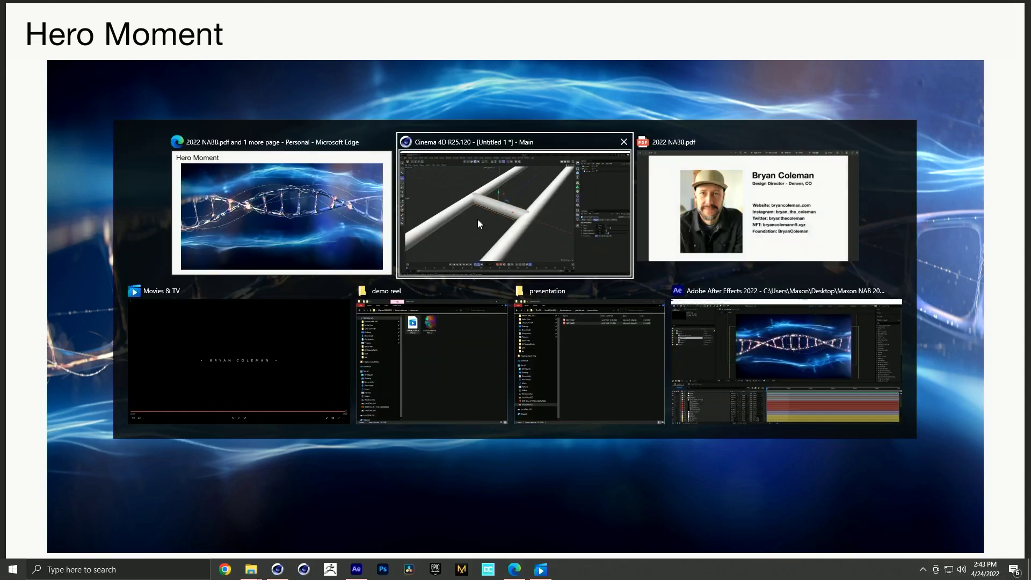
{"action": "left_click", "coordinate": [477, 220]}
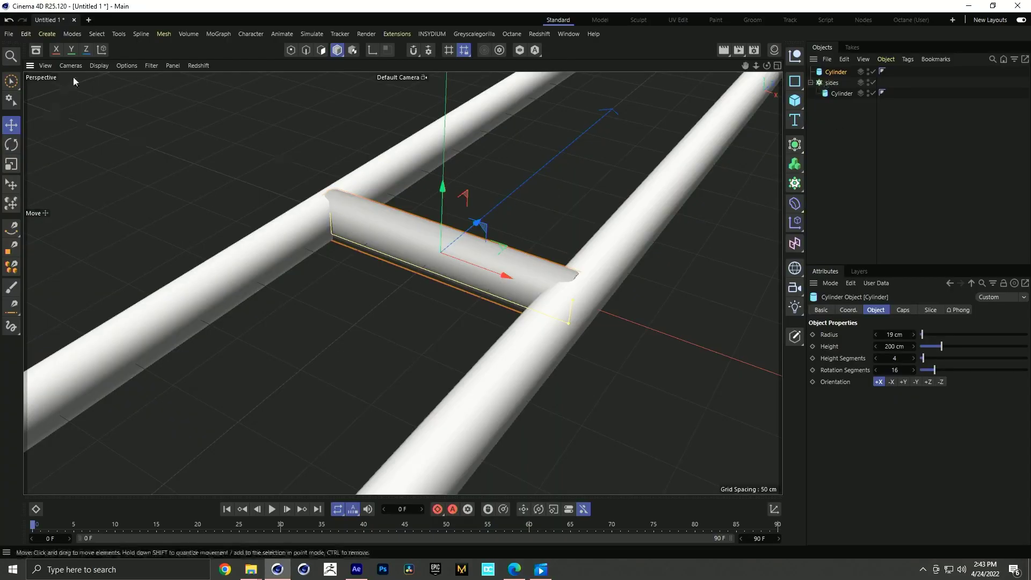
- Set the viewport display to Quick Shading (Lines) and view the crossbar up close
{"action": "left_click", "coordinate": [99, 66]}
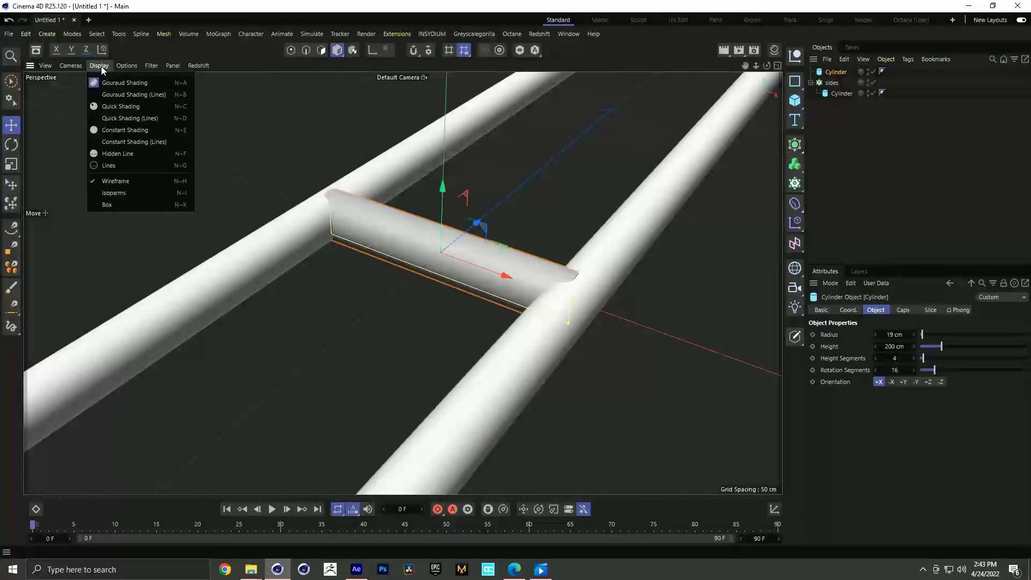
{"action": "left_click", "coordinate": [114, 117]}
{"action": "right_click_drag", "start_coordinate": [447, 245], "coordinate": [503, 240], "text": "alt"}
{"action": "left_click_drag", "start_coordinate": [504, 239], "coordinate": [538, 295], "text": "alt"}
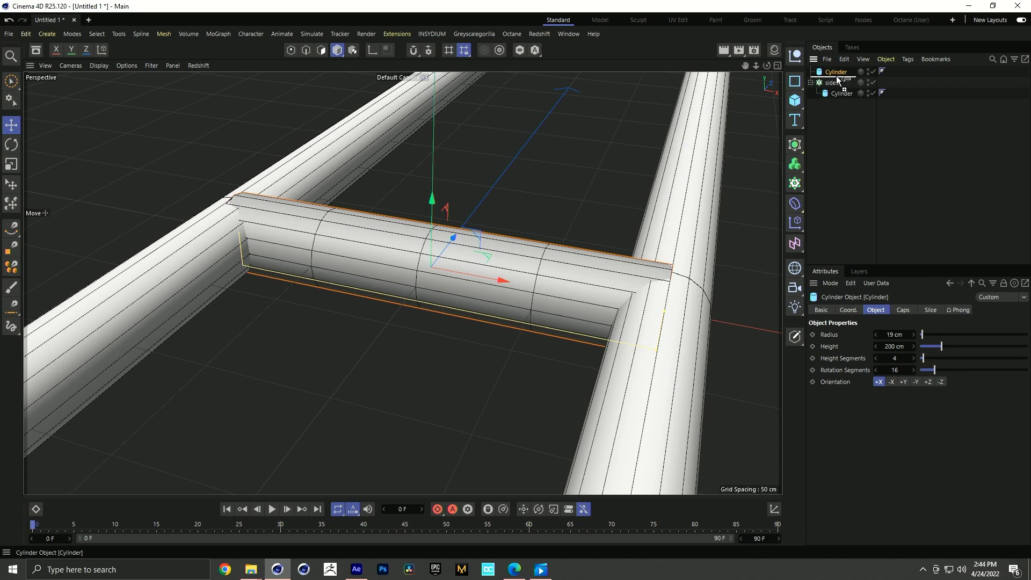
- Duplicate the crossbar cylinder and enlarge the copy to a radius of about 21.4 cm and a height of about 205.4 cm
{"action": "left_click_drag", "start_coordinate": [837, 77], "coordinate": [838, 78], "text": "ctrl"}
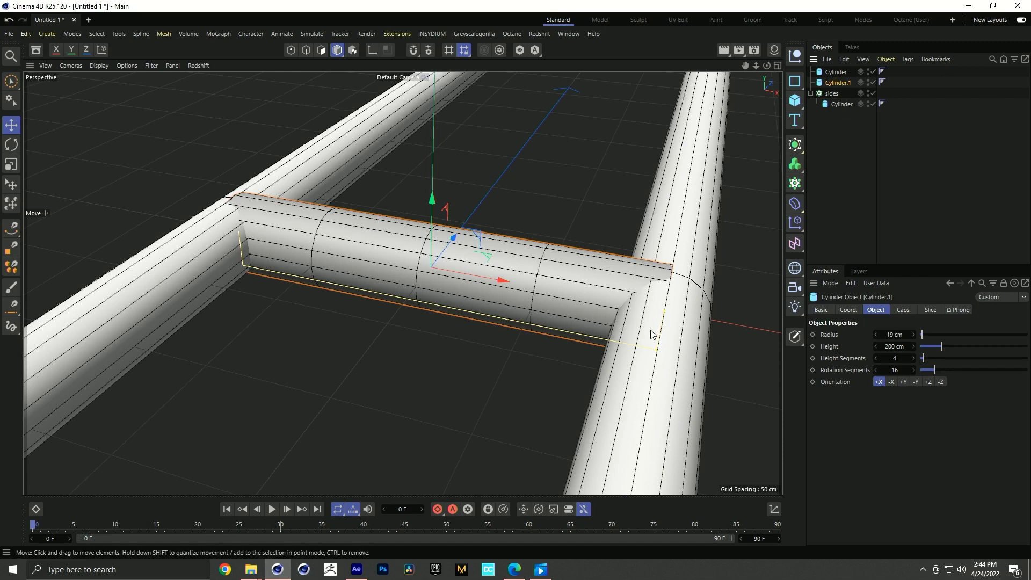
{"action": "left_click_drag", "start_coordinate": [667, 316], "coordinate": [666, 364]}
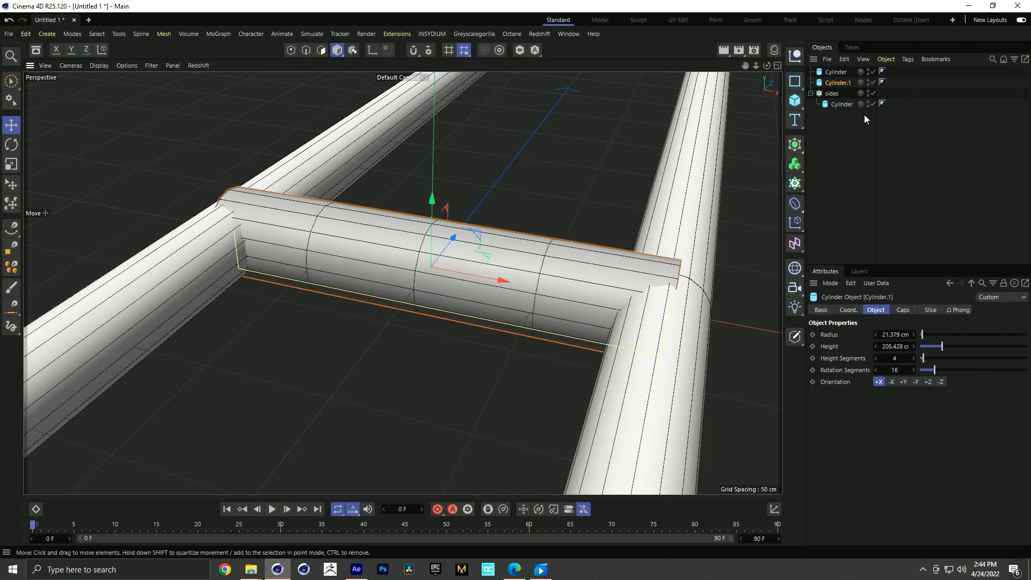
- Turn on X-Ray for the enlarged crossbar copy
{"action": "left_click", "coordinate": [819, 310]}
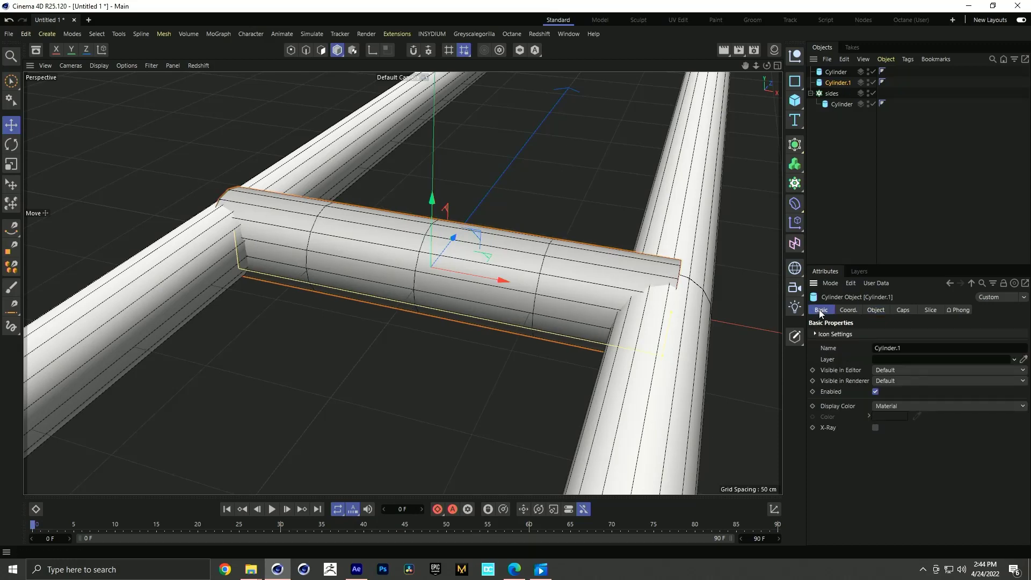
{"action": "left_click_drag", "start_coordinate": [533, 311], "coordinate": [513, 275], "text": "alt"}
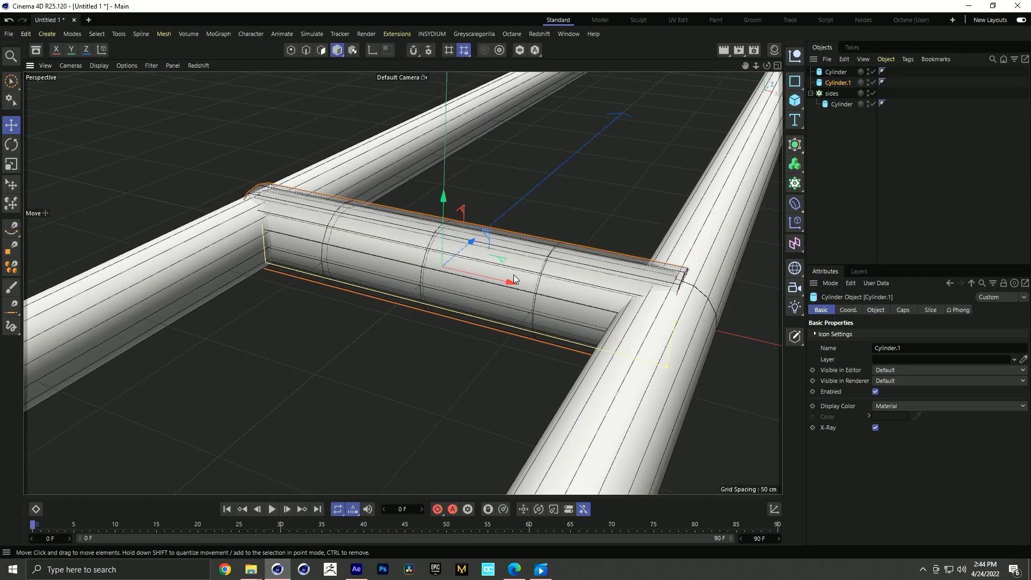
- Convert the enlarged crossbar copy into an editable polygon object
{"action": "right_click_drag", "start_coordinate": [513, 275], "coordinate": [584, 270], "text": "alt"}
{"action": "left_click_drag", "start_coordinate": [584, 269], "coordinate": [429, 308], "text": "alt"}
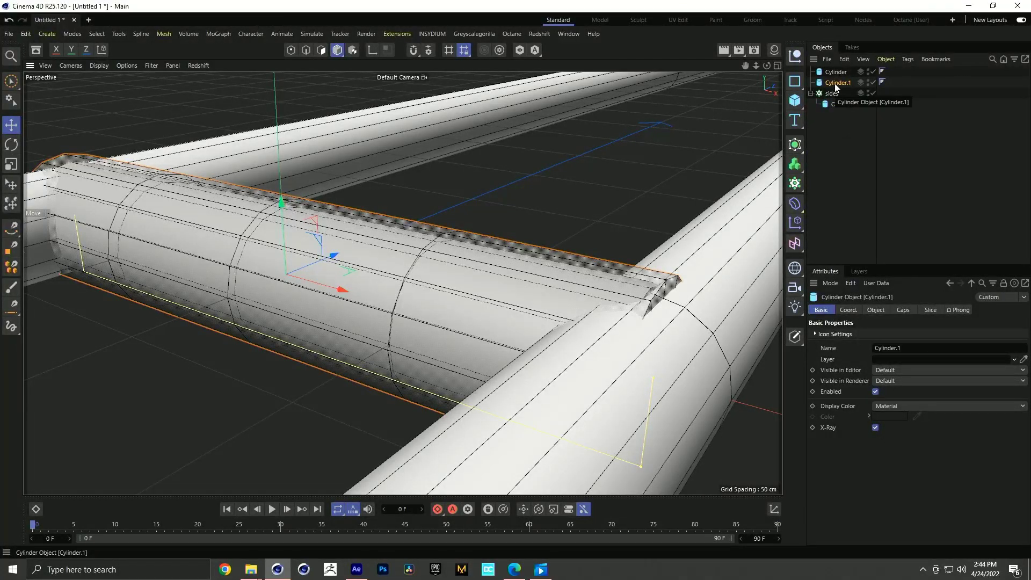
{"action": "key", "text": "c"}
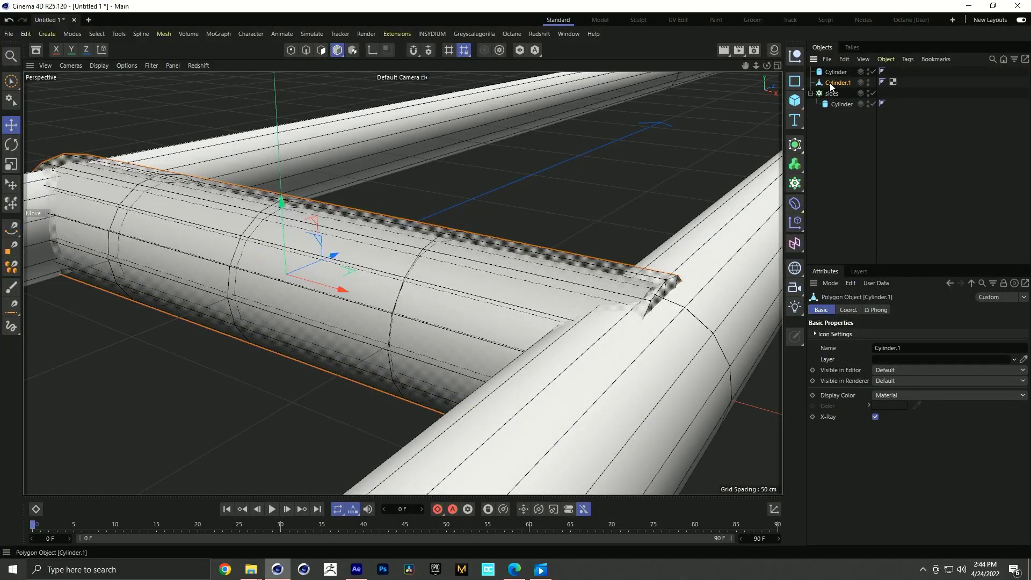
- Add a Mesh deformer and make it a child of the original crossbar cylinder
{"action": "scroll", "coordinate": [279, 276], "scroll_direction": "up", "scroll_amount": 1}
{"action": "middle_click_drag", "start_coordinate": [333, 293], "coordinate": [357, 305]}
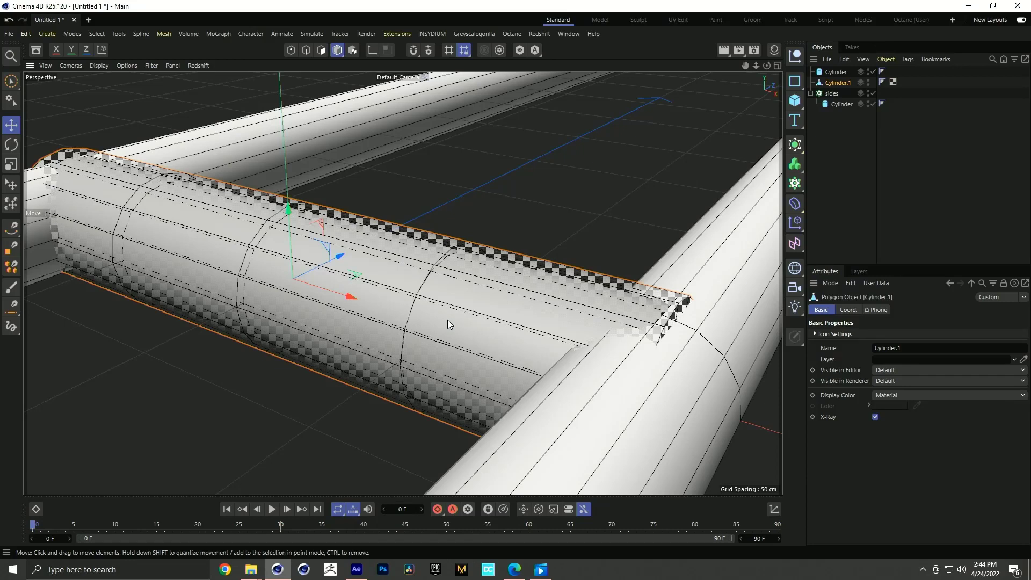
{"action": "key", "text": "shift+c"}
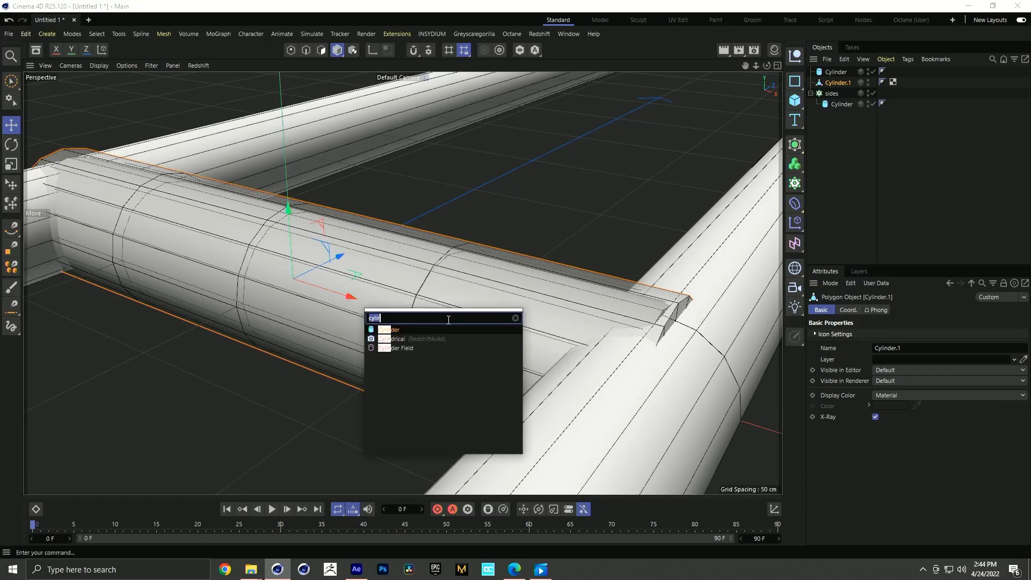
{"action": "type", "text": "mesh"}
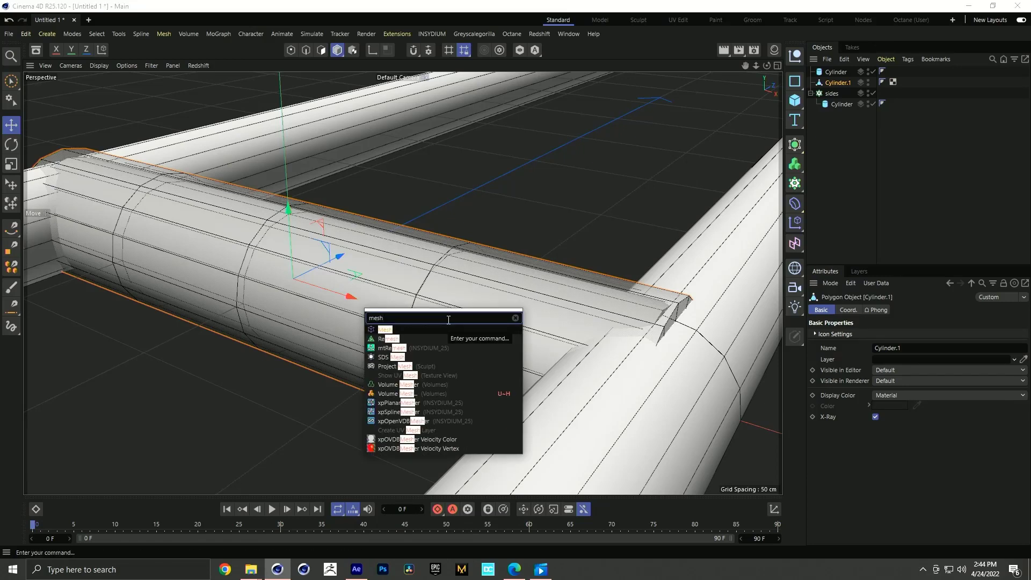
{"action": "key", "text": "Return"}
{"action": "left_click_drag", "start_coordinate": [831, 72], "coordinate": [832, 82]}
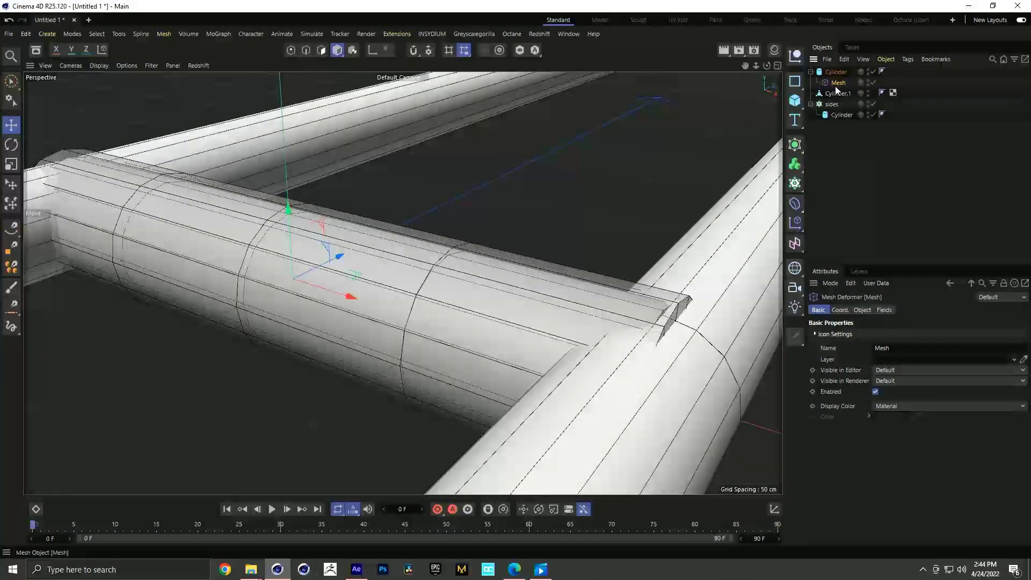
- Assign the enlarged crossbar copy, Cylinder.1, as the Mesh deformer's cage and initialize the deformer
{"action": "left_click", "coordinate": [862, 310]}
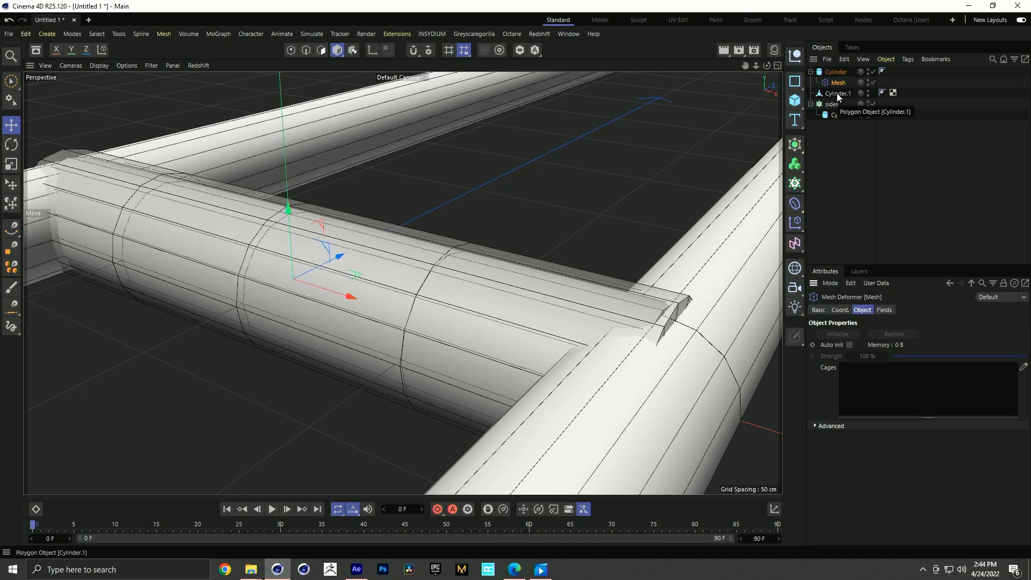
{"action": "left_click_drag", "start_coordinate": [836, 92], "coordinate": [893, 375]}
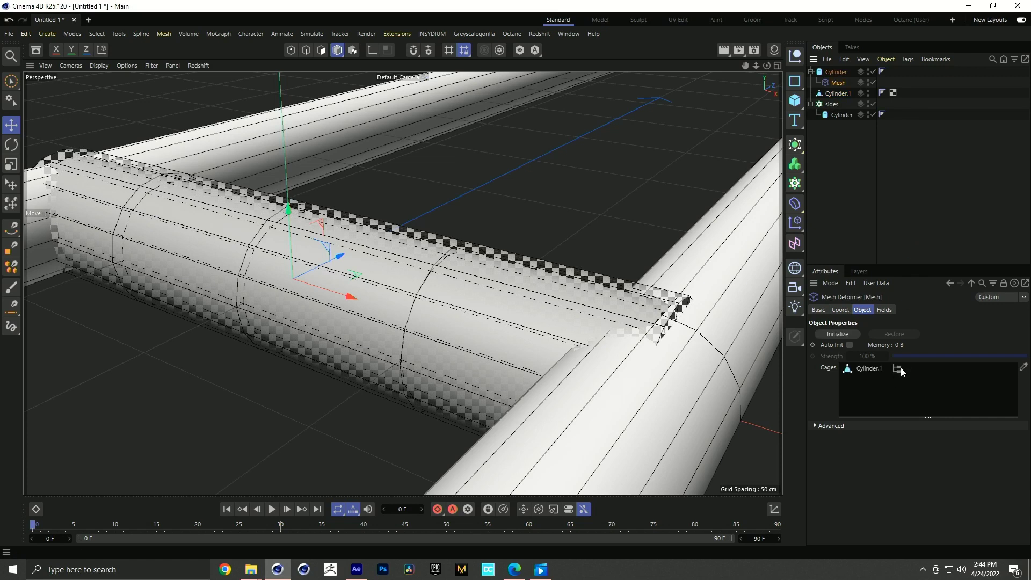
{"action": "left_click", "coordinate": [846, 333]}
- Switch the Cylinder.1 cage to point editing and select a point on the upper side of its middle ring
{"action": "left_click", "coordinate": [843, 94]}
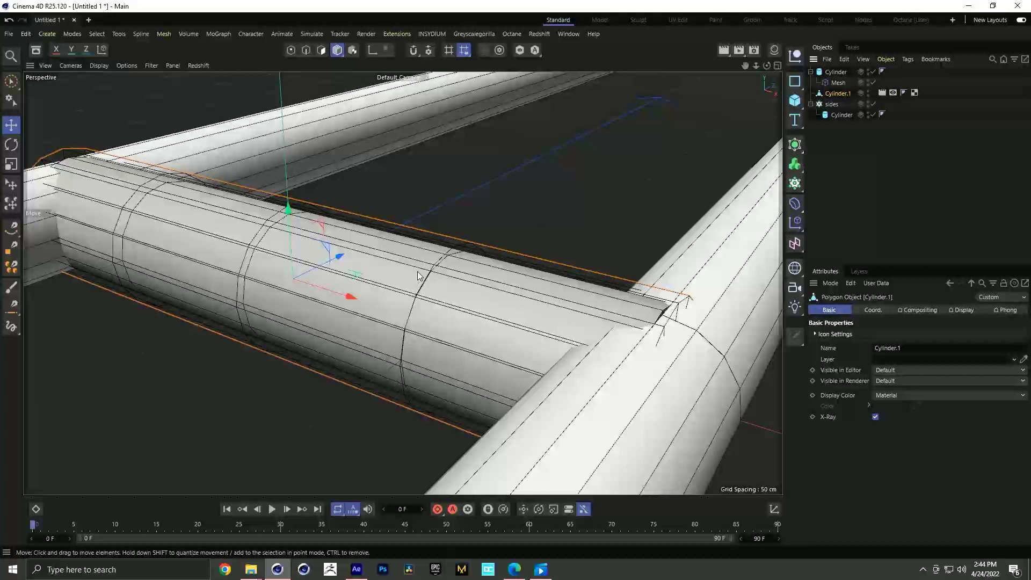
{"action": "left_click_drag", "start_coordinate": [414, 266], "coordinate": [395, 263], "text": "alt"}
{"action": "left_click", "coordinate": [291, 50]}
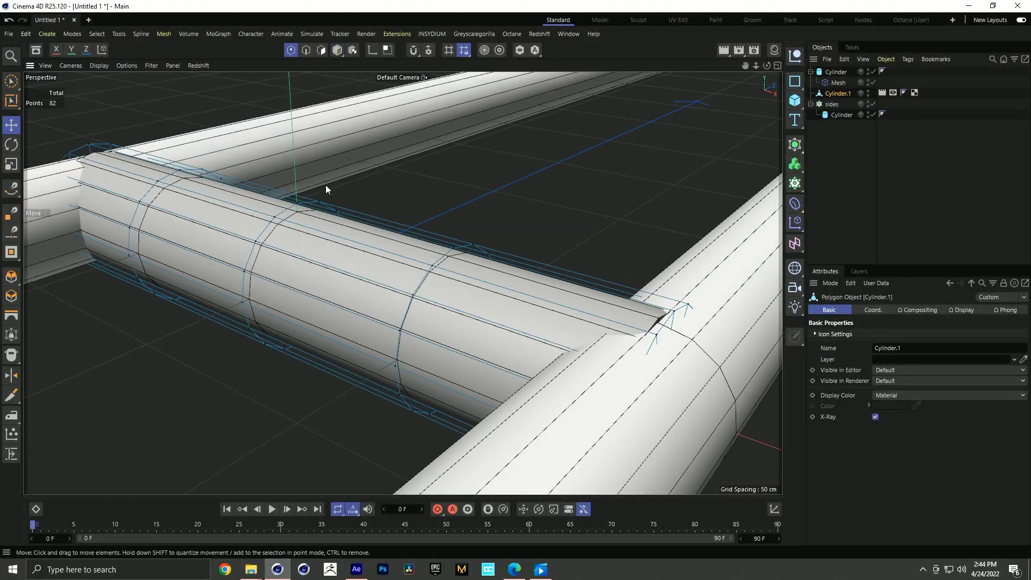
{"action": "left_click", "coordinate": [317, 201]}
{"action": "left_click_drag", "start_coordinate": [323, 223], "coordinate": [349, 235], "text": "alt"}
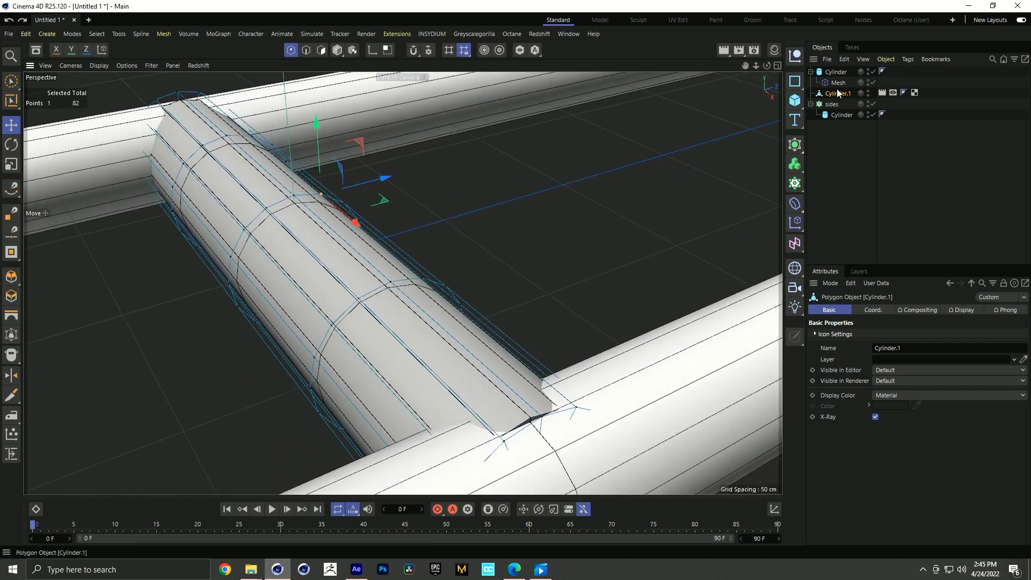
- Raise the original crossbar cylinder to 27 height segments and 43 rotation segments
{"action": "left_click", "coordinate": [834, 72]}
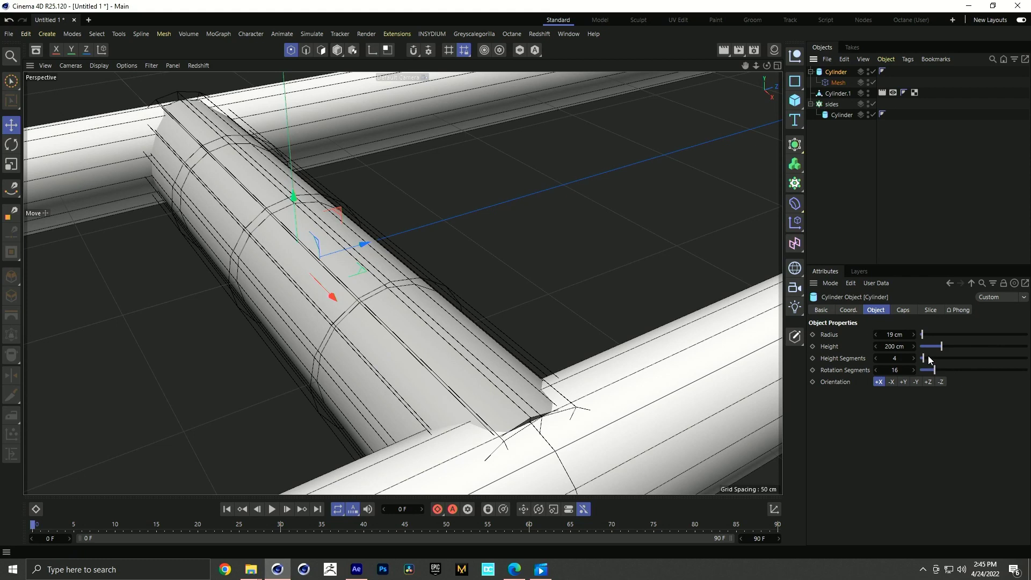
{"action": "left_click_drag", "start_coordinate": [928, 358], "coordinate": [964, 370]}
{"action": "left_click_drag", "start_coordinate": [642, 358], "coordinate": [322, 263], "text": "alt"}
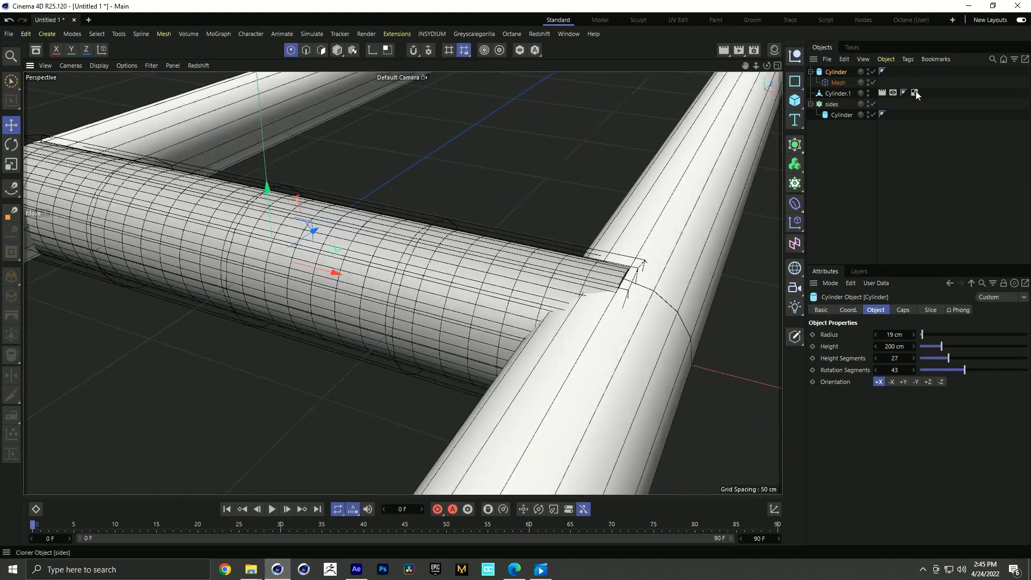
- Reinitialize the crossbar's Mesh deformer and reselect the Cylinder.1 cage
{"action": "left_click", "coordinate": [836, 93]}
{"action": "left_click_drag", "start_coordinate": [154, 231], "coordinate": [292, 248], "text": "alt"}
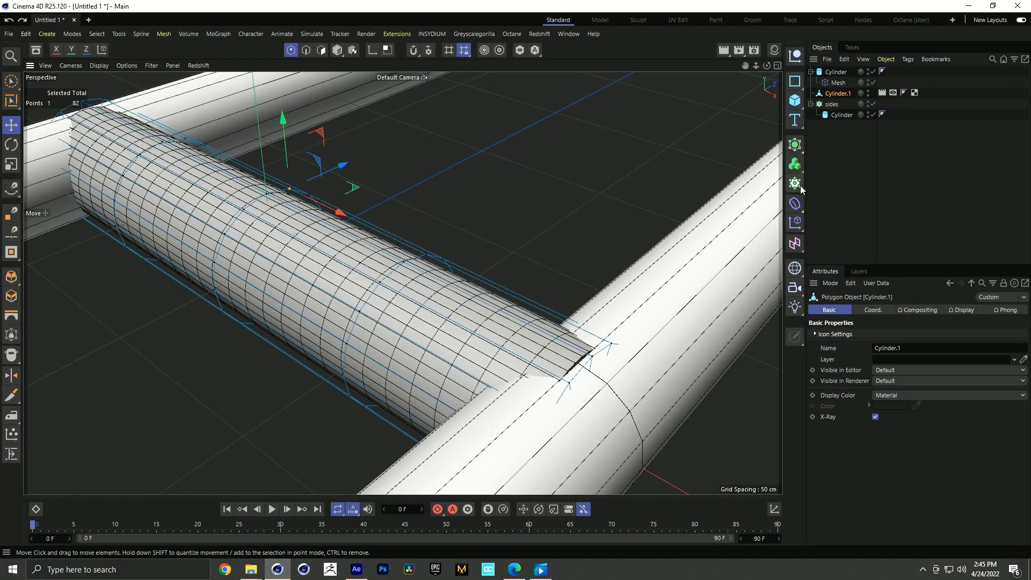
{"action": "left_click_drag", "start_coordinate": [241, 205], "coordinate": [248, 213], "text": "alt"}
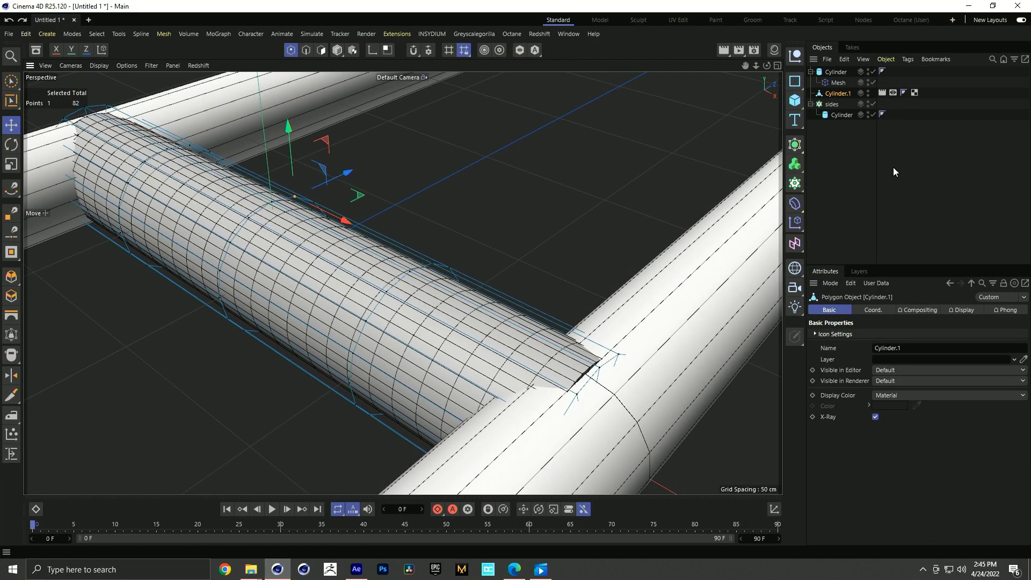
{"action": "left_click", "coordinate": [837, 83]}
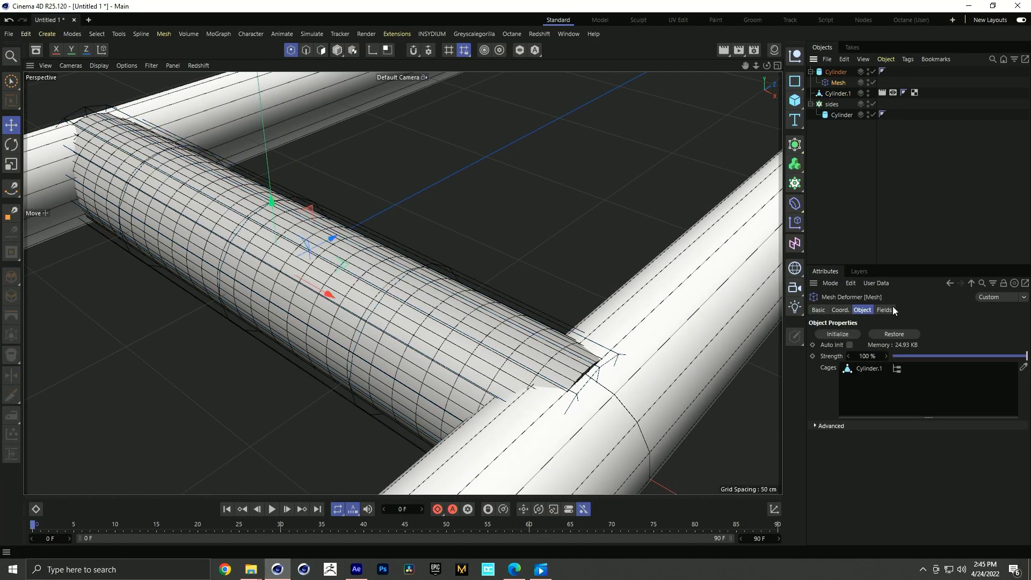
{"action": "left_click", "coordinate": [841, 334]}
{"action": "left_click", "coordinate": [838, 93]}
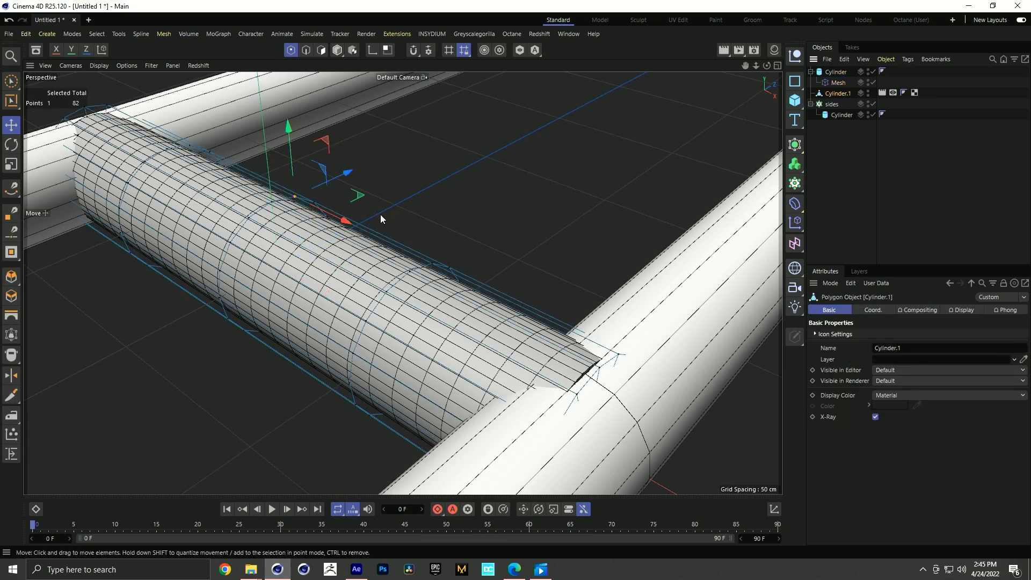
- Try moving the selected cage point to test the deformation and undo the move
{"action": "left_click_drag", "start_coordinate": [380, 214], "coordinate": [316, 179]}
{"action": "key", "text": "ctrl+z"}
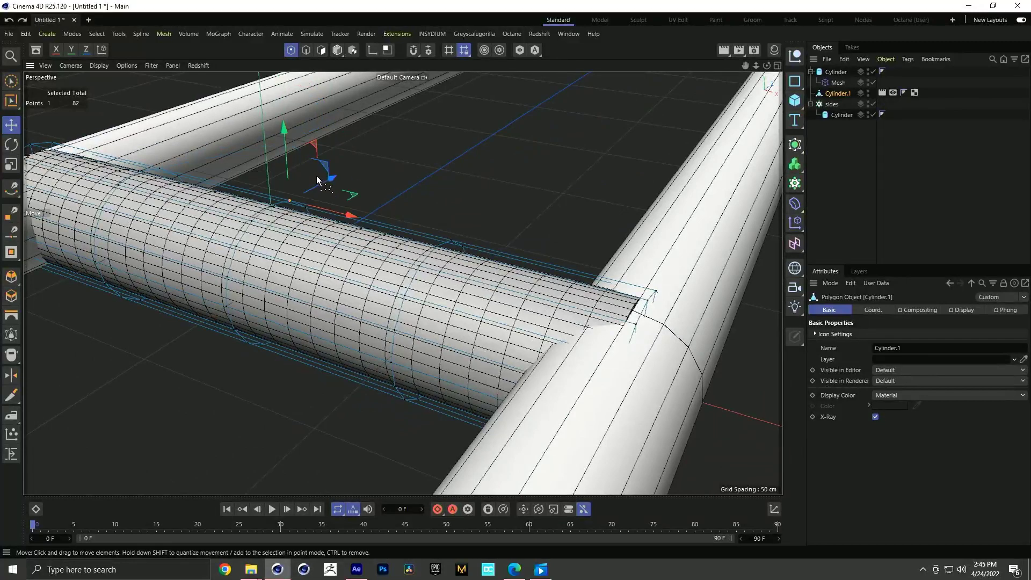
- Rectangle-select the cage's three inner point rings and scale them down slightly to narrow the crossbar
{"action": "scroll", "coordinate": [378, 304], "scroll_direction": "down", "scroll_amount": 3}
{"action": "mouse_move", "coordinate": [376, 305]}
{"action": "left_mouse_down", "text": "alt"}
{"action": "mouse_move", "coordinate": [292, 332]}
{"action": "mouse_move", "coordinate": [305, 318]}
{"action": "mouse_move", "coordinate": [297, 311]}
{"action": "mouse_move", "coordinate": [394, 311]}
{"action": "mouse_move", "coordinate": [382, 306]}
{"action": "left_mouse_up", "text": "alt"}
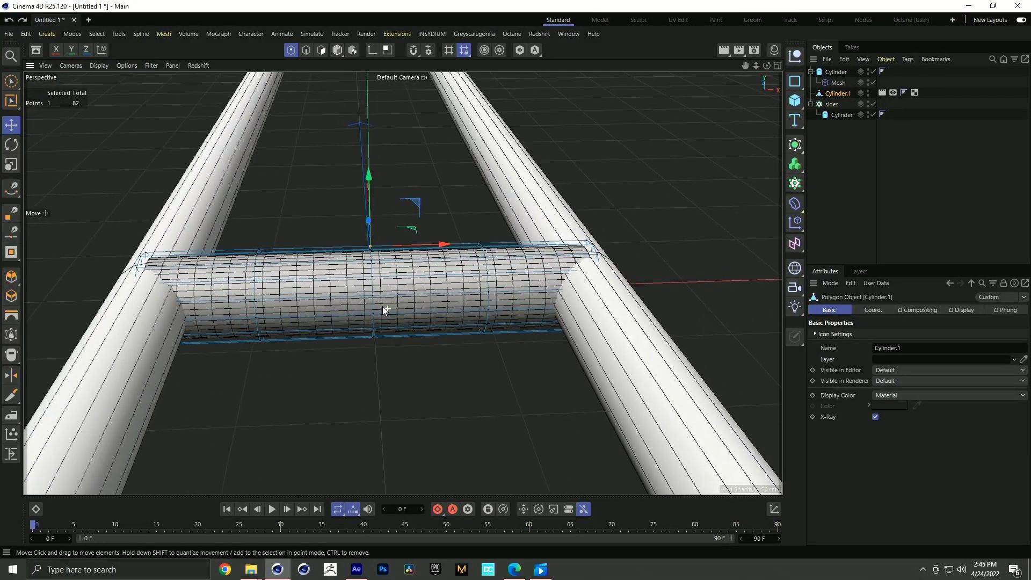
{"action": "left_click", "coordinate": [10, 80]}
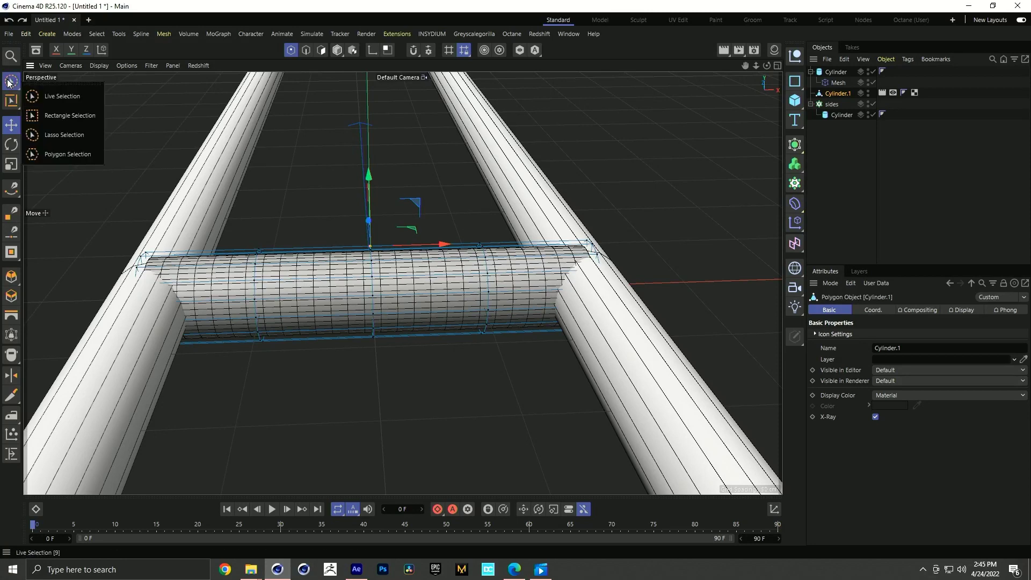
{"action": "left_click", "coordinate": [62, 116]}
{"action": "left_click_drag", "start_coordinate": [235, 223], "coordinate": [422, 294]}
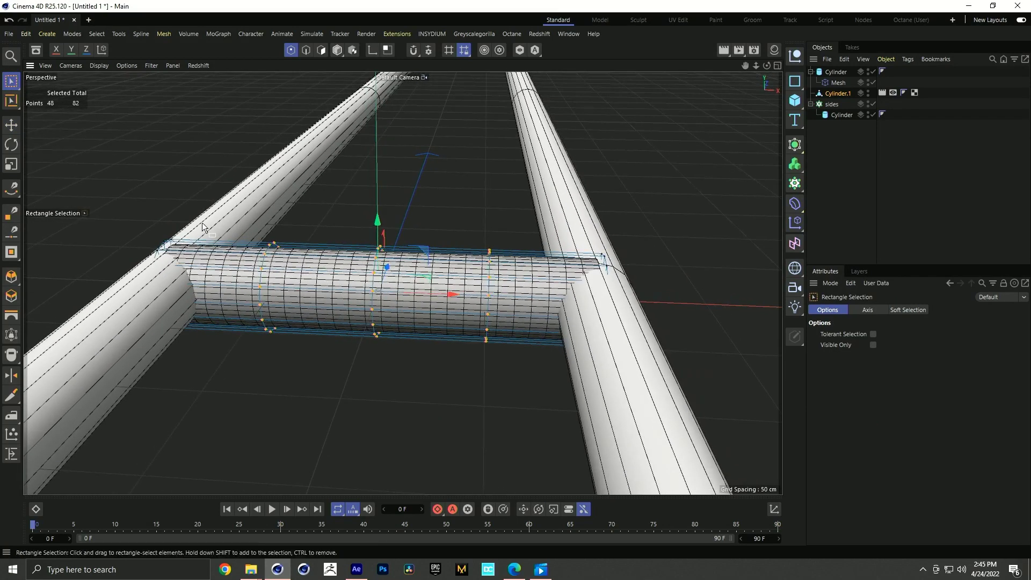
{"action": "key", "text": "t"}
{"action": "left_click_drag", "start_coordinate": [536, 312], "coordinate": [503, 320]}
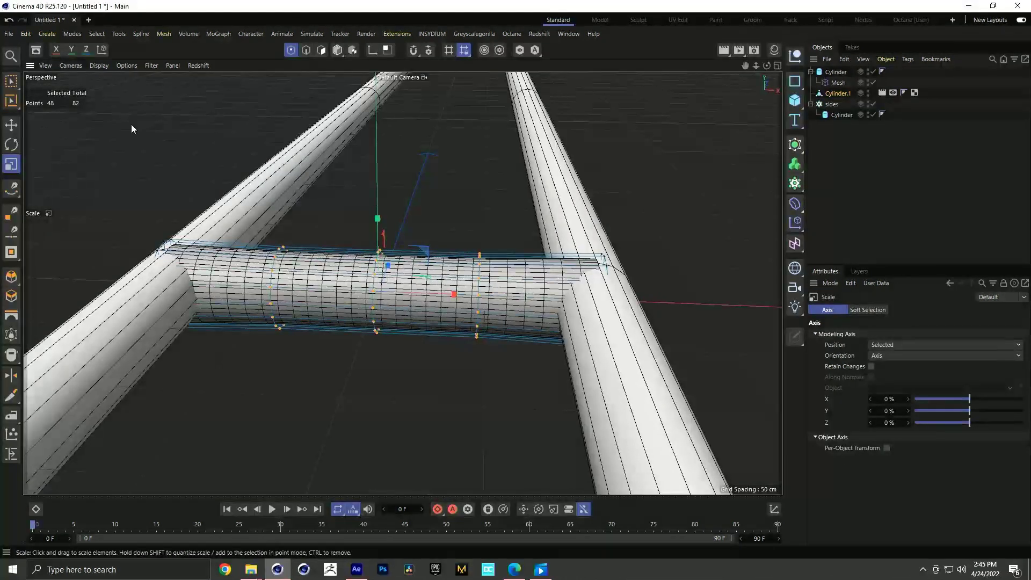
- Select only the cage's center ring of points and scale it down further to taper the crossbar's middle
{"action": "left_click", "coordinate": [10, 81]}
{"action": "left_click_drag", "start_coordinate": [354, 347], "coordinate": [354, 347]}
{"action": "key", "text": "t"}
{"action": "left_click_drag", "start_coordinate": [514, 320], "coordinate": [501, 352]}
- Group the crossbar cylinder, its Mesh deformer and the Cylinder.1 cage into a null
{"action": "left_click", "coordinate": [835, 83], "text": "shift"}
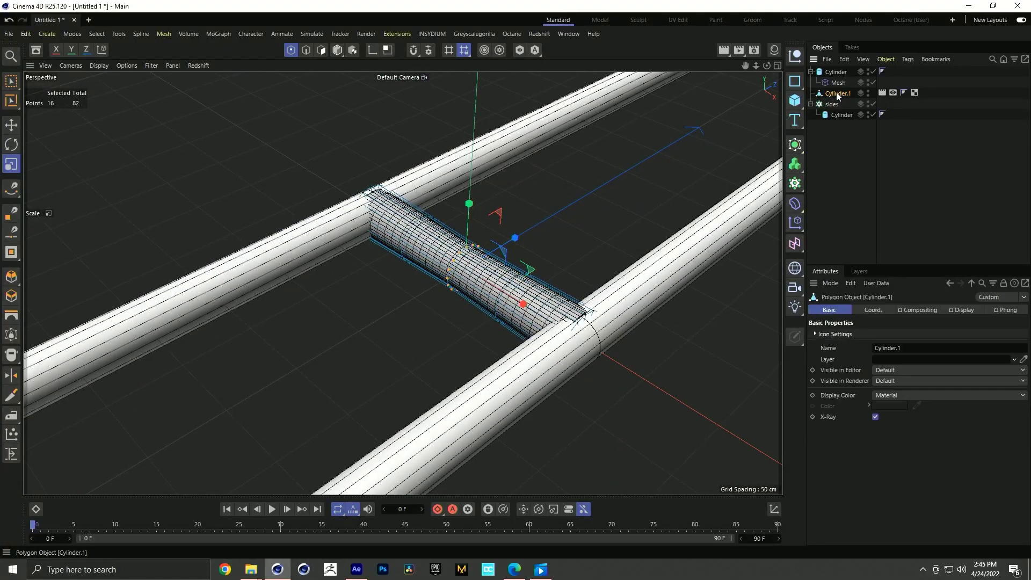
{"action": "left_click", "coordinate": [834, 74], "text": "shift"}
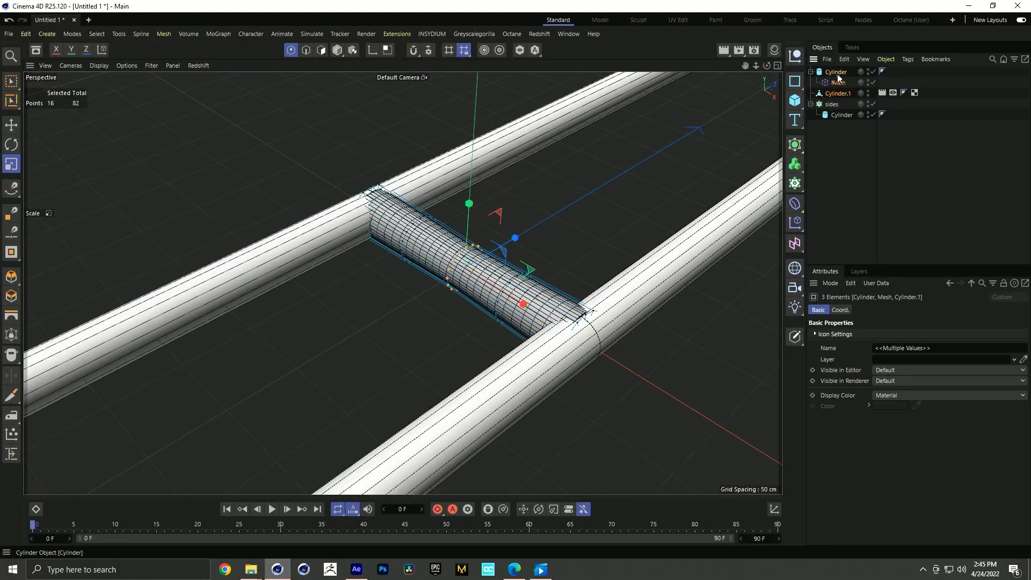
{"action": "key", "text": "alt+g"}
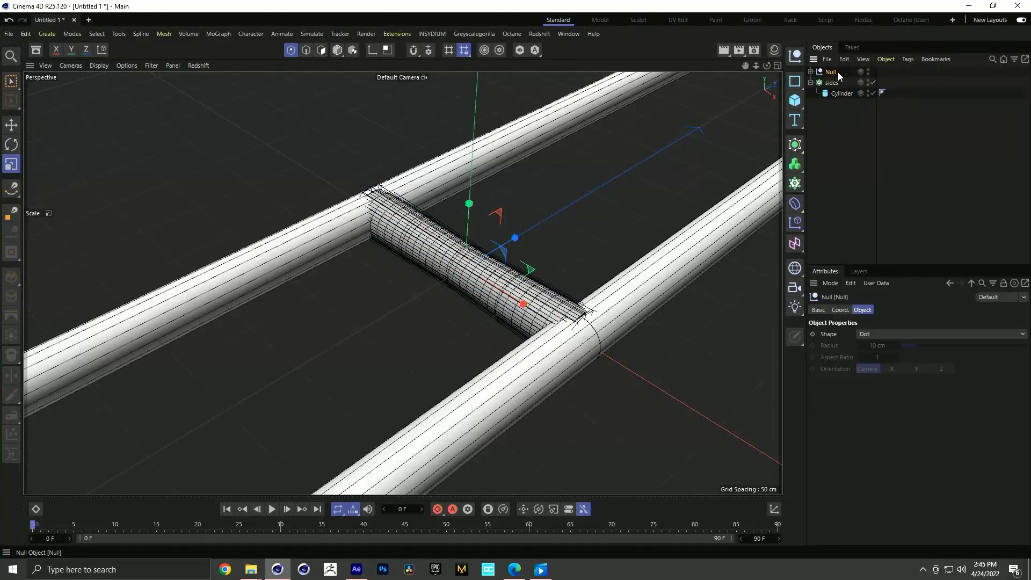
- Add a Cloner named "middle" and nest the crossbar null inside it
{"action": "left_click", "coordinate": [835, 138]}
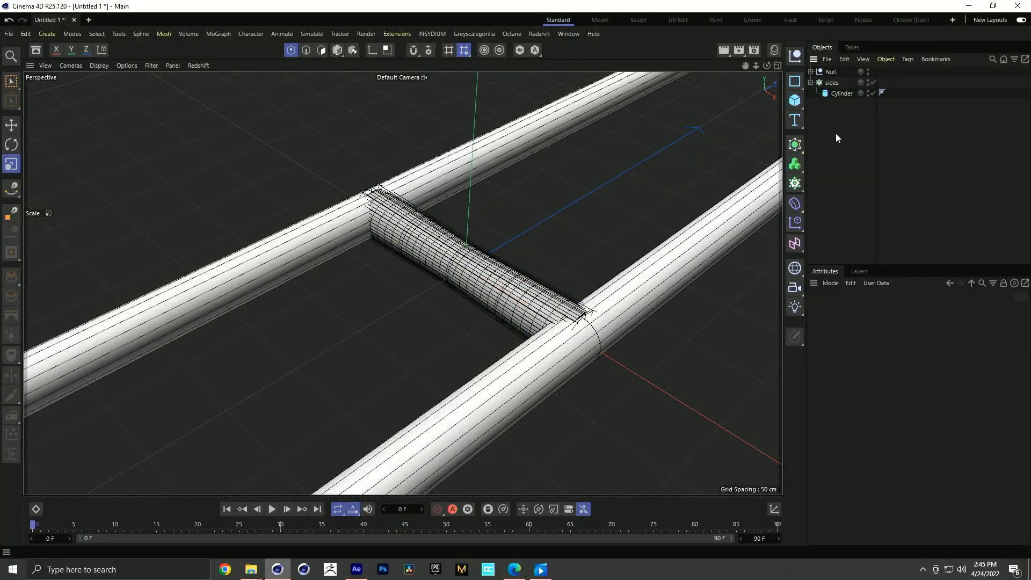
{"action": "key", "text": "shift+c"}
{"action": "type", "text": "cloner"}
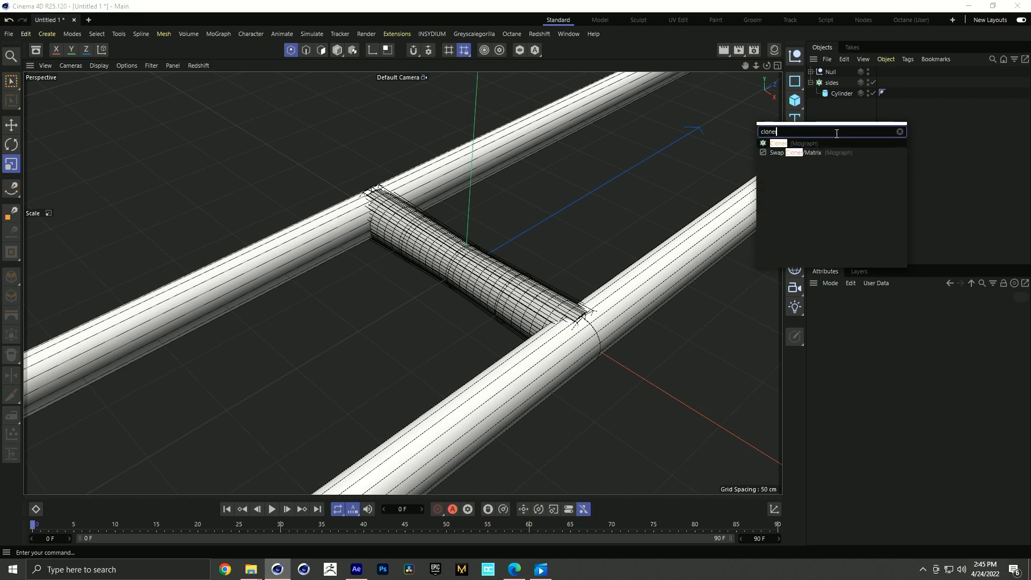
{"action": "key", "text": "Return"}
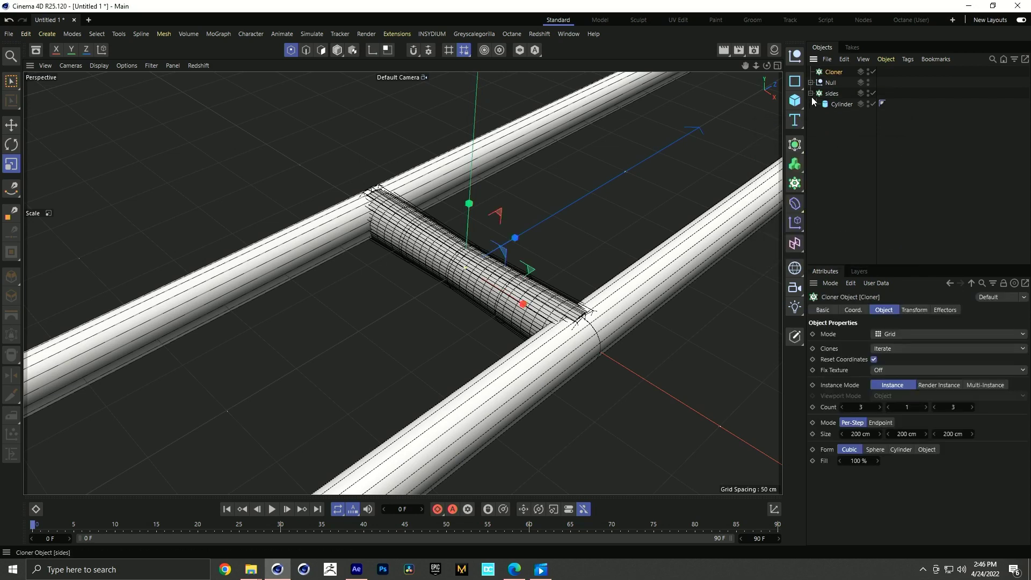
{"action": "double_click", "coordinate": [832, 74]}
{"action": "type", "text": "mid"}
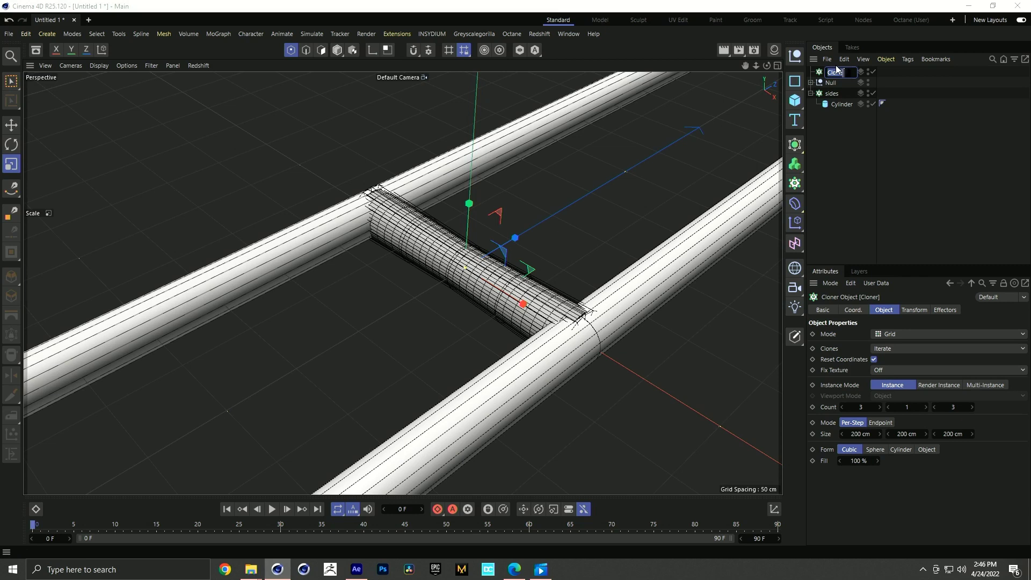
{"action": "type", "text": "dle"}
{"action": "key", "text": "Return"}
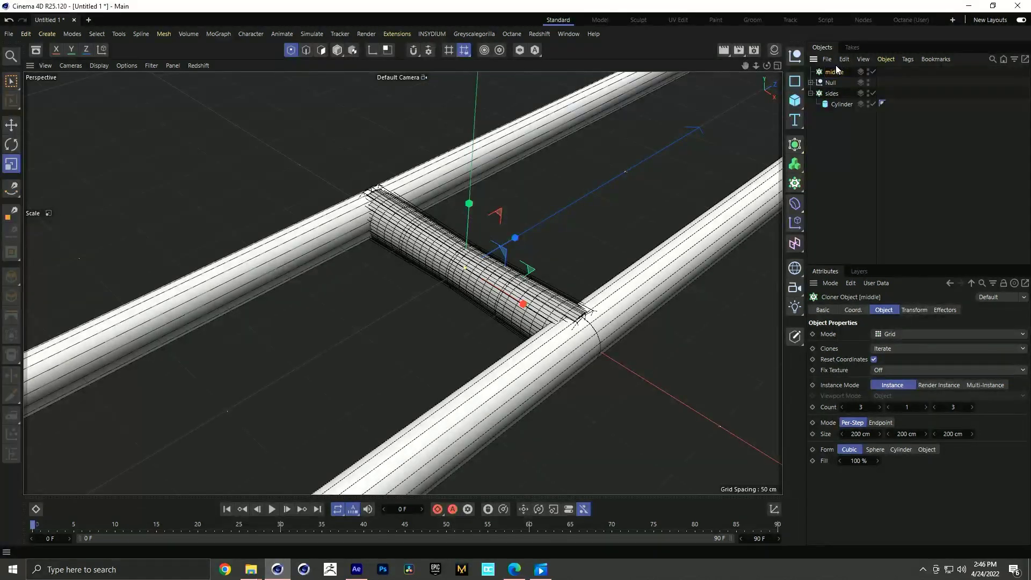
{"action": "left_click_drag", "start_coordinate": [832, 83], "coordinate": [836, 72]}
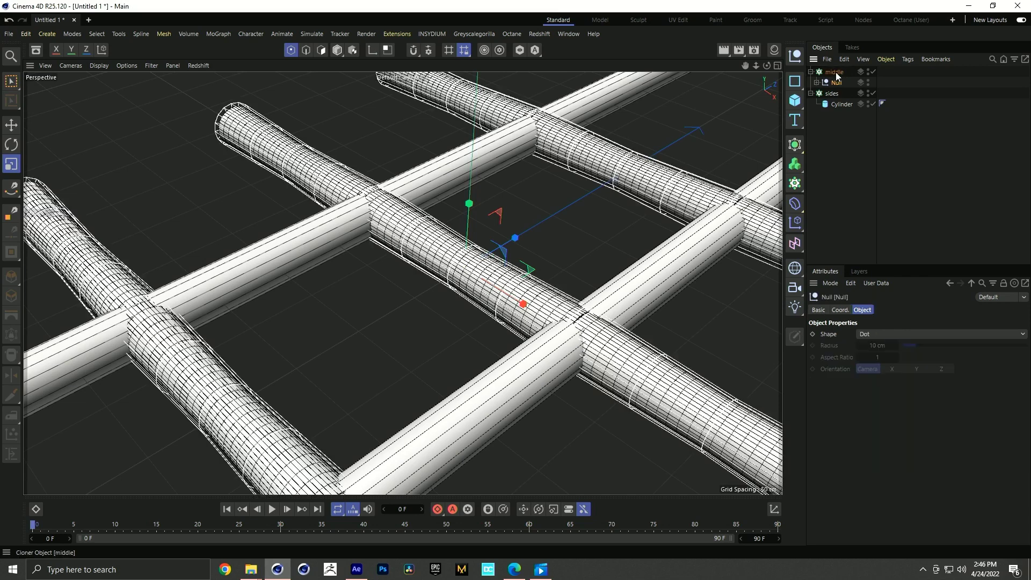
- Set the middle cloner's grid count to 1 in X, 1 in Y and 21 in Z
{"action": "scroll", "coordinate": [494, 392], "scroll_direction": "down", "scroll_amount": 8}
{"action": "middle_click_drag", "start_coordinate": [475, 416], "coordinate": [447, 394], "text": "alt"}
{"action": "left_click", "coordinate": [831, 72]}
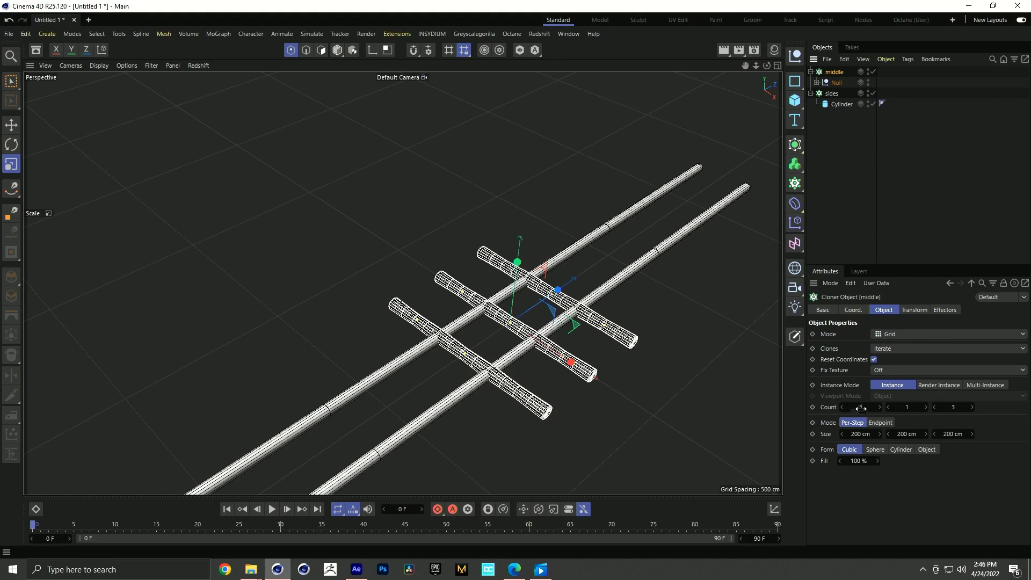
{"action": "left_click_drag", "start_coordinate": [861, 408], "coordinate": [851, 408]}
{"action": "left_click", "coordinate": [947, 408]}
{"action": "type", "text": "21"}
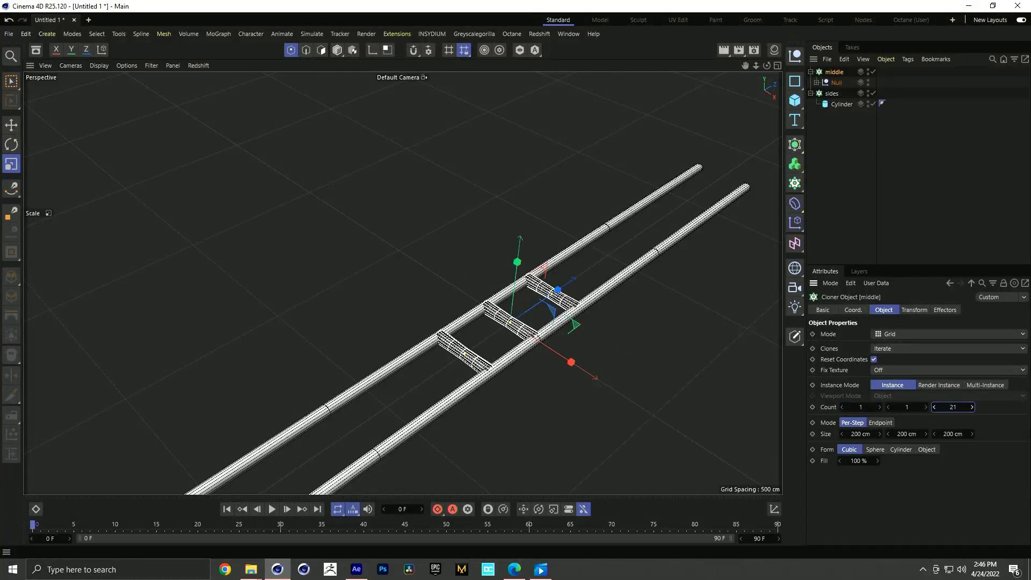
{"action": "key", "text": "Return"}
- Set the middle cloner's Z spacing to 121 cm so the crossbars span the rails, and view the whole ladder
{"action": "left_click", "coordinate": [948, 434]}
{"action": "type", "text": "121"}
{"action": "key", "text": "Return"}
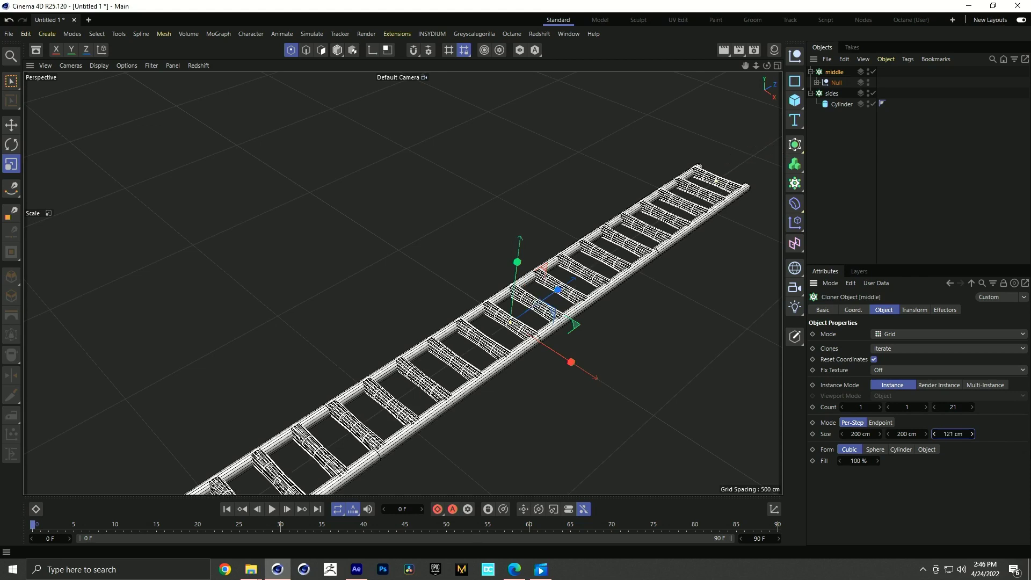
{"action": "left_click_drag", "start_coordinate": [499, 435], "coordinate": [463, 325], "text": "alt"}
{"action": "left_click_drag", "start_coordinate": [360, 352], "coordinate": [231, 466], "text": "alt"}
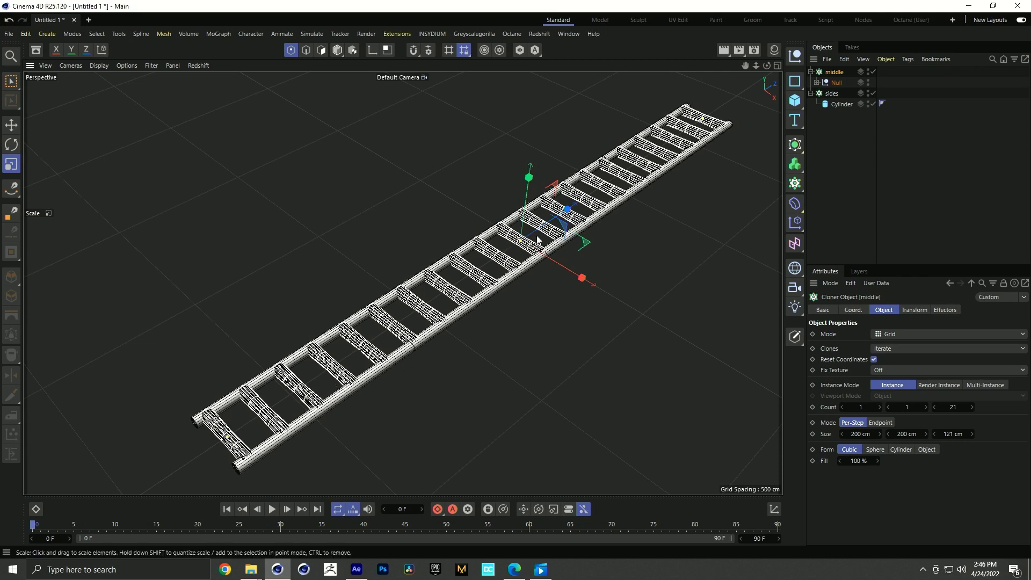
- Group the middle and sides cloners with their children into a null named "base"
{"action": "scroll", "coordinate": [538, 240], "scroll_direction": "up", "scroll_amount": 5}
{"action": "left_click", "coordinate": [860, 159]}
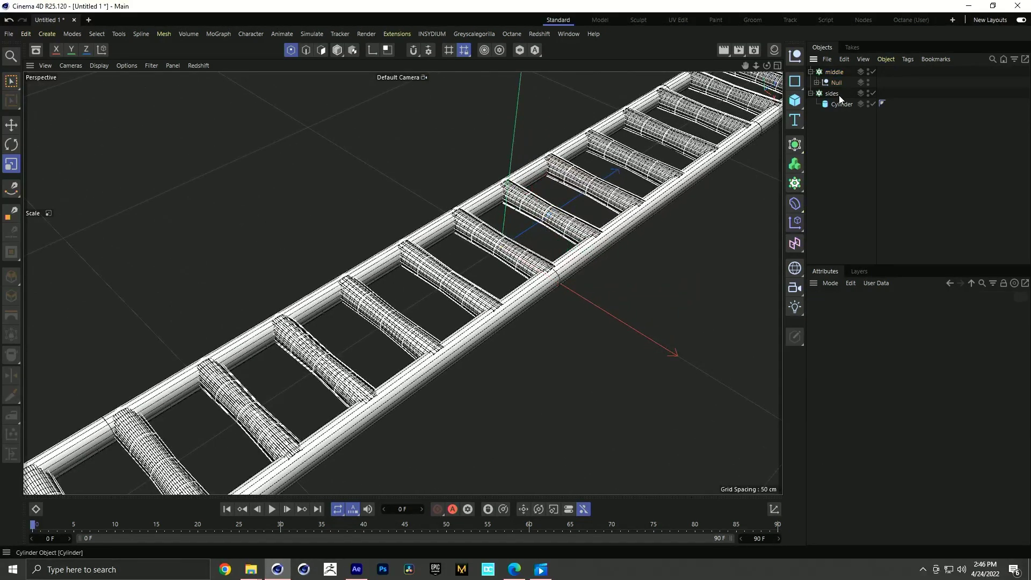
{"action": "left_click_drag", "start_coordinate": [835, 189], "coordinate": [814, 63]}
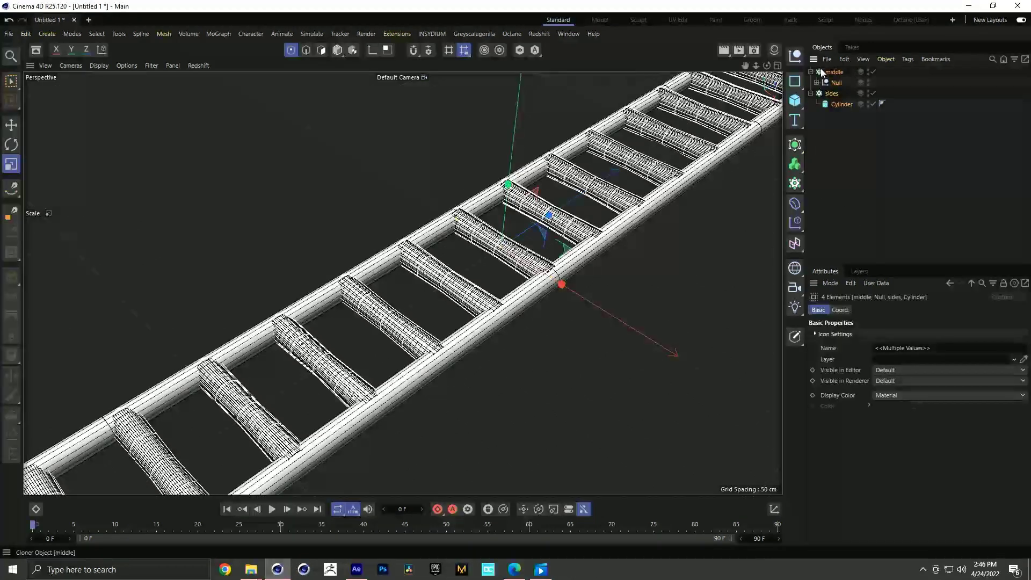
{"action": "key", "text": "alt+g"}
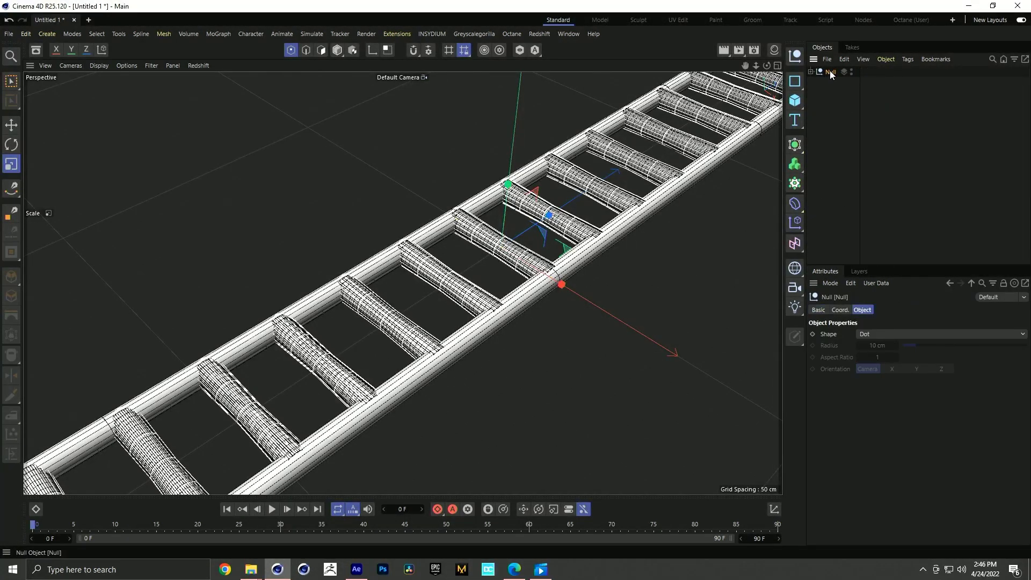
{"action": "double_click", "coordinate": [829, 71]}
{"action": "type", "text": "base"}
{"action": "key", "text": "Return"}
- Create a layer named "base" and assign the base null and all its children to it
{"action": "left_click", "coordinate": [859, 271]}
{"action": "double_click", "coordinate": [859, 354]}
{"action": "double_click", "coordinate": [836, 325]}
{"action": "type", "text": "base"}
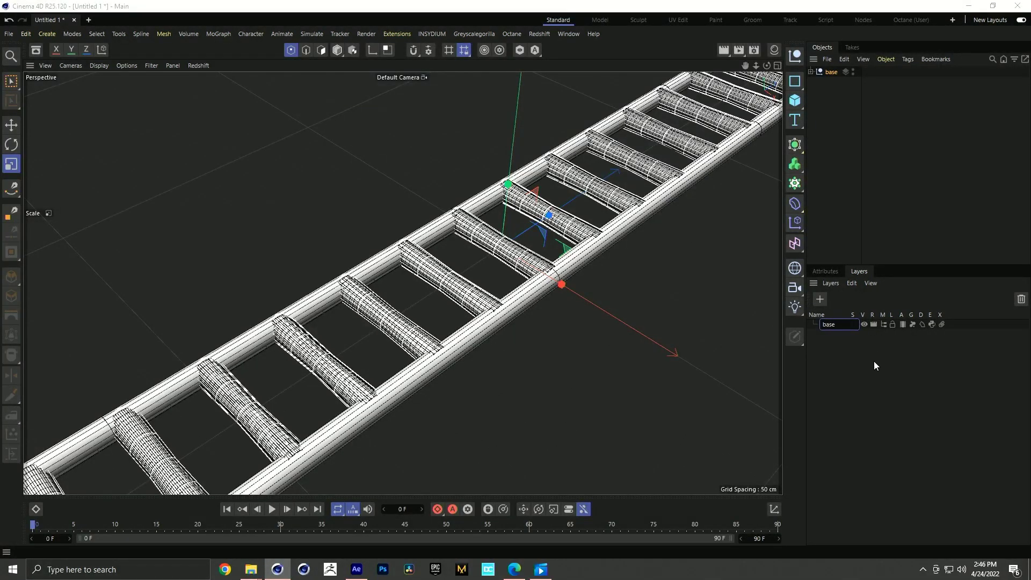
{"action": "key", "text": "Return"}
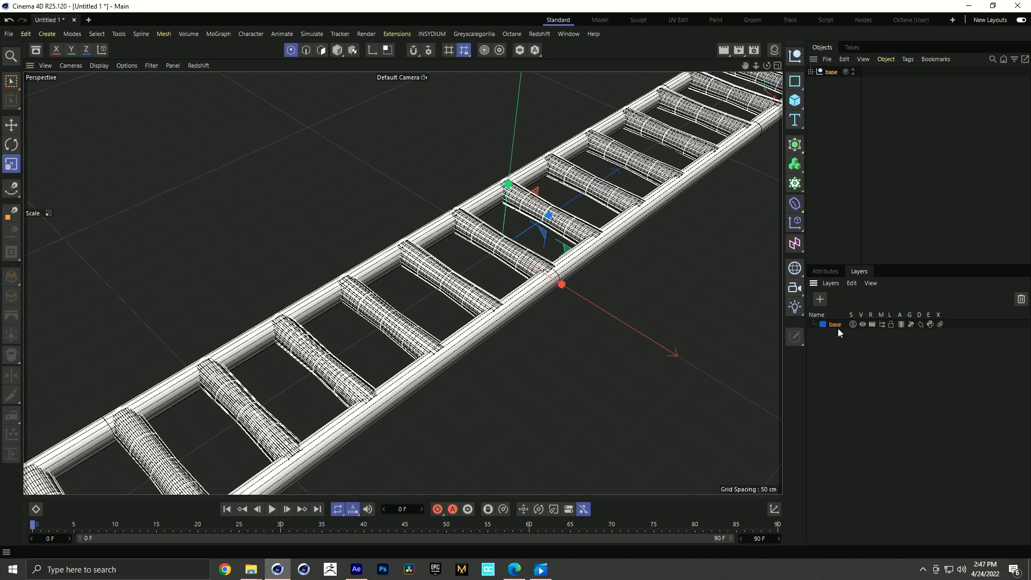
{"action": "left_click_drag", "start_coordinate": [836, 326], "coordinate": [832, 72]}
{"action": "left_click", "coordinate": [811, 72]}
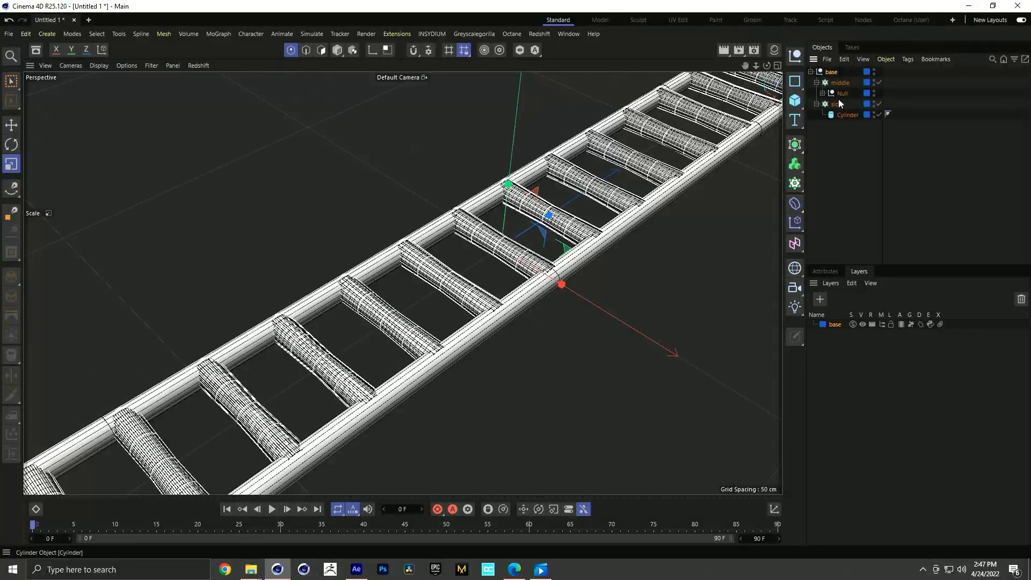
- Hide the base layer in both the viewport and the render
{"action": "left_click_drag", "start_coordinate": [597, 257], "coordinate": [575, 262], "text": "alt"}
{"action": "scroll", "coordinate": [575, 262], "scroll_direction": "down", "scroll_amount": 5}
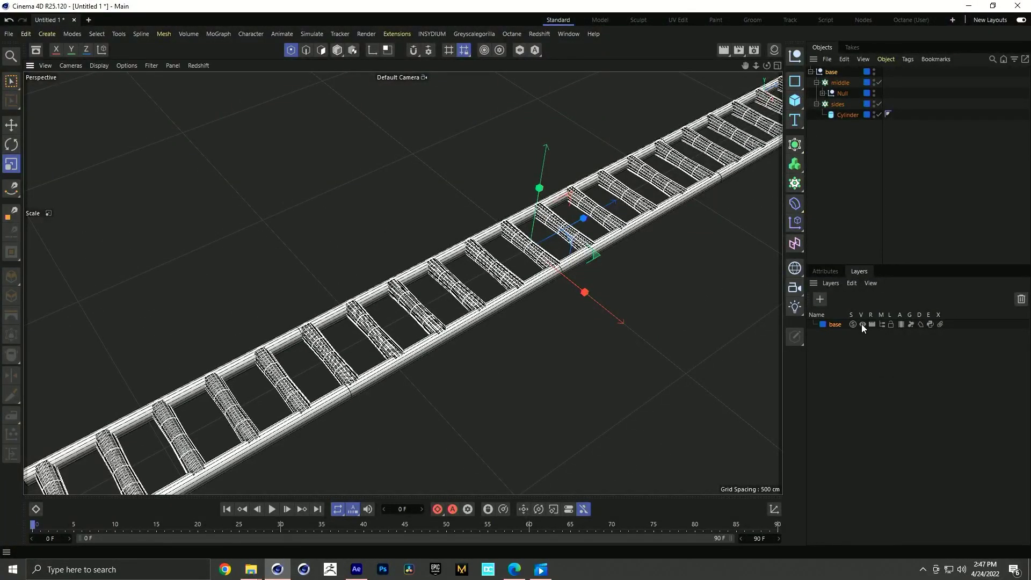
{"action": "left_click", "coordinate": [862, 325]}
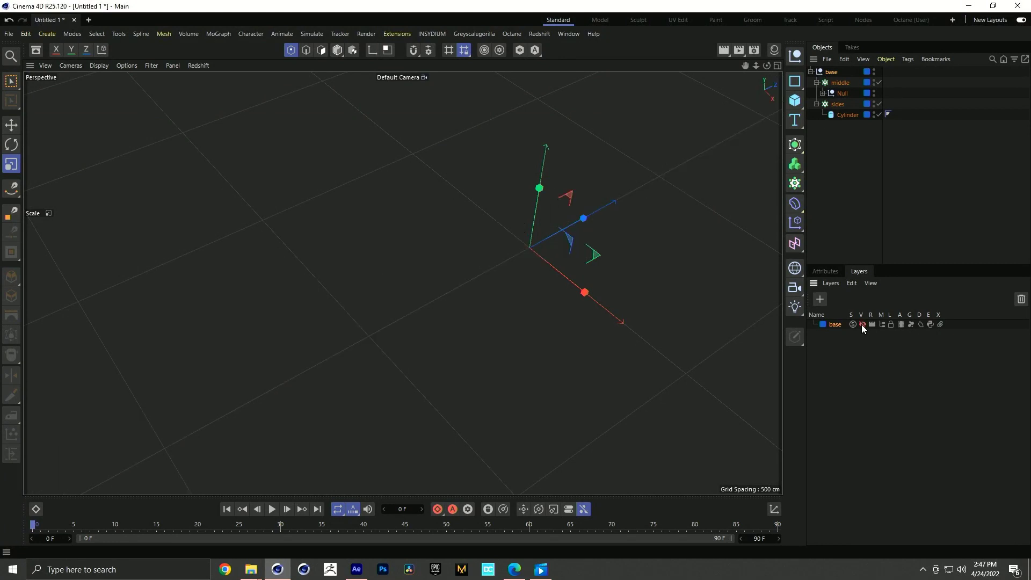
{"action": "left_click", "coordinate": [864, 325]}
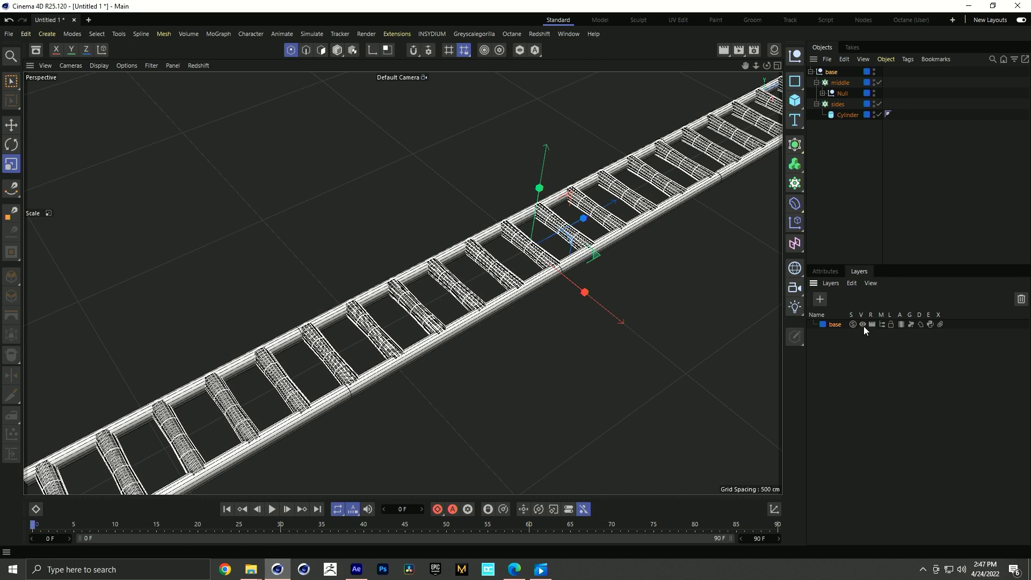
{"action": "left_click_drag", "start_coordinate": [862, 324], "coordinate": [872, 324]}
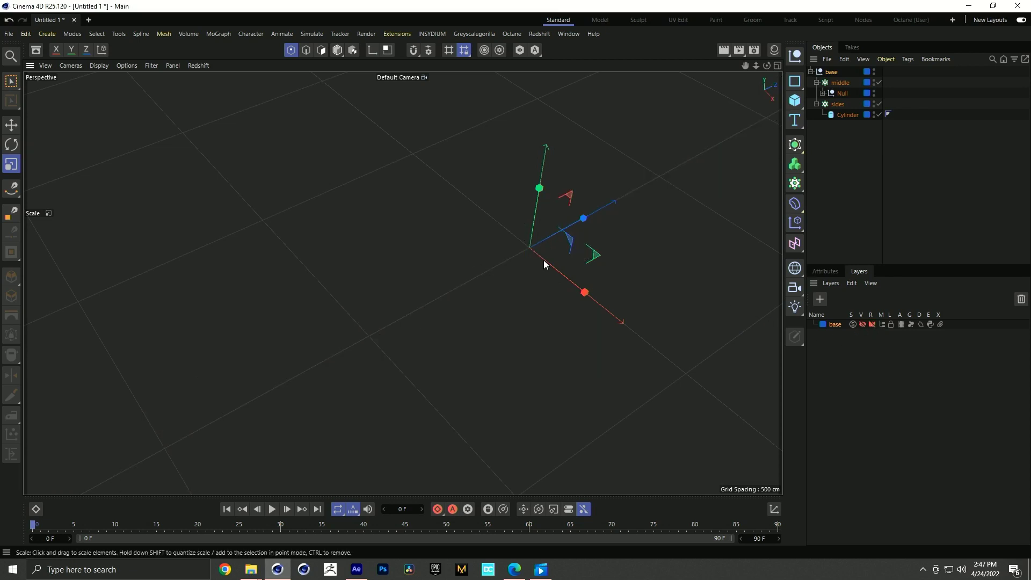
{"action": "left_click", "coordinate": [834, 161]}
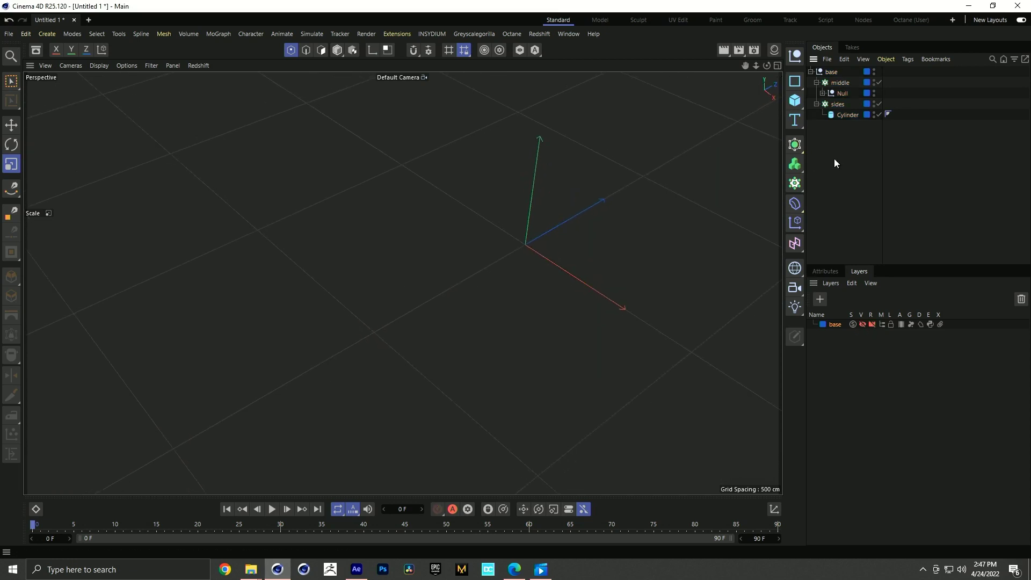
- Add a Volume Builder and a Volume Mesher to the scene
{"action": "key", "text": "shift+c"}
{"action": "type", "text": "v"}
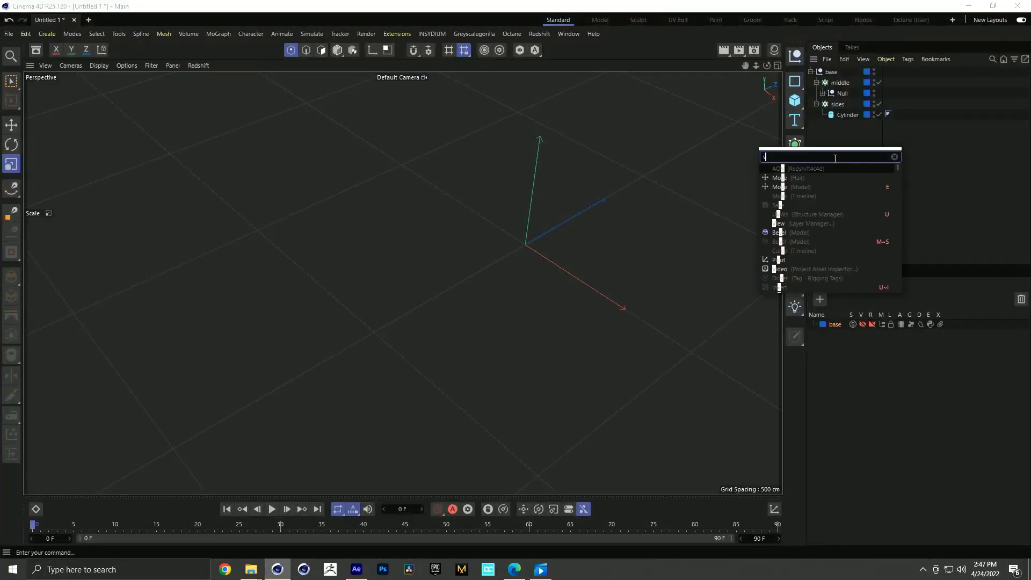
{"action": "type", "text": "olume bu"}
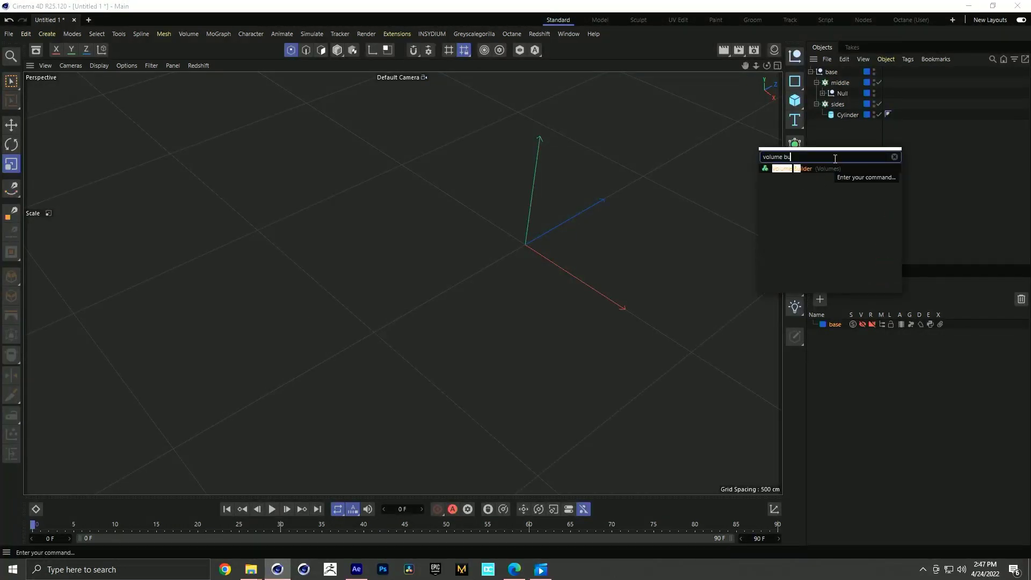
{"action": "key", "text": "Return"}
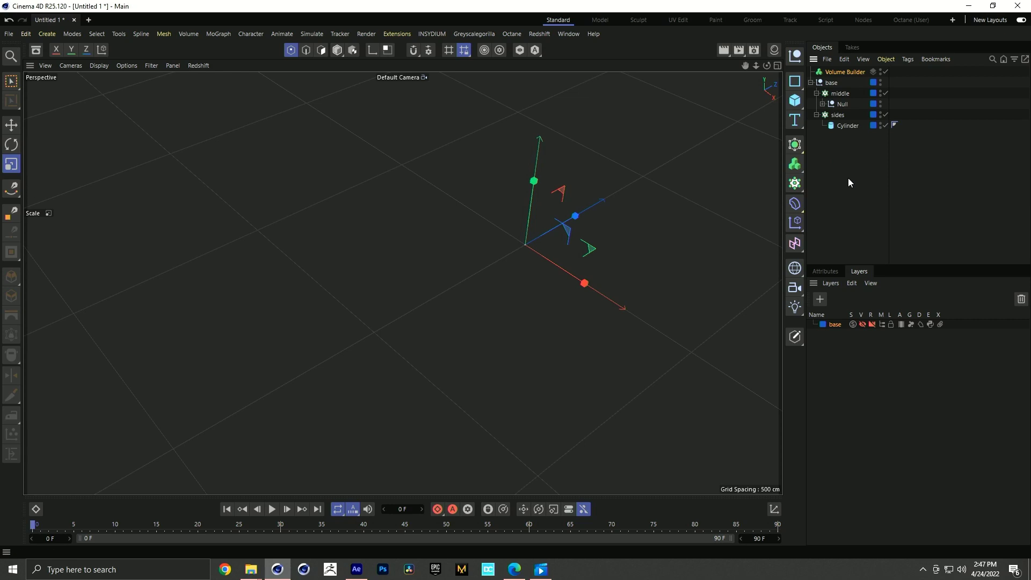
{"action": "key", "text": "shift+c"}
{"action": "type", "text": "mesher"}
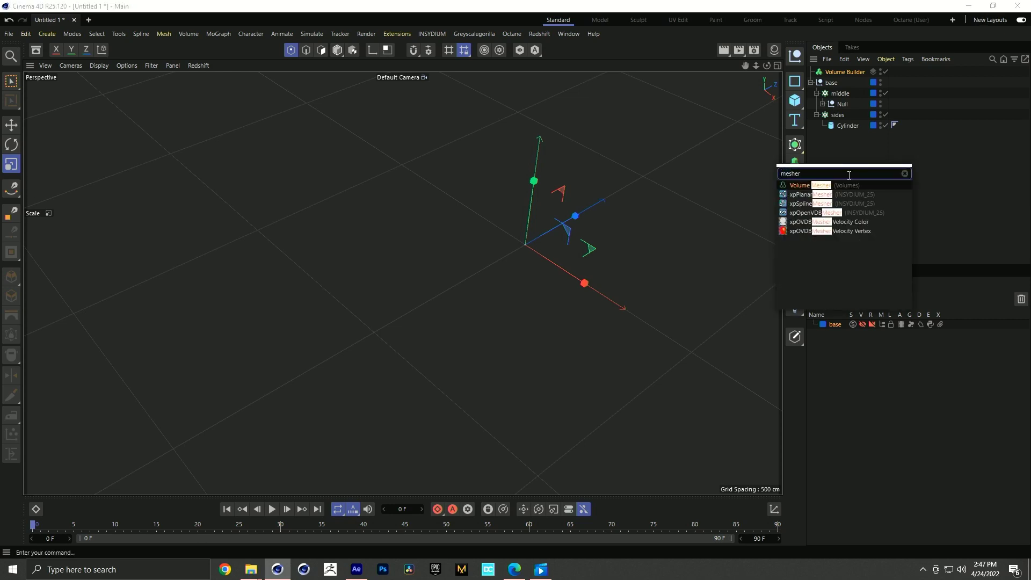
{"action": "key", "text": "Return"}
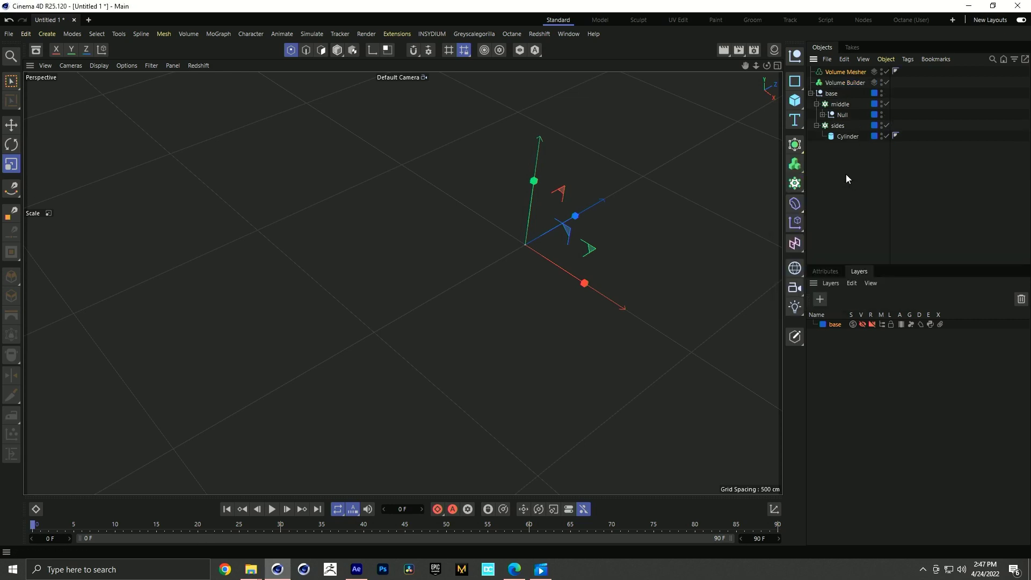
- Add the base null to the Volume Builder's list of objects
{"action": "left_click", "coordinate": [833, 271]}
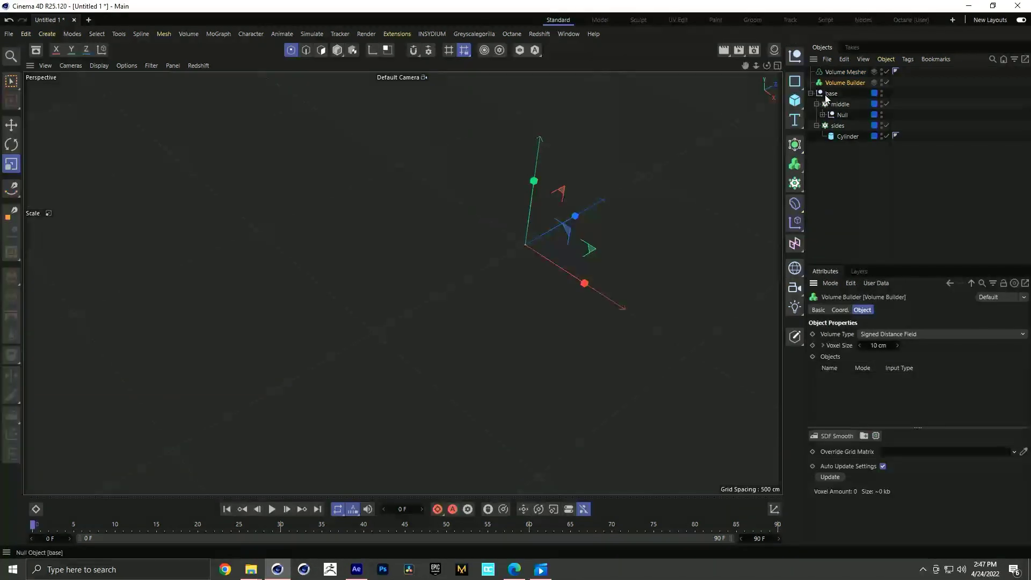
{"action": "left_click", "coordinate": [811, 93]}
{"action": "left_click_drag", "start_coordinate": [831, 94], "coordinate": [870, 402]}
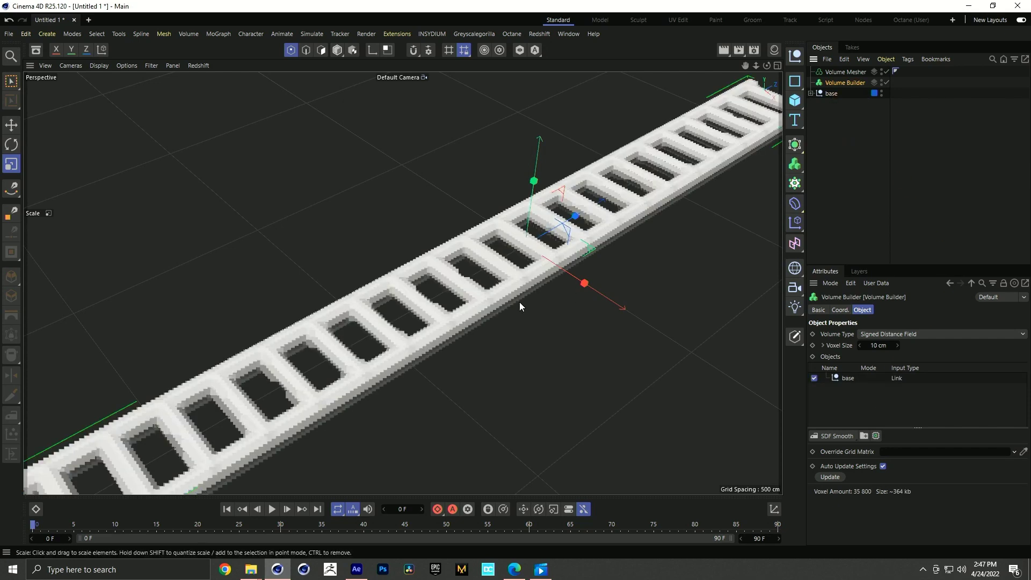
- Set the Volume Builder's voxel size to 4 cm
{"action": "left_click", "coordinate": [98, 68]}
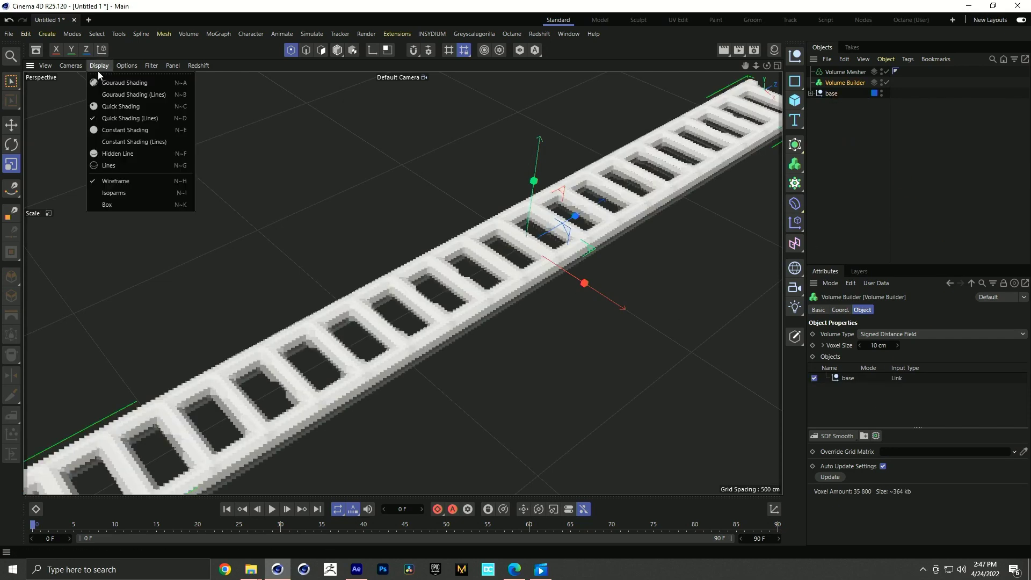
{"action": "left_click", "coordinate": [112, 117]}
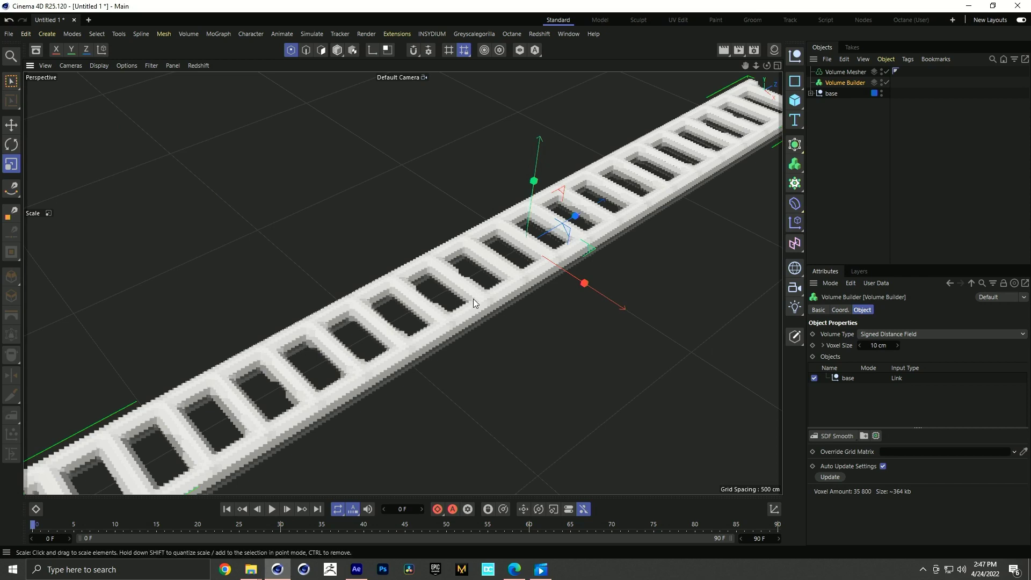
{"action": "left_click_drag", "start_coordinate": [476, 295], "coordinate": [482, 294], "text": "alt"}
{"action": "left_click", "coordinate": [878, 345]}
{"action": "type", "text": "4"}
{"action": "key", "text": "Return"}
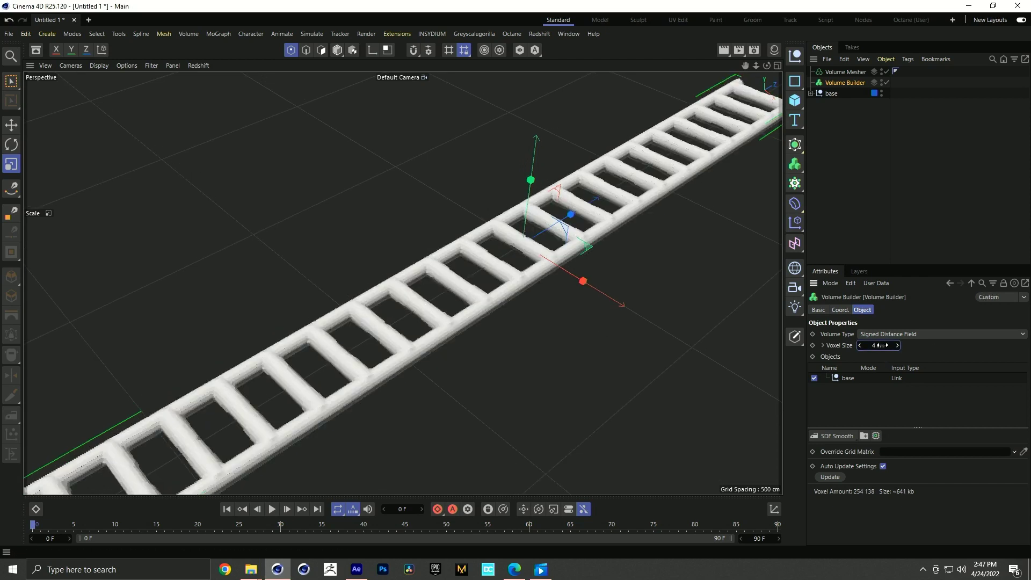
- Add an SDF Smooth filter to the Volume Builder and set its voxel distance to 1
{"action": "left_click", "coordinate": [829, 437]}
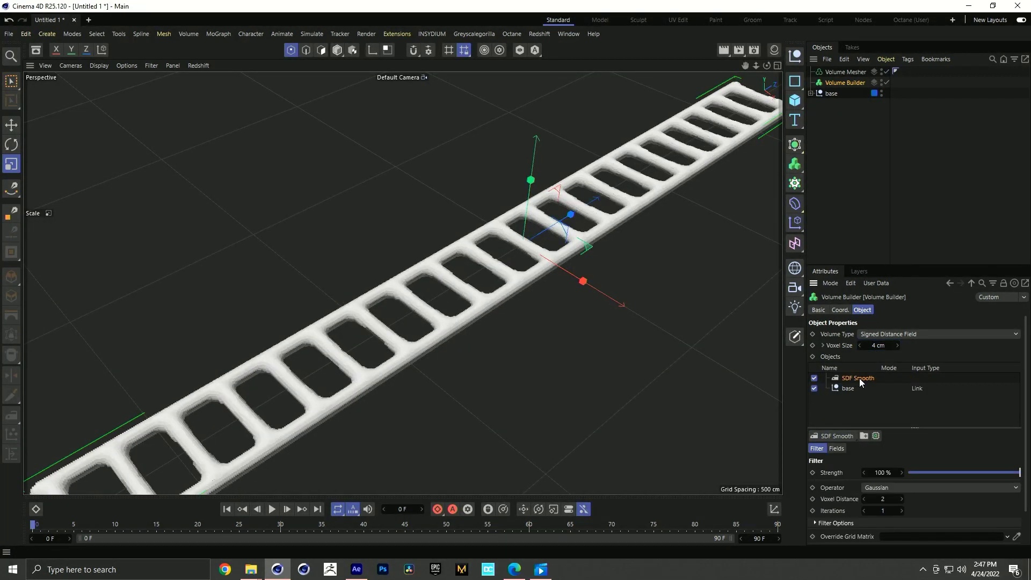
{"action": "scroll", "coordinate": [483, 279], "scroll_direction": "up", "scroll_amount": 8}
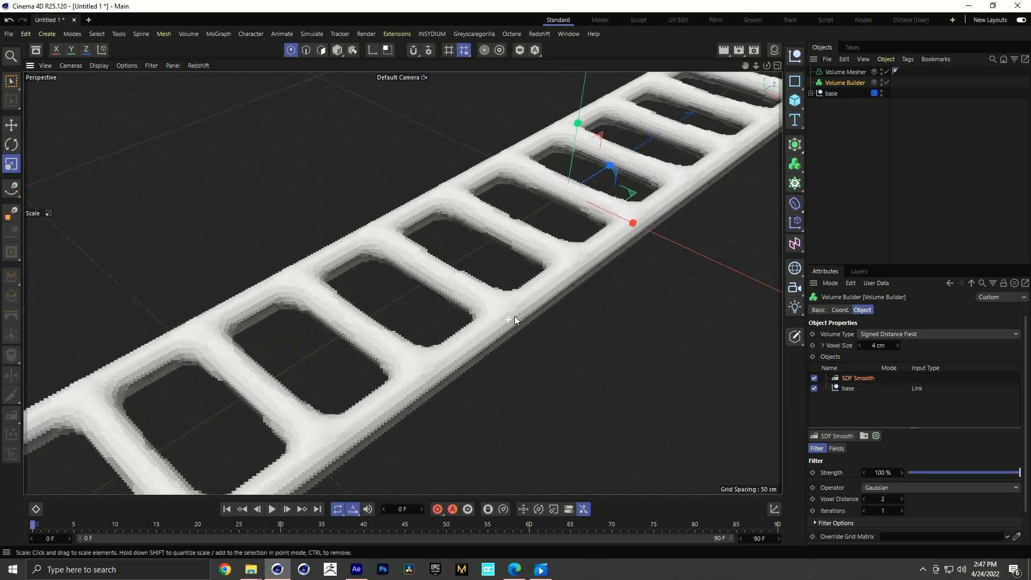
{"action": "left_click", "coordinate": [881, 499]}
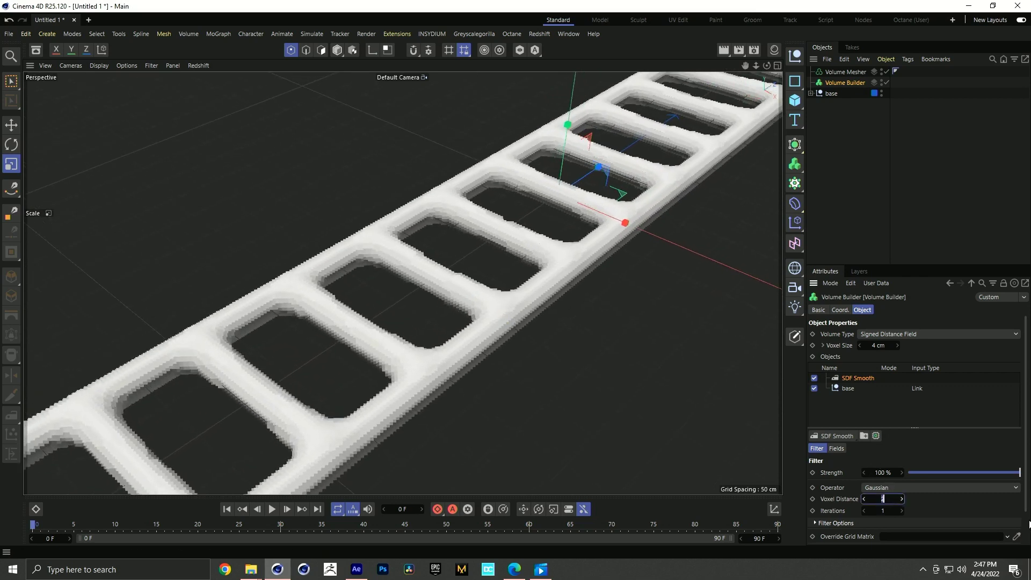
{"action": "key", "text": "Return"}
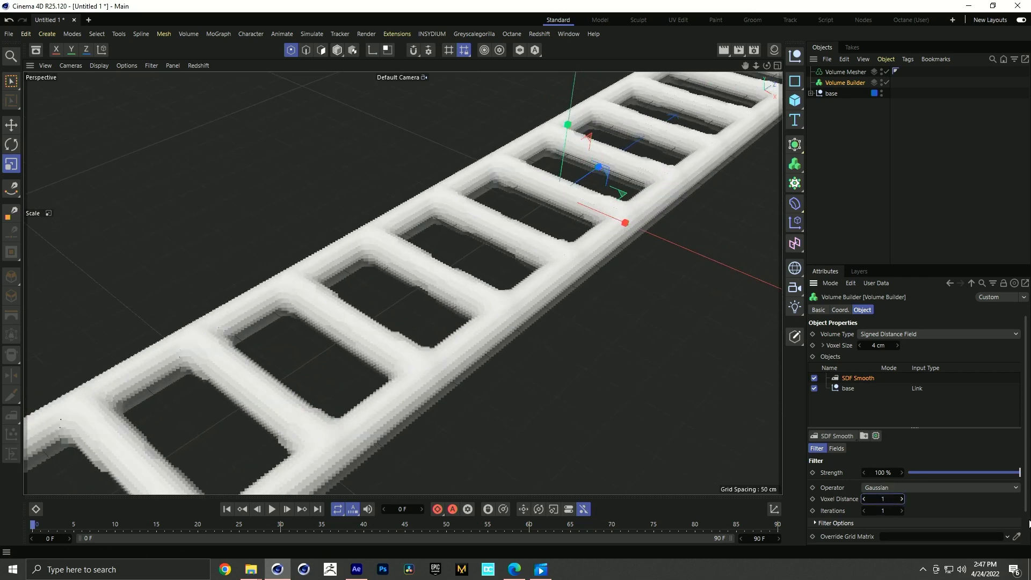
- Nest the Volume Builder inside the Volume Mesher and display the viewport in Quick Shading without lines
{"action": "left_click_drag", "start_coordinate": [479, 330], "coordinate": [510, 322], "text": "alt"}
{"action": "left_click_drag", "start_coordinate": [855, 86], "coordinate": [856, 72]}
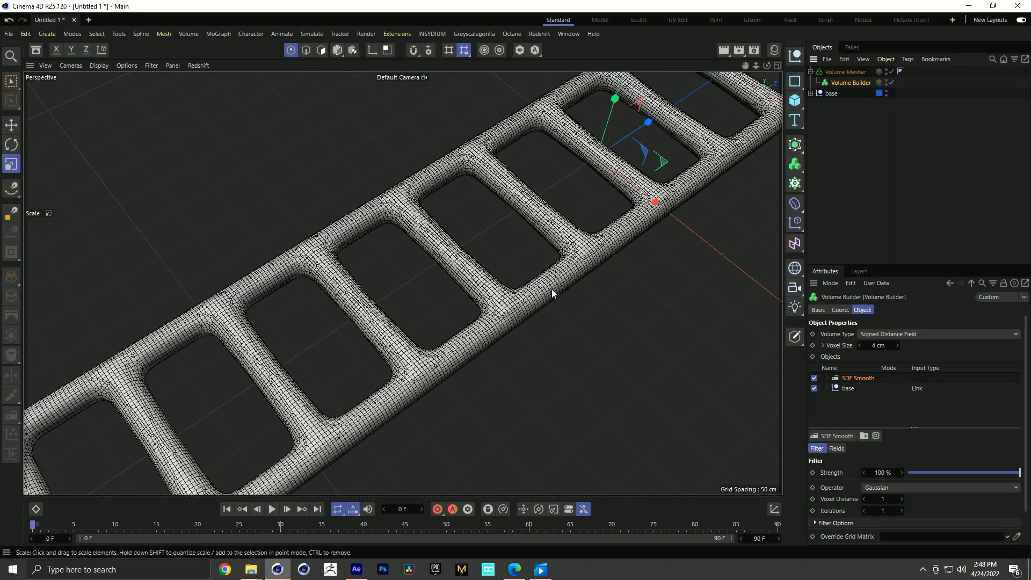
{"action": "scroll", "coordinate": [486, 340], "scroll_direction": "down", "scroll_amount": 6}
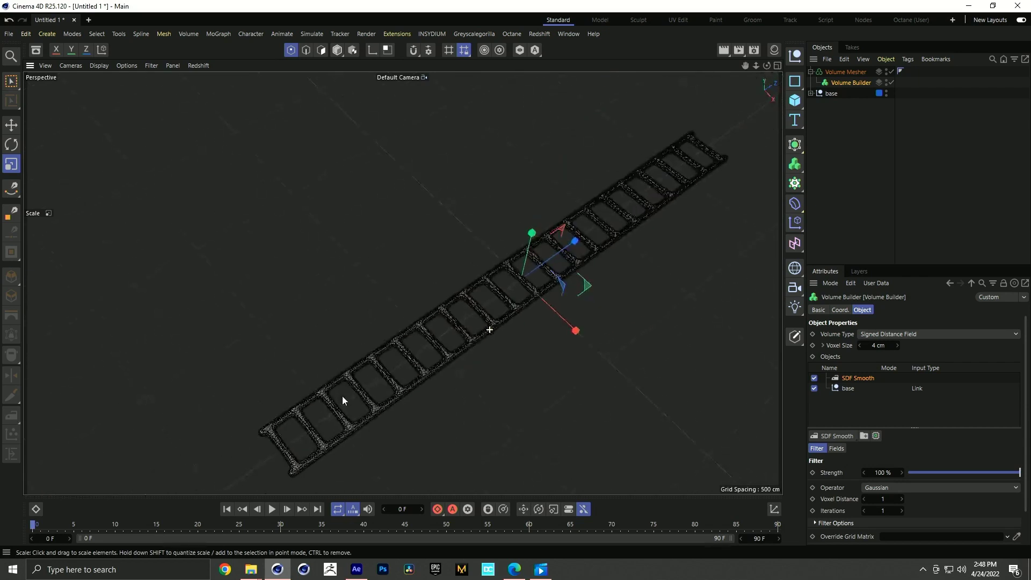
{"action": "left_click", "coordinate": [99, 66]}
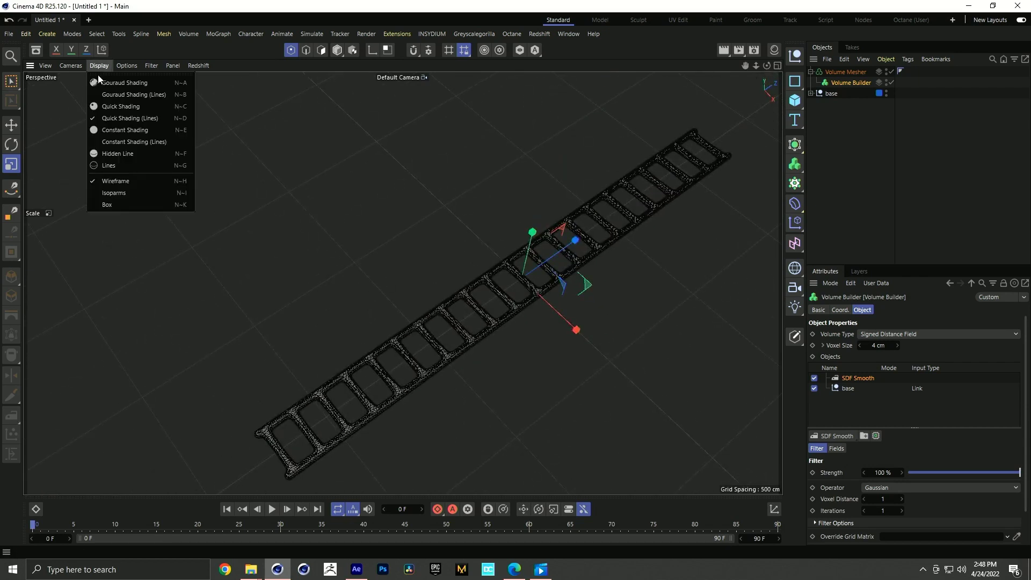
{"action": "left_click", "coordinate": [120, 109]}
- Examine the smoothed joins between the crossbars and side rails from close up and several angles
{"action": "scroll", "coordinate": [616, 260], "scroll_direction": "up", "scroll_amount": 6}
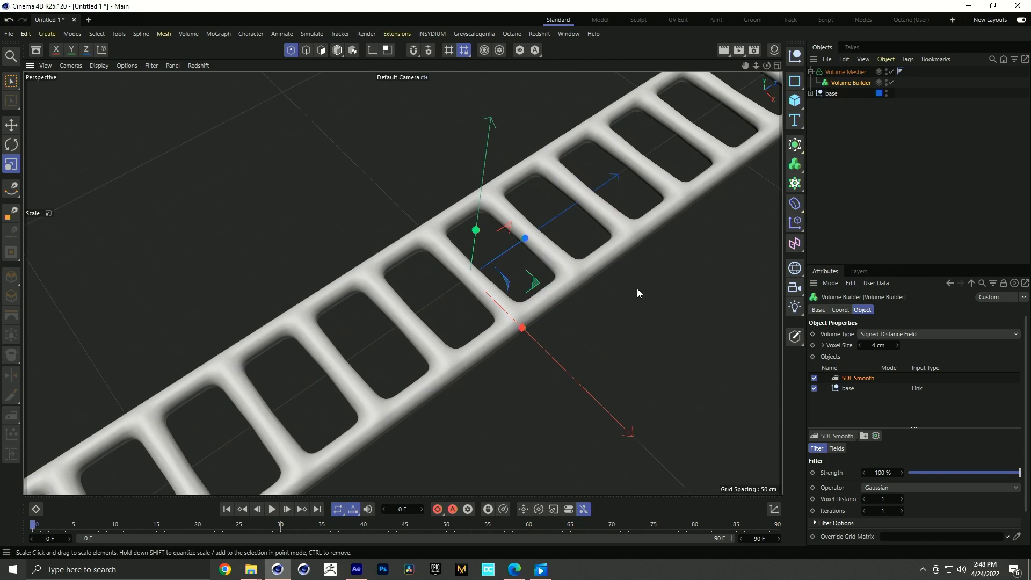
{"action": "left_click_drag", "start_coordinate": [512, 320], "coordinate": [570, 282], "text": "alt"}
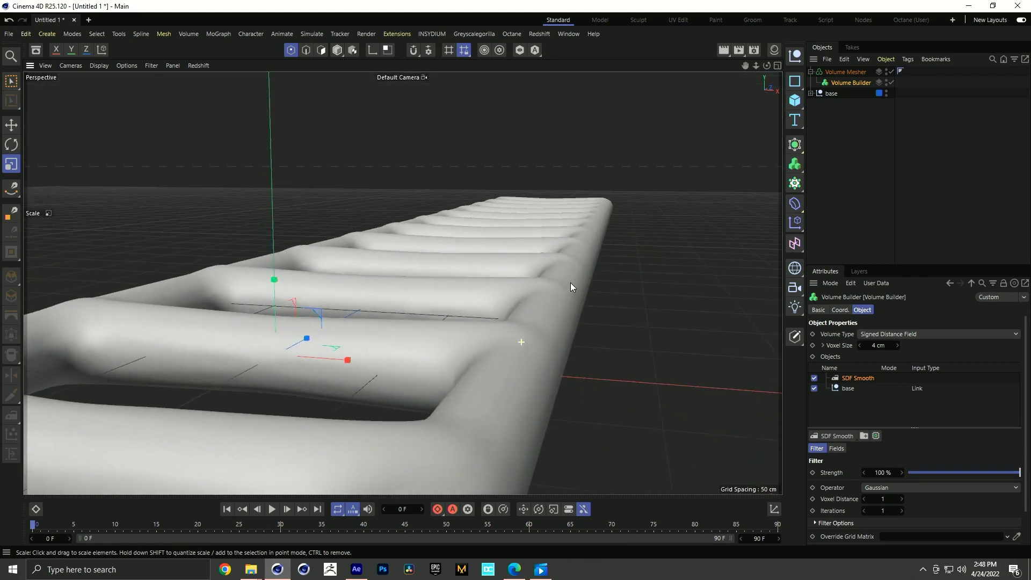
{"action": "left_click_drag", "start_coordinate": [507, 364], "coordinate": [510, 350], "text": "alt"}
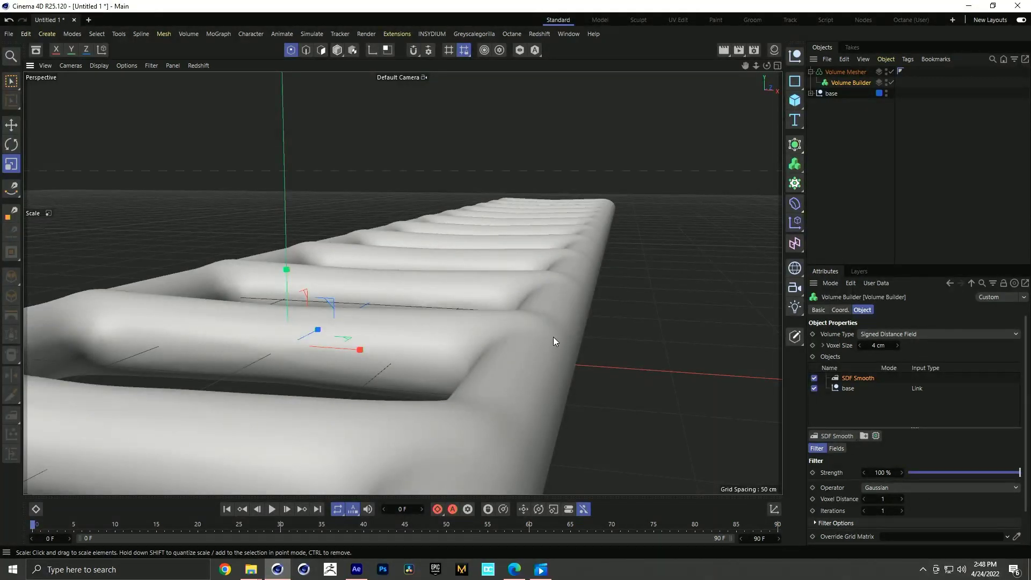
{"action": "left_click_drag", "start_coordinate": [523, 333], "coordinate": [508, 354], "text": "alt"}
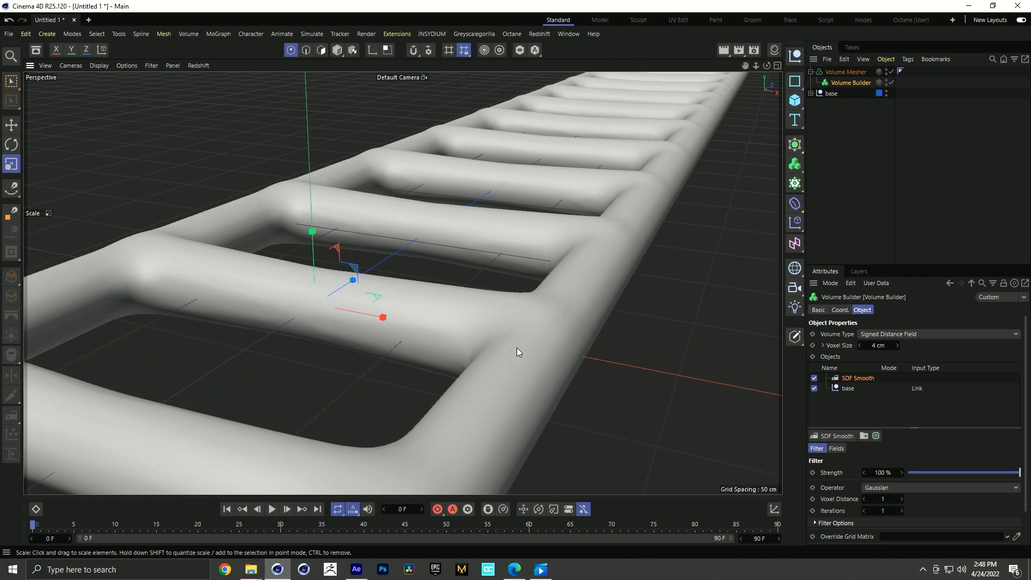
{"action": "left_click_drag", "start_coordinate": [318, 295], "coordinate": [440, 261], "text": "alt"}
{"action": "right_click_drag", "start_coordinate": [467, 385], "coordinate": [378, 410], "text": "alt"}
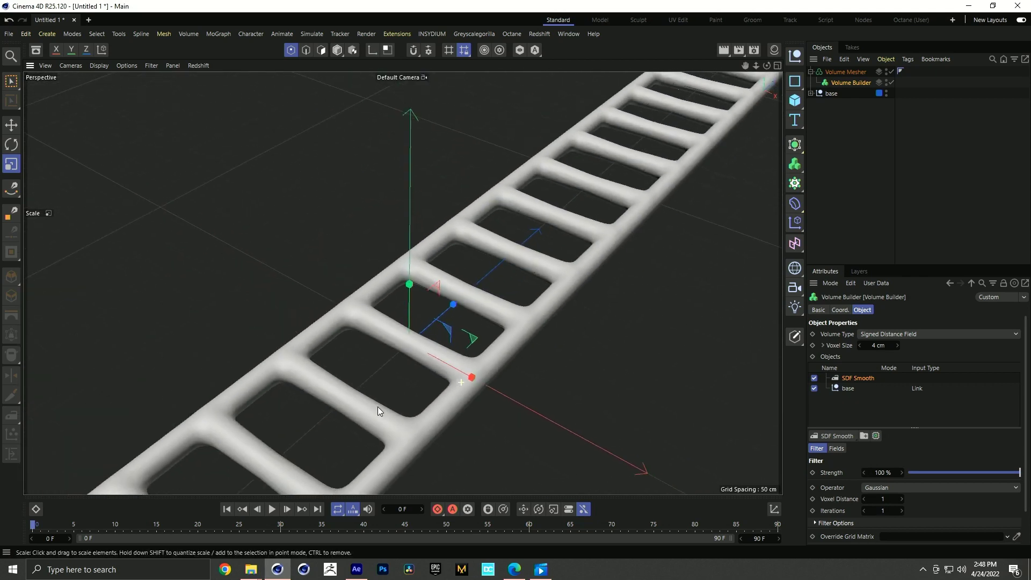
{"action": "left_click_drag", "start_coordinate": [430, 411], "coordinate": [433, 311], "text": "alt"}
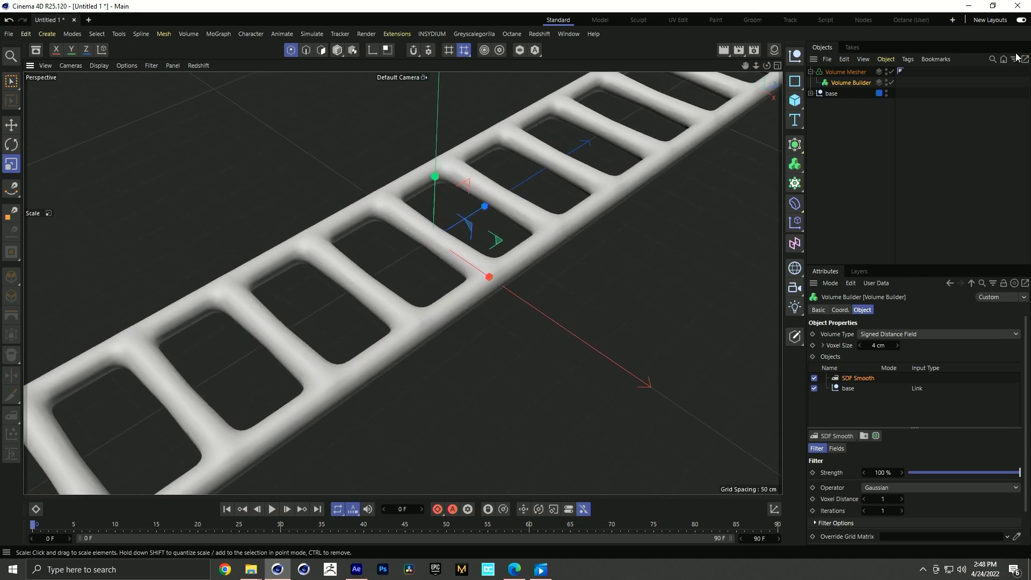
- Create a layer named Volume Mesher and assign the Volume Mesher with its Volume Builder to it
{"action": "double_click", "coordinate": [848, 73]}
{"action": "key", "text": "ctrl+c"}
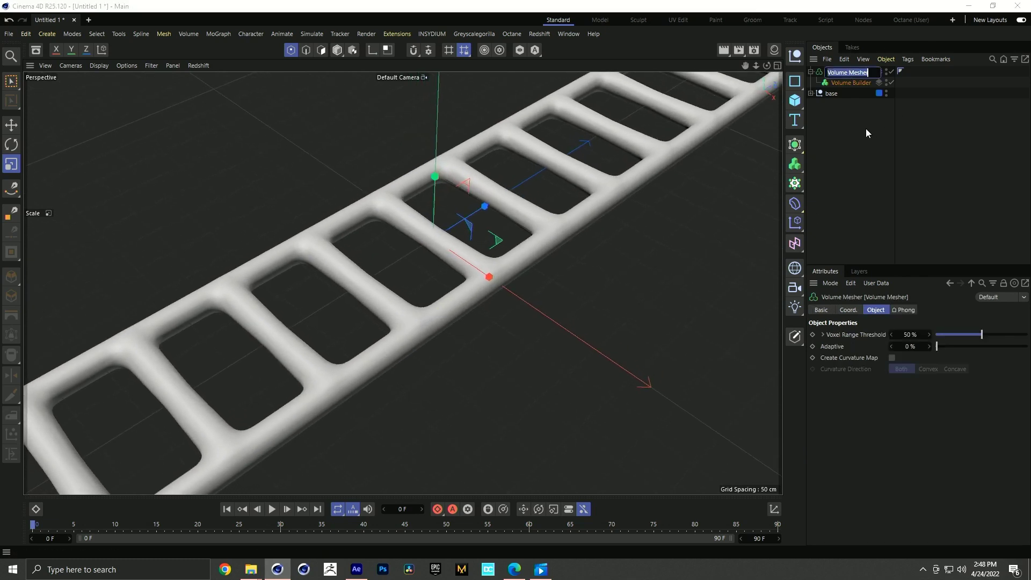
{"action": "left_click", "coordinate": [859, 272]}
{"action": "left_click", "coordinate": [860, 272]}
{"action": "double_click", "coordinate": [877, 407]}
{"action": "double_click", "coordinate": [838, 334]}
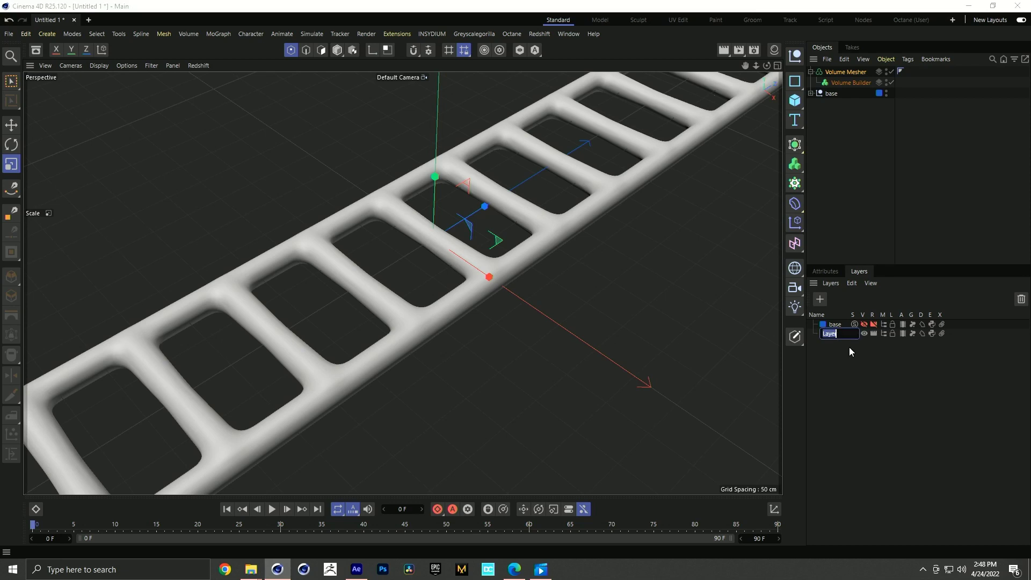
{"action": "key", "text": "ctrl+v"}
{"action": "key", "text": "Return"}
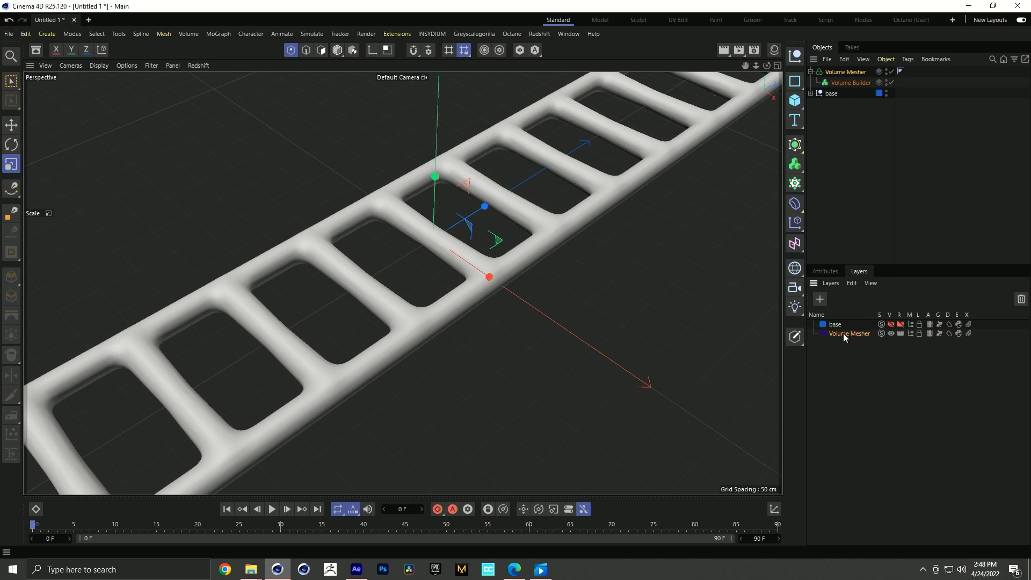
{"action": "left_click_drag", "start_coordinate": [848, 334], "coordinate": [851, 73]}
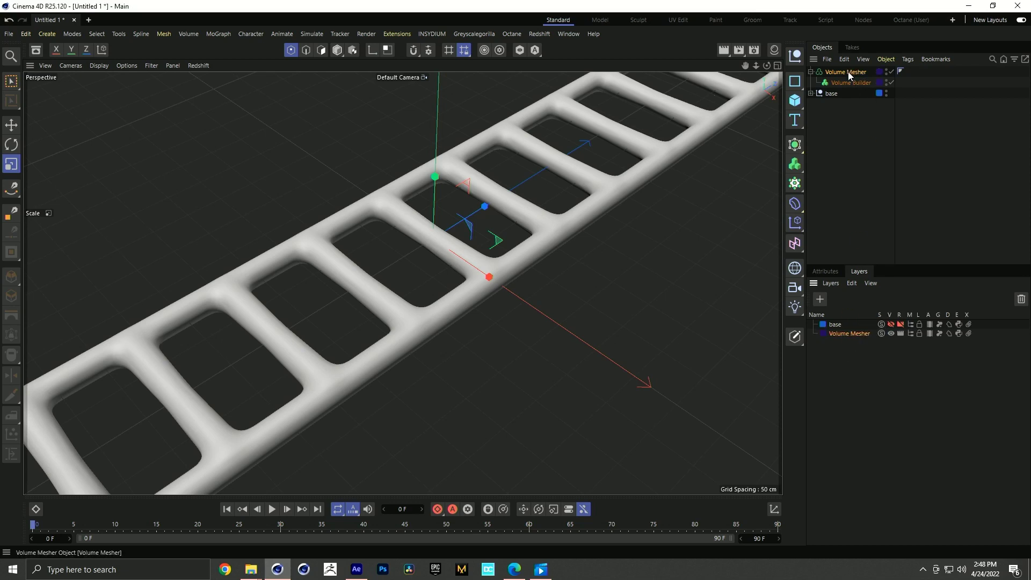
- Brighten the Volume Mesher layer's purple colour to a value of 90 %
{"action": "double_click", "coordinate": [823, 334]}
{"action": "left_click", "coordinate": [873, 356]}
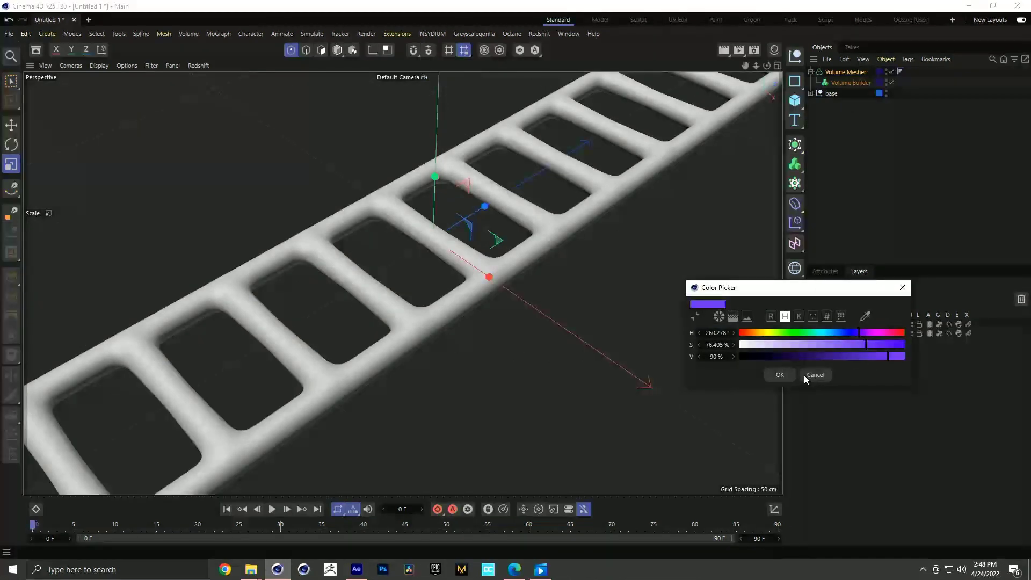
{"action": "left_click", "coordinate": [779, 375]}
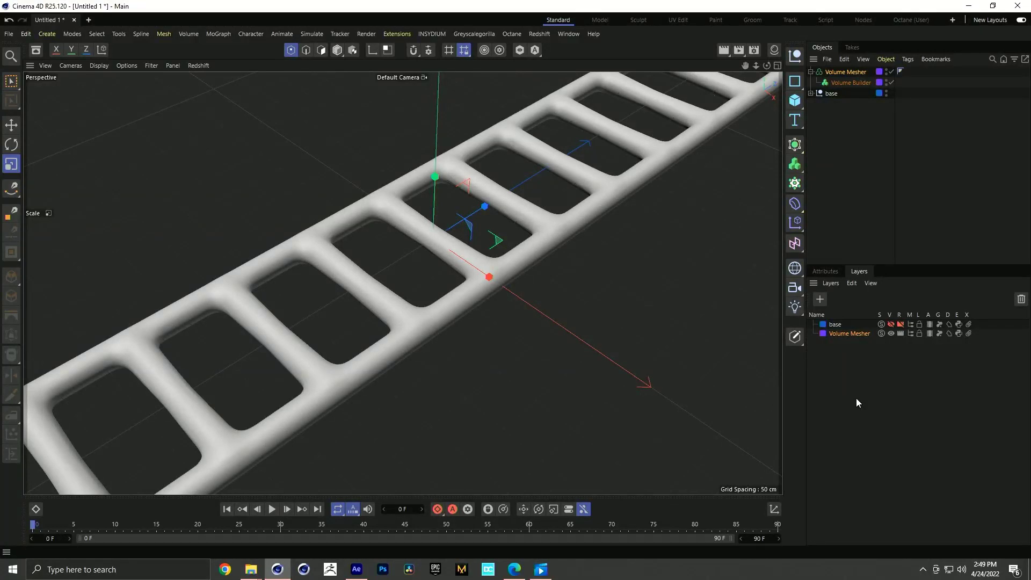
- Add a null named build and nest the Volume Mesher inside it
{"action": "left_click", "coordinate": [794, 55]}
{"action": "double_click", "coordinate": [832, 73]}
{"action": "type", "text": "build"}
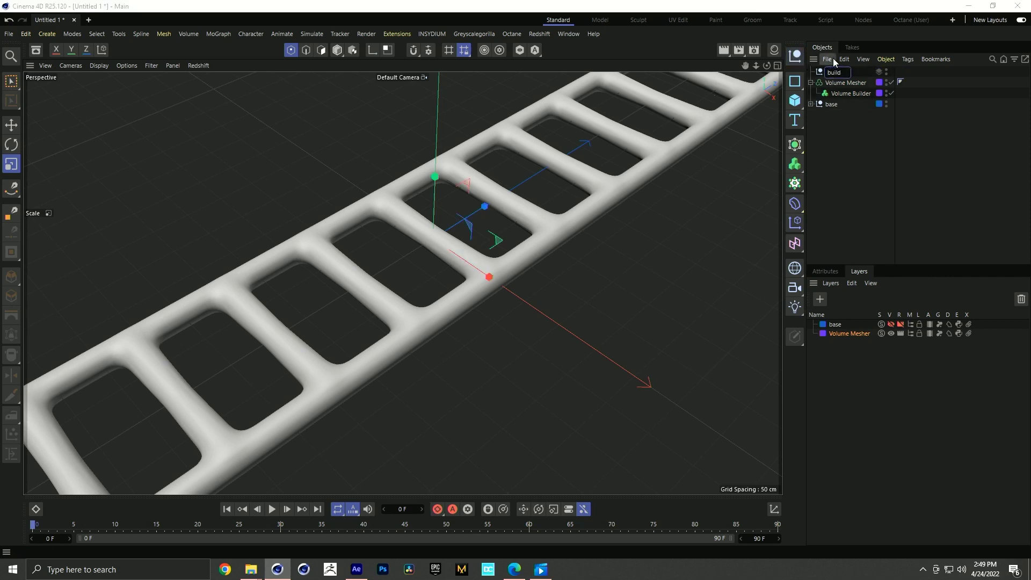
{"action": "key", "text": "Return"}
{"action": "left_click_drag", "start_coordinate": [837, 86], "coordinate": [830, 72]}
- Create a layer named build, assign the build null to it, and nest the Volume Mesher layer beneath it
{"action": "double_click", "coordinate": [857, 371]}
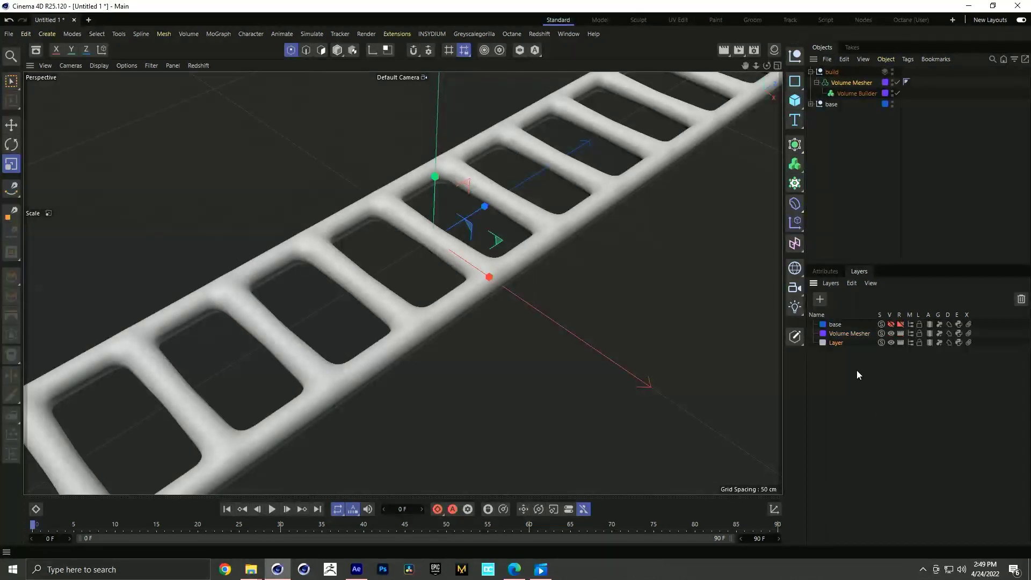
{"action": "double_click", "coordinate": [835, 344]}
{"action": "type", "text": "build"}
{"action": "key", "text": "Return"}
{"action": "left_click_drag", "start_coordinate": [837, 343], "coordinate": [832, 72]}
{"action": "mouse_move", "coordinate": [841, 334]}
{"action": "left_mouse_down"}
{"action": "mouse_move", "coordinate": [841, 350]}
{"action": "mouse_move", "coordinate": [840, 338]}
{"action": "left_mouse_up"}
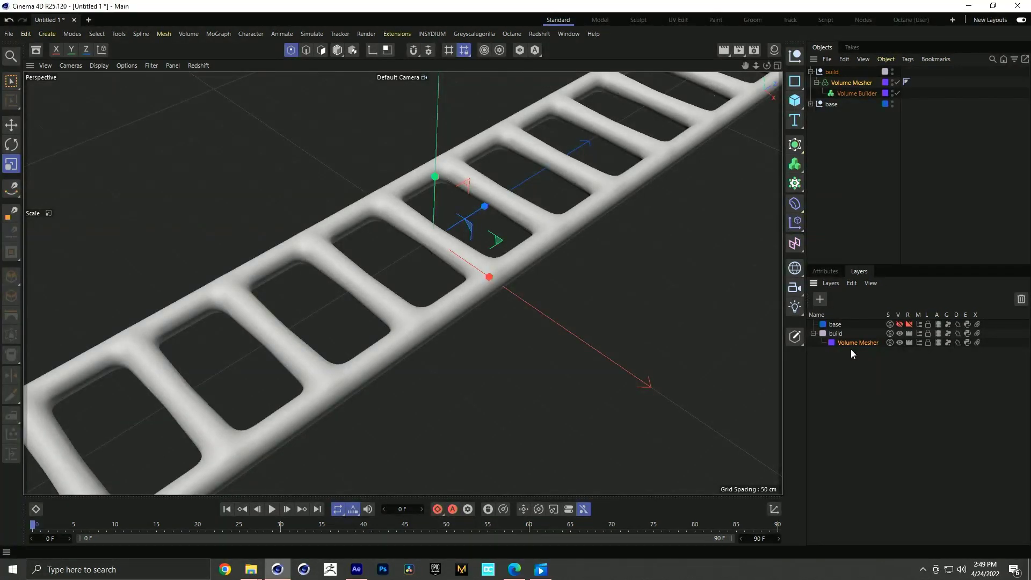
{"action": "left_click", "coordinate": [864, 165]}
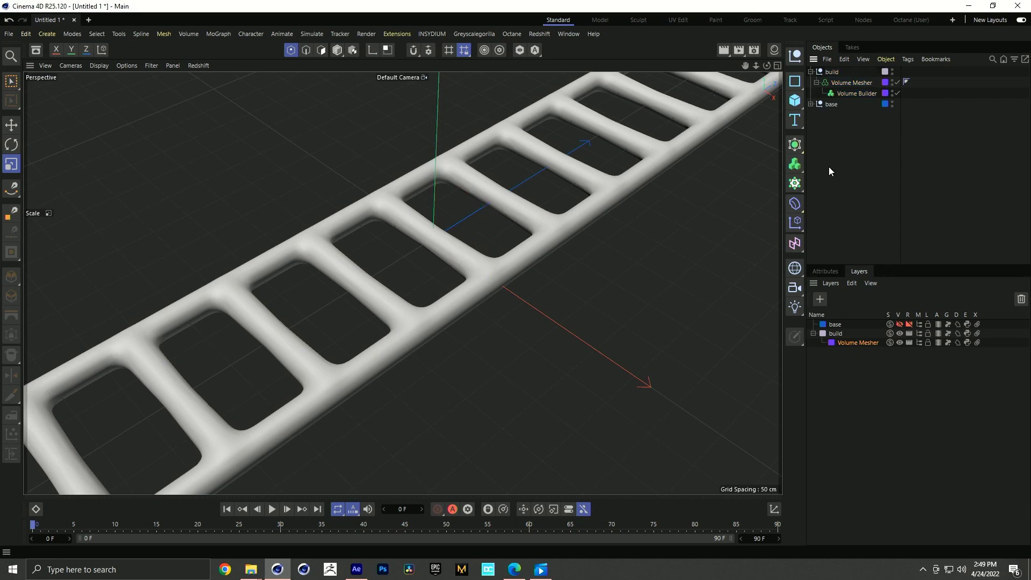
- Check the Hero Moment reference image and add a Twist deformer as a child of the build null
{"action": "key", "text": "alt+Tab"}
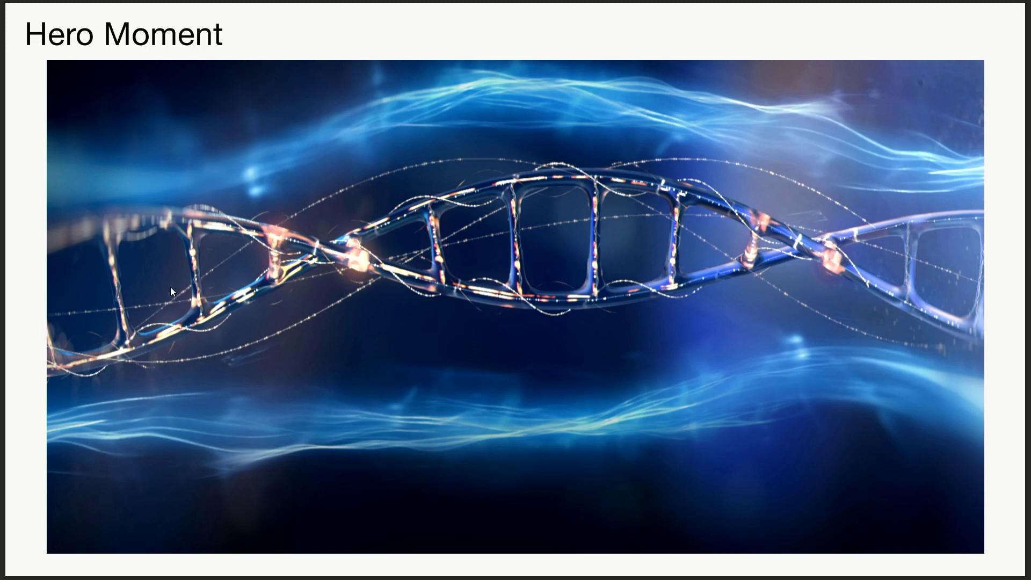
{"action": "key", "text": "alt+Tab"}
{"action": "scroll", "coordinate": [441, 308], "scroll_direction": "down", "scroll_amount": 8}
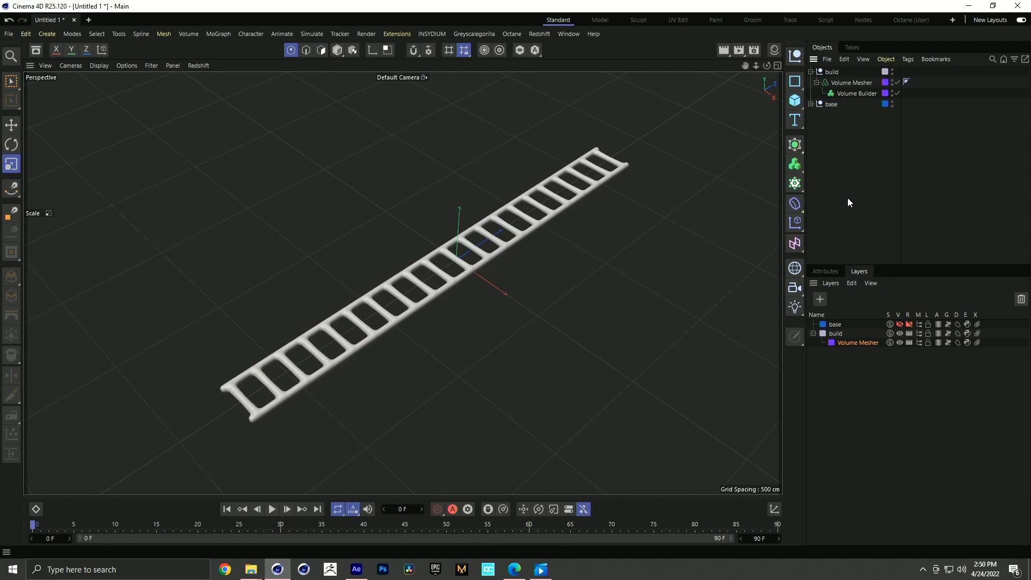
{"action": "left_click", "coordinate": [795, 205]}
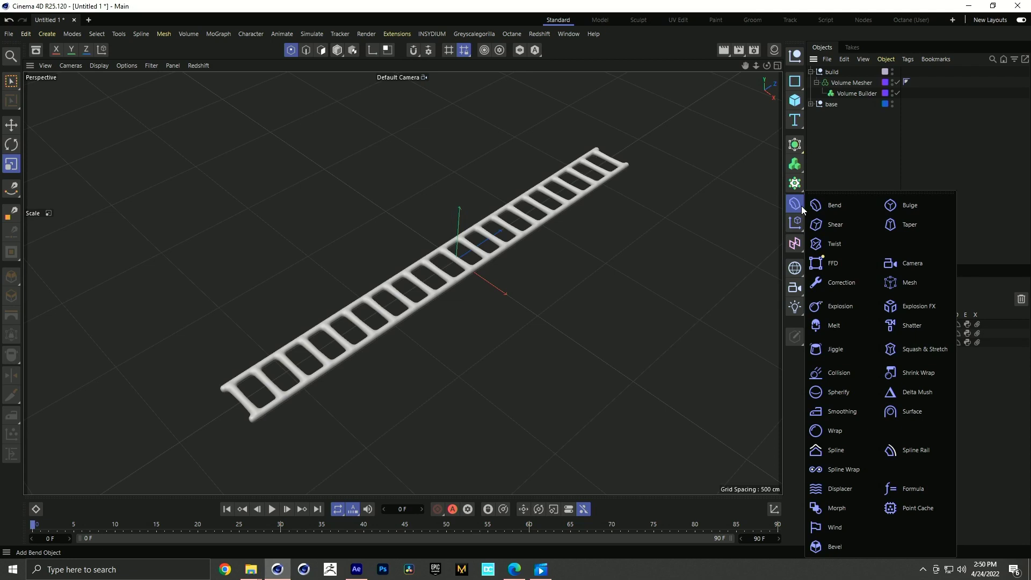
{"action": "left_click", "coordinate": [834, 180]}
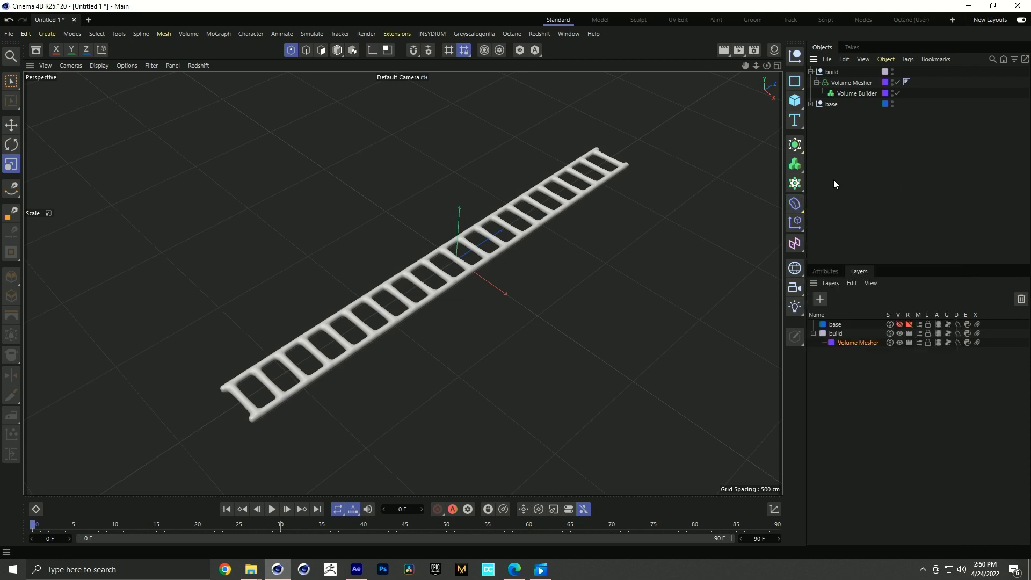
{"action": "key", "text": "shift+c"}
{"action": "type", "text": "twist"}
{"action": "key", "text": "Return"}
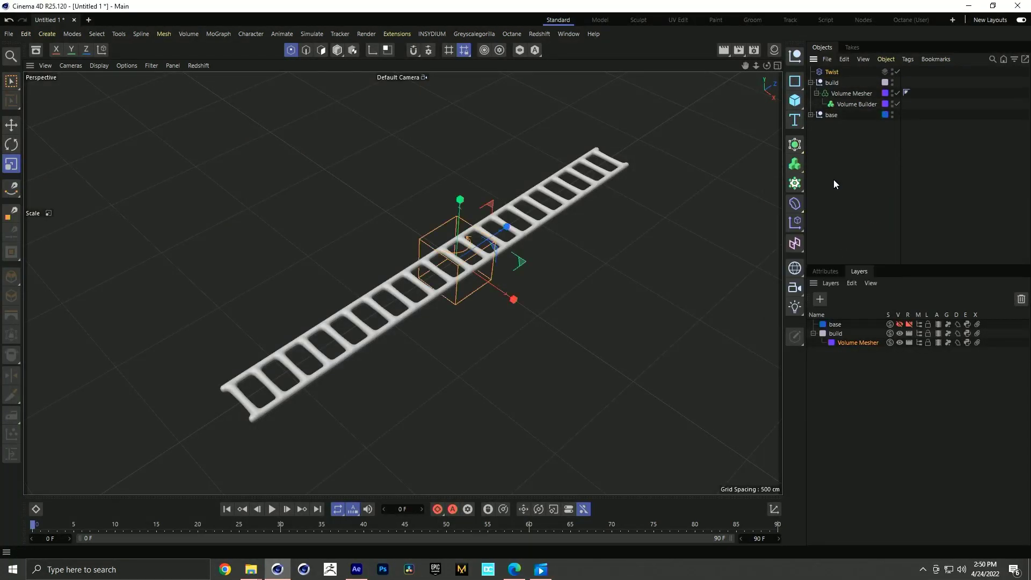
{"action": "left_click_drag", "start_coordinate": [832, 72], "coordinate": [833, 83]}
- Rotate the Twist deformer so its axis runs along the ladder's length
{"action": "scroll", "coordinate": [480, 253], "scroll_direction": "up", "scroll_amount": 4}
{"action": "key", "text": "r"}
{"action": "left_click_drag", "start_coordinate": [436, 244], "coordinate": [484, 218]}
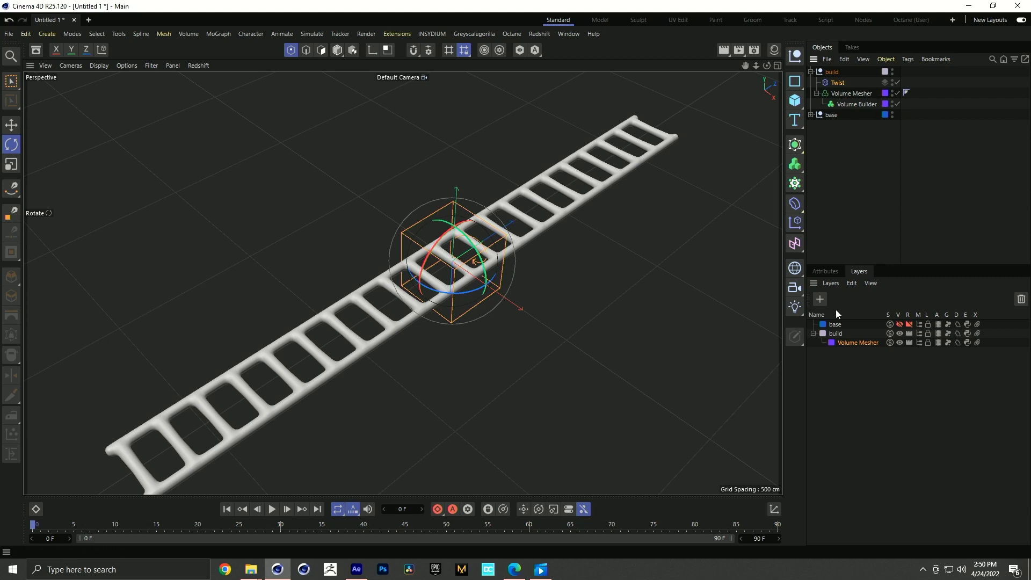
- Set the Twist deformer's mode to Unlimited and its angle to 50°
{"action": "left_click", "coordinate": [829, 271]}
{"action": "left_click", "coordinate": [900, 378]}
{"action": "left_click_drag", "start_coordinate": [900, 378], "coordinate": [926, 383]}
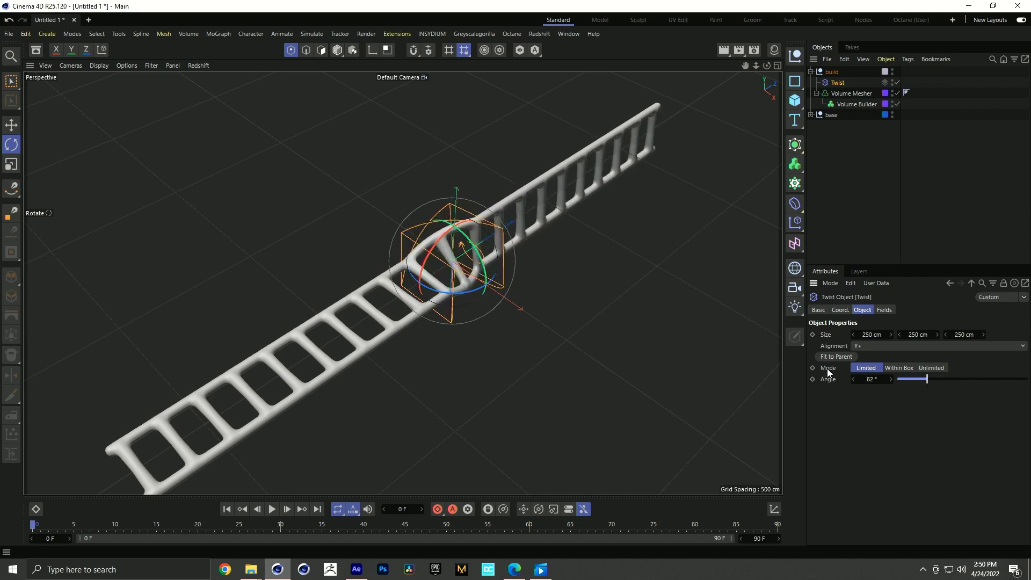
{"action": "left_click", "coordinate": [932, 369]}
{"action": "left_click_drag", "start_coordinate": [558, 297], "coordinate": [623, 311], "text": "alt"}
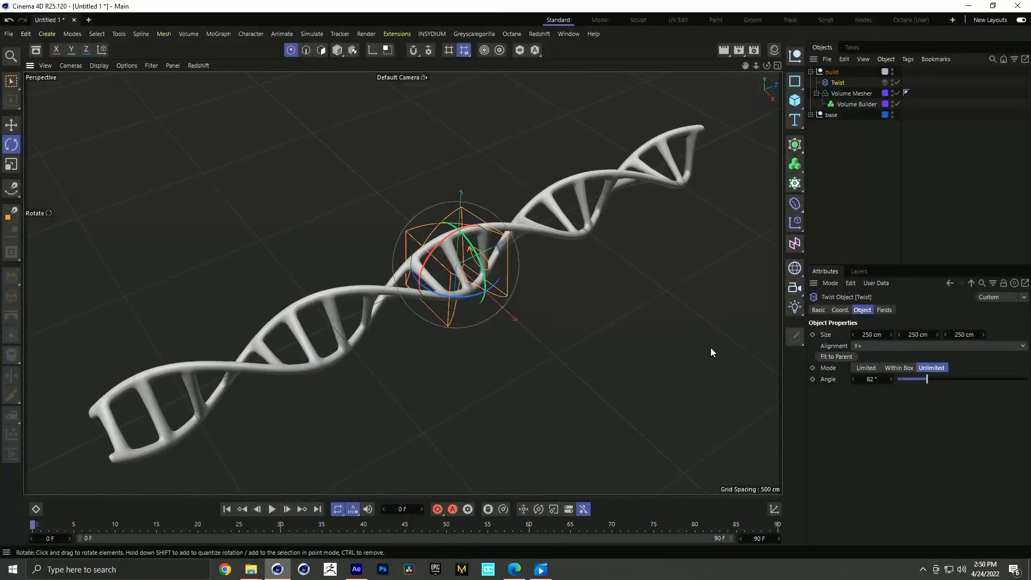
{"action": "left_click_drag", "start_coordinate": [926, 378], "coordinate": [916, 379]}
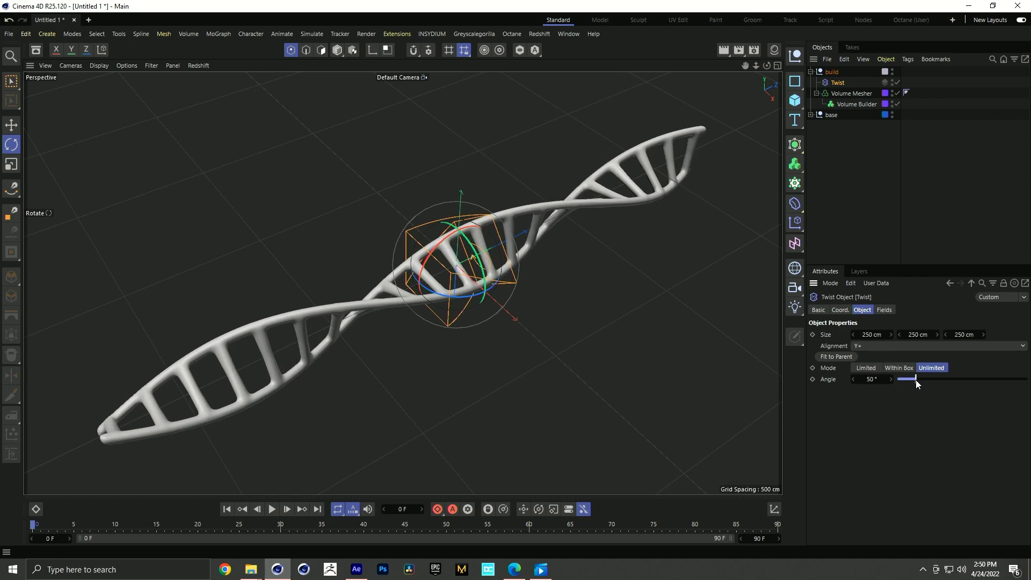
- Slide the Twist deformer slightly along the strand's length to shift the twist
{"action": "left_click_drag", "start_coordinate": [569, 294], "coordinate": [435, 275], "text": "alt"}
{"action": "key", "text": "e"}
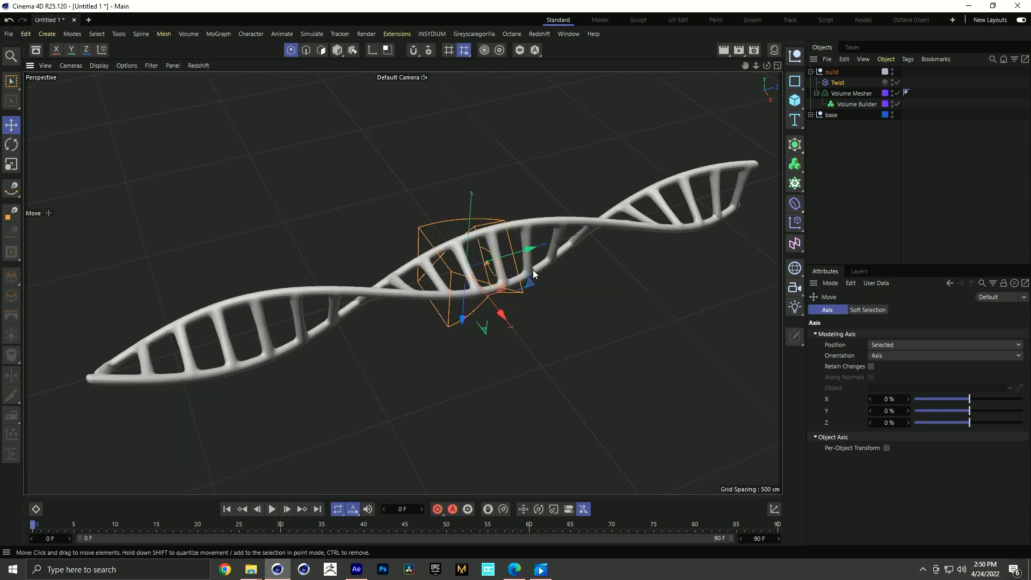
{"action": "left_click_drag", "start_coordinate": [532, 253], "coordinate": [524, 275]}
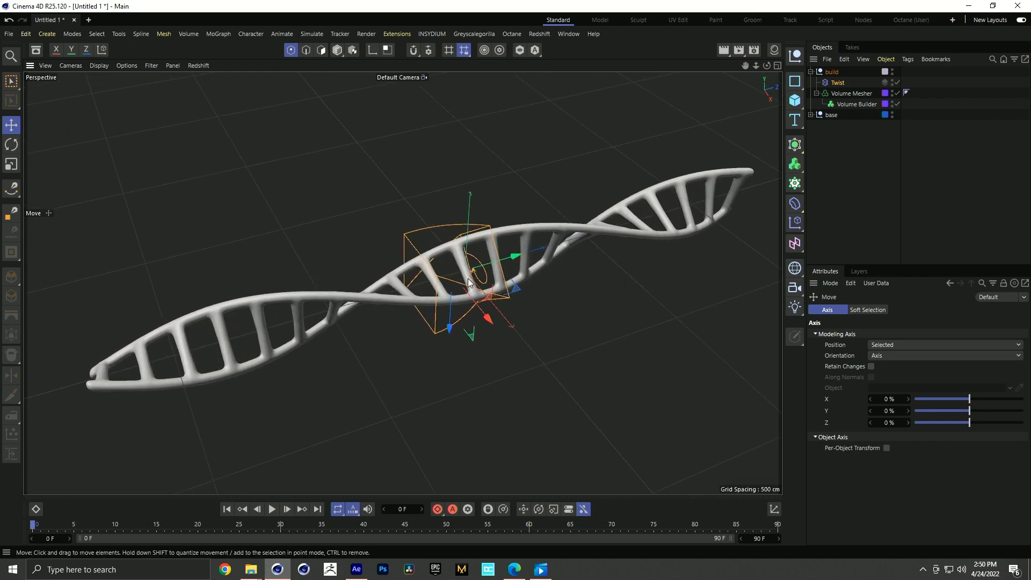
- Add a Bend deformer and nest it inside the build null above the Twist deformer
{"action": "left_click", "coordinate": [855, 171]}
{"action": "key", "text": "shift+c"}
{"action": "type", "text": "be"}
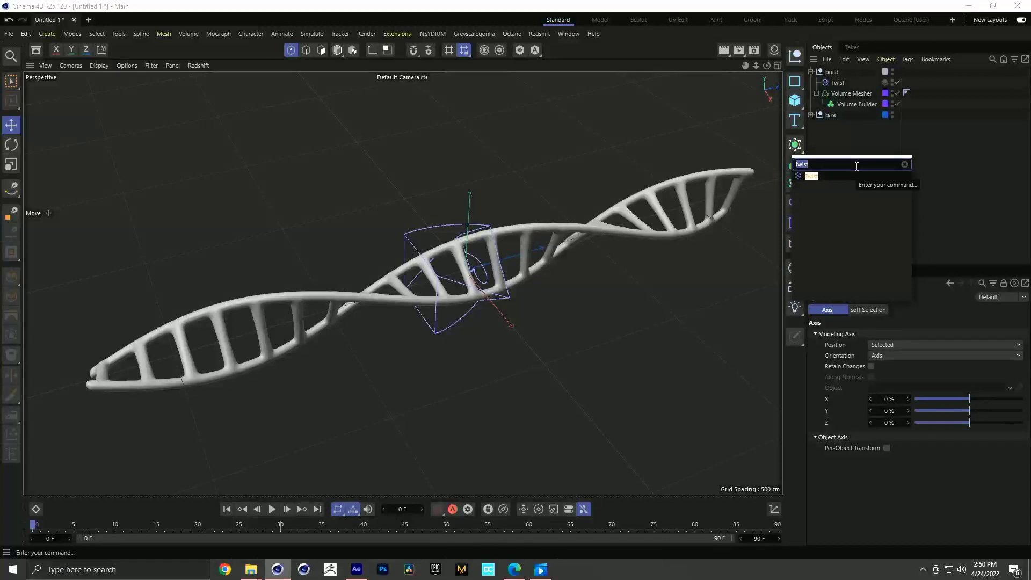
{"action": "type", "text": "nd"}
{"action": "key", "text": "Return"}
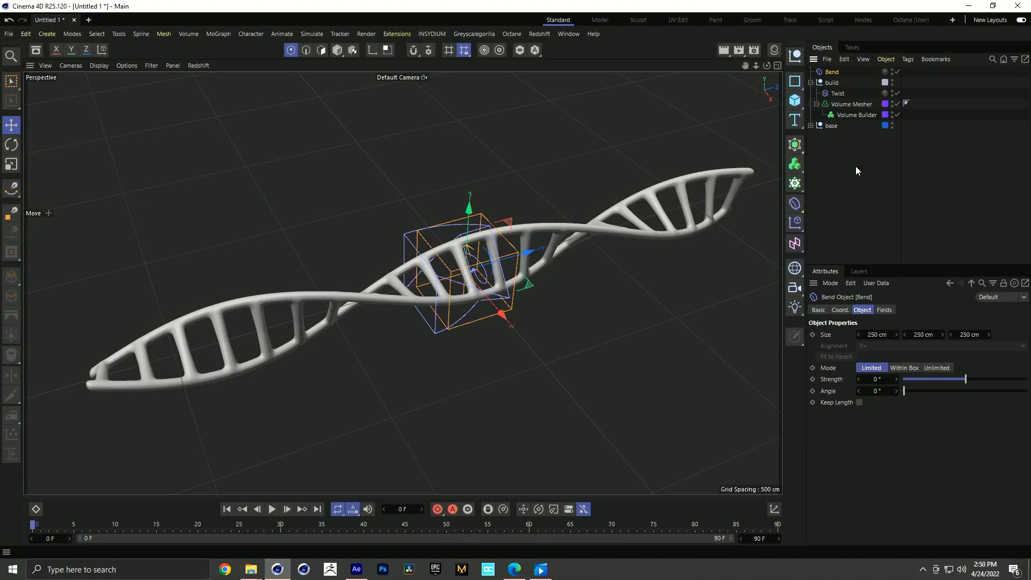
{"action": "left_click_drag", "start_coordinate": [832, 72], "coordinate": [836, 89]}
- Rotate the Bend deformer to align with the strand and set its Y size to 2500 cm
{"action": "key", "text": "r"}
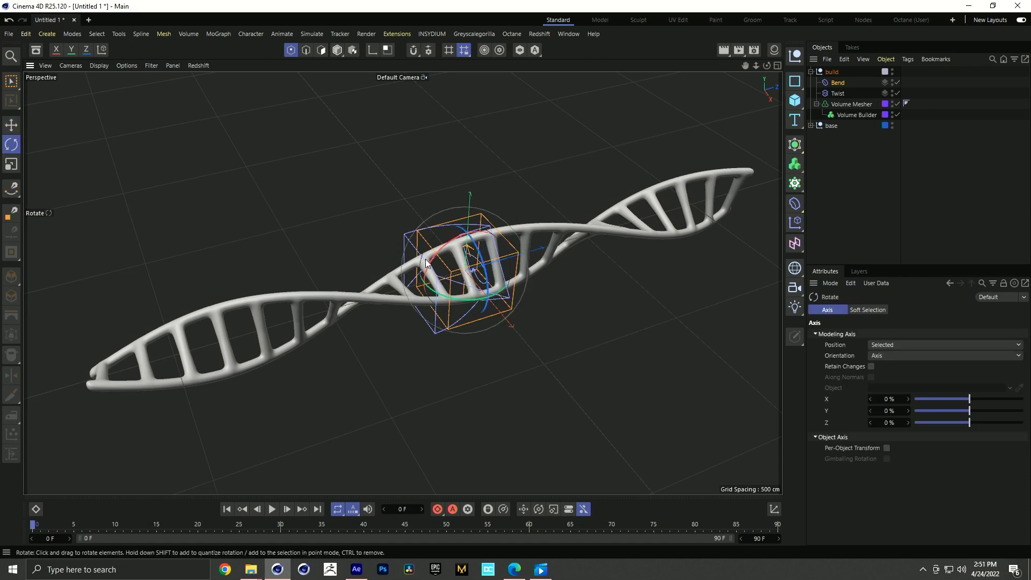
{"action": "left_click_drag", "start_coordinate": [432, 262], "coordinate": [485, 243]}
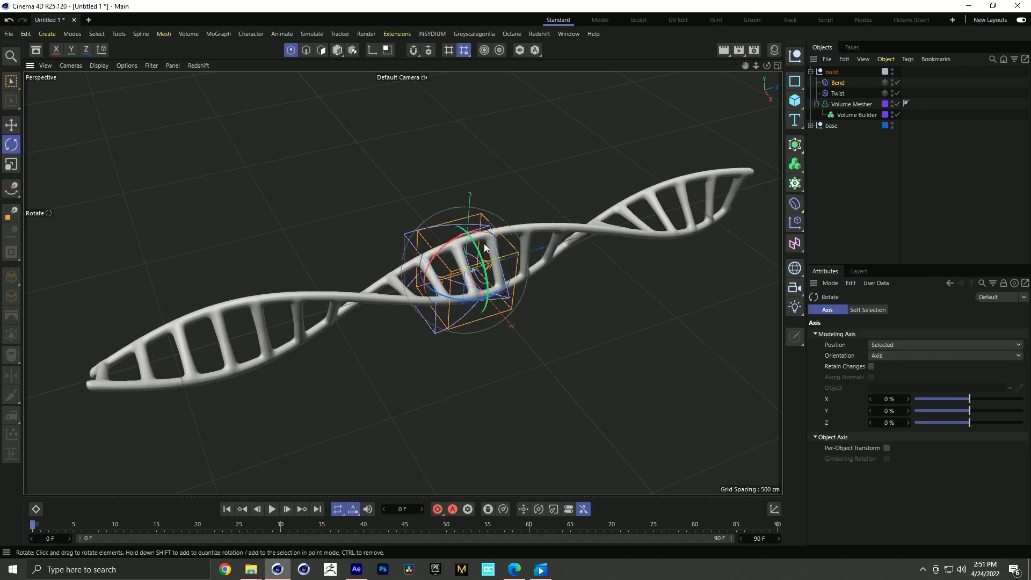
{"action": "left_click", "coordinate": [838, 84]}
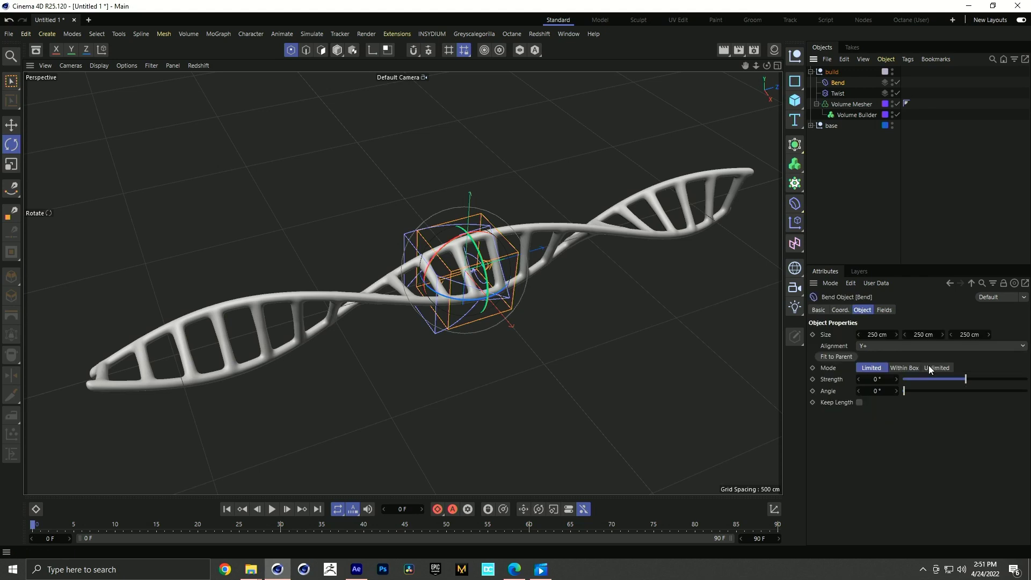
{"action": "left_click", "coordinate": [921, 335]}
{"action": "type", "text": "2500"}
{"action": "key", "text": "Return"}
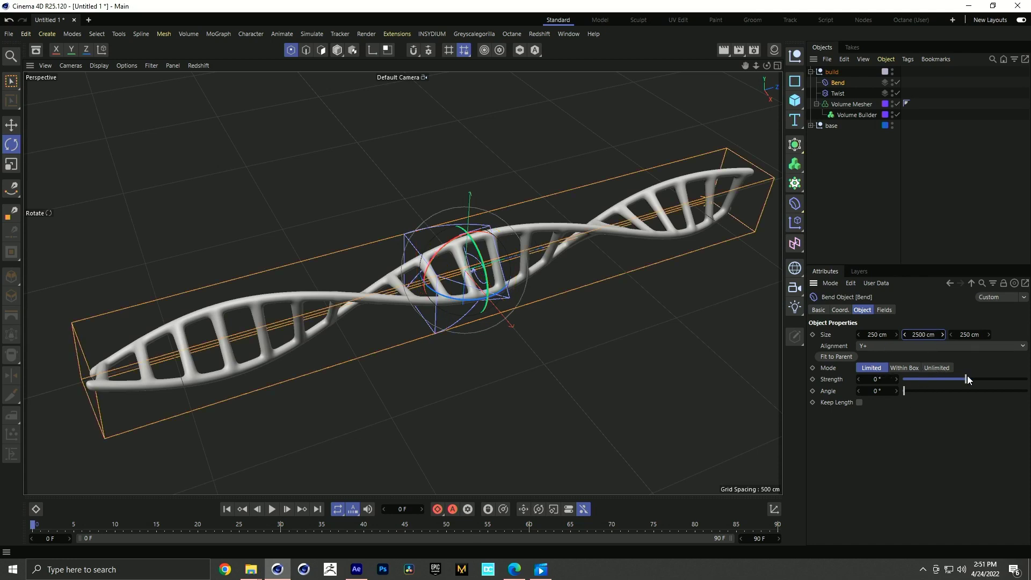
- Set the Bend strength to 34° and move the Twist deformer above the Bend in the build null
{"action": "left_click_drag", "start_coordinate": [968, 376], "coordinate": [971, 377]}
{"action": "left_click_drag", "start_coordinate": [576, 325], "coordinate": [663, 388], "text": "alt"}
{"action": "mouse_move", "coordinate": [971, 379]}
{"action": "left_mouse_down"}
{"action": "mouse_move", "coordinate": [955, 379]}
{"action": "mouse_move", "coordinate": [971, 379]}
{"action": "left_mouse_up"}
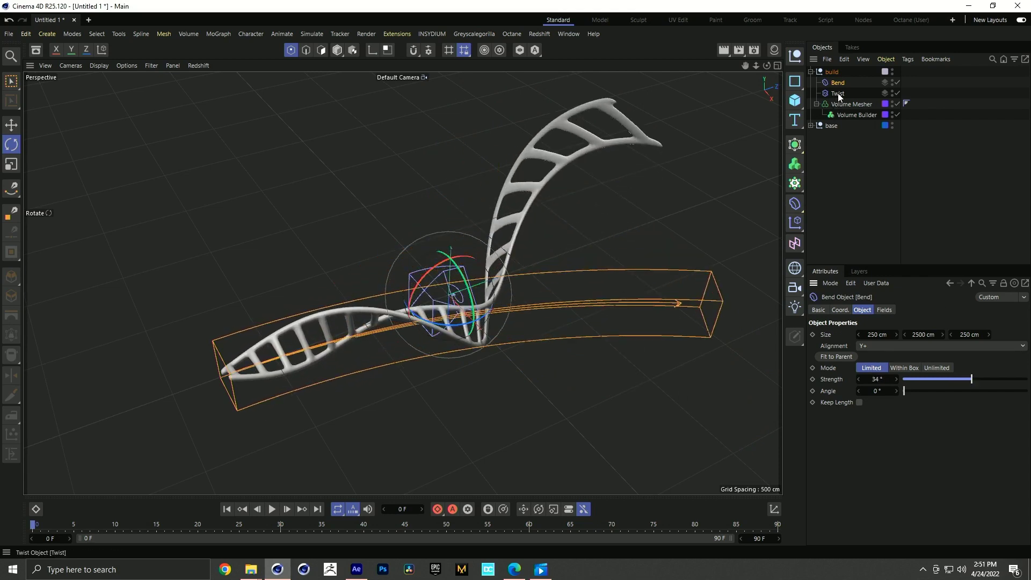
{"action": "left_click_drag", "start_coordinate": [836, 92], "coordinate": [840, 80]}
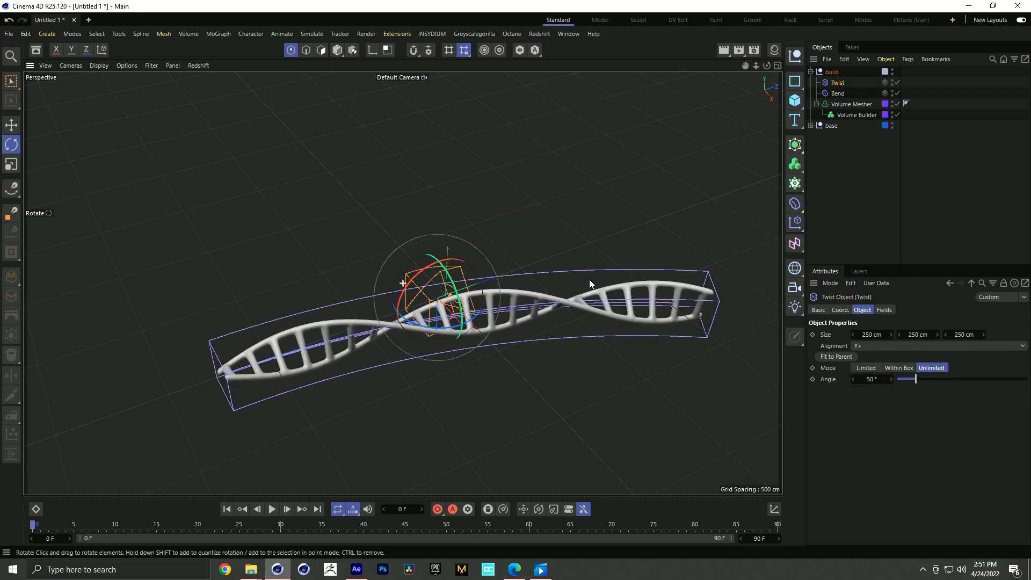
- Set the Bend deformer's strength to 68° and enable Keep Length
{"action": "left_click", "coordinate": [838, 93]}
{"action": "left_click", "coordinate": [971, 379]}
{"action": "left_click_drag", "start_coordinate": [973, 380], "coordinate": [977, 377]}
{"action": "left_click", "coordinate": [859, 402]}
{"action": "middle_click_drag", "start_coordinate": [500, 362], "coordinate": [362, 328], "text": "alt"}
{"action": "left_click_drag", "start_coordinate": [361, 327], "coordinate": [453, 294], "text": "alt"}
- Compare the strand with the Hero Moment reference and turn off the Twist and Bend deformers' editor and render visibility
{"action": "key", "text": "alt+Tab"}
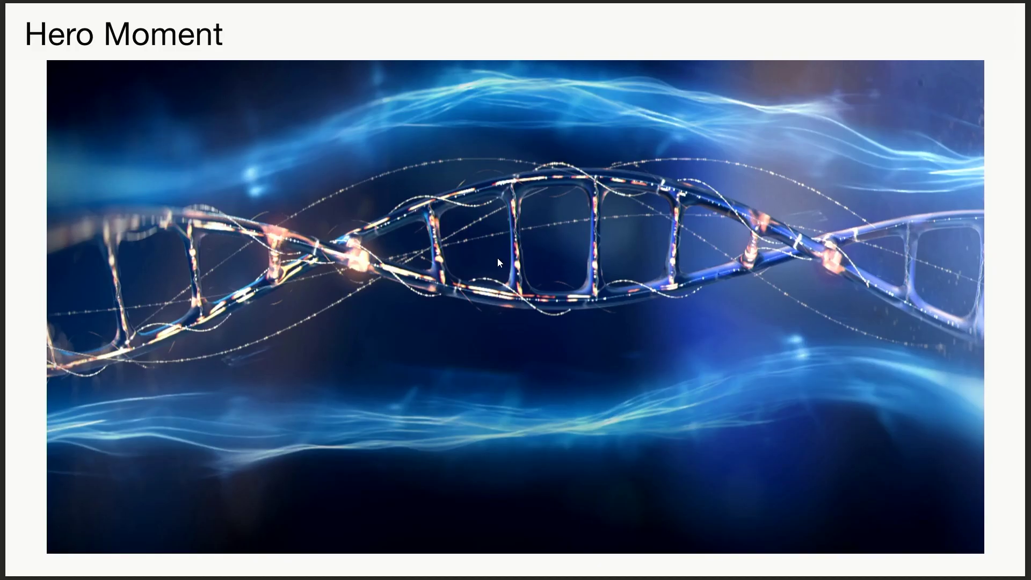
{"action": "key", "text": "alt+Tab"}
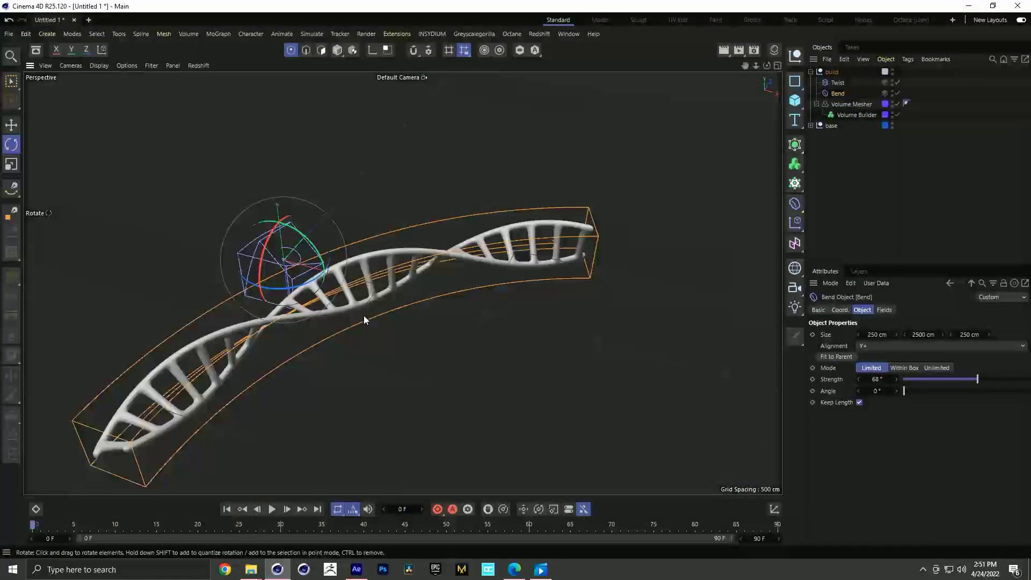
{"action": "left_click_drag", "start_coordinate": [364, 319], "coordinate": [269, 285], "text": "alt"}
{"action": "scroll", "coordinate": [393, 324], "scroll_direction": "up", "scroll_amount": 3}
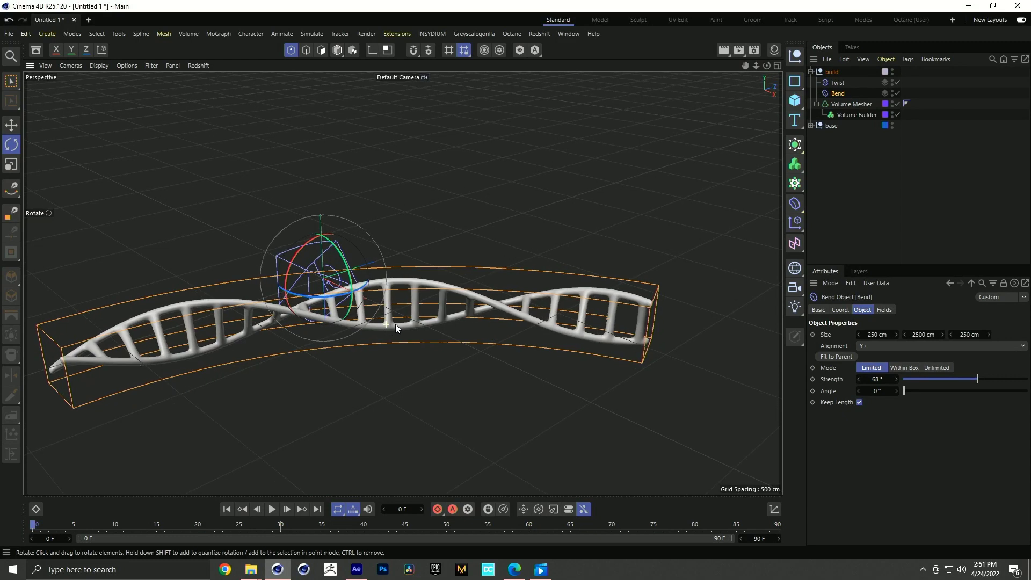
{"action": "mouse_move", "coordinate": [891, 82]}
{"action": "left_mouse_down"}
{"action": "mouse_move", "coordinate": [892, 102]}
{"action": "mouse_move", "coordinate": [891, 93]}
{"action": "left_mouse_up"}
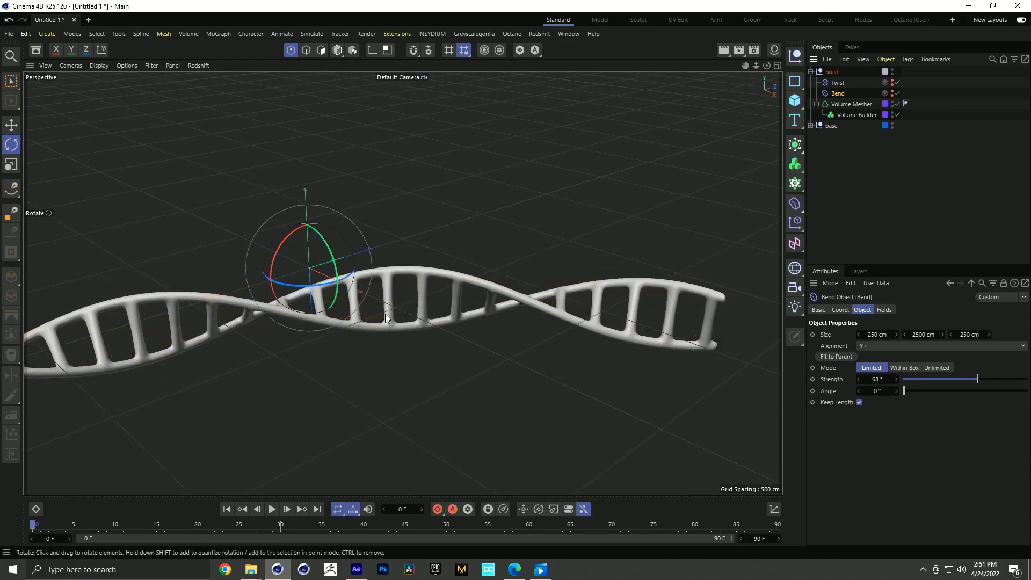
- Frame the strand's middle twist close up and add a camera from that view
{"action": "left_click", "coordinate": [836, 192]}
{"action": "mouse_move", "coordinate": [413, 313]}
{"action": "right_mouse_down", "text": "alt"}
{"action": "mouse_move", "coordinate": [478, 302]}
{"action": "mouse_move", "coordinate": [427, 304]}
{"action": "mouse_move", "coordinate": [390, 282]}
{"action": "mouse_move", "coordinate": [408, 285]}
{"action": "right_mouse_up", "text": "alt"}
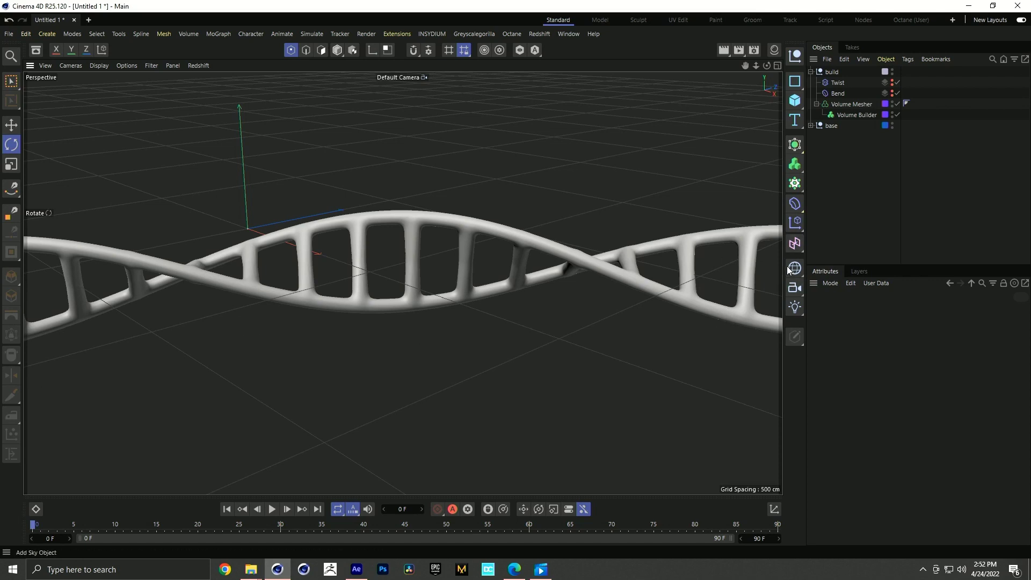
{"action": "left_click", "coordinate": [794, 289]}
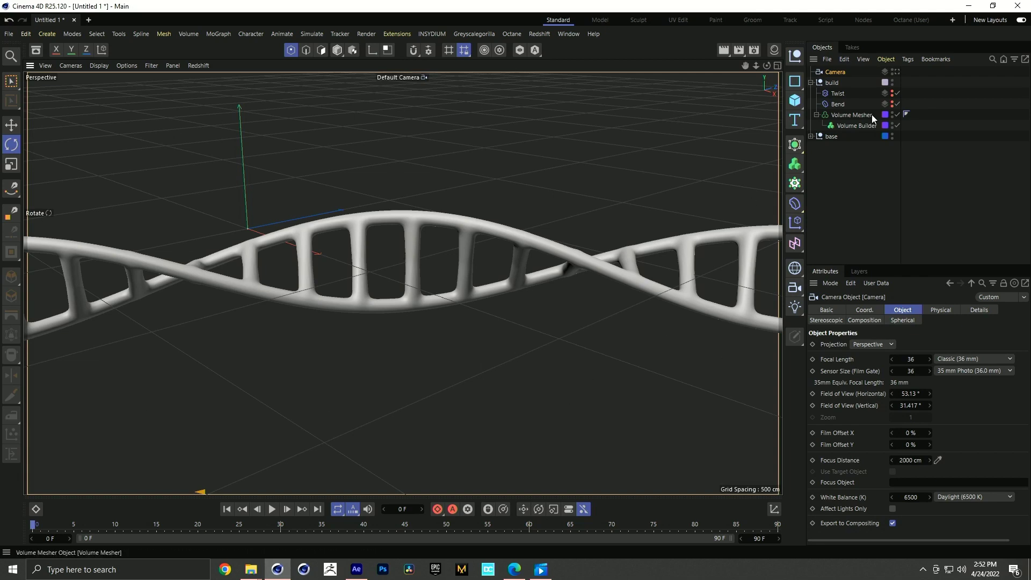
- Look through the new camera and set its focal length to 200 mm
{"action": "left_click", "coordinate": [896, 71]}
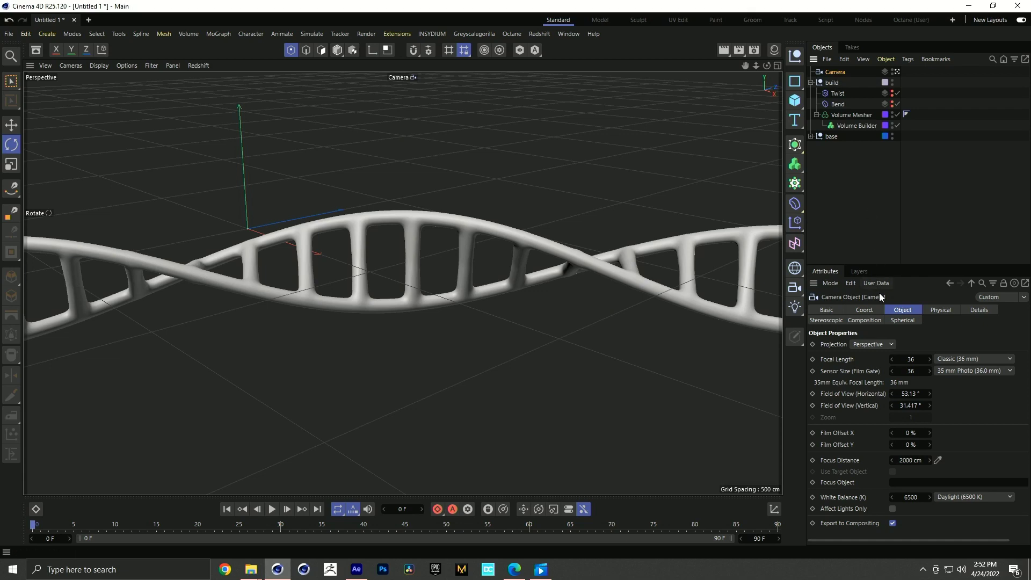
{"action": "left_click", "coordinate": [911, 361]}
{"action": "type", "text": "200"}
{"action": "key", "text": "Return"}
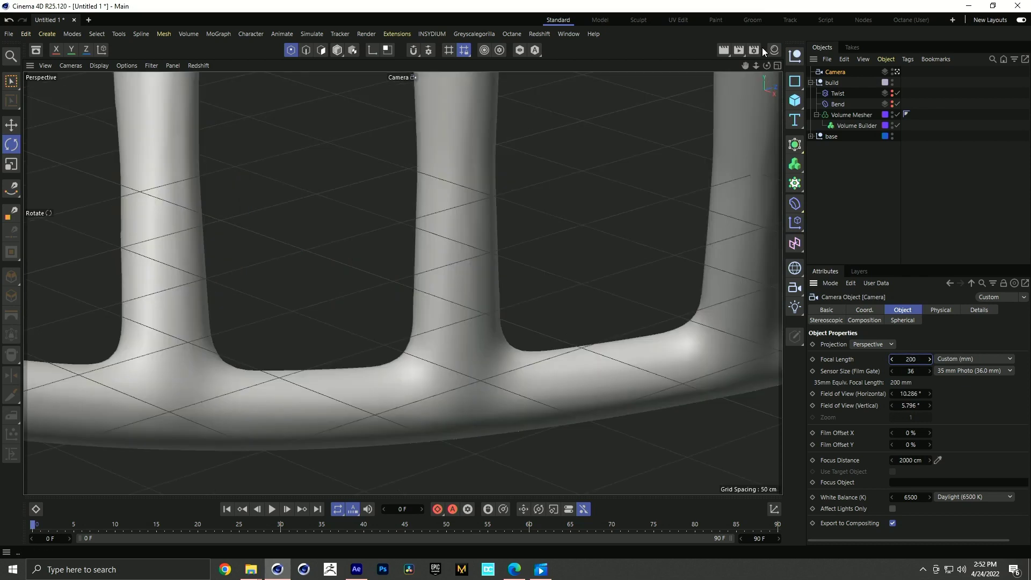
- Pull the camera back and adjust its position and angle to frame the strand's central twist
{"action": "left_click_drag", "start_coordinate": [755, 66], "coordinate": [388, 298]}
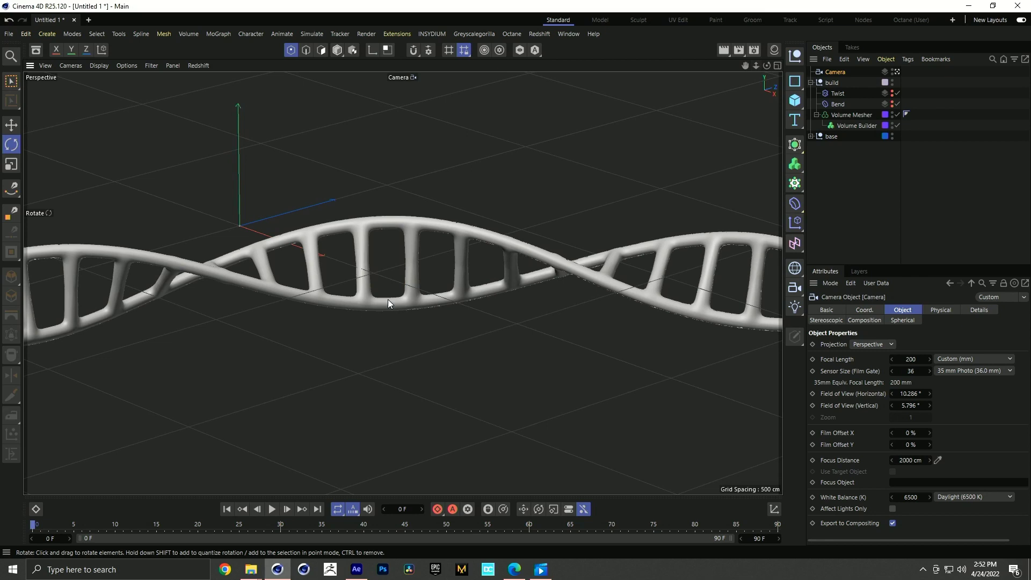
{"action": "middle_click_drag", "start_coordinate": [405, 289], "coordinate": [443, 292], "text": "alt"}
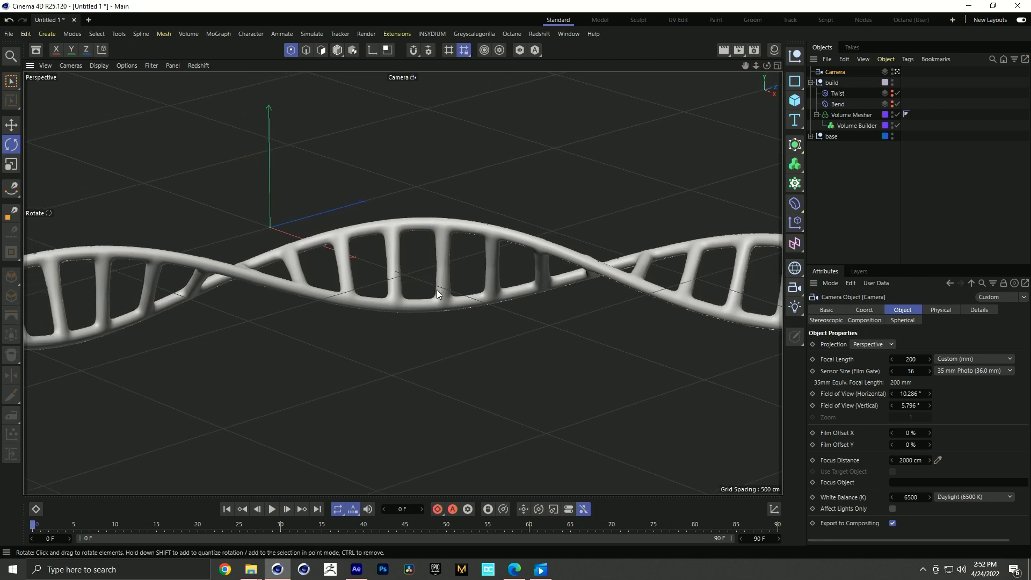
{"action": "left_click_drag", "start_coordinate": [442, 292], "coordinate": [468, 281], "text": "alt"}
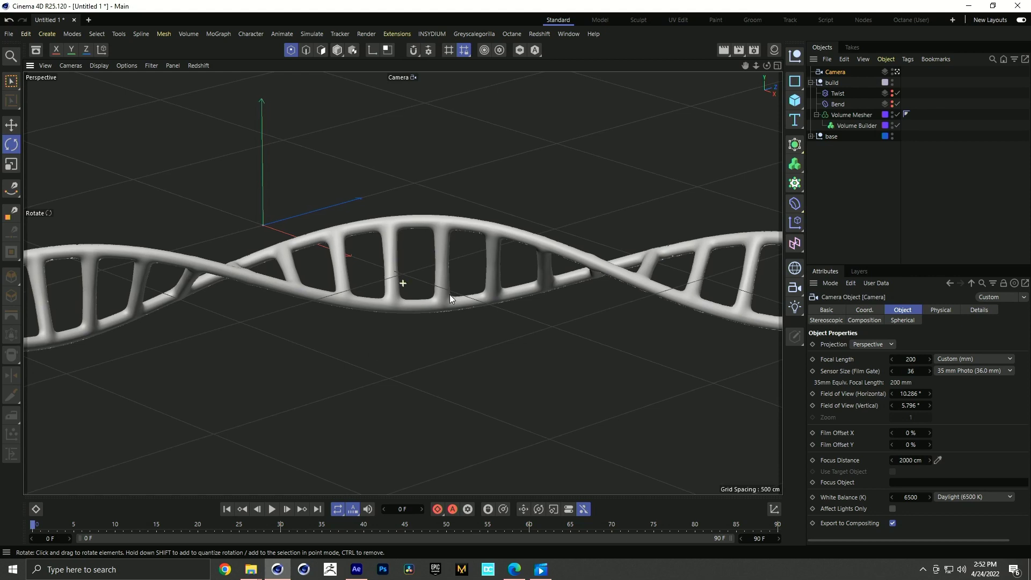
{"action": "mouse_move", "coordinate": [353, 301]}
{"action": "left_mouse_down", "text": "alt"}
{"action": "mouse_move", "coordinate": [476, 282]}
{"action": "mouse_move", "coordinate": [426, 295]}
{"action": "mouse_move", "coordinate": [352, 290]}
{"action": "mouse_move", "coordinate": [438, 301]}
{"action": "mouse_move", "coordinate": [393, 308]}
{"action": "mouse_move", "coordinate": [418, 305]}
{"action": "left_mouse_up", "text": "alt"}
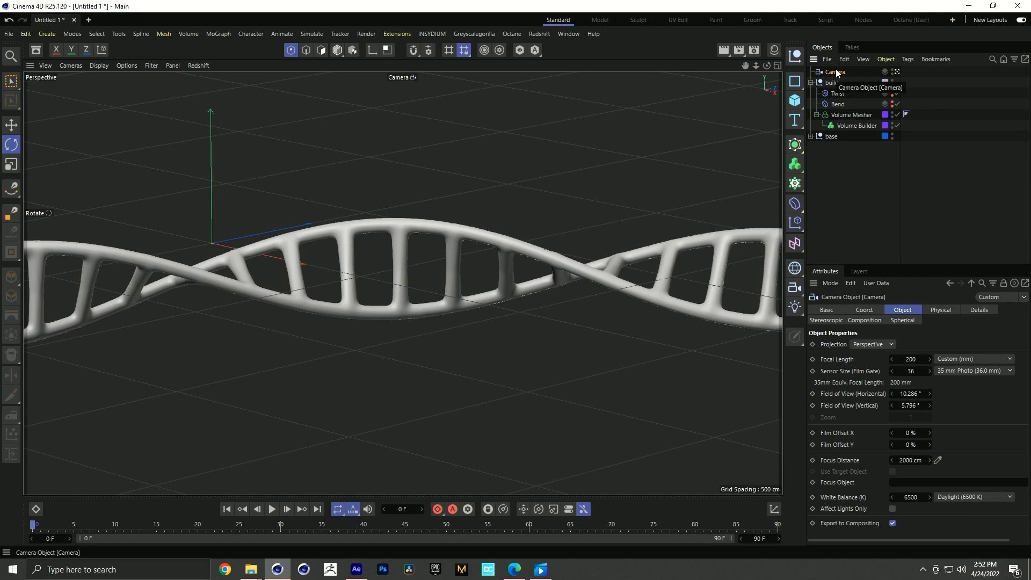
- Add a Protection tag to the camera, moving it briefly to the build null to refine the framing before locking the camera
{"action": "key", "text": "shift+c"}
{"action": "type", "text": "protec"}
{"action": "key", "text": "Return"}
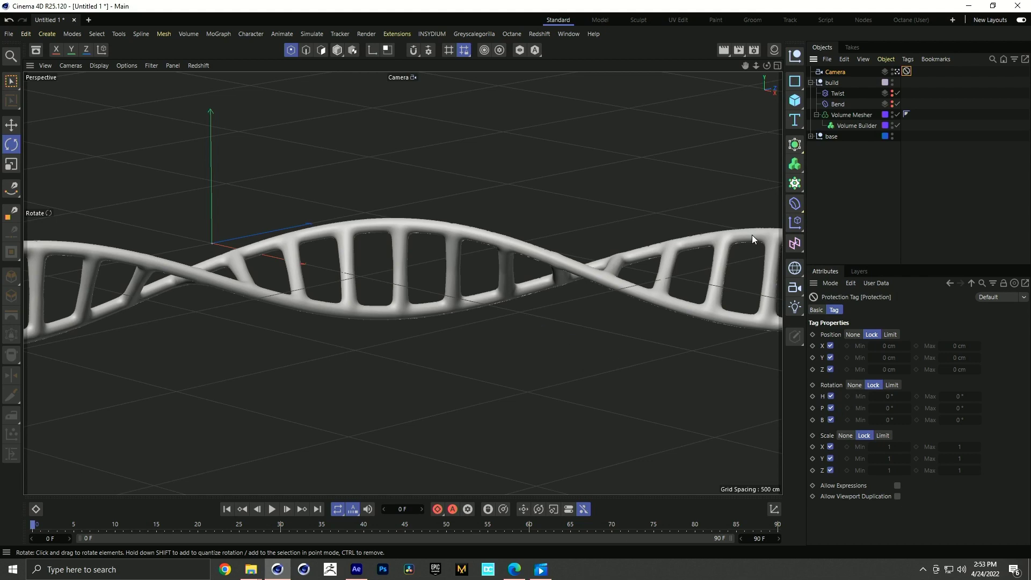
{"action": "left_click_drag", "start_coordinate": [907, 71], "coordinate": [906, 82]}
{"action": "left_click_drag", "start_coordinate": [745, 66], "coordinate": [763, 63]}
{"action": "left_click_drag", "start_coordinate": [902, 83], "coordinate": [906, 71]}
{"action": "left_click", "coordinate": [855, 220]}
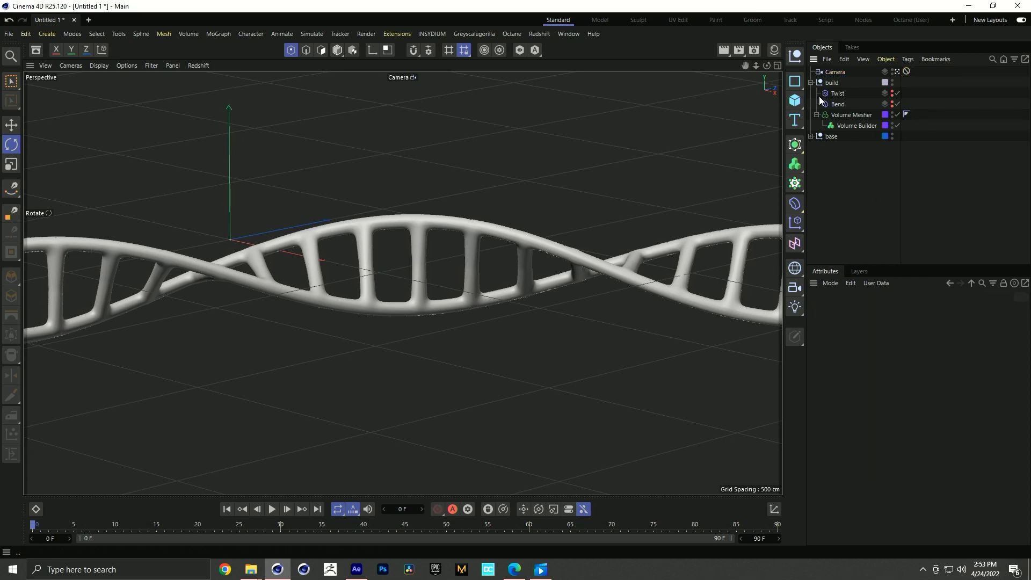
- Compare the camera framing with the Hero Moment reference and check the Volume Mesher layer by toggling its visibility
{"action": "key", "text": "alt+Tab"}
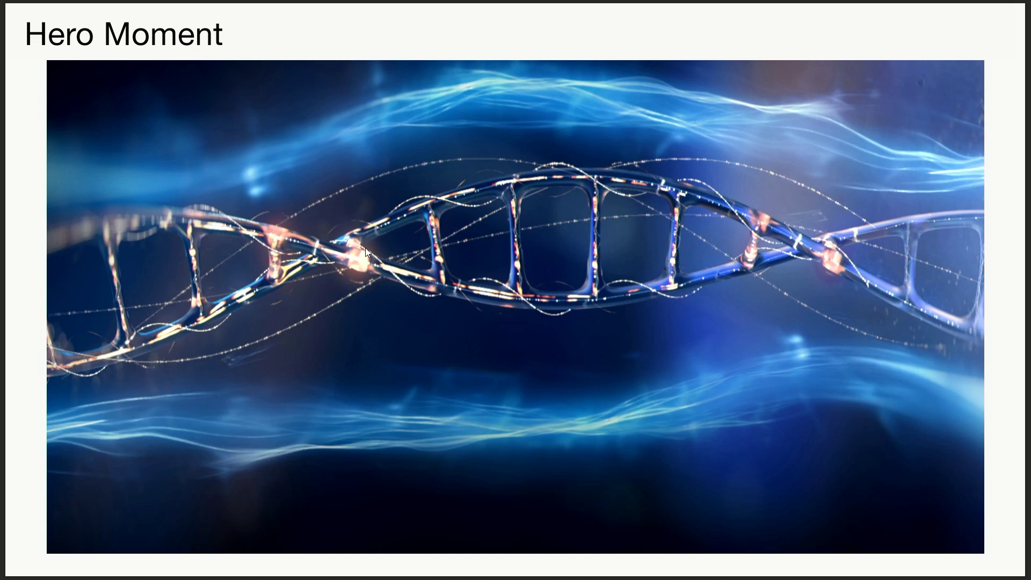
{"action": "key", "text": "alt+Tab"}
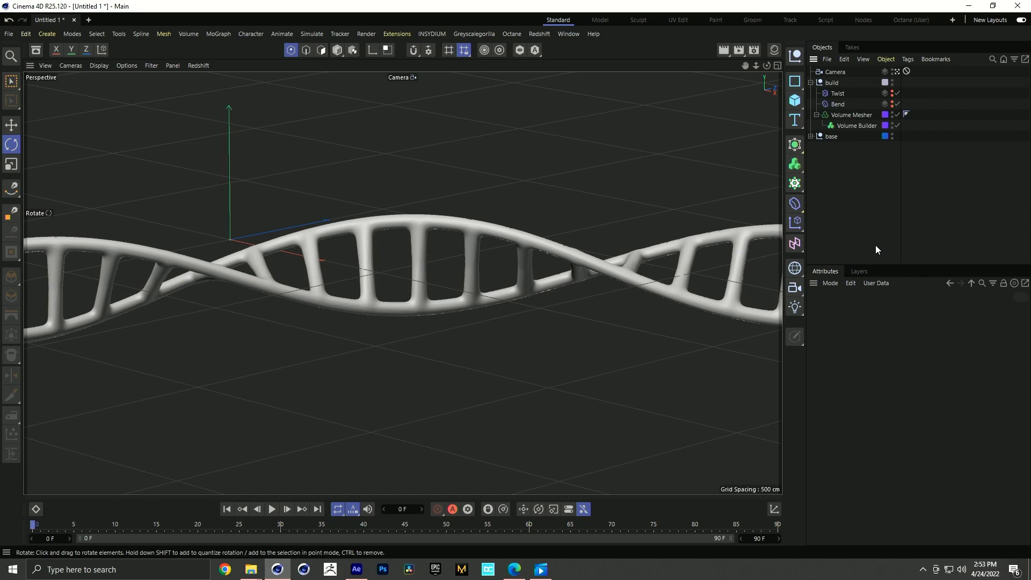
{"action": "left_click", "coordinate": [852, 271]}
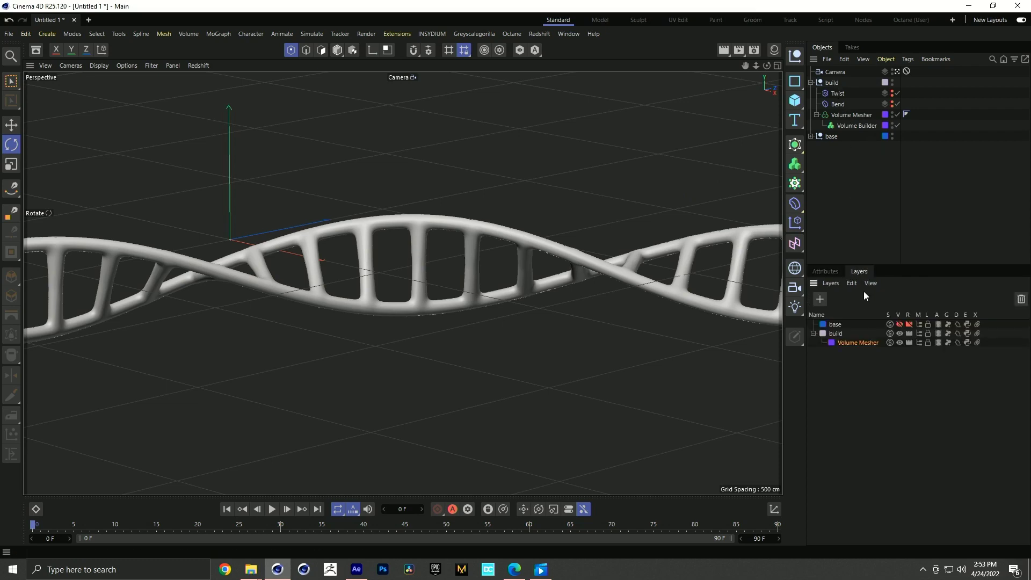
{"action": "left_click", "coordinate": [899, 342]}
{"action": "left_click", "coordinate": [900, 342]}
- Copy the sides cloner from the base null into the build null and group it in a null named "side lights"
{"action": "left_click", "coordinate": [811, 136]}
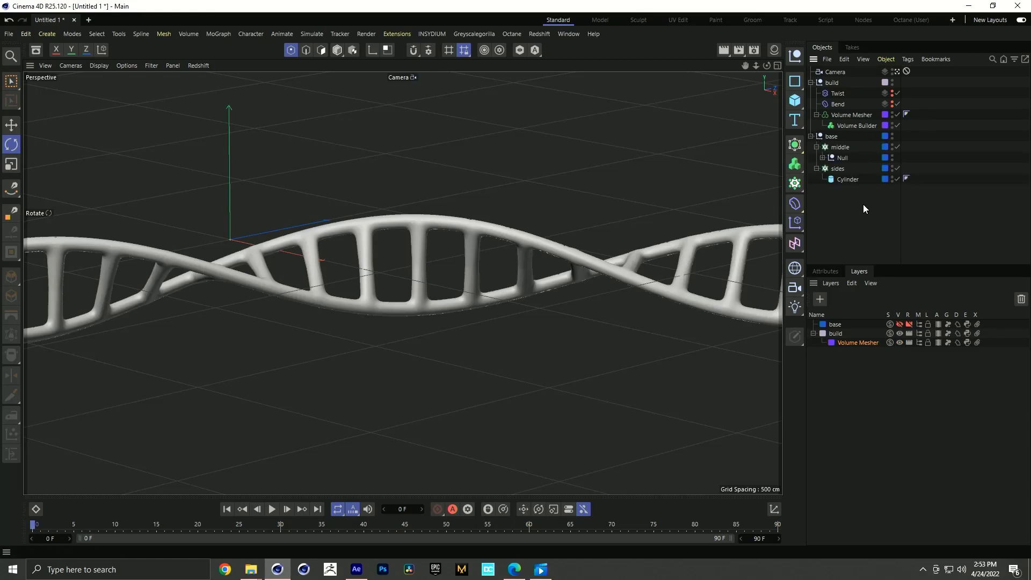
{"action": "left_click", "coordinate": [843, 168]}
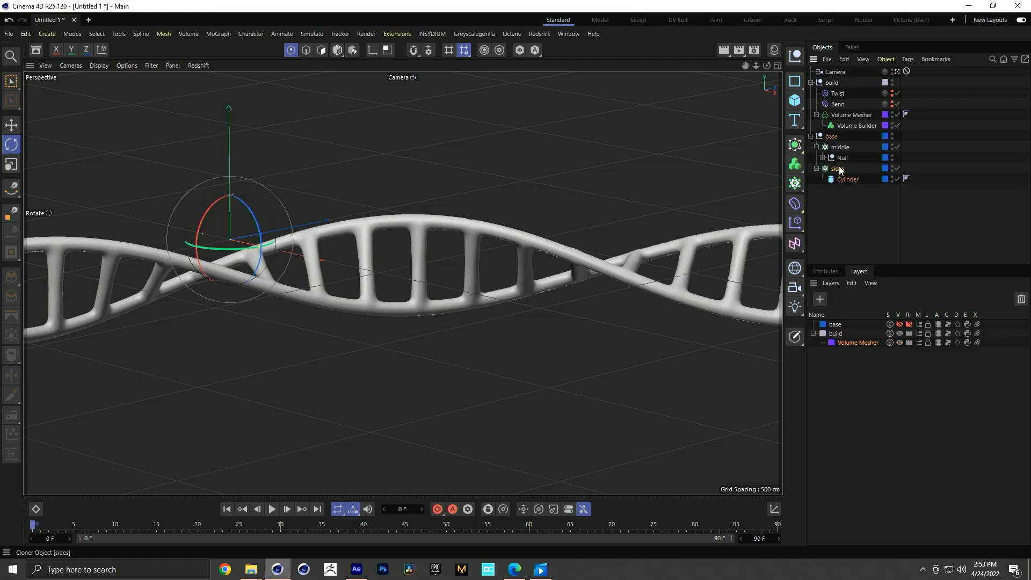
{"action": "left_click_drag", "start_coordinate": [841, 170], "coordinate": [841, 124]}
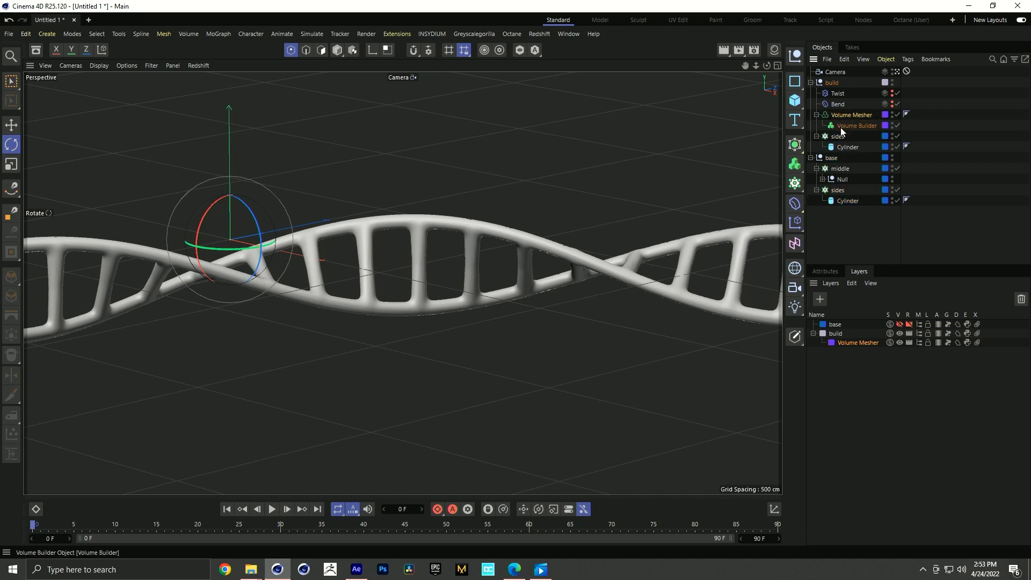
{"action": "key", "text": "alt+g"}
{"action": "double_click", "coordinate": [835, 137]}
{"action": "type", "text": "n"}
{"action": "key", "text": "Escape"}
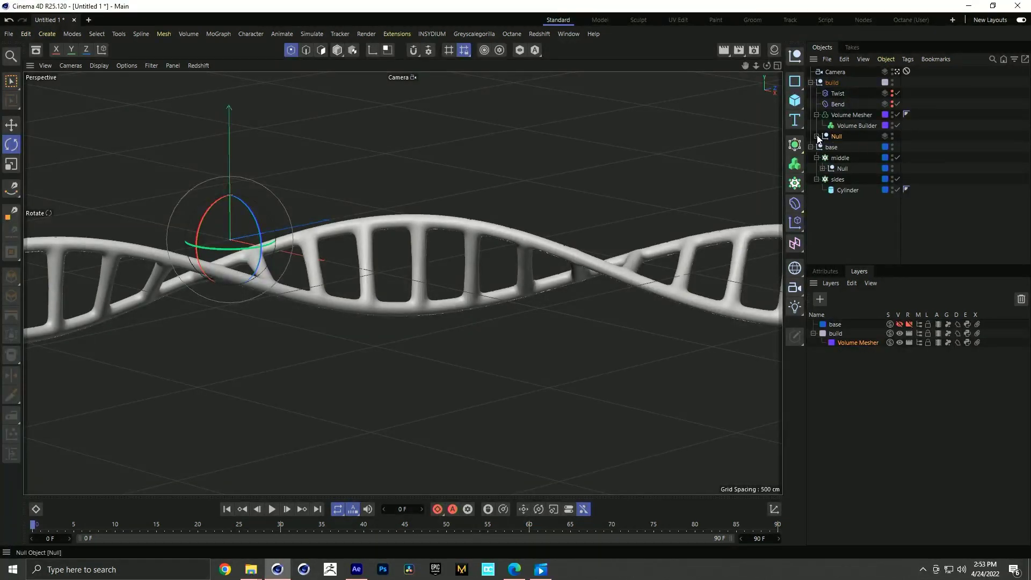
{"action": "left_click", "coordinate": [816, 136]}
{"action": "double_click", "coordinate": [836, 136]}
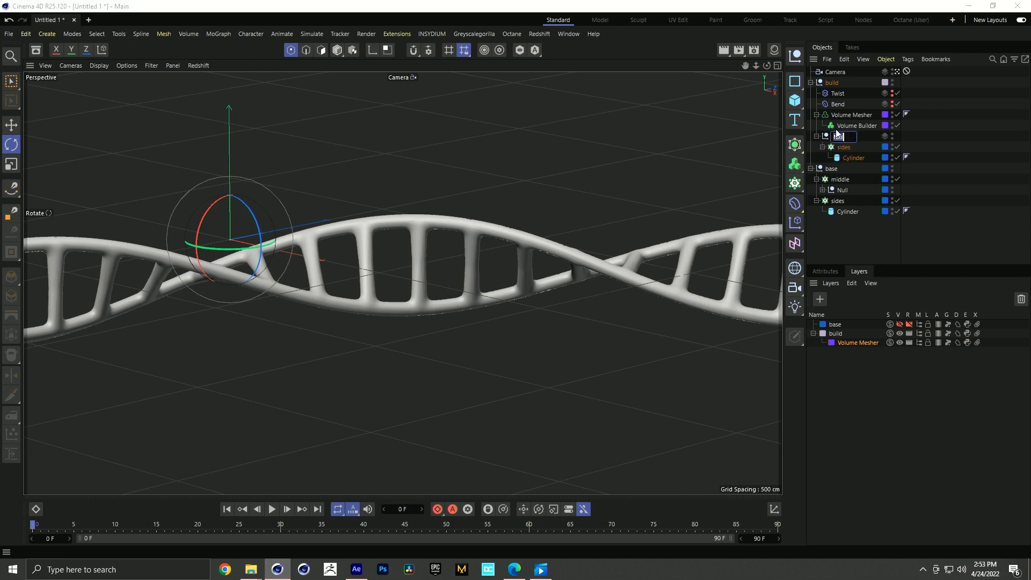
{"action": "type", "text": "side lights"}
{"action": "key", "text": "Return"}
- Create a layer named "side lights" inside the build layer and assign it to the side lights null and its children
{"action": "left_click", "coordinate": [855, 420]}
{"action": "double_click", "coordinate": [857, 425]}
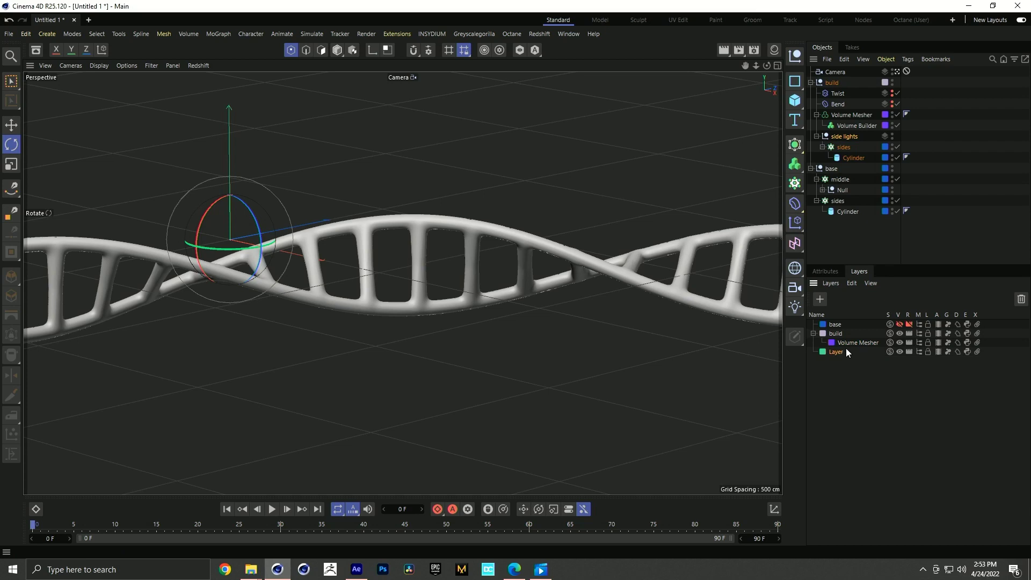
{"action": "double_click", "coordinate": [836, 351]}
{"action": "type", "text": "side"}
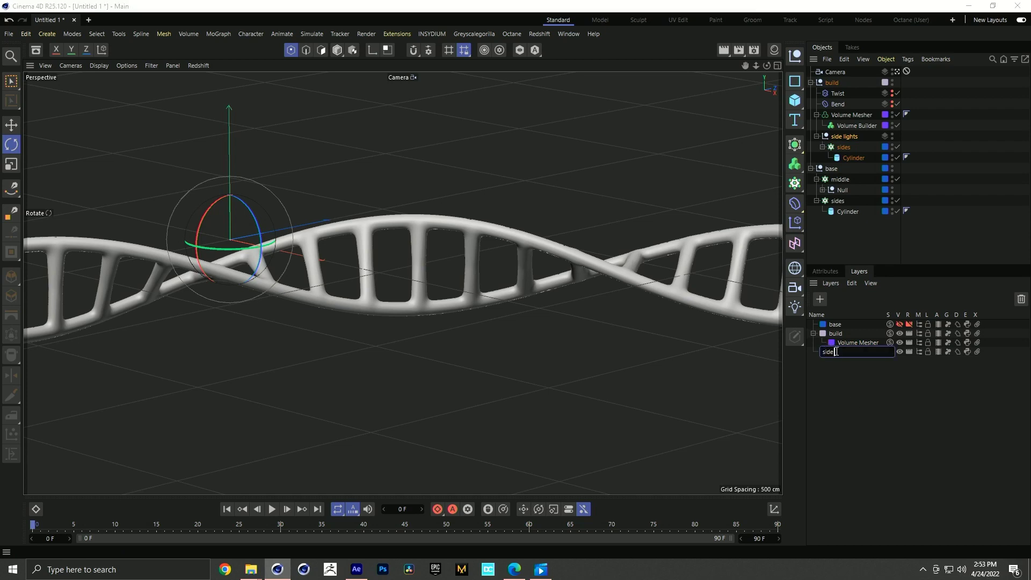
{"action": "type", "text": " lights"}
{"action": "key", "text": "Return"}
{"action": "left_click_drag", "start_coordinate": [835, 350], "coordinate": [842, 345]}
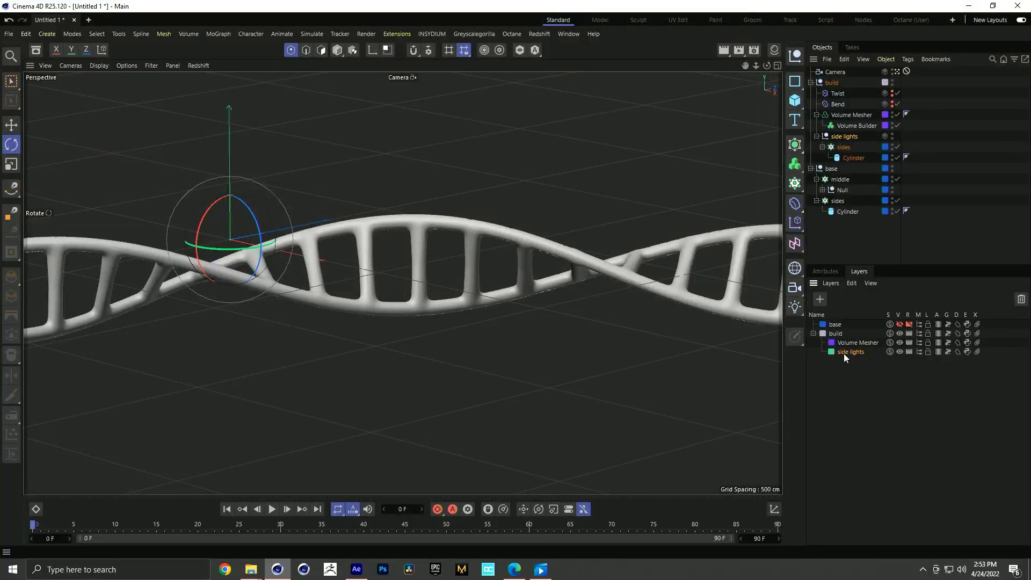
{"action": "left_click_drag", "start_coordinate": [851, 337], "coordinate": [841, 136]}
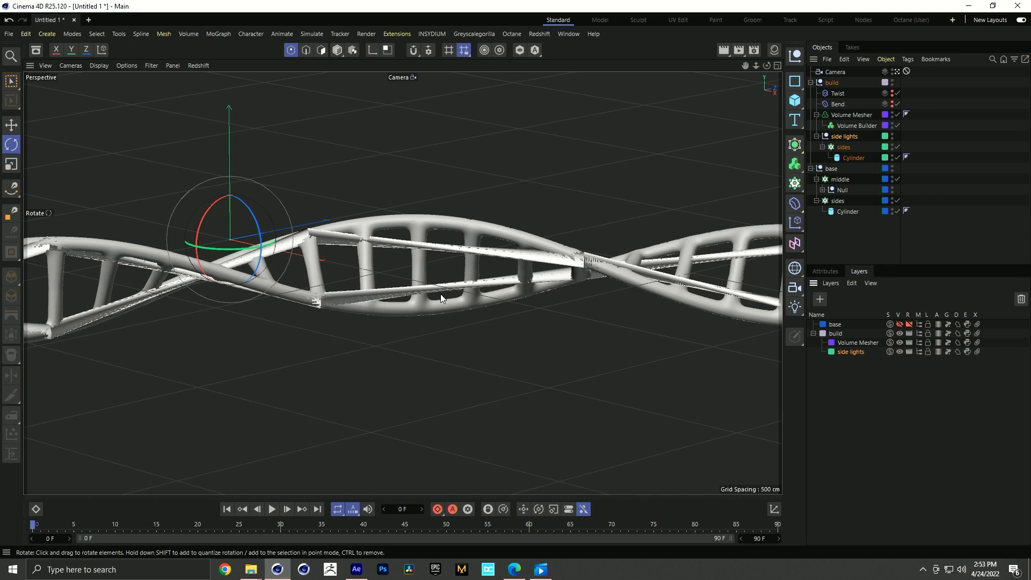
- Maximize the Right view, change it to a Perspective view and orbit to show the strand in wireframe at an angle
{"action": "left_click", "coordinate": [777, 65]}
{"action": "left_click", "coordinate": [397, 283]}
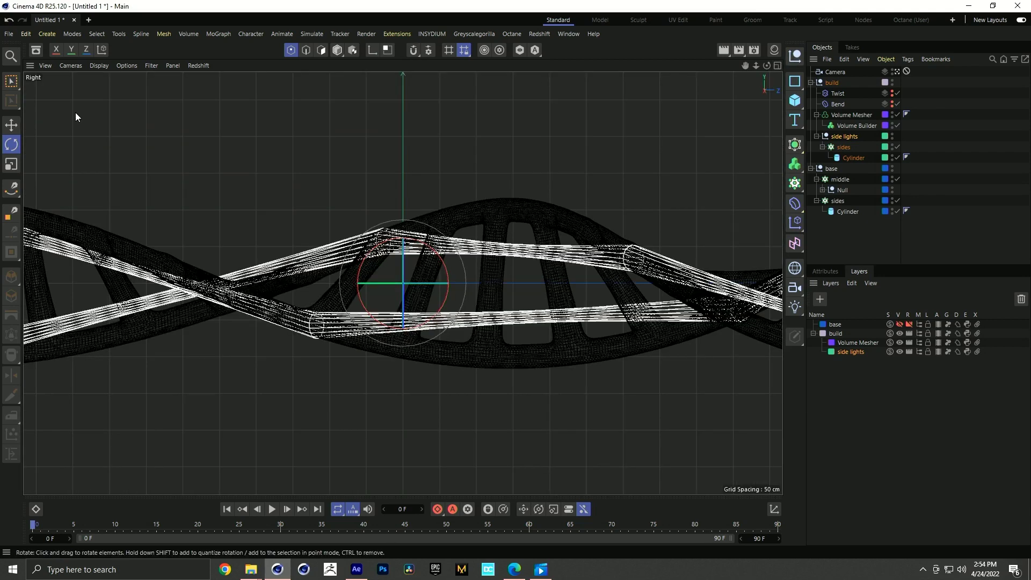
{"action": "left_click", "coordinate": [75, 65]}
{"action": "left_click", "coordinate": [82, 136]}
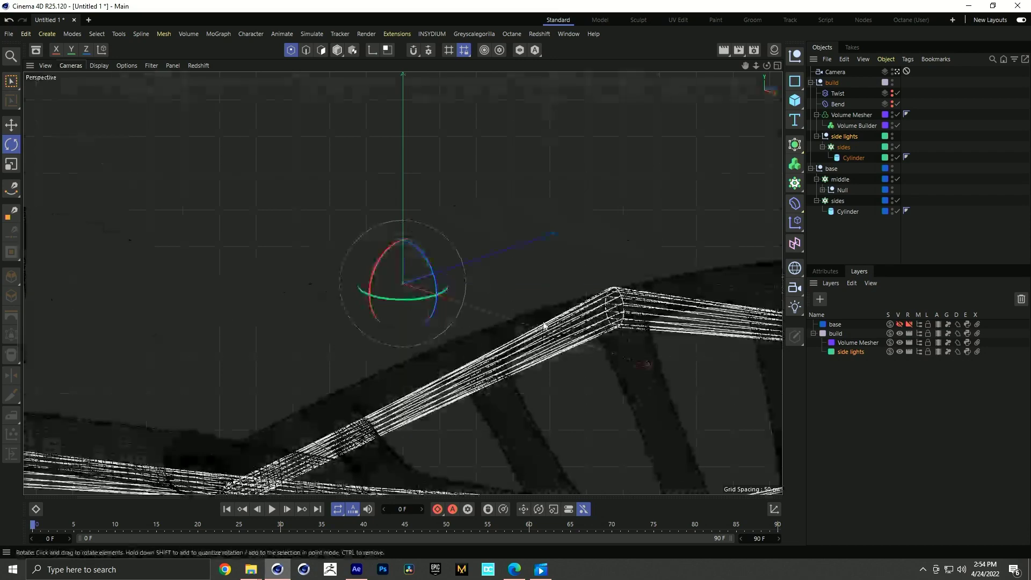
{"action": "left_click_drag", "start_coordinate": [585, 364], "coordinate": [517, 322], "text": "alt"}
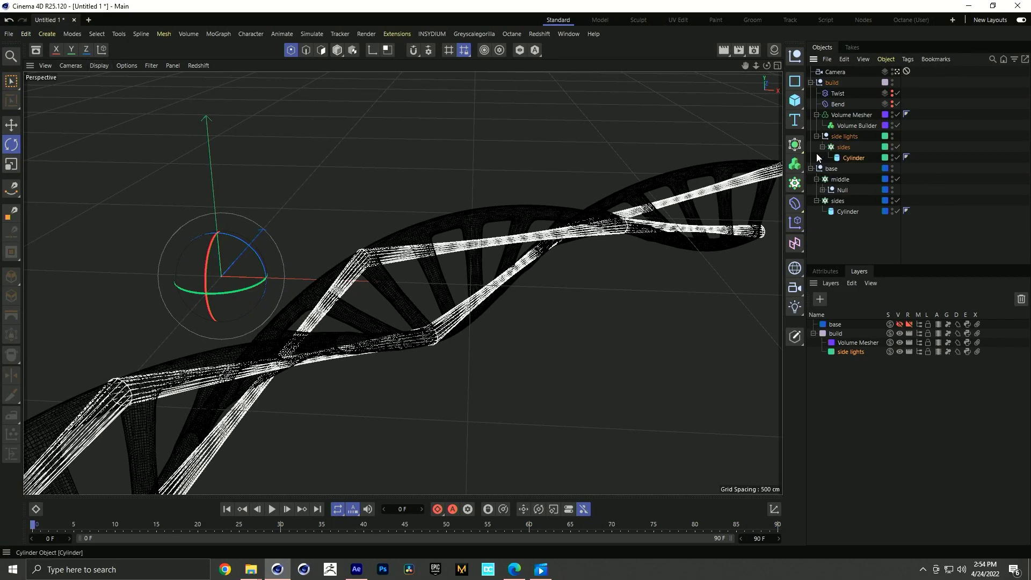
- Set the side lights cylinder to 96 height segments and a radius of 1 cm
{"action": "left_click", "coordinate": [833, 271]}
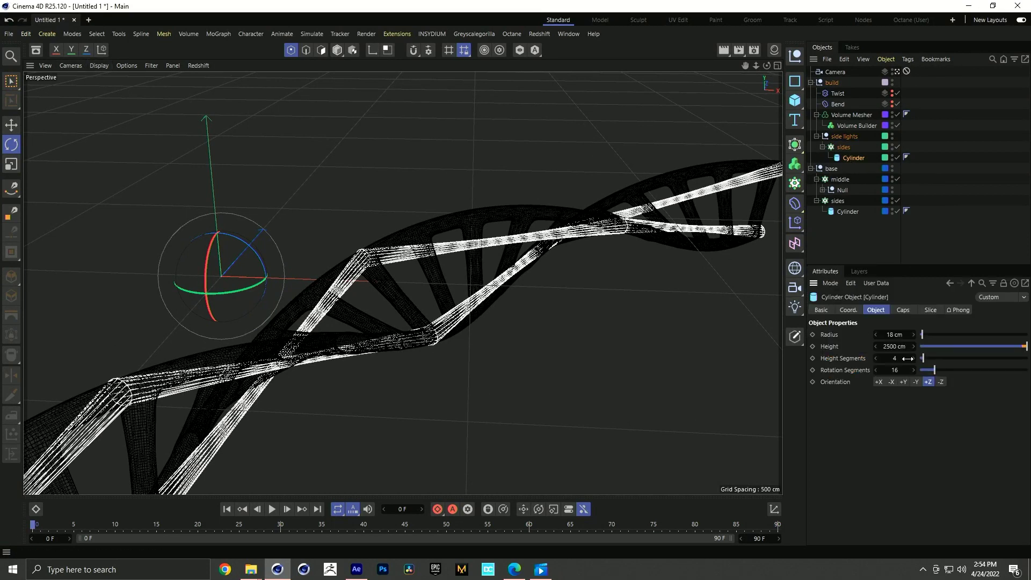
{"action": "left_click_drag", "start_coordinate": [925, 357], "coordinate": [970, 359]}
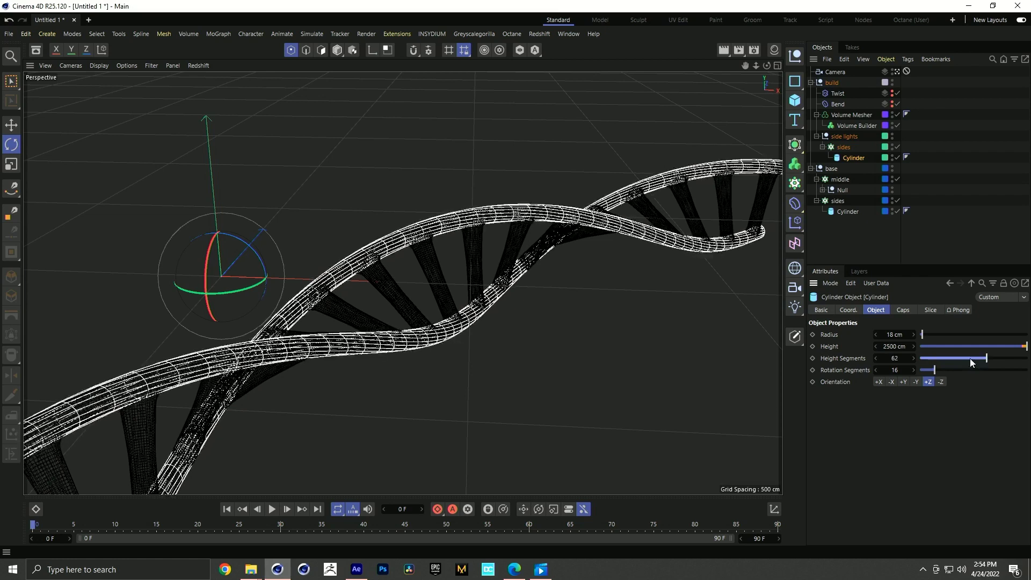
{"action": "left_click", "coordinate": [900, 358]}
{"action": "type", "text": "96"}
{"action": "key", "text": "Return"}
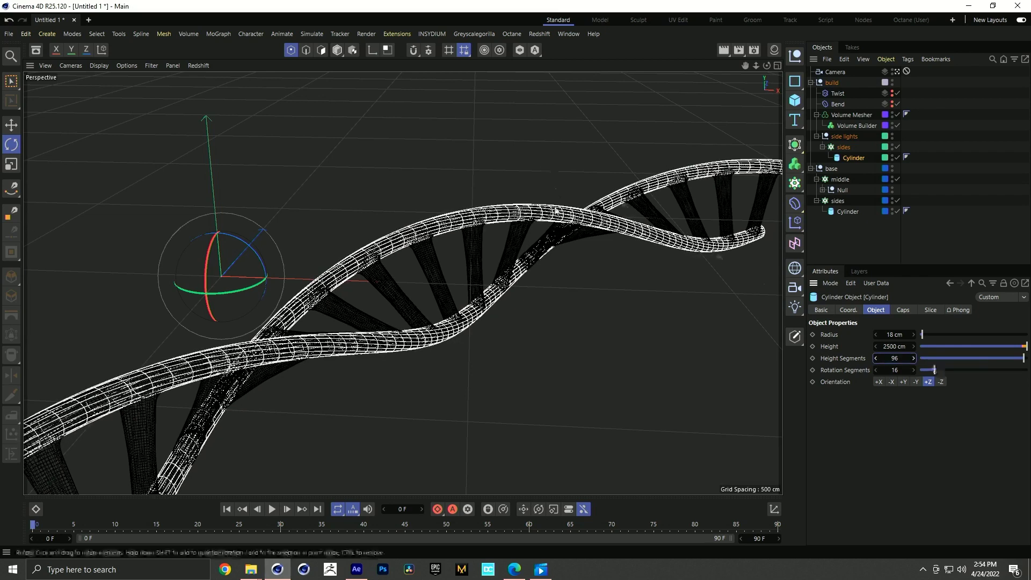
{"action": "left_click_drag", "start_coordinate": [535, 234], "coordinate": [380, 258], "text": "alt"}
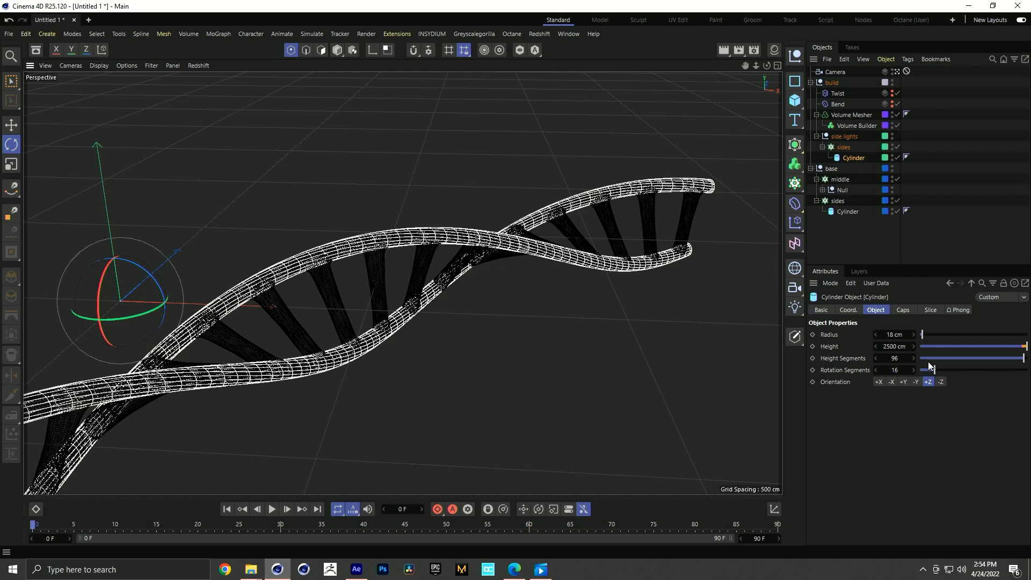
{"action": "left_click", "coordinate": [890, 335]}
{"action": "type", "text": "1"}
{"action": "key", "text": "Return"}
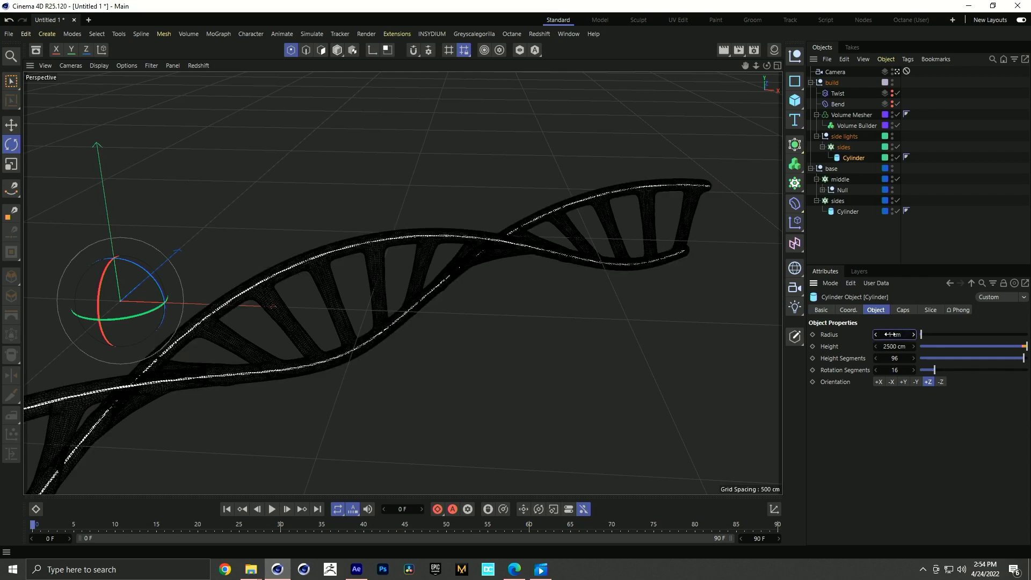
- Copy the middle cloner from the base null into the build null and group it in a null named "middle lights"
{"action": "left_click", "coordinate": [841, 181]}
{"action": "left_click", "coordinate": [816, 137]}
{"action": "left_click_drag", "start_coordinate": [840, 157], "coordinate": [845, 142], "text": "ctrl"}
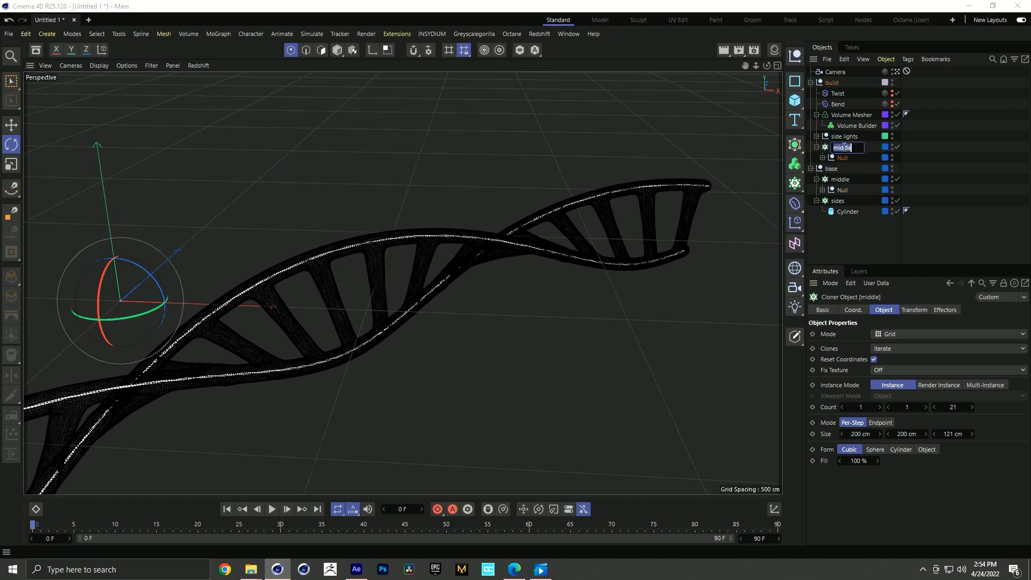
{"action": "key", "text": "alt+g"}
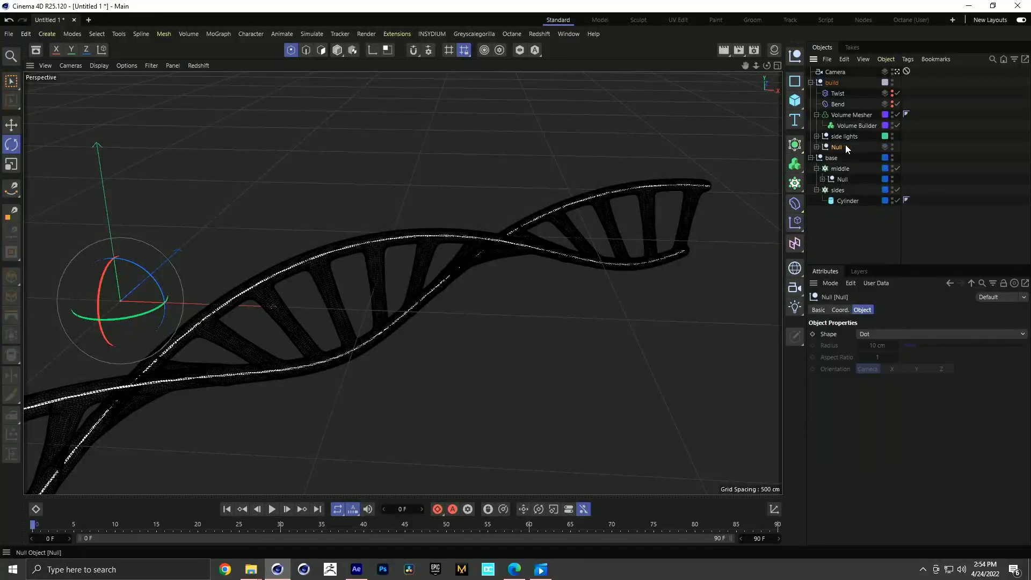
{"action": "double_click", "coordinate": [838, 147]}
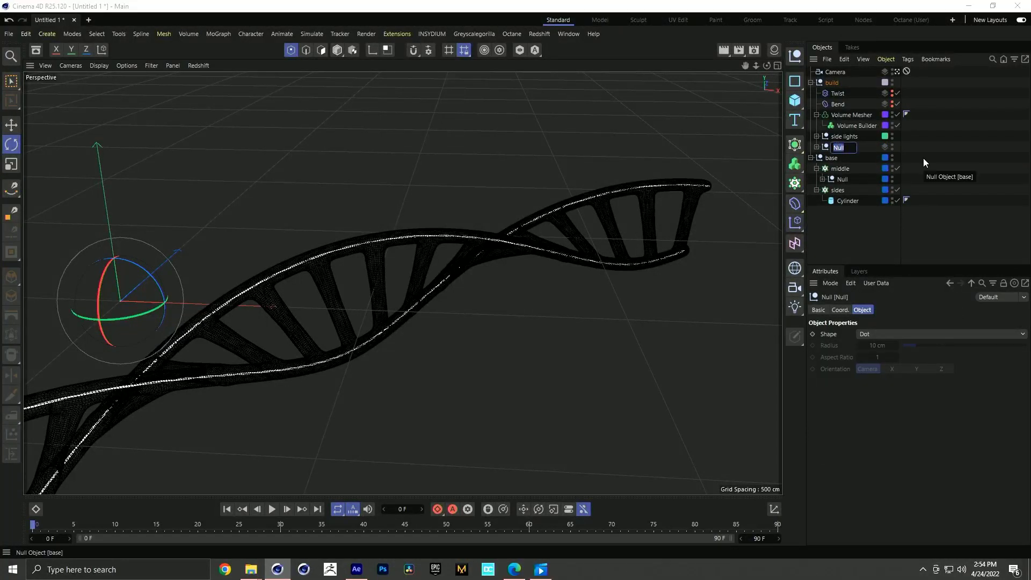
{"action": "type", "text": "side lights"}
{"action": "key", "text": "Return"}
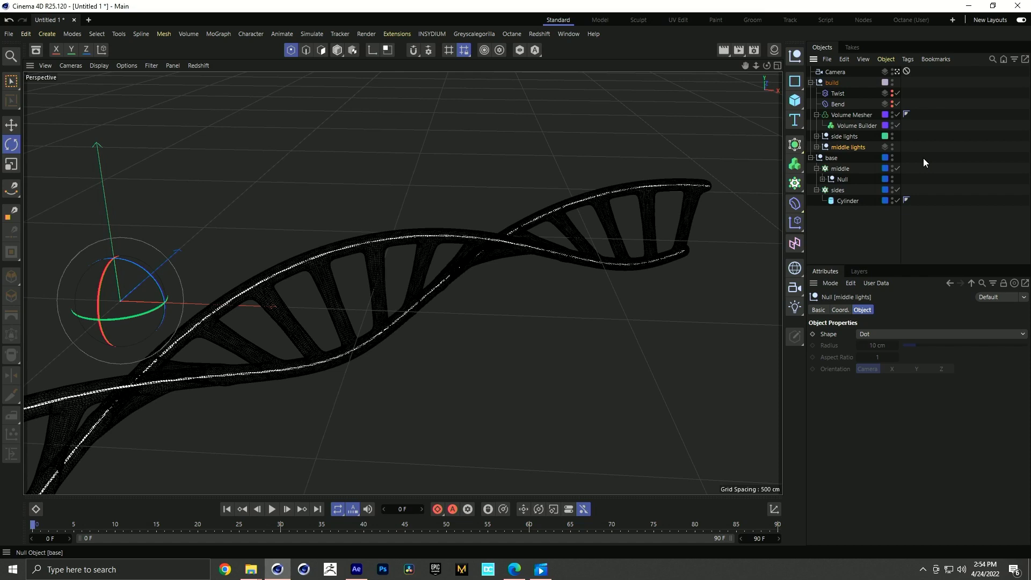
- Create a layer named "middle lights" inside the build layer, assign it to the middle lights null and its children, and expand the null
{"action": "left_click", "coordinate": [858, 272]}
{"action": "double_click", "coordinate": [837, 361]}
{"action": "type", "text": "middle lights"}
{"action": "key", "text": "Return"}
{"action": "left_click_drag", "start_coordinate": [853, 357], "coordinate": [857, 360]}
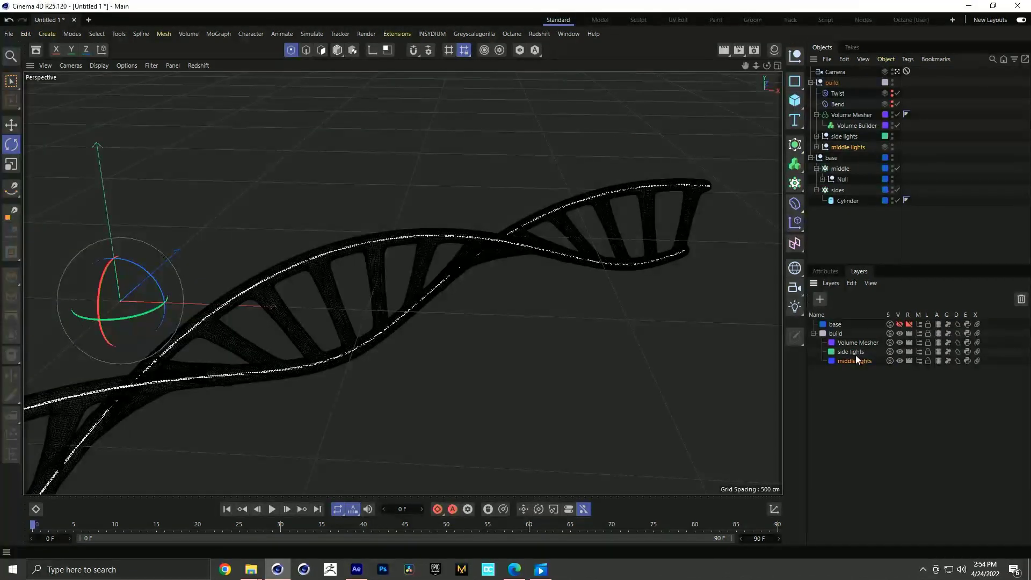
{"action": "left_click_drag", "start_coordinate": [846, 144], "coordinate": [846, 146], "text": "ctrl"}
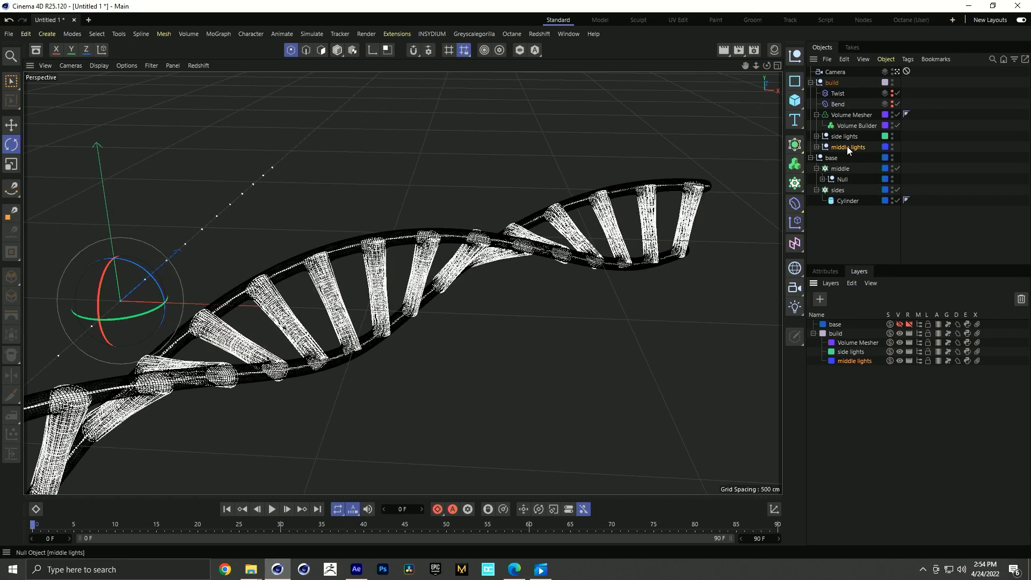
{"action": "left_click", "coordinate": [822, 158]}
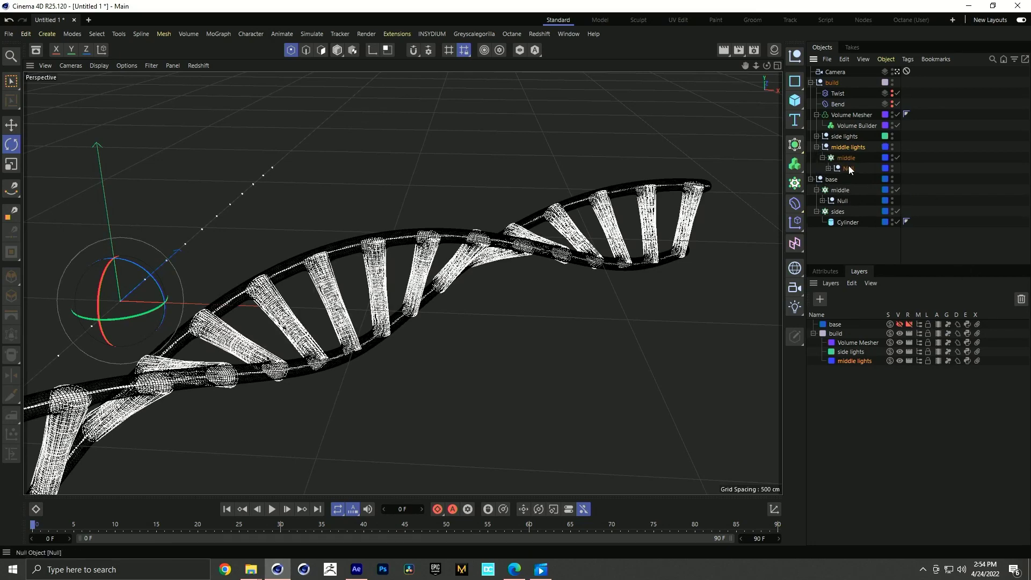
- Move the cylinder directly under the middle lights cloner and delete its Mesh deformer and the leftover null
{"action": "left_click", "coordinate": [829, 168]}
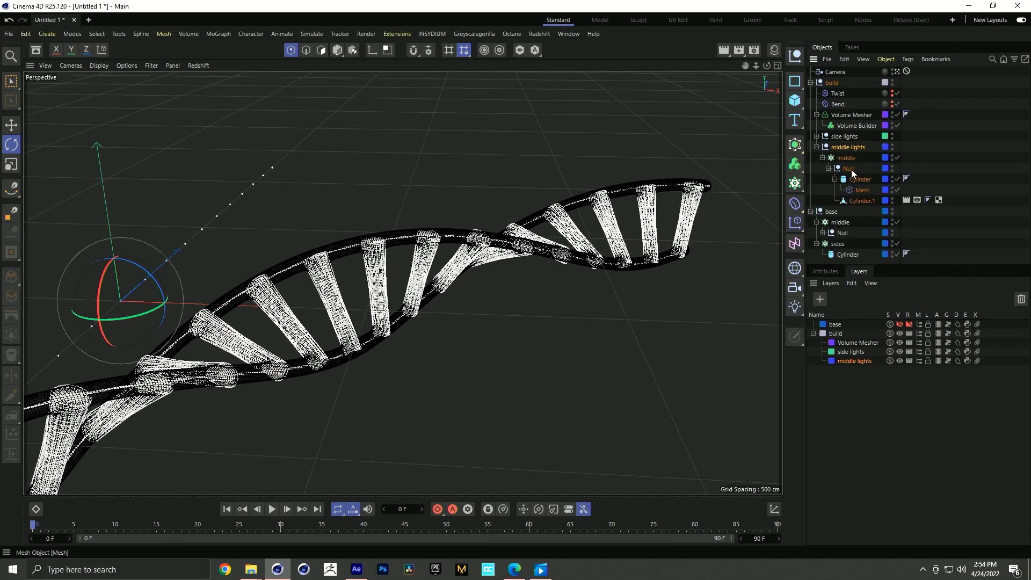
{"action": "left_click_drag", "start_coordinate": [850, 179], "coordinate": [855, 167]}
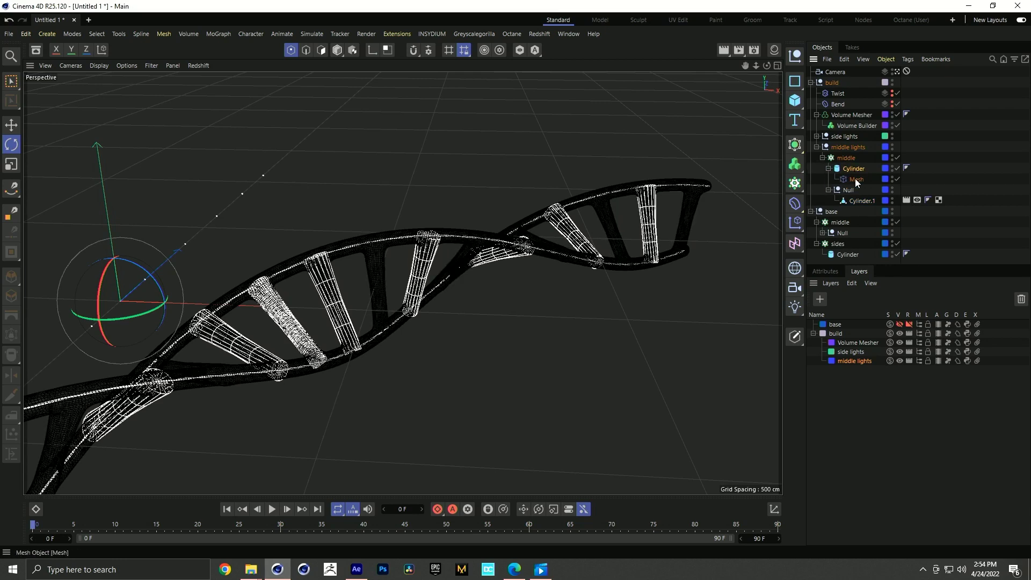
{"action": "left_click", "coordinate": [848, 178]}
{"action": "key", "text": "Delete"}
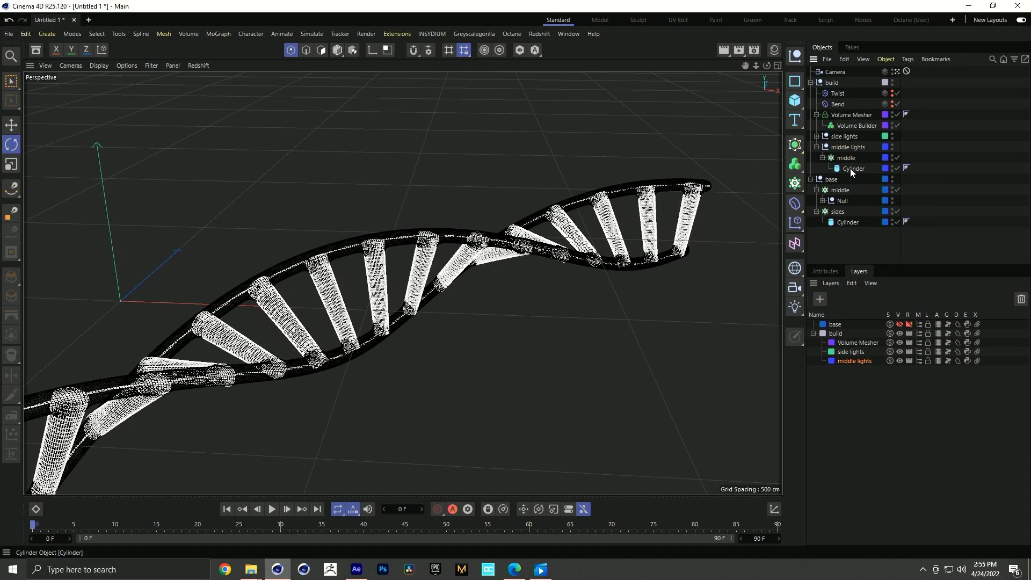
- Set the middle lights cylinder's radius to 1 cm
{"action": "left_click", "coordinate": [858, 170]}
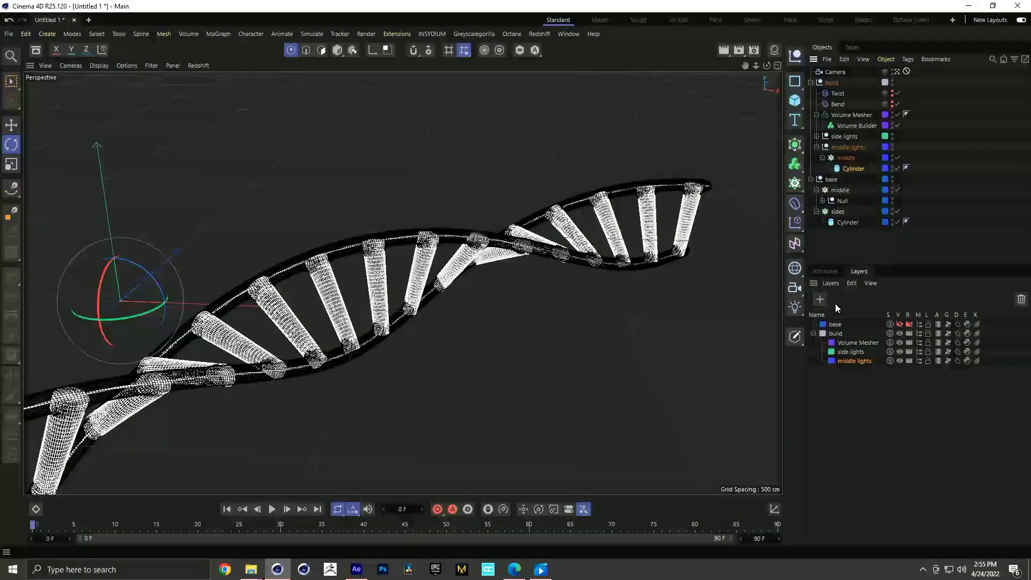
{"action": "left_click", "coordinate": [821, 271]}
{"action": "left_click", "coordinate": [893, 334]}
{"action": "type", "text": "19"}
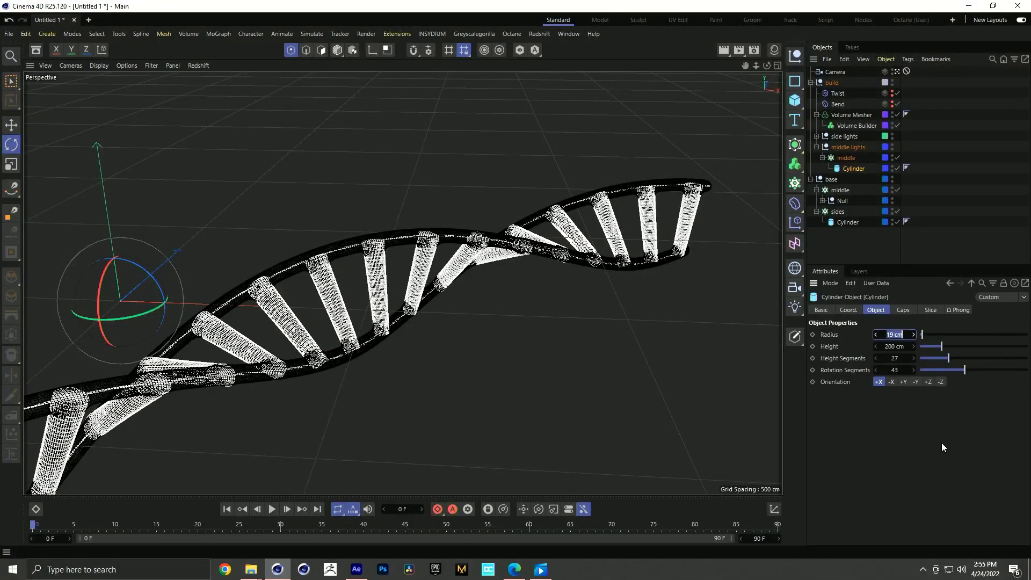
{"action": "key", "text": "Return"}
- Compare the thin lights inside the strand with the Hero Moment reference image and return to Cinema 4D
{"action": "scroll", "coordinate": [397, 303], "scroll_direction": "up", "scroll_amount": 6}
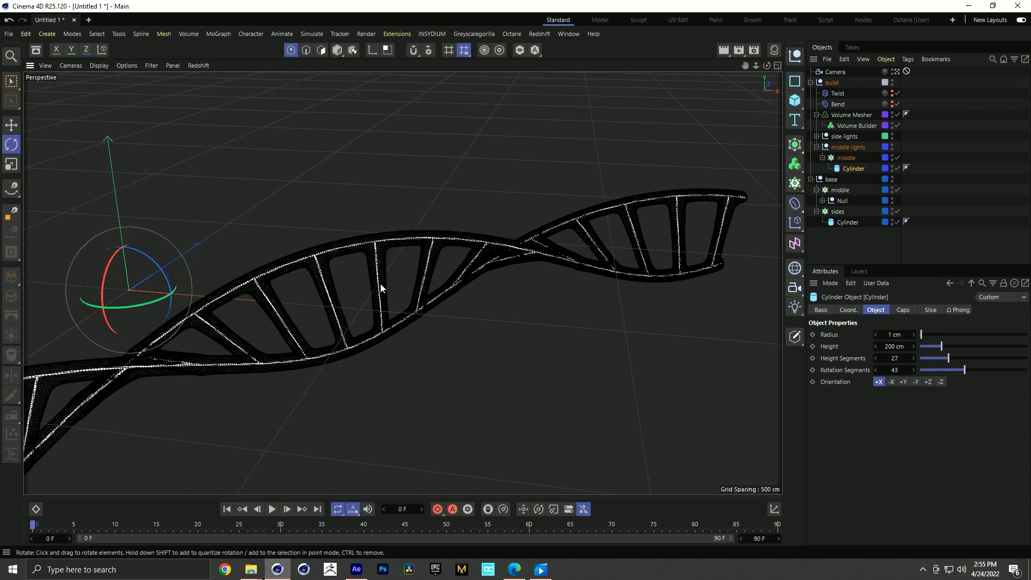
{"action": "left_click_drag", "start_coordinate": [374, 290], "coordinate": [276, 230], "text": "alt"}
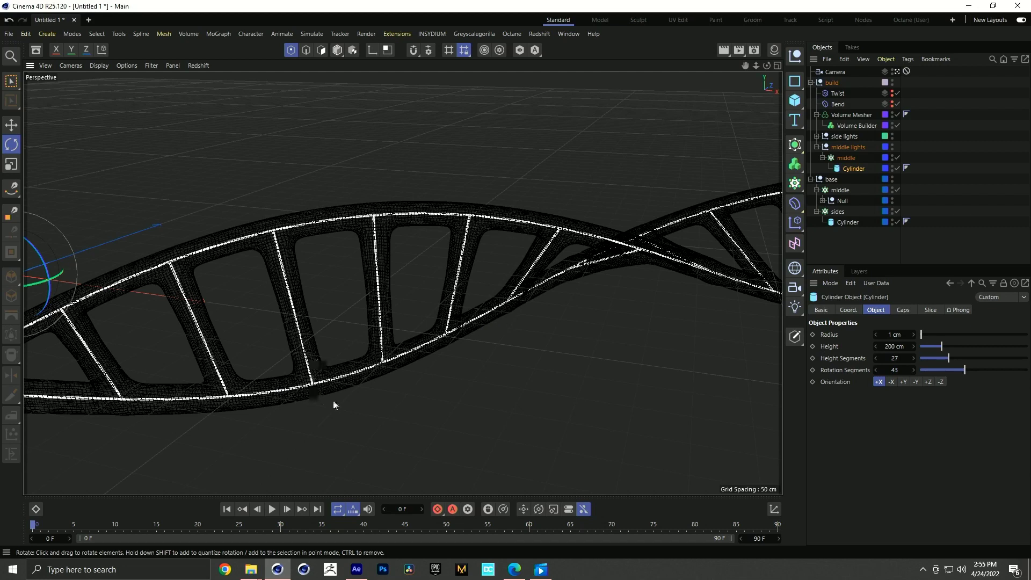
{"action": "key", "text": "alt+Tab"}
{"action": "left_click", "coordinate": [508, 234]}
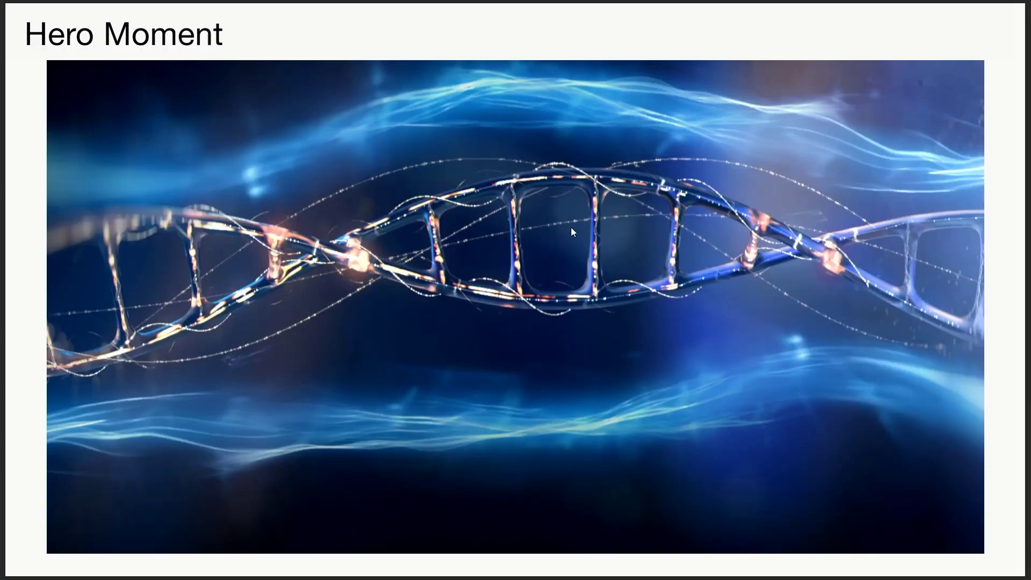
{"action": "key", "text": "Left"}
{"action": "key", "text": "Right"}
{"action": "key", "text": "alt+Tab"}
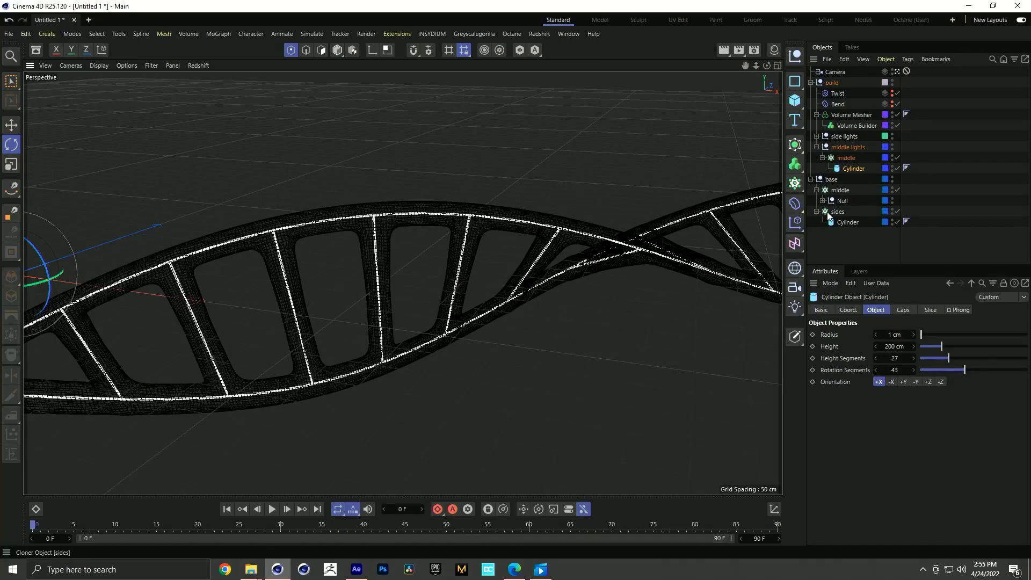
- Duplicate the middle lights null inside the build null and rename the copy "middle splines"
{"action": "left_click", "coordinate": [816, 147]}
{"action": "left_click", "coordinate": [848, 147]}
{"action": "left_click_drag", "start_coordinate": [848, 148], "coordinate": [851, 159], "text": "ctrl"}
{"action": "double_click", "coordinate": [849, 157]}
{"action": "type", "text": "splines"}
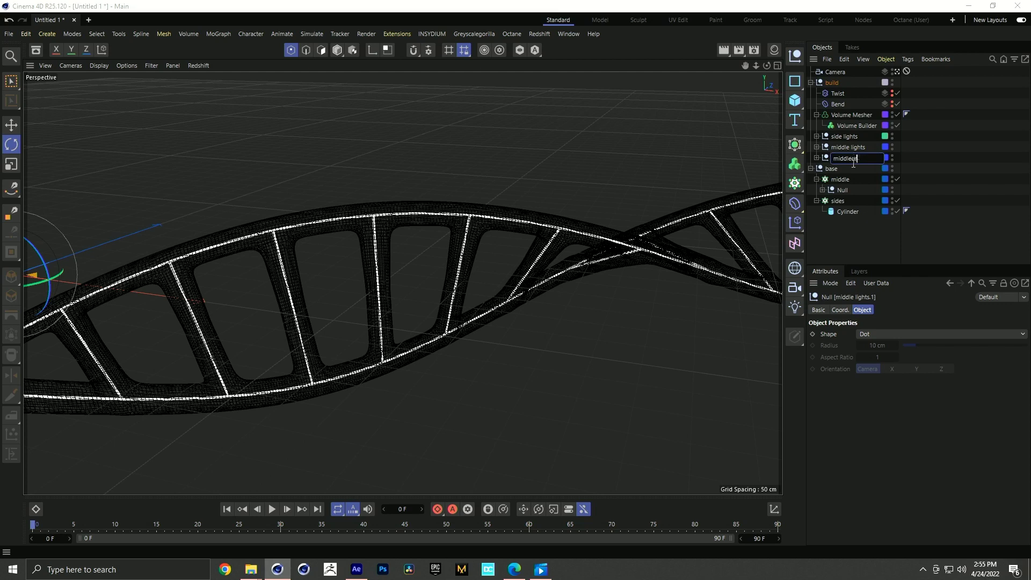
{"action": "key", "text": "Return"}
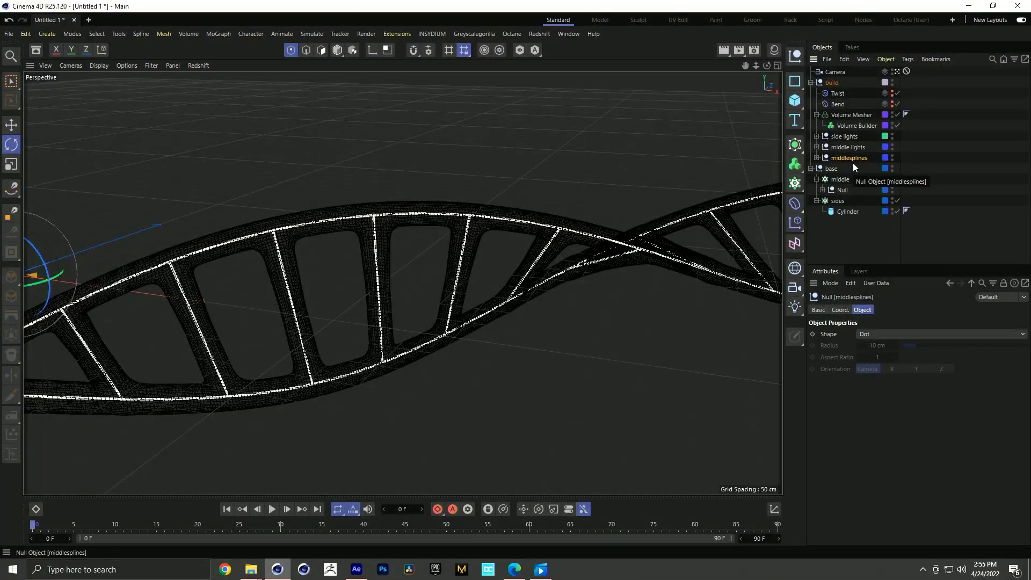
{"action": "double_click", "coordinate": [850, 158]}
{"action": "left_click", "coordinate": [849, 158]}
{"action": "key", "text": "Return"}
- Create a layer named "middle splines" inside the build layer and assign it to the middle splines null and its children
{"action": "left_click", "coordinate": [858, 272]}
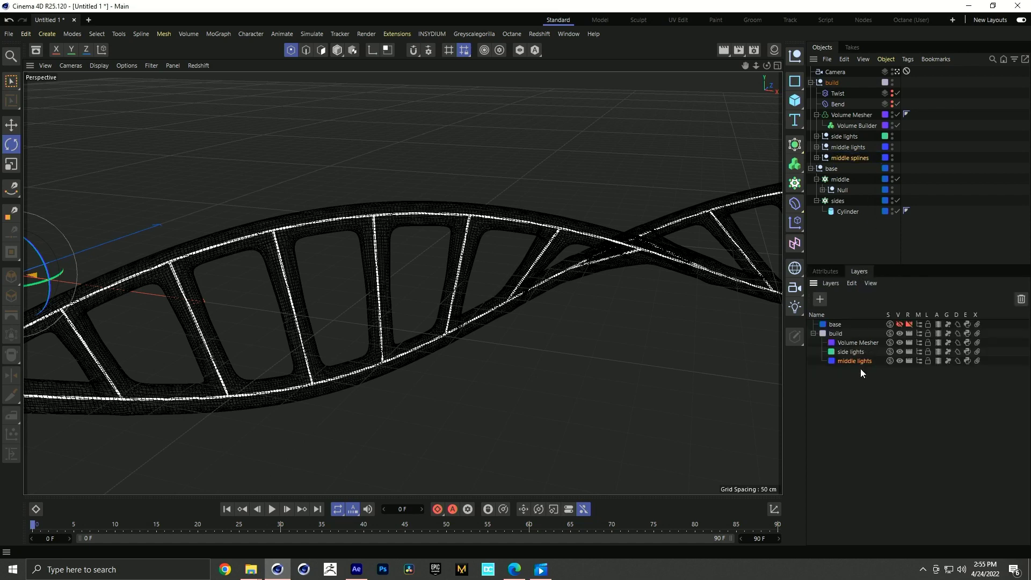
{"action": "double_click", "coordinate": [836, 370]}
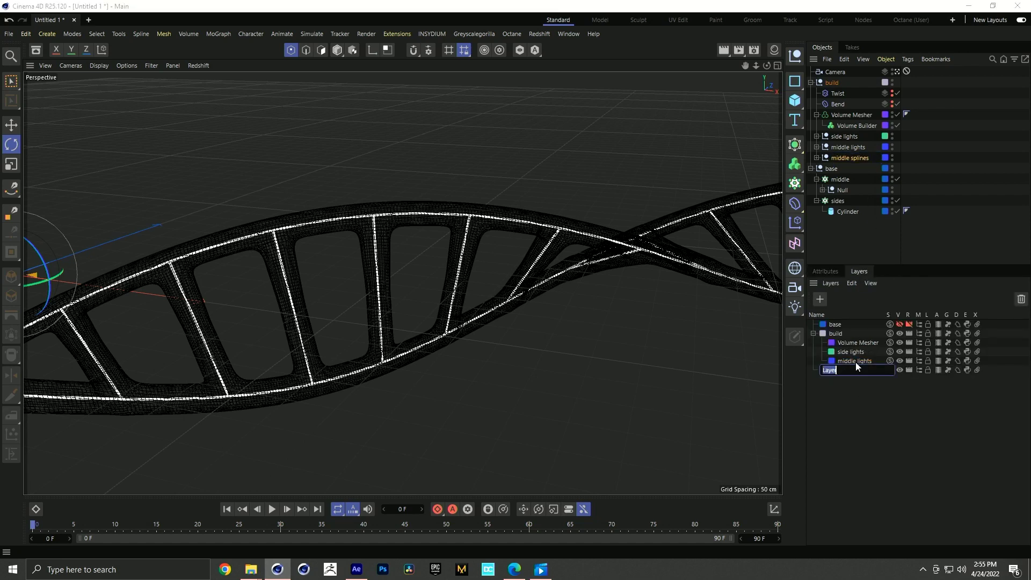
{"action": "type", "text": "middle splines"}
{"action": "key", "text": "Return"}
{"action": "left_click_drag", "start_coordinate": [849, 369], "coordinate": [856, 232]}
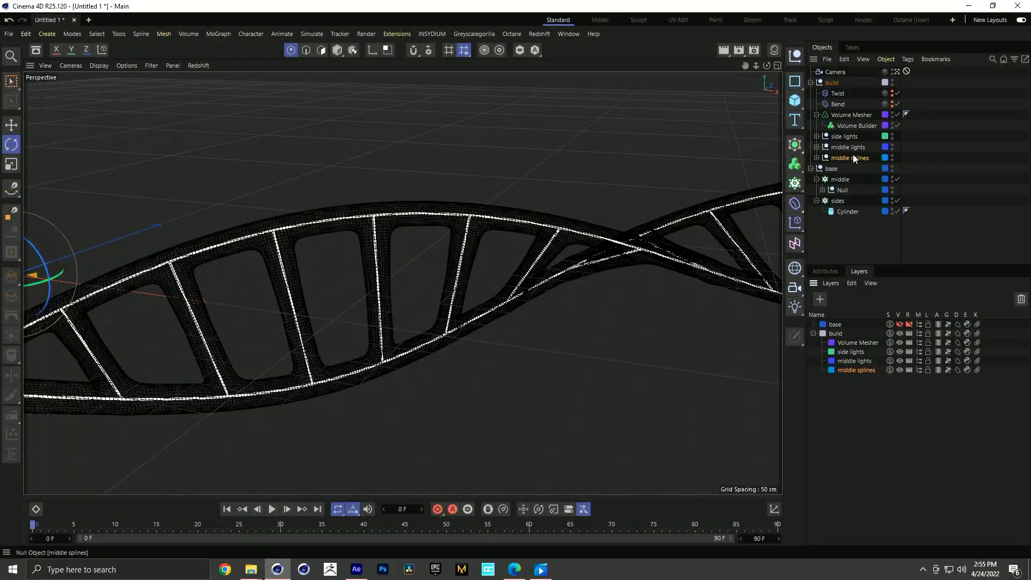
- Delete the cylinder from the middle splines cloner and add an n-Side spline with 2 sides
{"action": "left_click", "coordinate": [816, 158]}
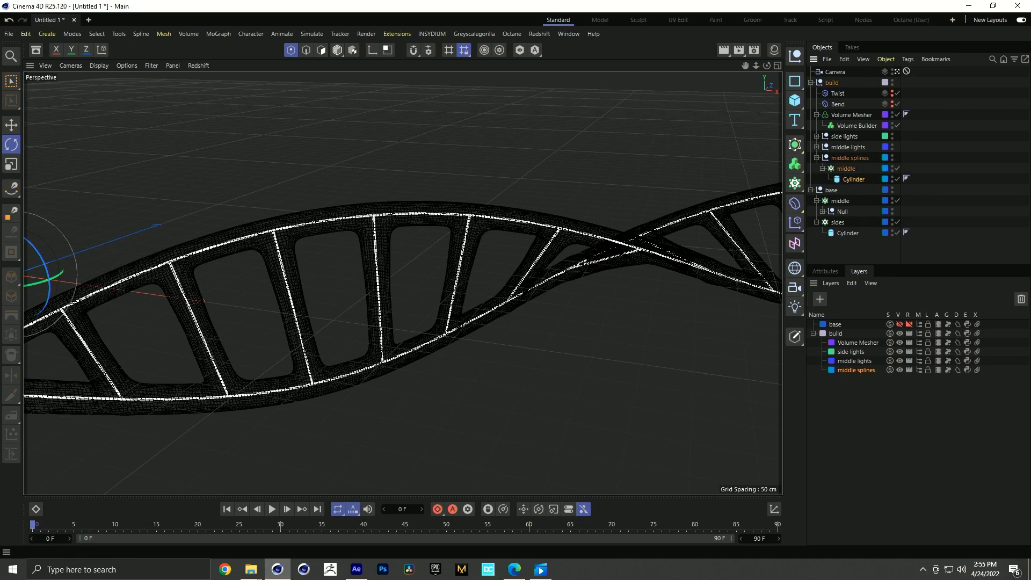
{"action": "key", "text": "Delete"}
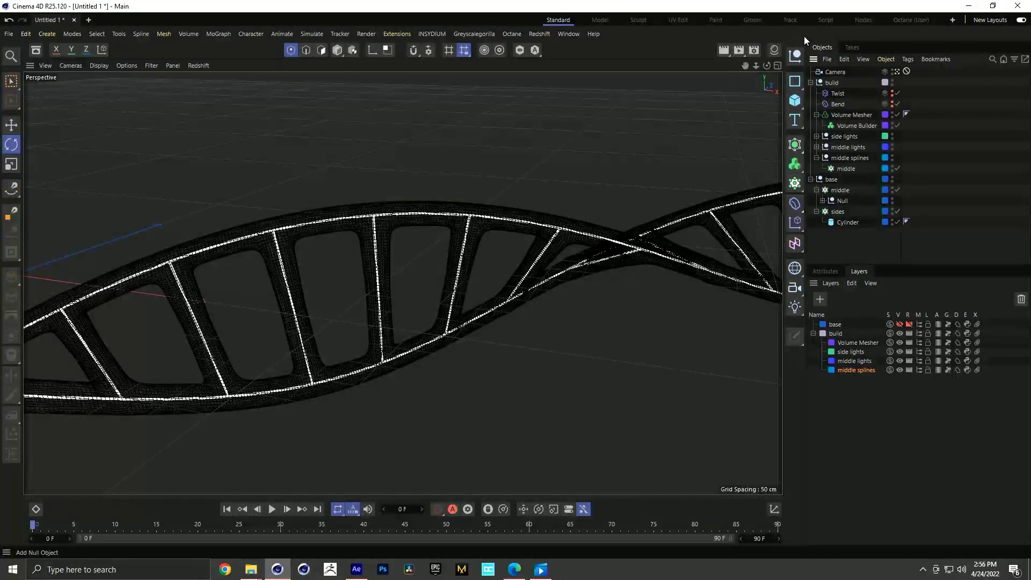
{"action": "left_click", "coordinate": [796, 82]}
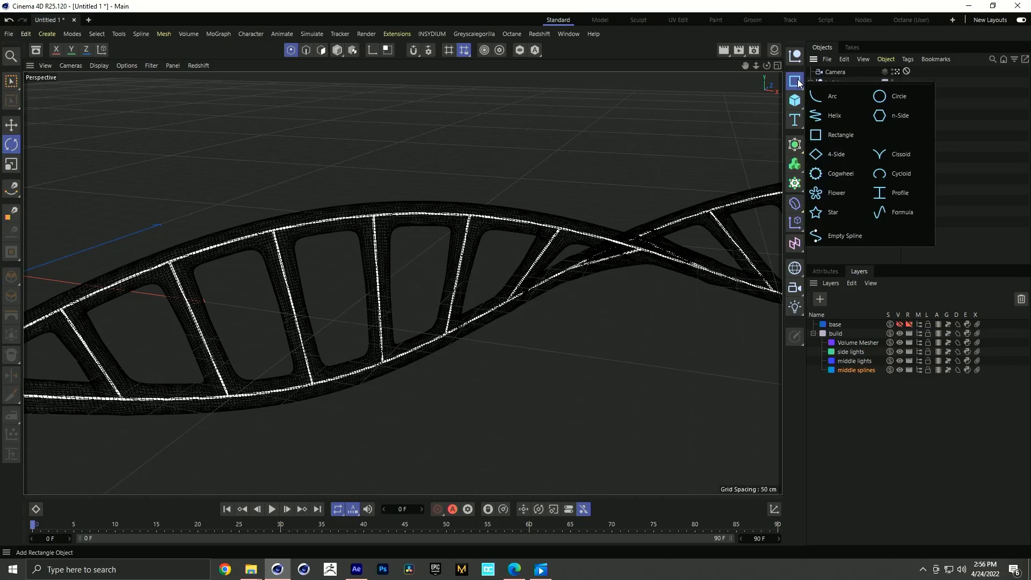
{"action": "left_click", "coordinate": [884, 115]}
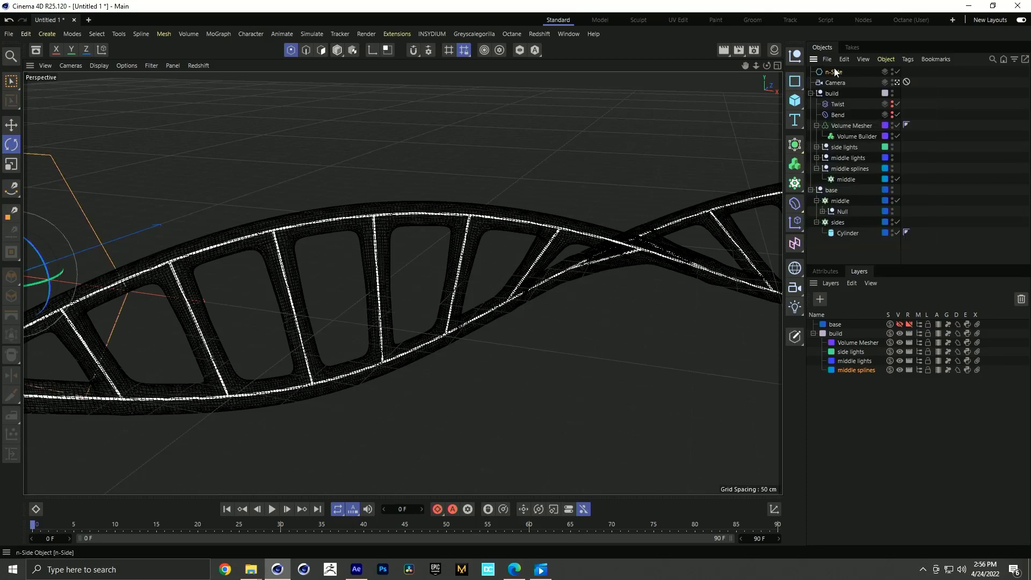
{"action": "left_click", "coordinate": [830, 272]}
{"action": "scroll", "coordinate": [484, 303], "scroll_direction": "down", "scroll_amount": 5}
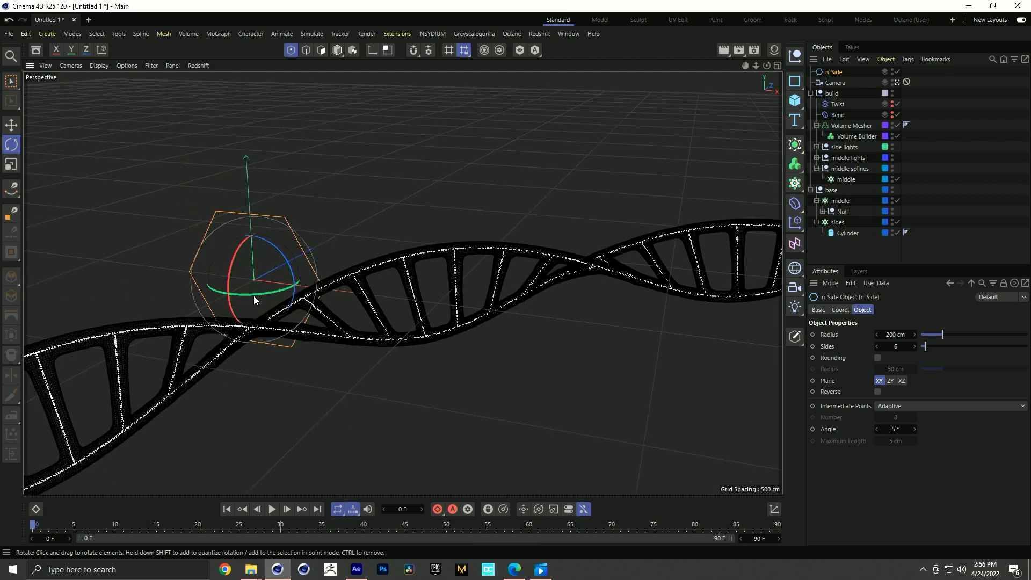
{"action": "left_click_drag", "start_coordinate": [898, 349], "coordinate": [886, 349]}
{"action": "left_click_drag", "start_coordinate": [343, 296], "coordinate": [290, 352], "text": "alt"}
- Place the n-Side spline inside the middle splines cloner and rename it "electric"
{"action": "left_click_drag", "start_coordinate": [836, 70], "coordinate": [848, 179]}
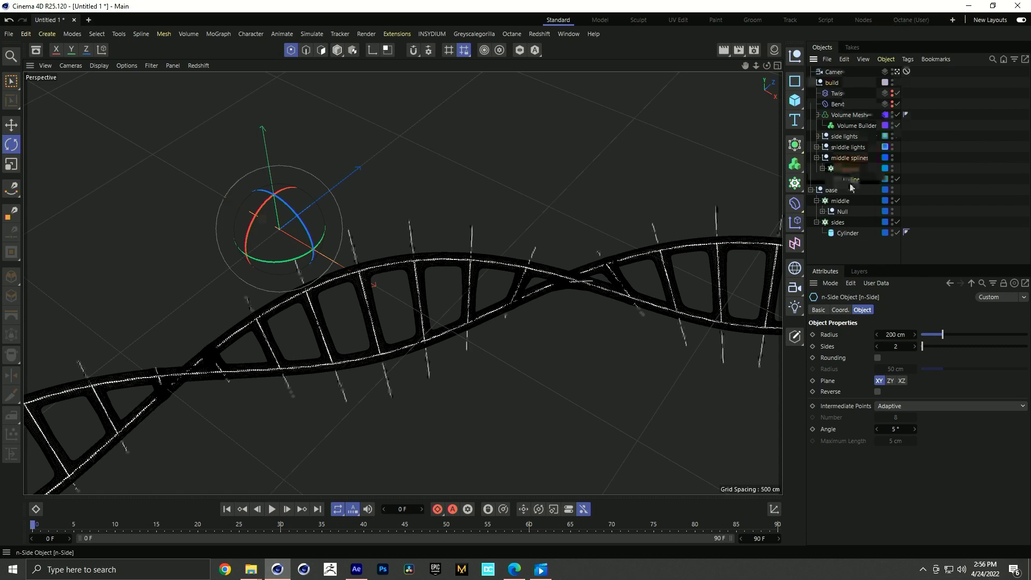
{"action": "double_click", "coordinate": [851, 179]}
{"action": "type", "text": "ele"}
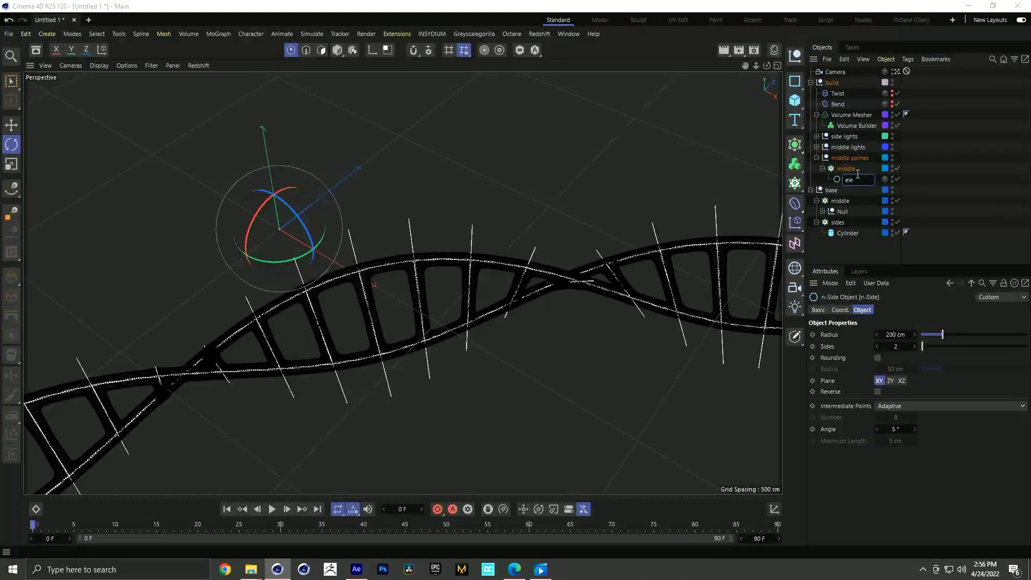
{"action": "type", "text": "ctric"}
{"action": "key", "text": "Return"}
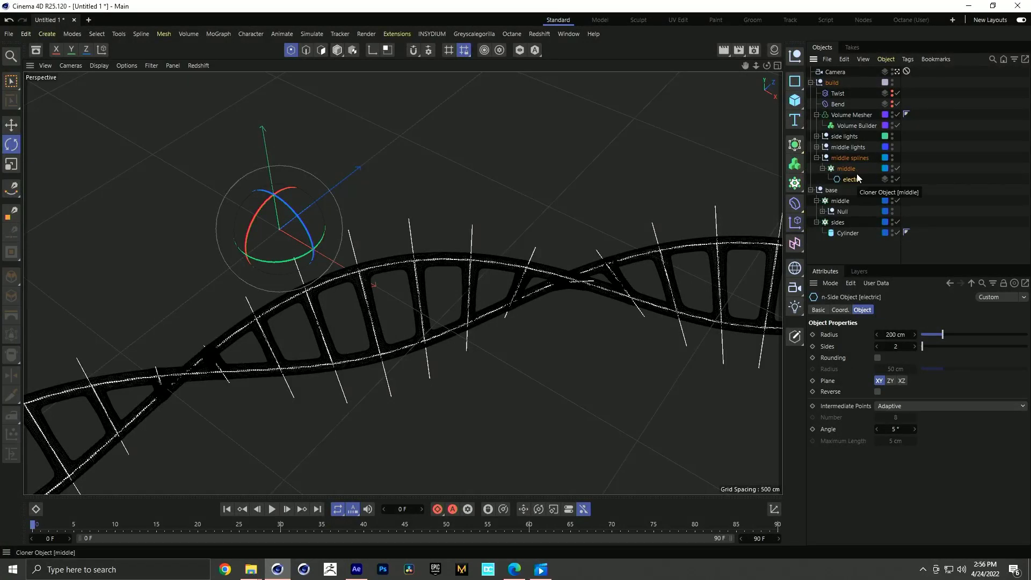
- Set the electric spline's radius to 100 cm
{"action": "scroll", "coordinate": [408, 349], "scroll_direction": "up", "scroll_amount": 5}
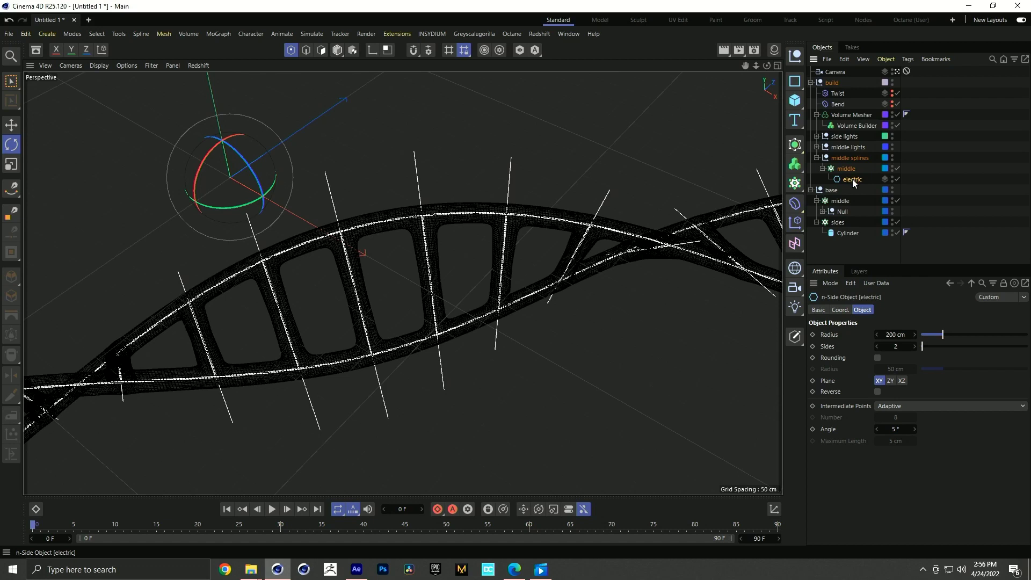
{"action": "left_click", "coordinate": [889, 334]}
{"action": "type", "text": "1"}
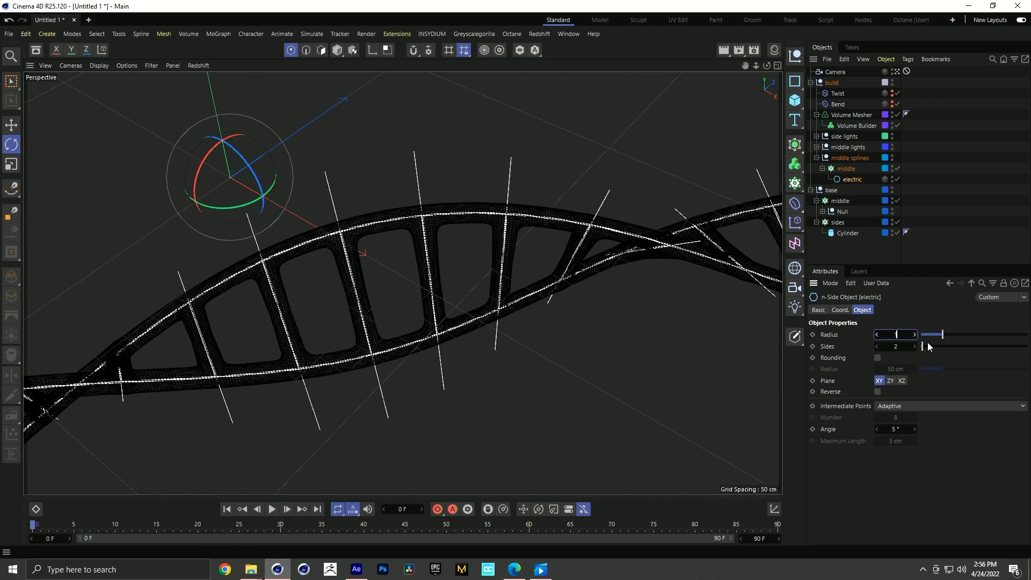
{"action": "type", "text": "00"}
{"action": "key", "text": "Return"}
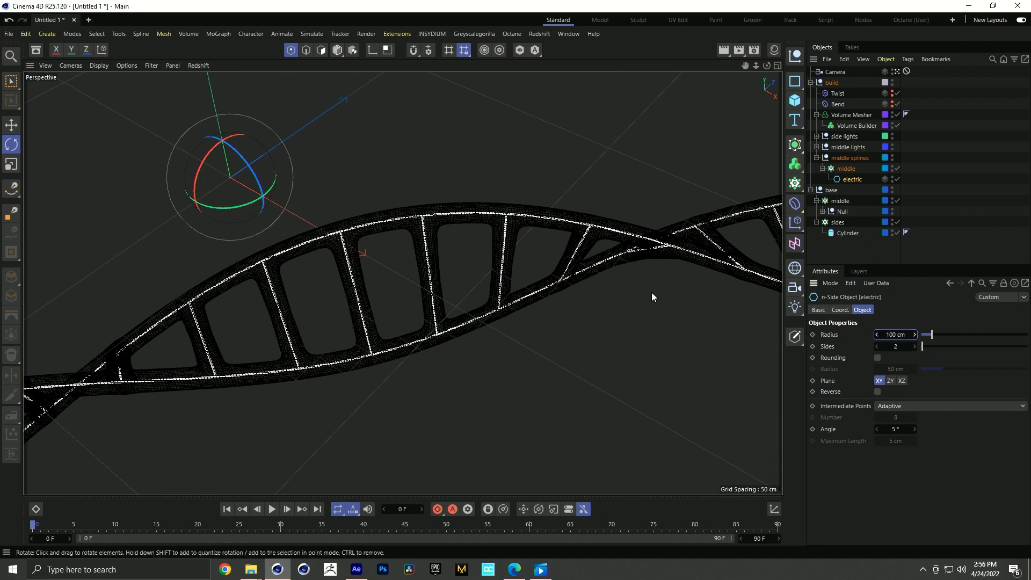
- Hide the Volume Mesher, side lights and middle lights layers in the viewport and check the splines against the reference image
{"action": "left_click", "coordinate": [859, 272]}
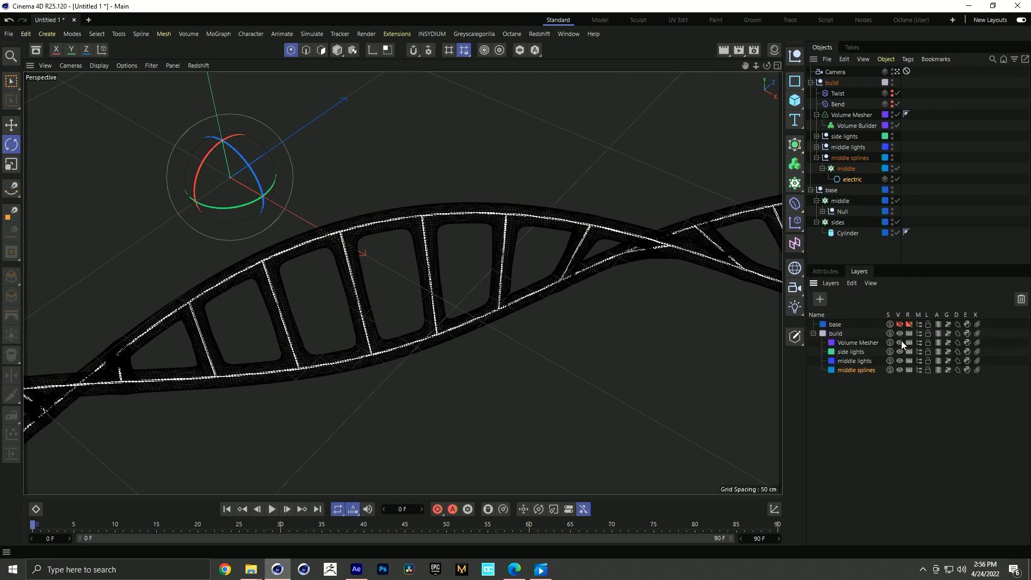
{"action": "left_click", "coordinate": [899, 361]}
{"action": "left_click_drag", "start_coordinate": [664, 347], "coordinate": [511, 282], "text": "alt"}
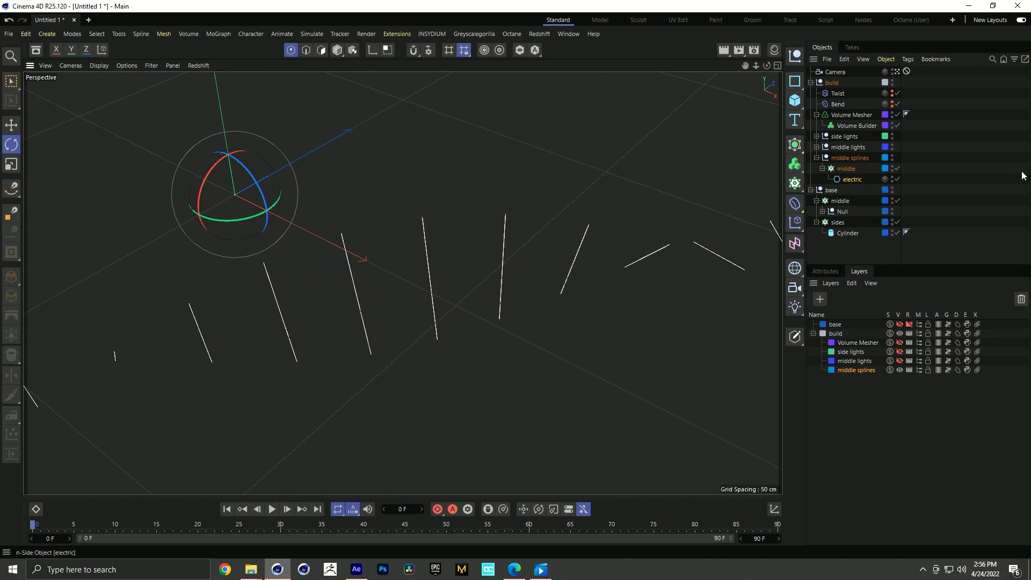
{"action": "key", "text": "alt+Tab"}
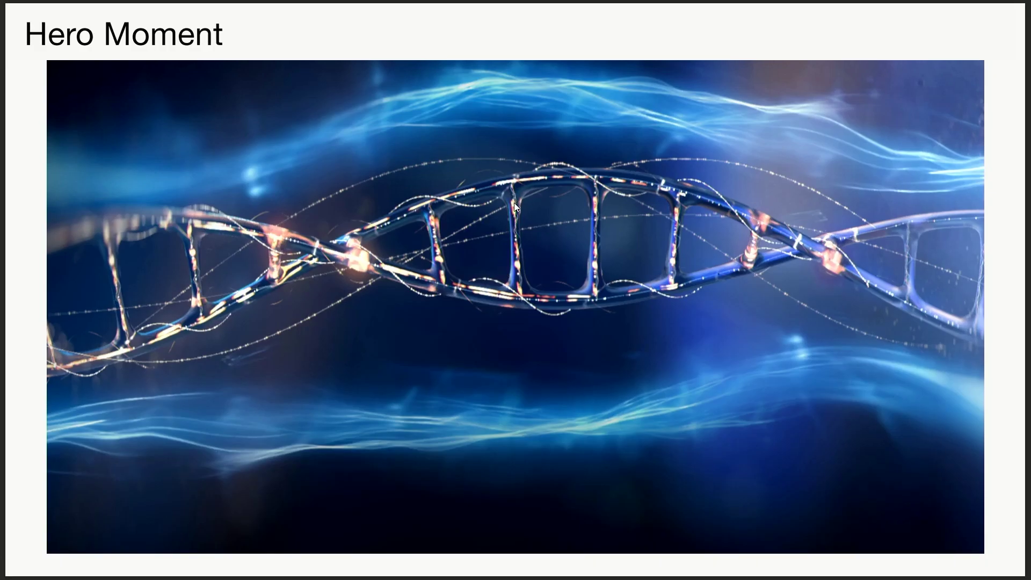
{"action": "key", "text": "alt+Tab"}
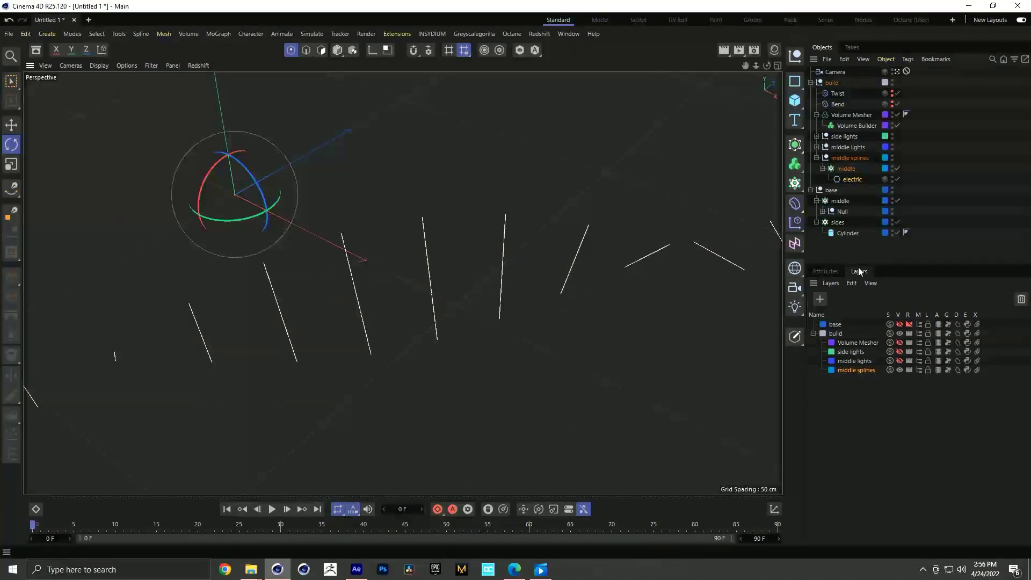
- Add a Displacer deformer and make it a child of the electric spline
{"action": "key", "text": "shift+c"}
{"action": "type", "text": "dis"}
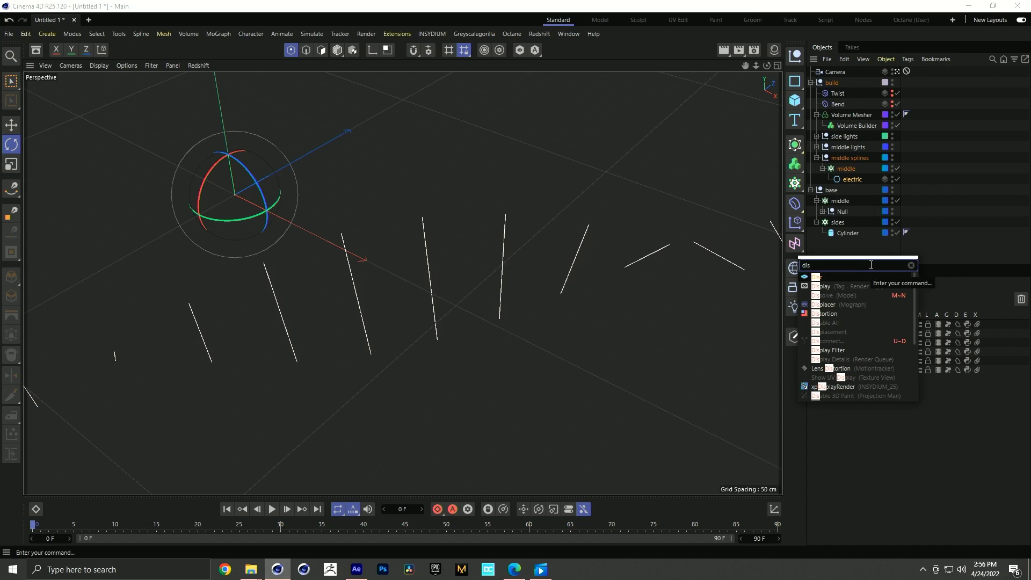
{"action": "left_click", "coordinate": [828, 305]}
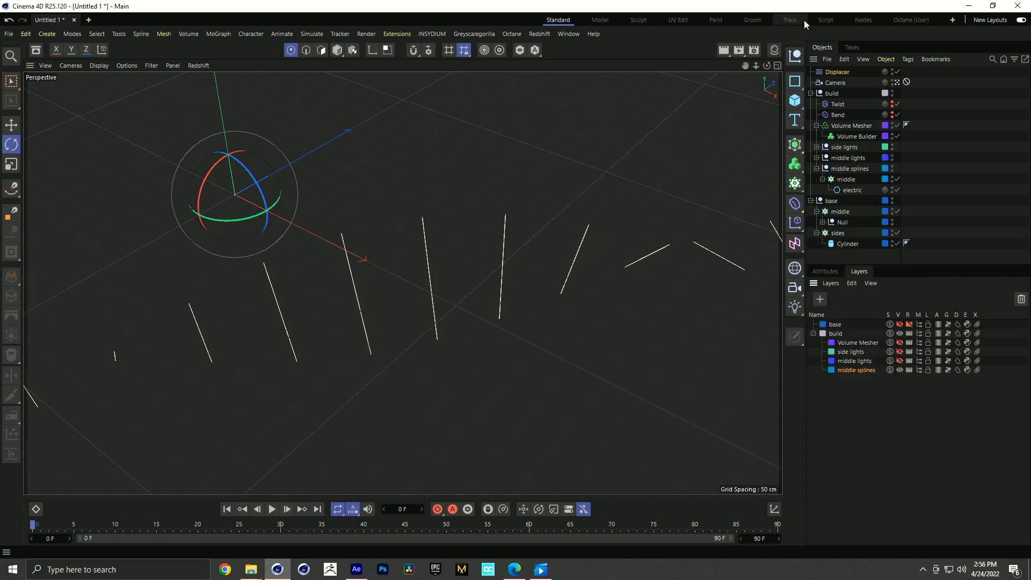
{"action": "left_click_drag", "start_coordinate": [833, 70], "coordinate": [857, 192]}
- Assign a Noise shader to the Displacer's shading
{"action": "left_click", "coordinate": [825, 271]}
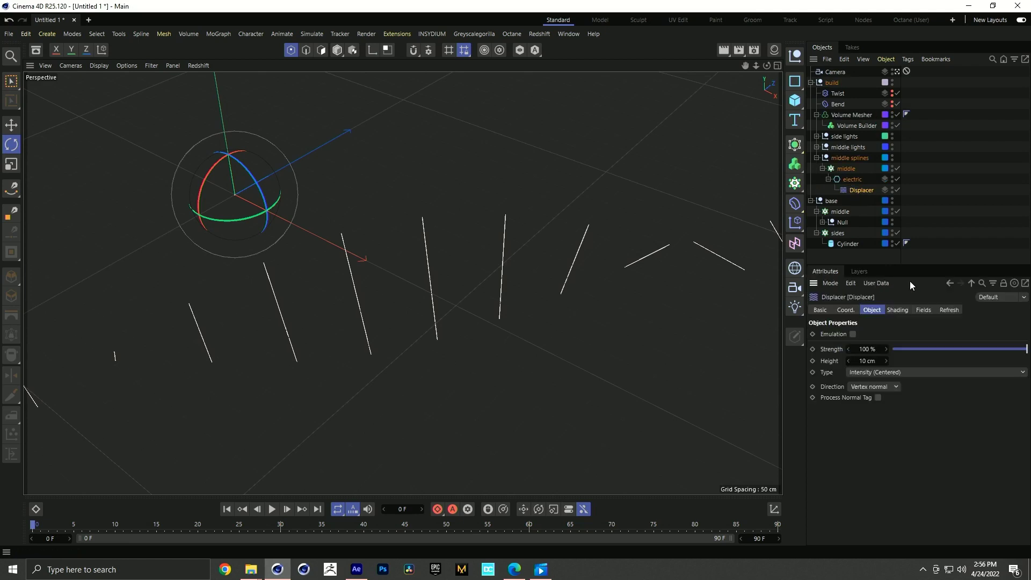
{"action": "left_click", "coordinate": [897, 310]}
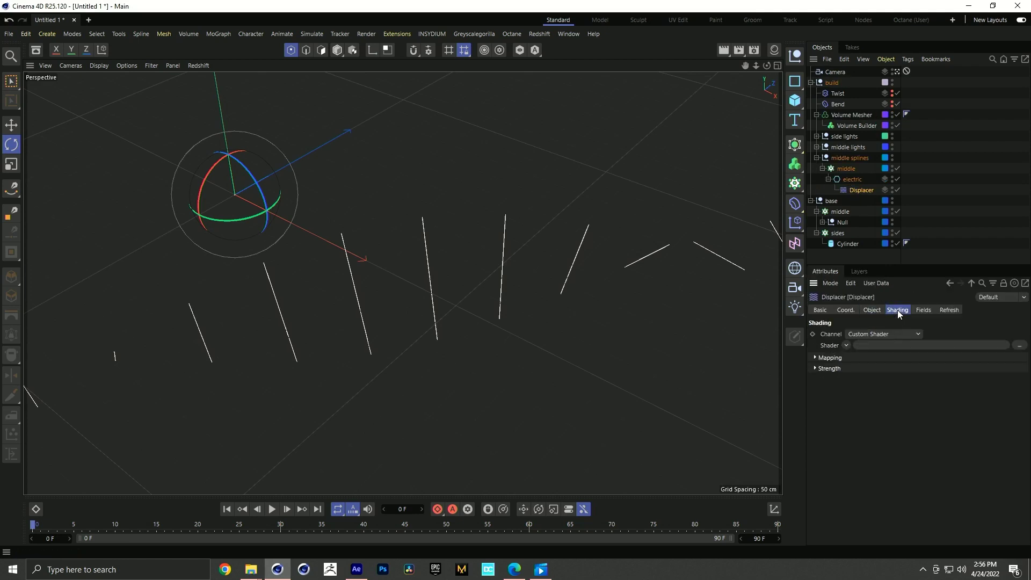
{"action": "left_click", "coordinate": [846, 346]}
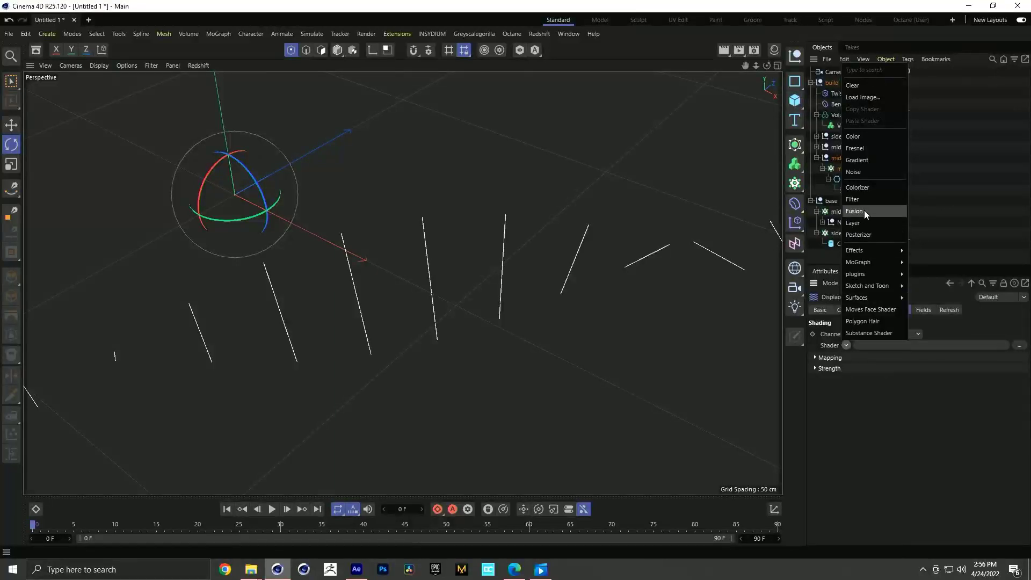
{"action": "left_click", "coordinate": [862, 170]}
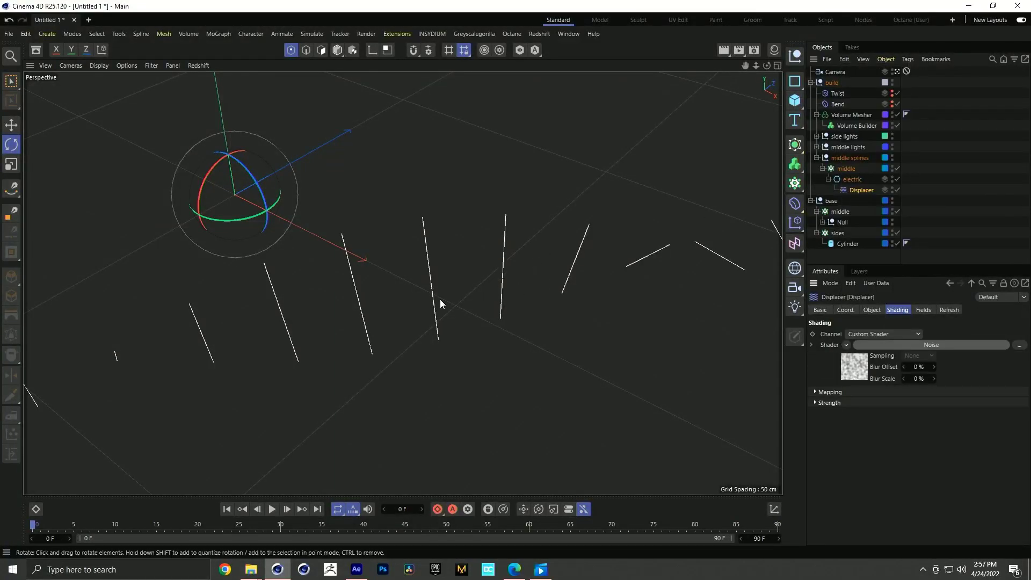
- Set the electric spline's intermediate points to Natural with a number of 96
{"action": "left_click", "coordinate": [851, 179]}
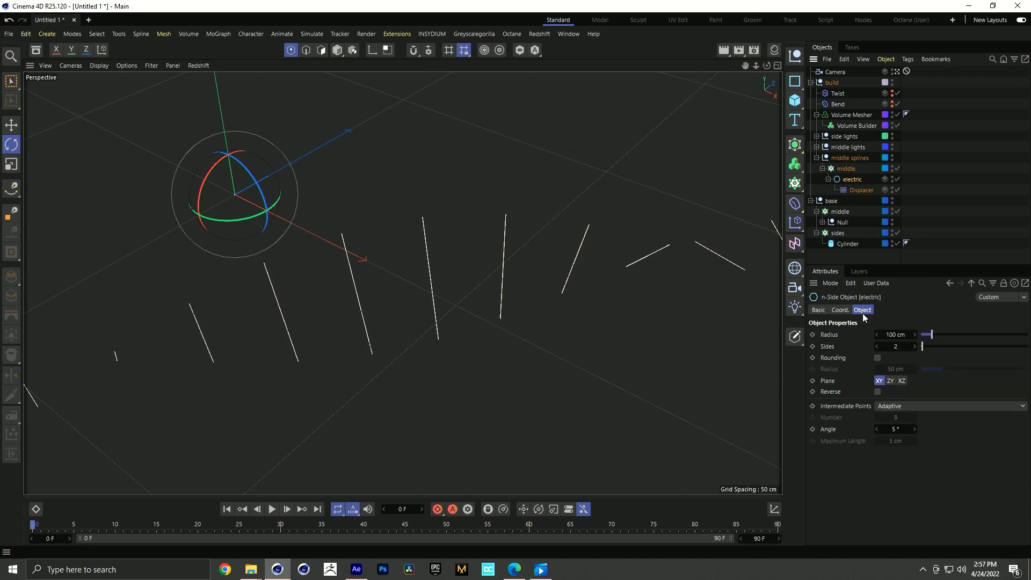
{"action": "left_click", "coordinate": [894, 407]}
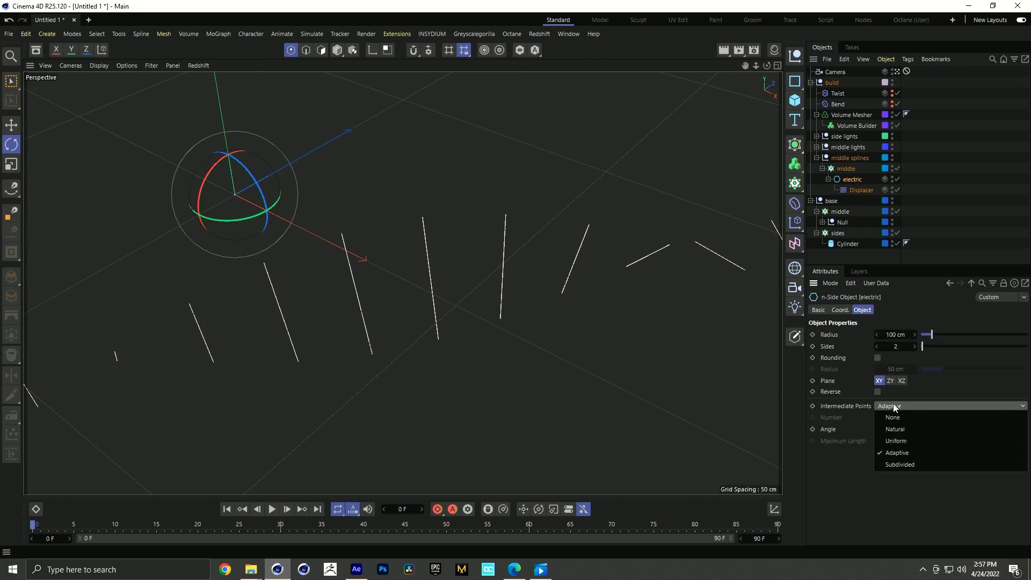
{"action": "left_click", "coordinate": [916, 427]}
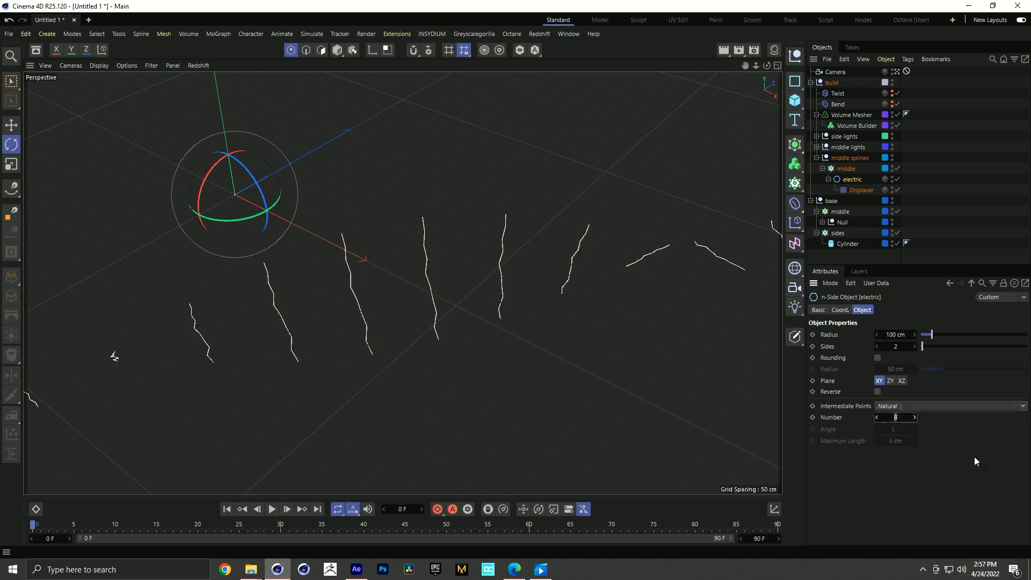
{"action": "type", "text": "96"}
{"action": "key", "text": "Return"}
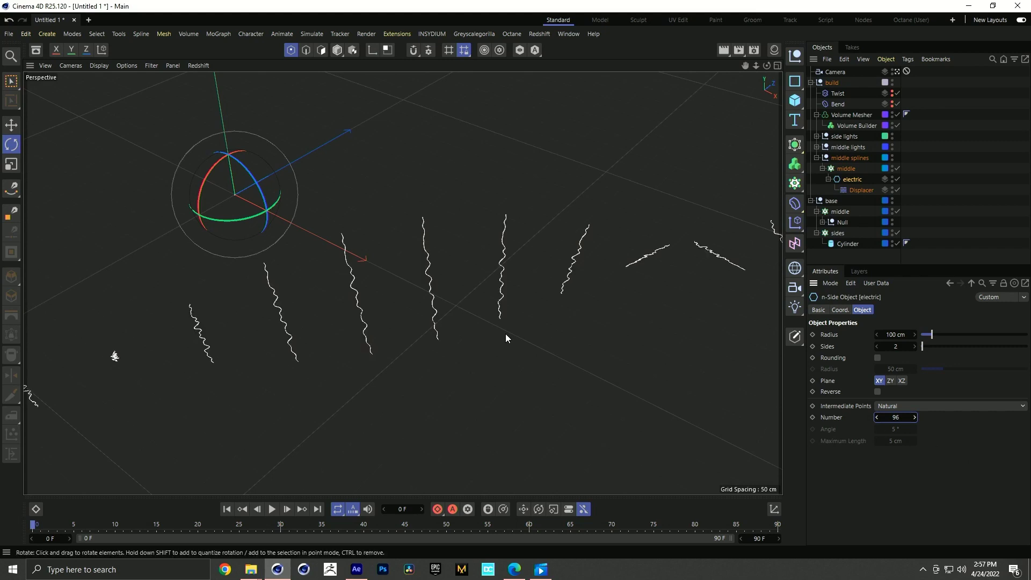
{"action": "scroll", "coordinate": [505, 322], "scroll_direction": "up", "scroll_amount": 6}
{"action": "left_click_drag", "start_coordinate": [457, 318], "coordinate": [386, 339], "text": "alt"}
{"action": "middle_click_drag", "start_coordinate": [434, 269], "coordinate": [401, 276], "text": "alt"}
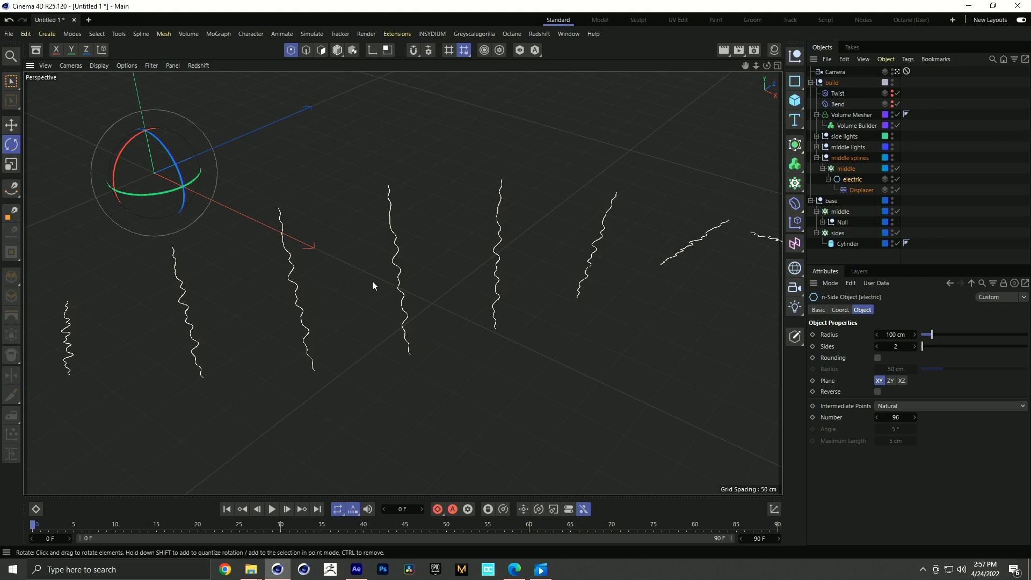
{"action": "left_click_drag", "start_coordinate": [373, 317], "coordinate": [447, 302], "text": "alt"}
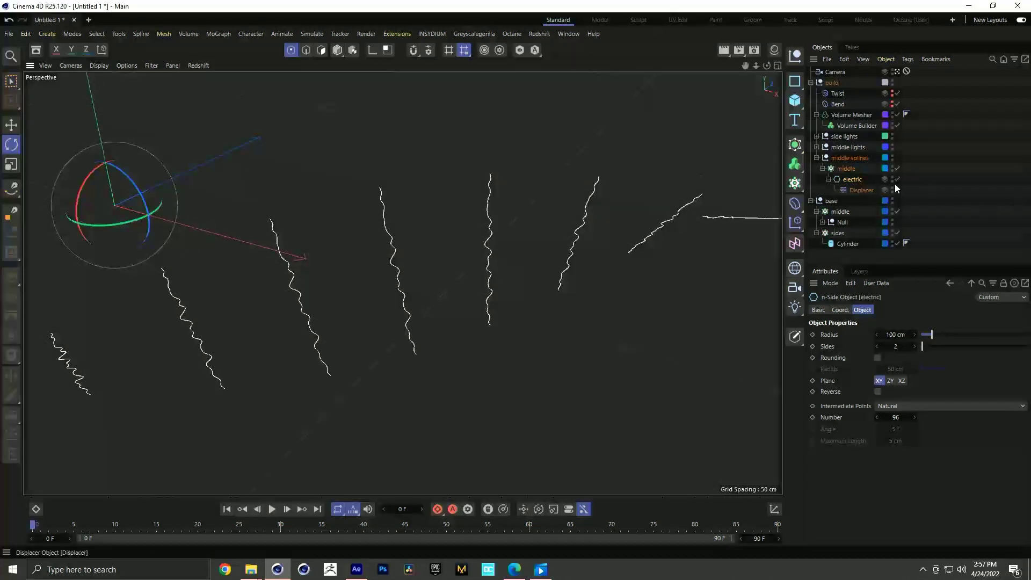
- Set the space of the Displacer's Noise shader to World
{"action": "left_click", "coordinate": [859, 189]}
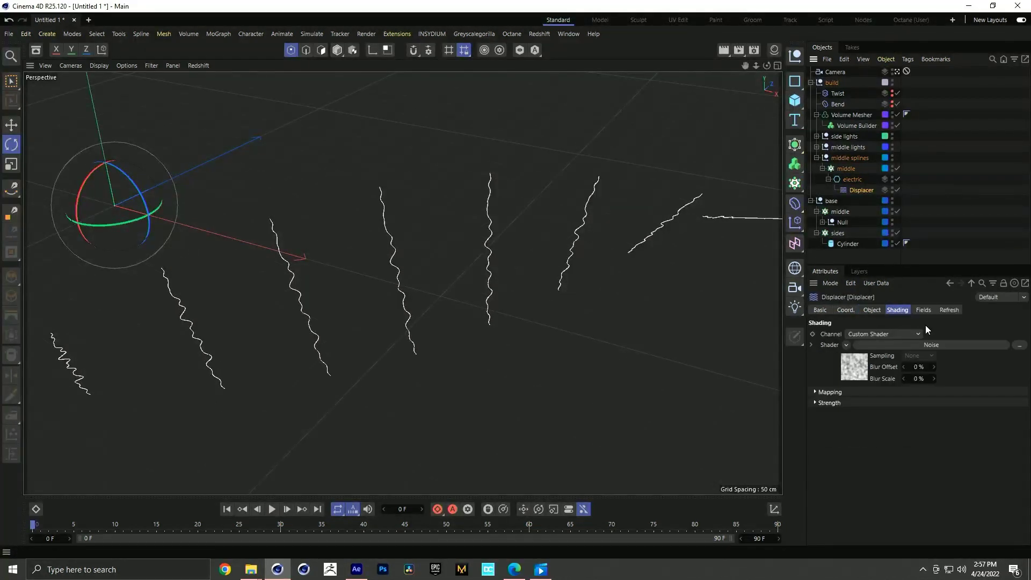
{"action": "left_click", "coordinate": [855, 362]}
{"action": "left_click", "coordinate": [912, 456]}
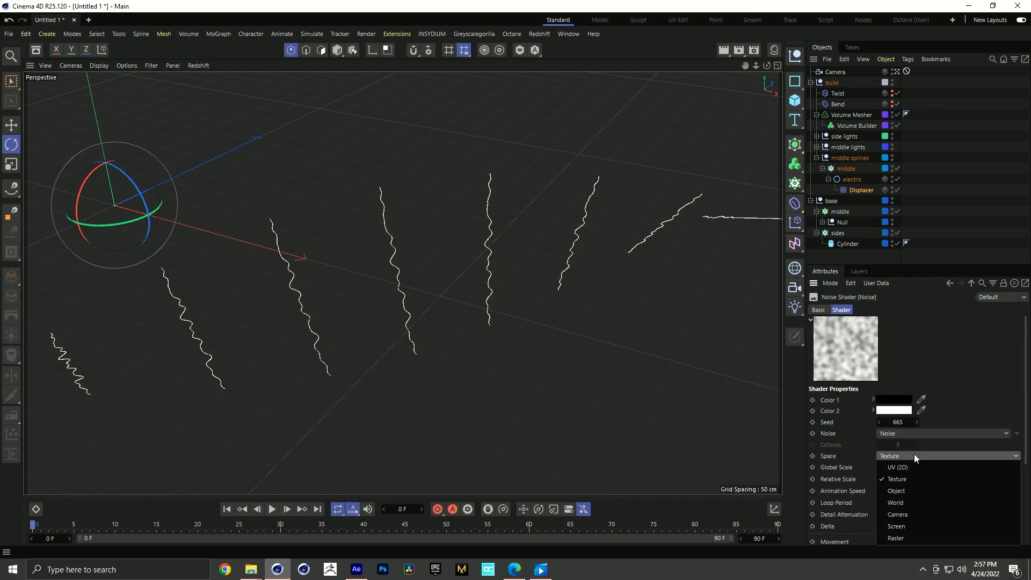
{"action": "left_click", "coordinate": [917, 492]}
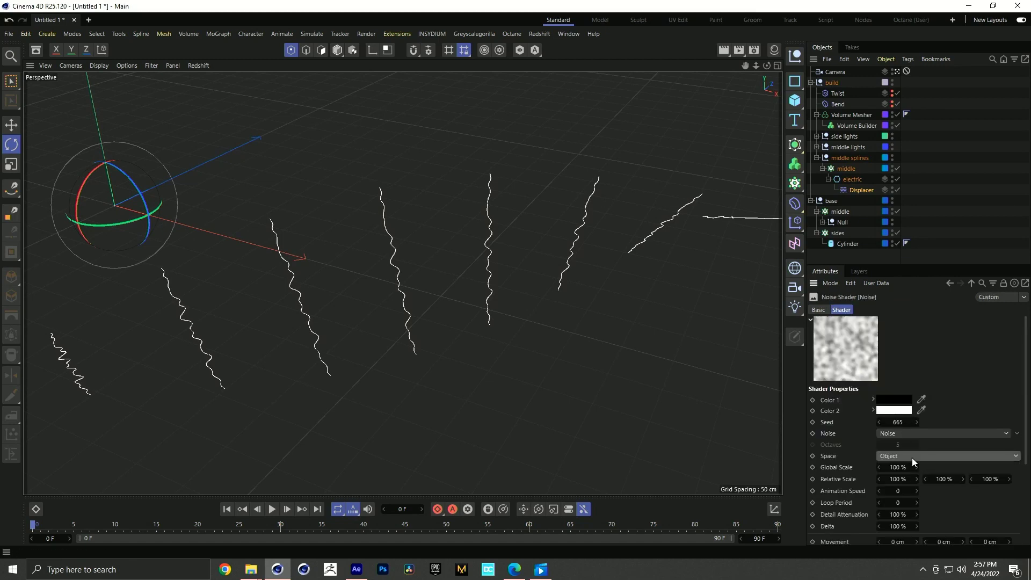
{"action": "left_click", "coordinate": [912, 457]}
{"action": "left_click", "coordinate": [910, 505]}
{"action": "mouse_move", "coordinate": [297, 342]}
{"action": "left_mouse_down", "text": "alt"}
{"action": "mouse_move", "coordinate": [337, 333]}
{"action": "mouse_move", "coordinate": [280, 330]}
{"action": "mouse_move", "coordinate": [290, 373]}
{"action": "mouse_move", "coordinate": [359, 340]}
{"action": "mouse_move", "coordinate": [314, 338]}
{"action": "left_mouse_up", "text": "alt"}
- Check the reference image and duplicate the middle cloner inside the middle splines group
{"action": "left_click", "coordinate": [822, 168]}
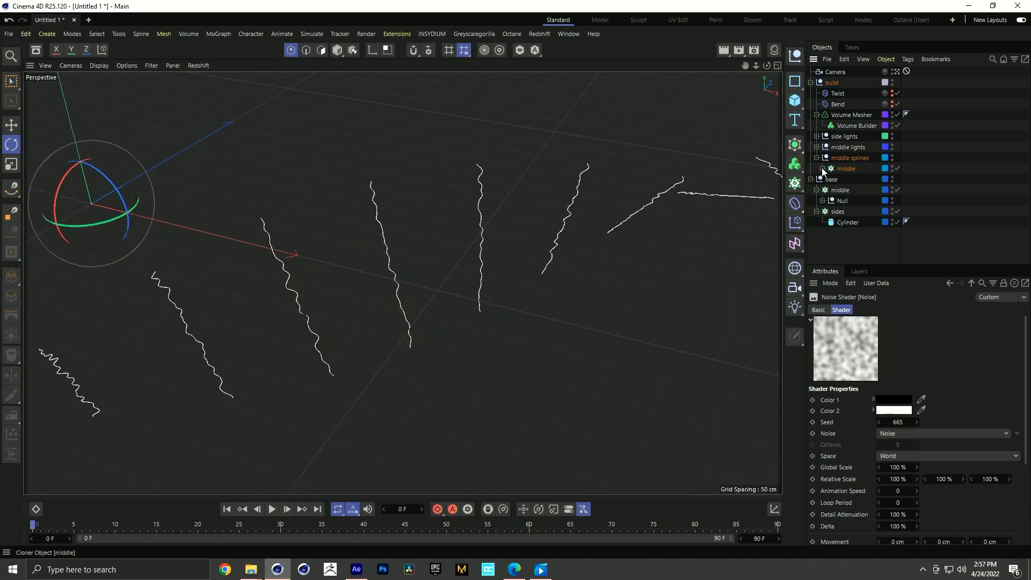
{"action": "key", "text": "alt+Tab"}
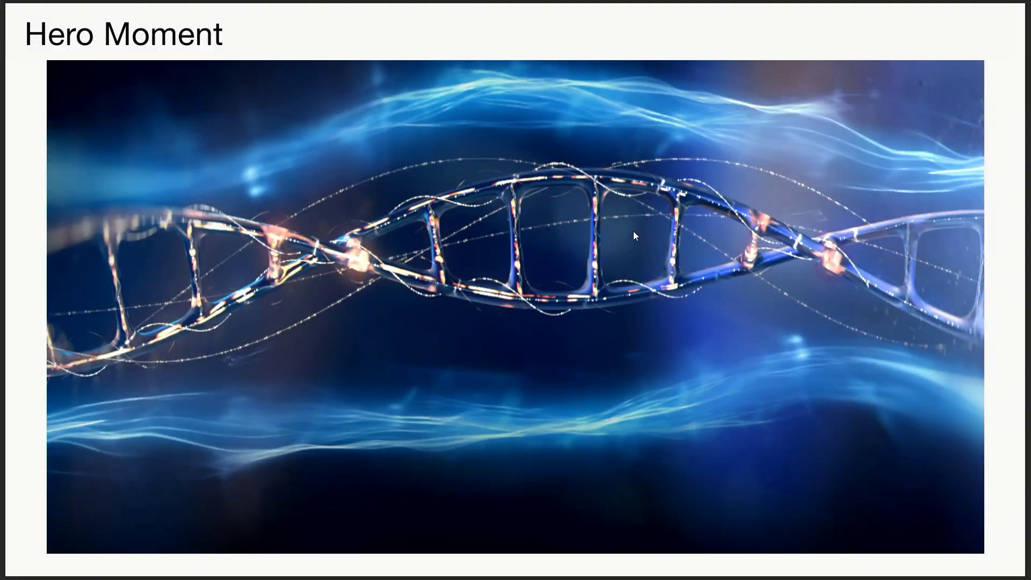
{"action": "key", "text": "alt+Tab"}
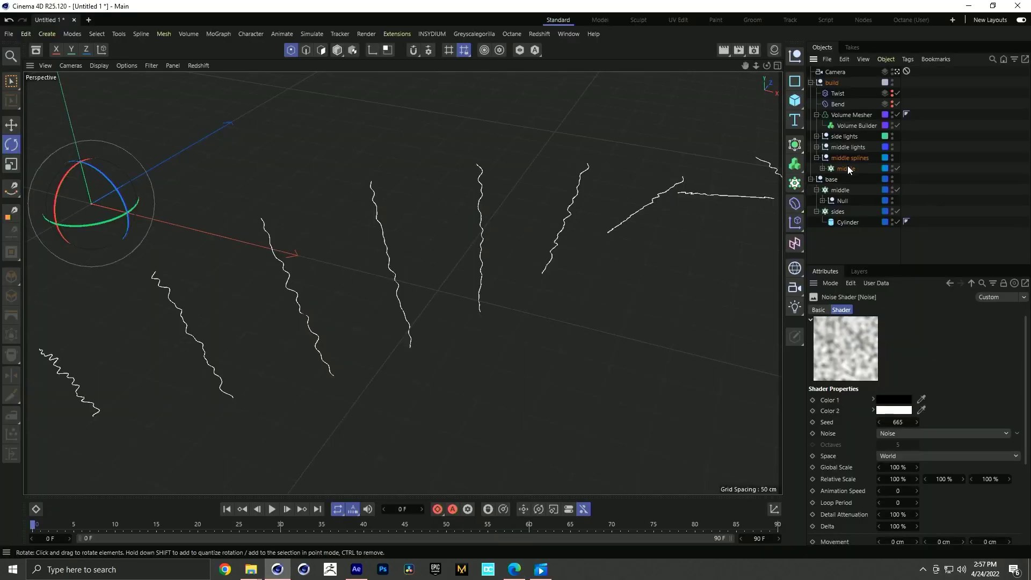
{"action": "left_click", "coordinate": [840, 168]}
{"action": "left_click_drag", "start_coordinate": [846, 168], "coordinate": [846, 164], "text": "ctrl"}
- Set the Noise shader seed to 664 on the duplicated cloner's Displacer
{"action": "left_click", "coordinate": [821, 168]}
{"action": "left_click", "coordinate": [856, 191]}
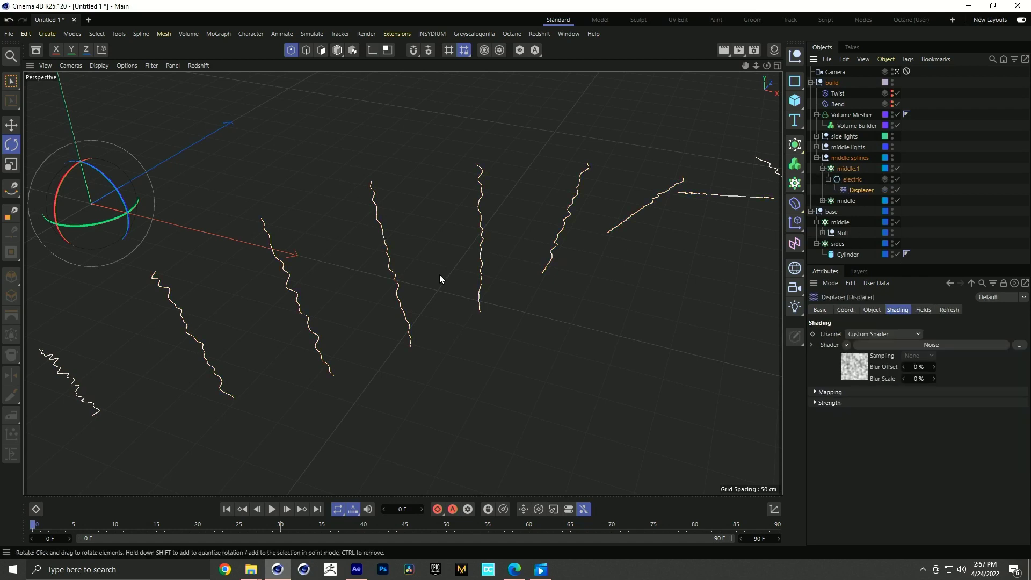
{"action": "left_click", "coordinate": [859, 368]}
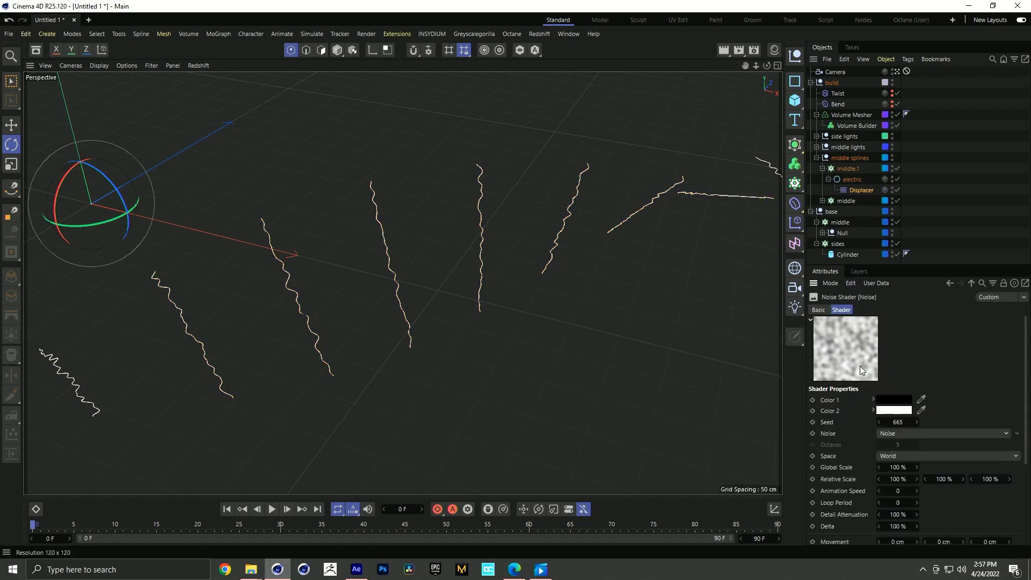
{"action": "left_click", "coordinate": [880, 423]}
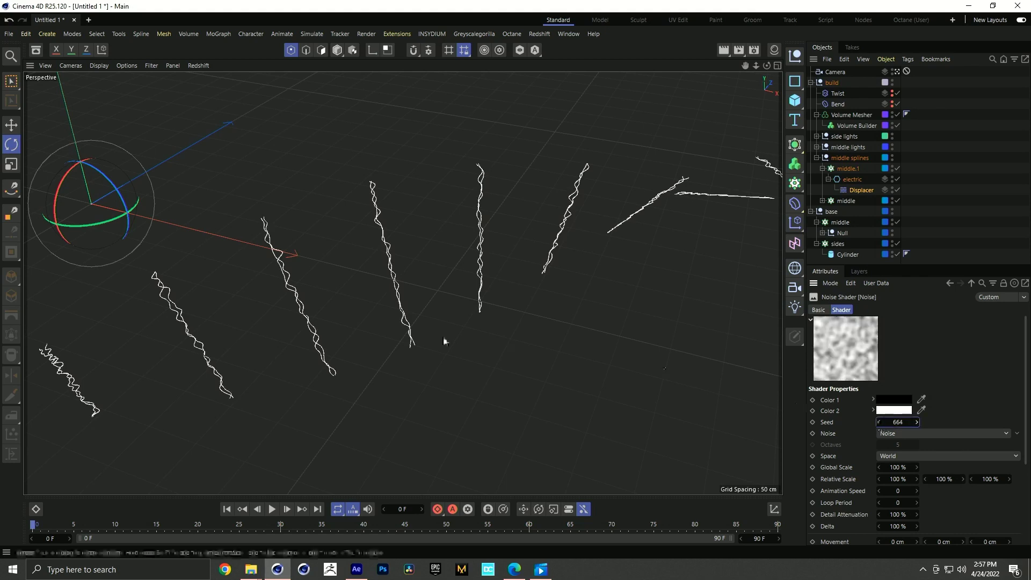
{"action": "scroll", "coordinate": [414, 295], "scroll_direction": "up", "scroll_amount": 6}
{"action": "left_click_drag", "start_coordinate": [414, 304], "coordinate": [591, 325], "text": "alt"}
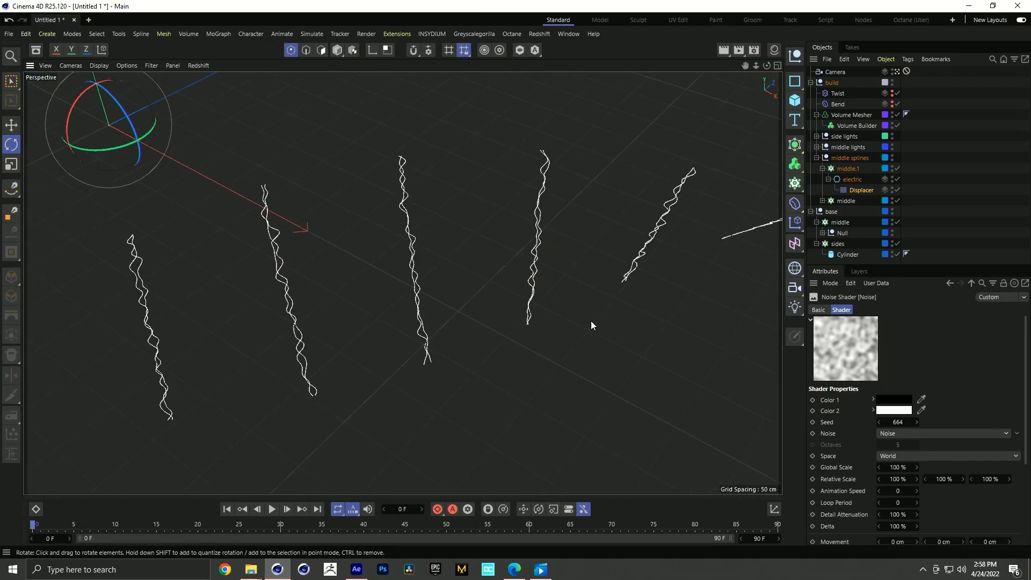
- Set the height of both electric spline Displacers to 5 cm
{"action": "left_click", "coordinate": [821, 200]}
{"action": "left_click", "coordinate": [862, 192]}
{"action": "left_click", "coordinate": [861, 222], "text": "ctrl"}
{"action": "left_click", "coordinate": [870, 311]}
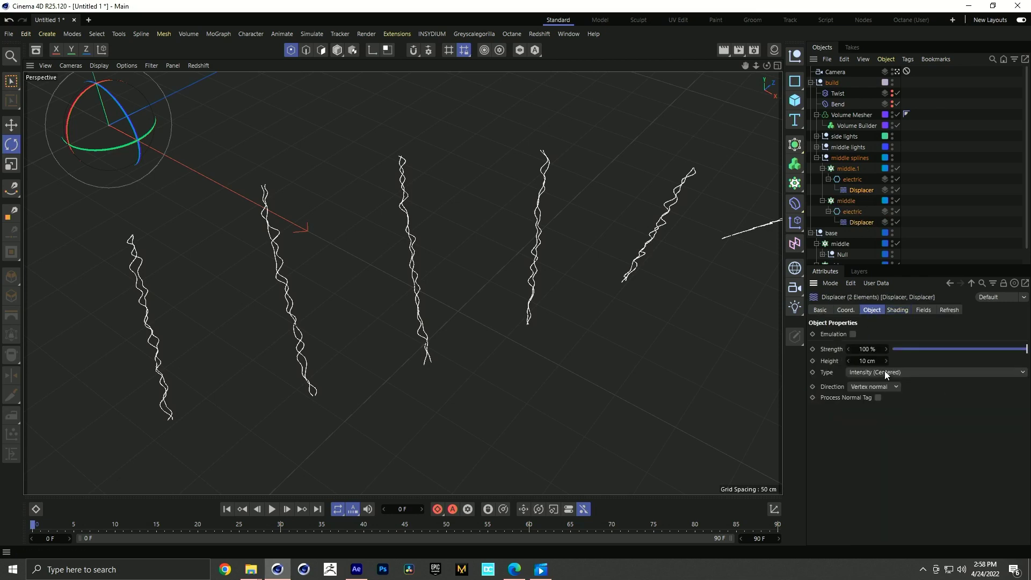
{"action": "double_click", "coordinate": [867, 360]}
{"action": "type", "text": "5"}
{"action": "key", "text": "Return"}
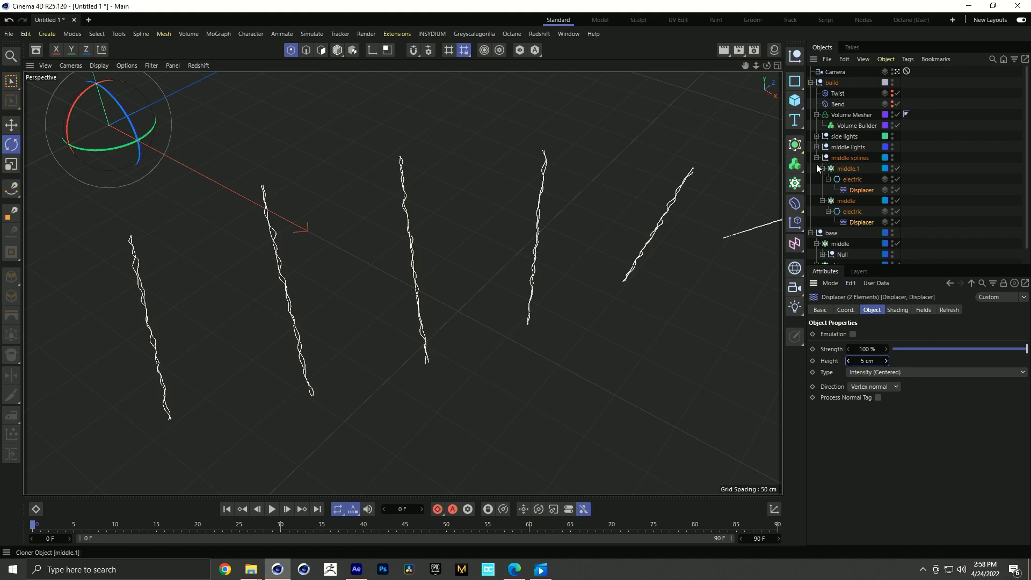
- Check the reference image and show the Volume Mesher, side lights and middle lights layers in the viewport again
{"action": "key", "text": "alt+Tab"}
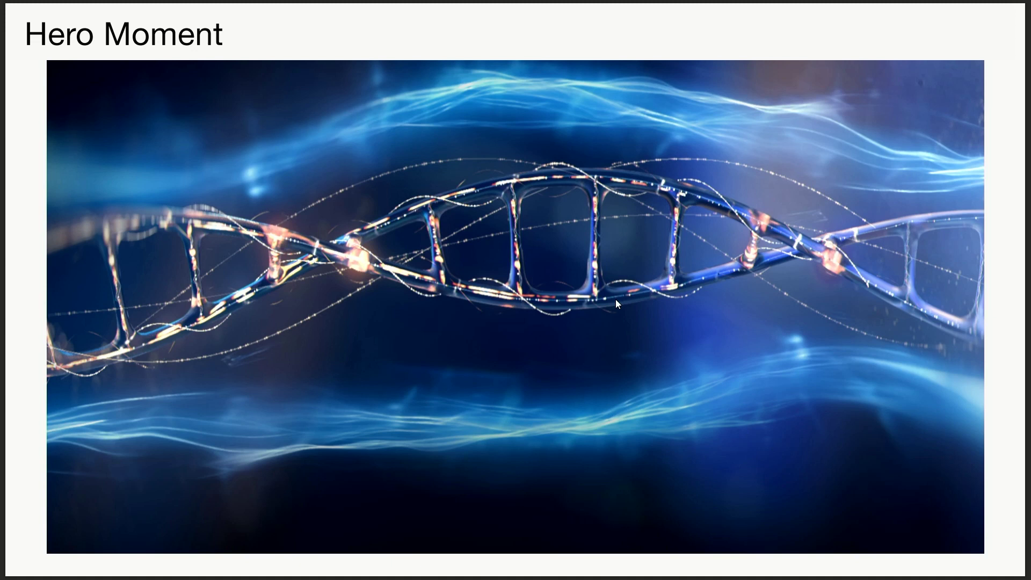
{"action": "key", "text": "alt+Tab"}
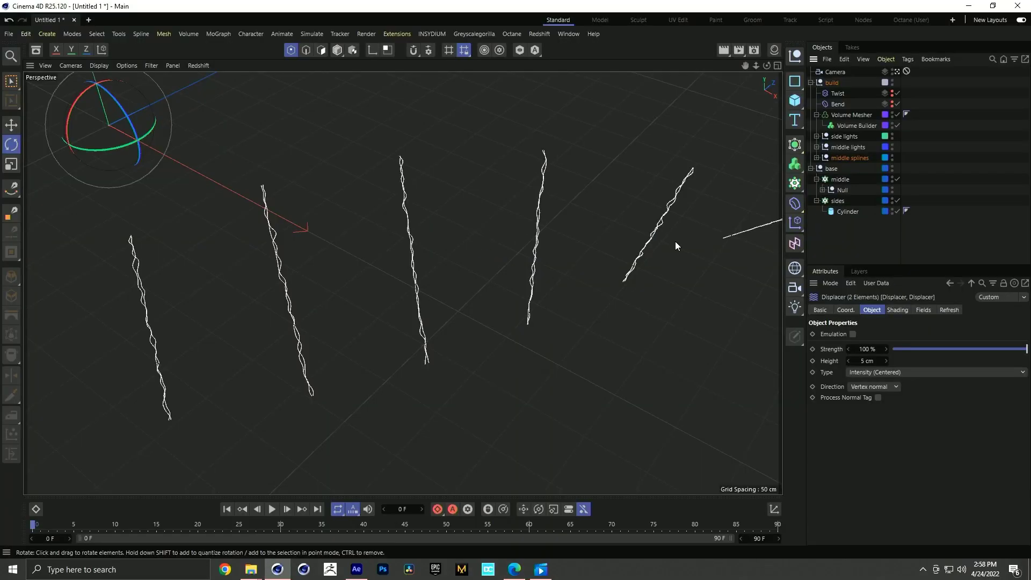
{"action": "left_click", "coordinate": [859, 271]}
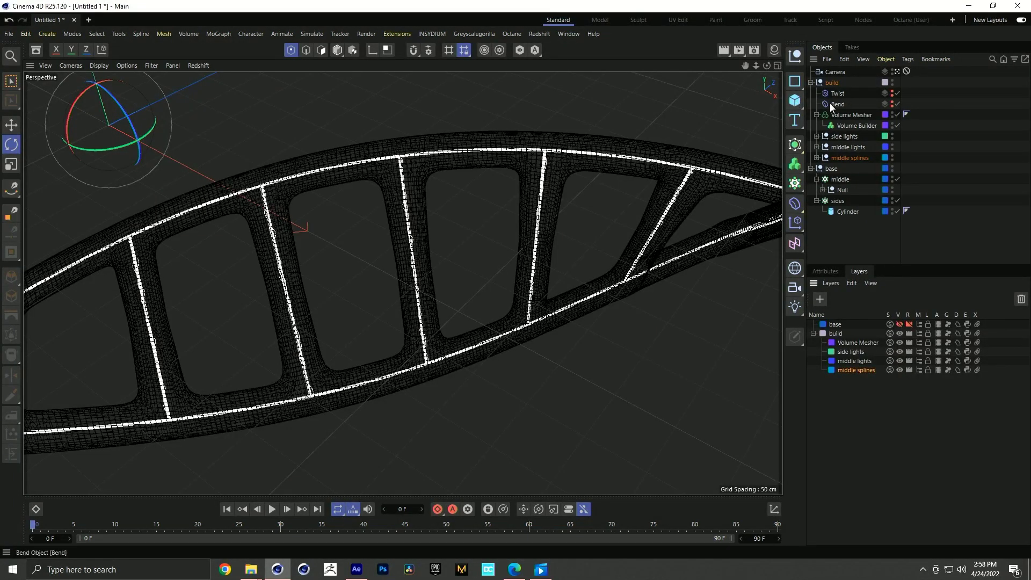
- Open the Material Manager and undock it as a floating window
{"action": "left_click", "coordinate": [563, 37]}
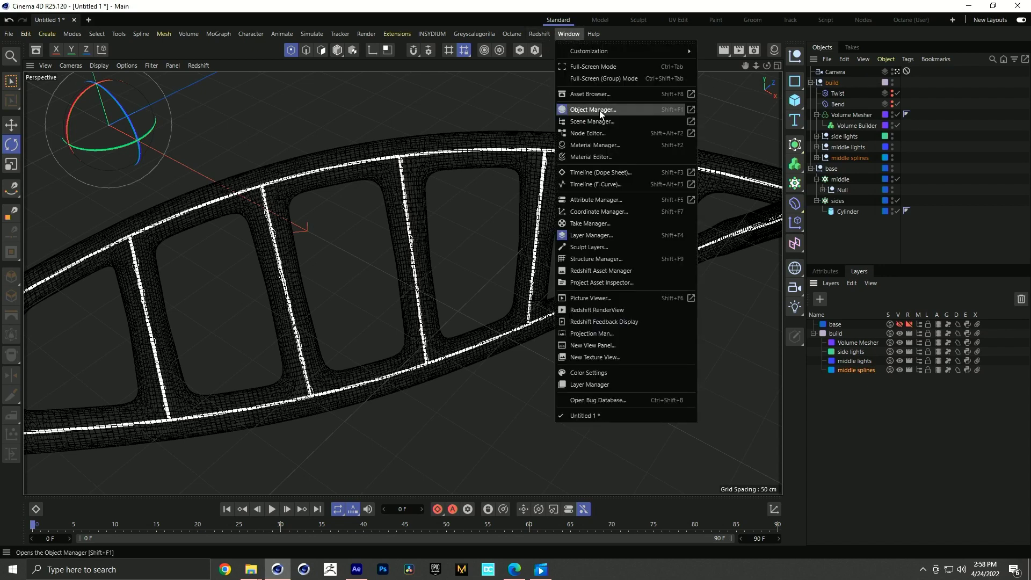
{"action": "left_click", "coordinate": [608, 145]}
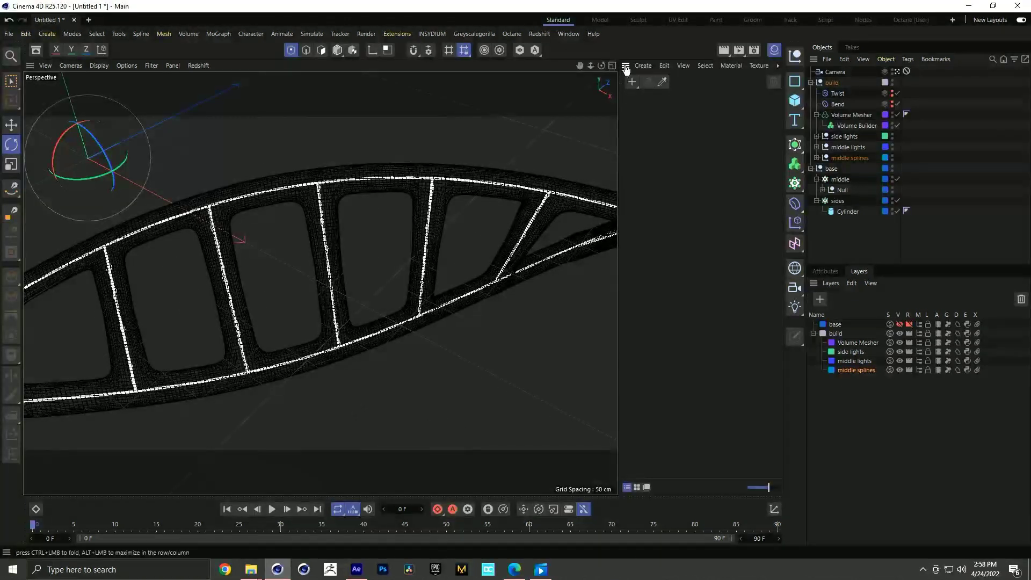
{"action": "left_click", "coordinate": [216, 500]}
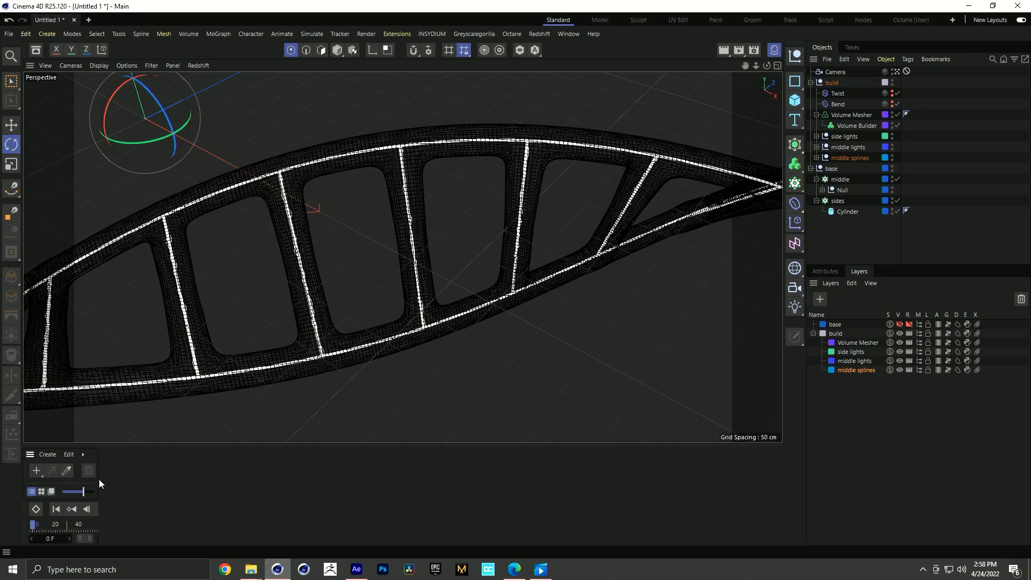
{"action": "left_click", "coordinate": [32, 456]}
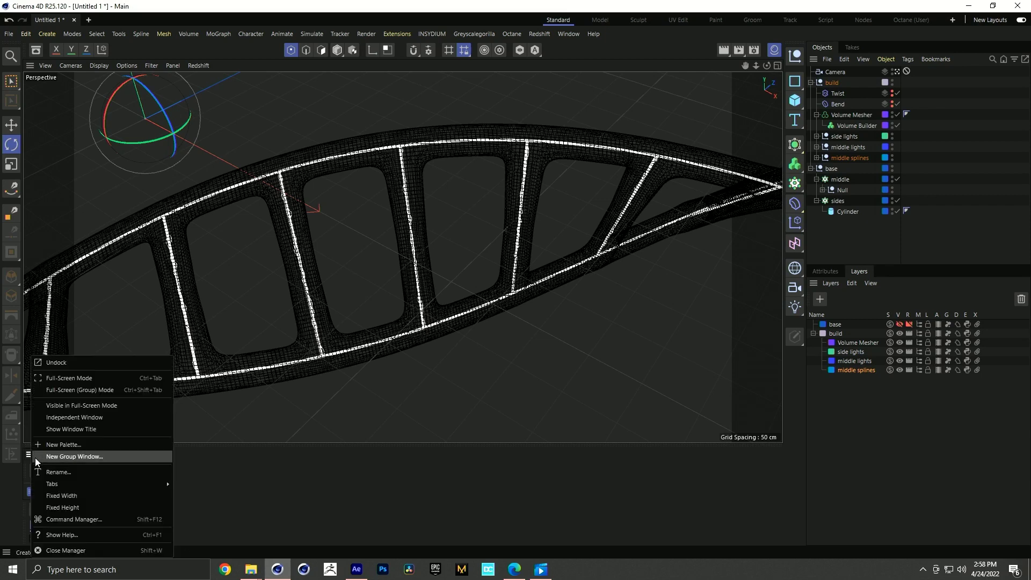
{"action": "left_click", "coordinate": [85, 363]}
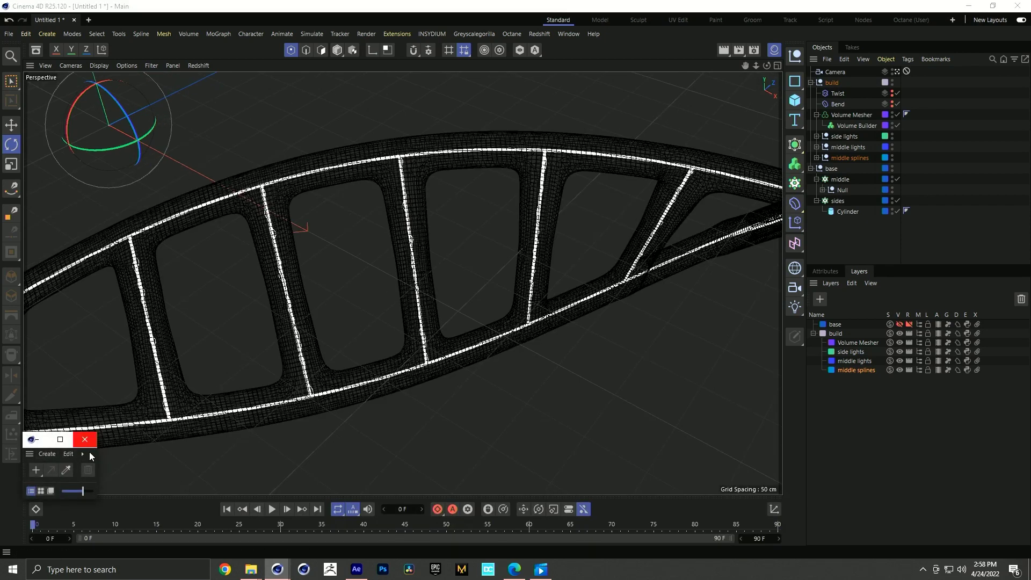
- Dock the Material Manager across the full width below the timeline and adjust its height
{"action": "left_click_drag", "start_coordinate": [97, 497], "coordinate": [324, 496]}
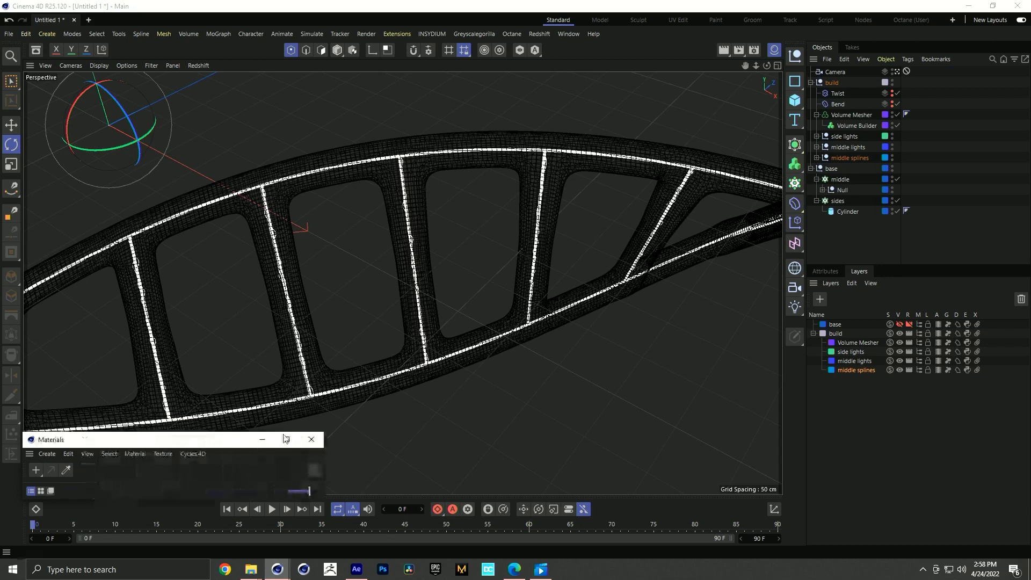
{"action": "left_click_drag", "start_coordinate": [230, 432], "coordinate": [366, 365]}
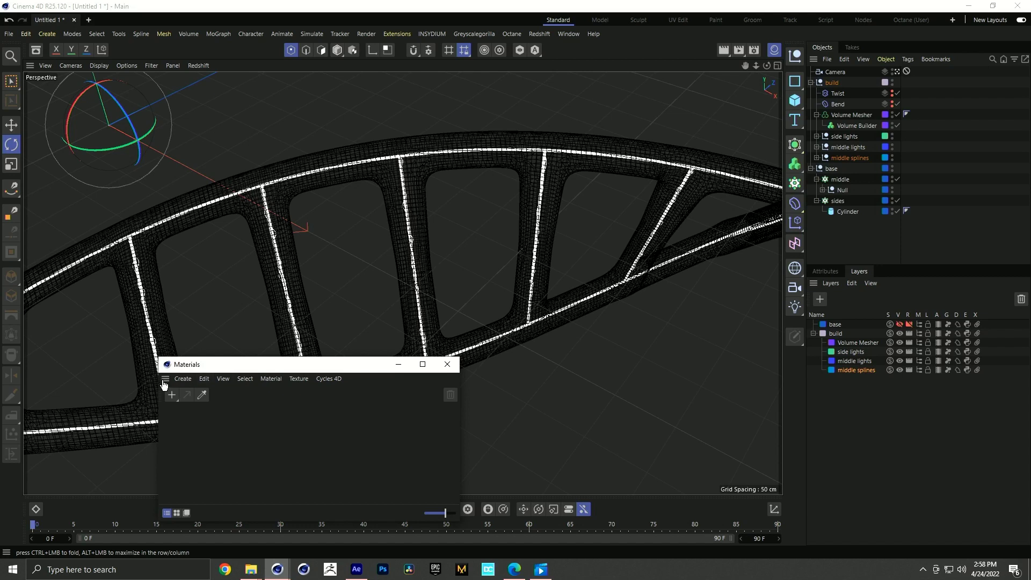
{"action": "left_click_drag", "start_coordinate": [189, 533], "coordinate": [194, 527]}
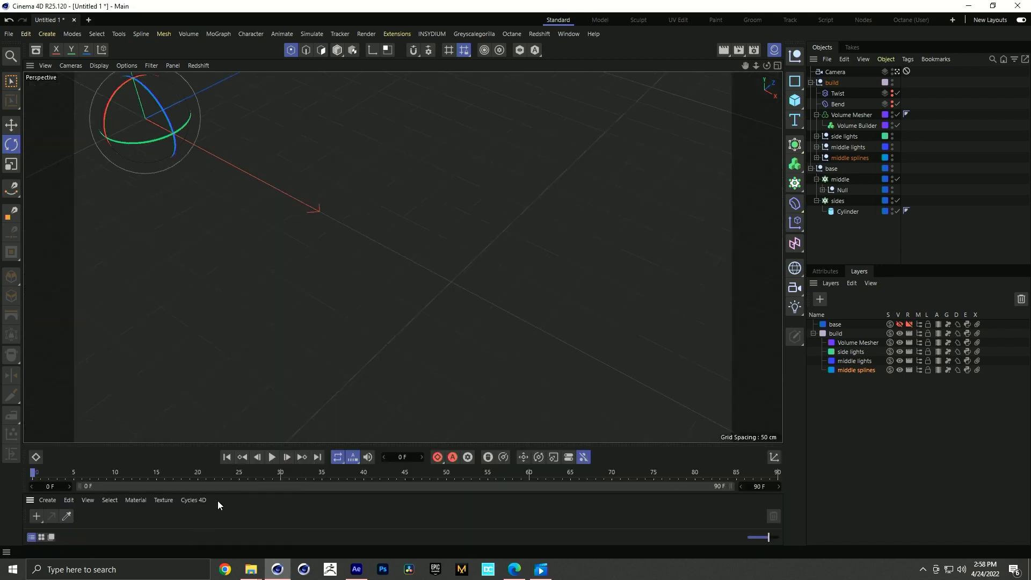
{"action": "left_click_drag", "start_coordinate": [165, 443], "coordinate": [172, 377]}
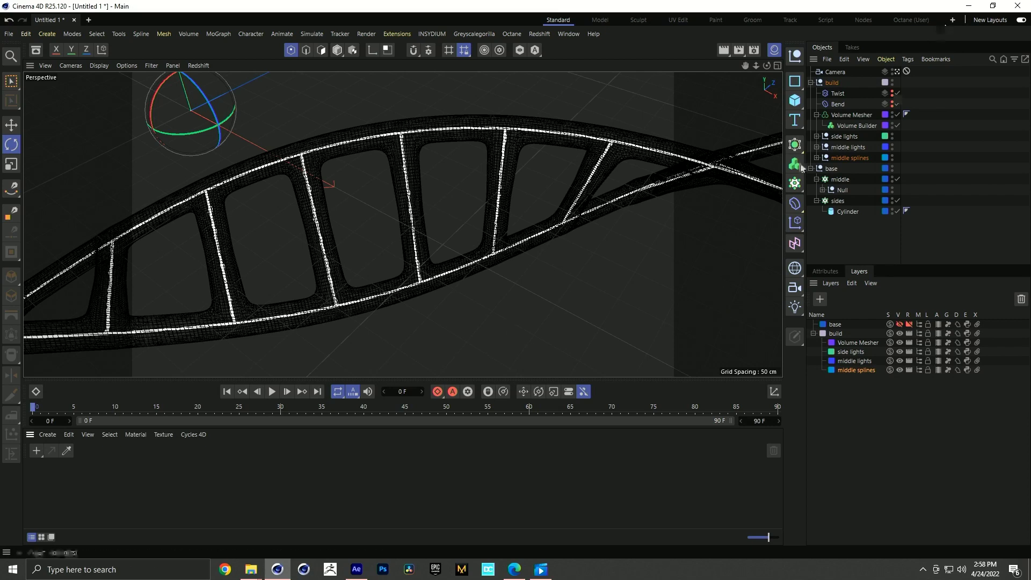
{"action": "left_click_drag", "start_coordinate": [467, 380], "coordinate": [467, 406]}
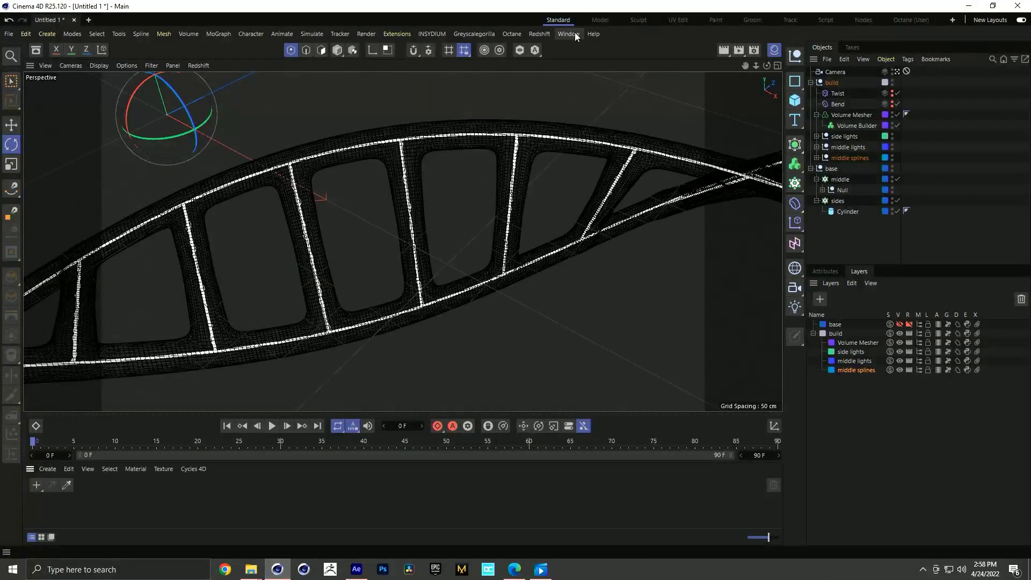
- Open the Redshift RenderView and dock it beside the perspective viewport
{"action": "left_click", "coordinate": [570, 34]}
{"action": "mouse_move", "coordinate": [543, 35]}
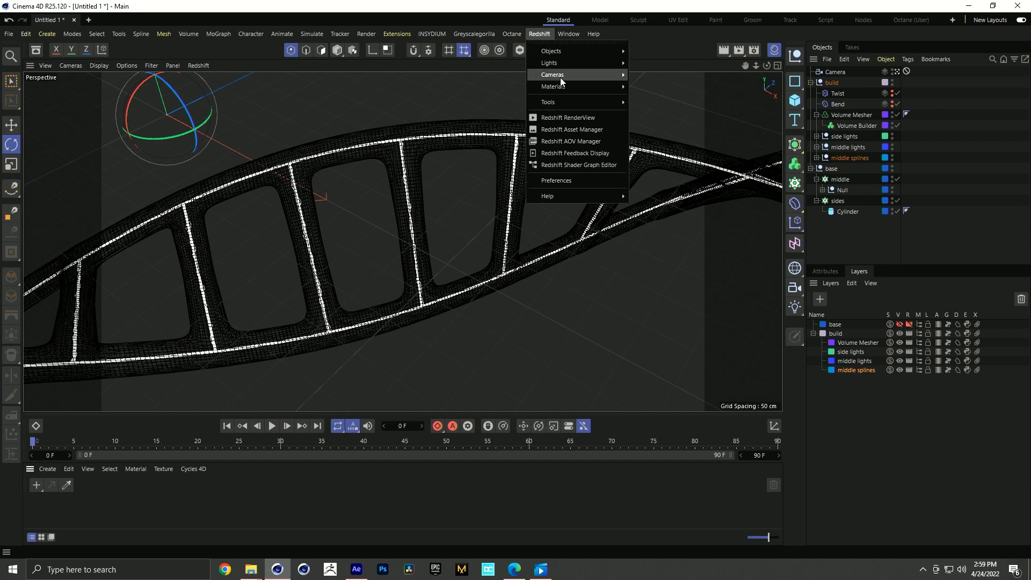
{"action": "left_click", "coordinate": [583, 134]}
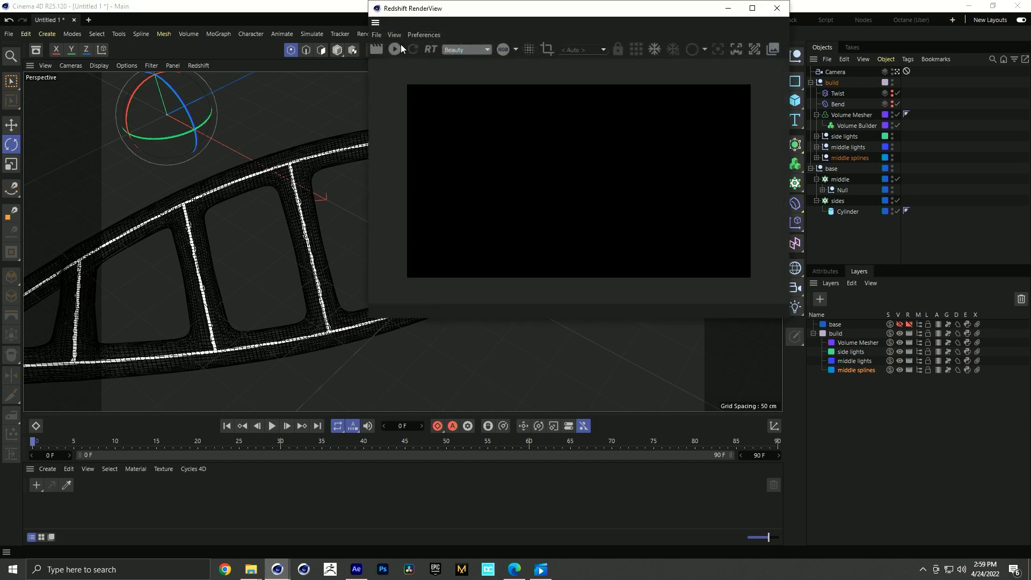
{"action": "left_click_drag", "start_coordinate": [376, 23], "coordinate": [769, 224]}
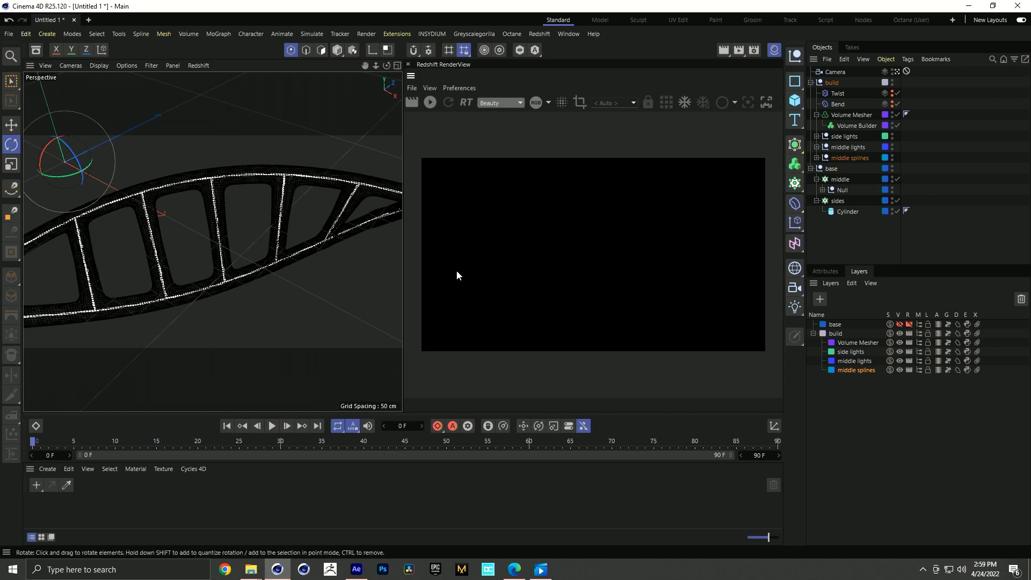
- Start the live Redshift render and show the viewport through the scene camera with shaded display
{"action": "left_click", "coordinate": [430, 102]}
{"action": "left_click", "coordinate": [397, 65]}
{"action": "left_click", "coordinate": [207, 65]}
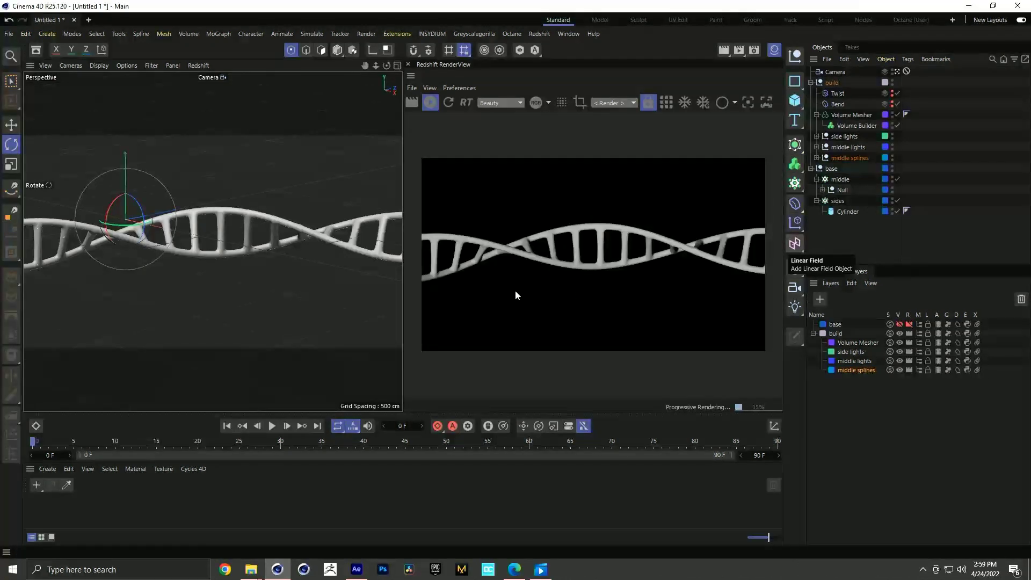
- Create a new Redshift Material and show the materials as thumbnails instead of a list
{"action": "left_click", "coordinate": [46, 469]}
{"action": "mouse_move", "coordinate": [88, 404]}
{"action": "mouse_move", "coordinate": [167, 405]}
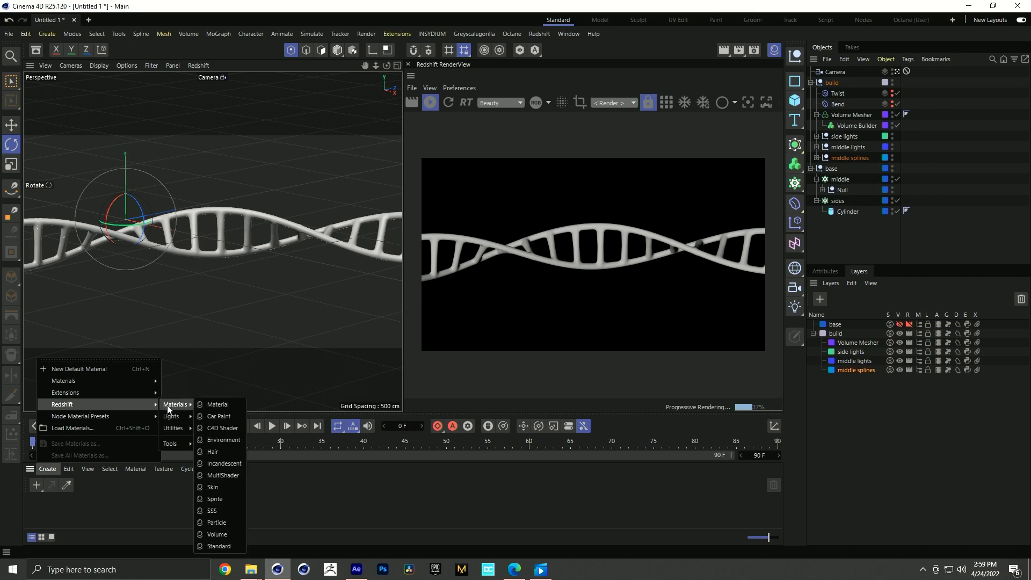
{"action": "left_click", "coordinate": [216, 404]}
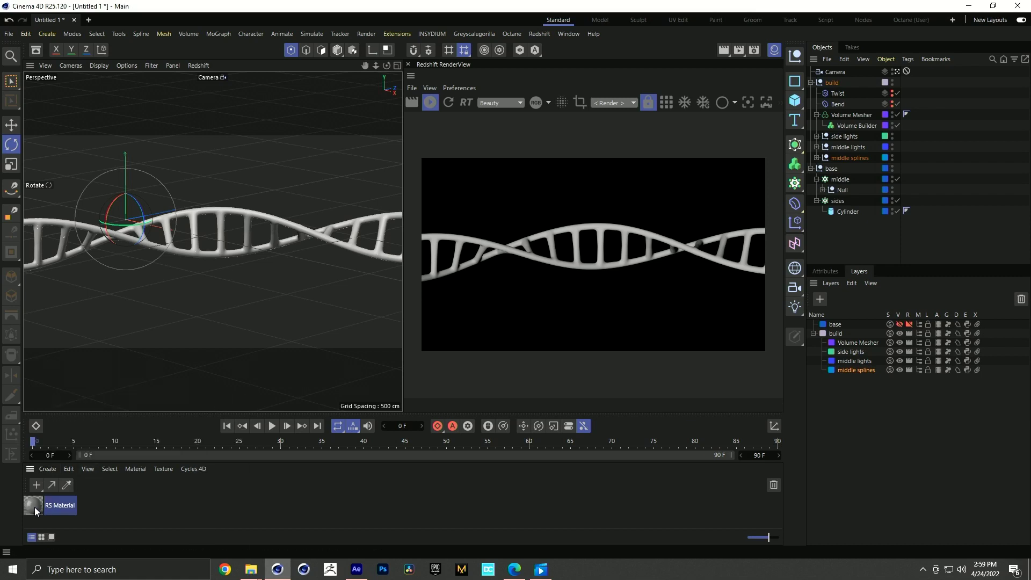
{"action": "left_click", "coordinate": [86, 469]}
{"action": "mouse_move", "coordinate": [108, 468]}
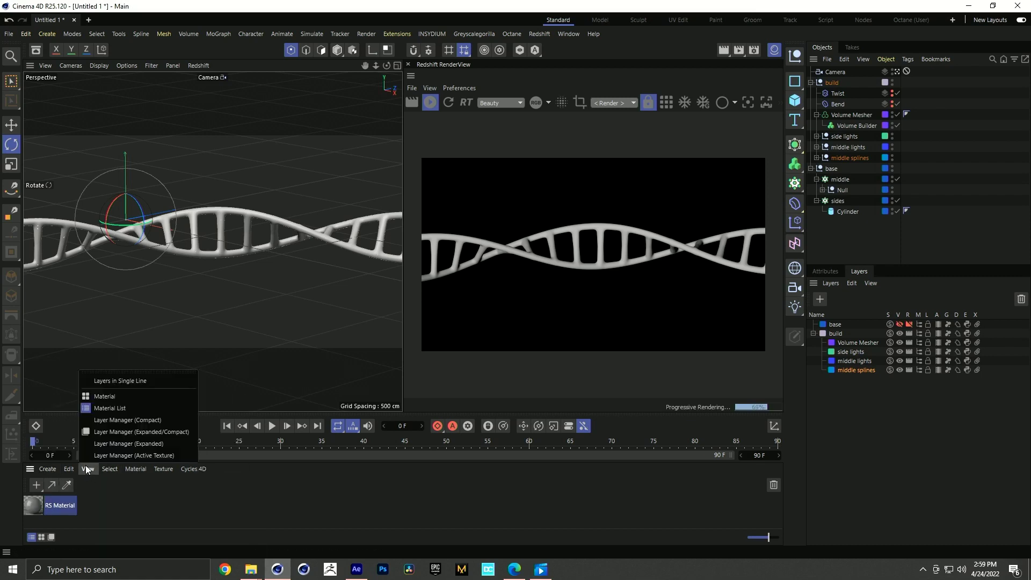
{"action": "left_click", "coordinate": [96, 396]}
- Assign the new Redshift material to the Volume Mesher and open its shader graph
{"action": "left_click_drag", "start_coordinate": [37, 513], "coordinate": [861, 175]}
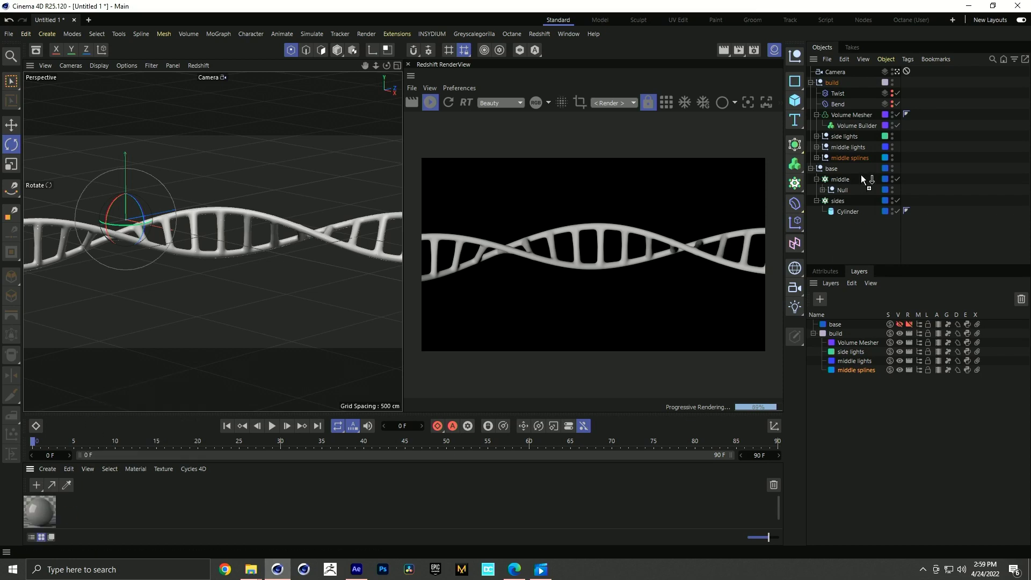
{"action": "left_click_drag", "start_coordinate": [853, 118], "coordinate": [870, 120]}
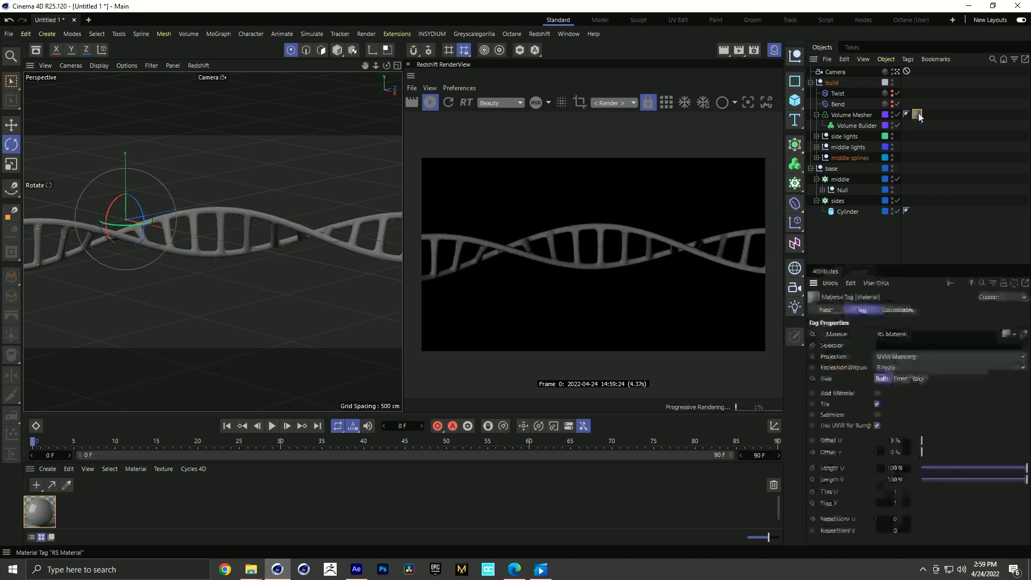
{"action": "left_click", "coordinate": [893, 400]}
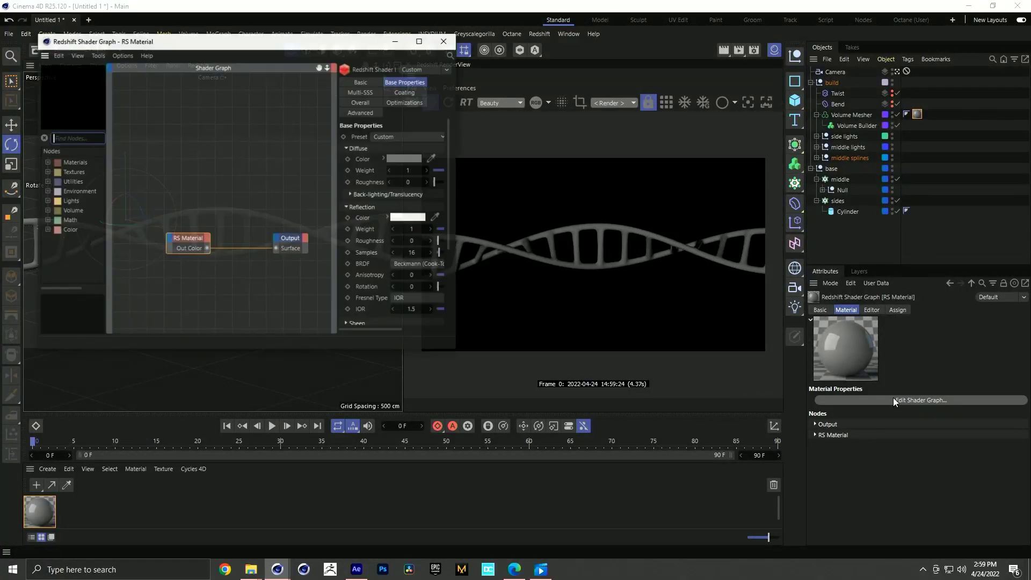
{"action": "left_click", "coordinate": [157, 196]}
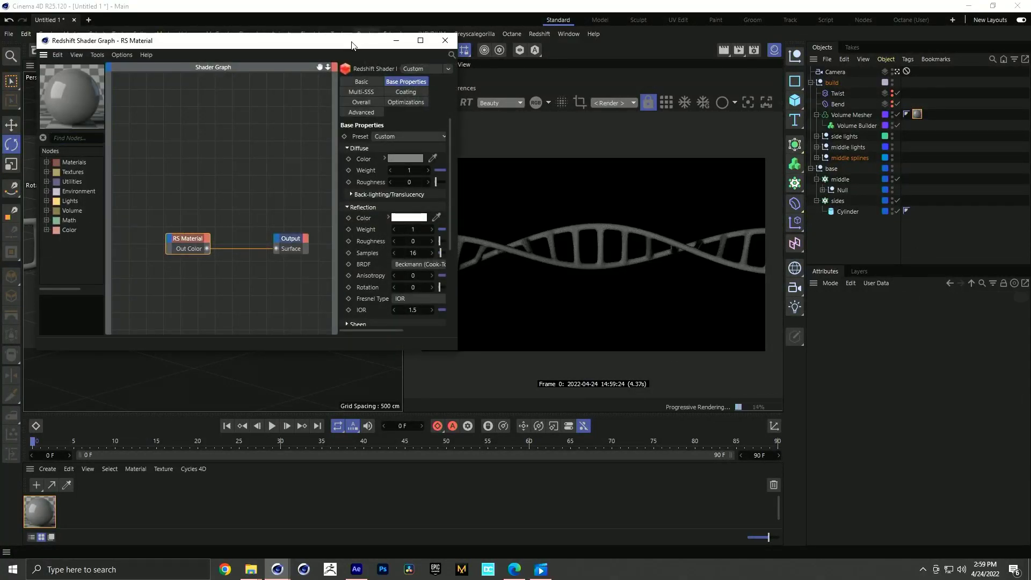
{"action": "left_click_drag", "start_coordinate": [352, 41], "coordinate": [294, 69]}
{"action": "left_click_drag", "start_coordinate": [132, 269], "coordinate": [159, 252]}
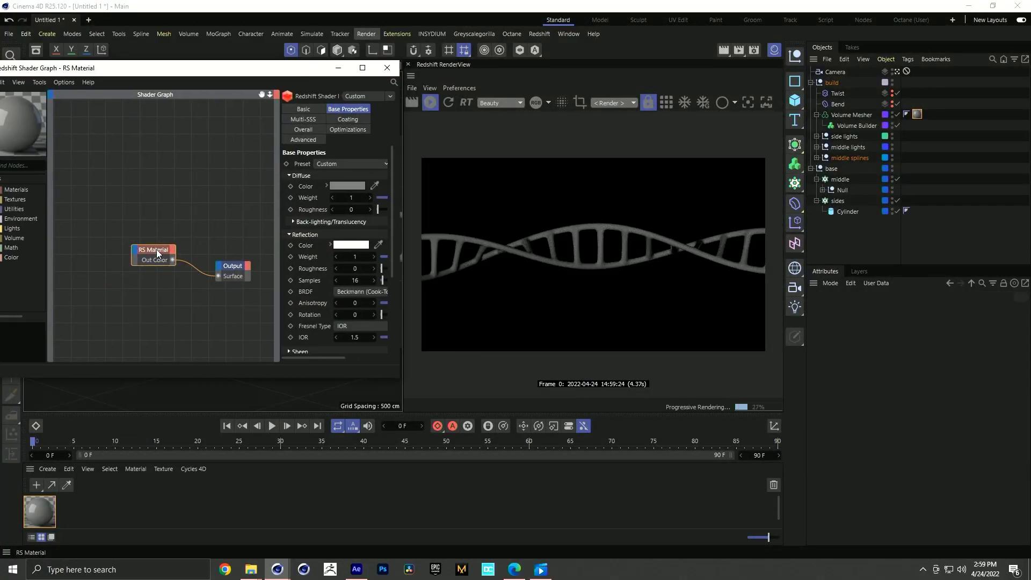
- Apply the Glass preset to the RS Material node and set its reflection roughness to 0.4
{"action": "left_click", "coordinate": [332, 163]}
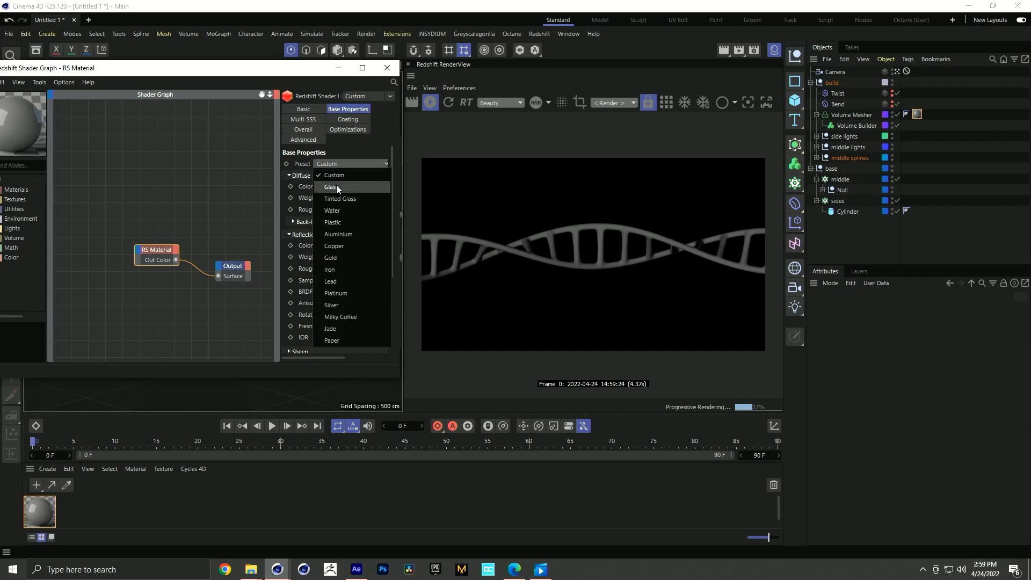
{"action": "left_click", "coordinate": [331, 186]}
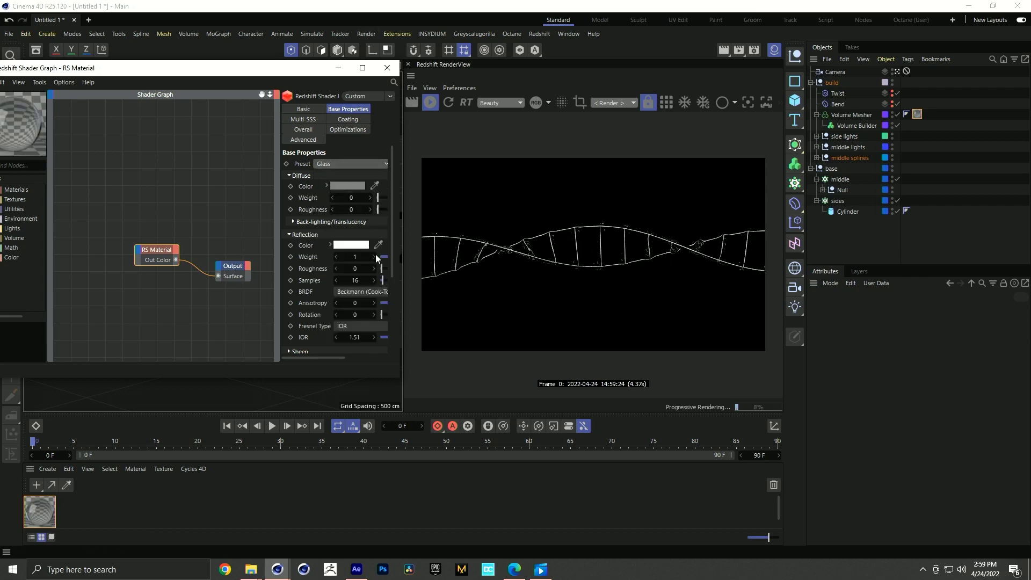
{"action": "left_click_drag", "start_coordinate": [400, 262], "coordinate": [425, 262]}
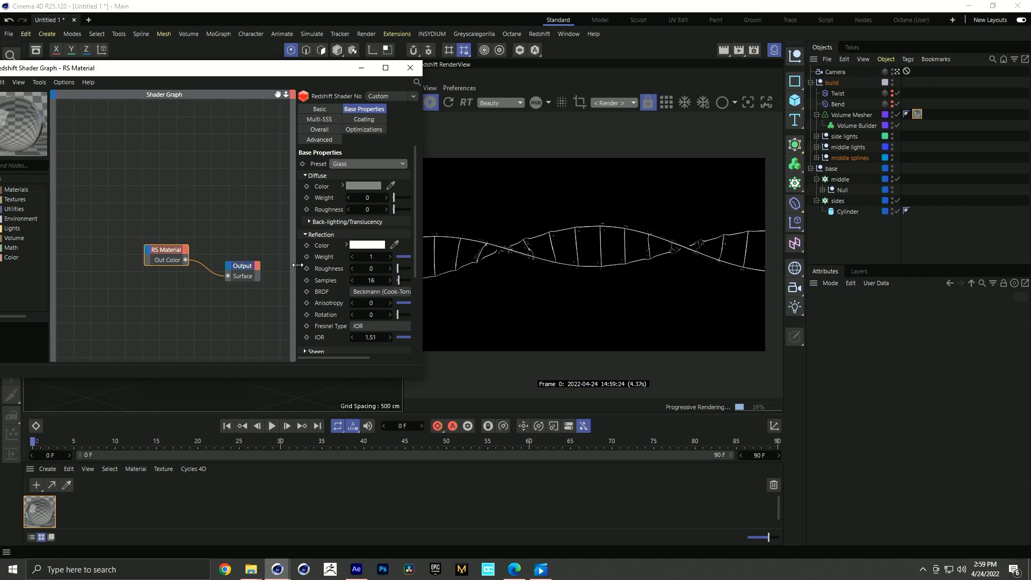
{"action": "left_click_drag", "start_coordinate": [297, 265], "coordinate": [231, 275]}
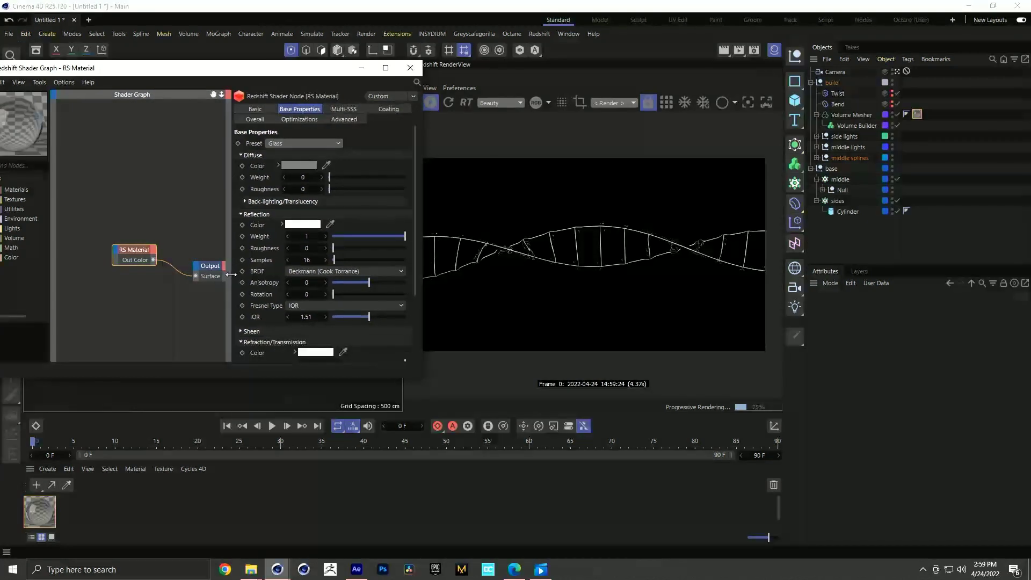
{"action": "left_click", "coordinate": [309, 247]}
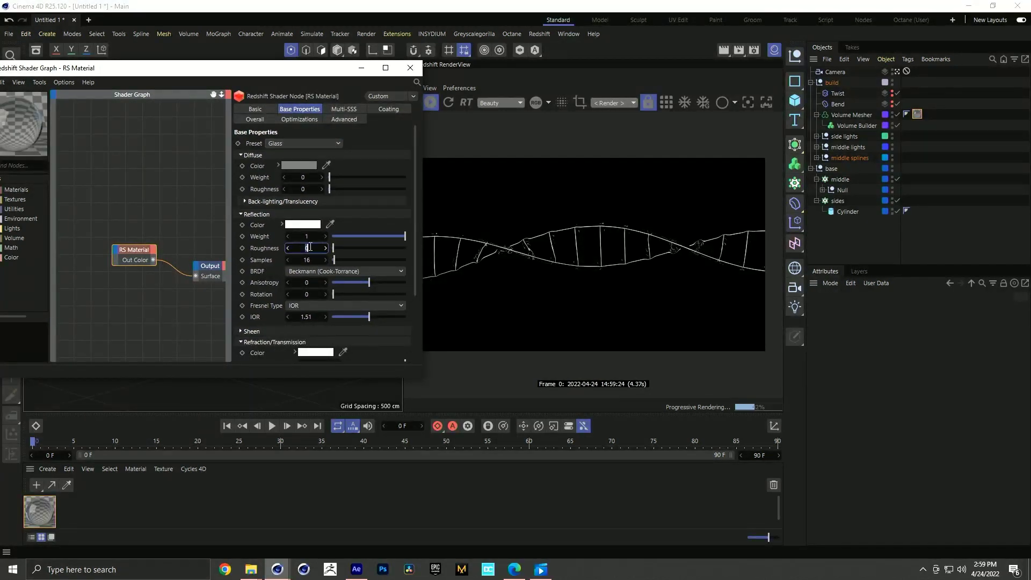
{"action": "type", "text": ".4"}
{"action": "key", "text": "Return"}
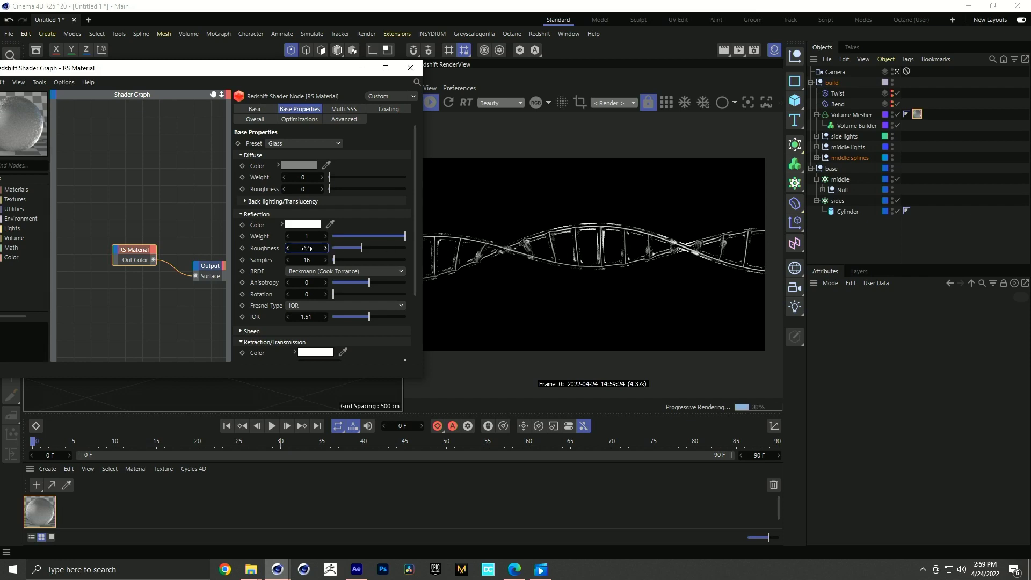
- Set the glass material's reflection IOR to 1.25, trying 1.815 for comparison
{"action": "left_click_drag", "start_coordinate": [417, 235], "coordinate": [417, 246]}
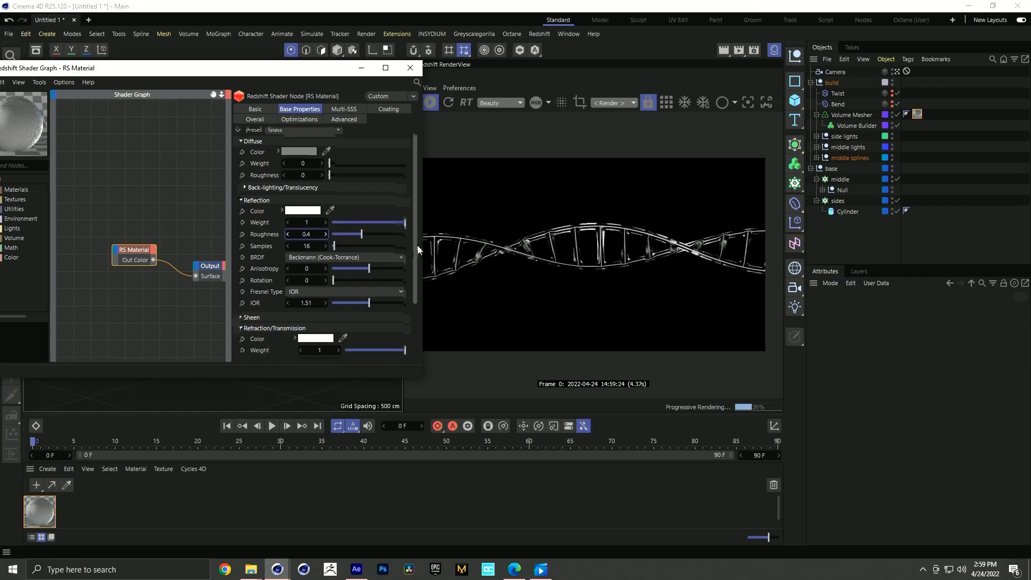
{"action": "left_click", "coordinate": [309, 303]}
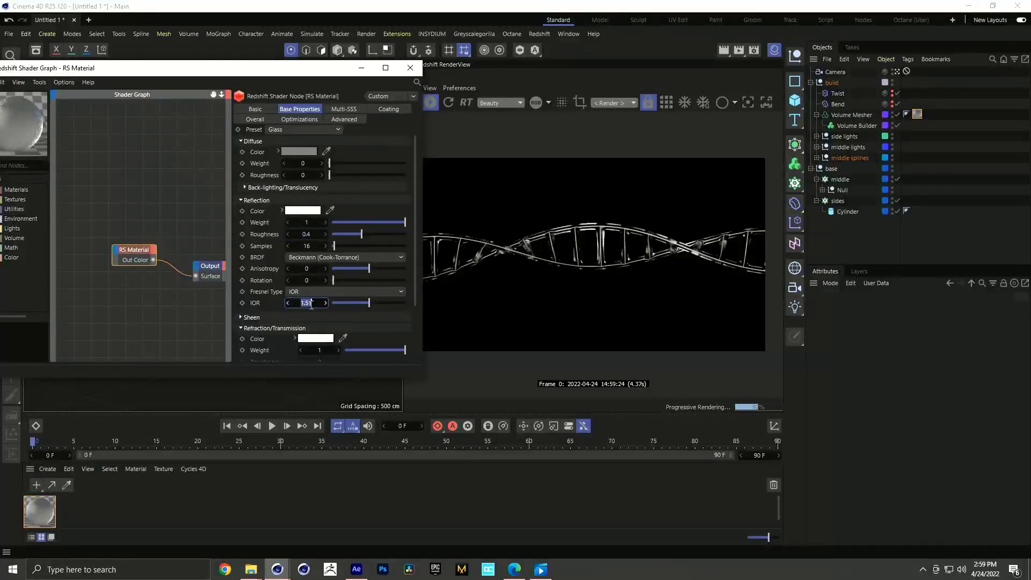
{"action": "type", "text": "1.25"}
{"action": "key", "text": "Return"}
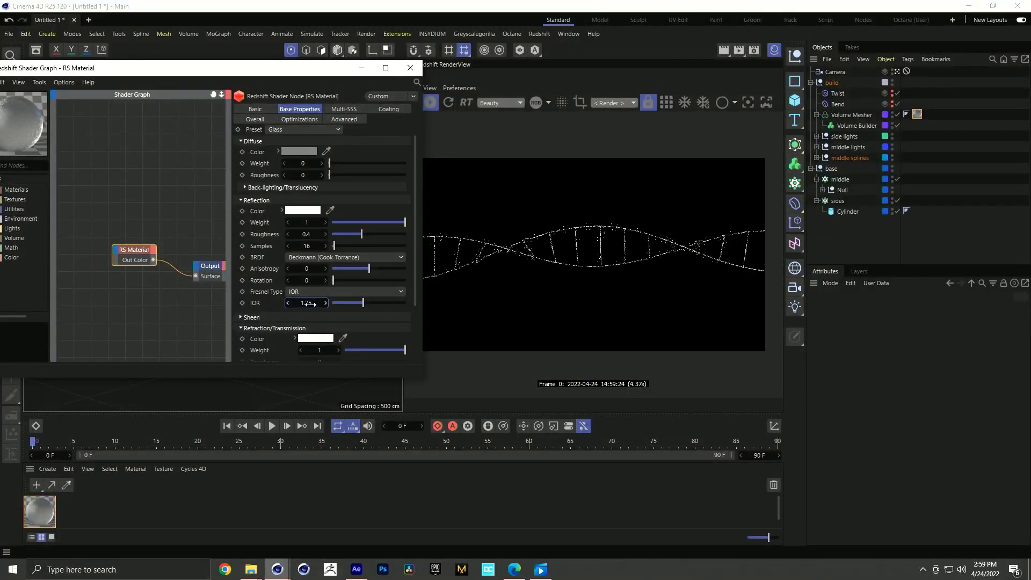
{"action": "left_click_drag", "start_coordinate": [347, 304], "coordinate": [377, 305]}
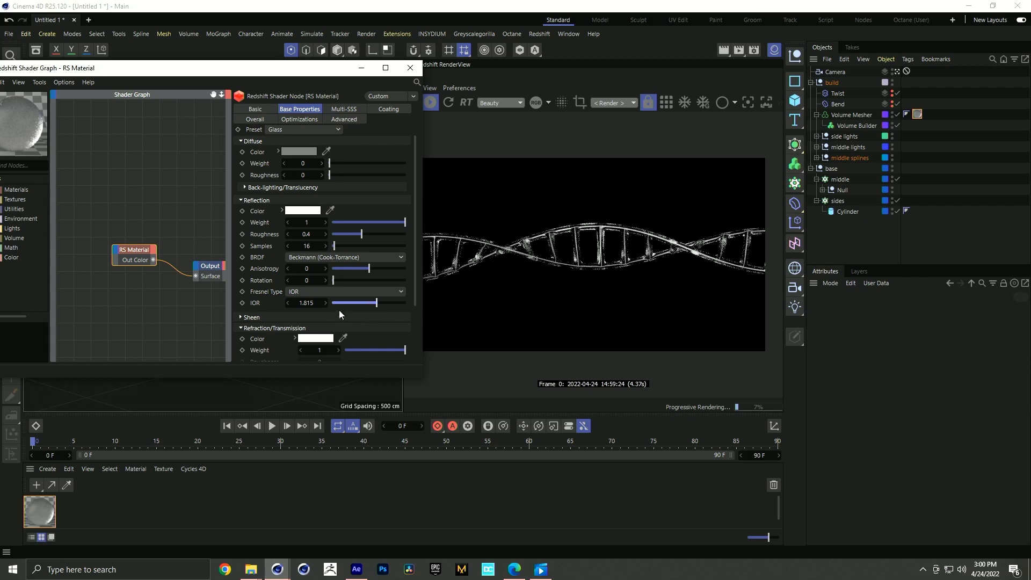
{"action": "left_click", "coordinate": [303, 302]}
{"action": "type", "text": "1.25"}
{"action": "key", "text": "Return"}
- Set the glass material's refraction dispersion to 70 and close the shader graph
{"action": "left_click_drag", "start_coordinate": [414, 276], "coordinate": [411, 341]}
{"action": "left_click", "coordinate": [317, 333]}
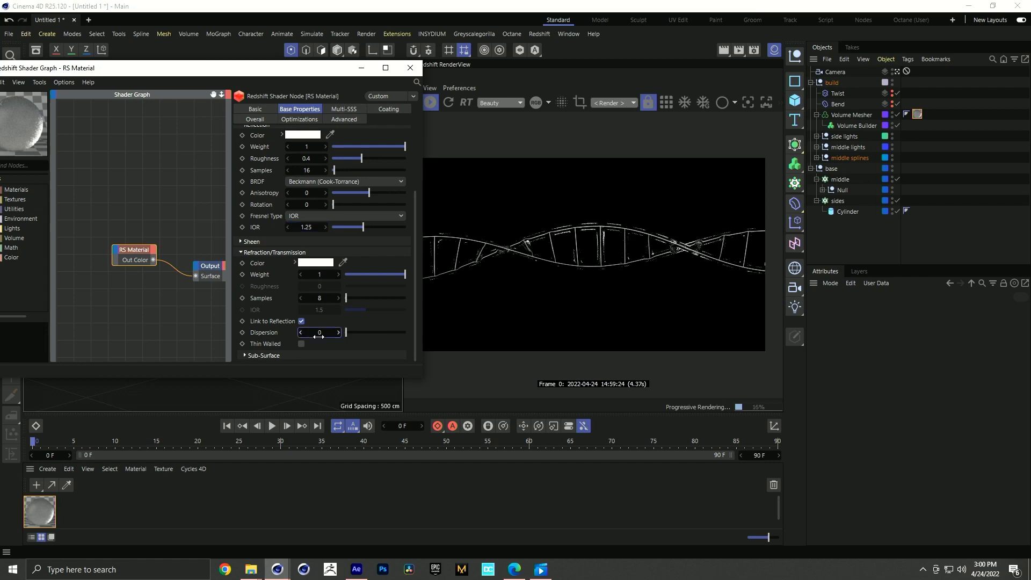
{"action": "key", "text": "Return"}
{"action": "left_click_drag", "start_coordinate": [298, 74], "coordinate": [345, 97]}
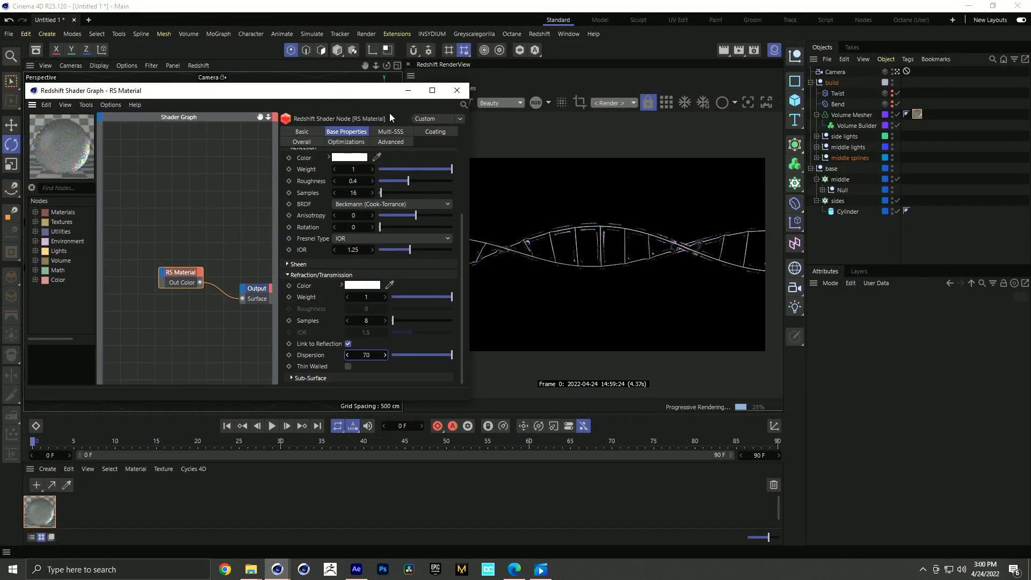
{"action": "left_click", "coordinate": [457, 90]}
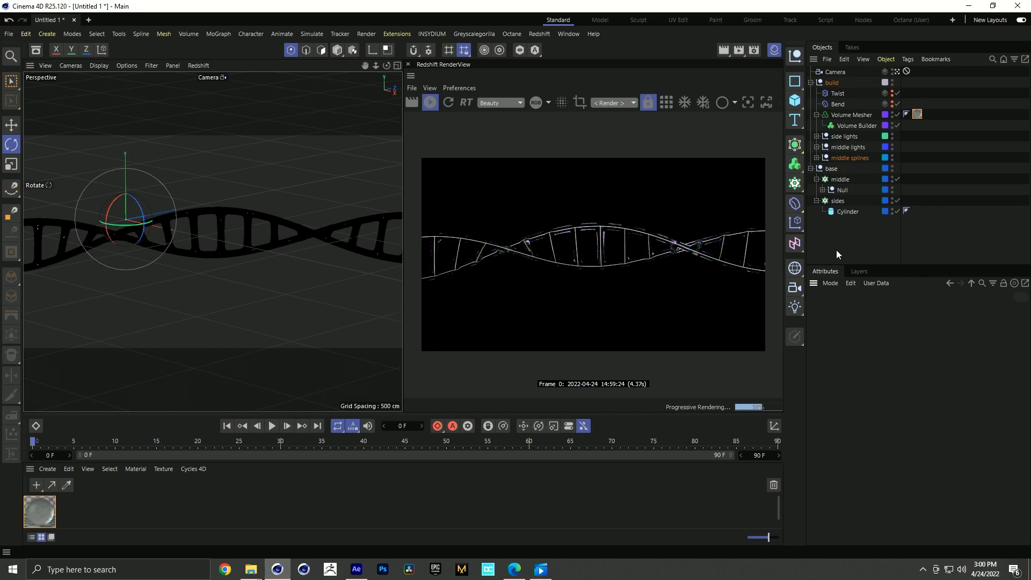
- Add a Plane as a child of the Camera and orient it to +Z
{"action": "left_click", "coordinate": [888, 245]}
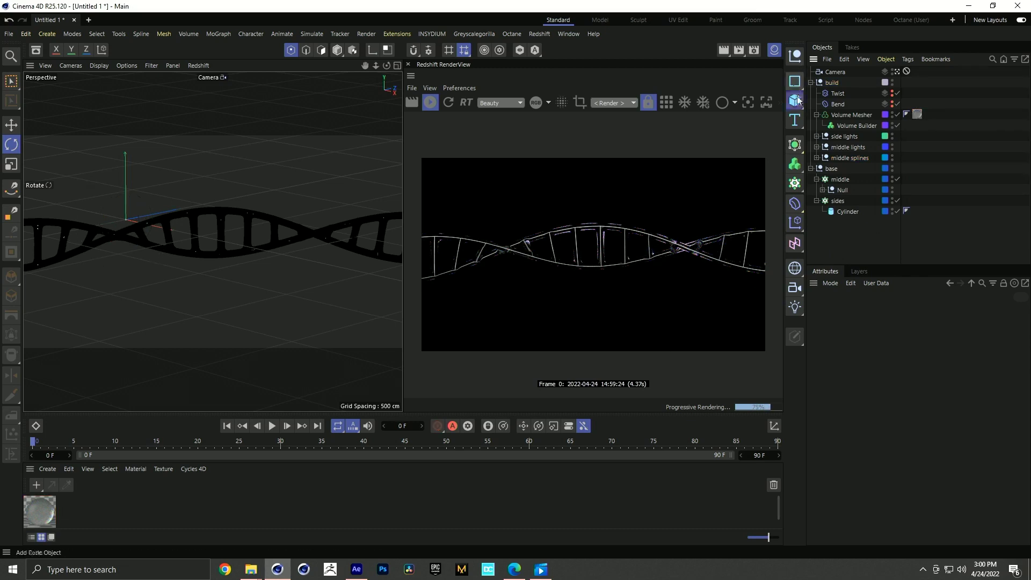
{"action": "left_click", "coordinate": [797, 100]}
{"action": "left_click", "coordinate": [850, 133]}
{"action": "left_click_drag", "start_coordinate": [831, 73], "coordinate": [833, 83]}
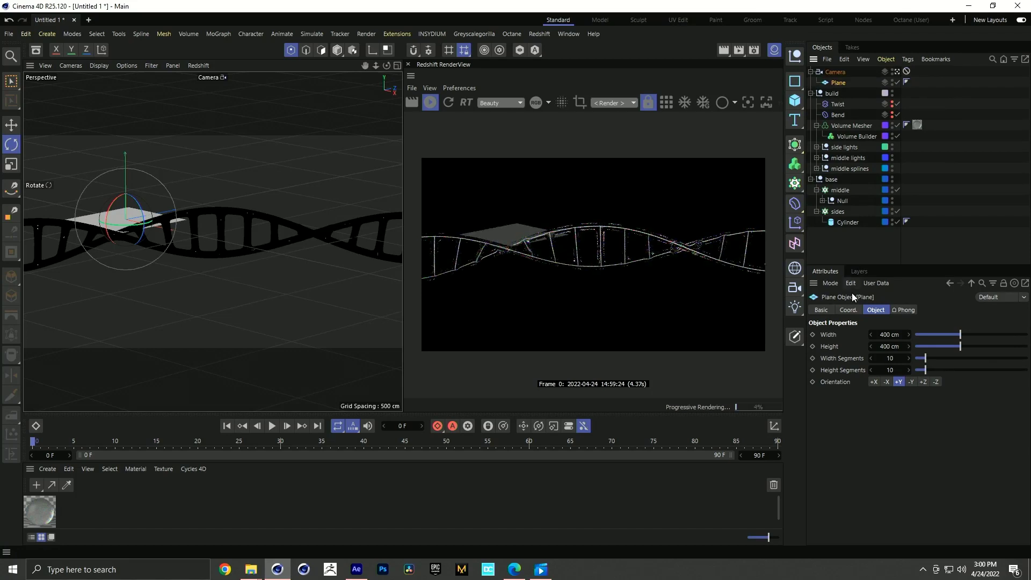
{"action": "left_click", "coordinate": [924, 382]}
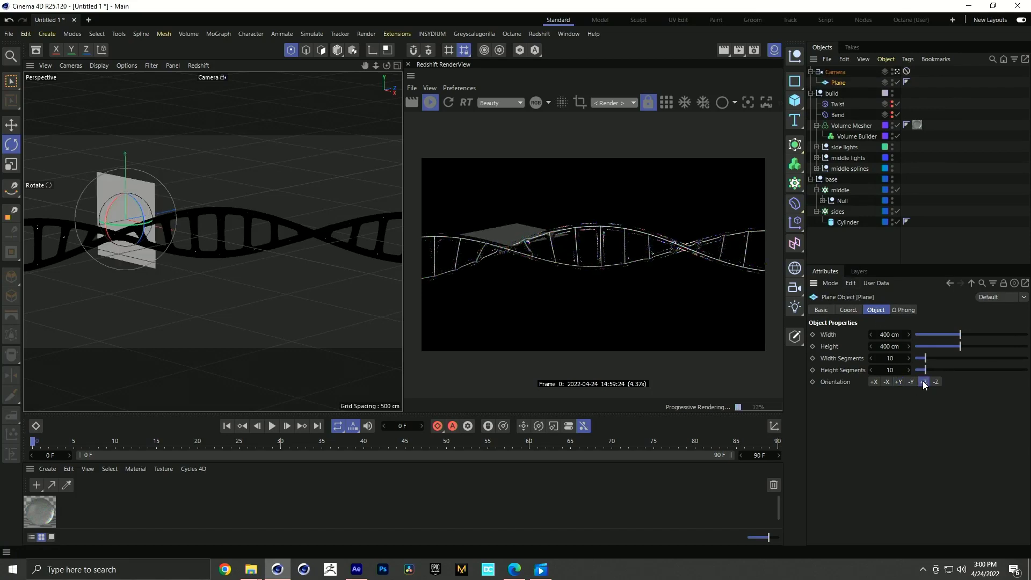
- Set the plane's width to 1920 cm and its height to 1080 cm
{"action": "double_click", "coordinate": [889, 334]}
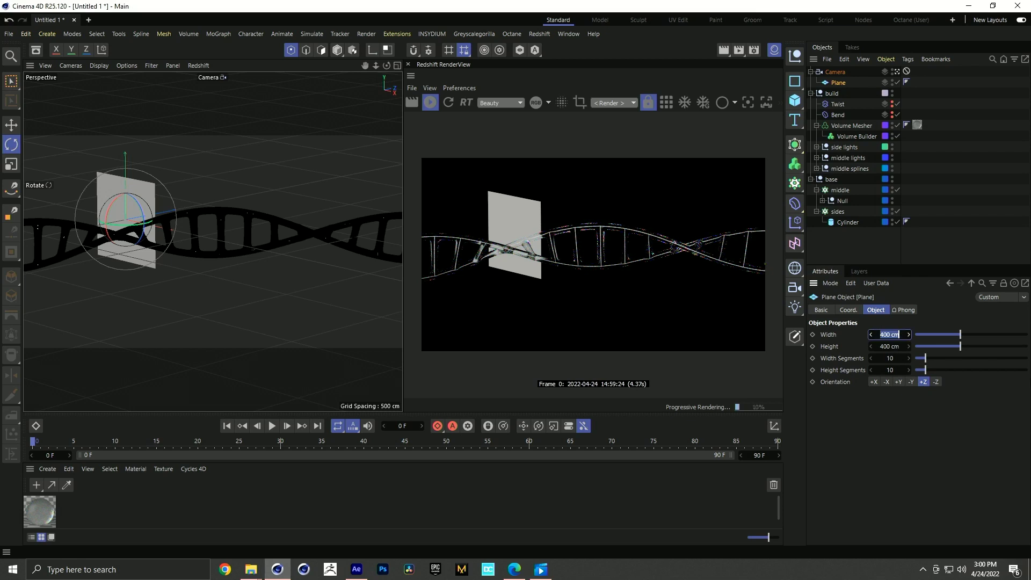
{"action": "type", "text": "1920"}
{"action": "key", "text": "Tab"}
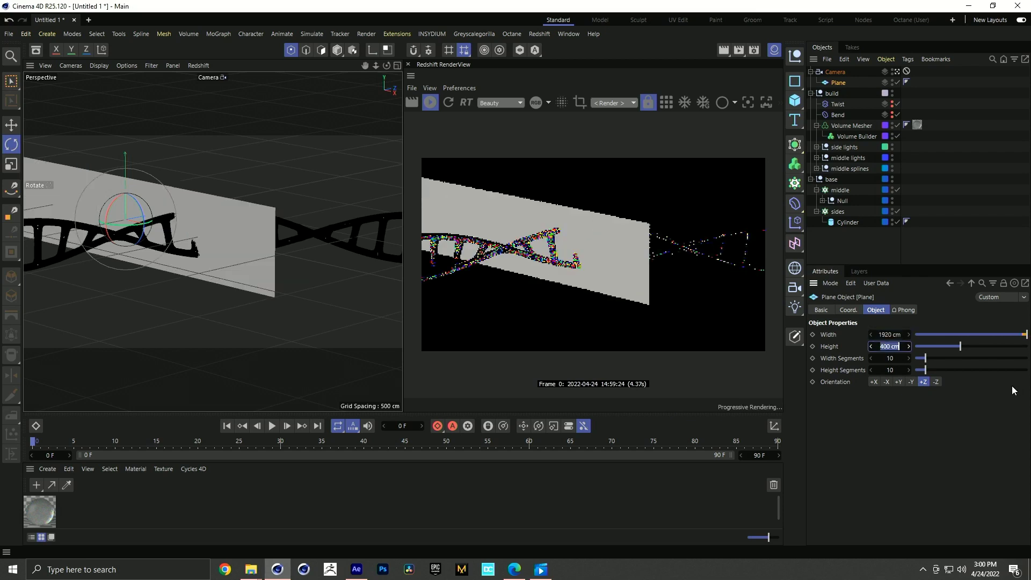
{"action": "type", "text": "1080"}
{"action": "key", "text": "Return"}
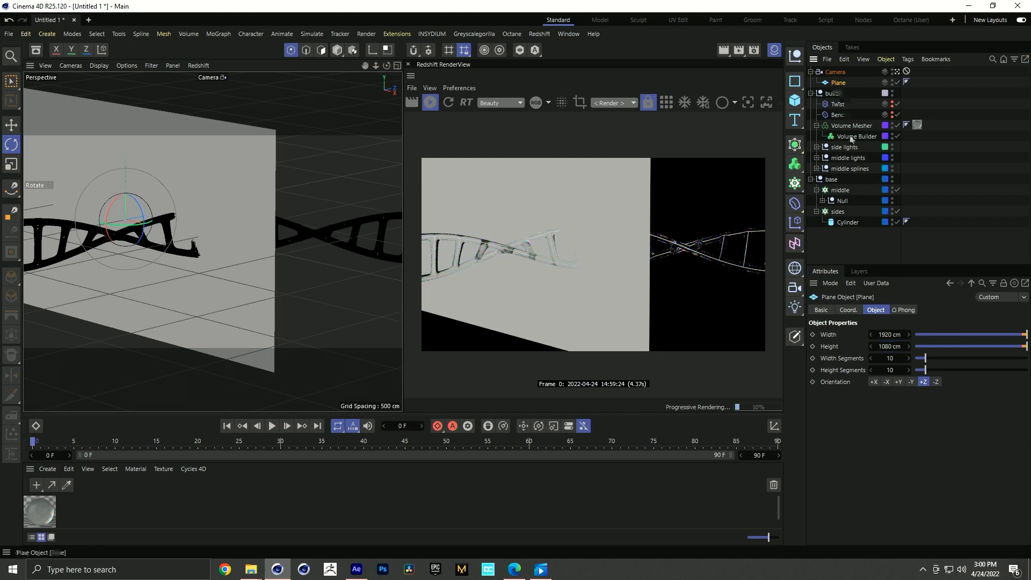
- Zero the plane's X and Y positions and all three rotation angles so it faces the camera squarely
{"action": "left_click", "coordinate": [847, 309]}
{"action": "left_click", "coordinate": [855, 335]}
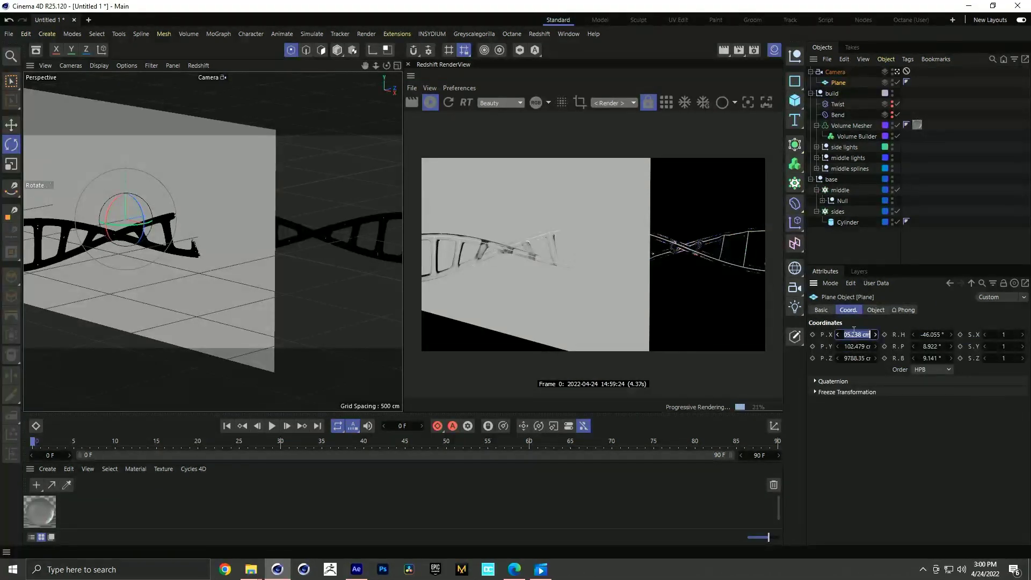
{"action": "type", "text": "0"}
{"action": "key", "text": "Tab"}
{"action": "type", "text": "0"}
{"action": "key", "text": "Tab"}
{"action": "key", "text": "Tab"}
{"action": "type", "text": "0"}
{"action": "key", "text": "Tab"}
{"action": "type", "text": "0"}
{"action": "key", "text": "Tab"}
{"action": "type", "text": "0"}
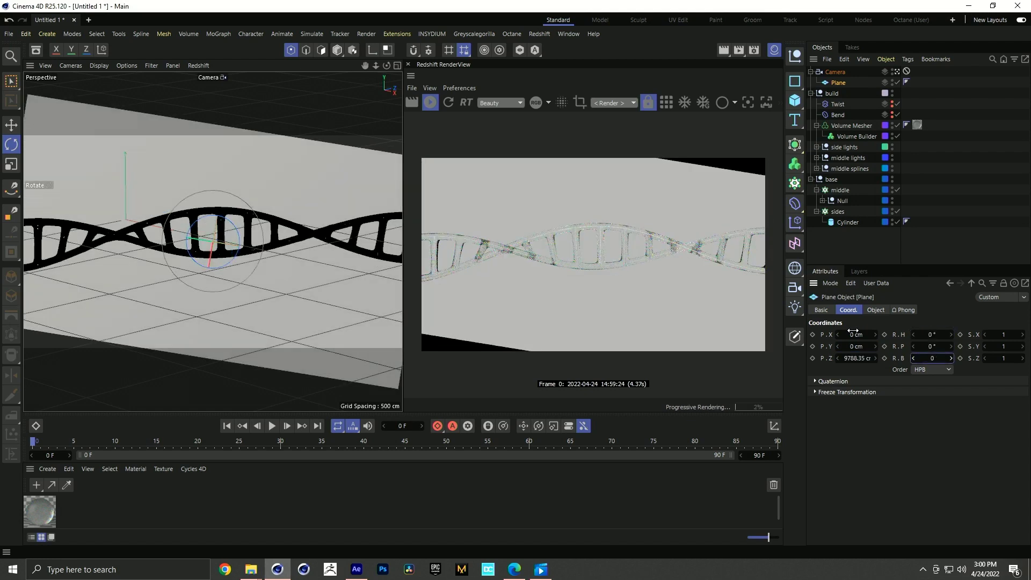
{"action": "key", "text": "Return"}
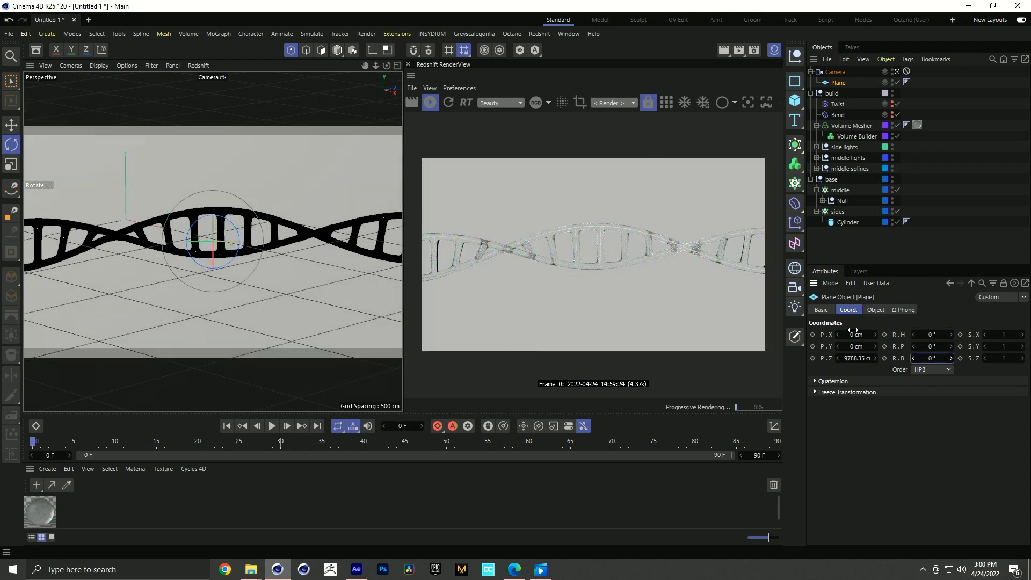
{"action": "key", "text": "t"}
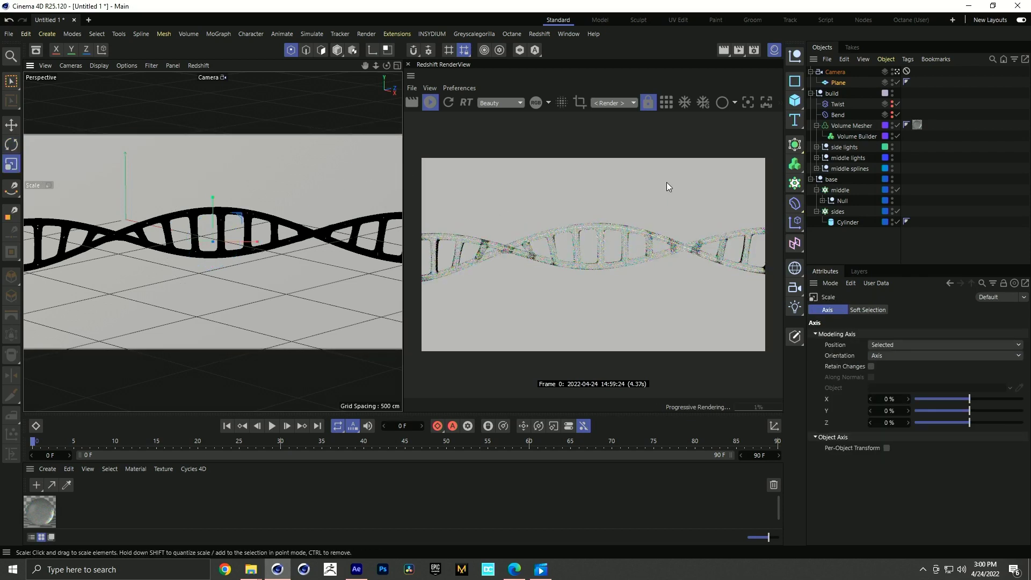
- Create a second Redshift Material, assign it to the background plane and open its shader graph
{"action": "left_click", "coordinate": [47, 469]}
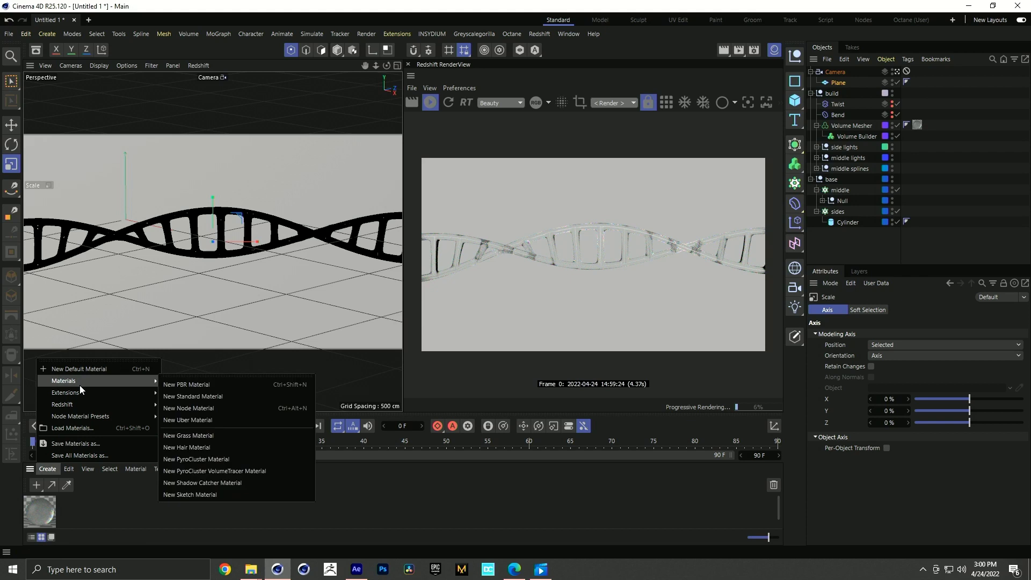
{"action": "mouse_move", "coordinate": [86, 405]}
{"action": "mouse_move", "coordinate": [180, 404]}
{"action": "left_click", "coordinate": [199, 423]}
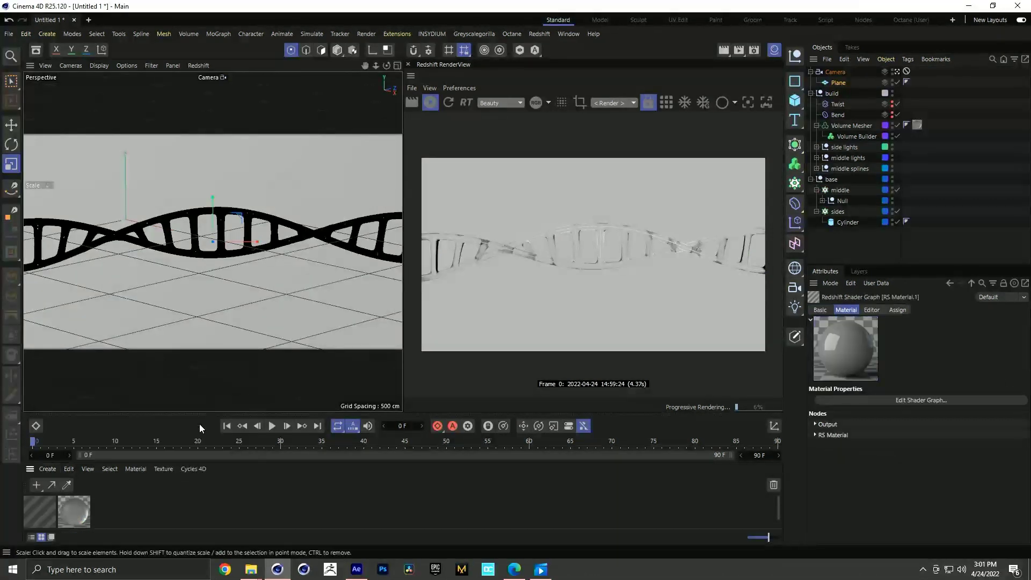
{"action": "left_click_drag", "start_coordinate": [44, 514], "coordinate": [837, 82]}
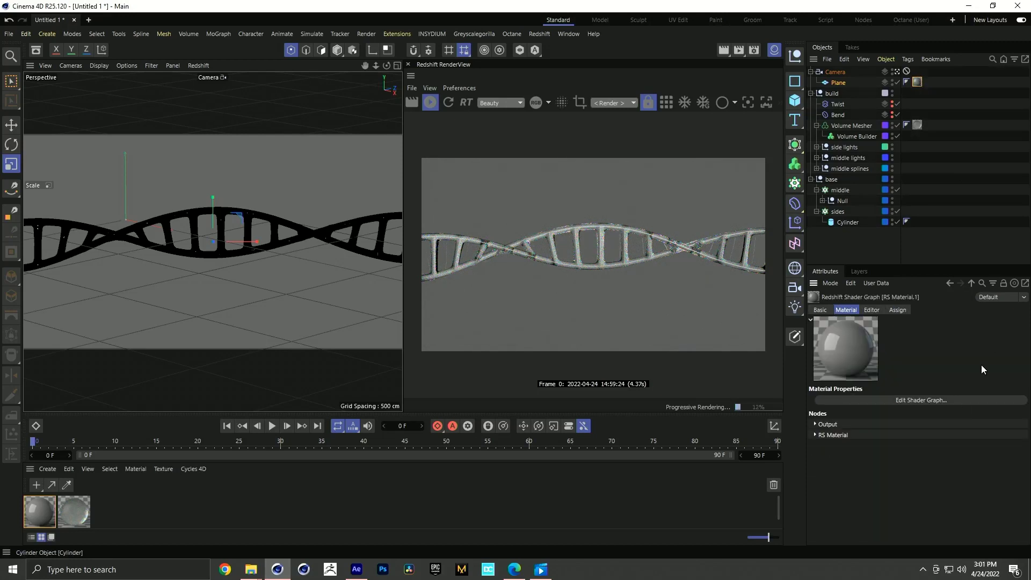
{"action": "left_click", "coordinate": [954, 399]}
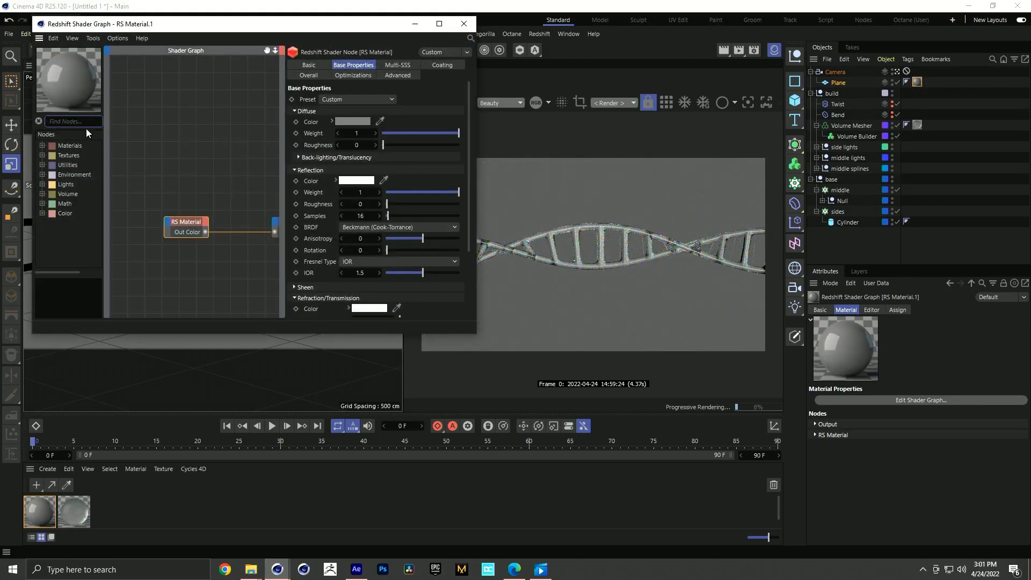
- Add a Texture node to the background material's shader graph and show its general settings
{"action": "type", "text": "text"}
{"action": "left_click", "coordinate": [76, 155]}
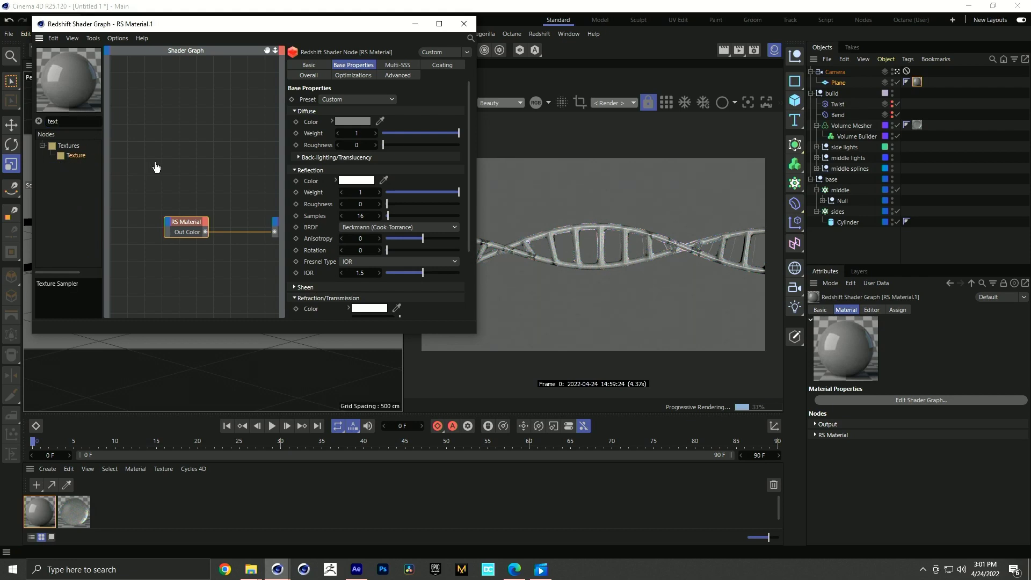
{"action": "left_click_drag", "start_coordinate": [155, 167], "coordinate": [156, 161]}
{"action": "left_click", "coordinate": [330, 65]}
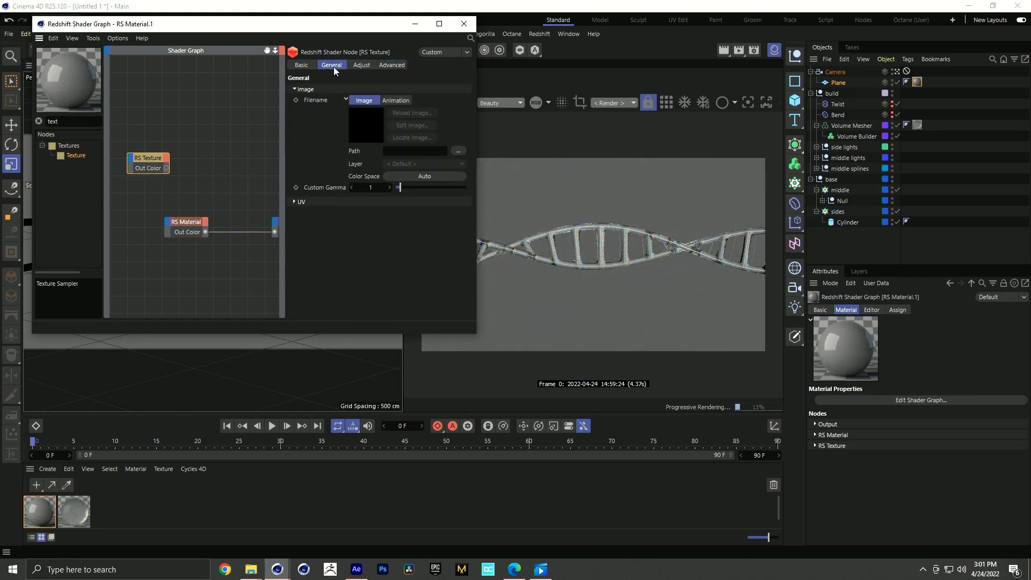
- Load the blurred blue, purple and orange image from the project folders into the texture node
{"action": "left_click", "coordinate": [461, 151]}
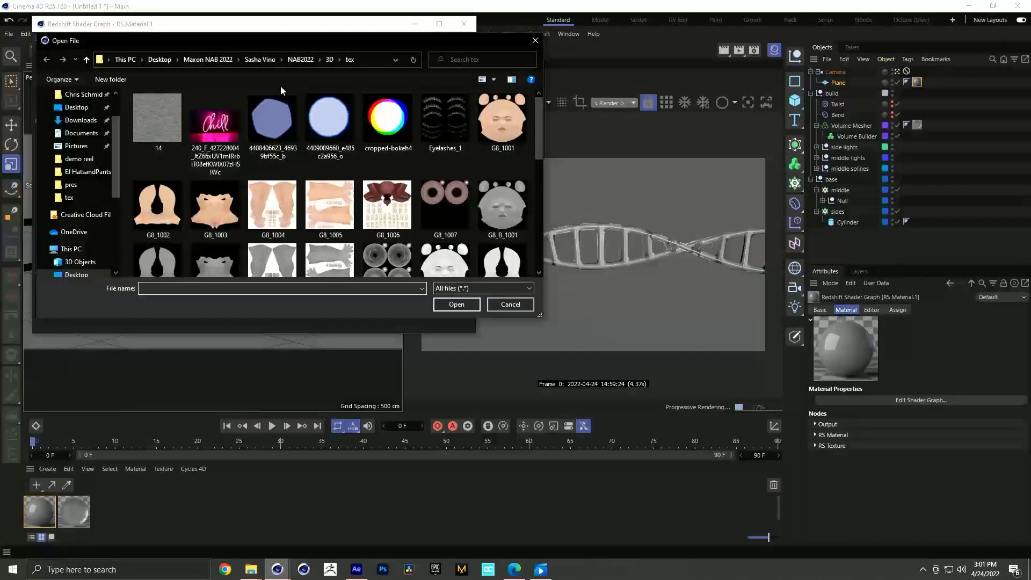
{"action": "left_click", "coordinate": [220, 60]}
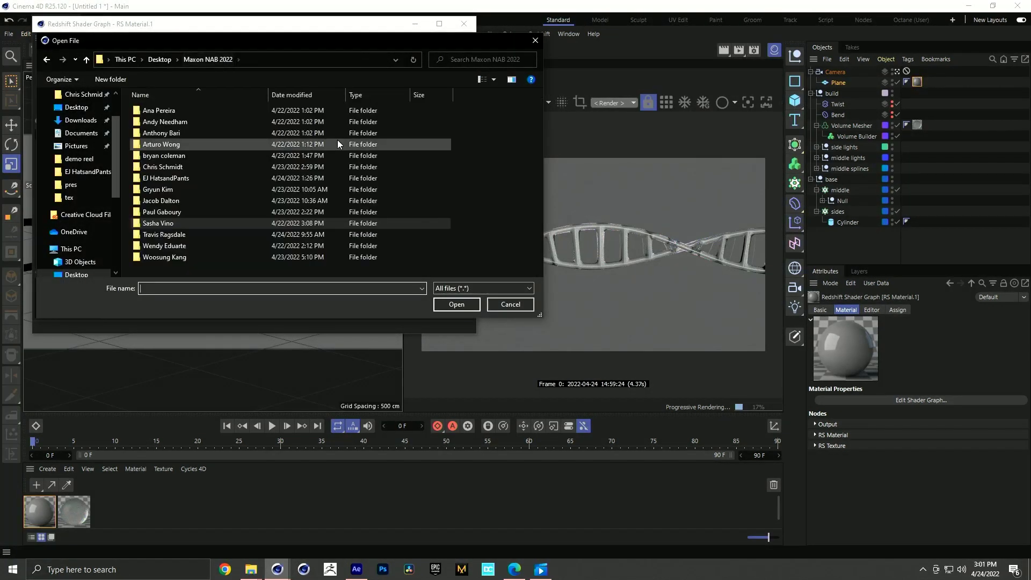
{"action": "double_click", "coordinate": [210, 159]}
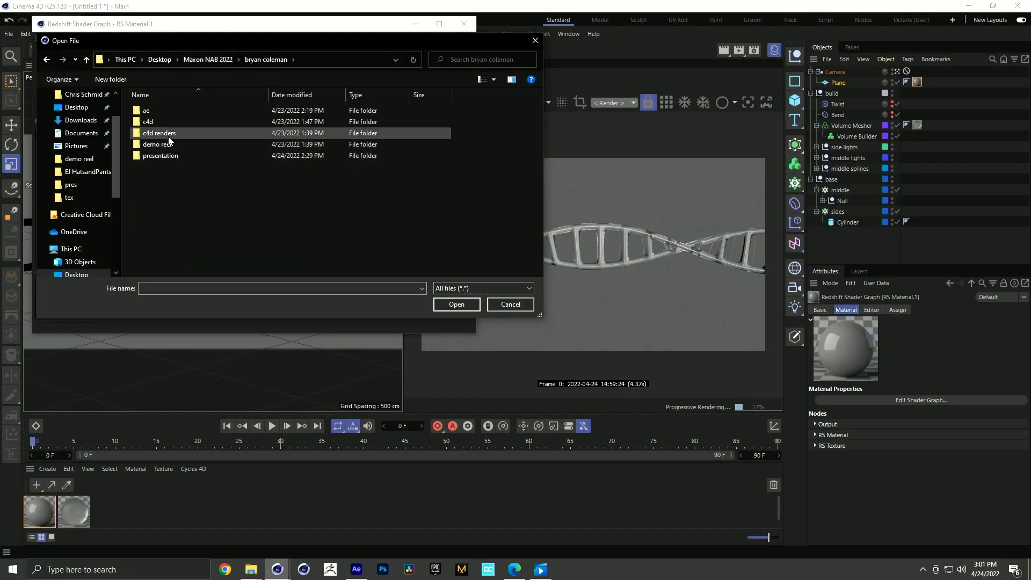
{"action": "double_click", "coordinate": [158, 121]}
{"action": "double_click", "coordinate": [157, 109]}
{"action": "left_click", "coordinate": [158, 114]}
{"action": "left_click", "coordinate": [455, 305]}
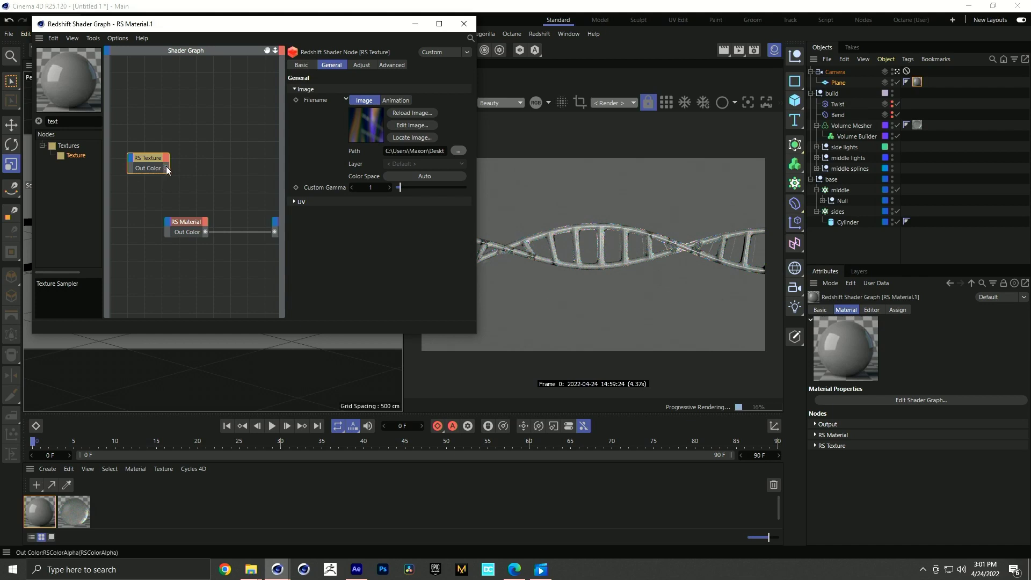
- Connect the texture's Out Color to the RS Material's Emission Color input
{"action": "left_click_drag", "start_coordinate": [166, 169], "coordinate": [169, 223]}
{"action": "mouse_move", "coordinate": [265, 339]}
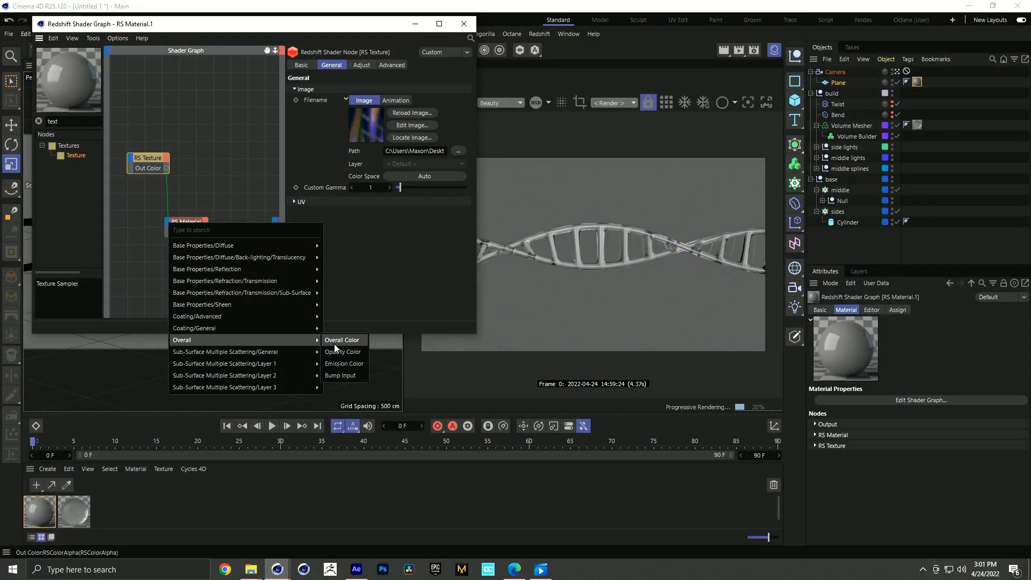
{"action": "left_click", "coordinate": [339, 363]}
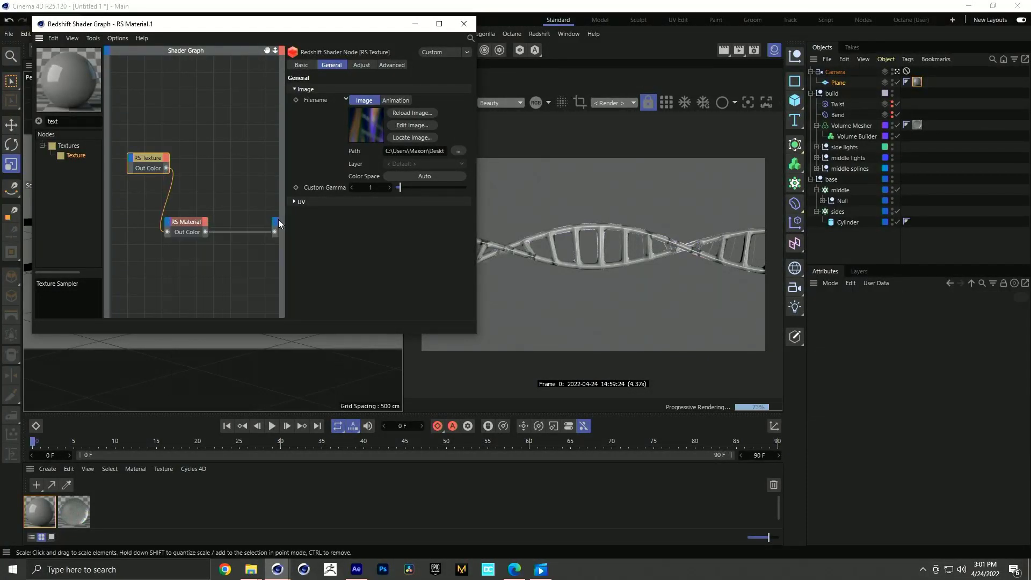
- Set the background material's diffuse weight and reflection weight to 0
{"action": "mouse_move", "coordinate": [213, 201]}
{"action": "left_mouse_down"}
{"action": "mouse_move", "coordinate": [220, 249]}
{"action": "mouse_move", "coordinate": [226, 214]}
{"action": "left_mouse_up"}
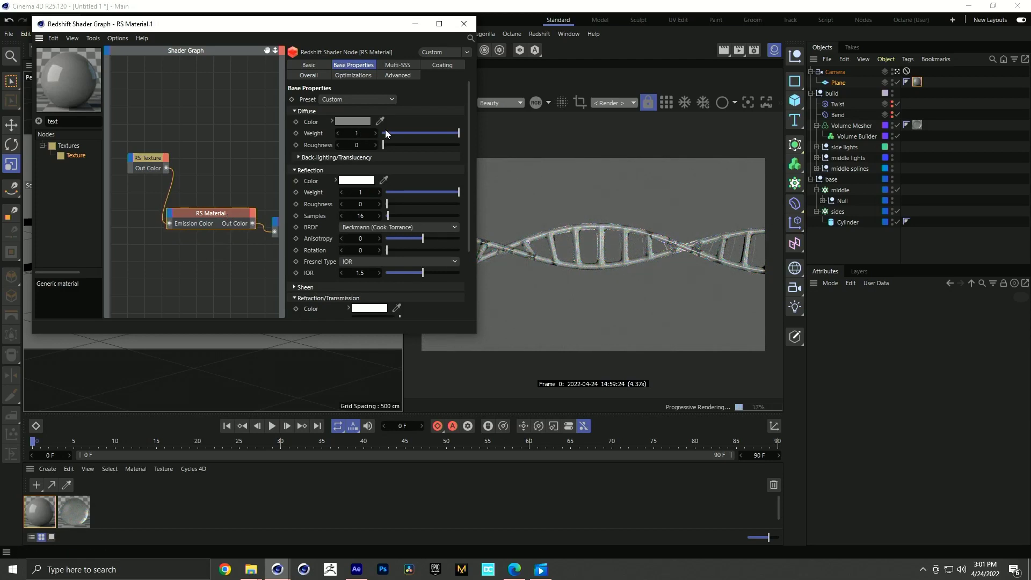
{"action": "left_click", "coordinate": [384, 133]}
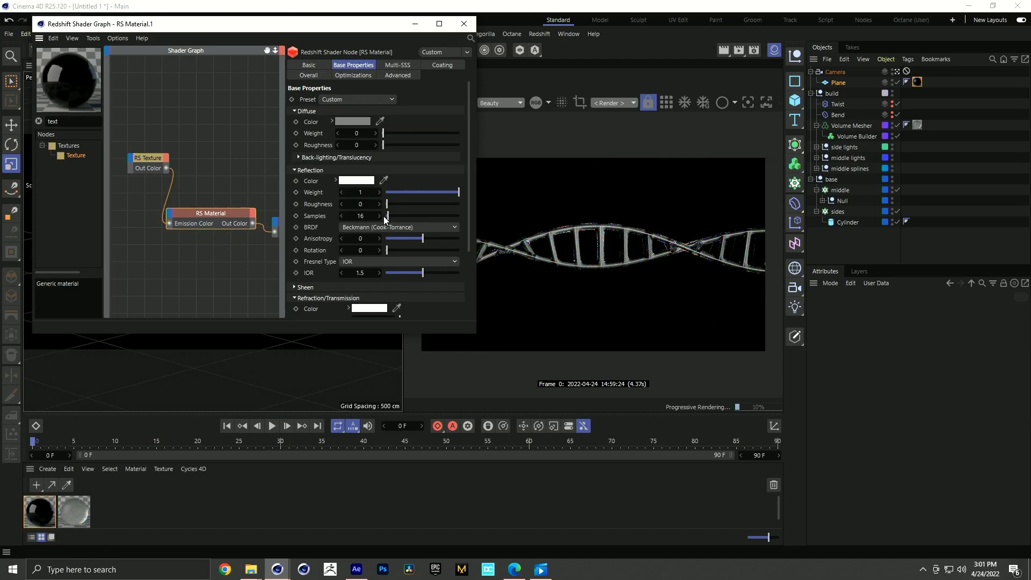
{"action": "left_click", "coordinate": [391, 191]}
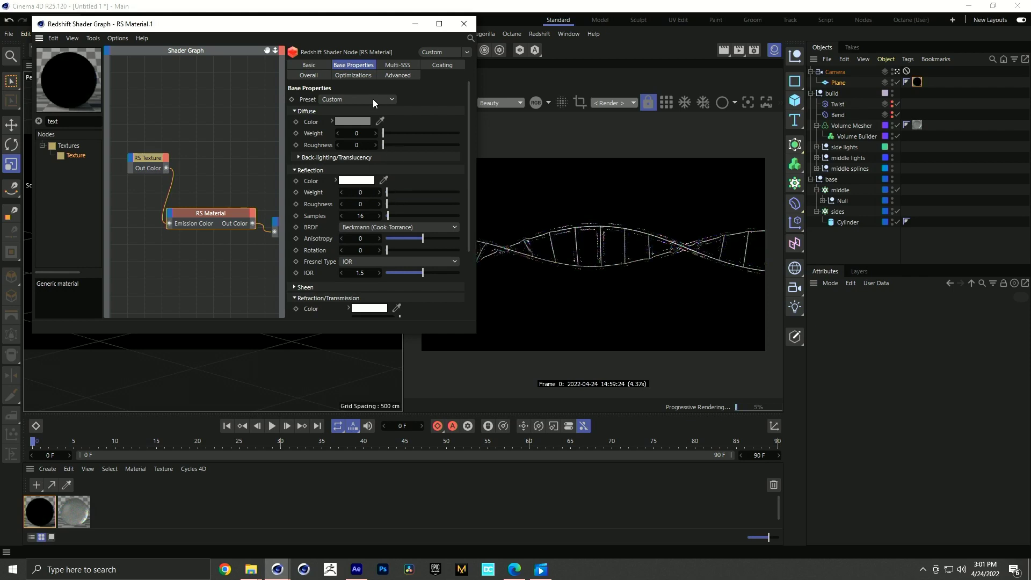
- Set the background material's Emission Weight to 6 and close the shader graph
{"action": "left_click", "coordinate": [317, 74]}
{"action": "double_click", "coordinate": [371, 133]}
{"action": "type", "text": "6"}
{"action": "key", "text": "Return"}
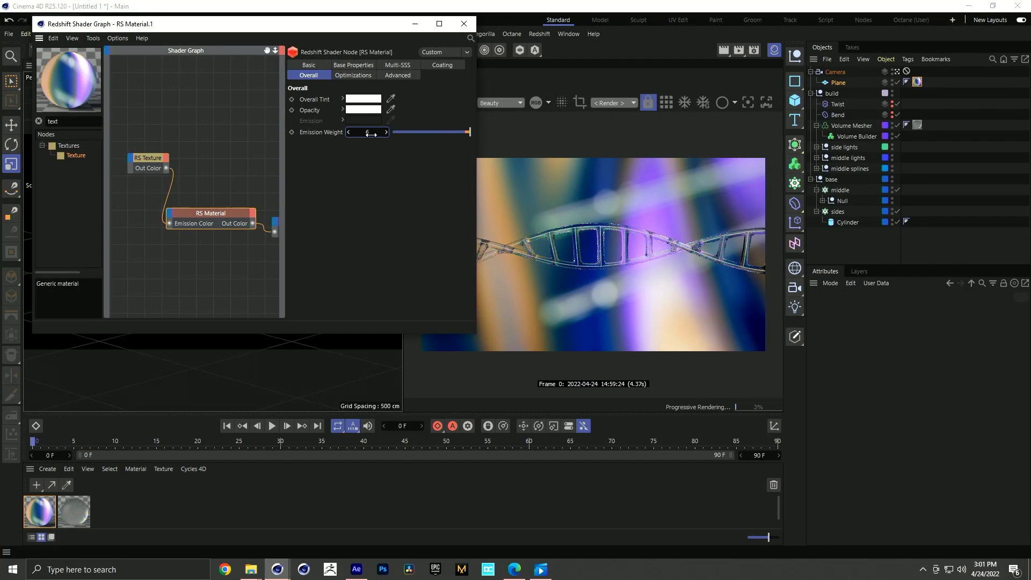
{"action": "left_click", "coordinate": [464, 24]}
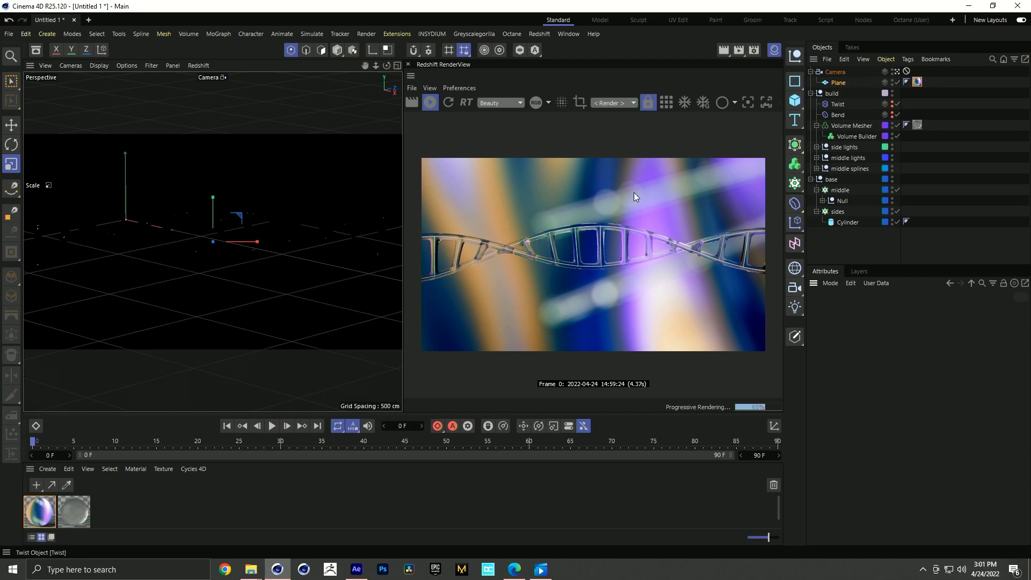
- Add a Redshift Object tag to the background plane
{"action": "key", "text": "shift+c"}
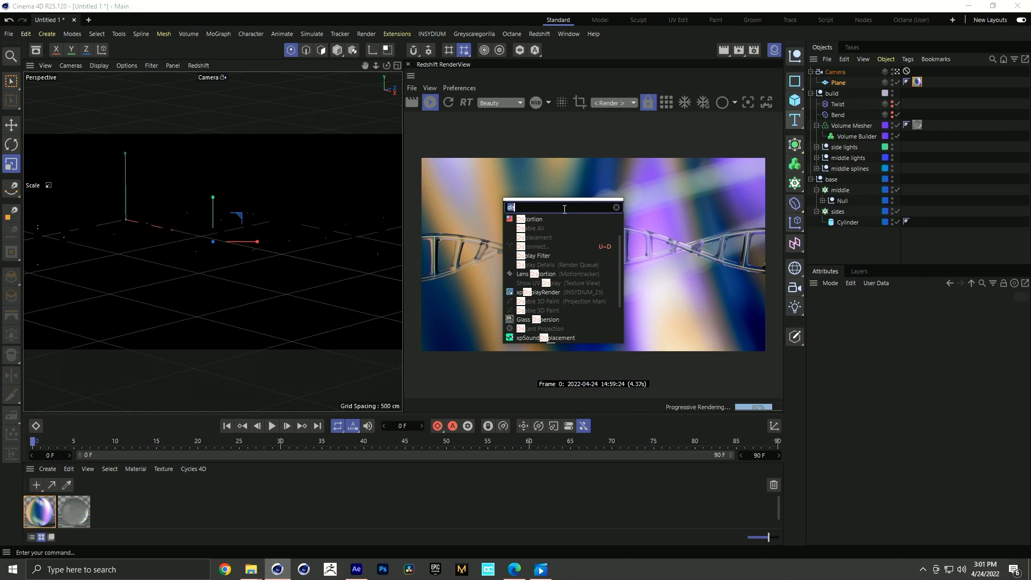
{"action": "type", "text": "redsh"}
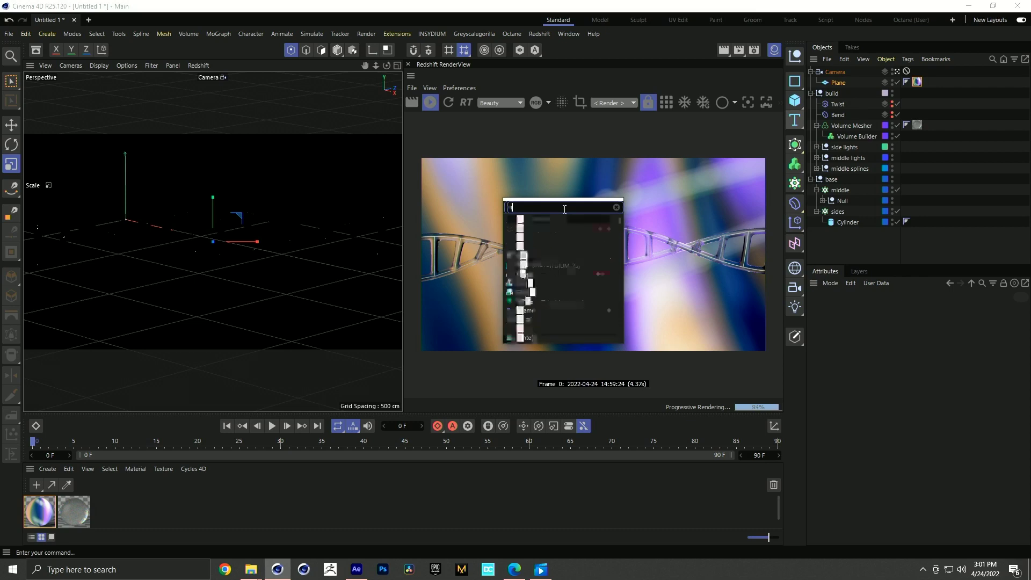
{"action": "type", "text": "i"}
{"action": "left_click", "coordinate": [539, 283]}
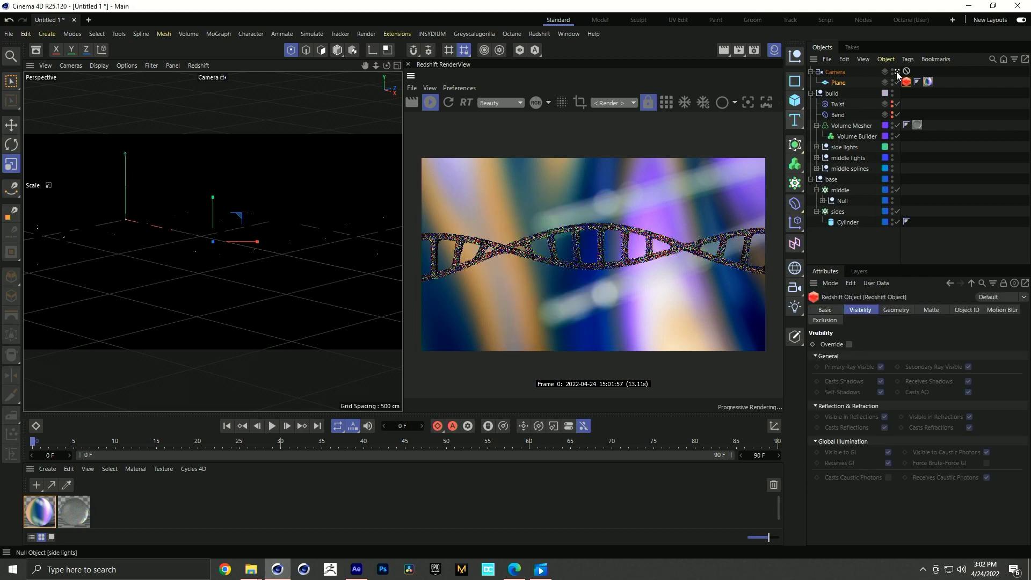
{"action": "left_click", "coordinate": [908, 60]}
{"action": "mouse_move", "coordinate": [939, 194]}
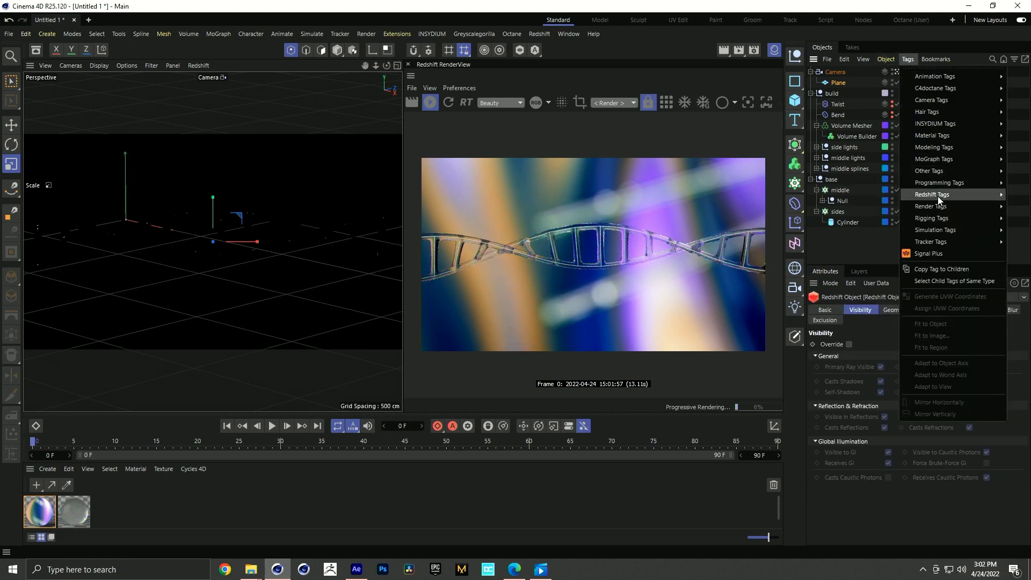
{"action": "left_click", "coordinate": [873, 207]}
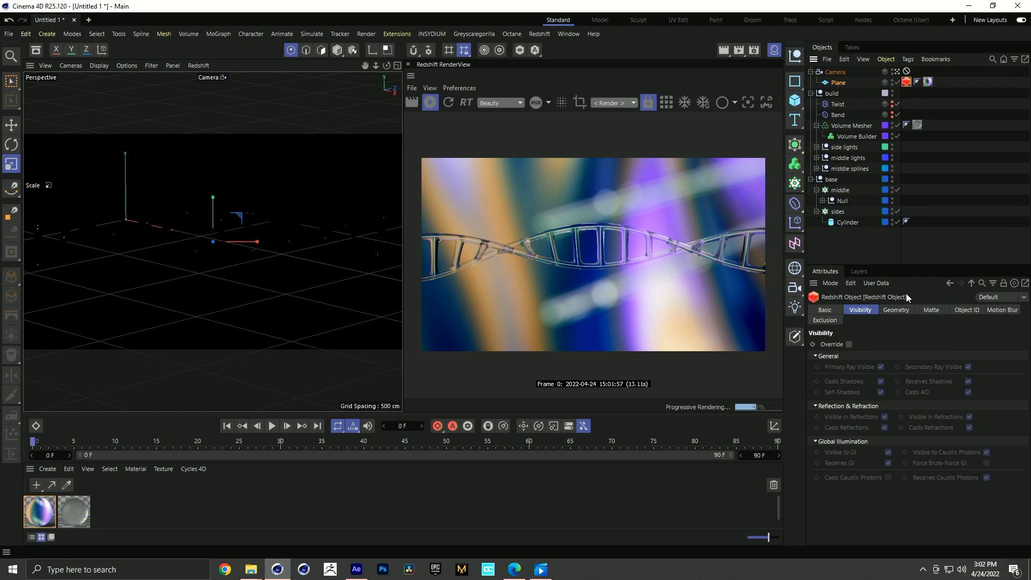
- Override the plane's visibility and disable Primary Ray Visible, Casts Shadows, Self-Shadows, Casts AO and Receives Shadows
{"action": "left_click", "coordinate": [849, 344]}
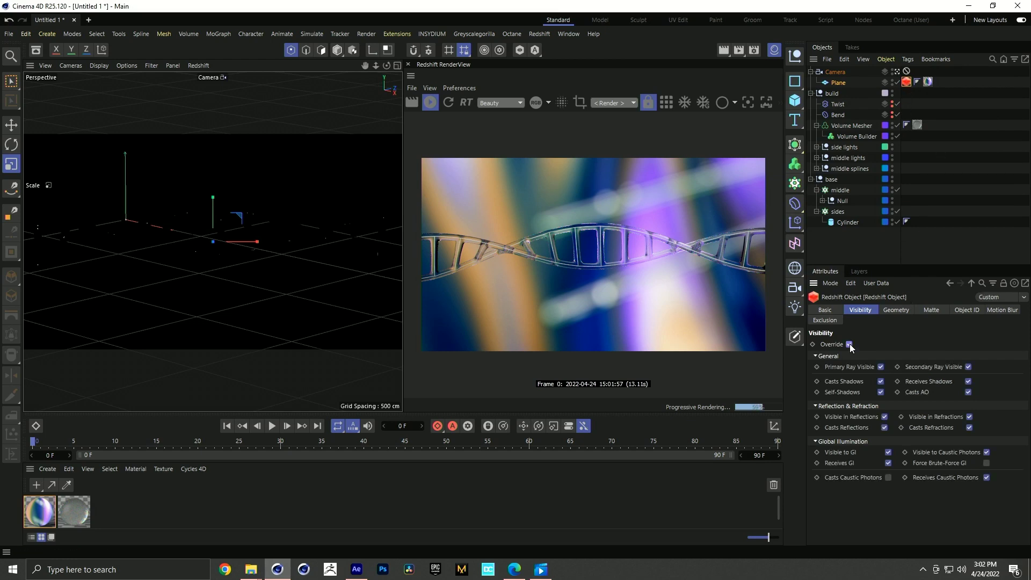
{"action": "left_click", "coordinate": [880, 367]}
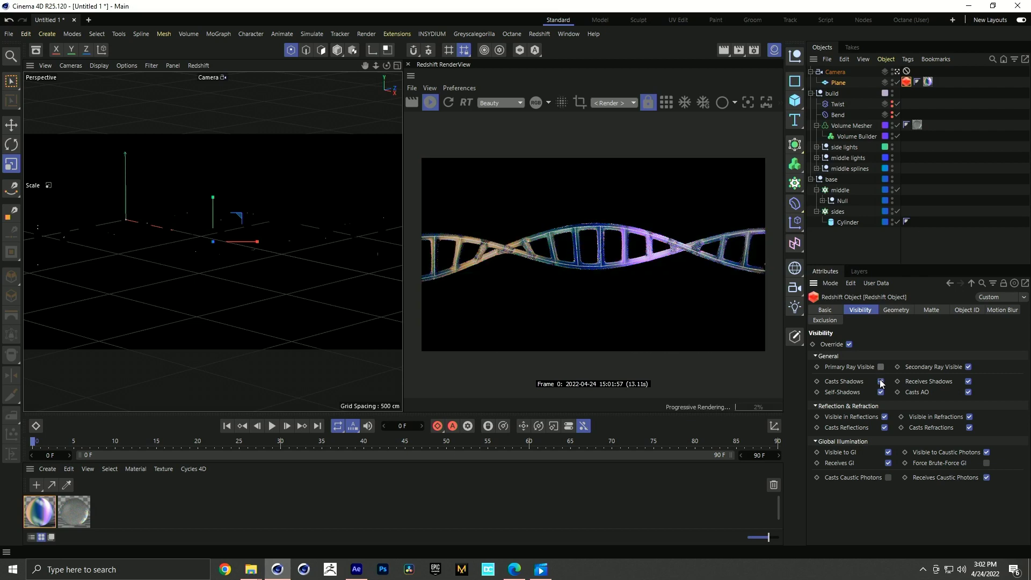
{"action": "left_click", "coordinate": [881, 381]}
{"action": "left_click", "coordinate": [881, 391]}
{"action": "left_click", "coordinate": [968, 392]}
{"action": "left_click", "coordinate": [968, 381]}
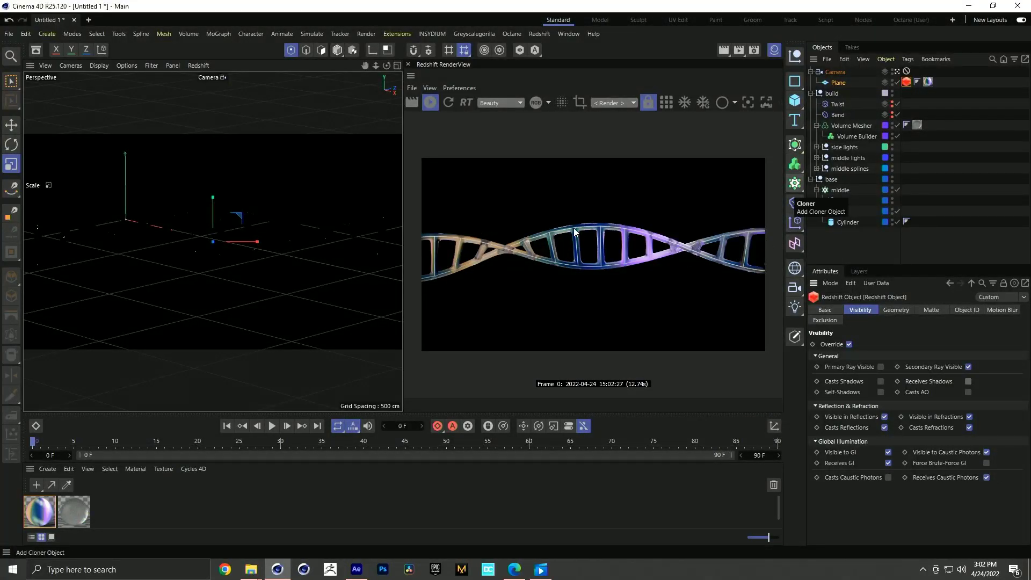
- Scale the background plane up and back down to slightly above its original size, and inspect the glass strand's refraction in the render
{"action": "left_click", "coordinate": [835, 85]}
{"action": "left_click_drag", "start_coordinate": [137, 303], "coordinate": [358, 294]}
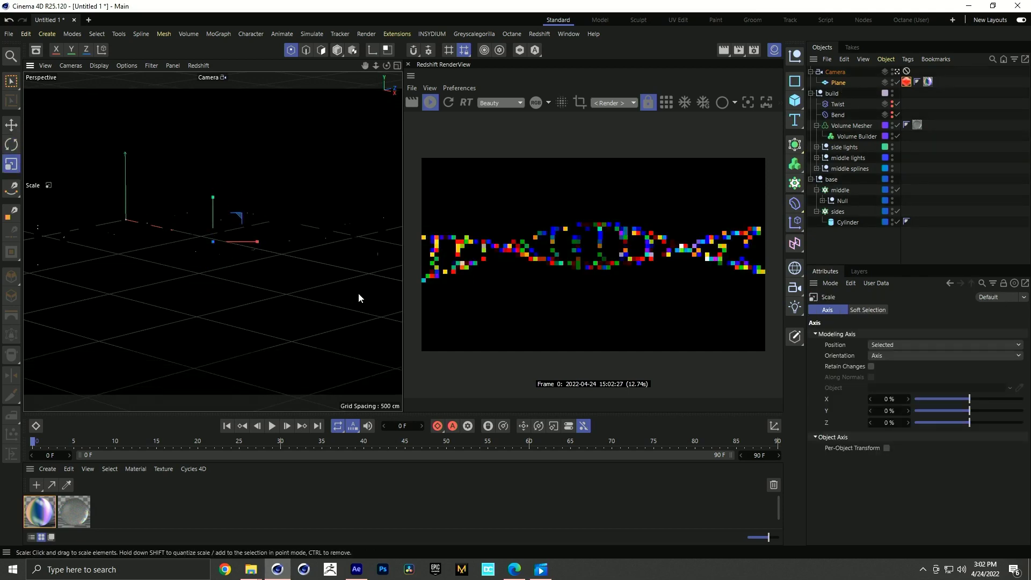
{"action": "left_click_drag", "start_coordinate": [243, 317], "coordinate": [57, 373]}
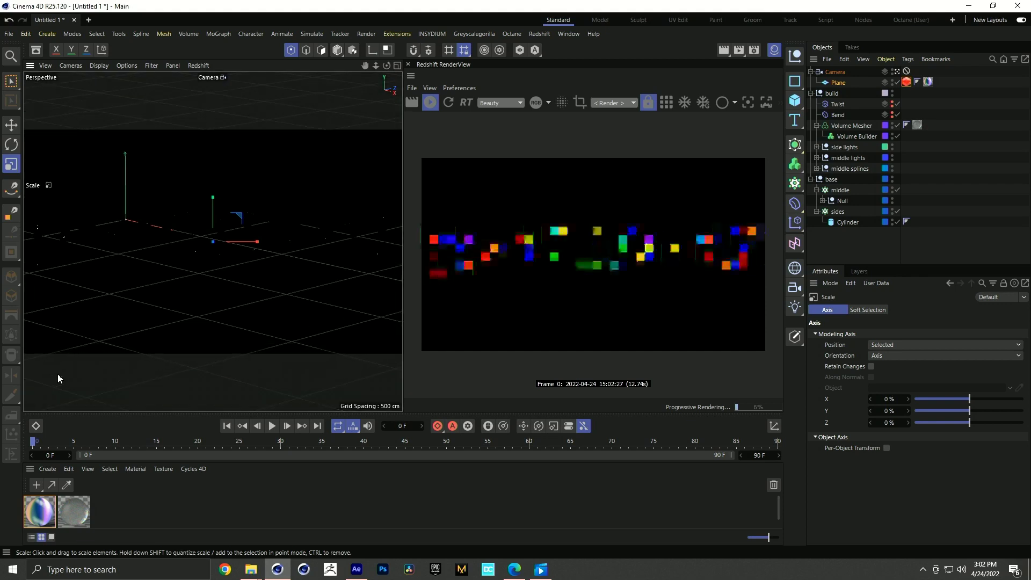
{"action": "scroll", "coordinate": [598, 237], "scroll_direction": "up", "scroll_amount": 4}
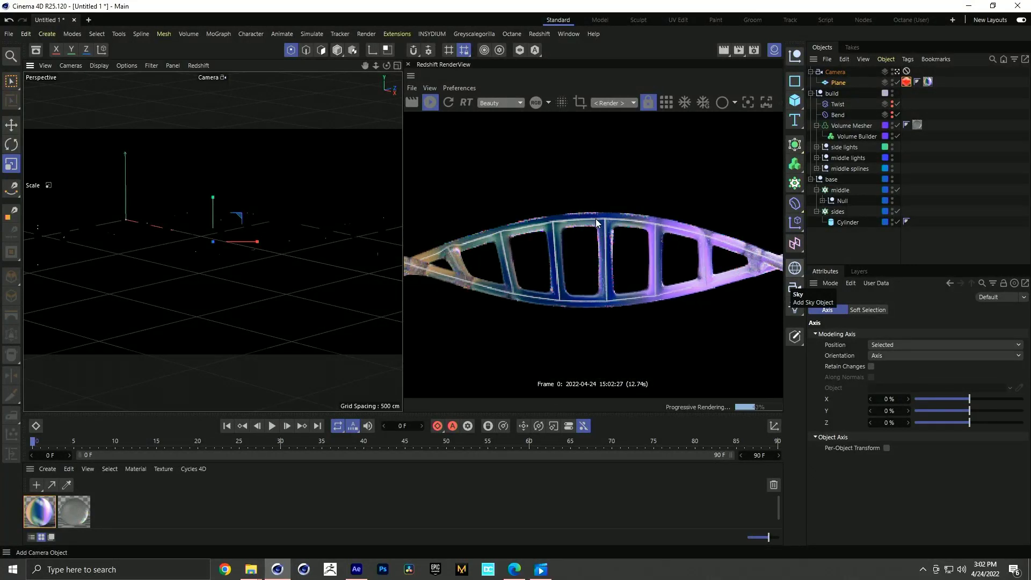
{"action": "scroll", "coordinate": [676, 283], "scroll_direction": "down", "scroll_amount": 1}
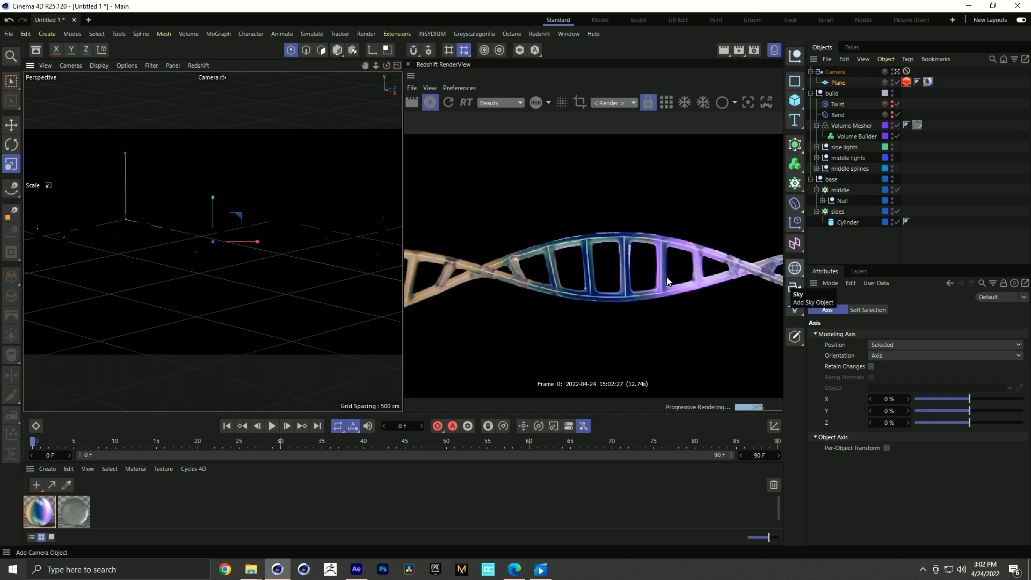
{"action": "scroll", "coordinate": [596, 292], "scroll_direction": "down", "scroll_amount": 1}
{"action": "scroll", "coordinate": [597, 292], "scroll_direction": "down", "scroll_amount": 1}
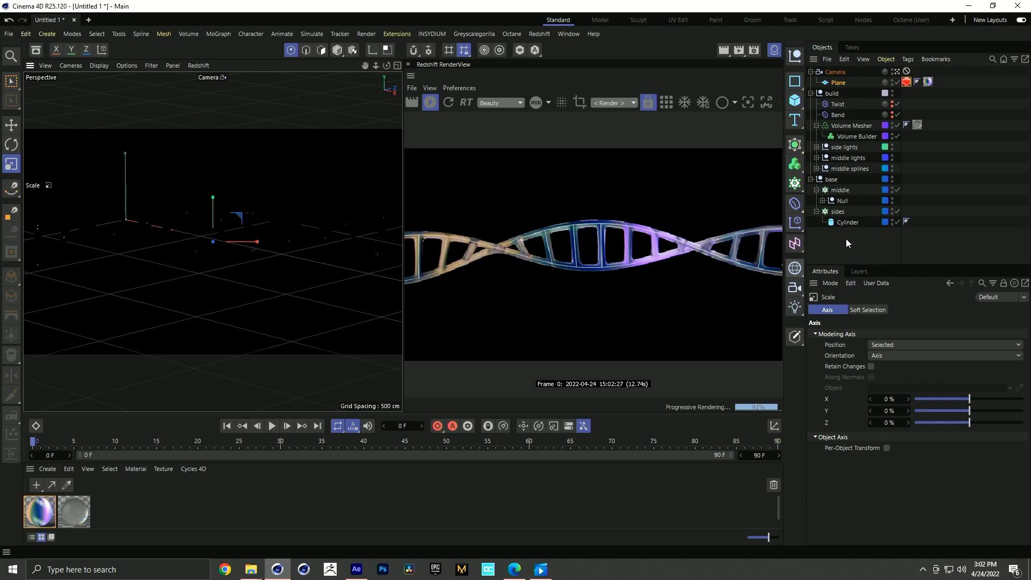
- Create a third Redshift Material and assign it to the Cylinder inside the side lights group
{"action": "left_click", "coordinate": [47, 469]}
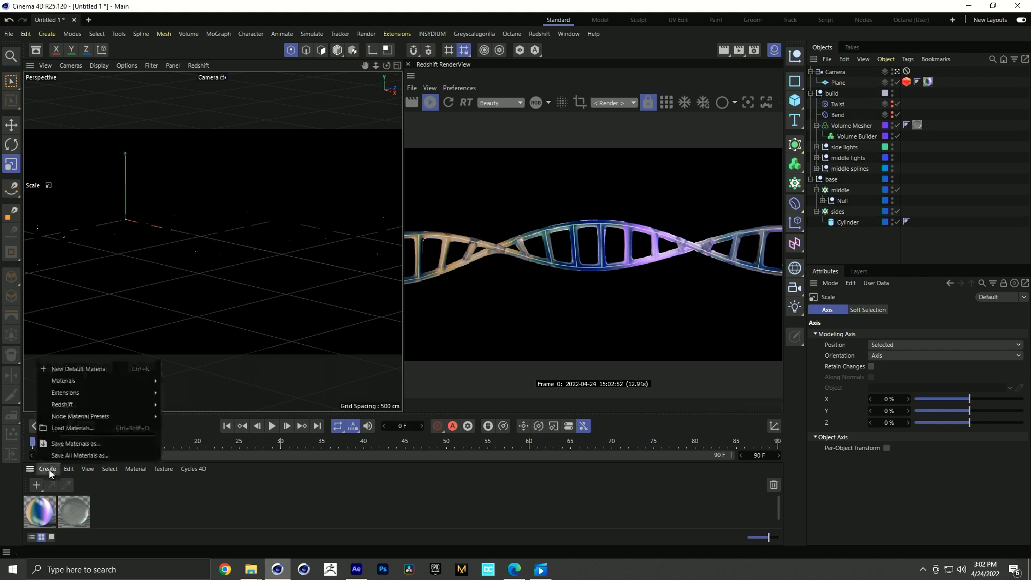
{"action": "mouse_move", "coordinate": [86, 406]}
{"action": "mouse_move", "coordinate": [172, 406]}
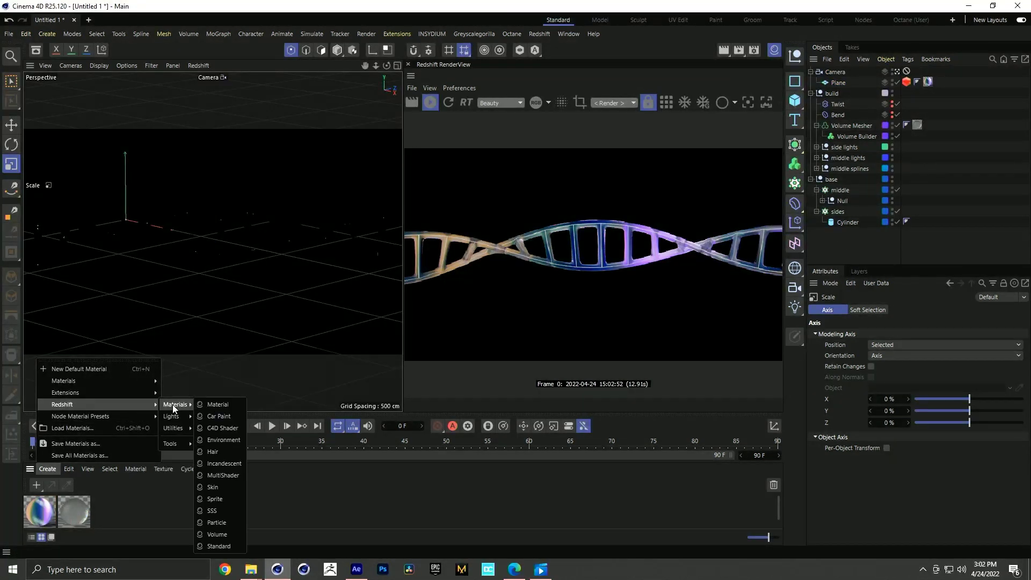
{"action": "left_click", "coordinate": [214, 403]}
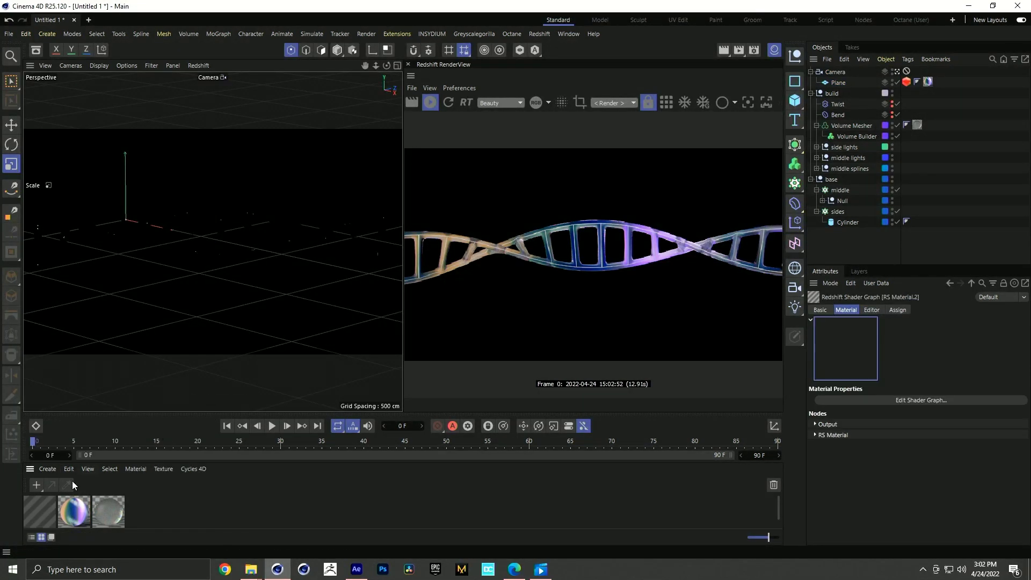
{"action": "left_click", "coordinate": [816, 148]}
{"action": "left_click_drag", "start_coordinate": [38, 513], "coordinate": [855, 169]}
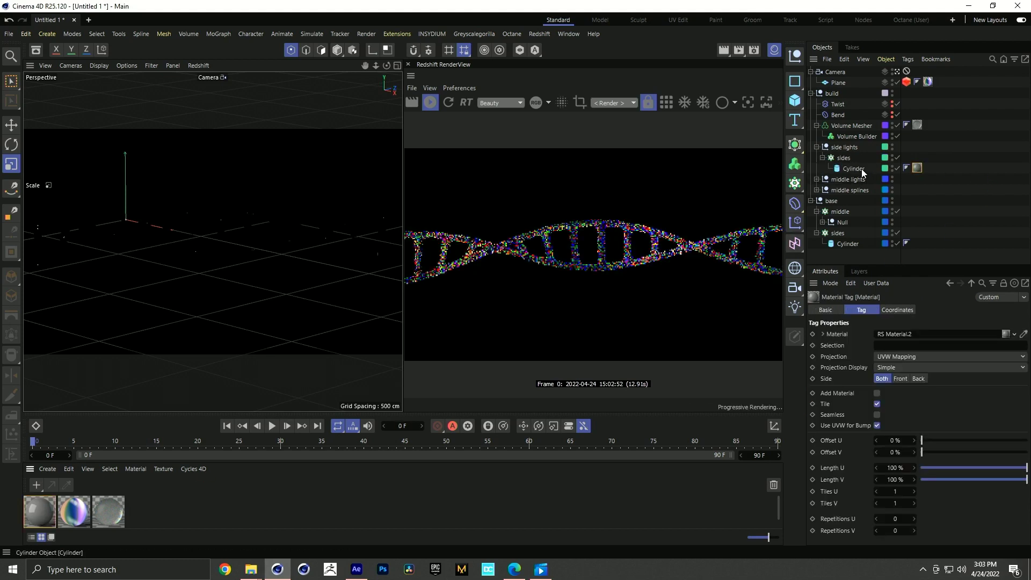
- Open the side light material's shader graph, widen the node area and reposition the RS Material and Output nodes to make room
{"action": "double_click", "coordinate": [917, 169]}
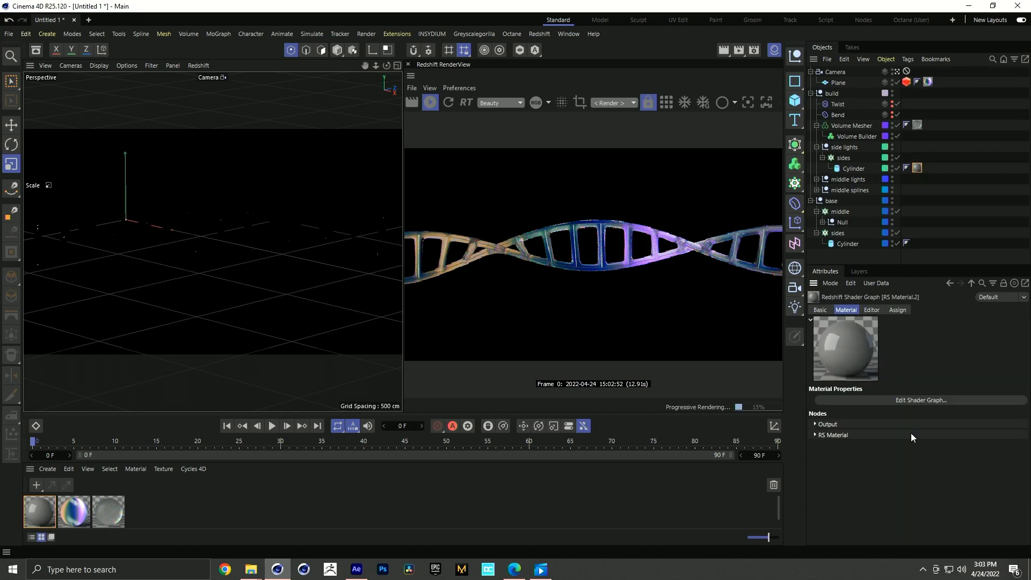
{"action": "left_click", "coordinate": [913, 399]}
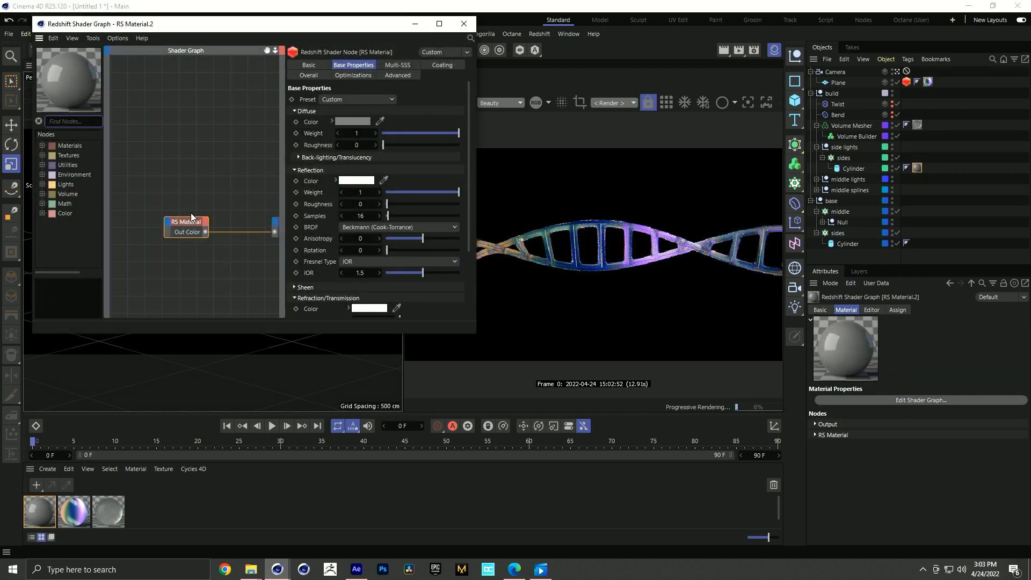
{"action": "left_click_drag", "start_coordinate": [157, 190], "coordinate": [276, 244]}
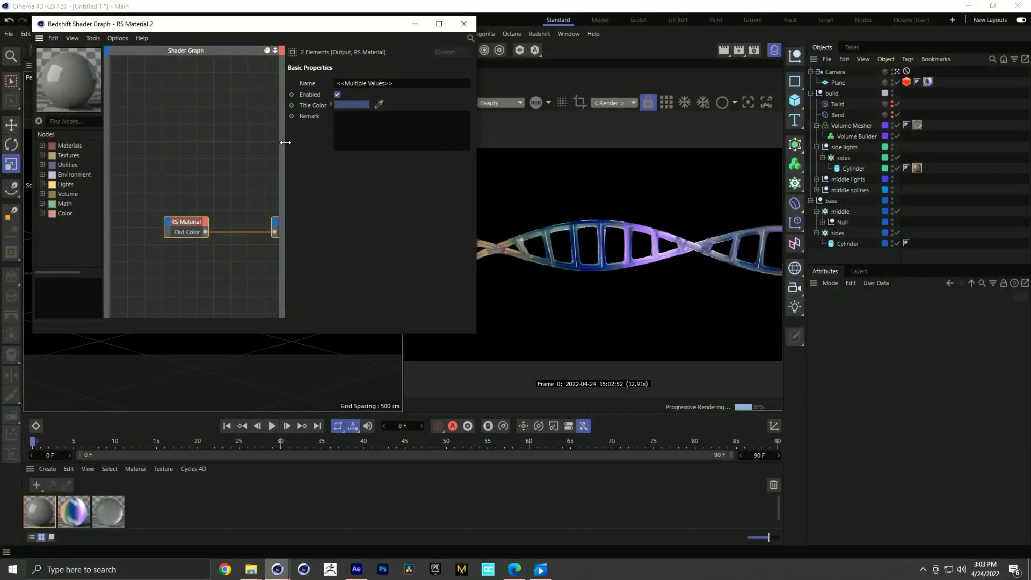
{"action": "left_click_drag", "start_coordinate": [285, 142], "coordinate": [352, 143]}
{"action": "left_click_drag", "start_coordinate": [174, 194], "coordinate": [341, 247]}
{"action": "left_click_drag", "start_coordinate": [321, 205], "coordinate": [320, 202]}
{"action": "left_click", "coordinate": [218, 198]}
{"action": "left_click_drag", "start_coordinate": [220, 196], "coordinate": [250, 196]}
- Add a Noise node in front of the RS Material node in the side light material's graph
{"action": "left_click", "coordinate": [80, 121]}
{"action": "type", "text": "noise"}
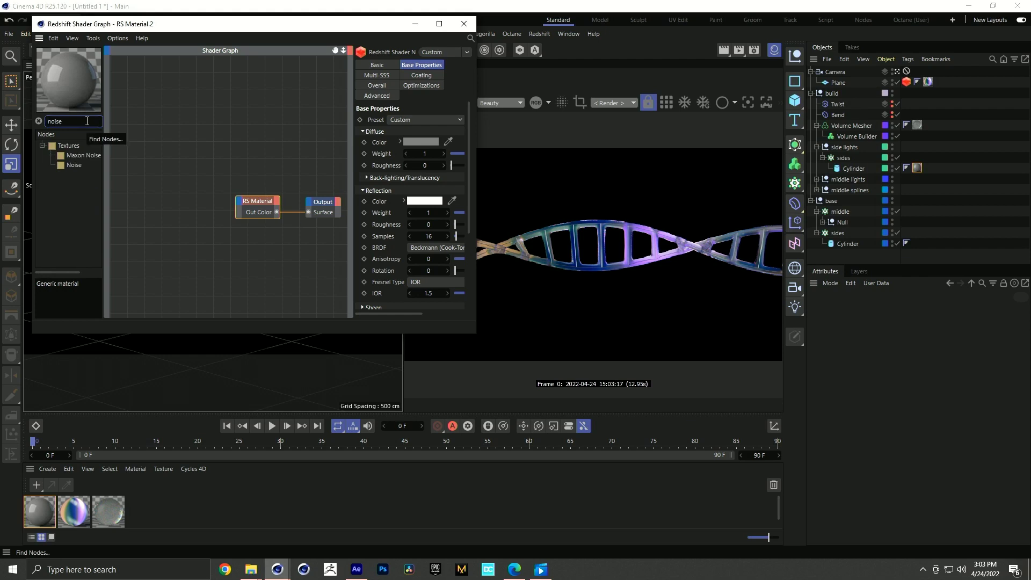
{"action": "left_click_drag", "start_coordinate": [74, 164], "coordinate": [132, 205]}
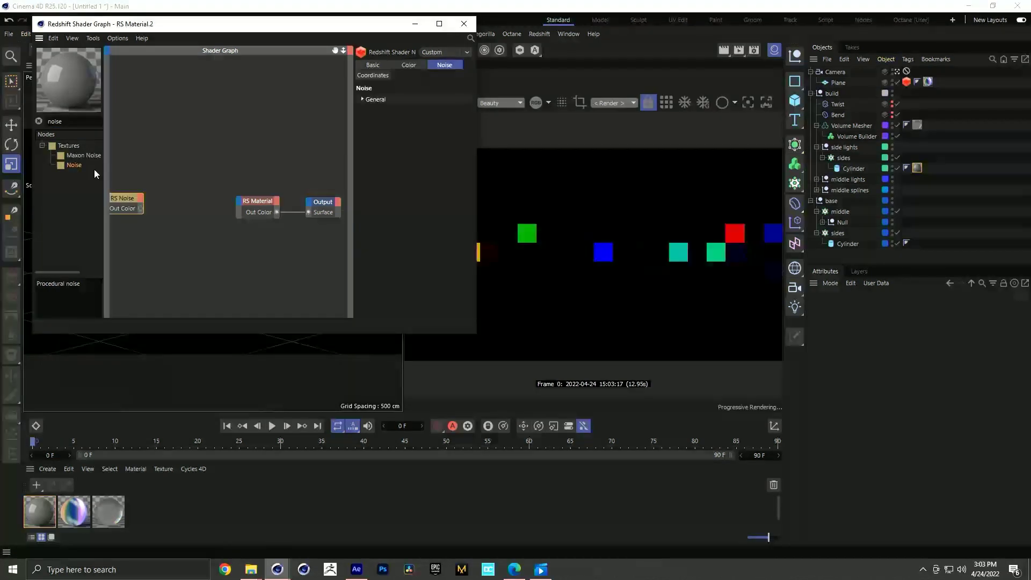
- Add two Ramp nodes to the side light material's graph and feed the Noise node's output color into both
{"action": "type", "text": "ramp"}
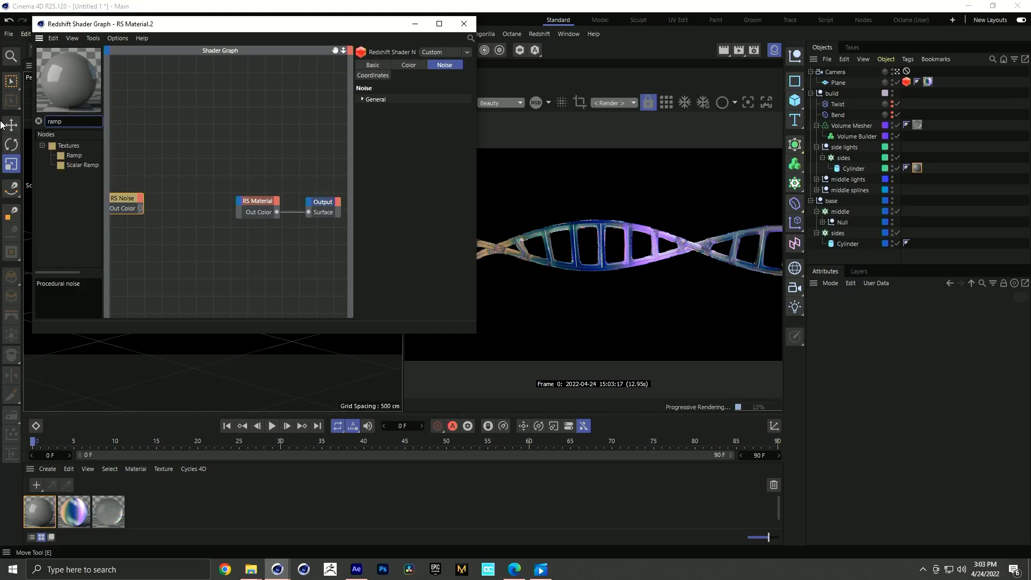
{"action": "left_click_drag", "start_coordinate": [69, 156], "coordinate": [189, 231]}
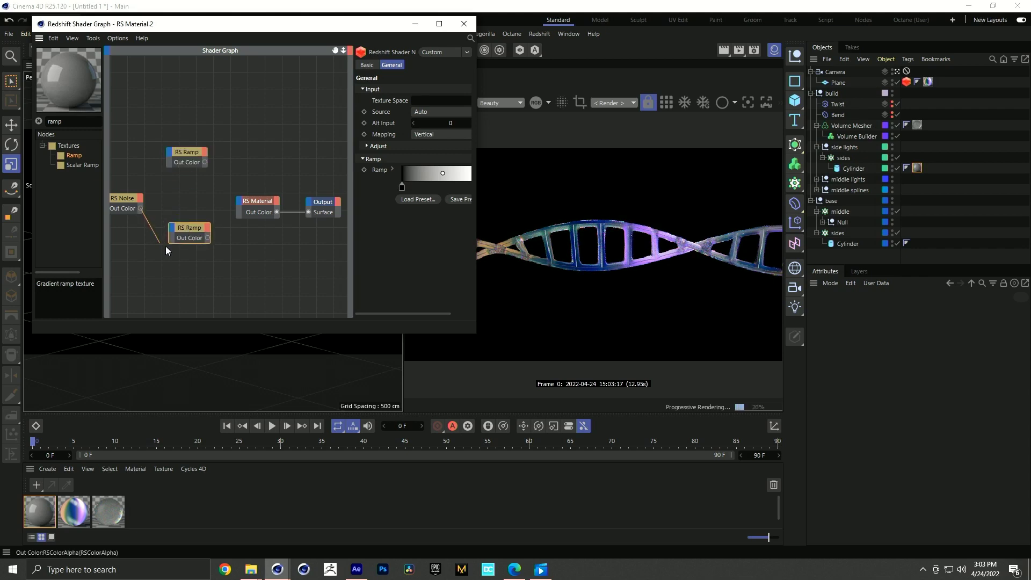
{"action": "left_click_drag", "start_coordinate": [170, 227], "coordinate": [170, 155]}
{"action": "left_click", "coordinate": [231, 234]}
{"action": "left_click", "coordinate": [224, 157]}
- Connect the upper ramp to the RS Material's Emission Color and the lower ramp to its Opacity Color
{"action": "left_click_drag", "start_coordinate": [236, 199], "coordinate": [239, 199]}
{"action": "mouse_move", "coordinate": [285, 315]}
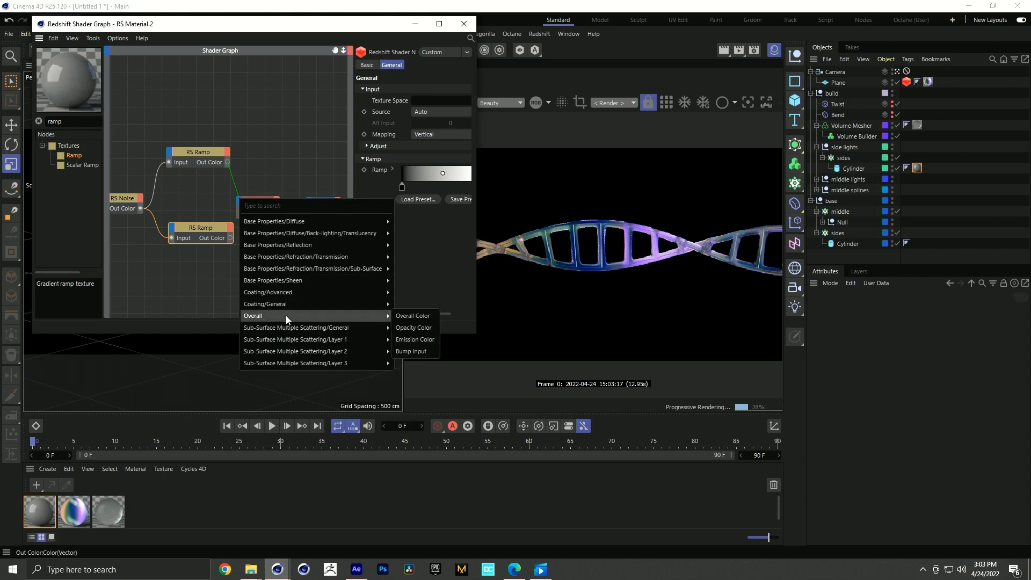
{"action": "left_click", "coordinate": [418, 339]}
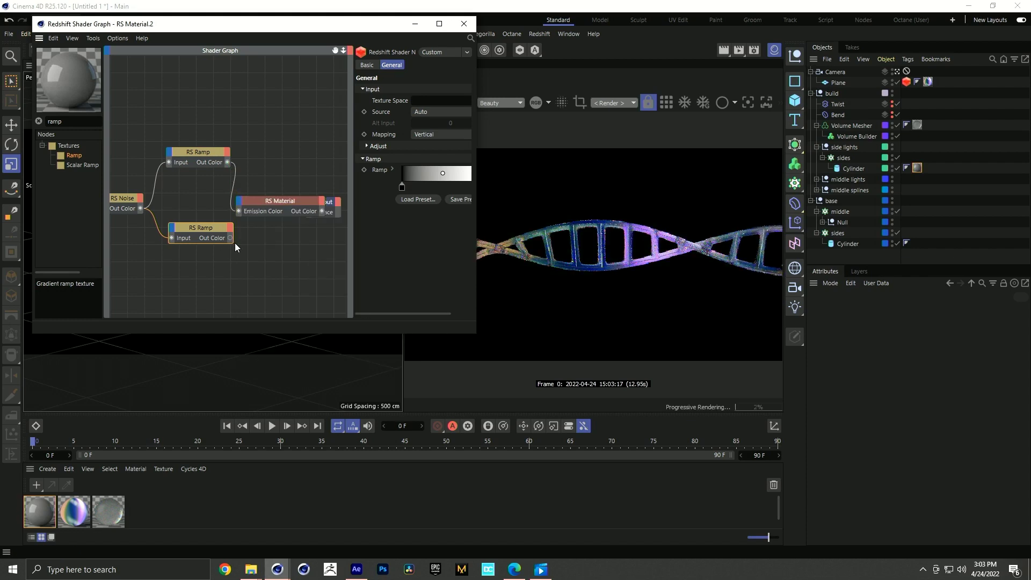
{"action": "left_click_drag", "start_coordinate": [230, 236], "coordinate": [241, 200]}
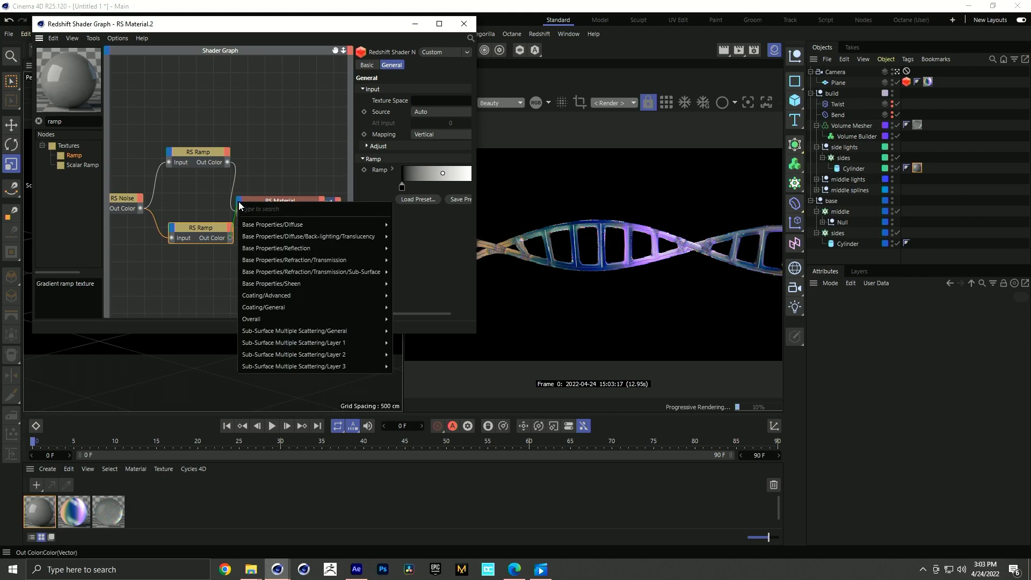
{"action": "mouse_move", "coordinate": [313, 317]}
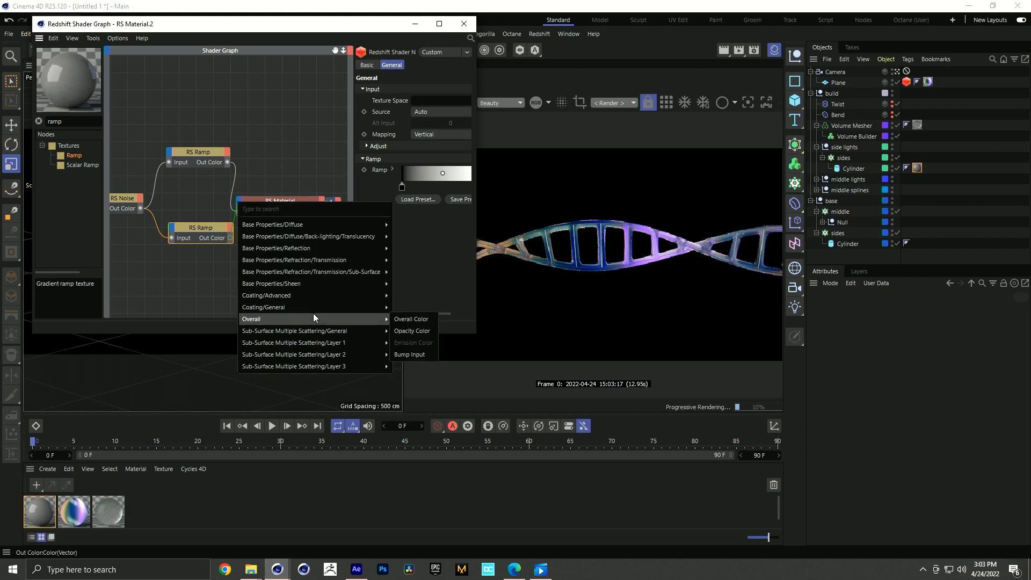
{"action": "left_click", "coordinate": [418, 332]}
- Move the Output node clear of the RS Material node and shift the shader graph window away from the render
{"action": "left_click", "coordinate": [343, 205]}
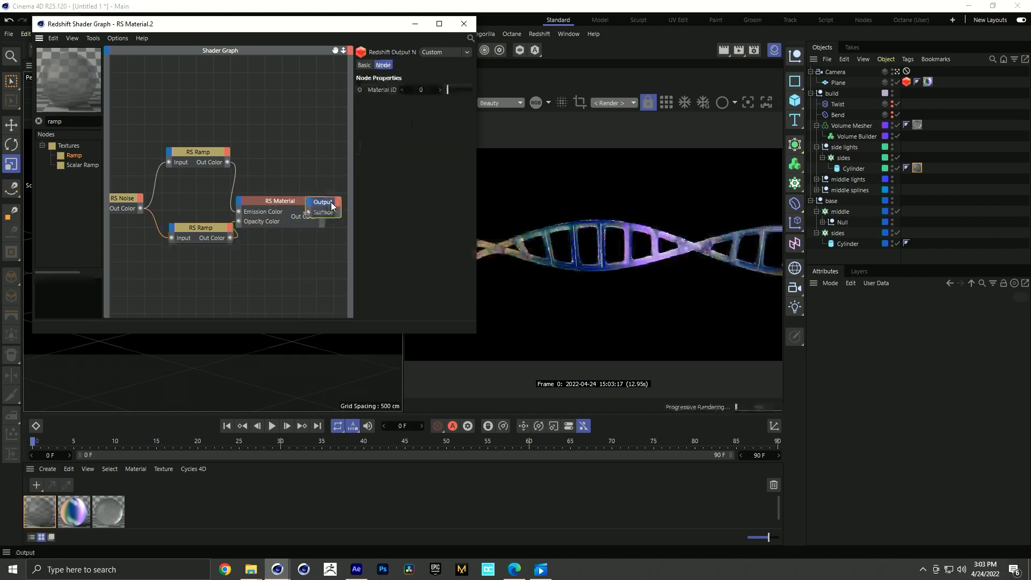
{"action": "left_click_drag", "start_coordinate": [351, 201], "coordinate": [351, 201]}
{"action": "left_click_drag", "start_coordinate": [357, 34], "coordinate": [295, 63]}
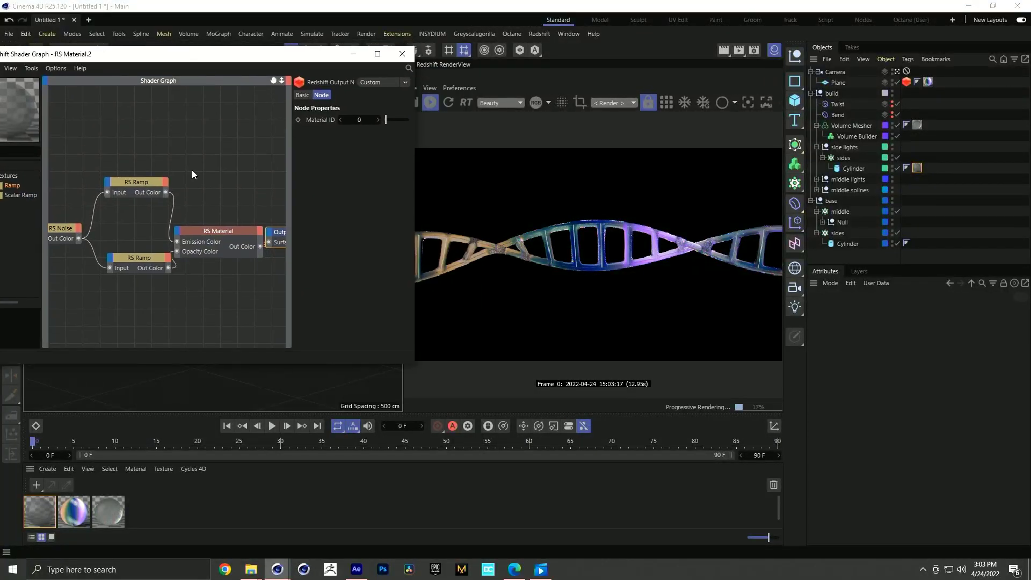
{"action": "scroll", "coordinate": [188, 171], "scroll_direction": "down", "scroll_amount": 2}
{"action": "left_click_drag", "start_coordinate": [264, 218], "coordinate": [268, 216]}
- Turn off rendering for the Volume Mesher, middle lights and middle splines layers to isolate the side lights
{"action": "left_click", "coordinate": [858, 272]}
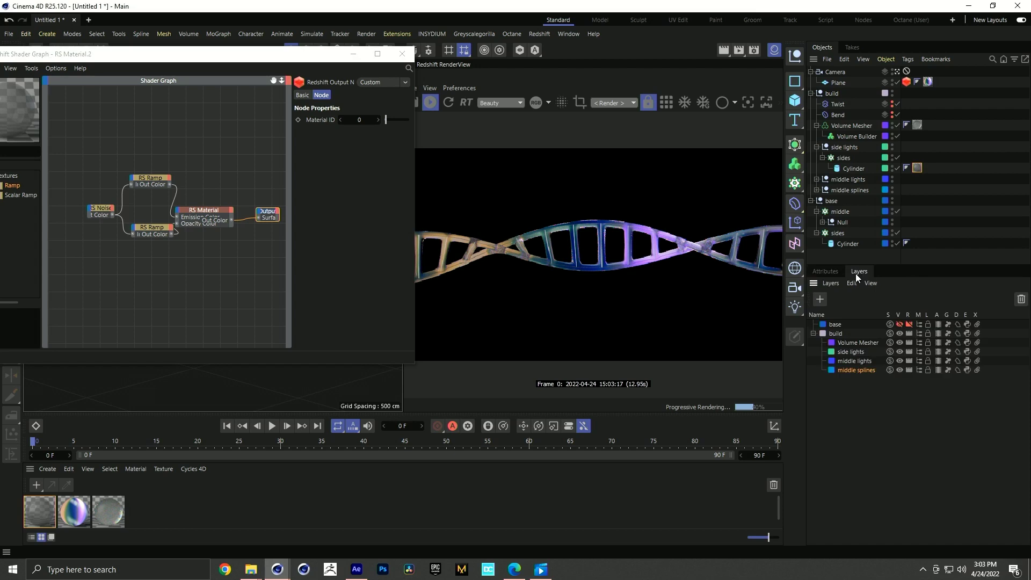
{"action": "left_click", "coordinate": [908, 360]}
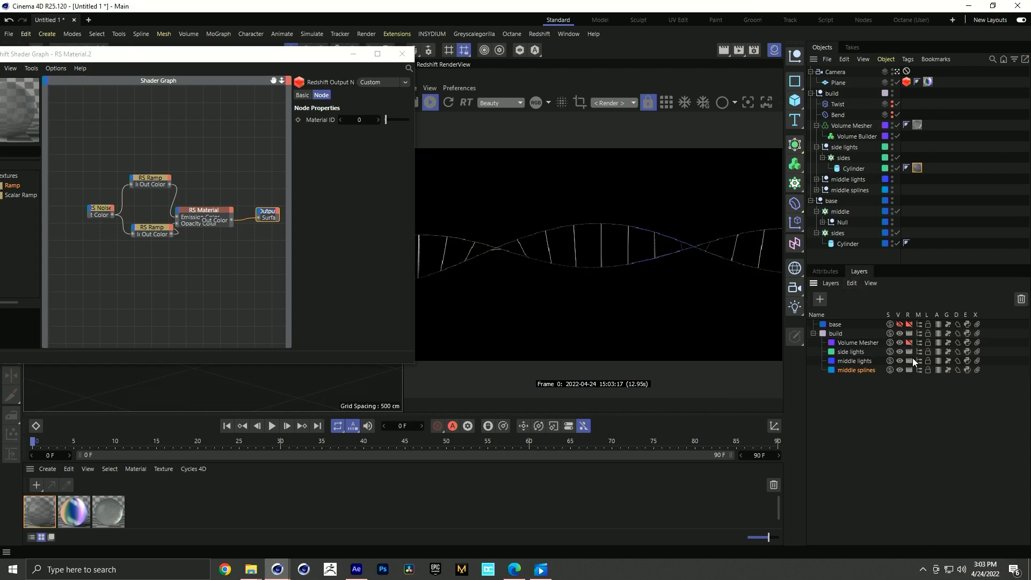
{"action": "left_click", "coordinate": [908, 370]}
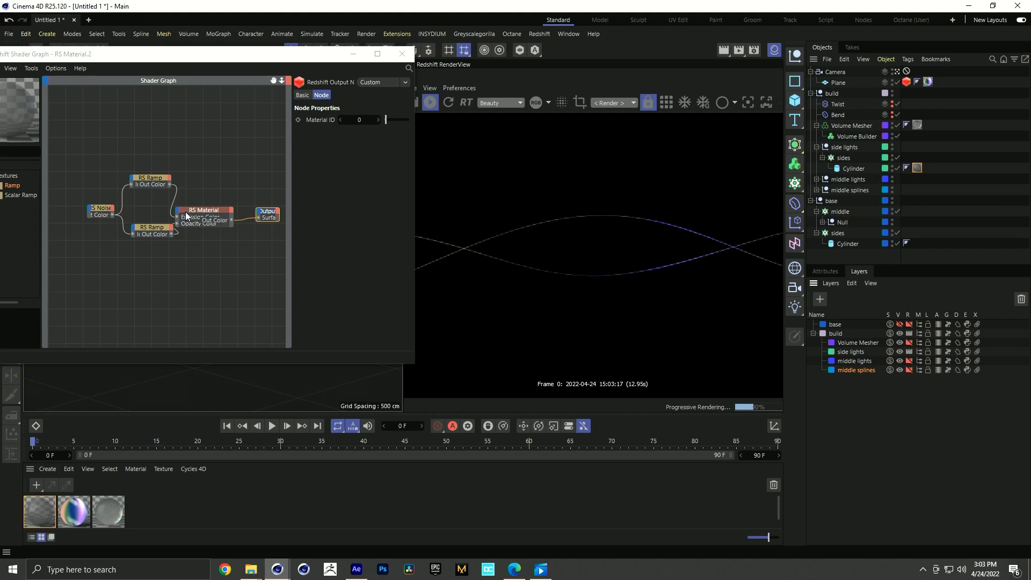
- Reposition the RS Material node slightly and set its Emission Weight to 8
{"action": "left_click", "coordinate": [208, 220]}
{"action": "left_click_drag", "start_coordinate": [208, 211], "coordinate": [217, 208]}
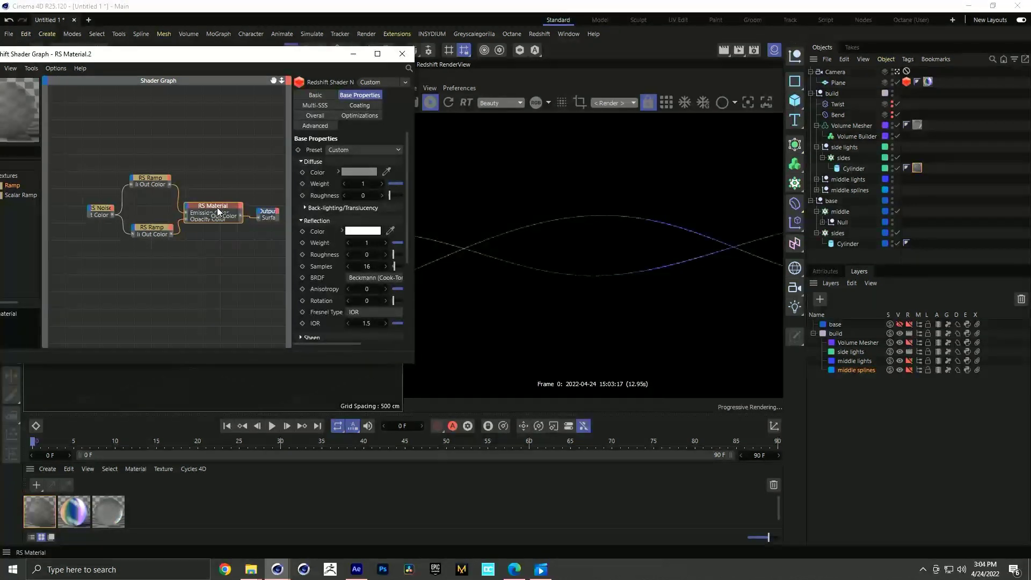
{"action": "left_click", "coordinate": [315, 115]}
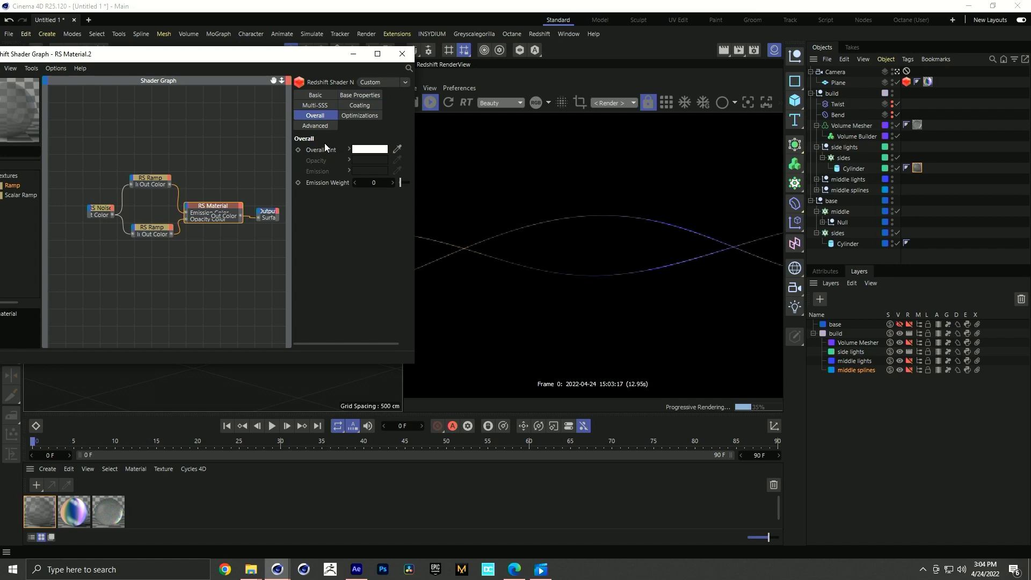
{"action": "left_click", "coordinate": [377, 184]}
{"action": "type", "text": "8"}
{"action": "key", "text": "Return"}
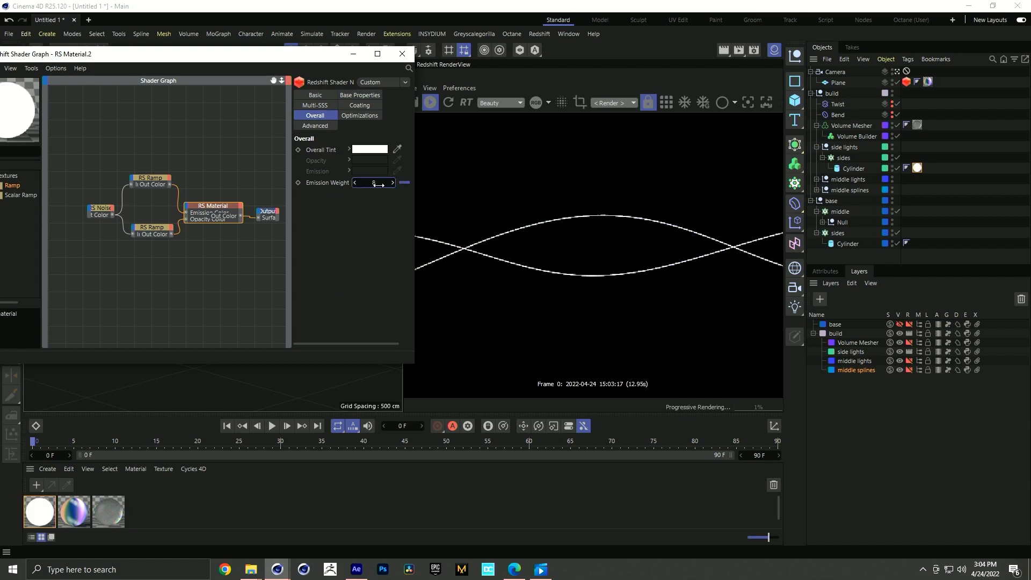
- Move the Noise node farther from the ramps, expand its Fractal/Turbulence settings and widen the area that shows them
{"action": "left_click", "coordinate": [96, 212]}
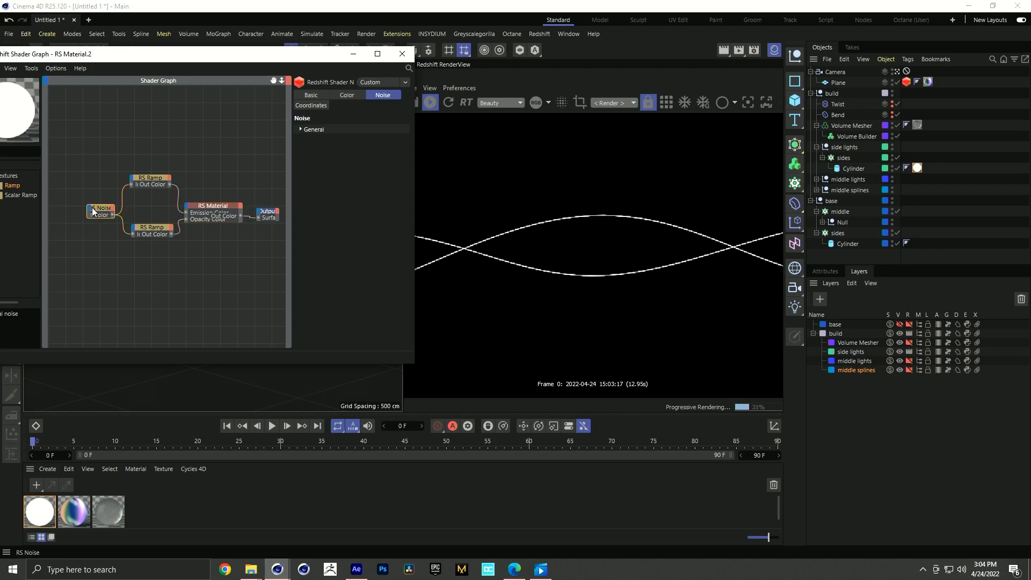
{"action": "left_click_drag", "start_coordinate": [95, 214], "coordinate": [79, 214]}
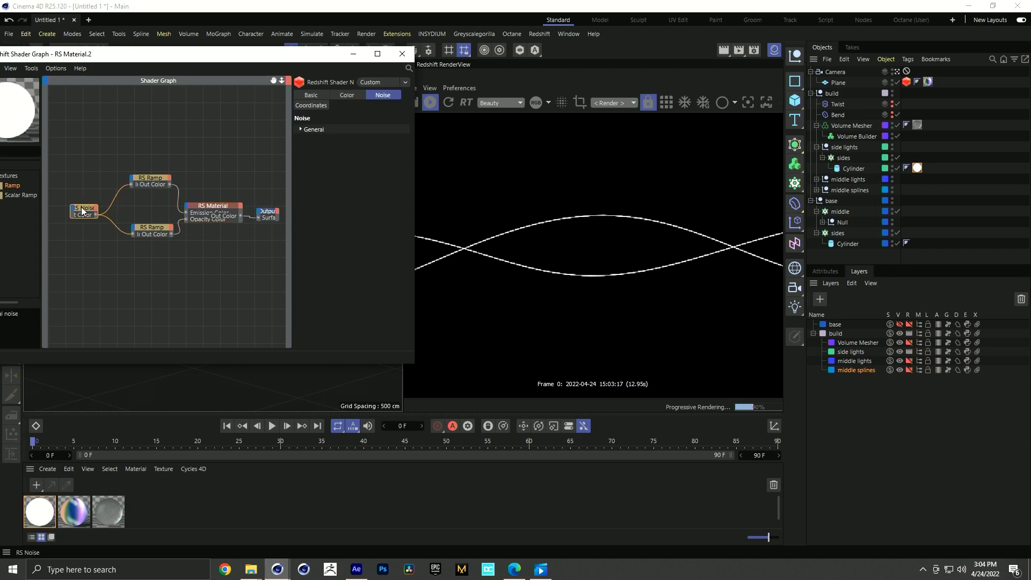
{"action": "left_click", "coordinate": [353, 95]}
{"action": "left_click", "coordinate": [301, 176]}
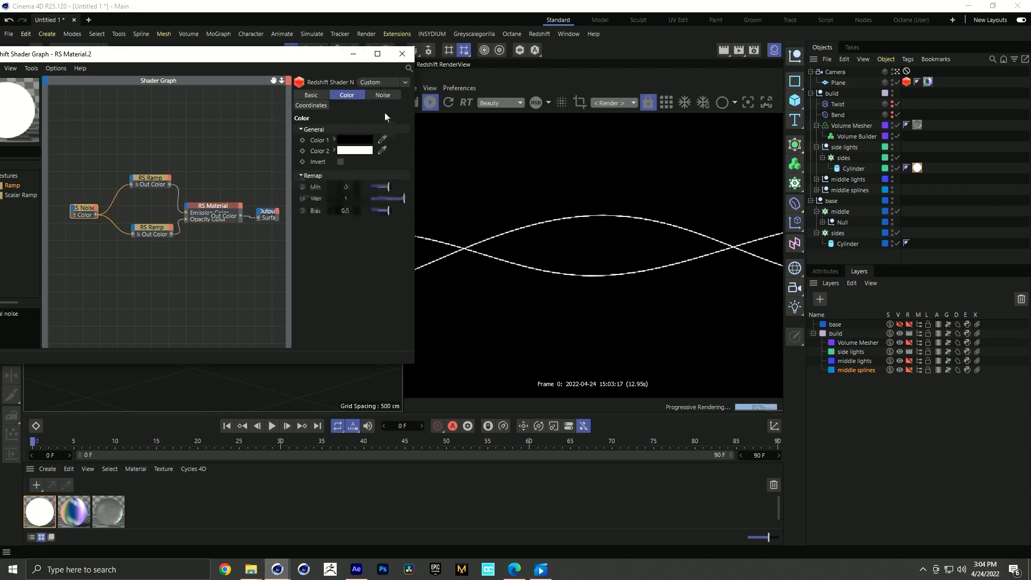
{"action": "left_click", "coordinate": [382, 95]}
{"action": "left_click", "coordinate": [300, 129]}
{"action": "left_click", "coordinate": [301, 152]}
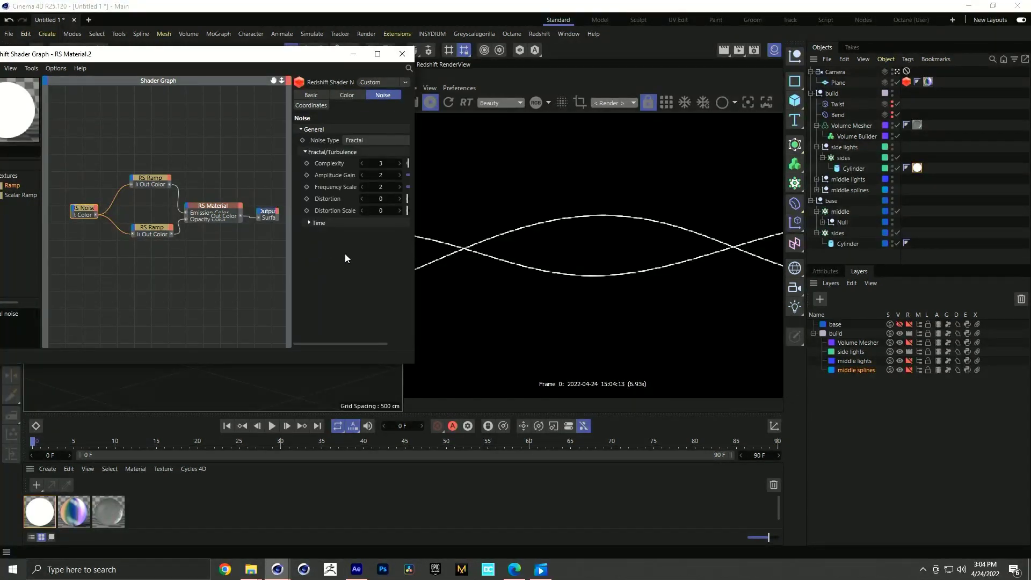
{"action": "left_click_drag", "start_coordinate": [414, 232], "coordinate": [424, 232]}
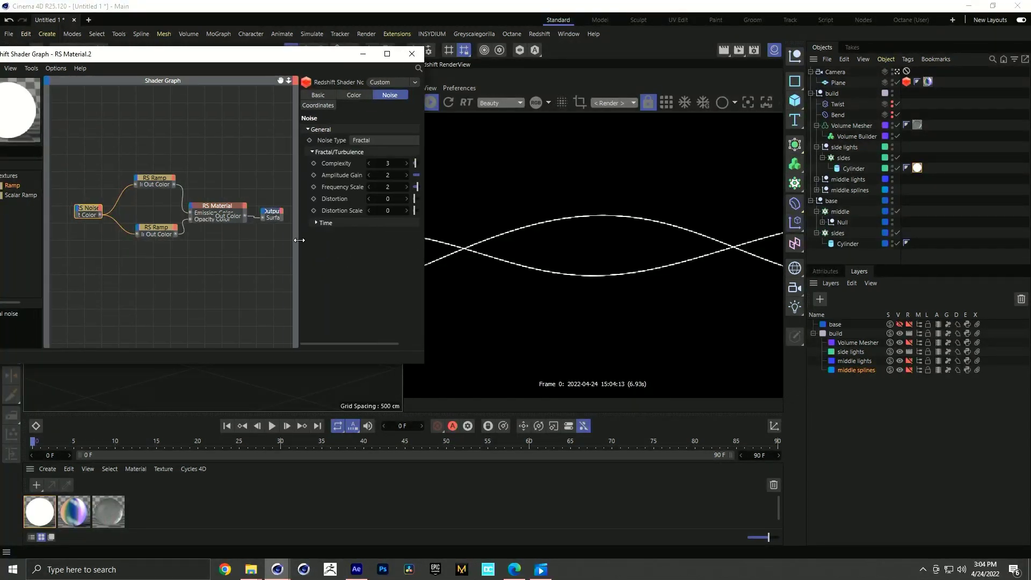
{"action": "left_click_drag", "start_coordinate": [299, 240], "coordinate": [262, 240]}
- Set the Noise node's Distortion to 1.19 and its Distortion Scale to 1.15
{"action": "left_click", "coordinate": [356, 189]}
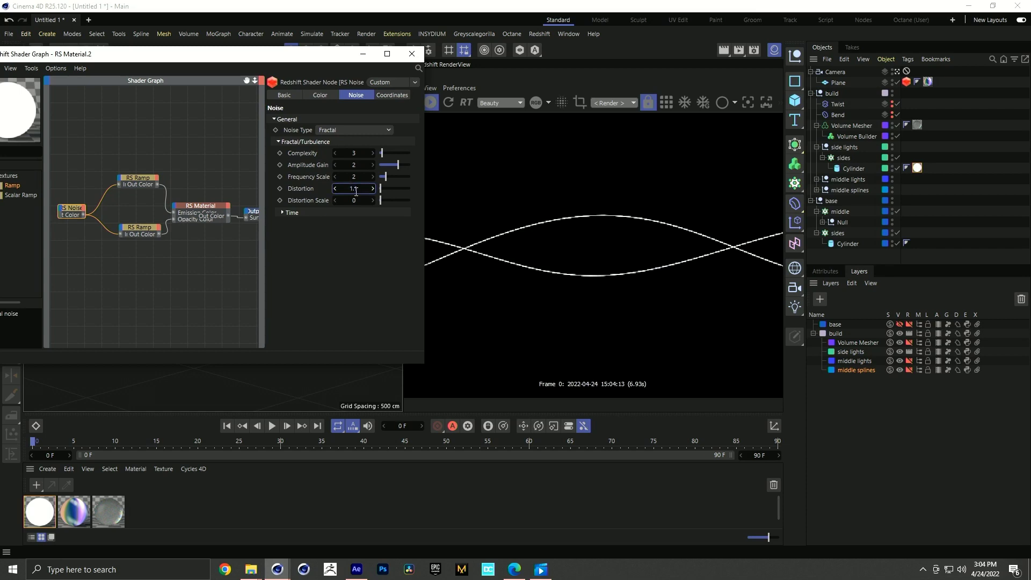
{"action": "type", "text": "1.19"}
{"action": "key", "text": "Return"}
{"action": "left_click", "coordinate": [355, 200]}
{"action": "type", "text": "1.15"}
{"action": "key", "text": "Return"}
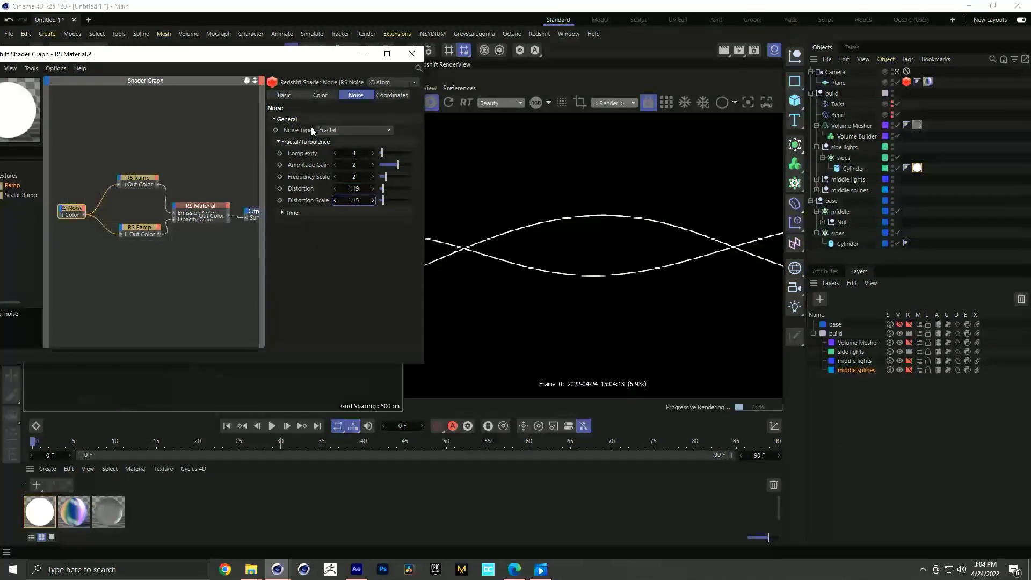
- Remap the Noise node's color range to a Min of 0.45 and a Max of about 0.8
{"action": "left_click", "coordinate": [320, 94]}
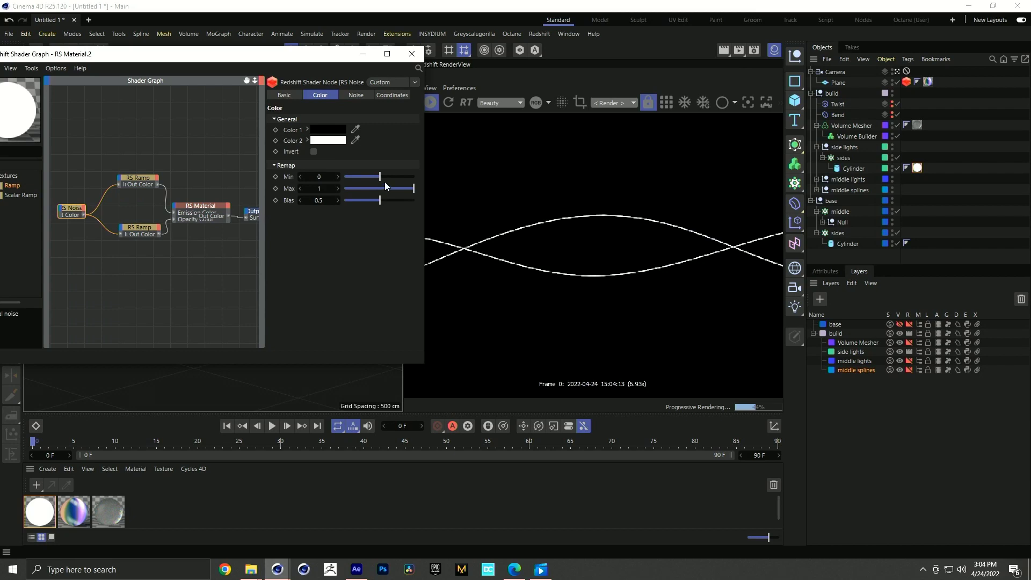
{"action": "left_click_drag", "start_coordinate": [380, 178], "coordinate": [388, 177]}
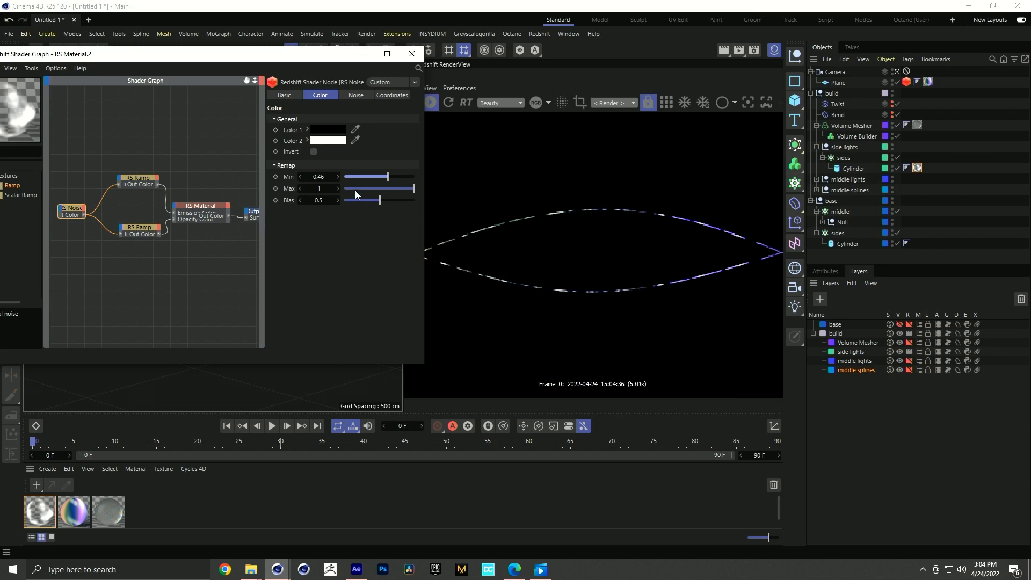
{"action": "left_click_drag", "start_coordinate": [387, 178], "coordinate": [387, 179]}
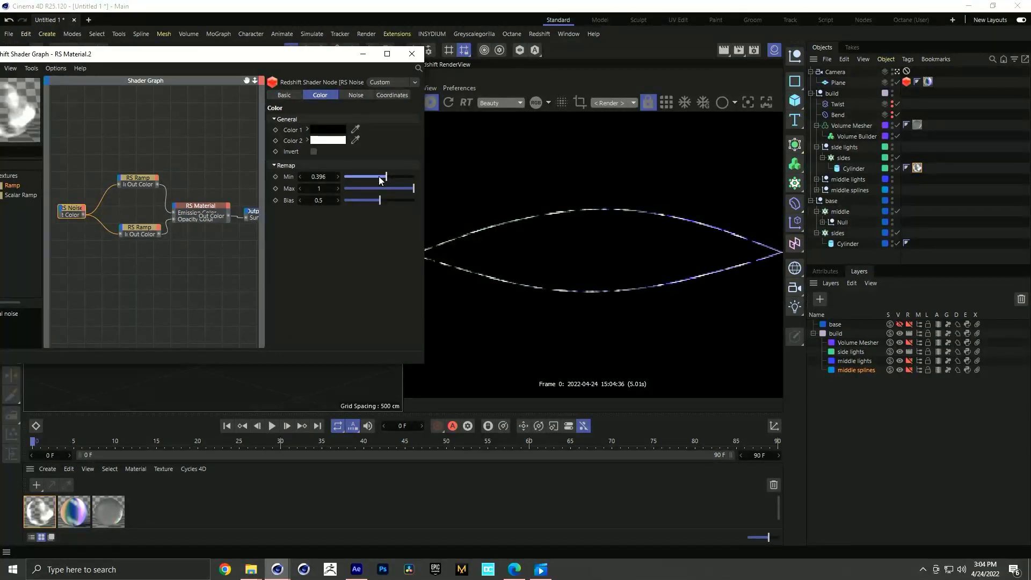
{"action": "left_click", "coordinate": [321, 177]}
{"action": "key", "text": "BackSpace"}
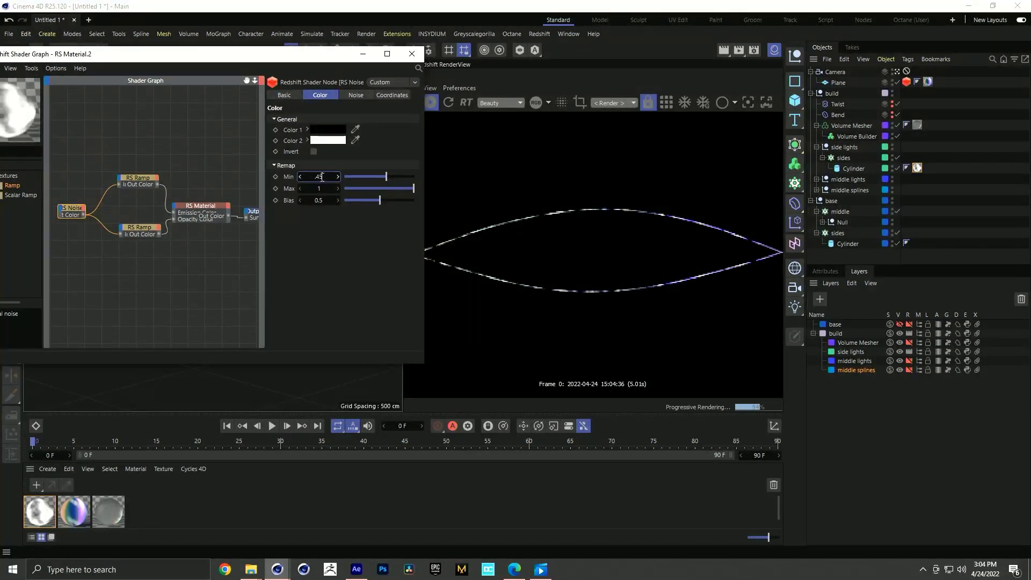
{"action": "type", "text": ".45"}
{"action": "key", "text": "Return"}
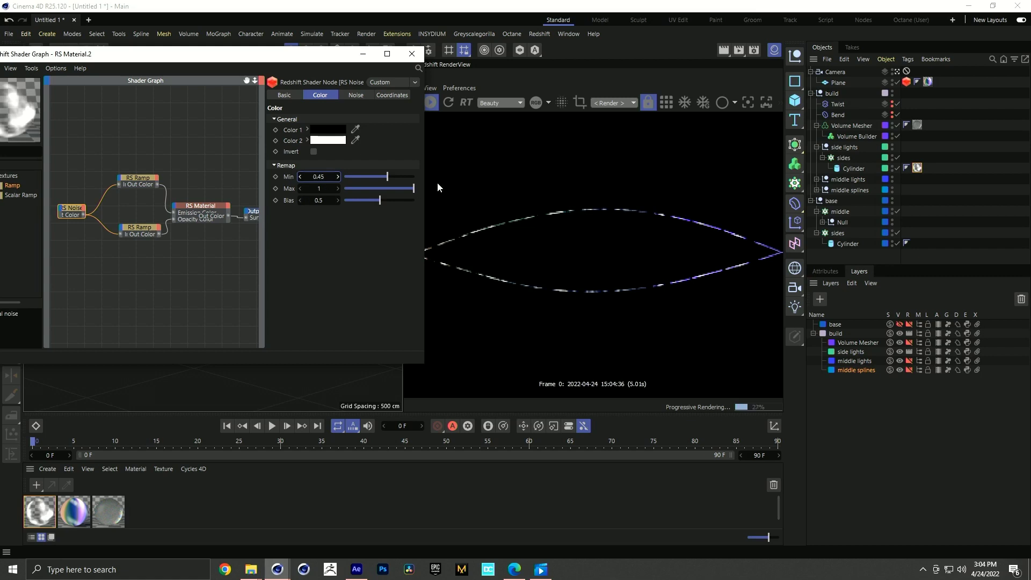
{"action": "left_click_drag", "start_coordinate": [410, 188], "coordinate": [411, 189]}
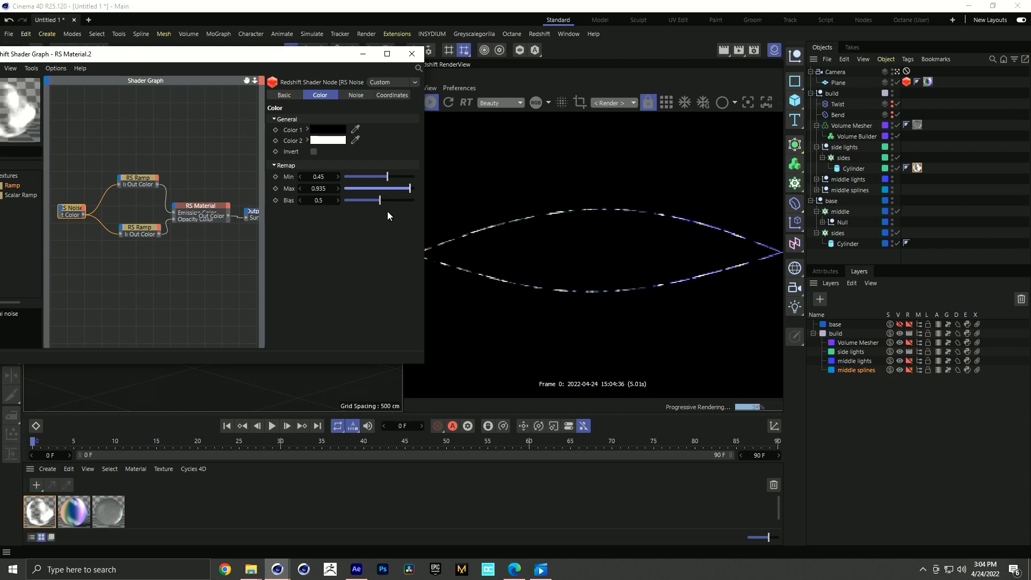
{"action": "left_click_drag", "start_coordinate": [411, 188], "coordinate": [402, 189]}
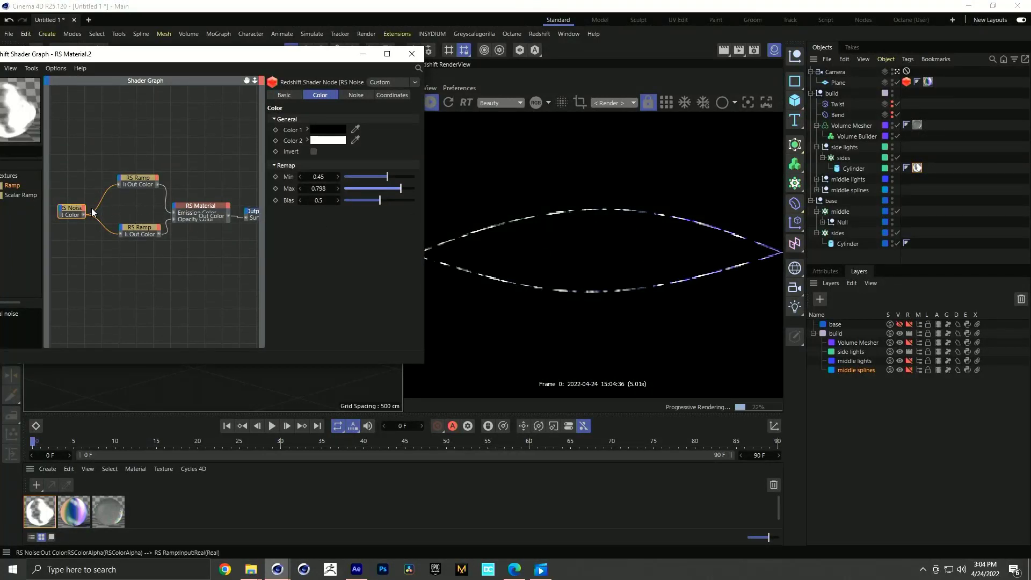
- Load the Heat 2 gradient preset into the ramp that feeds Emission Color
{"action": "left_click", "coordinate": [140, 179]}
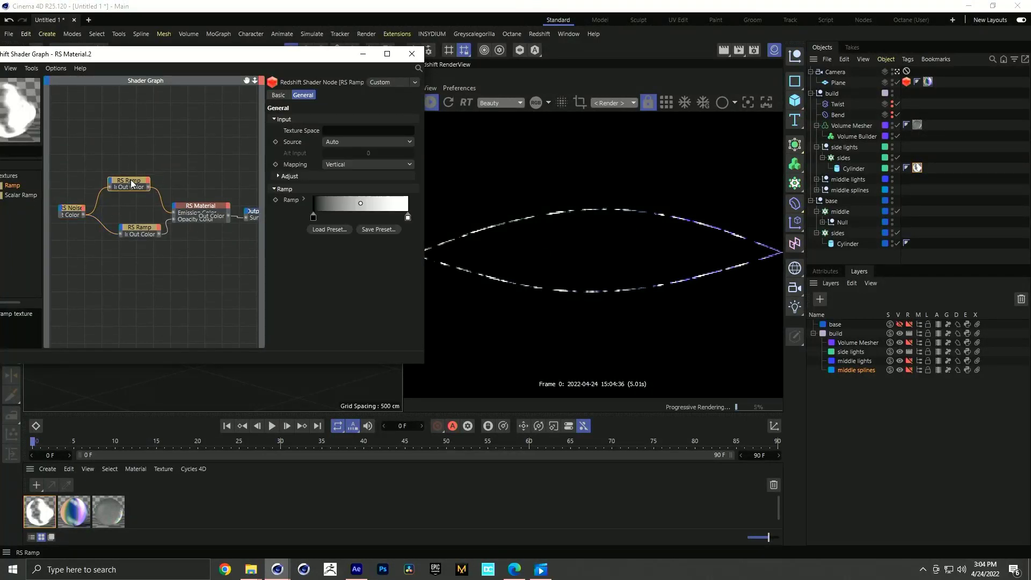
{"action": "left_click", "coordinate": [333, 230]}
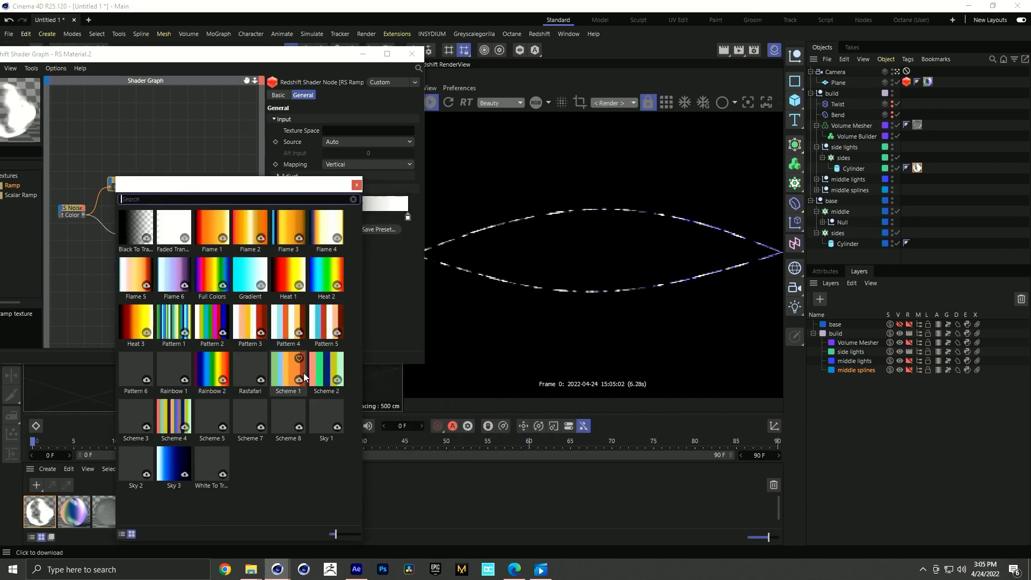
{"action": "double_click", "coordinate": [321, 268]}
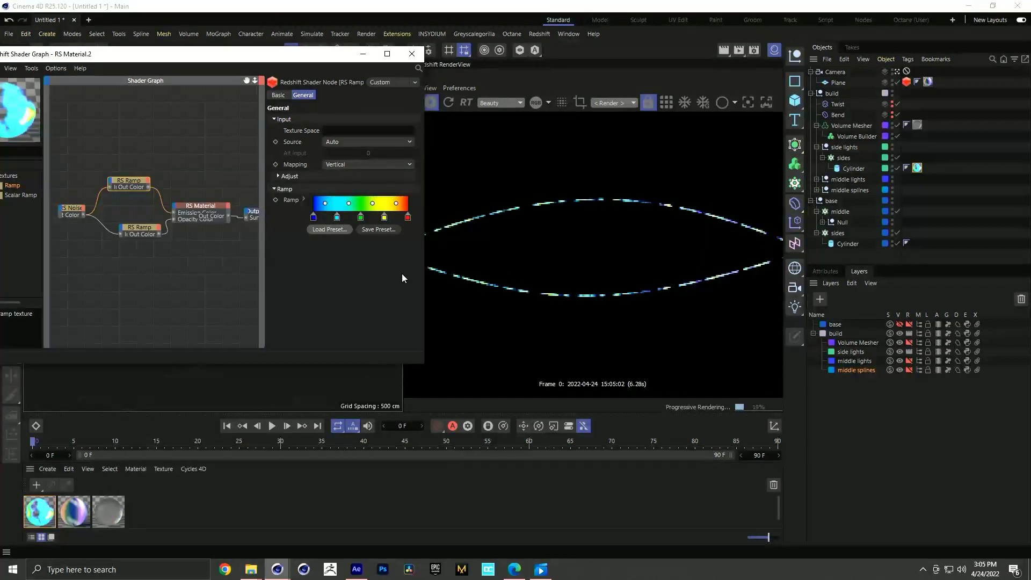
- Raise the Noise node's remap Max to about 0.85 and load the Flame 1 preset into the emission ramp
{"action": "left_click", "coordinate": [73, 211]}
{"action": "left_click_drag", "start_coordinate": [404, 185], "coordinate": [405, 188]}
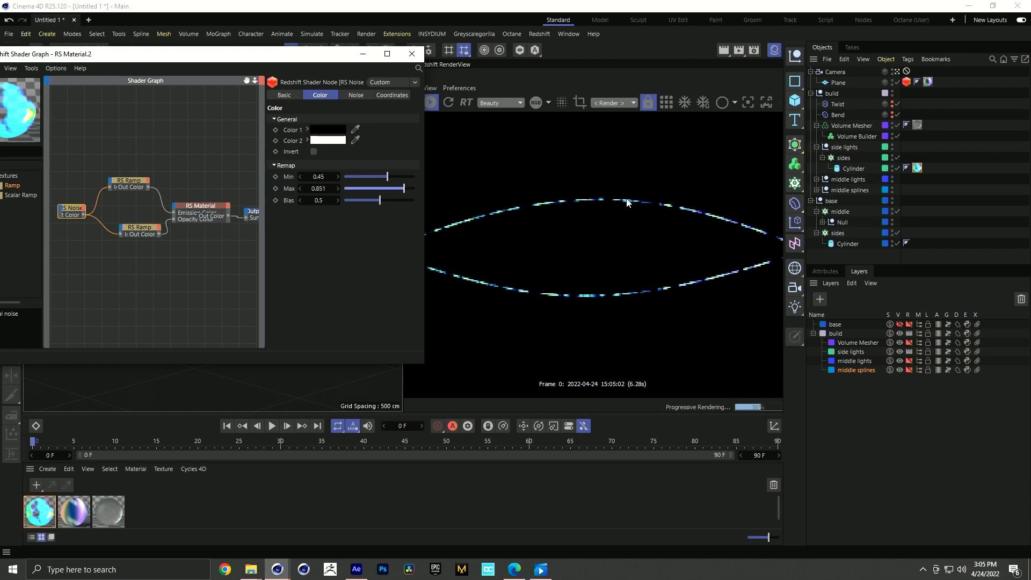
{"action": "left_click", "coordinate": [128, 182]}
{"action": "left_click", "coordinate": [314, 230]}
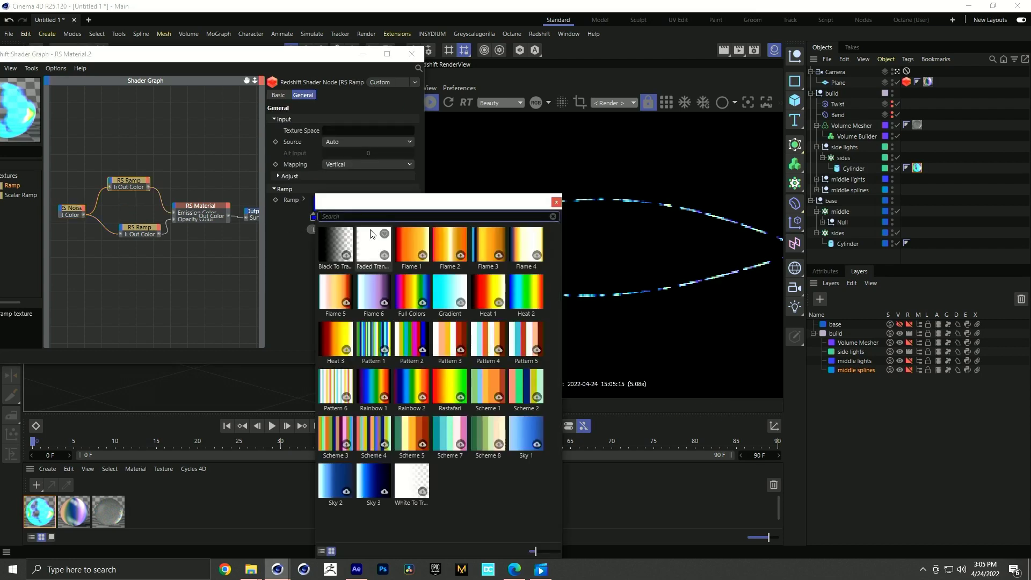
{"action": "double_click", "coordinate": [405, 240]}
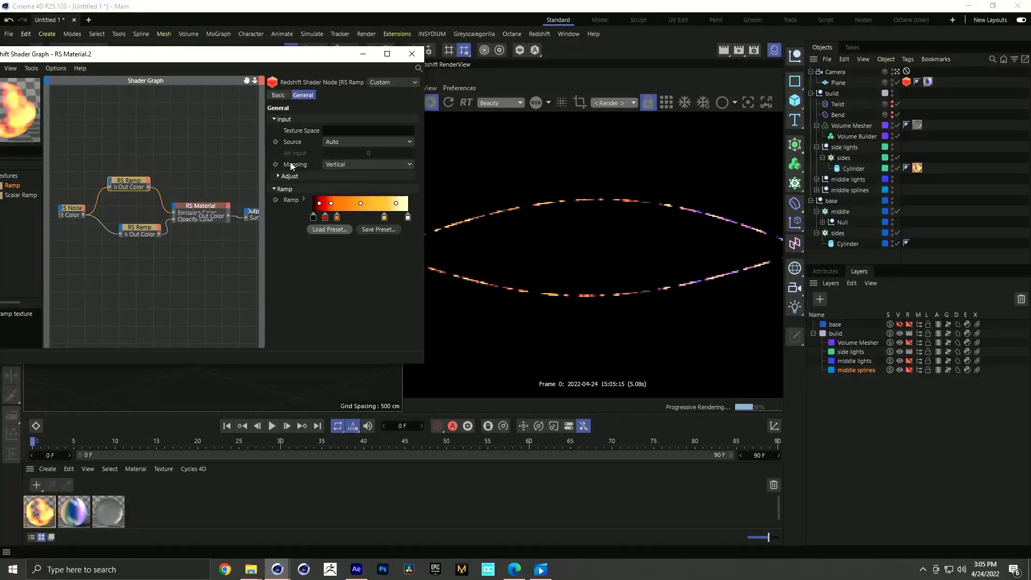
- Set the RS Material node's Diffuse Weight and Reflection Weight to 0
{"action": "left_click", "coordinate": [204, 214]}
{"action": "left_click", "coordinate": [333, 96]}
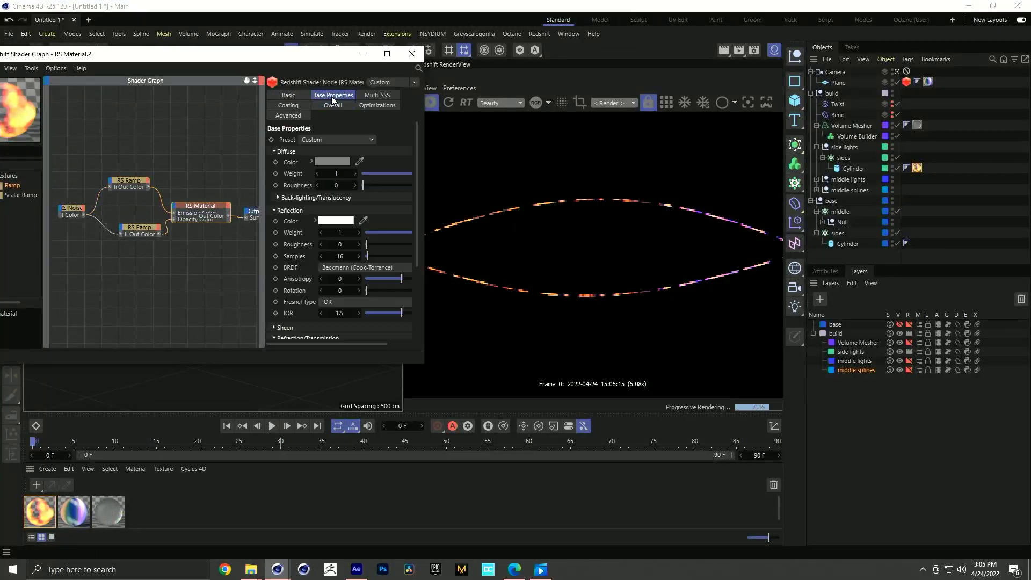
{"action": "left_click_drag", "start_coordinate": [371, 172], "coordinate": [316, 182]}
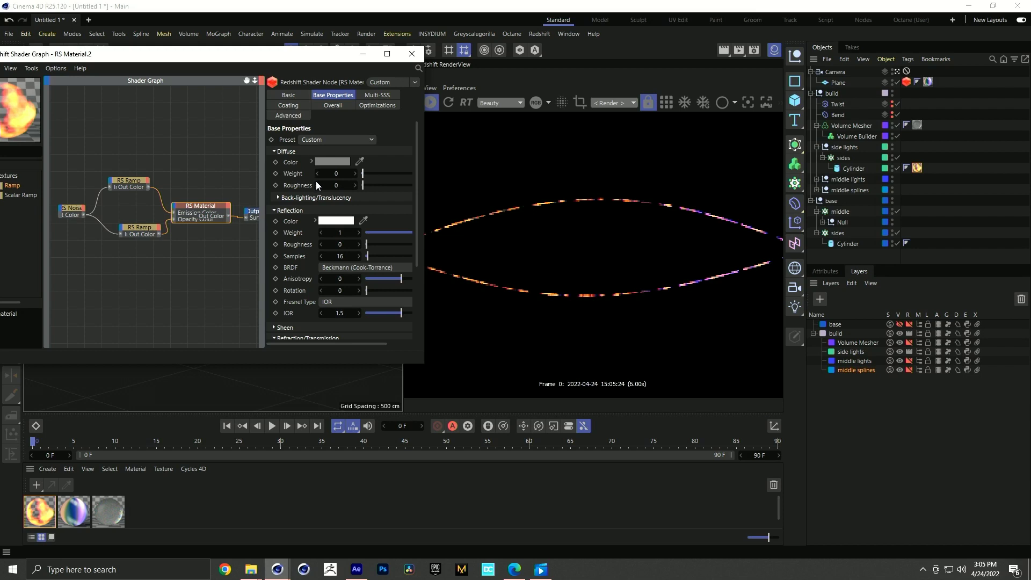
{"action": "left_click_drag", "start_coordinate": [372, 232], "coordinate": [419, 269]}
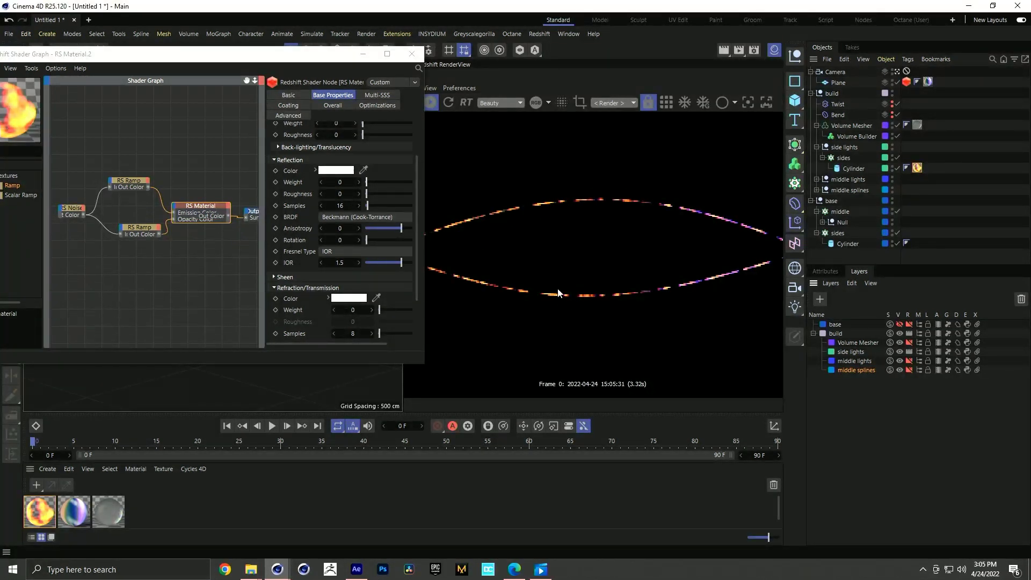
- Check the Hero Moment reference image in the PDF and return to the Cinema 4D scene
{"action": "key", "text": "alt+Tab"}
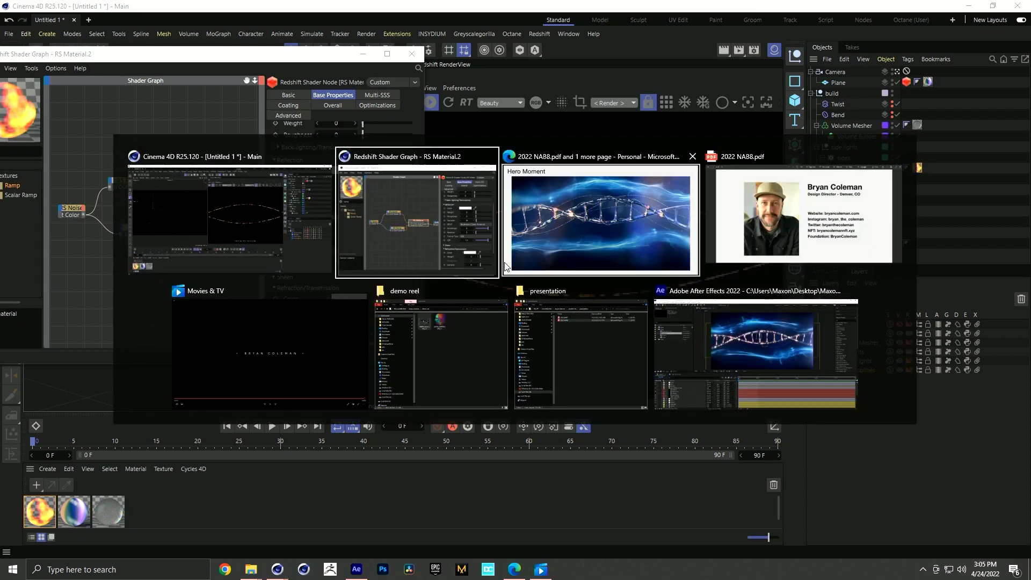
{"action": "left_click", "coordinate": [570, 228]}
{"action": "key", "text": "alt+Tab"}
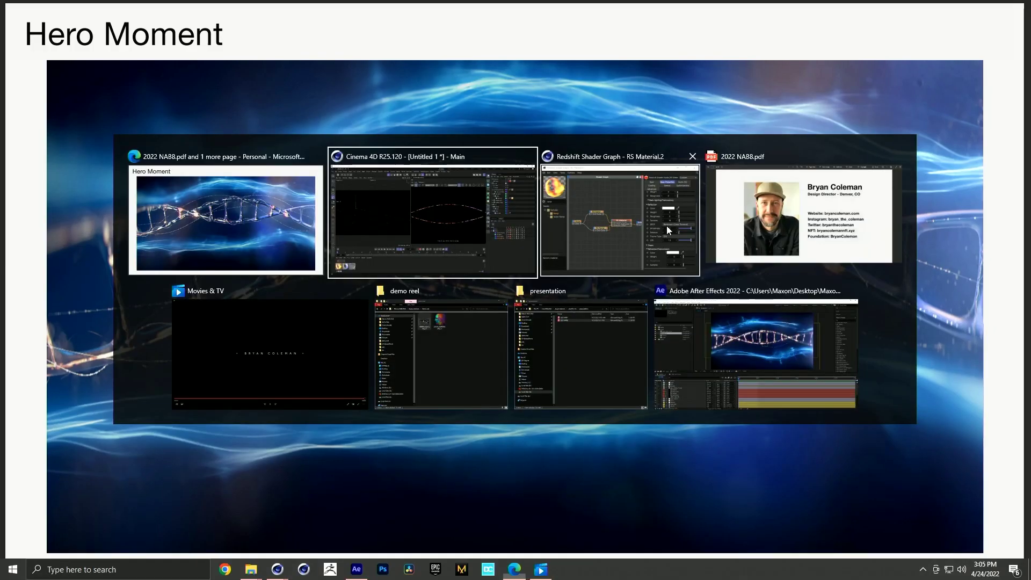
{"action": "left_click", "coordinate": [440, 246]}
- Try adjusting the black knot of the ramp that feeds Opacity Color, and close the shader graph
{"action": "left_click", "coordinate": [135, 229]}
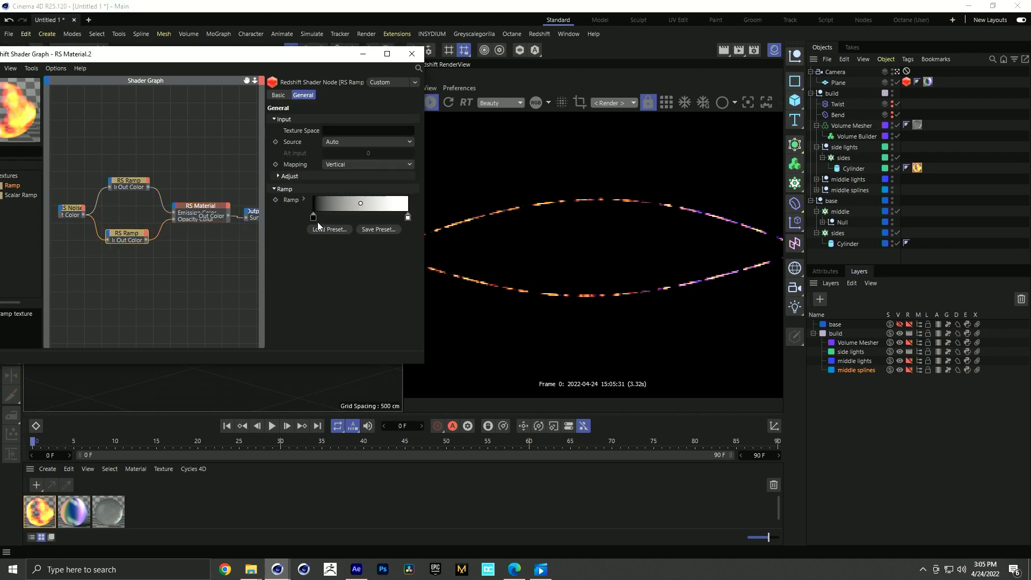
{"action": "mouse_move", "coordinate": [314, 218]}
{"action": "left_mouse_down"}
{"action": "mouse_move", "coordinate": [369, 220]}
{"action": "mouse_move", "coordinate": [302, 220]}
{"action": "left_mouse_up"}
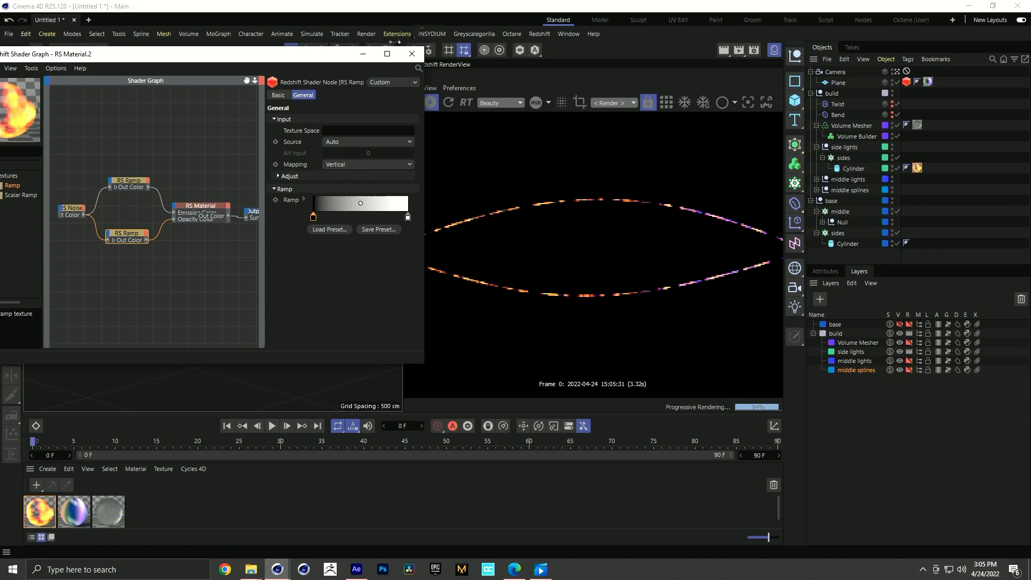
{"action": "left_click", "coordinate": [412, 53]}
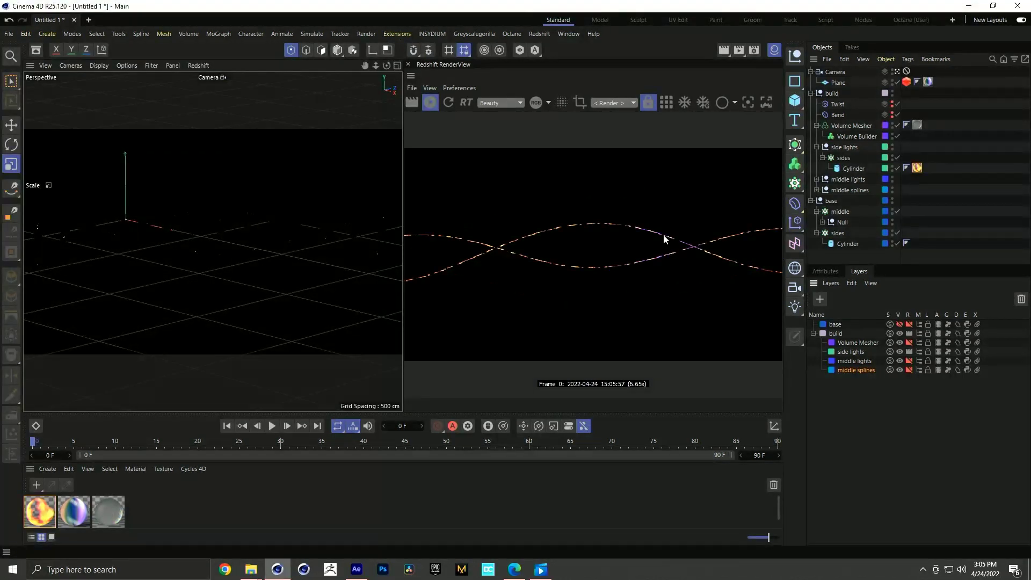
- Copy the RS Material.2 tag onto the middle lights' Cylinder and enable rendering for the middle lights layer
{"action": "left_click", "coordinate": [817, 179]}
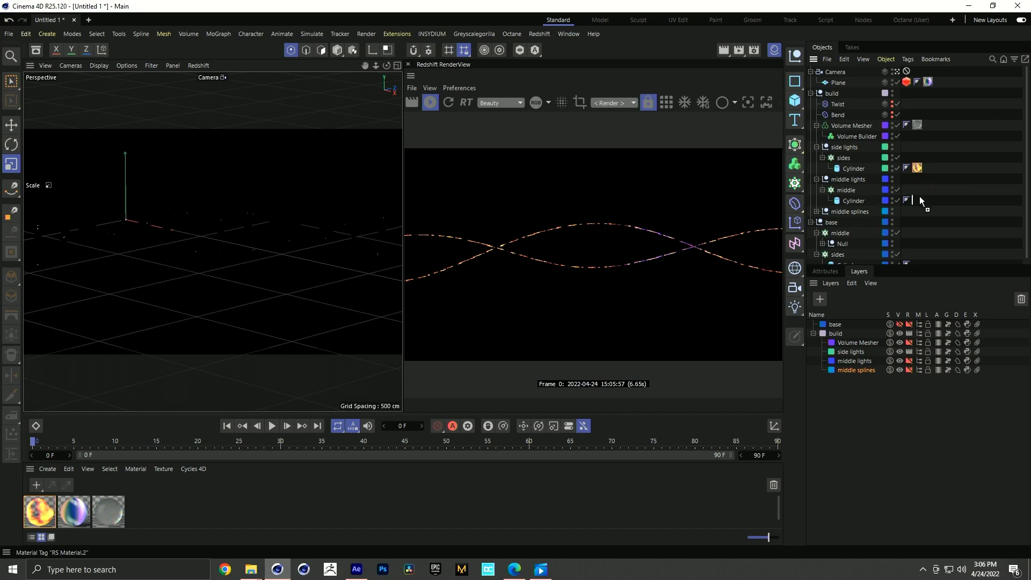
{"action": "left_click_drag", "start_coordinate": [917, 200], "coordinate": [916, 200], "text": "ctrl"}
{"action": "left_click", "coordinate": [908, 362]}
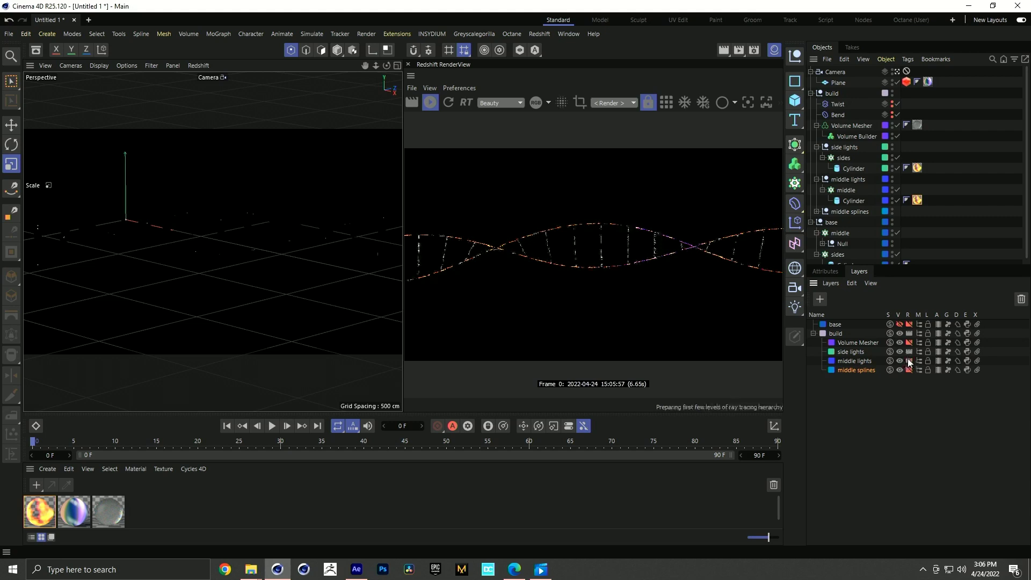
{"action": "scroll", "coordinate": [611, 249], "scroll_direction": "up", "scroll_amount": 3}
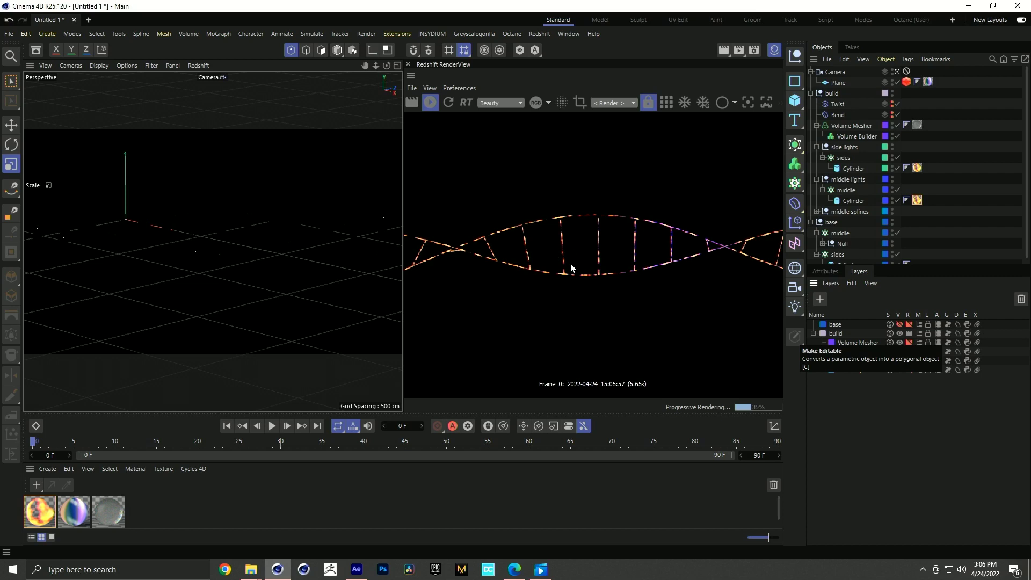
{"action": "scroll", "coordinate": [570, 262], "scroll_direction": "up", "scroll_amount": 1}
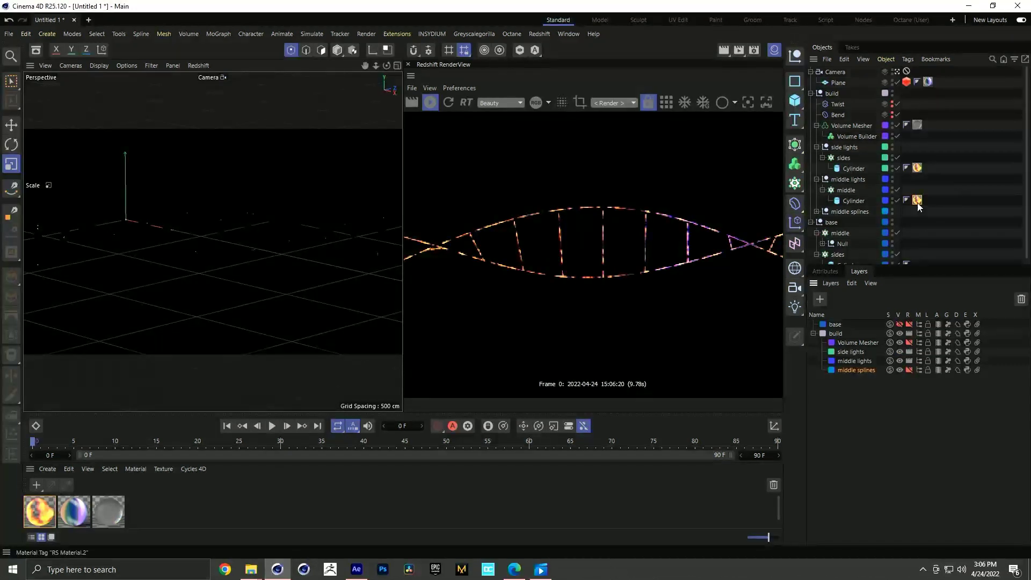
- Set the Noise node's coordinate Source to Vertex Attribute in RS Material.2 and close the shader graph
{"action": "left_click", "coordinate": [916, 168]}
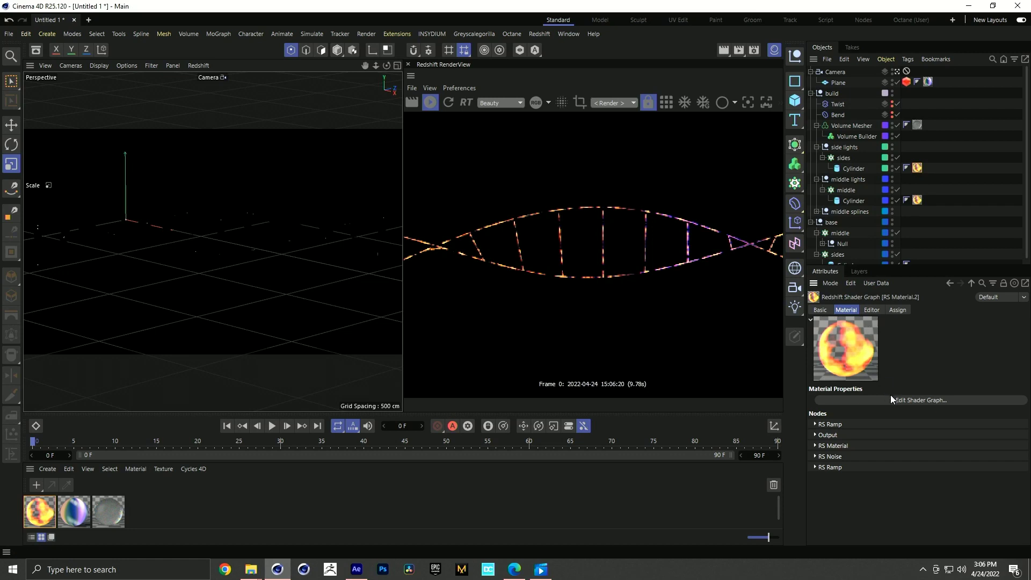
{"action": "left_click", "coordinate": [891, 399]}
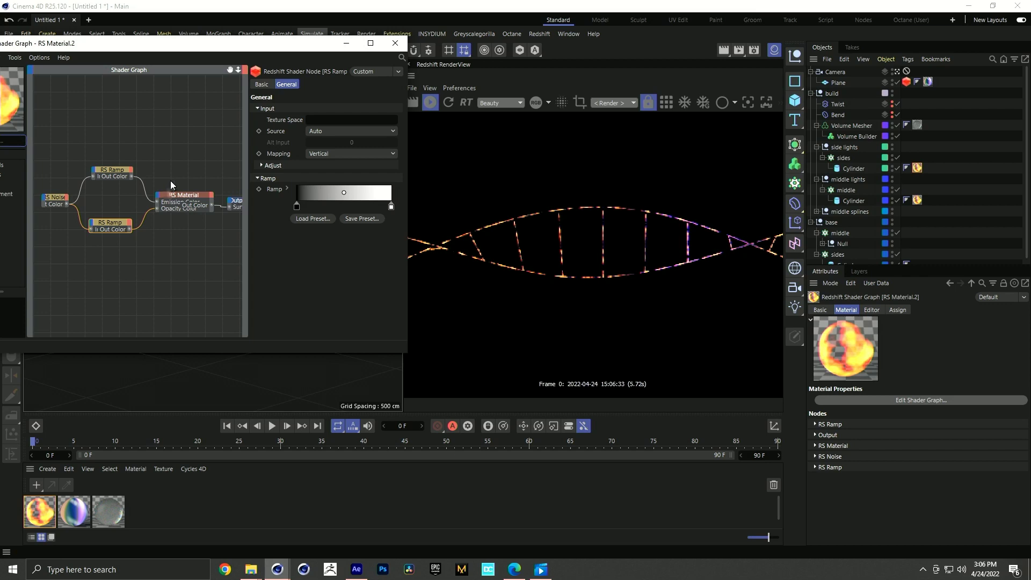
{"action": "left_click", "coordinate": [55, 199]}
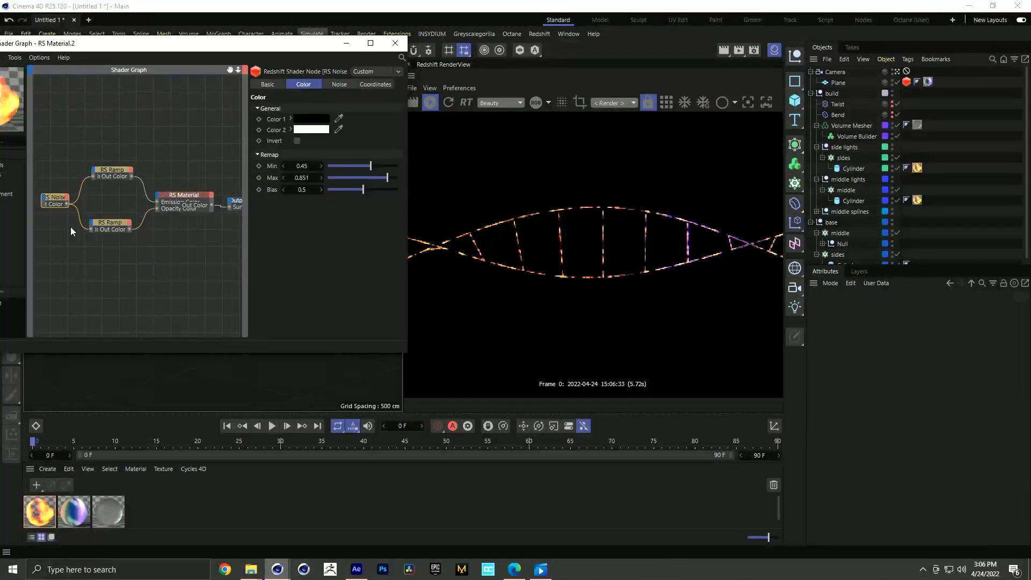
{"action": "left_click", "coordinate": [374, 85]}
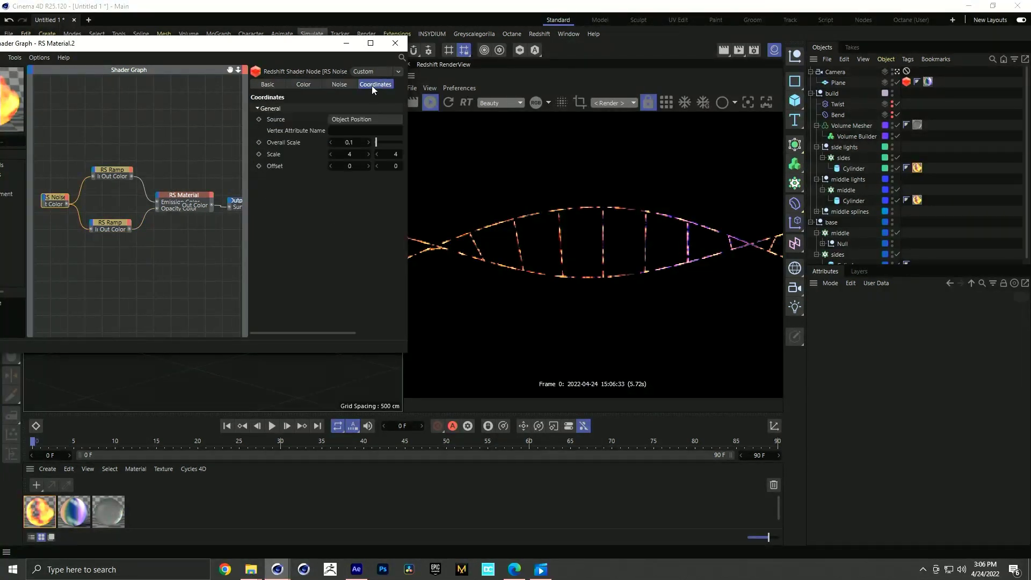
{"action": "left_click", "coordinate": [350, 119]}
{"action": "left_click", "coordinate": [363, 143]}
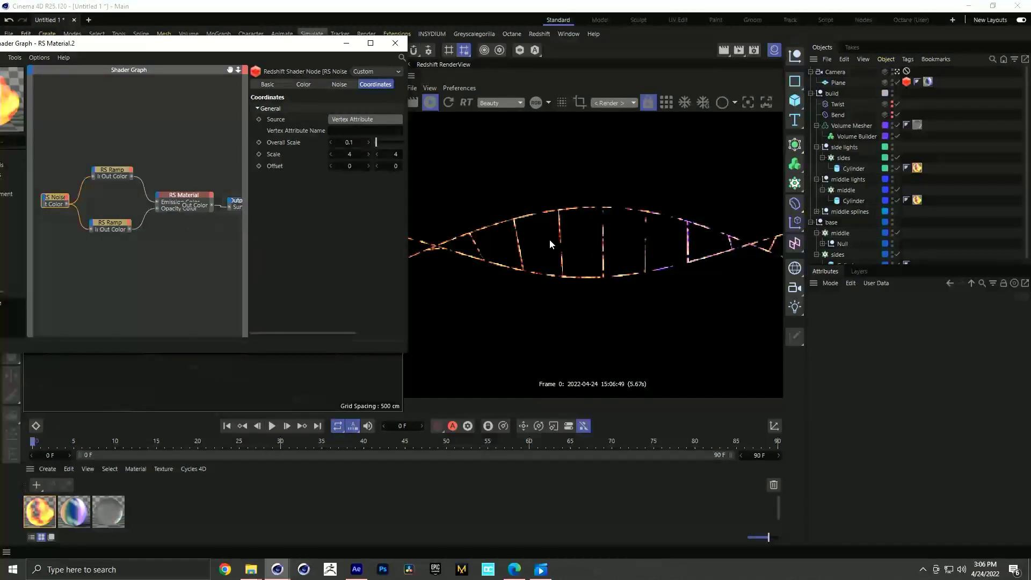
{"action": "left_click", "coordinate": [395, 43]}
- Check the Hero Moment reference image, collapse the side lights and middle lights groups, and expand middle splines
{"action": "key", "text": "alt+Tab"}
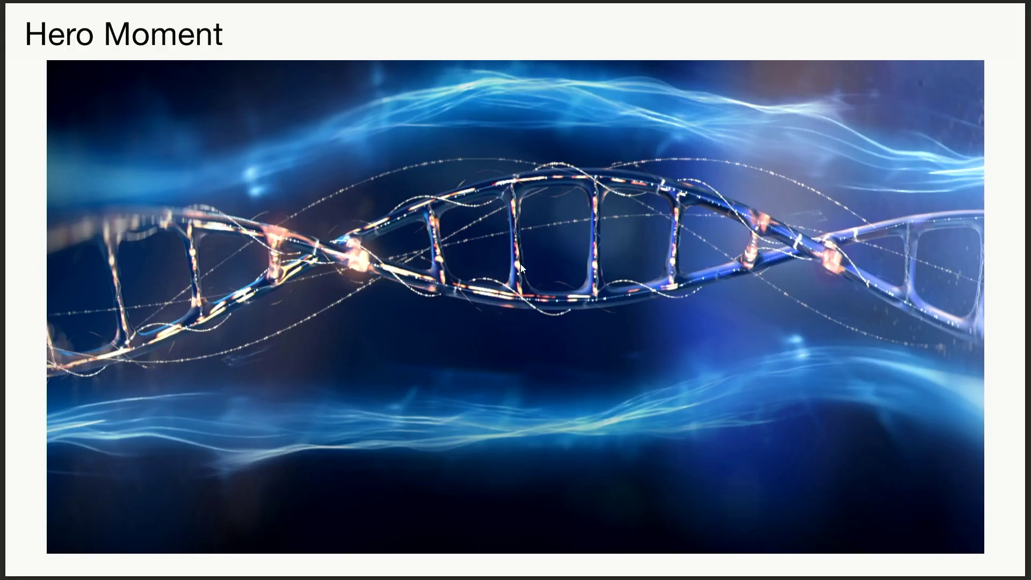
{"action": "key", "text": "alt+Tab"}
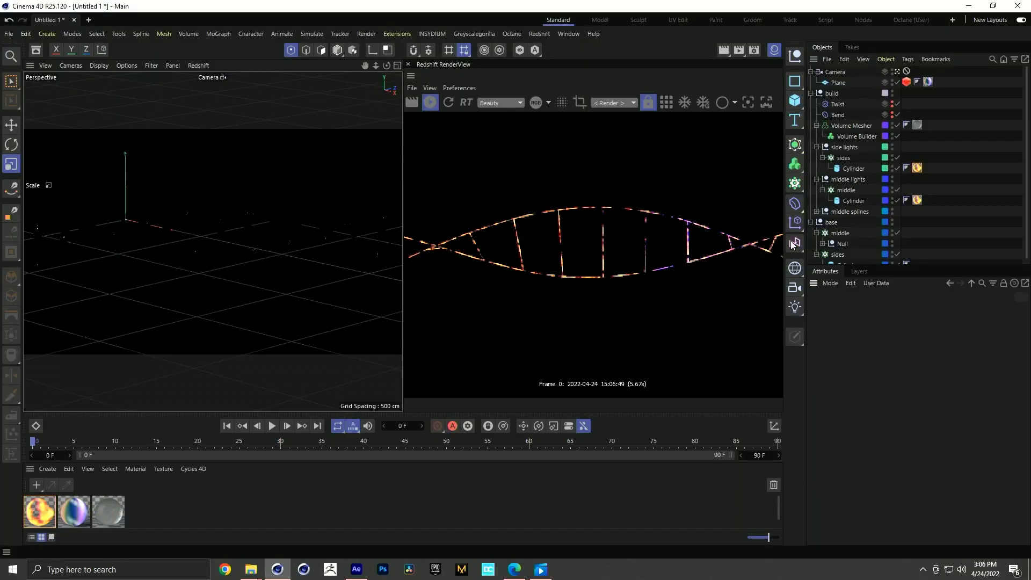
{"action": "left_click", "coordinate": [816, 147]}
{"action": "left_click", "coordinate": [816, 157]}
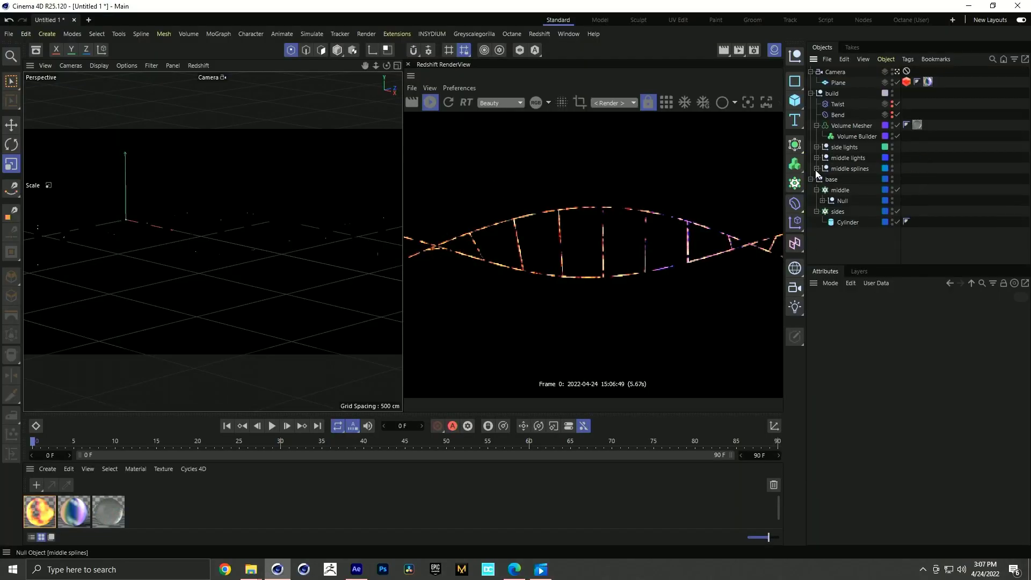
{"action": "left_click", "coordinate": [816, 168]}
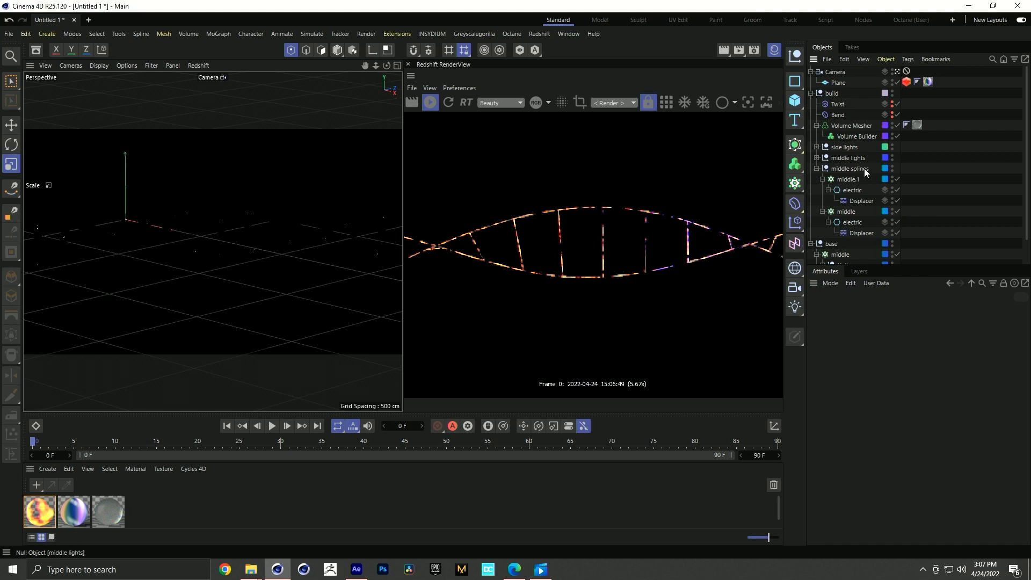
- Add a Redshift Object tag to the electric spline under middle.1 and set its Curve Mode to Hair Strands
{"action": "left_click", "coordinate": [858, 189]}
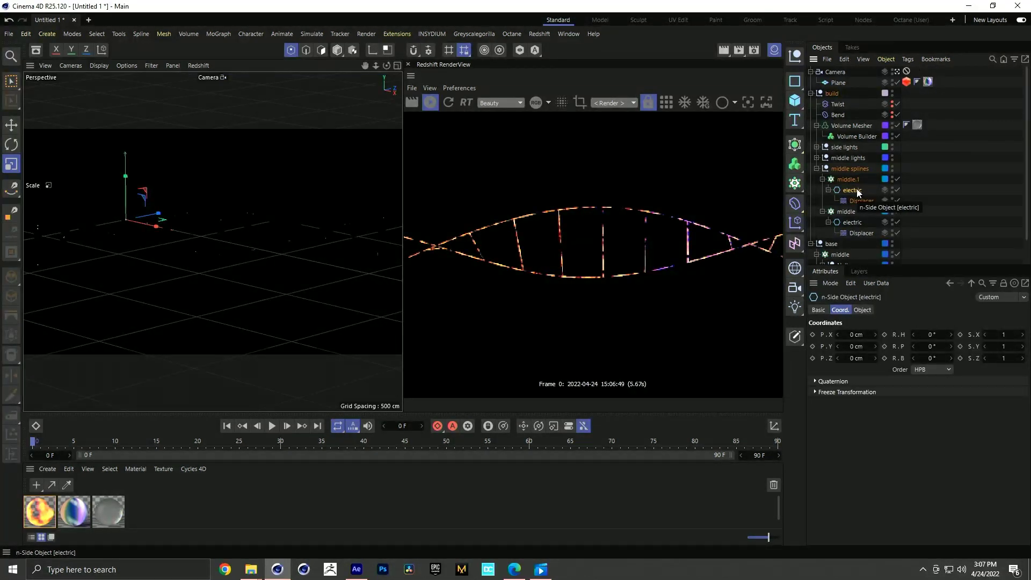
{"action": "key", "text": "shift+c"}
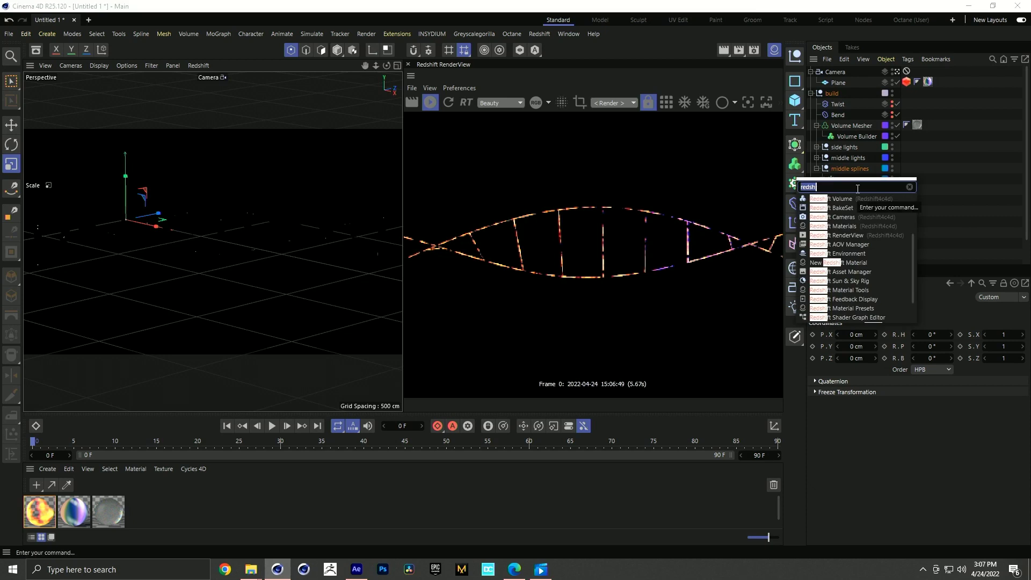
{"action": "type", "text": "obje"}
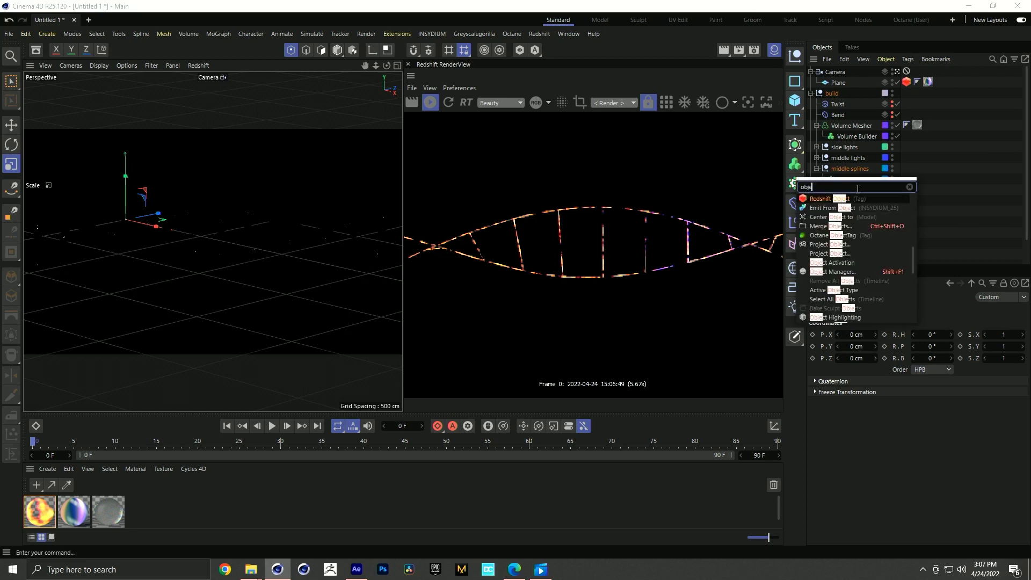
{"action": "left_click", "coordinate": [846, 197]}
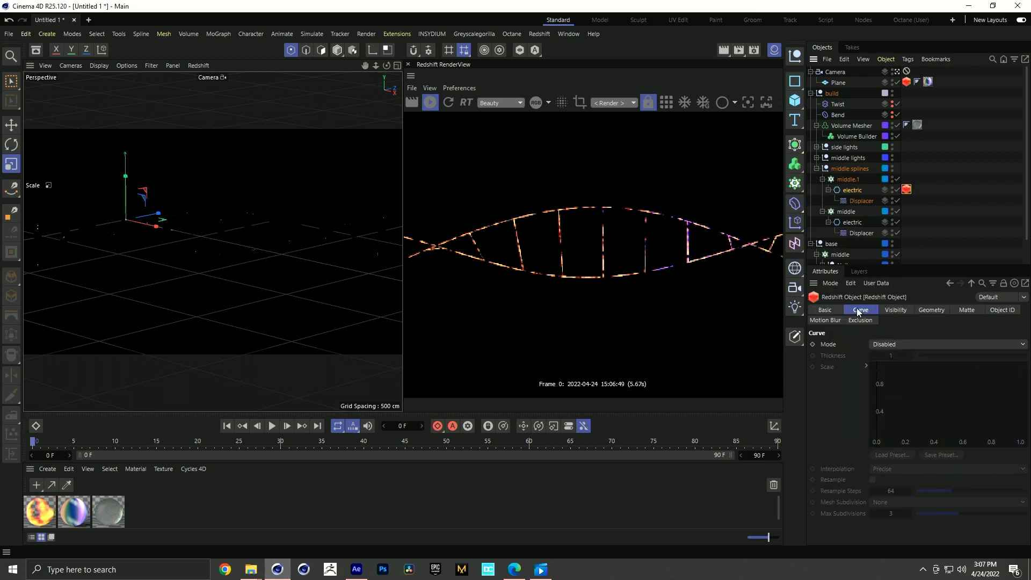
{"action": "left_click", "coordinate": [890, 343]}
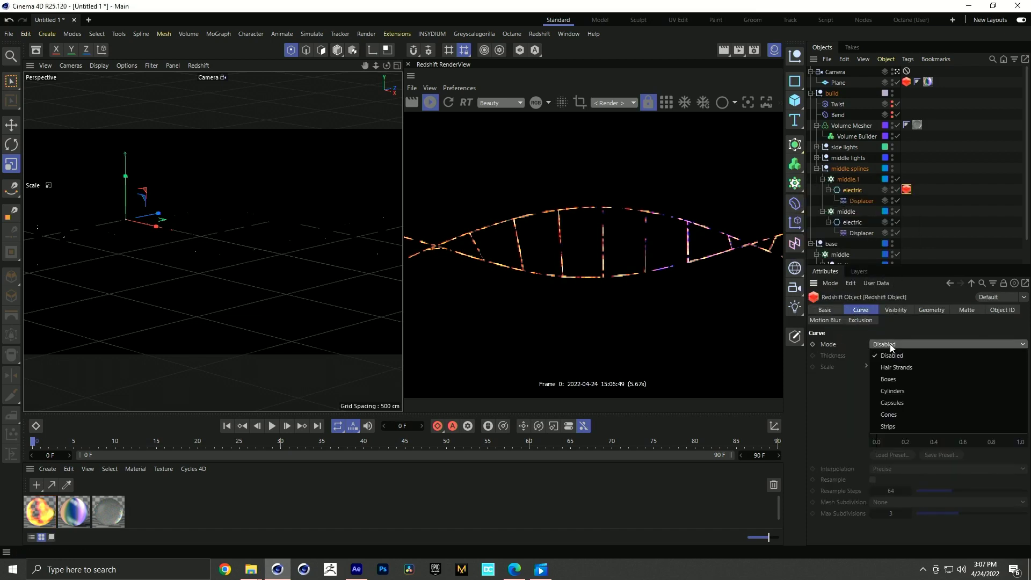
{"action": "left_click", "coordinate": [896, 358]}
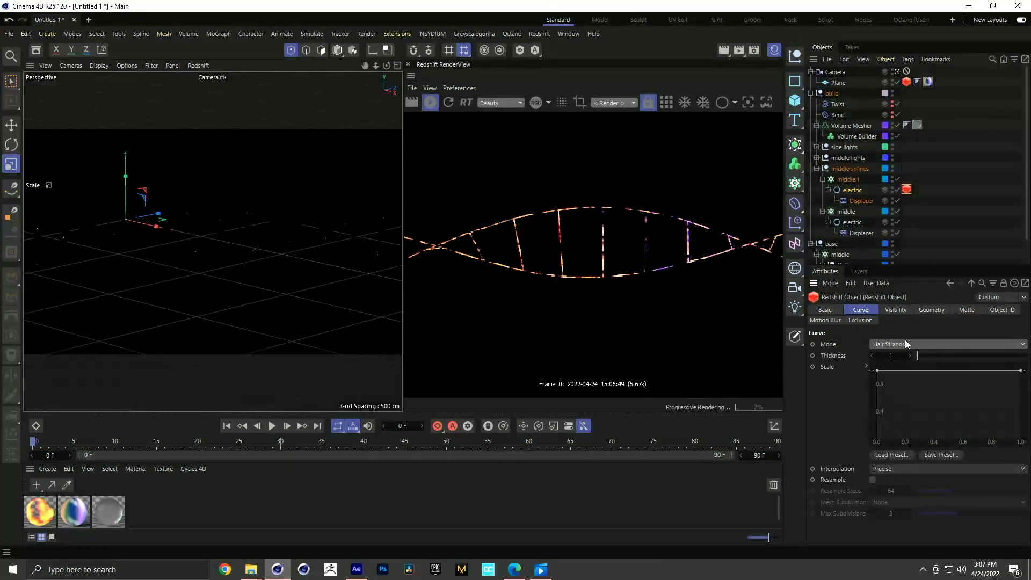
- Enable rendering for the middle splines layer and disable it for the side lights and middle lights layers
{"action": "left_click", "coordinate": [859, 272]}
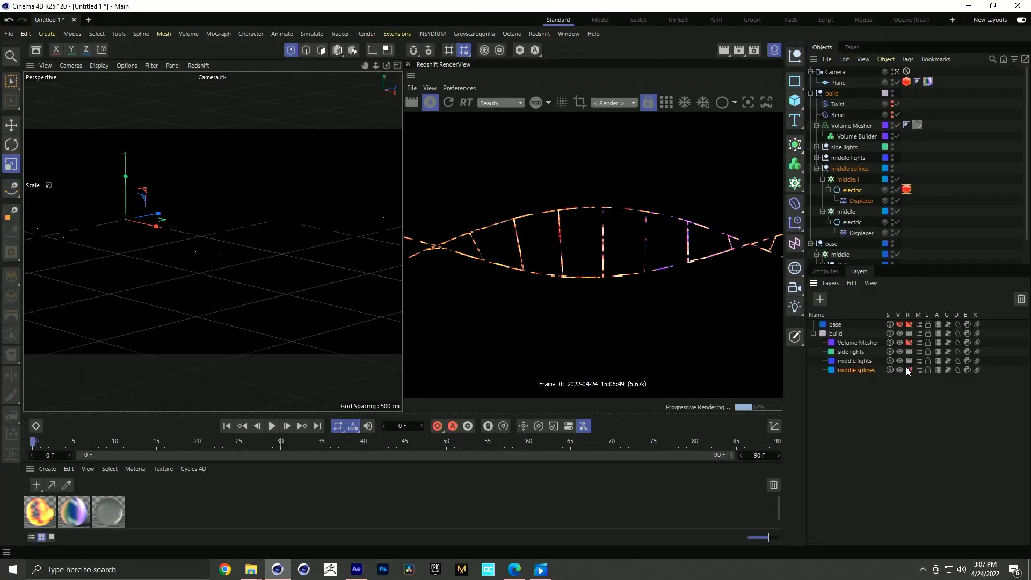
{"action": "left_click", "coordinate": [910, 361]}
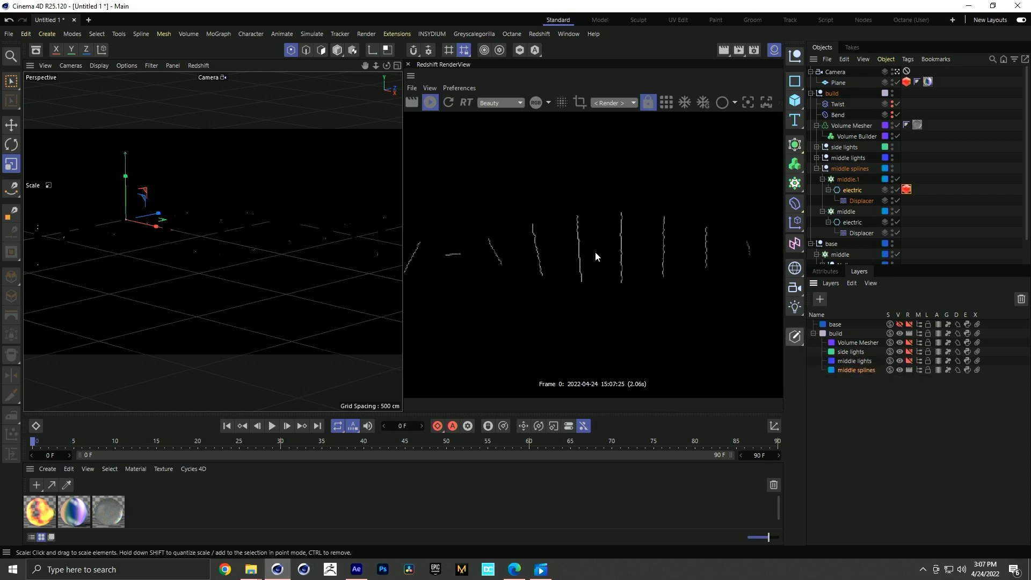
{"action": "scroll", "coordinate": [590, 253], "scroll_direction": "down", "scroll_amount": 1}
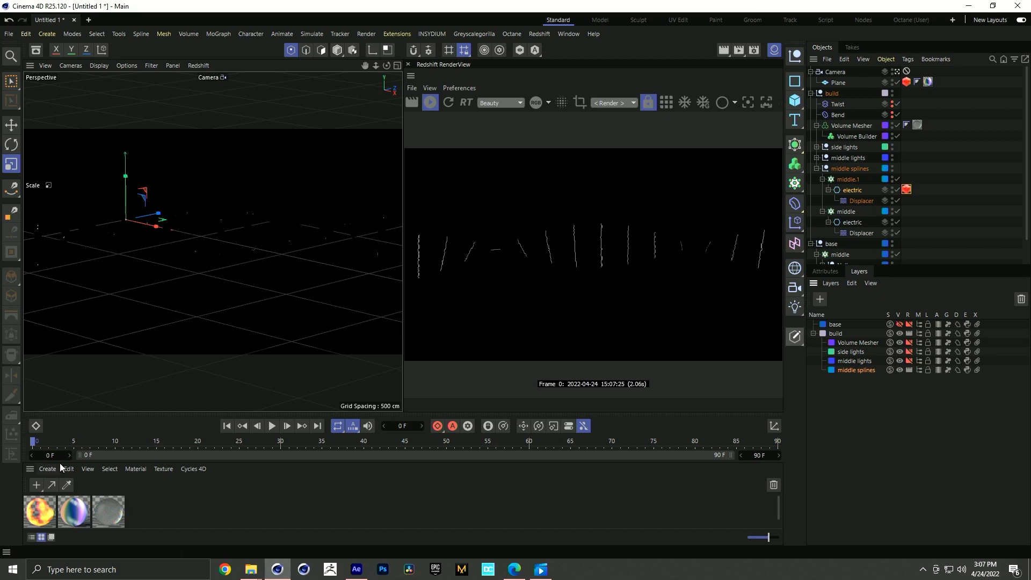
- Create a Redshift Incandescent material and apply it to the electric spline under middle.1
{"action": "left_click", "coordinate": [47, 468]}
{"action": "mouse_move", "coordinate": [111, 409]}
{"action": "mouse_move", "coordinate": [176, 404]}
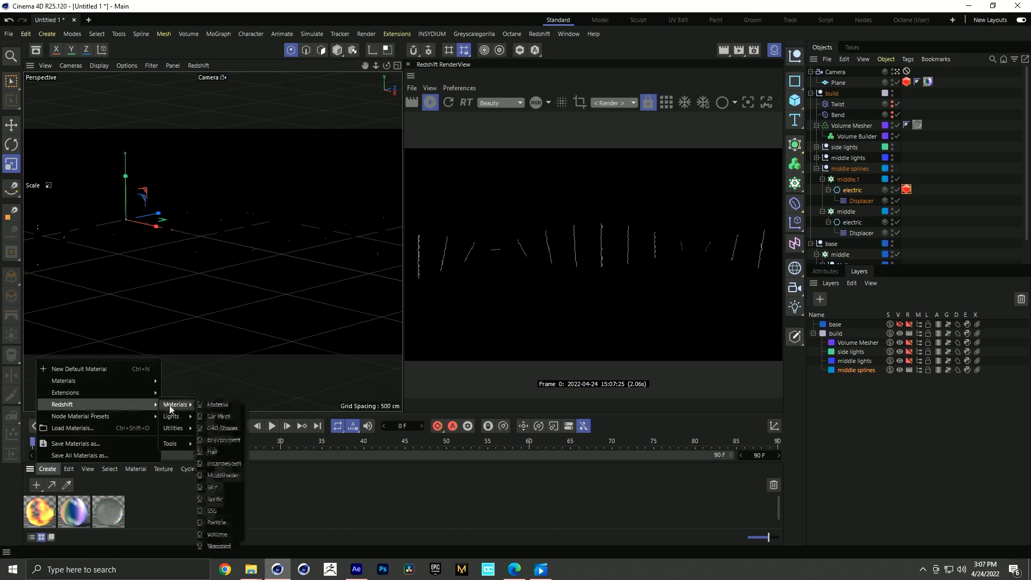
{"action": "left_click", "coordinate": [221, 463]}
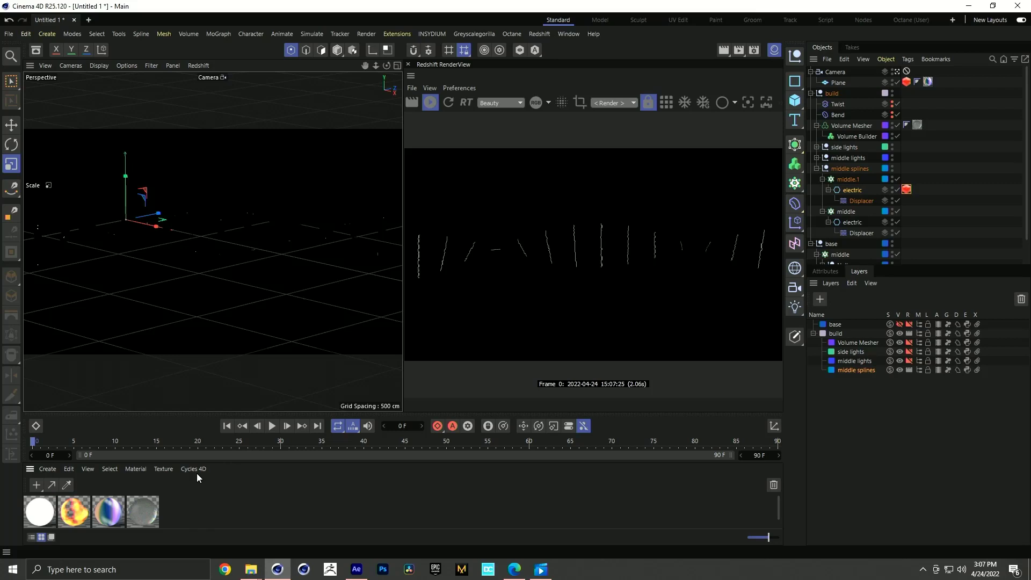
{"action": "left_click_drag", "start_coordinate": [891, 198], "coordinate": [892, 193]}
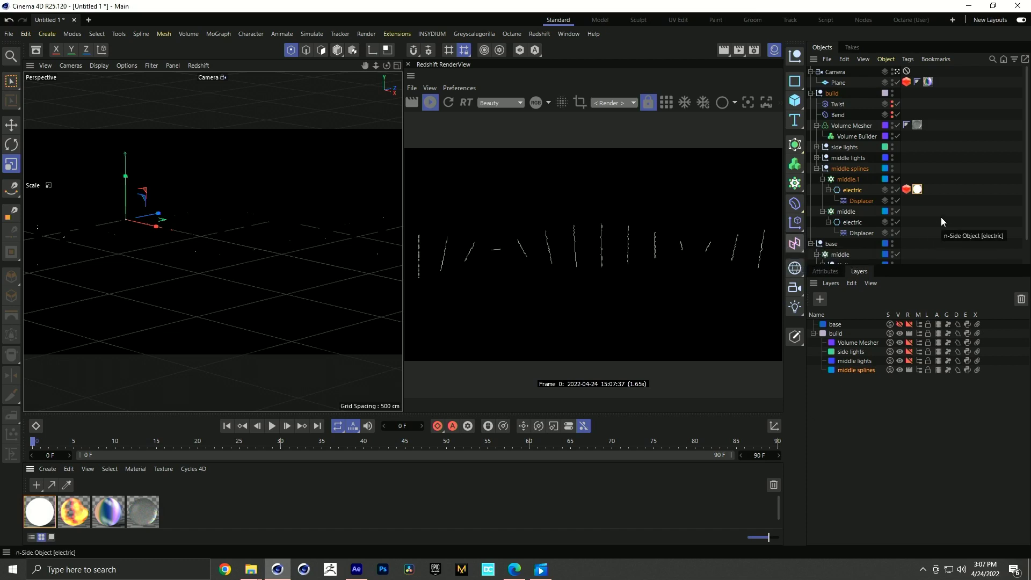
- Set the curve Thickness to 0.5 in the Redshift Object tag of middle.1's electric spline
{"action": "left_click", "coordinate": [906, 190]}
{"action": "left_click", "coordinate": [825, 271]}
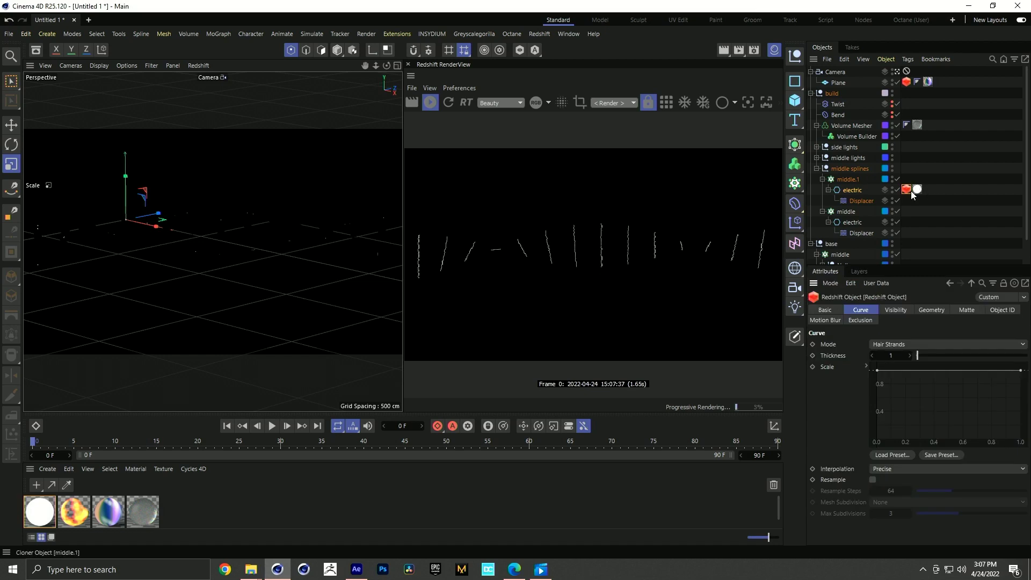
{"action": "left_click", "coordinate": [894, 356]}
{"action": "type", "text": "0.5"}
{"action": "key", "text": "Return"}
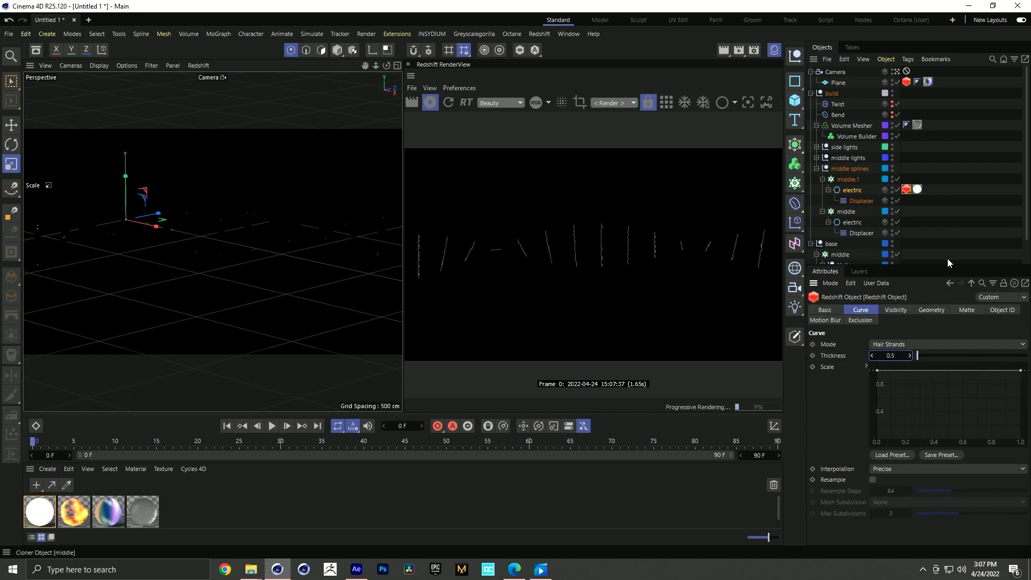
- Copy the Redshift Object tag to the electric spline under middle and apply RS Material.2 to that spline
{"action": "left_click_drag", "start_coordinate": [907, 189], "coordinate": [906, 221]}
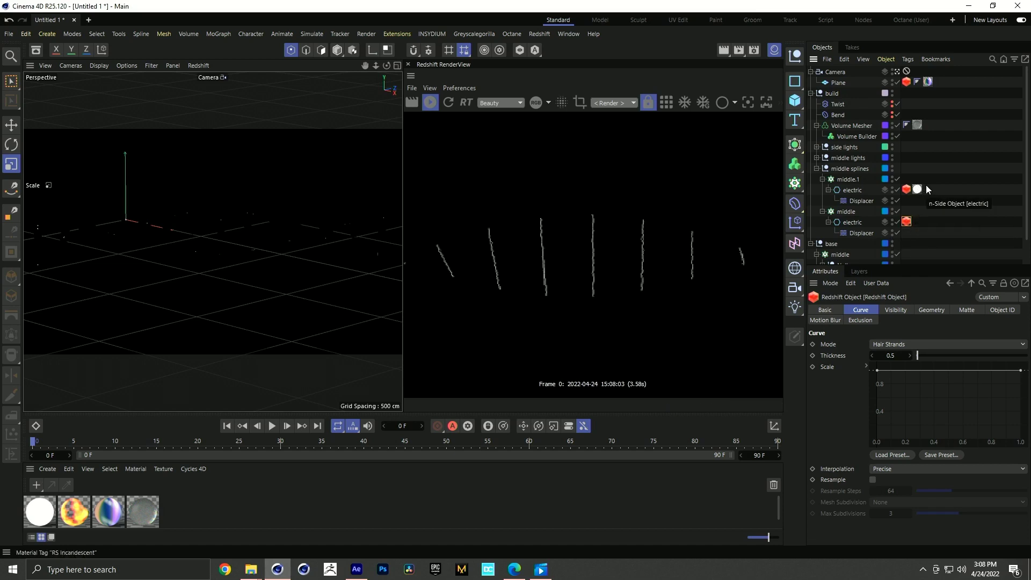
{"action": "left_click_drag", "start_coordinate": [816, 158], "coordinate": [917, 221]}
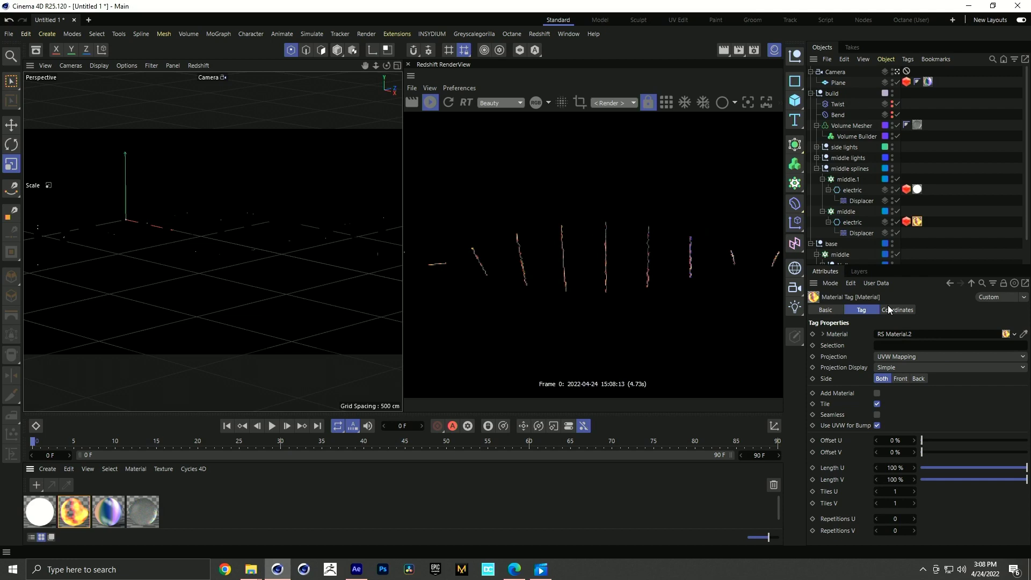
- Show the scene's layer list, zoom out the render preview, and collapse the middle splines group
{"action": "left_click", "coordinate": [860, 272]}
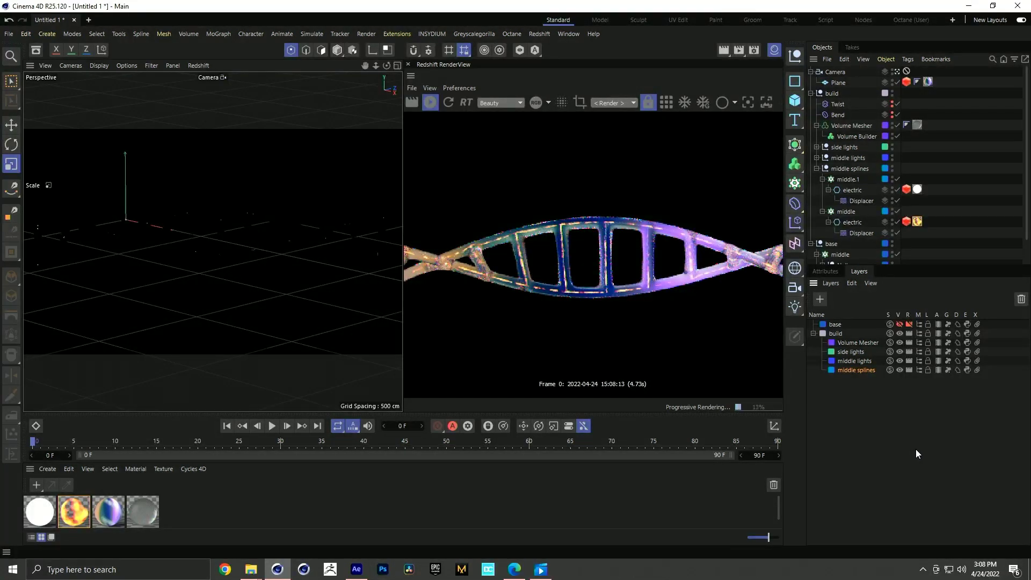
{"action": "scroll", "coordinate": [627, 234], "scroll_direction": "down", "scroll_amount": 2}
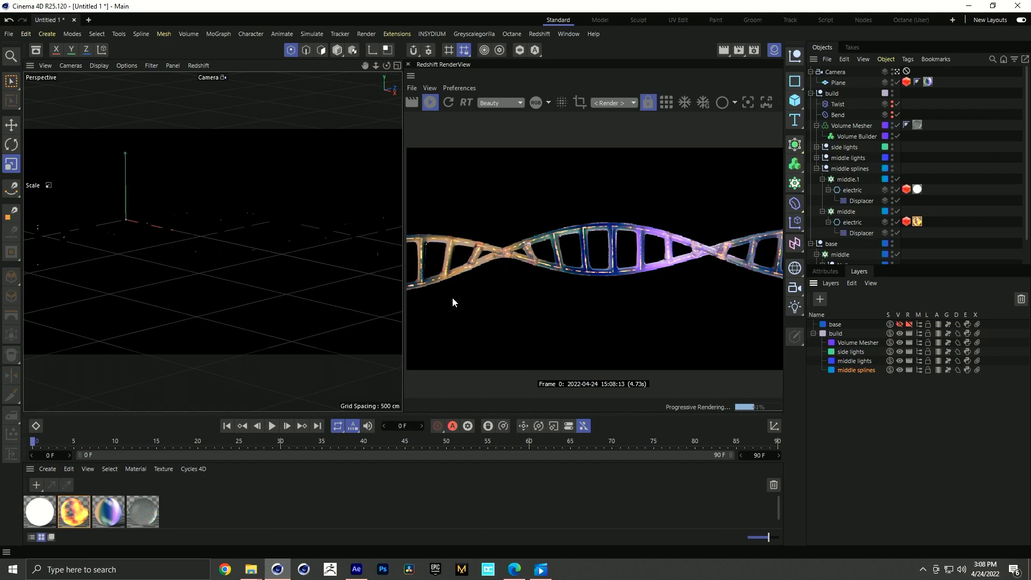
{"action": "left_click", "coordinate": [816, 168]}
- Switch to the Edge window to examine the Hero Moment reference image, and return to Cinema 4D
{"action": "key", "text": "alt+Tab"}
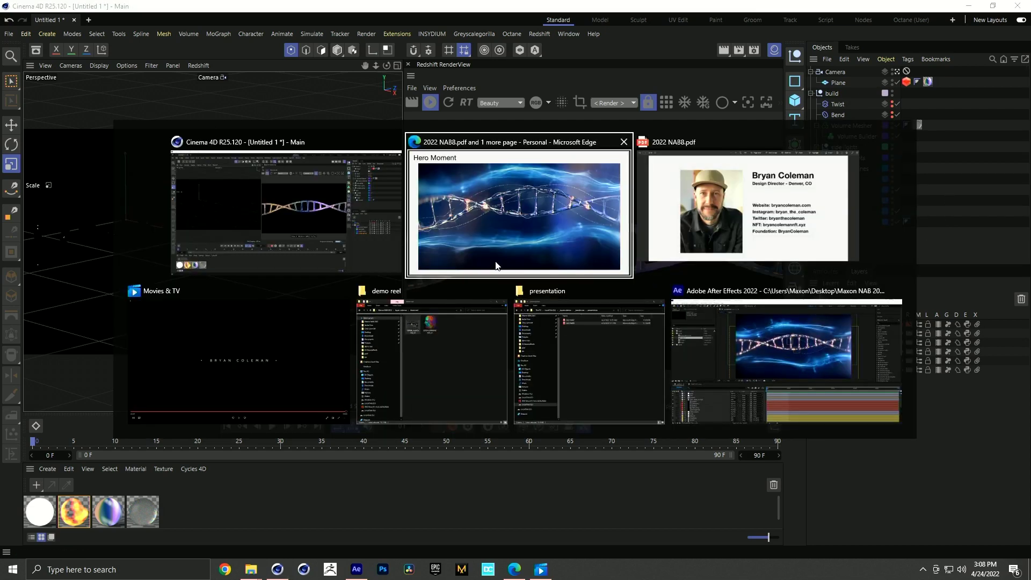
{"action": "left_click", "coordinate": [554, 256]}
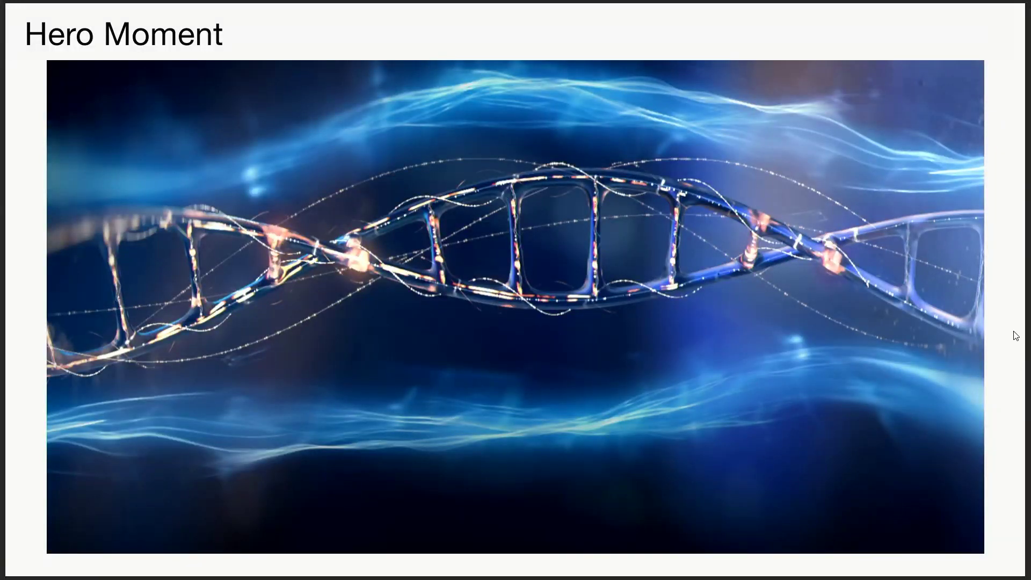
{"action": "key", "text": "alt+Tab"}
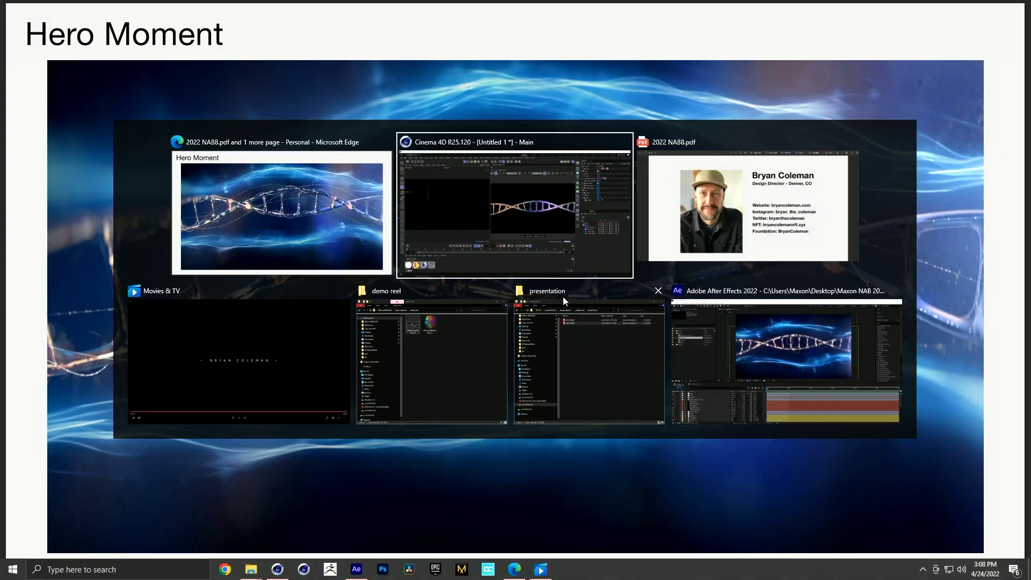
{"action": "left_click", "coordinate": [548, 238]}
- Add a Helix spline to the scene
{"action": "left_click", "coordinate": [832, 244]}
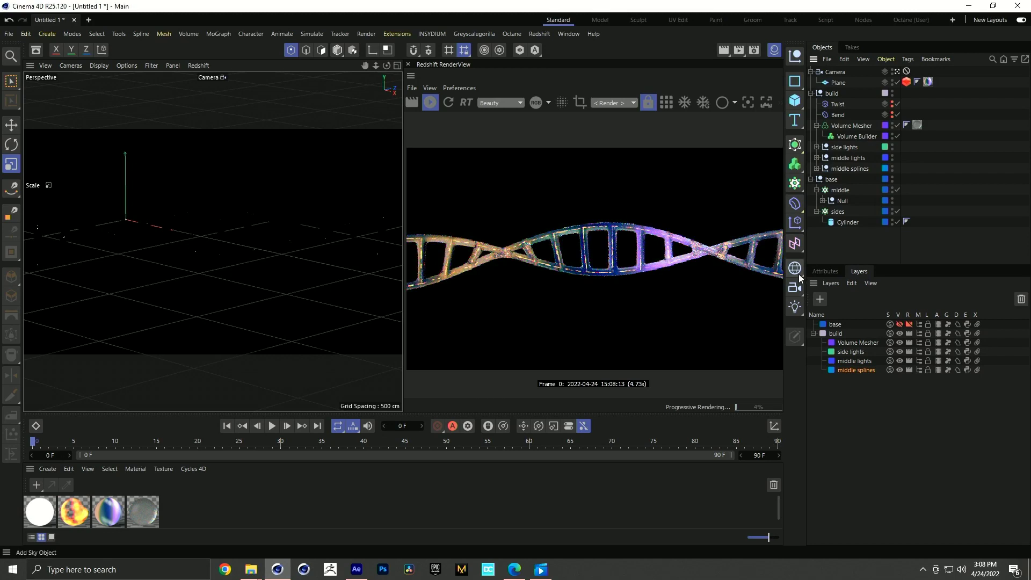
{"action": "left_click", "coordinate": [794, 85]}
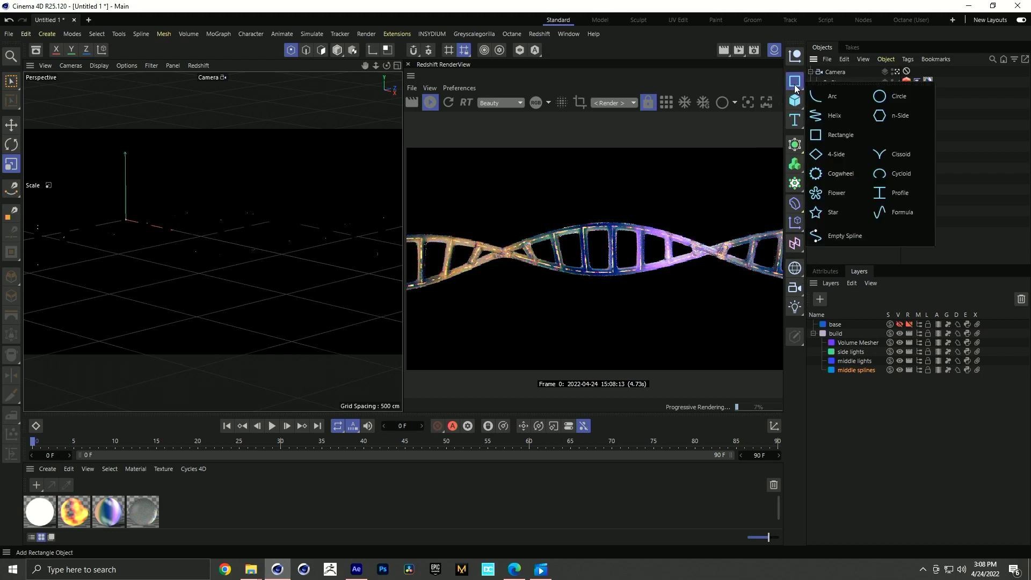
{"action": "left_click", "coordinate": [826, 122]}
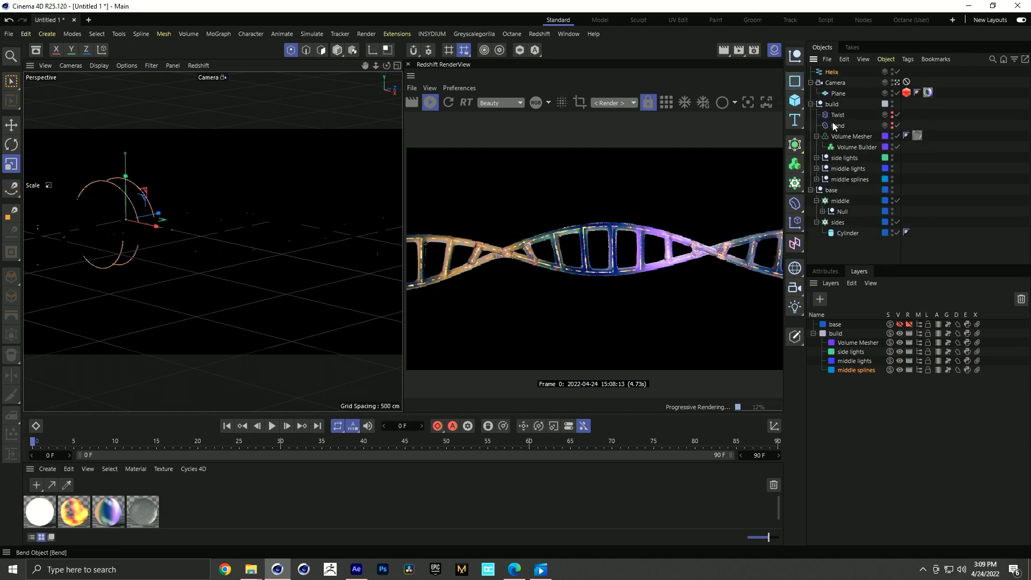
- Duplicate the side lights group below middle splines inside build and rename the copy side helix
{"action": "left_click", "coordinate": [846, 159]}
{"action": "left_click_drag", "start_coordinate": [847, 159], "coordinate": [847, 191], "text": "ctrl"}
{"action": "double_click", "coordinate": [849, 191]}
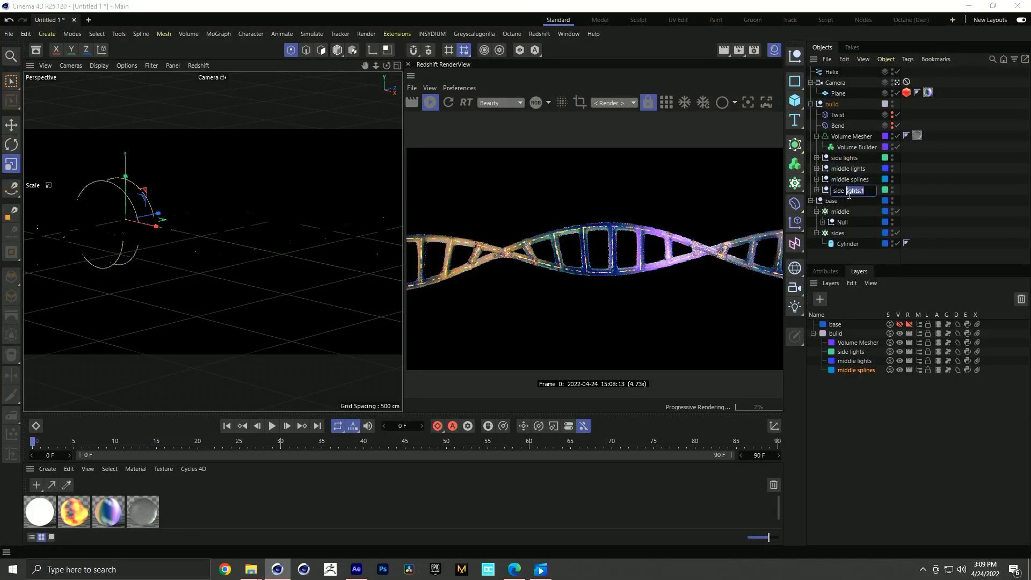
{"action": "key", "text": "BackSpace"}
{"action": "type", "text": "helix"}
{"action": "key", "text": "Return"}
- Create a new layer named side helix and assign it to the side helix group
{"action": "double_click", "coordinate": [836, 391]}
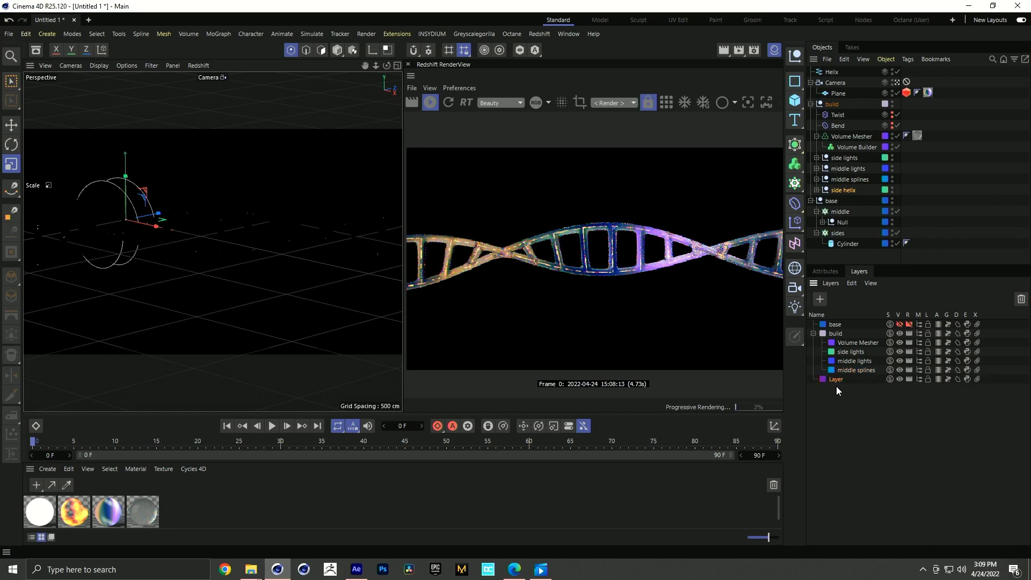
{"action": "double_click", "coordinate": [836, 379]}
{"action": "type", "text": "side helix"}
{"action": "key", "text": "Return"}
{"action": "left_click_drag", "start_coordinate": [835, 380], "coordinate": [837, 191]}
- Replace the Cylinder inside the side helix group's sides cloner with the Helix spline
{"action": "left_click", "coordinate": [816, 190]}
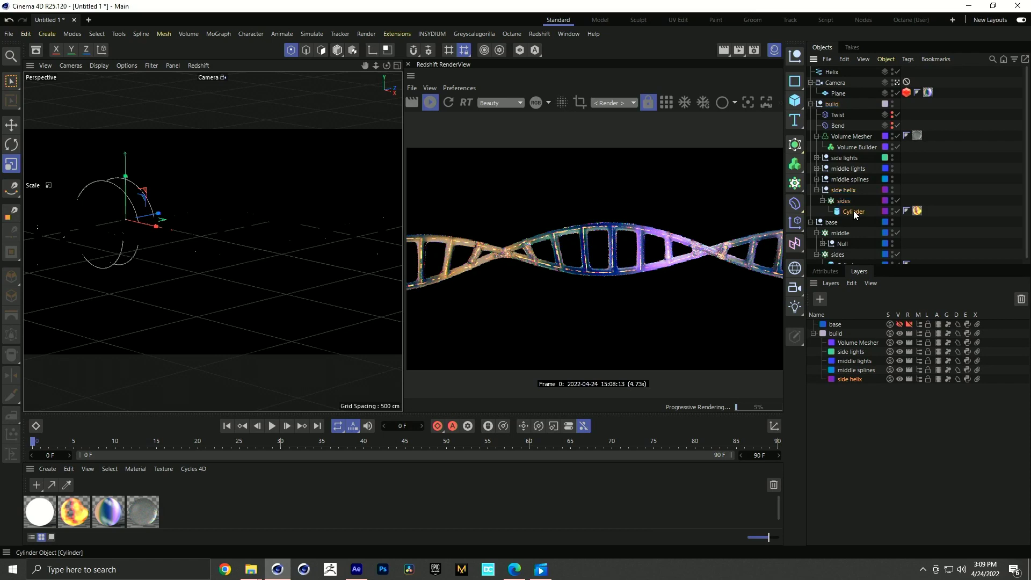
{"action": "key", "text": "Delete"}
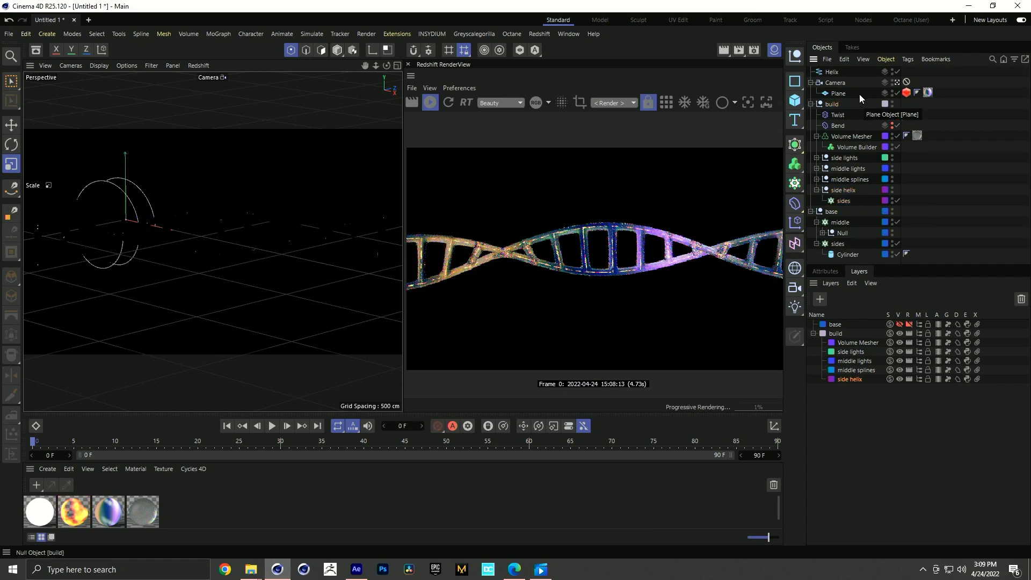
{"action": "left_click_drag", "start_coordinate": [831, 71], "coordinate": [848, 149]}
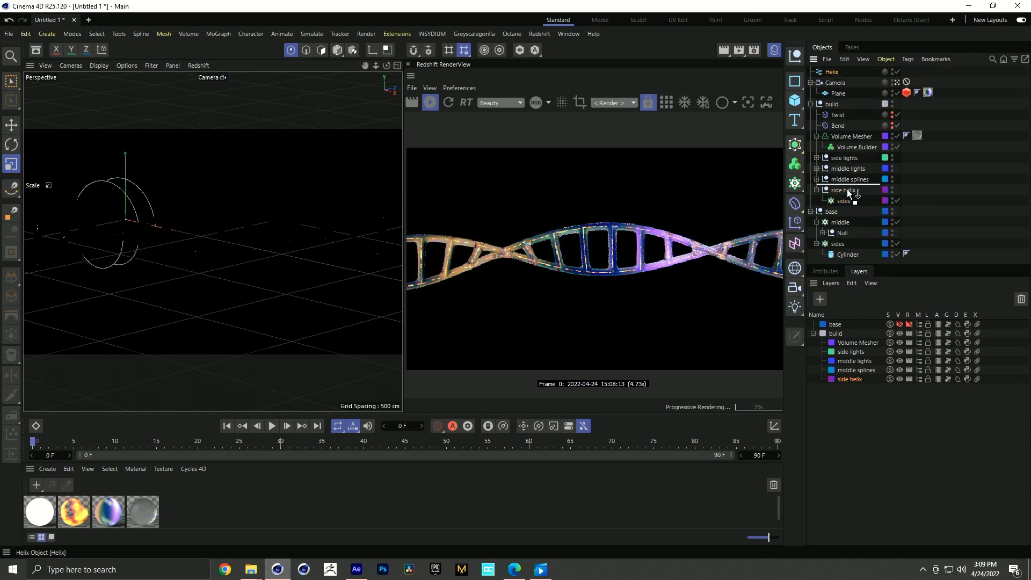
{"action": "left_click_drag", "start_coordinate": [841, 201], "coordinate": [841, 201]}
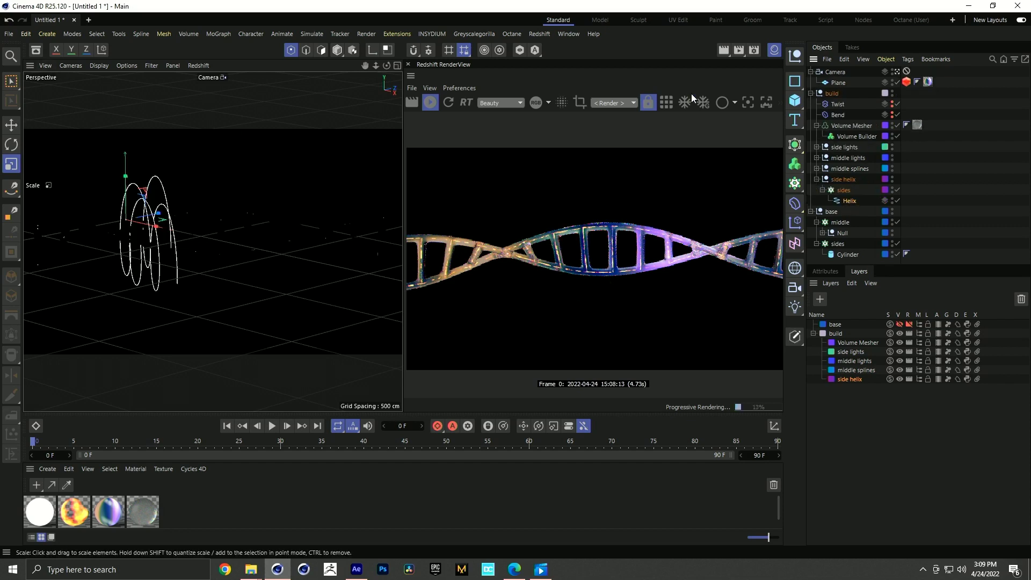
- Hide the camera's Plane in the viewport and disable the build group's Twist and Bend deformers
{"action": "left_click", "coordinate": [892, 82]}
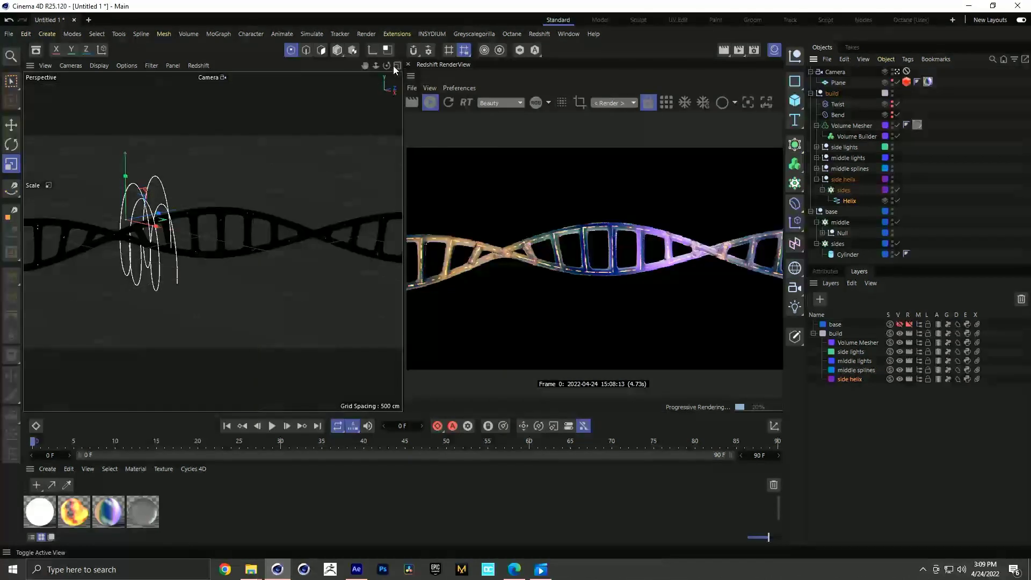
{"action": "middle_click", "coordinate": [230, 213]}
{"action": "left_click", "coordinate": [207, 242]}
{"action": "right_click_drag", "start_coordinate": [299, 247], "coordinate": [189, 278], "text": "alt"}
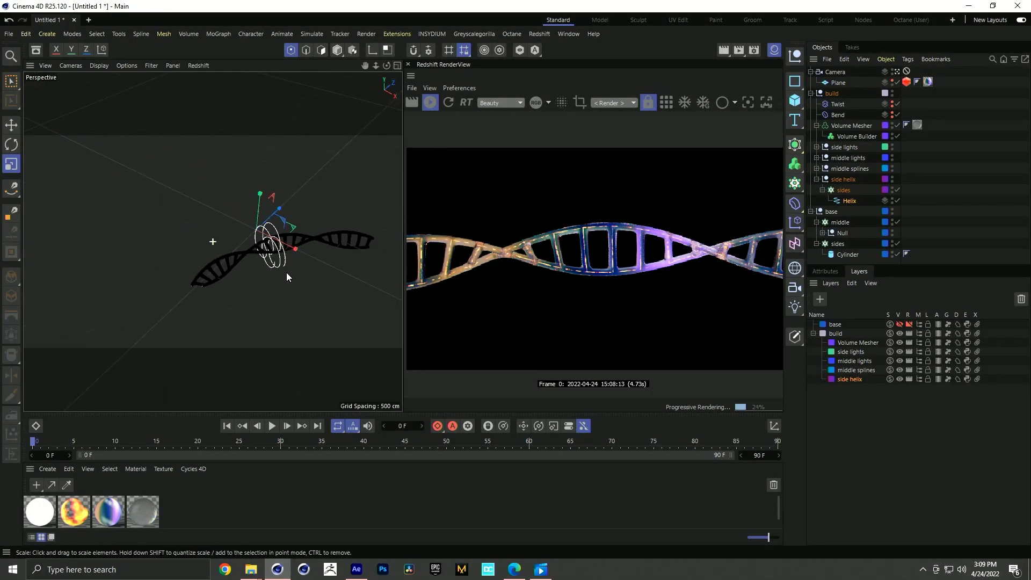
{"action": "middle_click_drag", "start_coordinate": [285, 273], "coordinate": [175, 304], "text": "alt"}
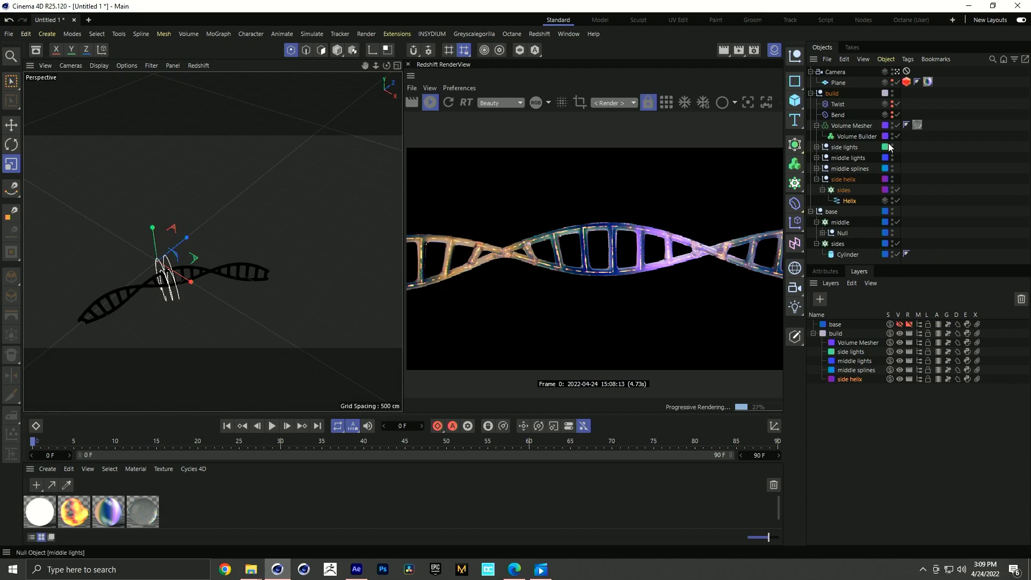
{"action": "left_click_drag", "start_coordinate": [896, 104], "coordinate": [896, 115]}
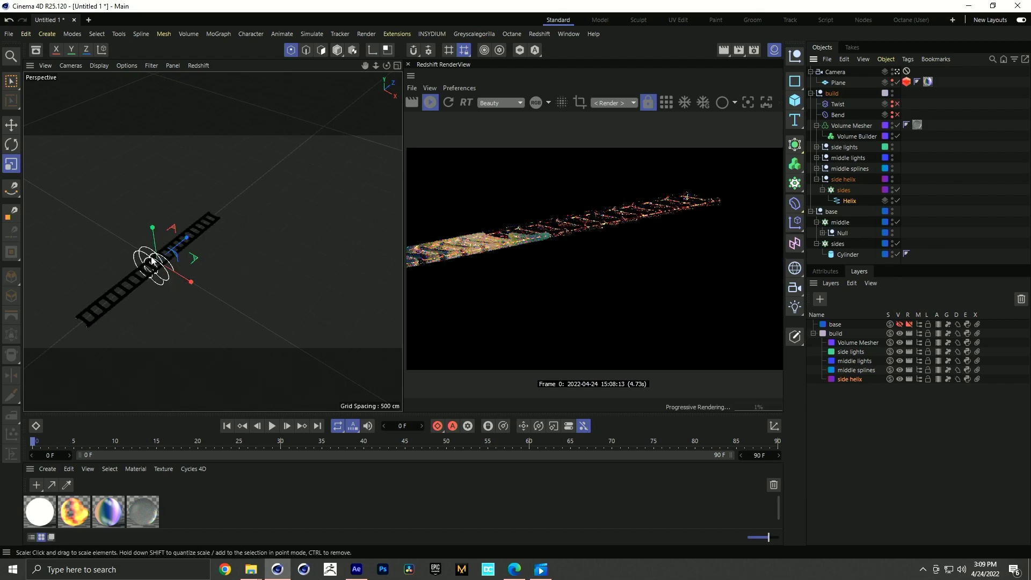
{"action": "left_click_drag", "start_coordinate": [132, 267], "coordinate": [125, 268], "text": "alt"}
- Move the side helix group's sides cloner along the straightened DNA ladder to its far end
{"action": "left_click", "coordinate": [844, 192]}
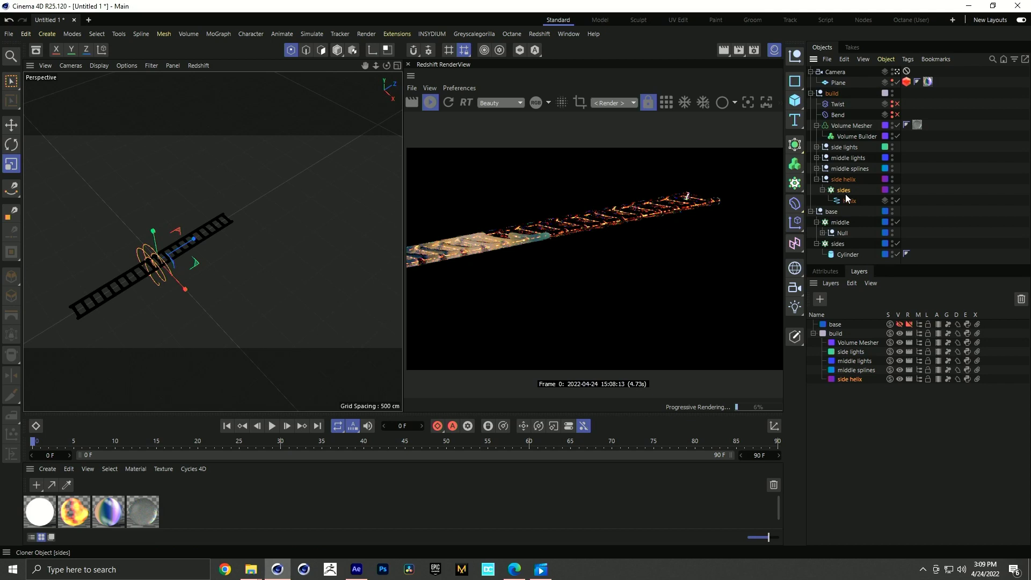
{"action": "mouse_move", "coordinate": [236, 231]}
{"action": "left_mouse_down", "text": "alt"}
{"action": "mouse_move", "coordinate": [133, 250]}
{"action": "mouse_move", "coordinate": [280, 244]}
{"action": "mouse_move", "coordinate": [185, 227]}
{"action": "mouse_move", "coordinate": [251, 238]}
{"action": "left_mouse_up", "text": "alt"}
{"action": "key", "text": "e"}
{"action": "left_click_drag", "start_coordinate": [201, 267], "coordinate": [181, 238], "text": "alt"}
- Set the Helix spline's height to 2500 cm
{"action": "left_click", "coordinate": [847, 201]}
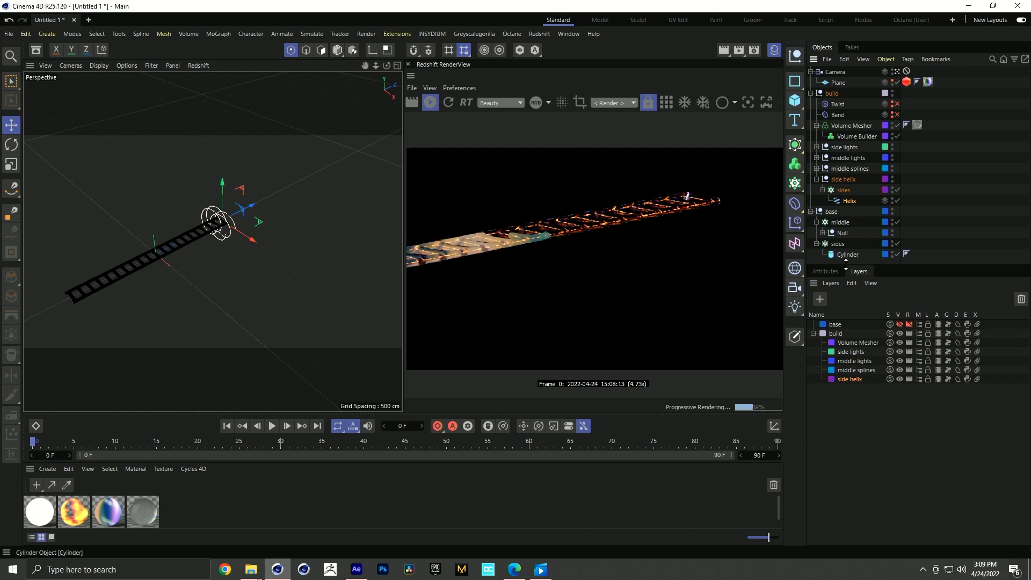
{"action": "left_click", "coordinate": [826, 271]}
{"action": "left_click", "coordinate": [862, 310]}
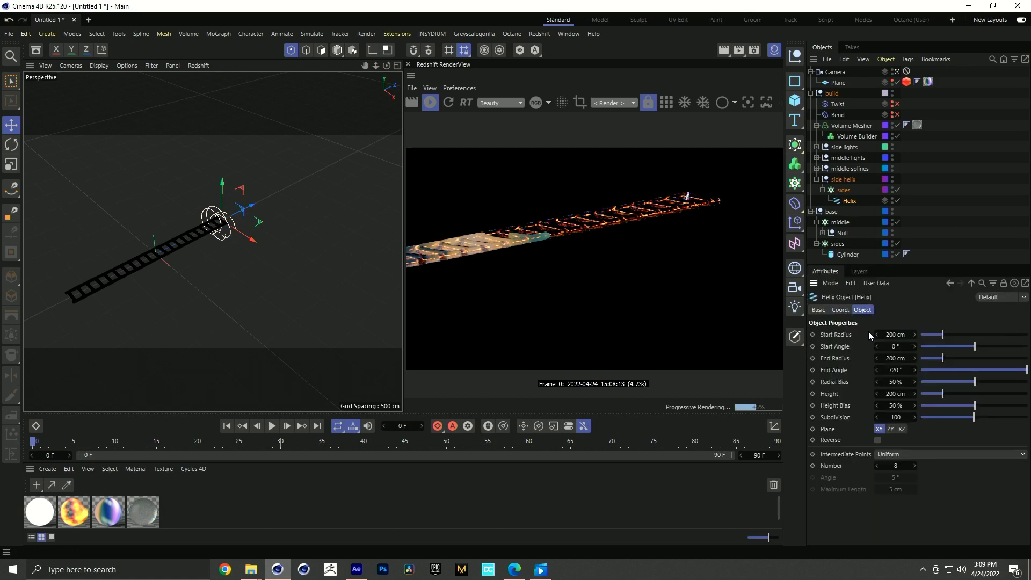
{"action": "left_click", "coordinate": [894, 393]}
{"action": "type", "text": "2500"}
{"action": "key", "text": "Return"}
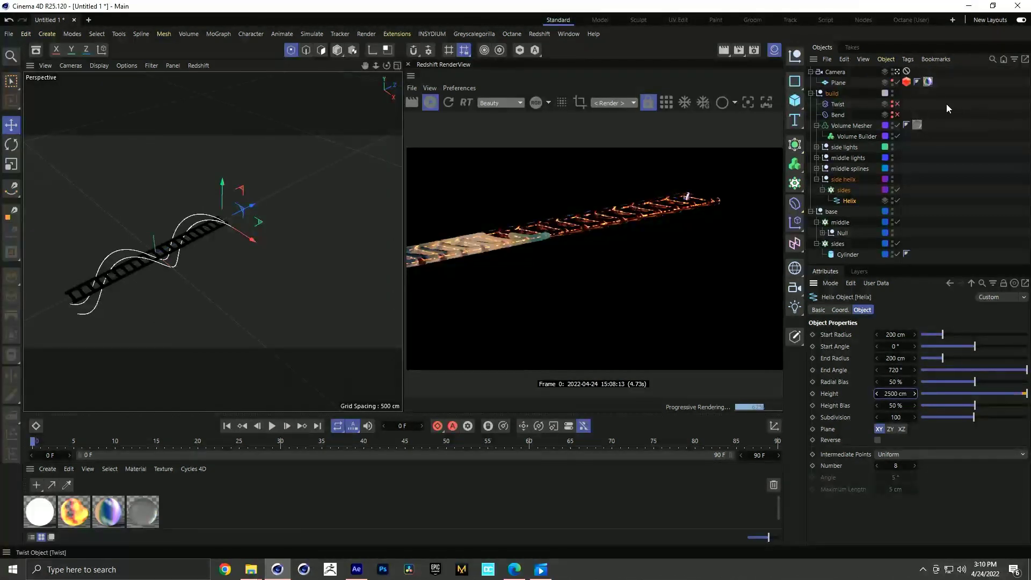
- Re-enable the Twist and Bend deformers and return to the full camera view
{"action": "left_click_drag", "start_coordinate": [896, 103], "coordinate": [897, 114]}
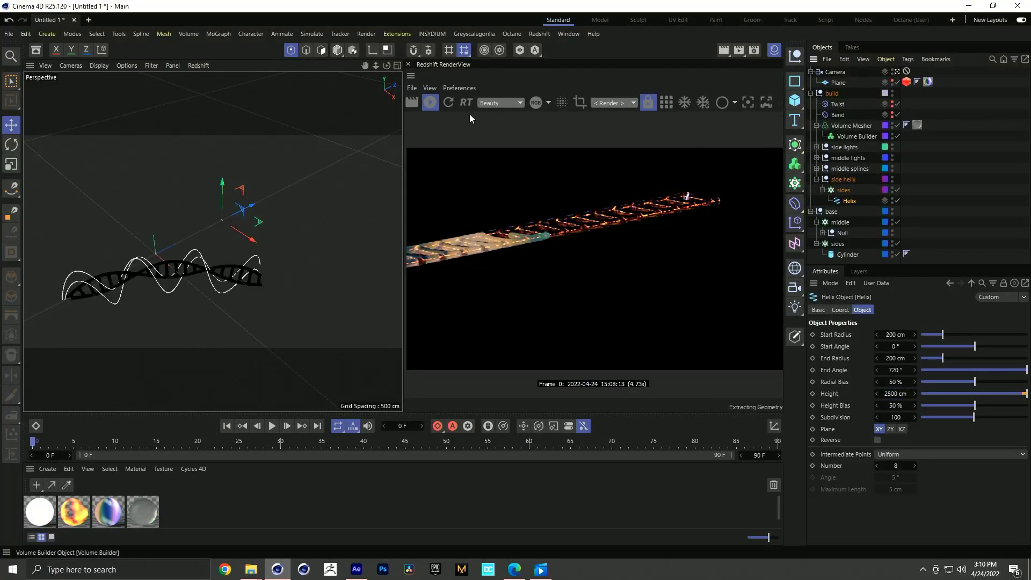
{"action": "left_click", "coordinate": [397, 65]}
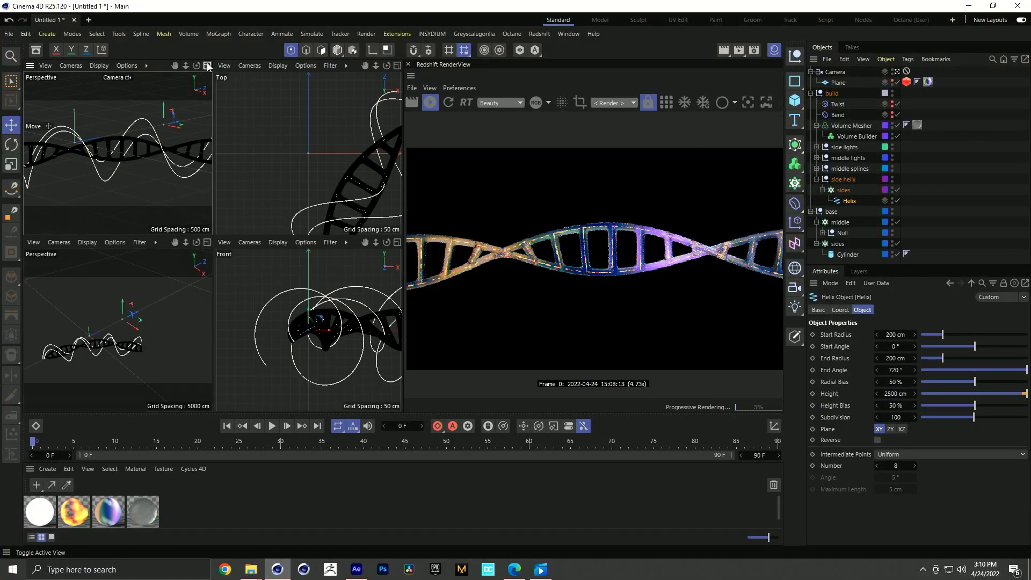
{"action": "left_click", "coordinate": [207, 62]}
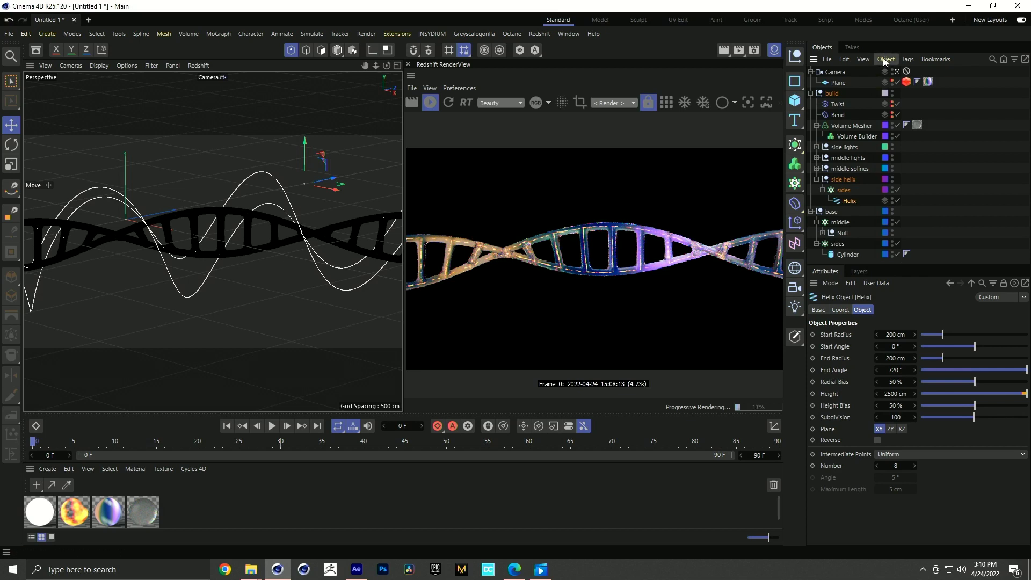
- Add a Redshift Object tag to the Helix and set its curve mode to Hair Strands
{"action": "left_click", "coordinate": [906, 60]}
{"action": "mouse_move", "coordinate": [935, 195]}
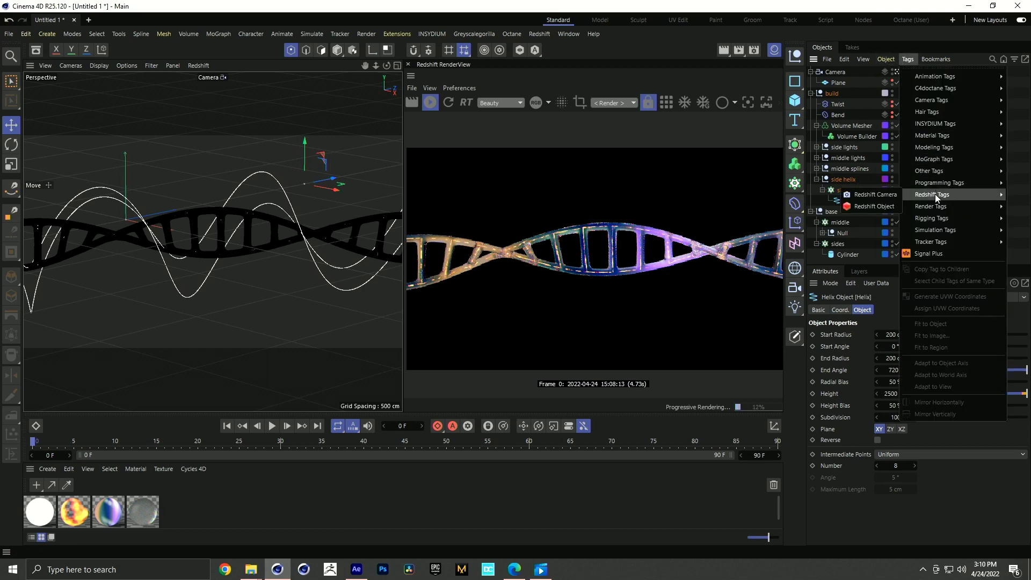
{"action": "left_click", "coordinate": [873, 206]}
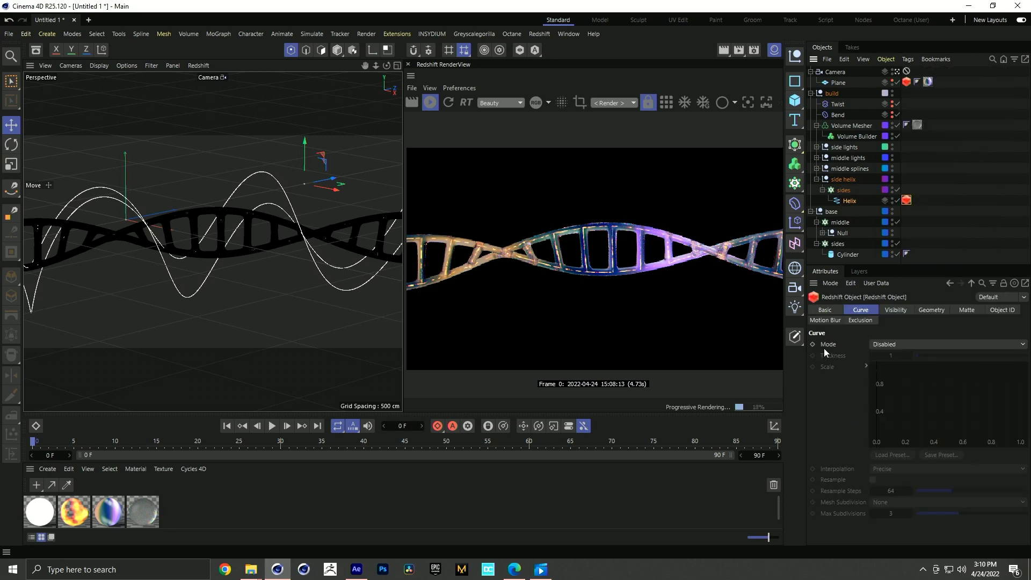
{"action": "left_click", "coordinate": [882, 347]}
{"action": "left_click", "coordinate": [894, 368]}
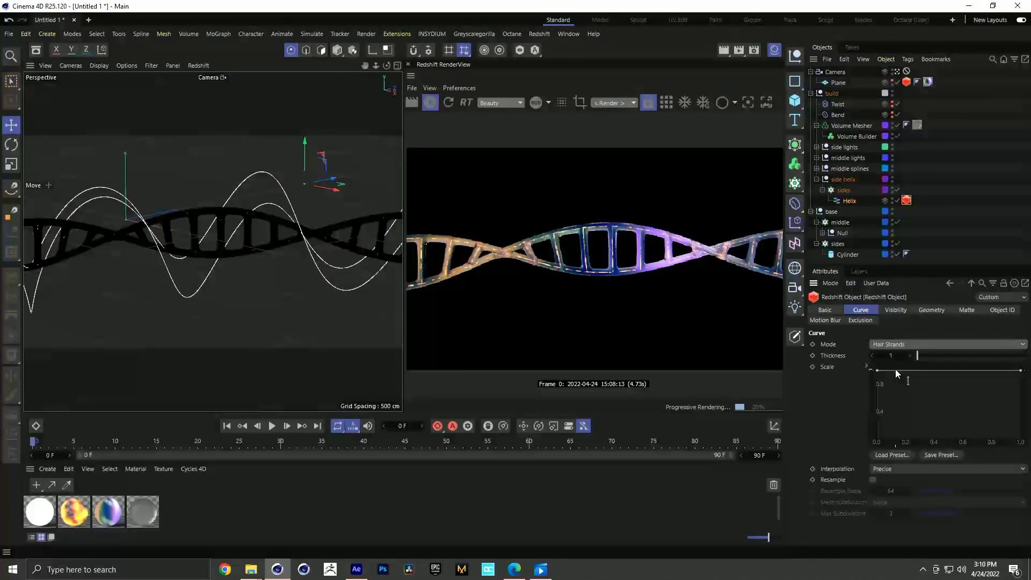
- Set both the start radius and the end radius of the Helix to 125 cm
{"action": "left_click", "coordinate": [852, 201]}
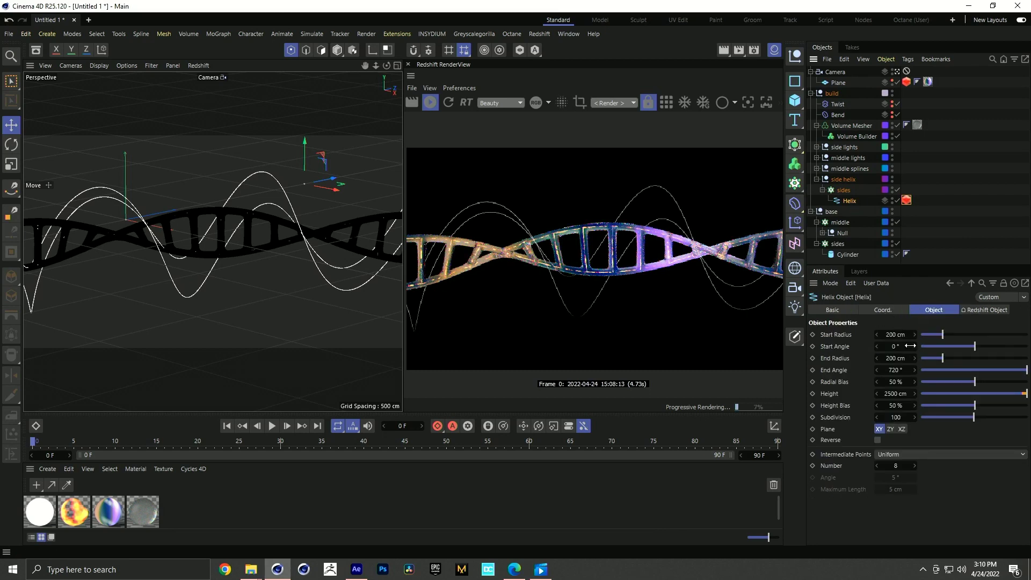
{"action": "double_click", "coordinate": [895, 335]}
{"action": "key", "text": "BackSpace"}
{"action": "type", "text": "125"}
{"action": "key", "text": "Tab"}
{"action": "key", "text": "Tab"}
{"action": "type", "text": "125"}
{"action": "key", "text": "Return"}
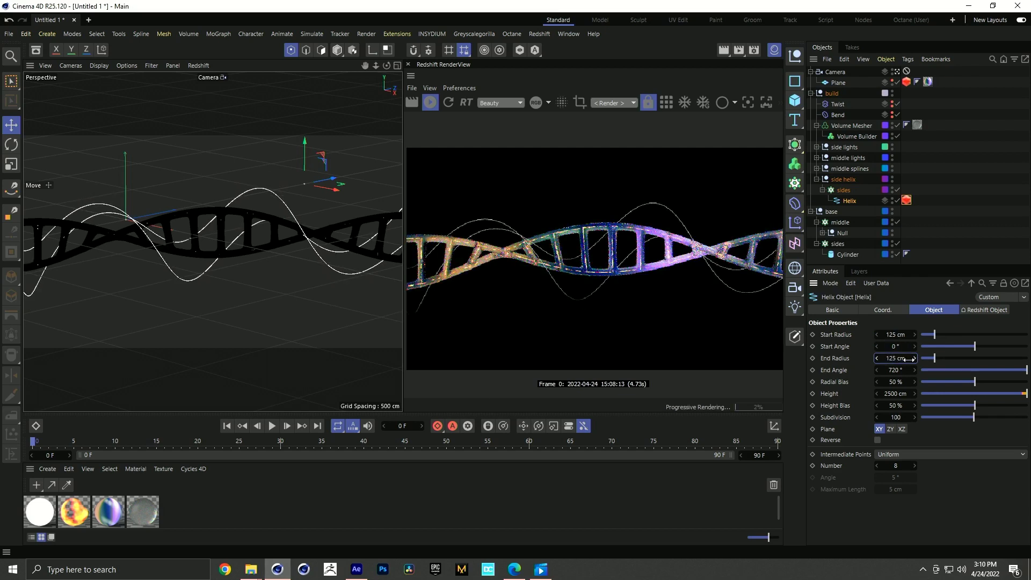
- Reduce the Helix's end angle to 101° and collapse the side helix group
{"action": "left_click_drag", "start_coordinate": [1000, 368], "coordinate": [981, 378]}
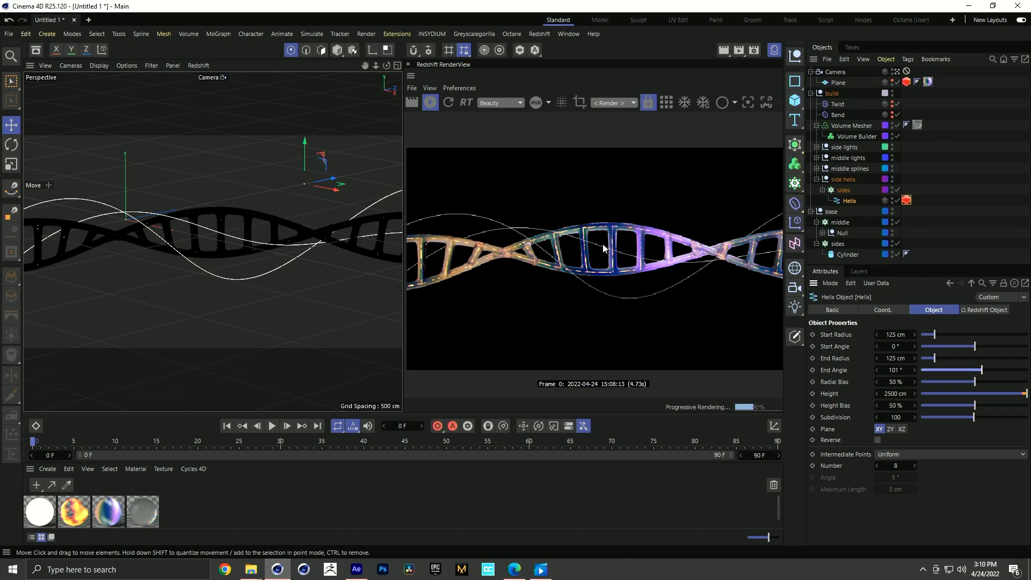
{"action": "left_click", "coordinate": [968, 204]}
{"action": "left_click", "coordinate": [816, 179]}
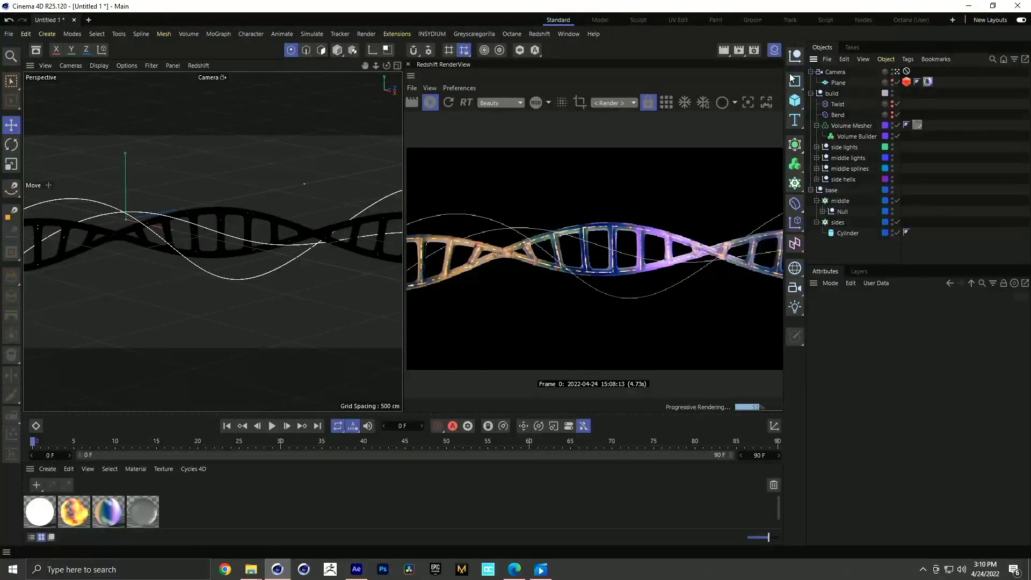
- Open the render settings and set the renderer to Redshift
{"action": "left_click", "coordinate": [753, 50]}
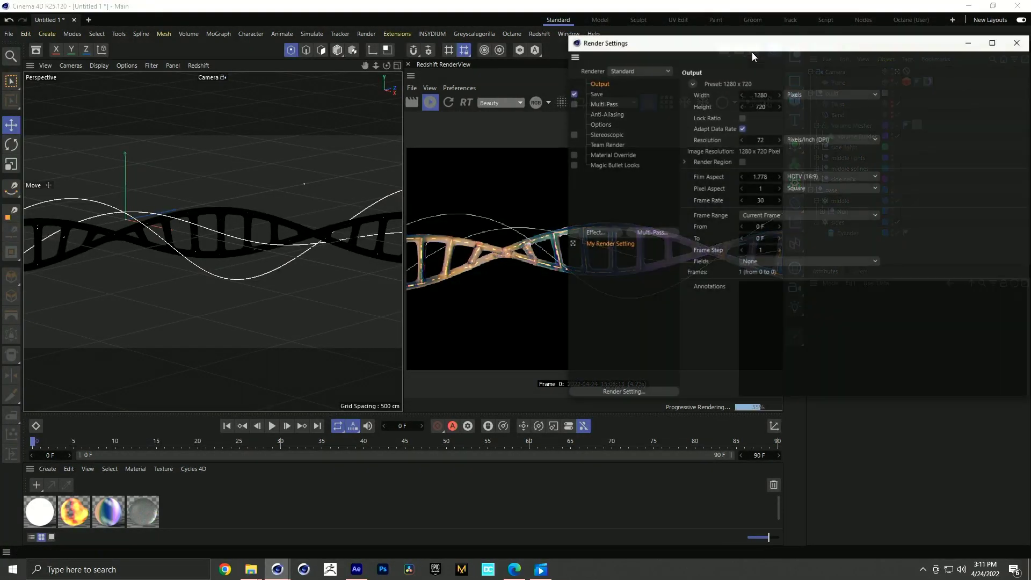
{"action": "left_click_drag", "start_coordinate": [710, 49], "coordinate": [211, 100]}
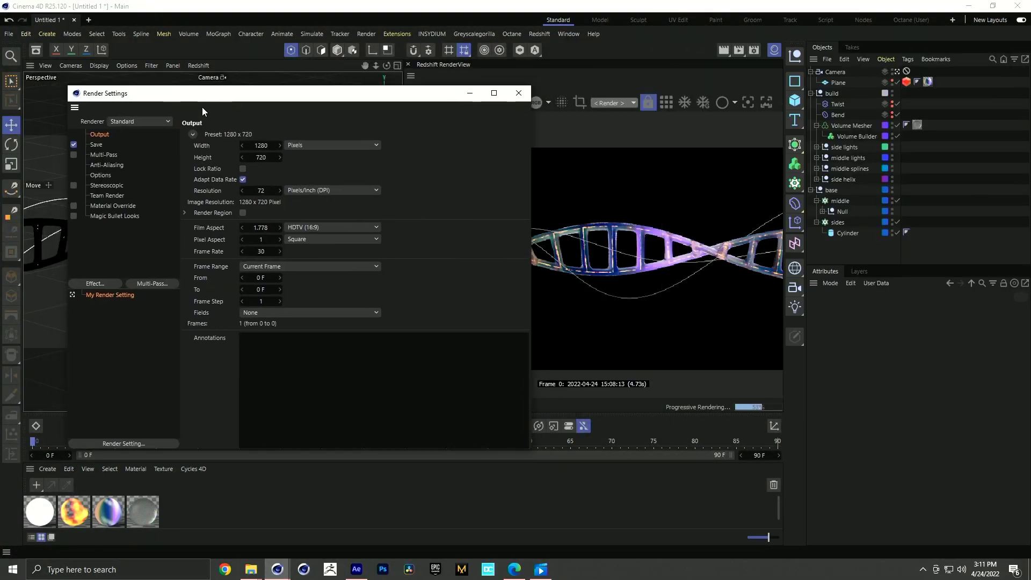
{"action": "left_click", "coordinate": [132, 121]}
{"action": "left_click", "coordinate": [134, 167]}
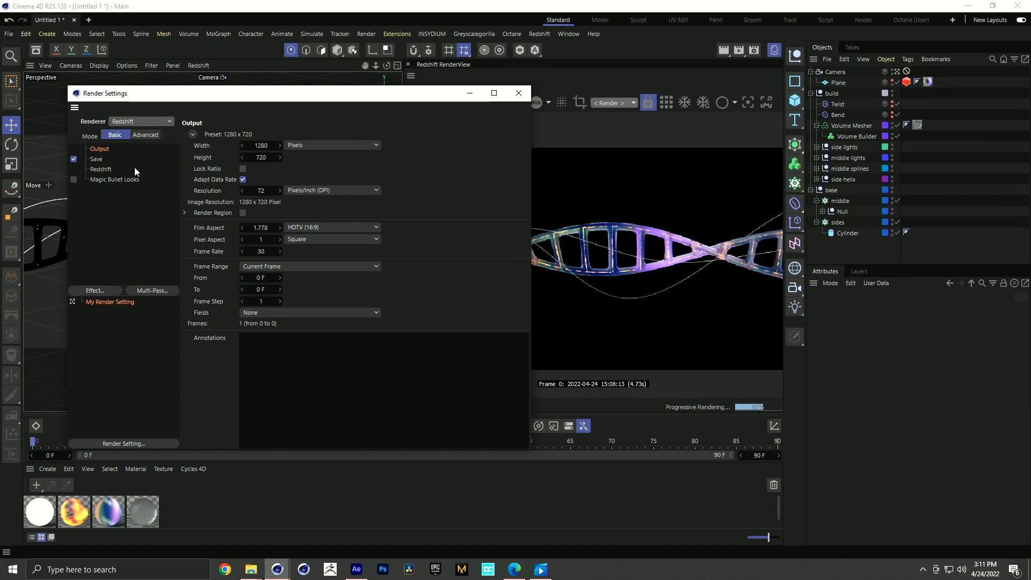
- In the advanced Redshift render settings, set the reflection, refraction and combined trace depths to 16
{"action": "left_click", "coordinate": [150, 134]}
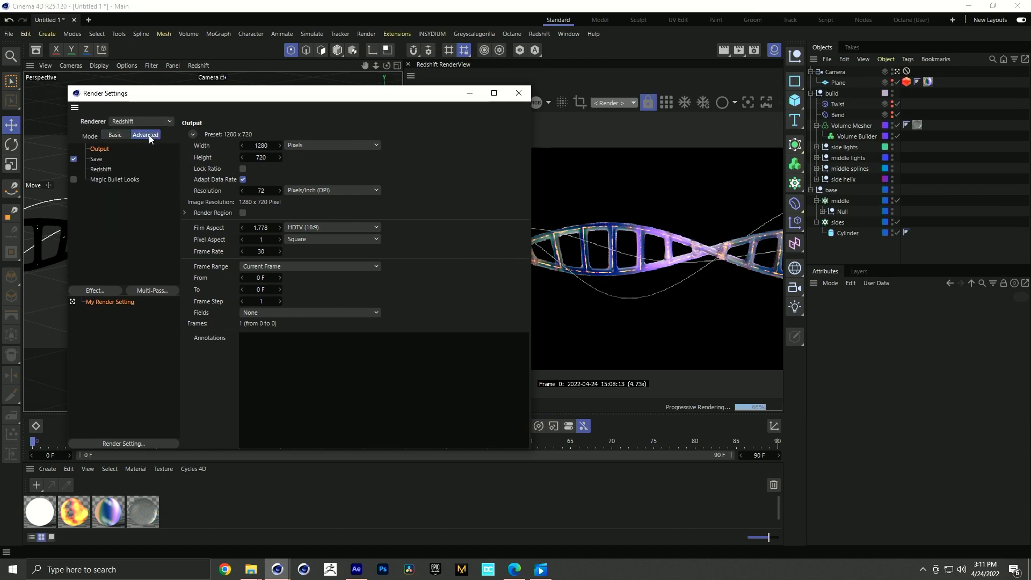
{"action": "left_click", "coordinate": [106, 170]}
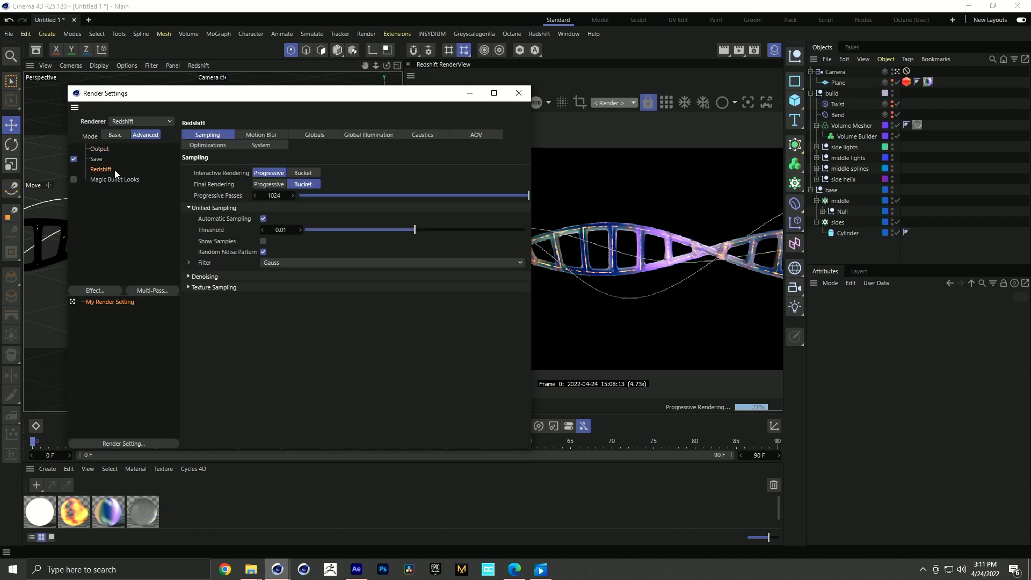
{"action": "left_click", "coordinate": [328, 134]}
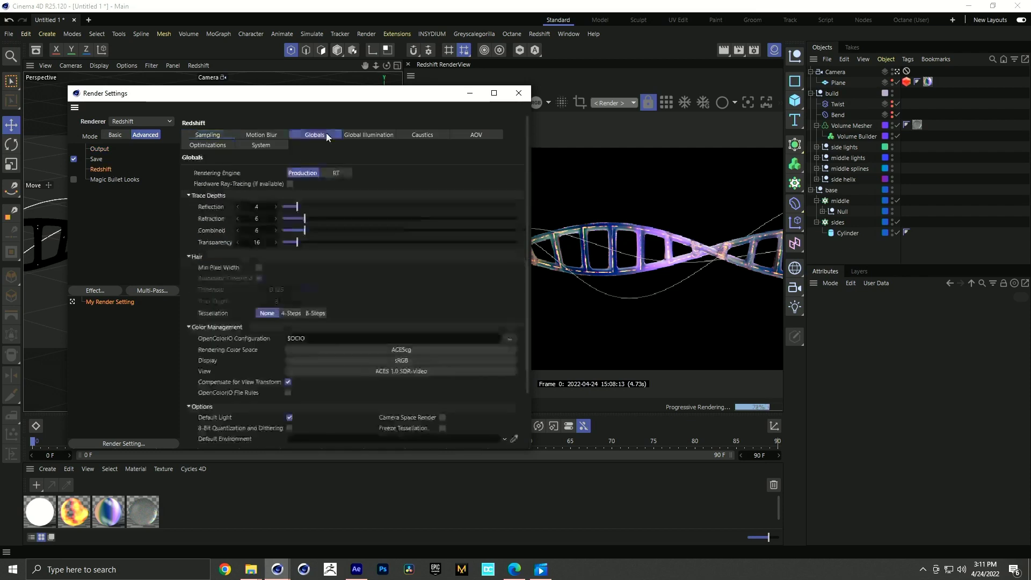
{"action": "left_click_drag", "start_coordinate": [257, 210], "coordinate": [375, 213]}
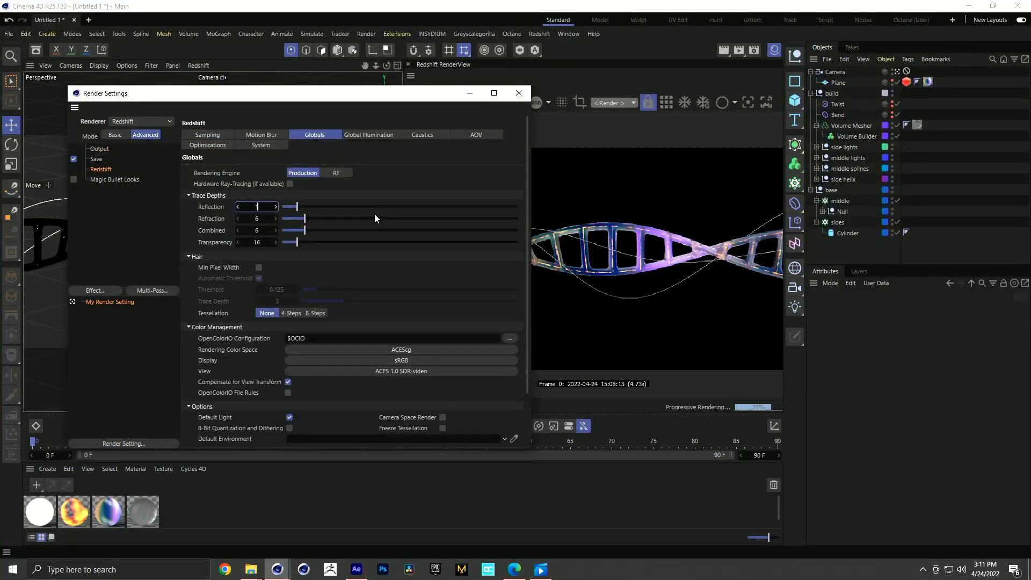
{"action": "key", "text": "Tab"}
{"action": "type", "text": "16"}
{"action": "key", "text": "Tab"}
{"action": "type", "text": "16"}
{"action": "key", "text": "Return"}
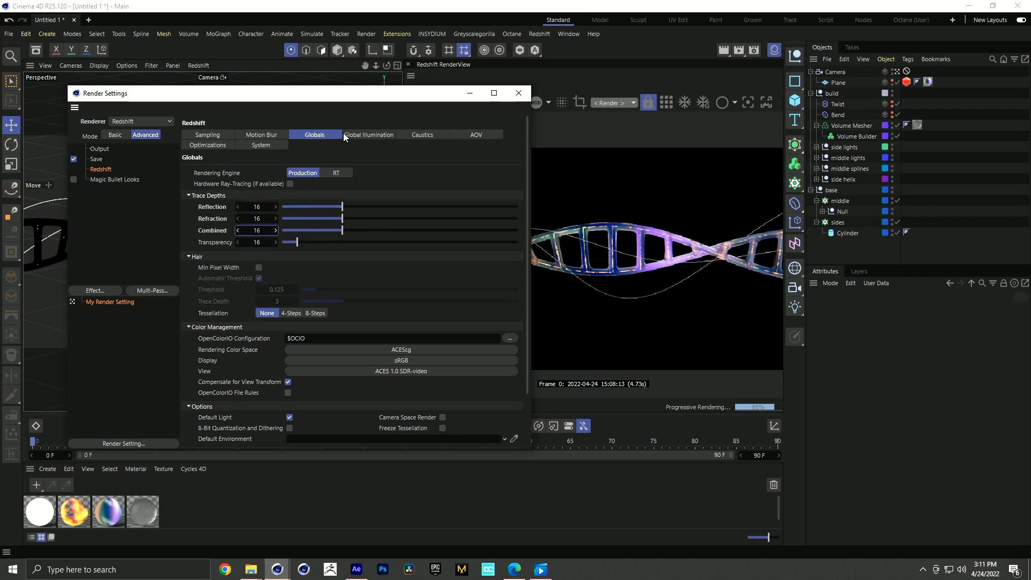
- Turn off Redshift's automatic sampling and set the unified sampling to a minimum of 16 and a maximum of 512 samples
{"action": "left_click_drag", "start_coordinate": [327, 96], "coordinate": [284, 84]}
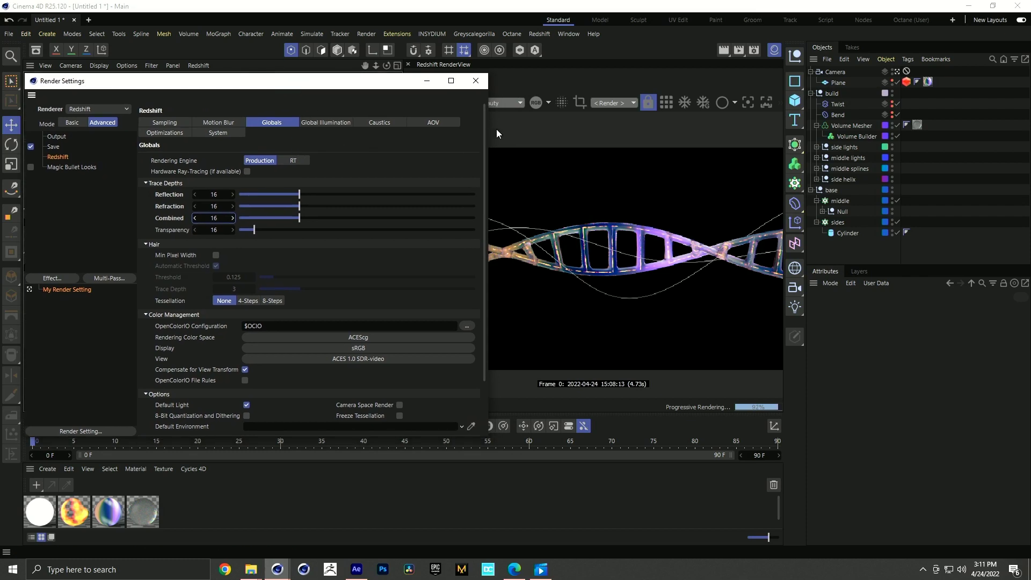
{"action": "left_click_drag", "start_coordinate": [487, 76], "coordinate": [461, 99]}
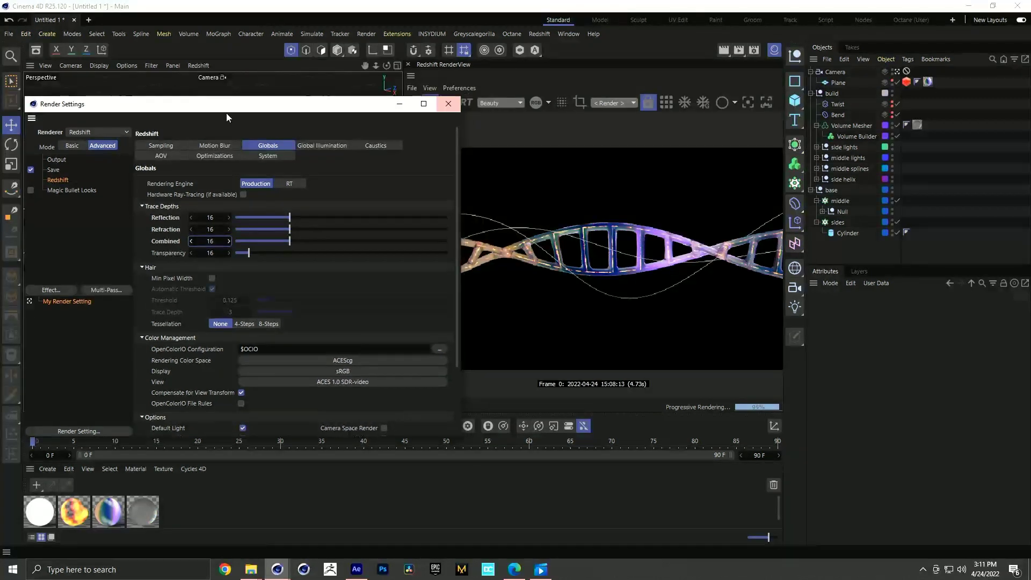
{"action": "left_click", "coordinate": [161, 145]}
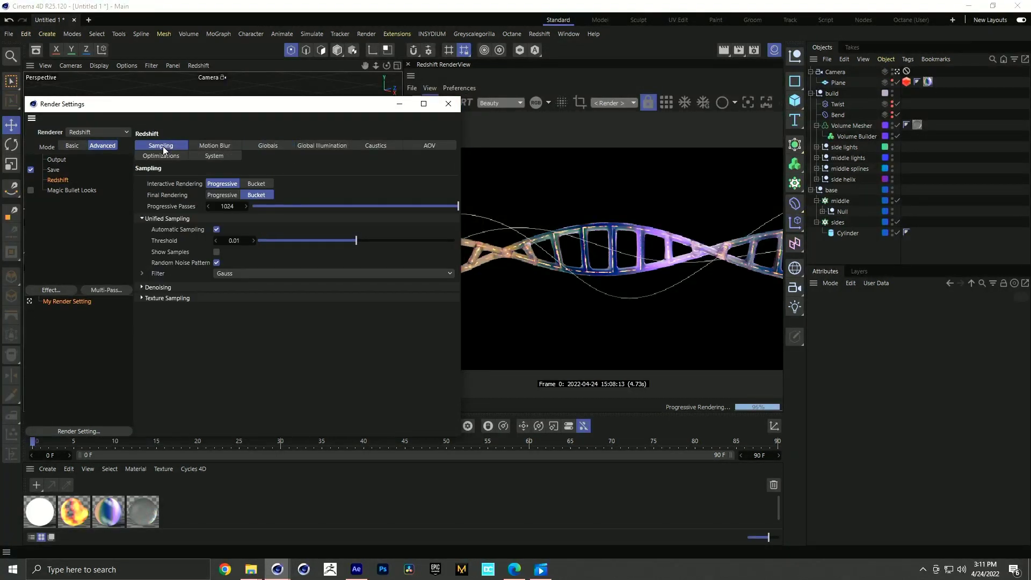
{"action": "left_click", "coordinate": [217, 229]}
{"action": "left_click", "coordinate": [234, 252]}
{"action": "type", "text": "16"}
{"action": "key", "text": "Tab"}
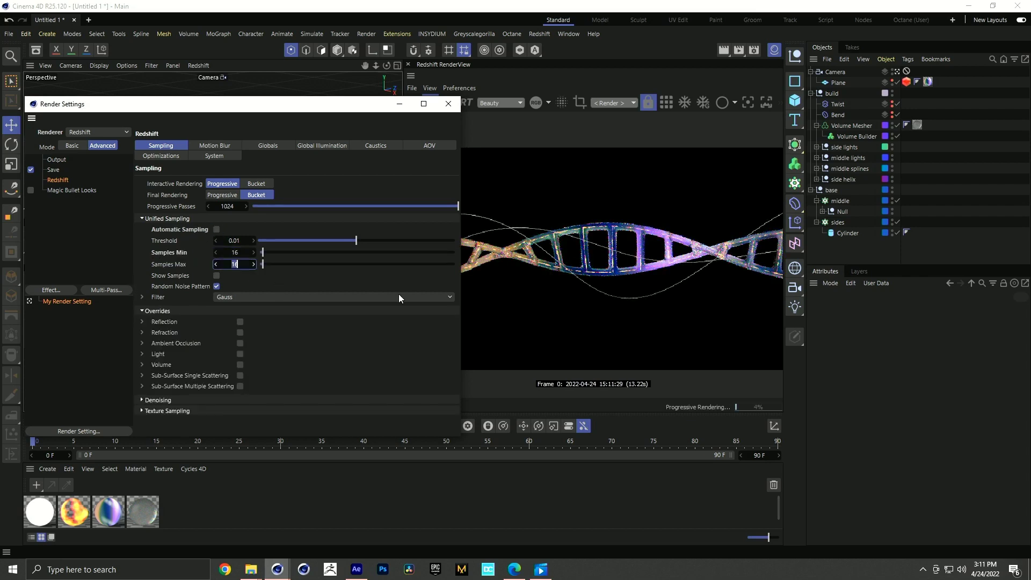
{"action": "type", "text": "512"}
{"action": "key", "text": "Return"}
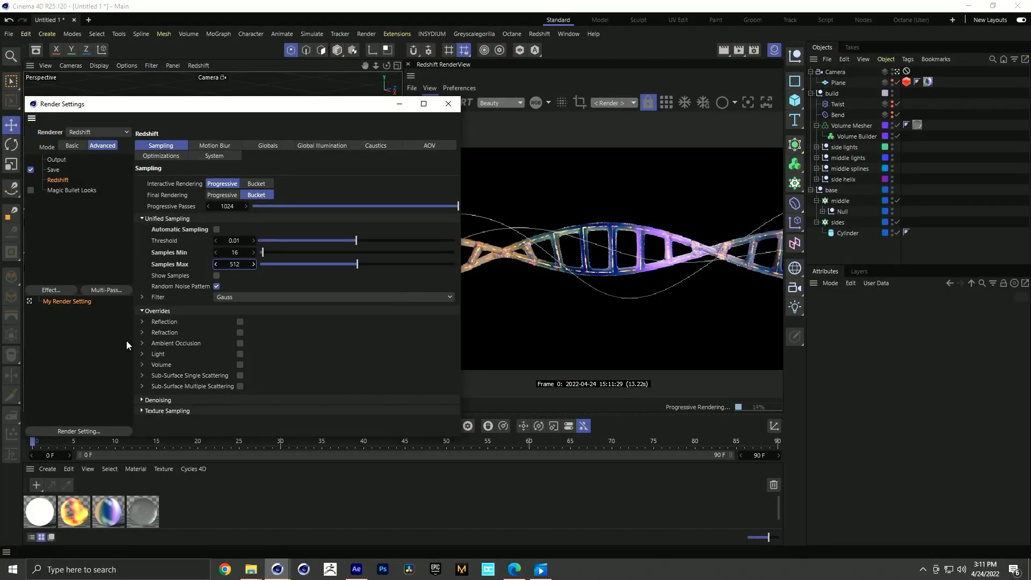
- Enable the reflection and refraction sampling overrides and set the reflection samples to 2048
{"action": "left_click_drag", "start_coordinate": [222, 103], "coordinate": [222, 84]}
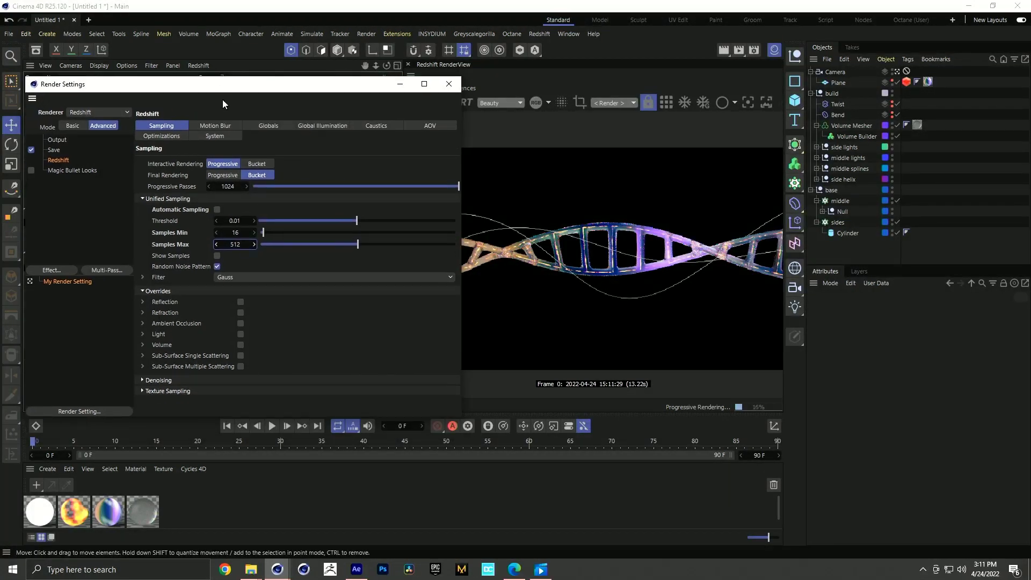
{"action": "left_click_drag", "start_coordinate": [461, 220], "coordinate": [419, 231]}
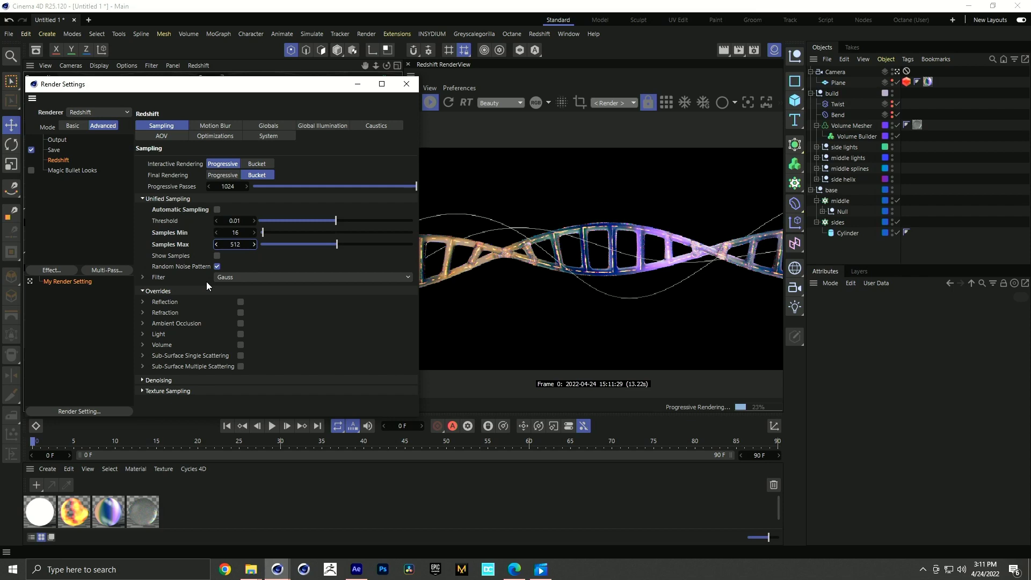
{"action": "left_click", "coordinate": [240, 302]}
{"action": "left_click", "coordinate": [240, 312]}
{"action": "left_click", "coordinate": [143, 301]}
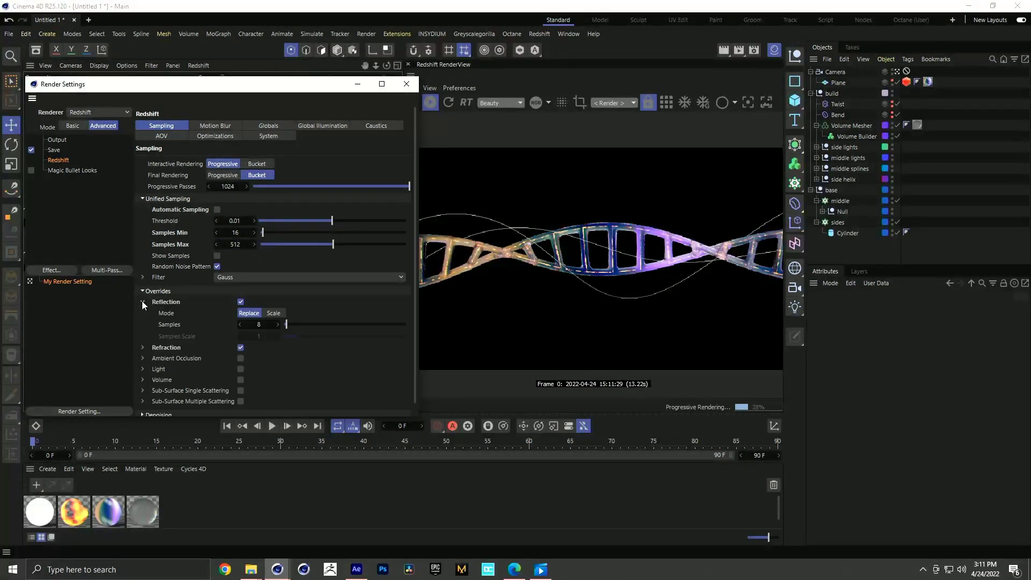
{"action": "left_click", "coordinate": [262, 324]}
{"action": "type", "text": "2048"}
{"action": "key", "text": "Return"}
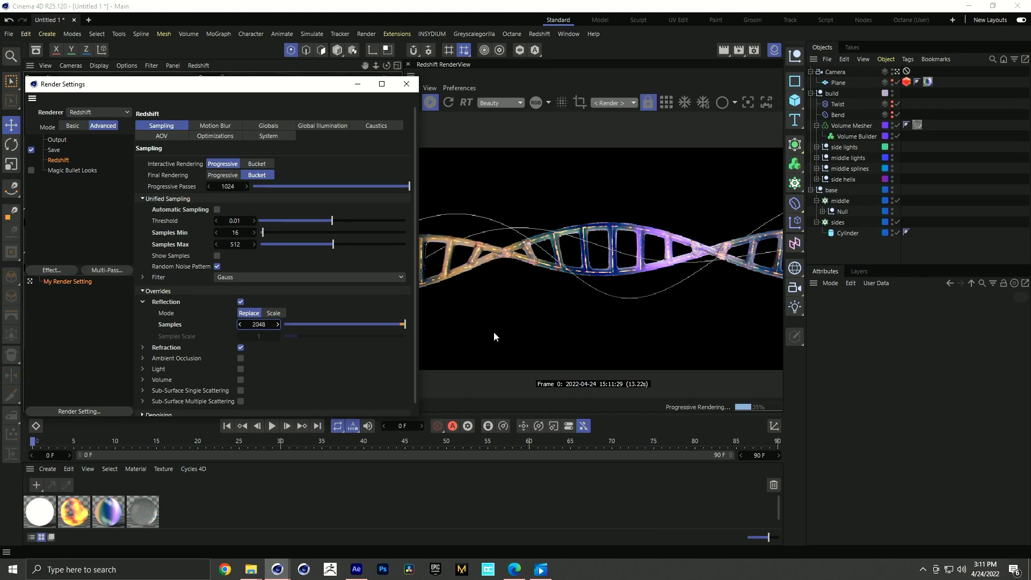
- Set the refraction override's samples to 2048
{"action": "left_click", "coordinate": [143, 347]}
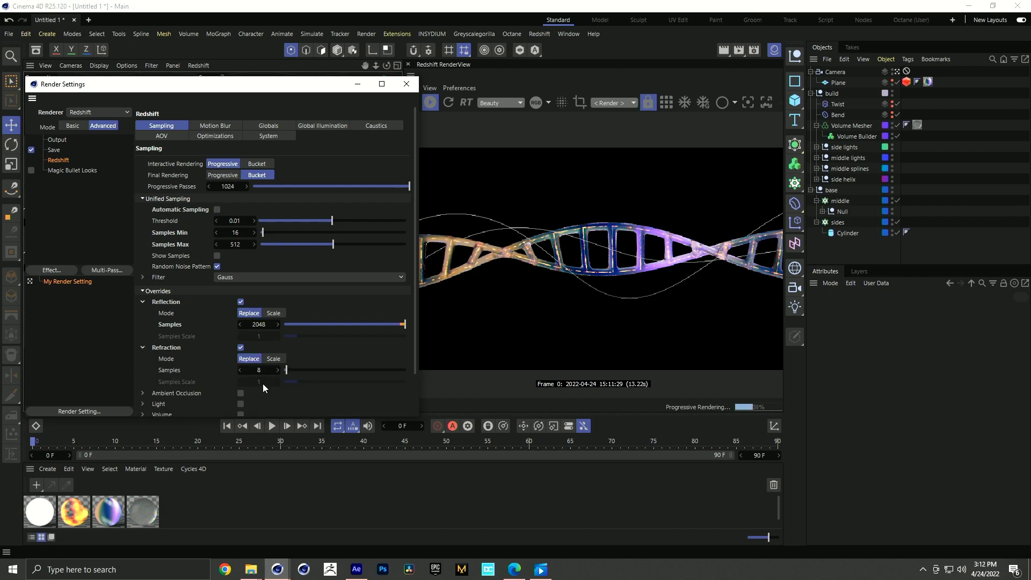
{"action": "left_click", "coordinate": [260, 370]}
{"action": "type", "text": "8"}
{"action": "key", "text": "Return"}
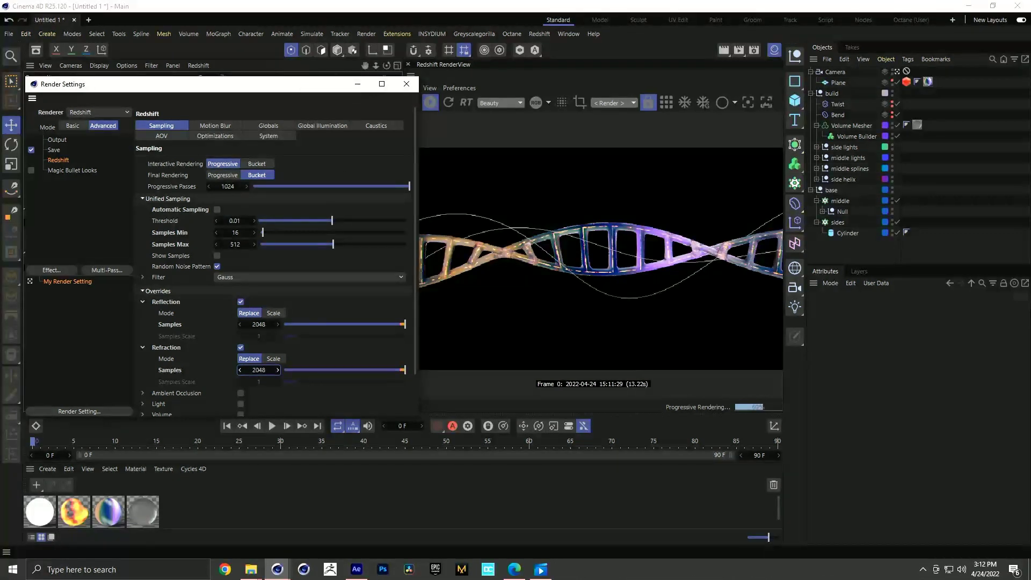
{"action": "left_click_drag", "start_coordinate": [301, 92], "coordinate": [286, 94]}
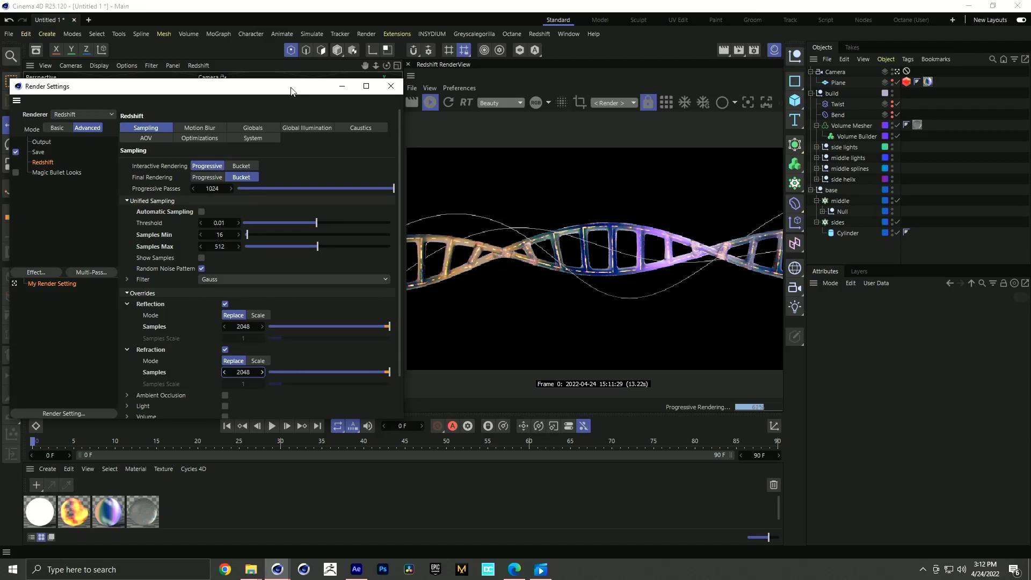
- Switch to After Effects and add backplate.png from the assets folder to the empty *NAB 2022 Comp
{"action": "left_click", "coordinate": [356, 569]}
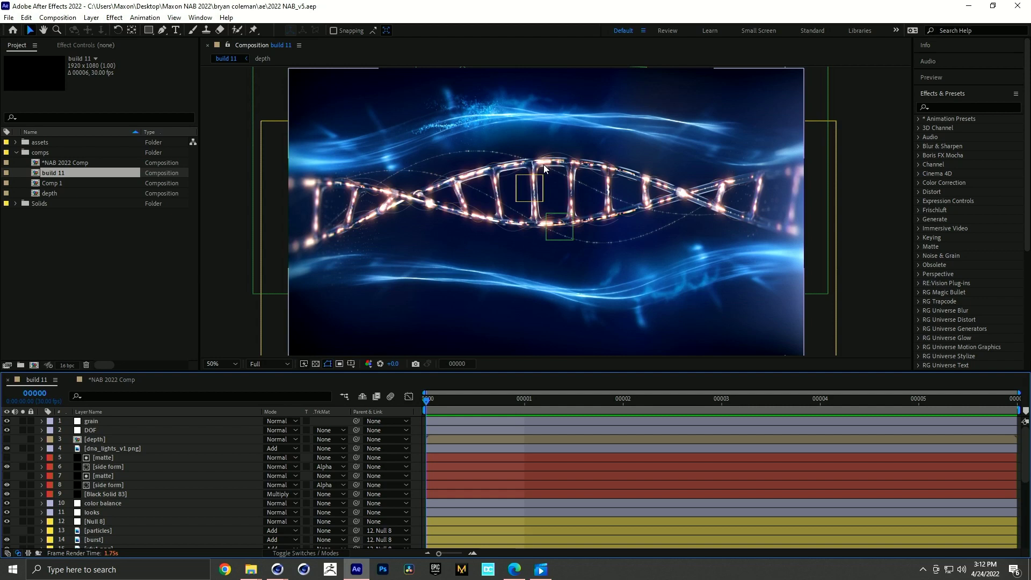
{"action": "left_click", "coordinate": [128, 380]}
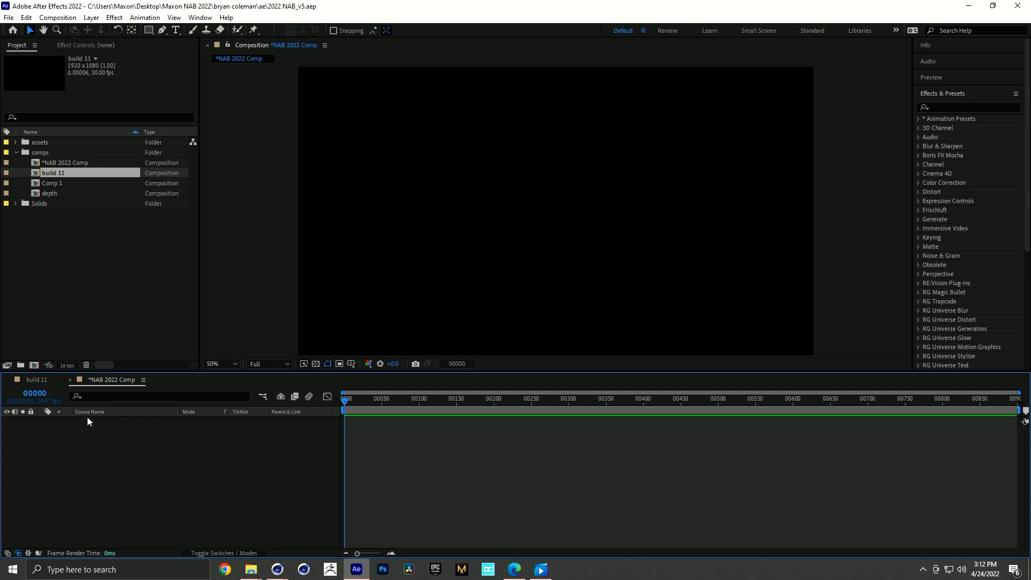
{"action": "left_click", "coordinate": [16, 153]}
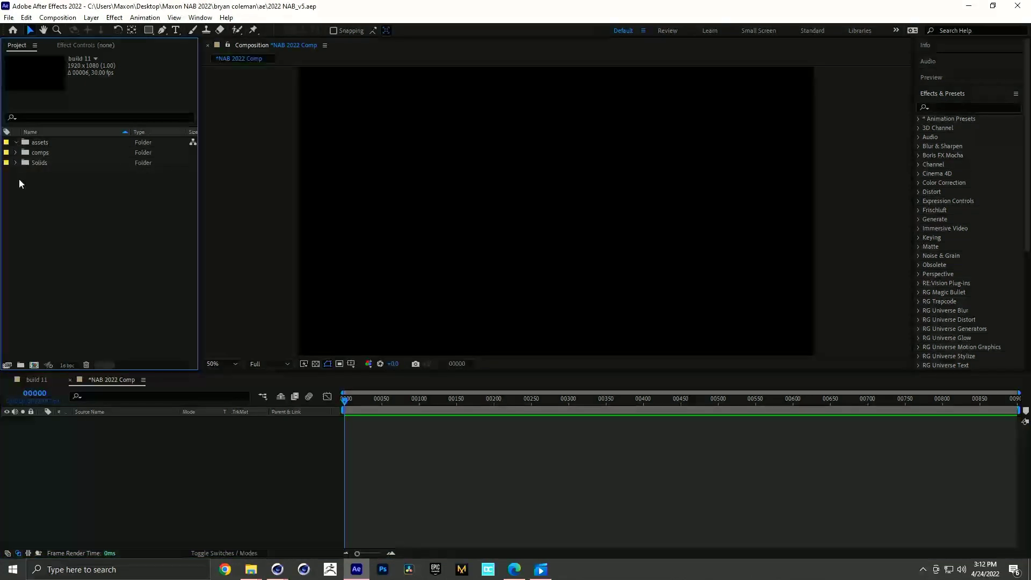
{"action": "left_click", "coordinate": [15, 143]}
{"action": "left_click_drag", "start_coordinate": [64, 157], "coordinate": [138, 433]}
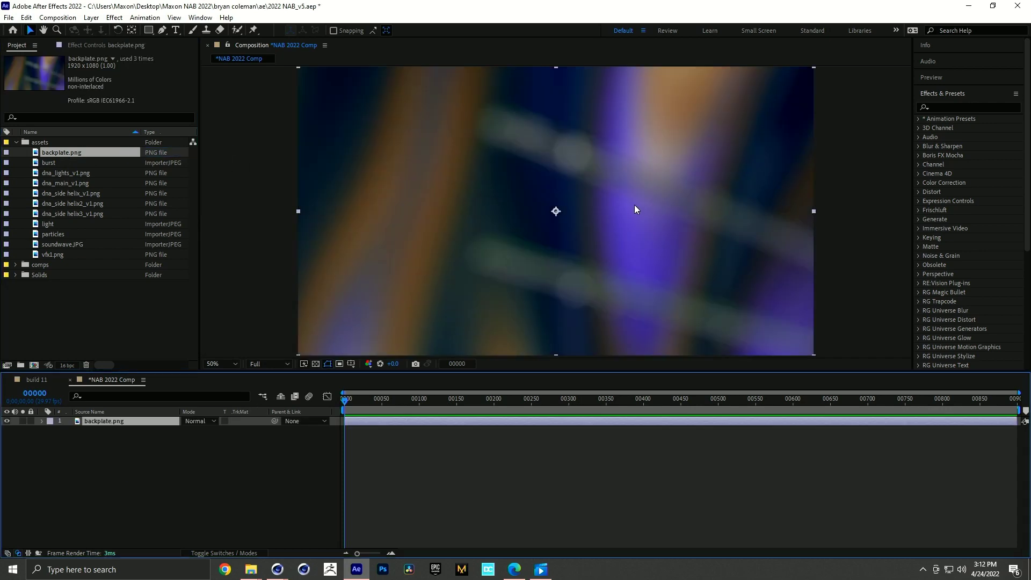
{"action": "left_click_drag", "start_coordinate": [652, 294], "coordinate": [641, 293]}
{"action": "left_click_drag", "start_coordinate": [641, 371], "coordinate": [638, 394]}
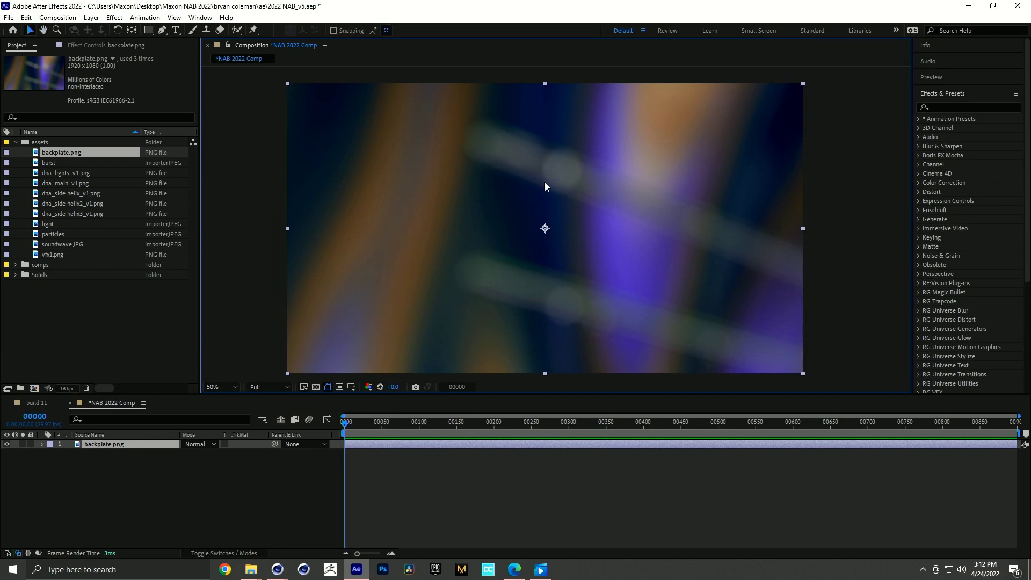
- Create a black 1920 x 1080 solid named "darker" above the backplate layer
{"action": "left_click", "coordinate": [111, 522]}
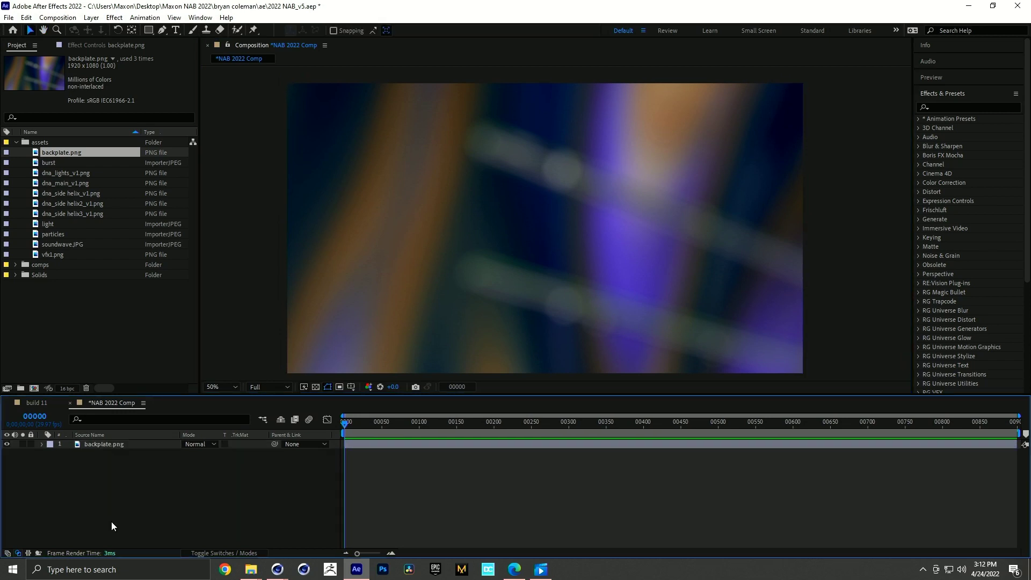
{"action": "key", "text": "ctrl+y"}
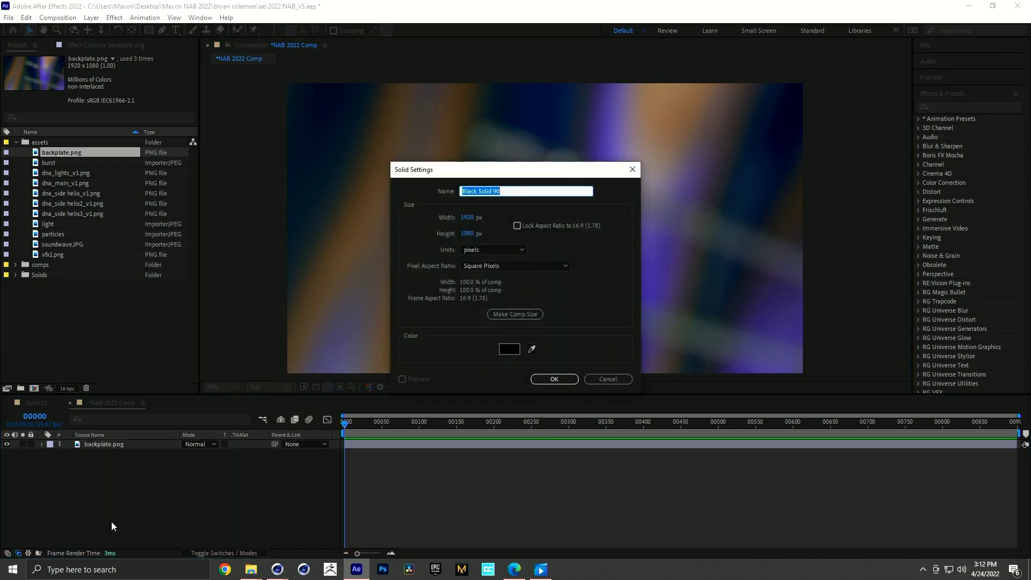
{"action": "type", "text": "darker"}
{"action": "key", "text": "Return"}
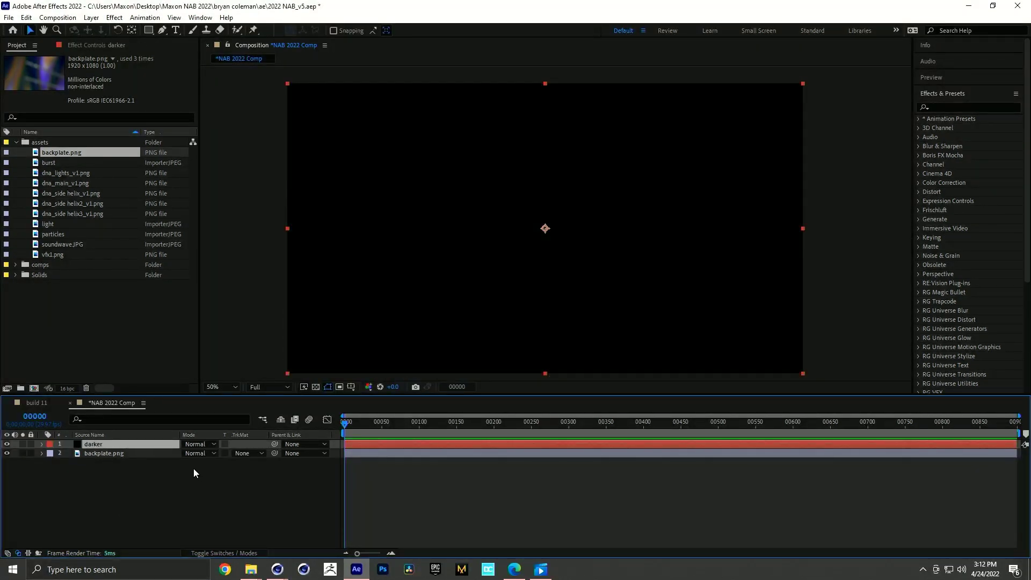
- Set the darker solid's opacity to 75%
{"action": "key", "text": "t"}
{"action": "left_click", "coordinate": [189, 454]}
{"action": "type", "text": "7"}
{"action": "type", "text": "0"}
{"action": "key", "text": "Return"}
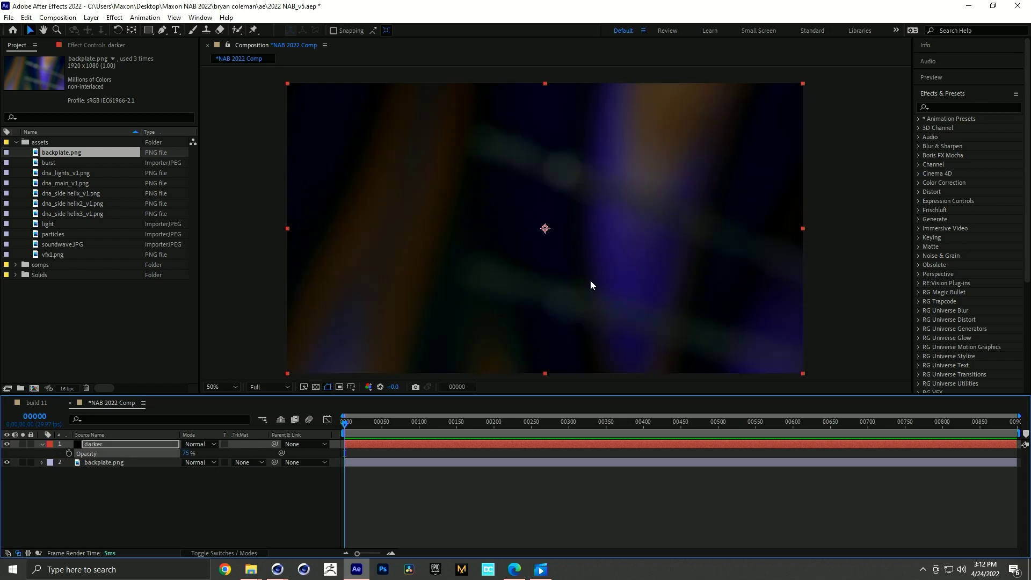
{"action": "middle_click_drag", "start_coordinate": [590, 281], "coordinate": [575, 277]}
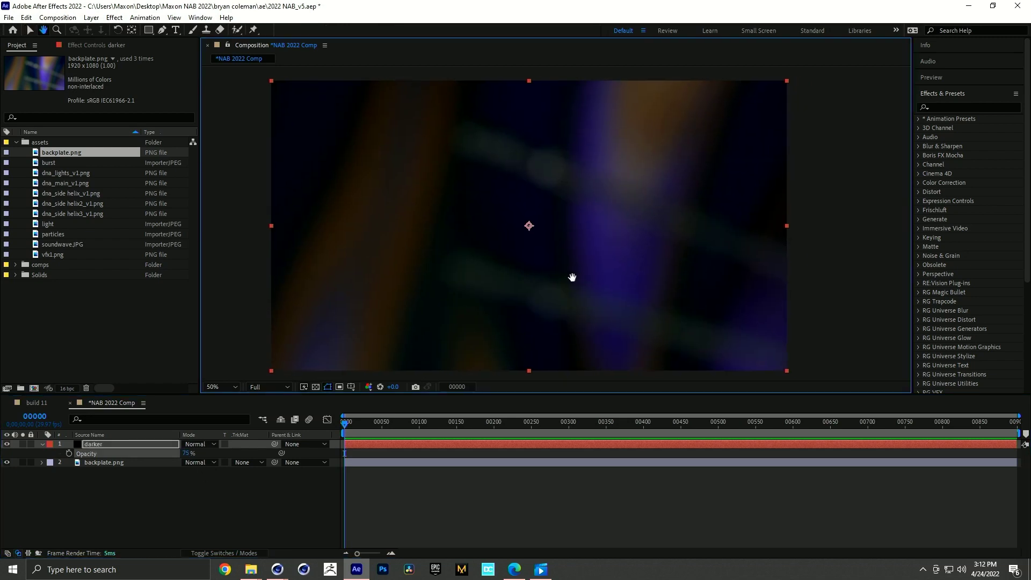
- Add dna_main_v1.png to the composition as the layer above the darker solid
{"action": "left_click", "coordinate": [267, 503]}
{"action": "left_click_drag", "start_coordinate": [74, 184], "coordinate": [106, 445]}
{"action": "key", "text": "."}
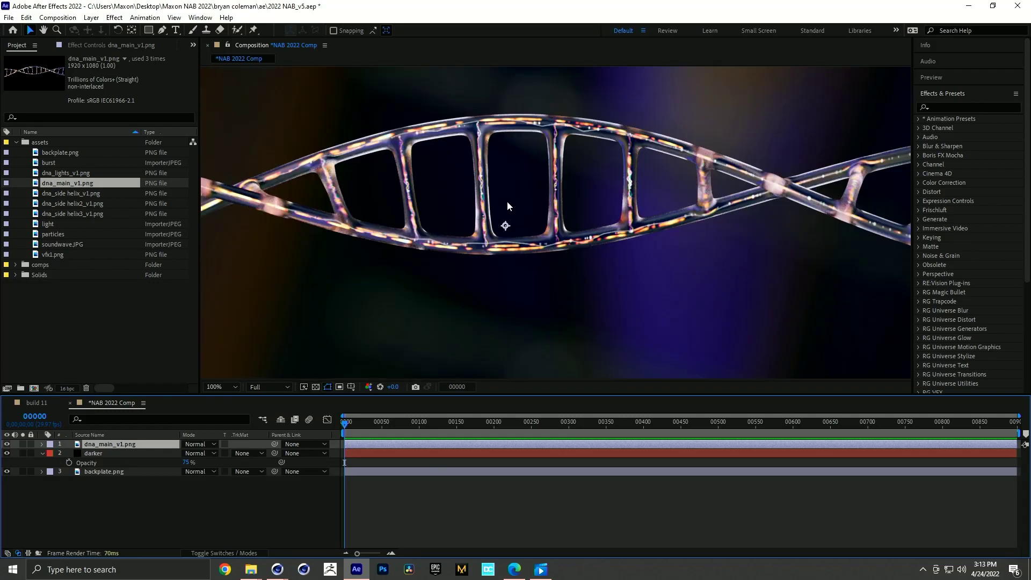
- Examine the composited DNA render in a maximized composition view at 100%, then return to the full-frame view
{"action": "key", "text": "grave"}
{"action": "key", "text": "h"}
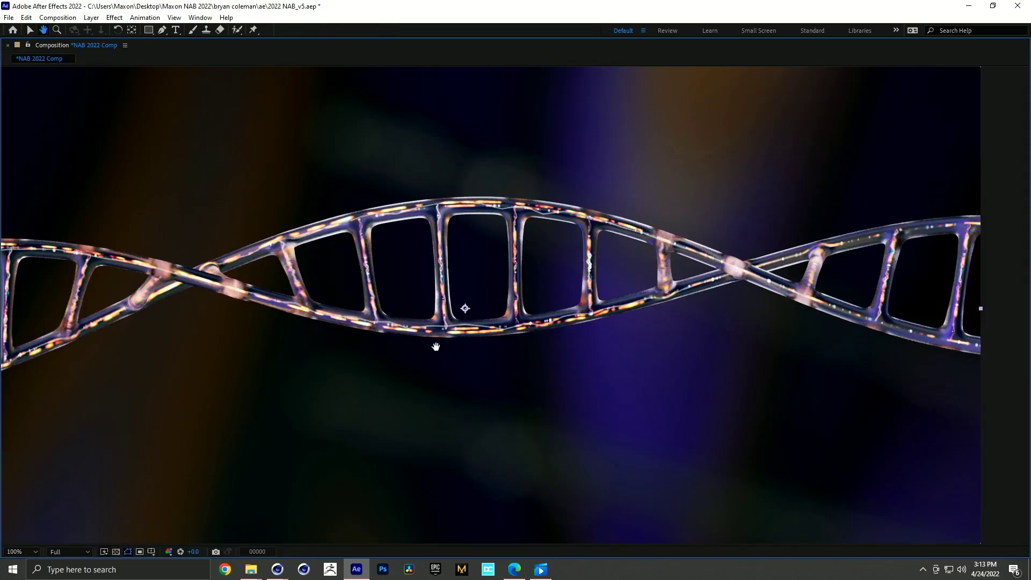
{"action": "left_click_drag", "start_coordinate": [436, 346], "coordinate": [462, 345]}
{"action": "key", "text": "v"}
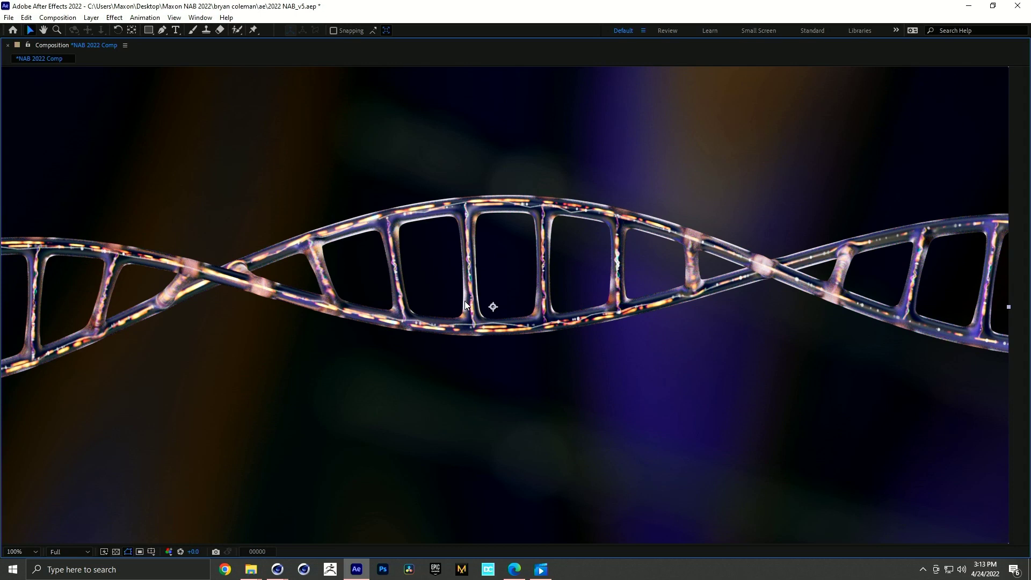
{"action": "key", "text": "grave"}
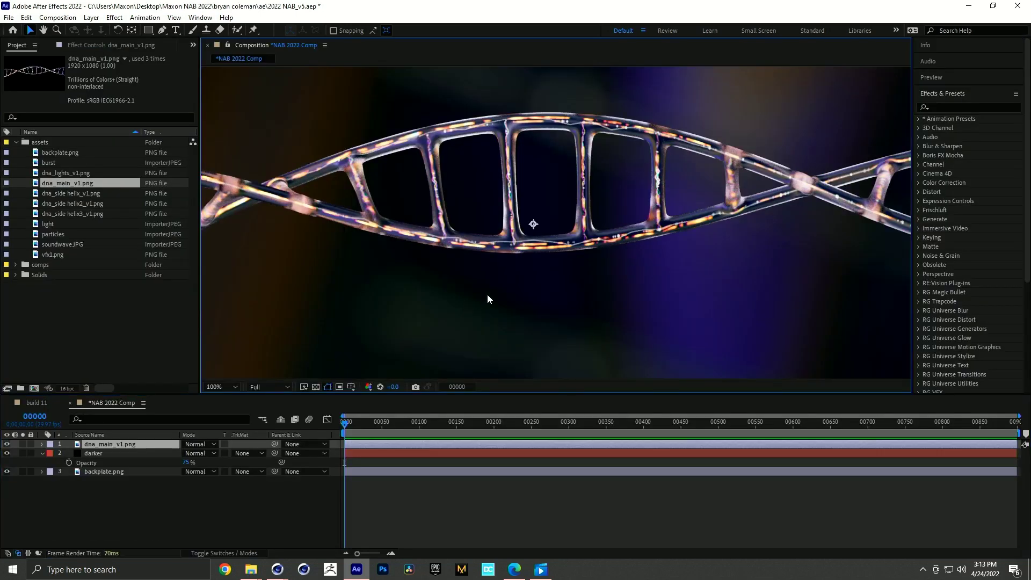
{"action": "scroll", "coordinate": [536, 284], "scroll_direction": "down", "scroll_amount": 2}
{"action": "middle_click_drag", "start_coordinate": [600, 269], "coordinate": [597, 271]}
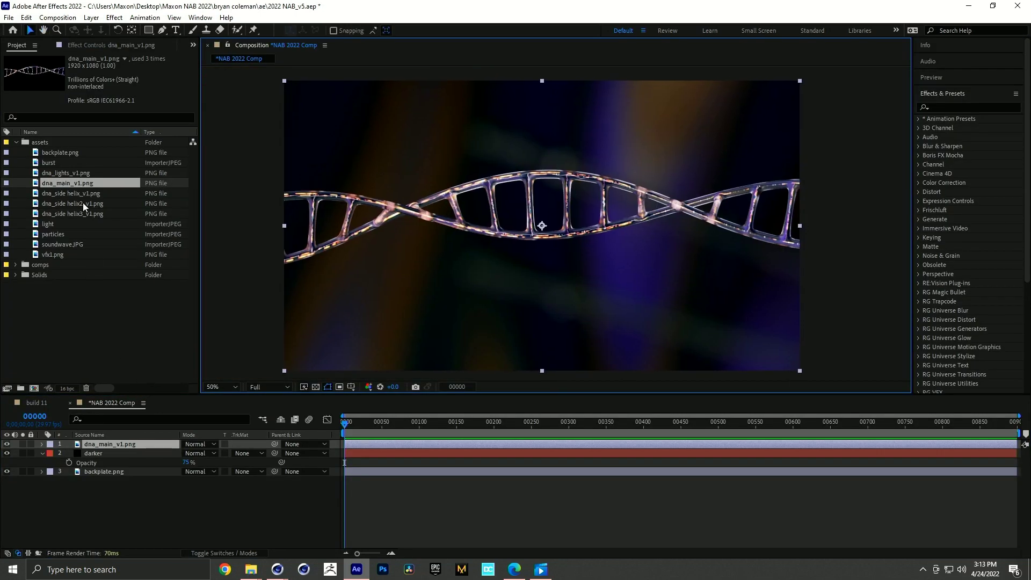
- Add dna_lights_v1.png as the topmost layer and set its blending mode to Add
{"action": "left_click_drag", "start_coordinate": [68, 172], "coordinate": [136, 446]}
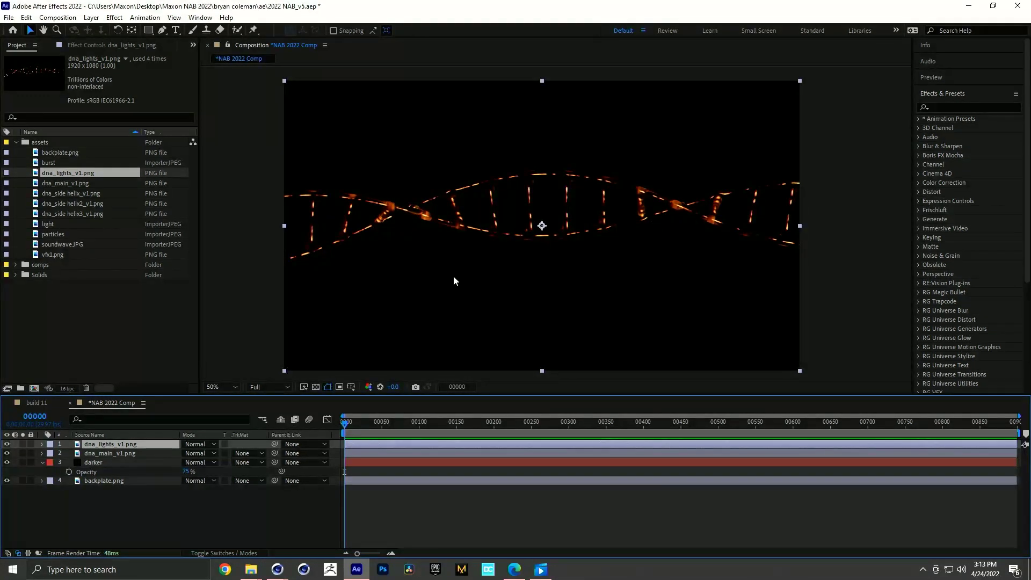
{"action": "left_click", "coordinate": [199, 444]}
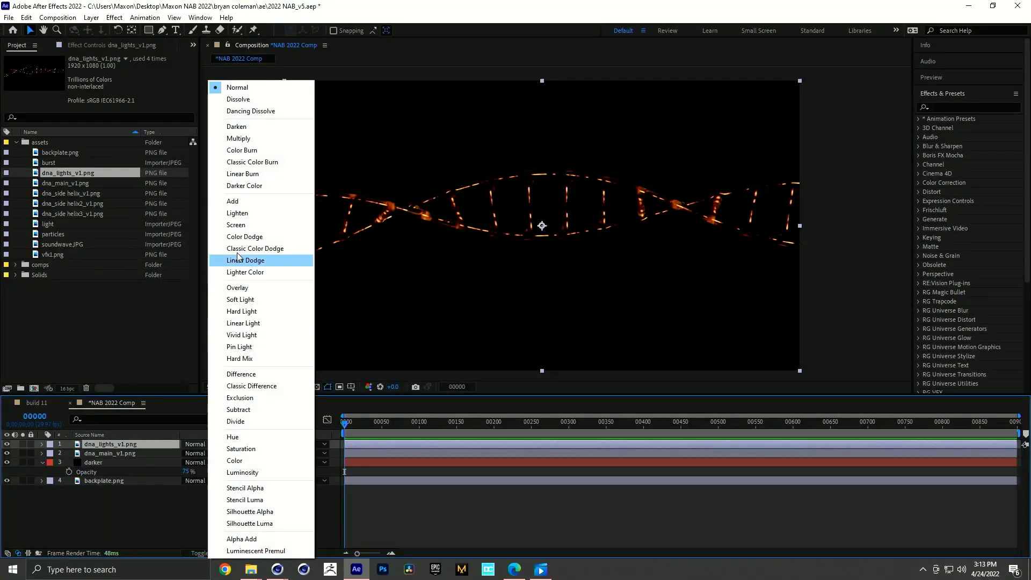
{"action": "left_click", "coordinate": [235, 201]}
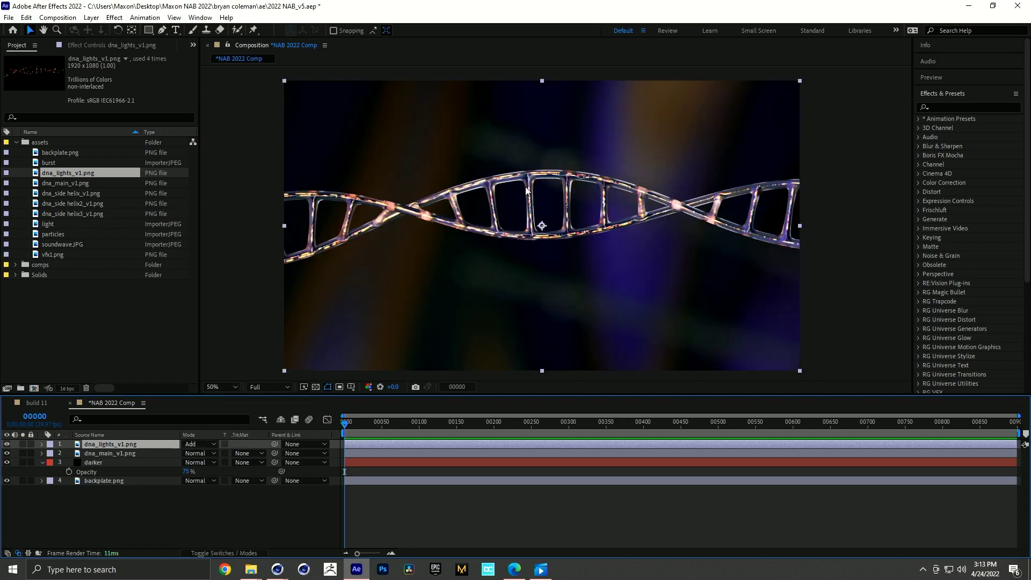
- Compare the DNA render at 100% with dna_lights_v1.png hidden and shown, then isolate that layer in the full-frame view
{"action": "key", "text": "slash"}
{"action": "left_click", "coordinate": [6, 443]}
{"action": "left_click", "coordinate": [7, 444]}
{"action": "left_click", "coordinate": [7, 443]}
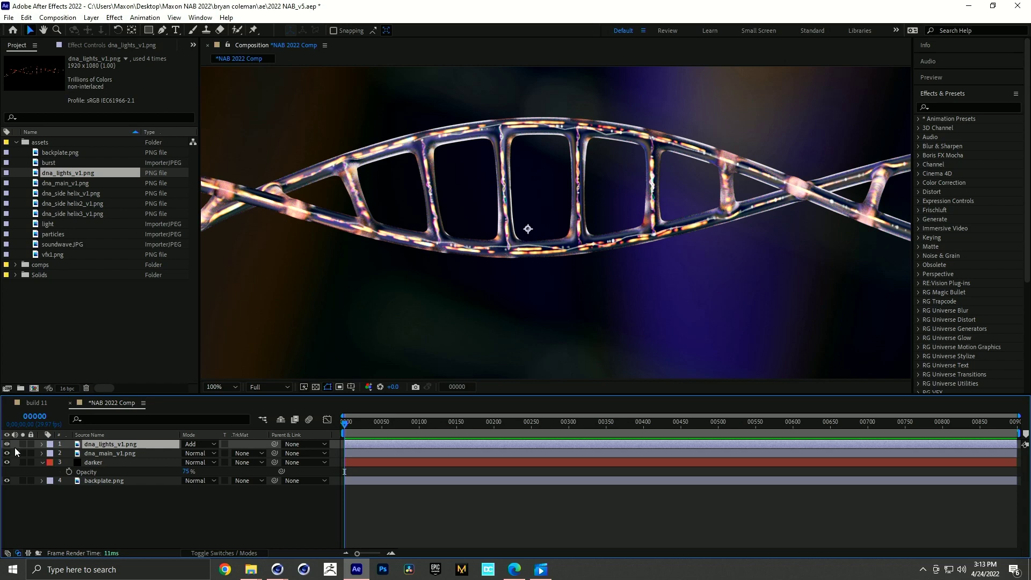
{"action": "left_click", "coordinate": [23, 444]}
{"action": "key", "text": "comma"}
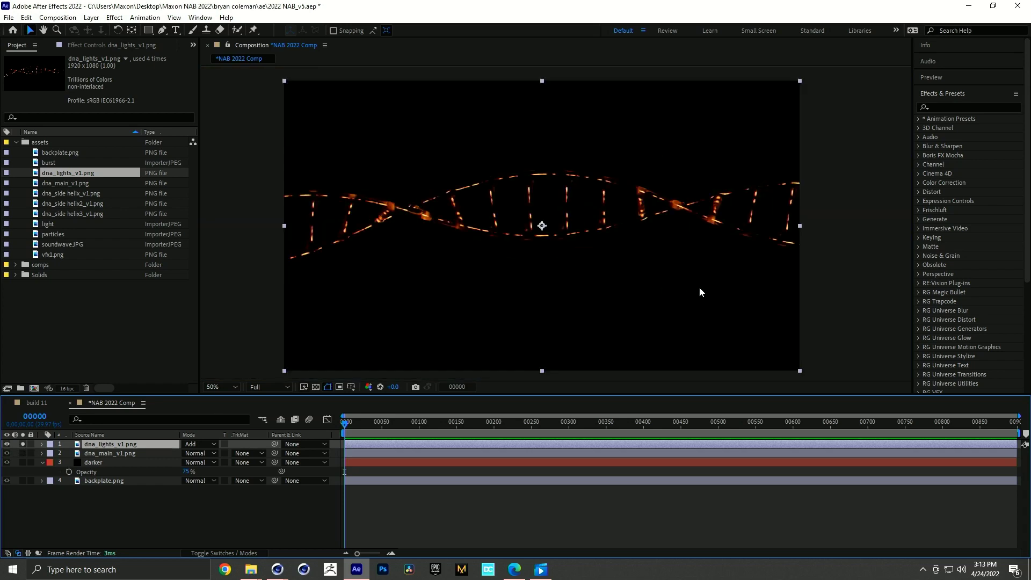
- Apply the Levels effect to the dna_lights_v1.png layer and raise Input Black to about 21973
{"action": "left_click", "coordinate": [975, 104]}
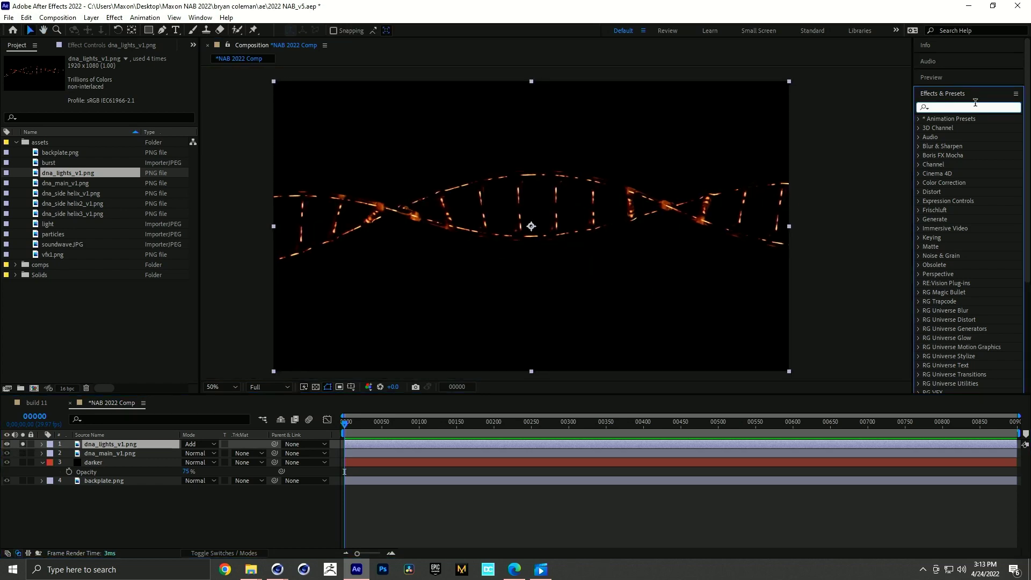
{"action": "type", "text": "levels"}
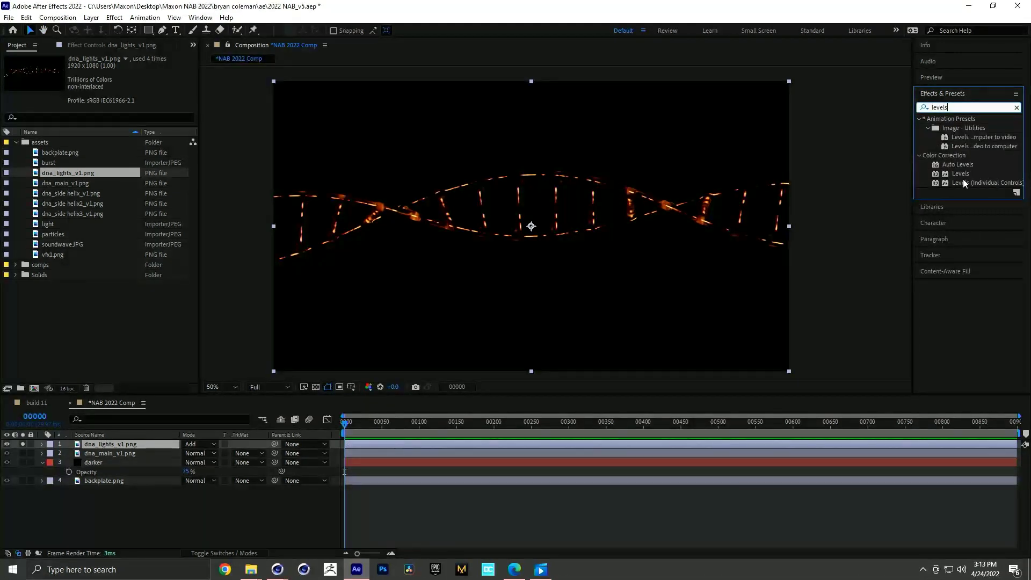
{"action": "double_click", "coordinate": [962, 174]}
{"action": "left_click_drag", "start_coordinate": [32, 130], "coordinate": [123, 129]}
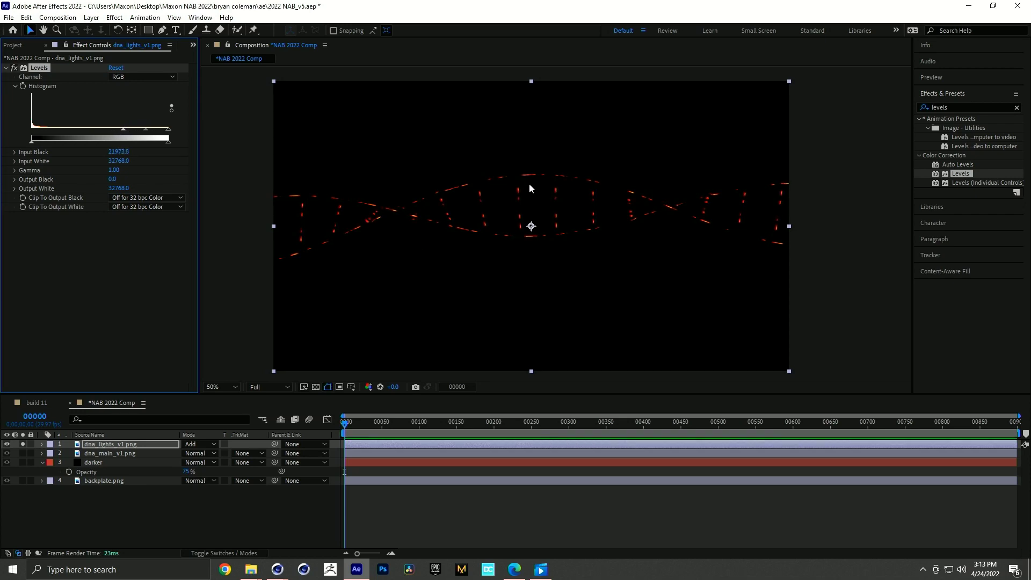
- Add a Hue/Saturation effect to the lights layer and lower Master Saturation to -63
{"action": "left_click", "coordinate": [961, 108]}
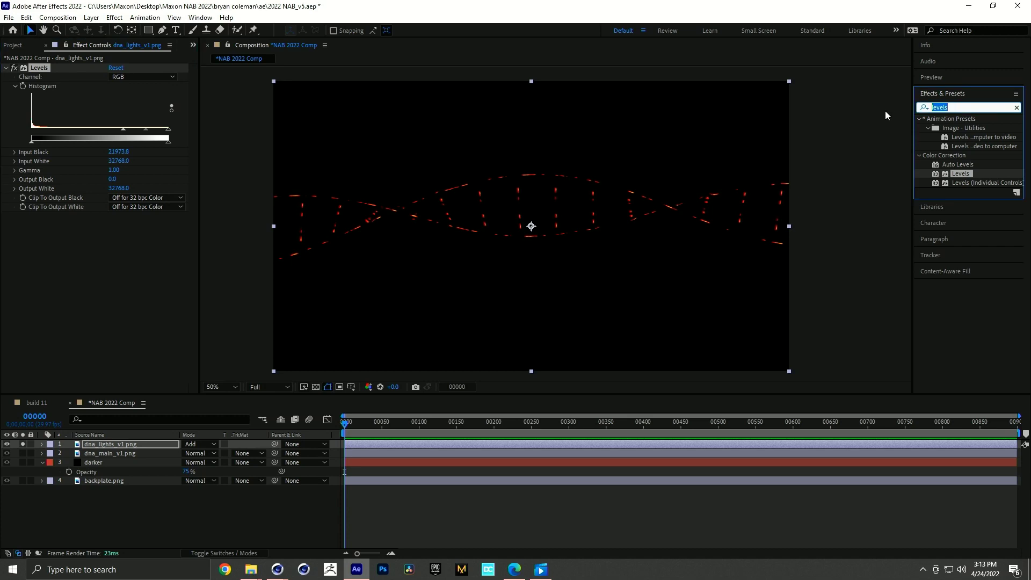
{"action": "type", "text": "hue"}
{"action": "left_click_drag", "start_coordinate": [969, 164], "coordinate": [666, 220]}
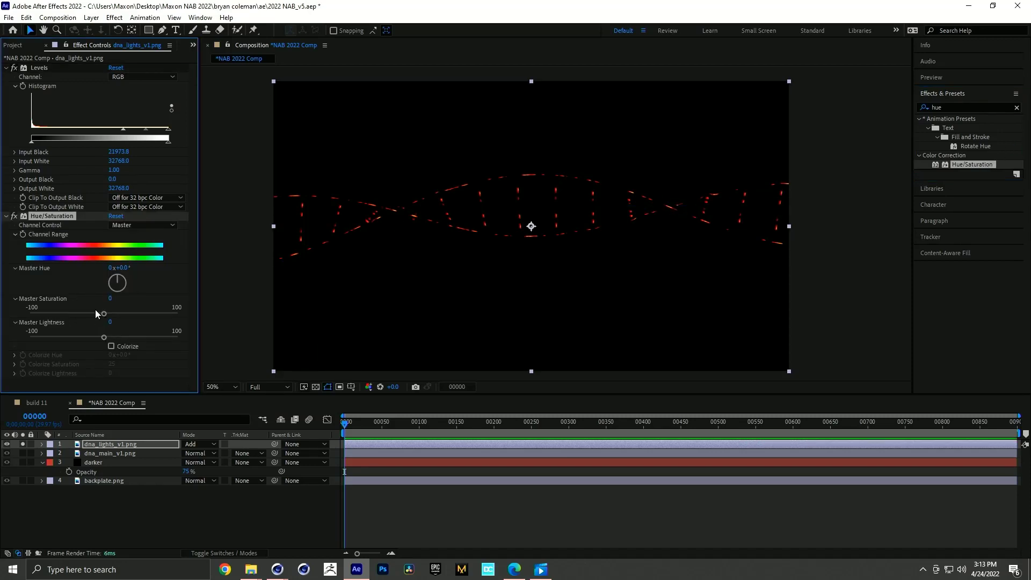
{"action": "left_click_drag", "start_coordinate": [112, 298], "coordinate": [77, 304]}
- Add the Optical Glow effect to the lights layer and set its Amount to 75
{"action": "left_click", "coordinate": [966, 107]}
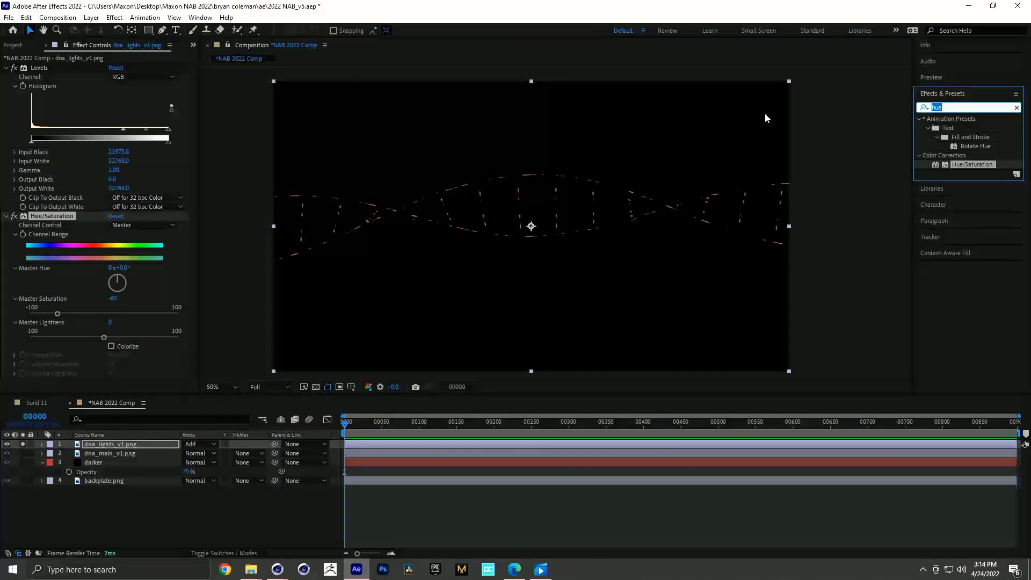
{"action": "type", "text": "glow"}
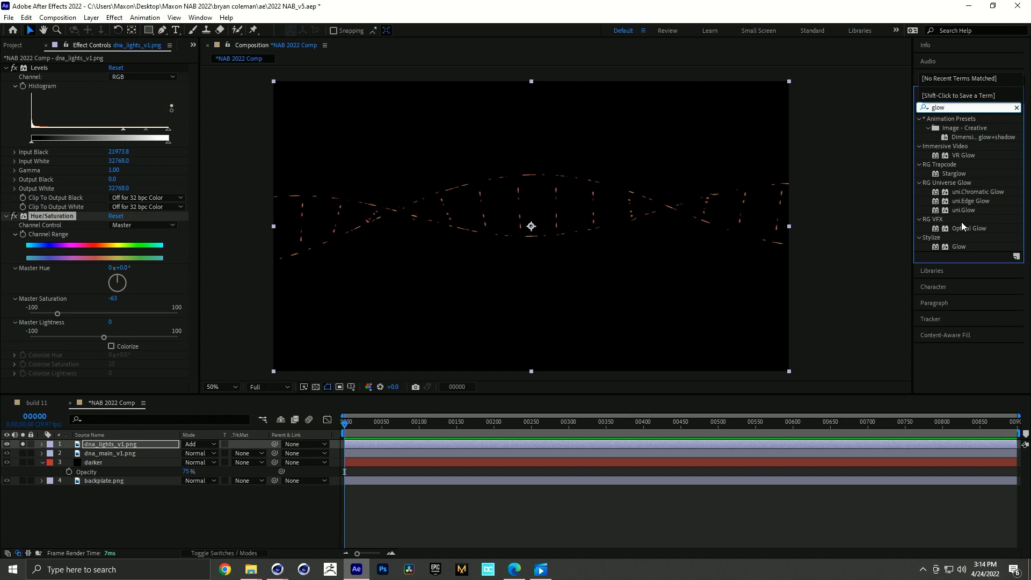
{"action": "left_click_drag", "start_coordinate": [967, 226], "coordinate": [678, 246]}
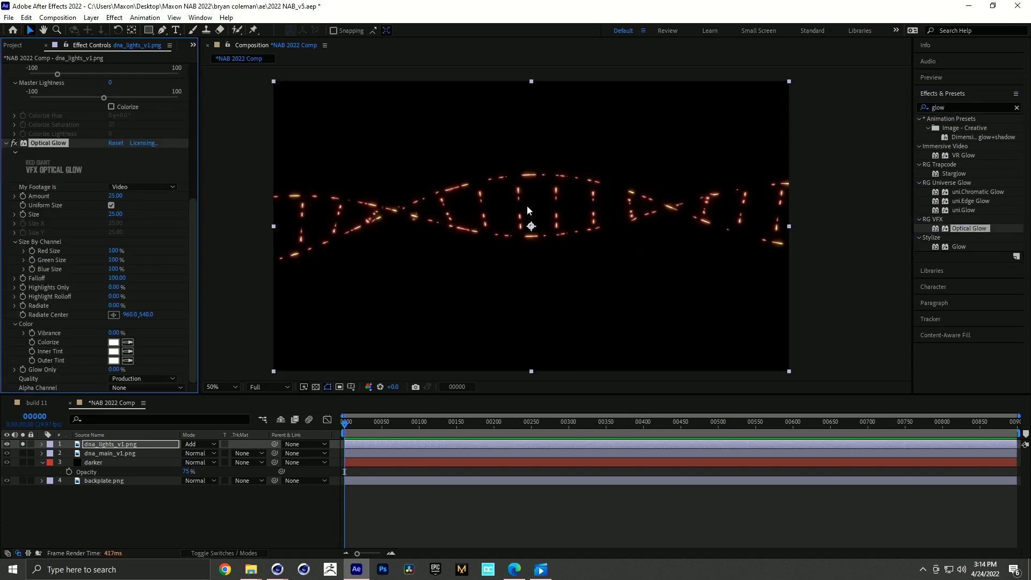
{"action": "key", "text": "slash"}
{"action": "left_click", "coordinate": [115, 196]}
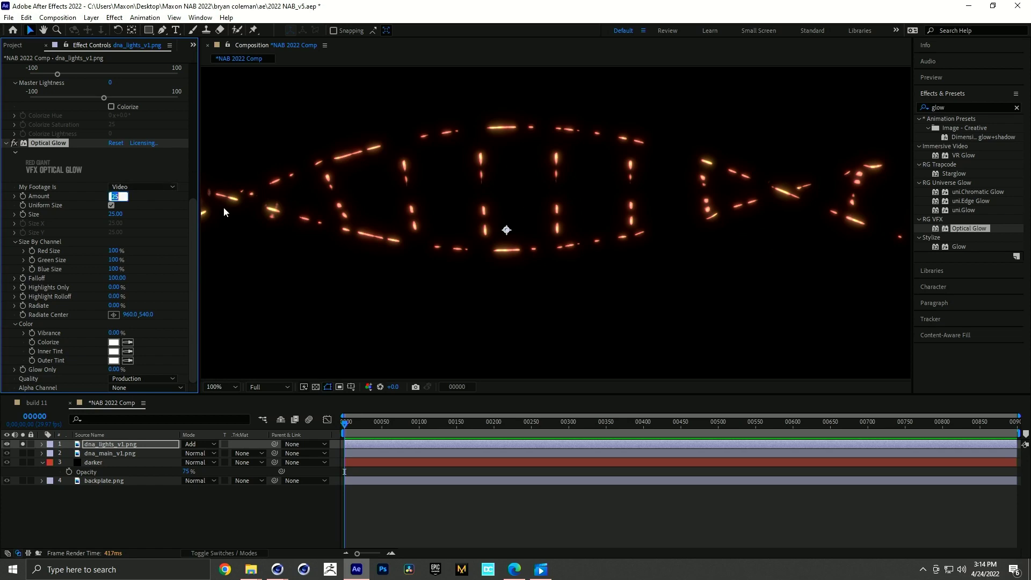
{"action": "type", "text": "75"}
{"action": "key", "text": "Return"}
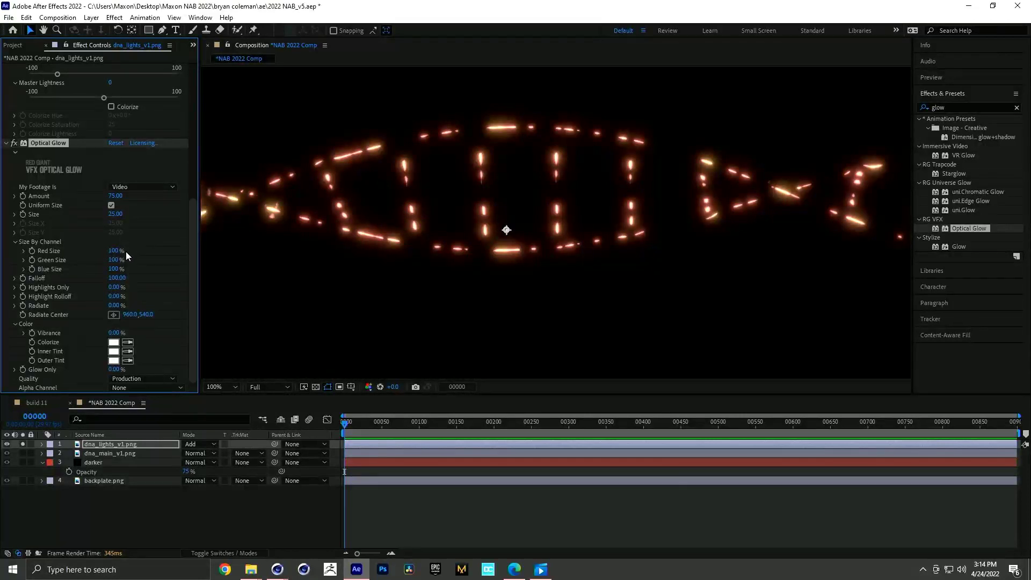
- Disable Optical Glow's Uniform Size and set Size X to 16 and Size Y to 32
{"action": "left_click", "coordinate": [111, 205]}
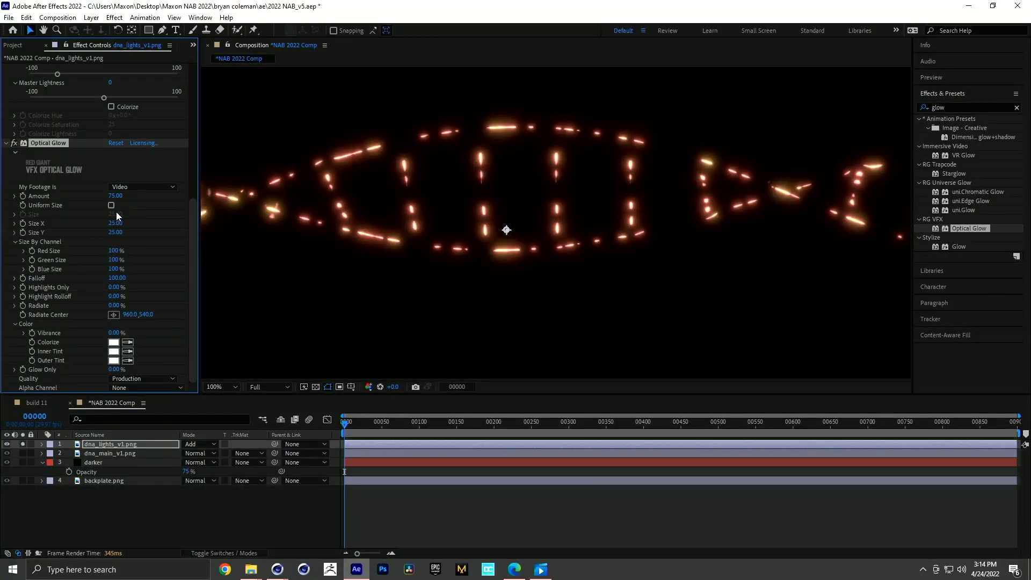
{"action": "left_click", "coordinate": [115, 223]}
{"action": "type", "text": "16"}
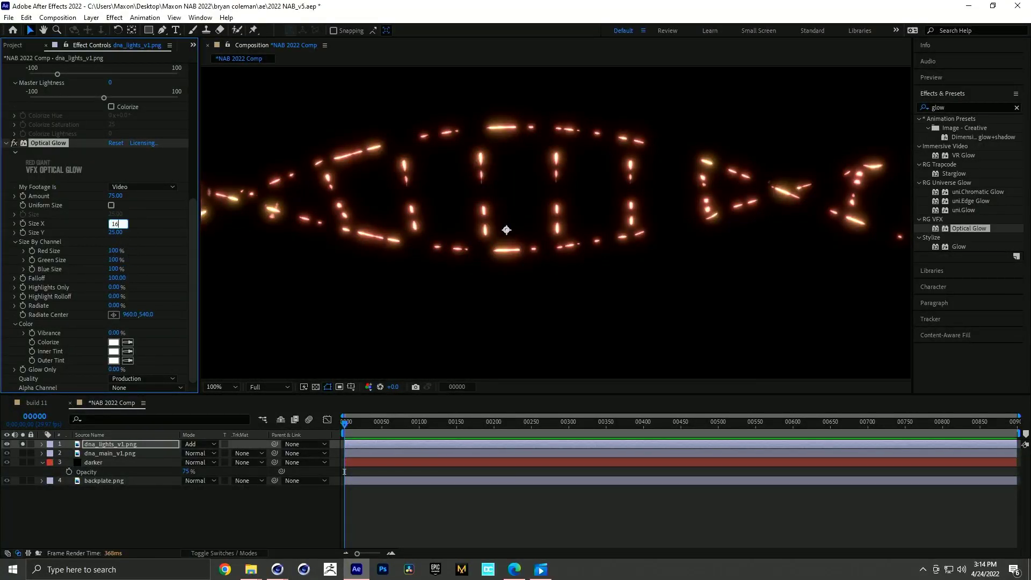
{"action": "key", "text": "Tab"}
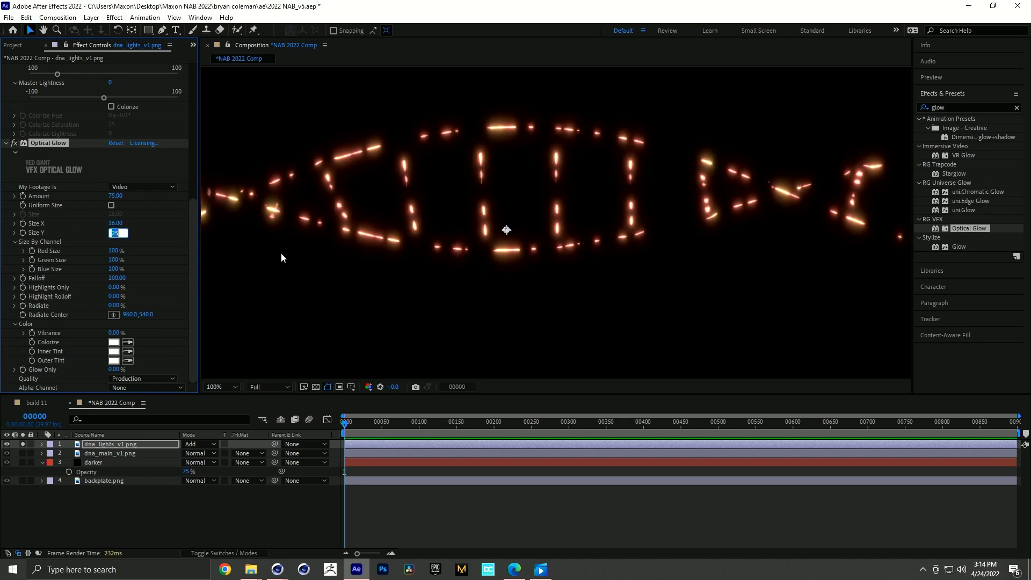
{"action": "type", "text": "32"}
{"action": "key", "text": "Return"}
{"action": "left_click_drag", "start_coordinate": [470, 233], "coordinate": [481, 231]}
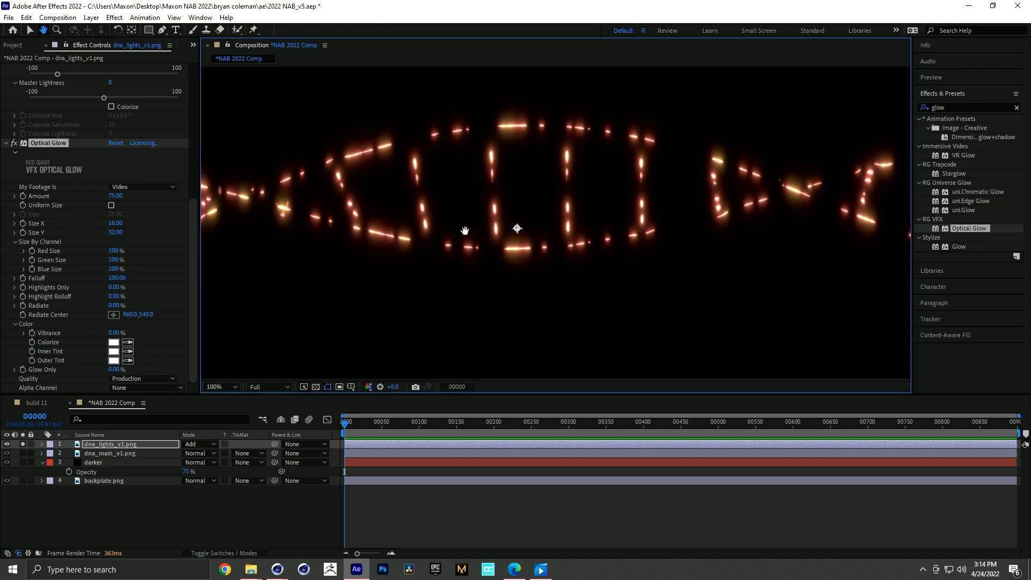
- Unsolo the lights layer and raise Optical Glow's Vibrance to 71% while checking the glow against the full composite
{"action": "left_click", "coordinate": [22, 444]}
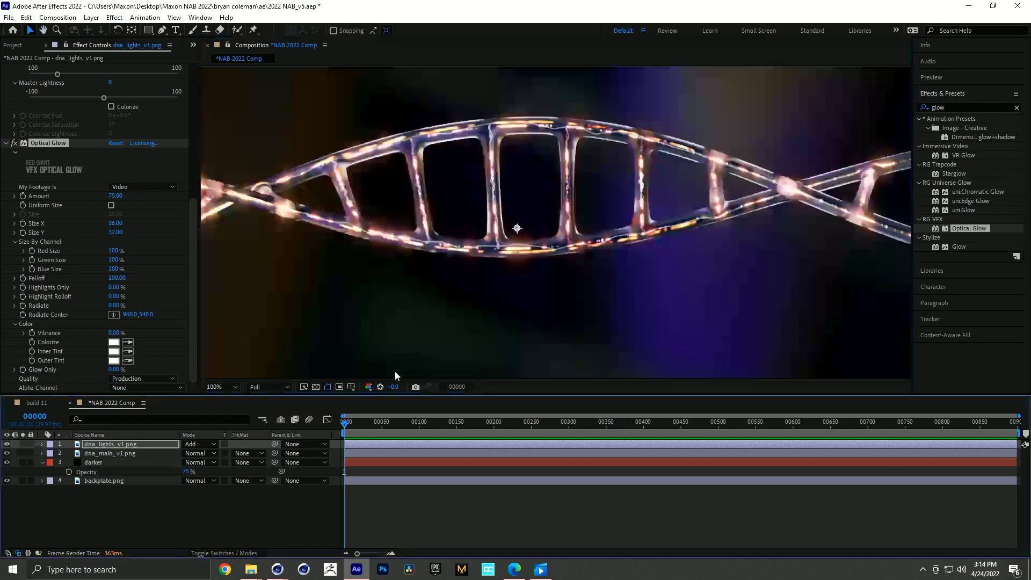
{"action": "left_click_drag", "start_coordinate": [481, 241], "coordinate": [491, 242]}
{"action": "key", "text": "v"}
{"action": "left_click_drag", "start_coordinate": [119, 330], "coordinate": [141, 335]}
{"action": "scroll", "coordinate": [388, 284], "scroll_direction": "down", "scroll_amount": 2}
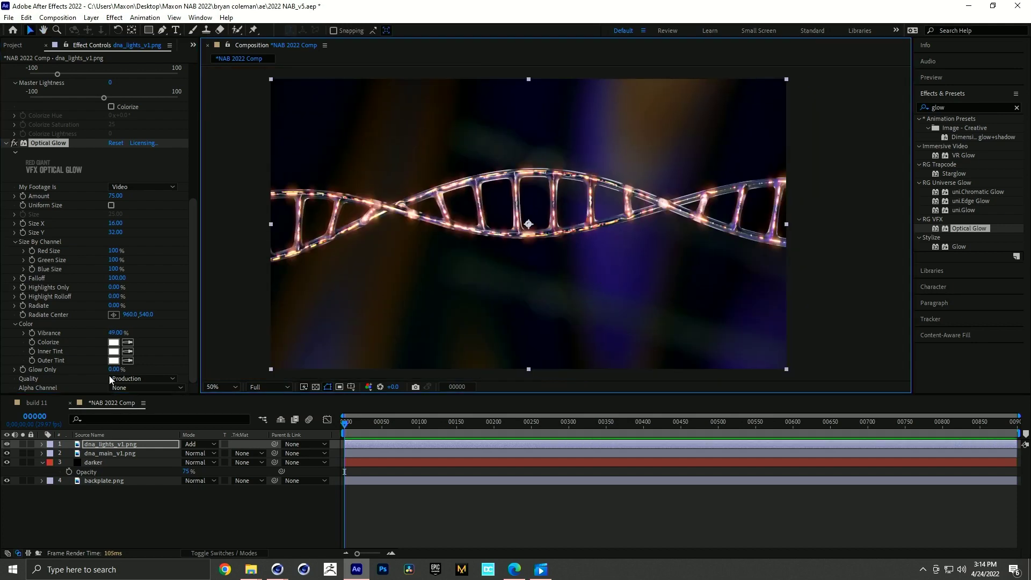
{"action": "mouse_move", "coordinate": [115, 332]}
{"action": "left_mouse_down"}
{"action": "mouse_move", "coordinate": [149, 334]}
{"action": "mouse_move", "coordinate": [134, 336]}
{"action": "left_mouse_up"}
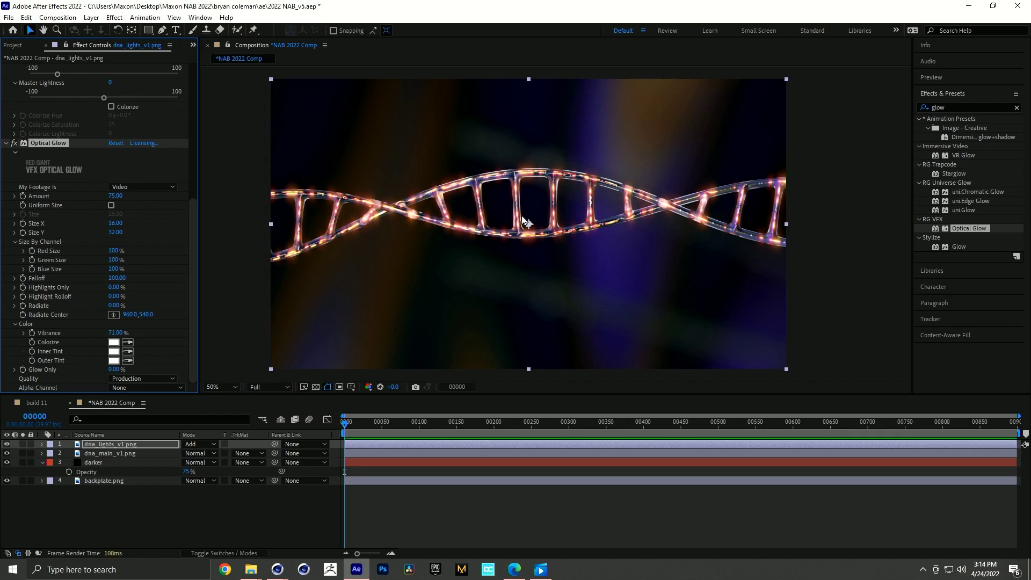
{"action": "scroll", "coordinate": [517, 204], "scroll_direction": "up", "scroll_amount": 2}
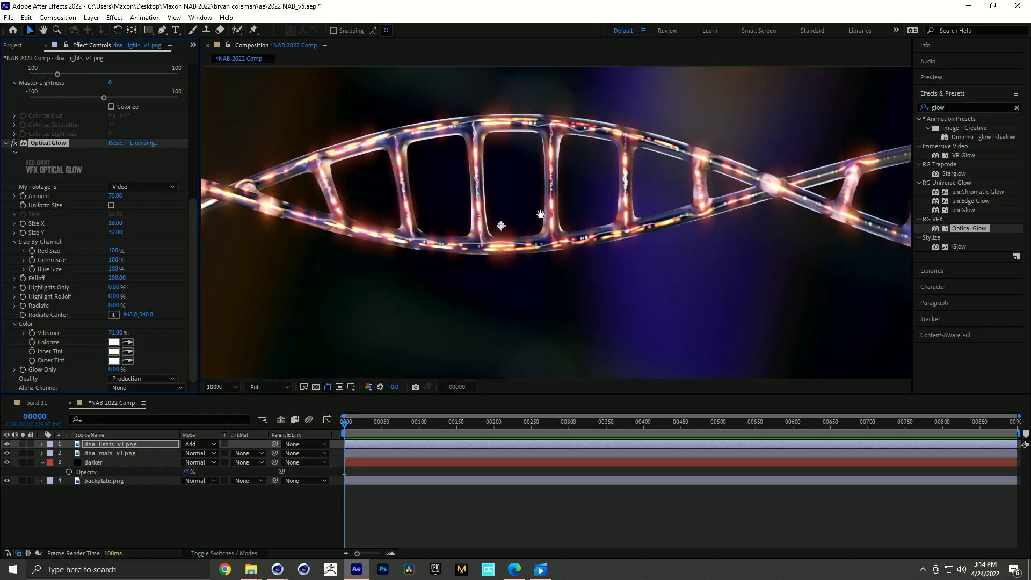
{"action": "left_click_drag", "start_coordinate": [541, 214], "coordinate": [552, 216]}
{"action": "scroll", "coordinate": [552, 215], "scroll_direction": "down", "scroll_amount": 2}
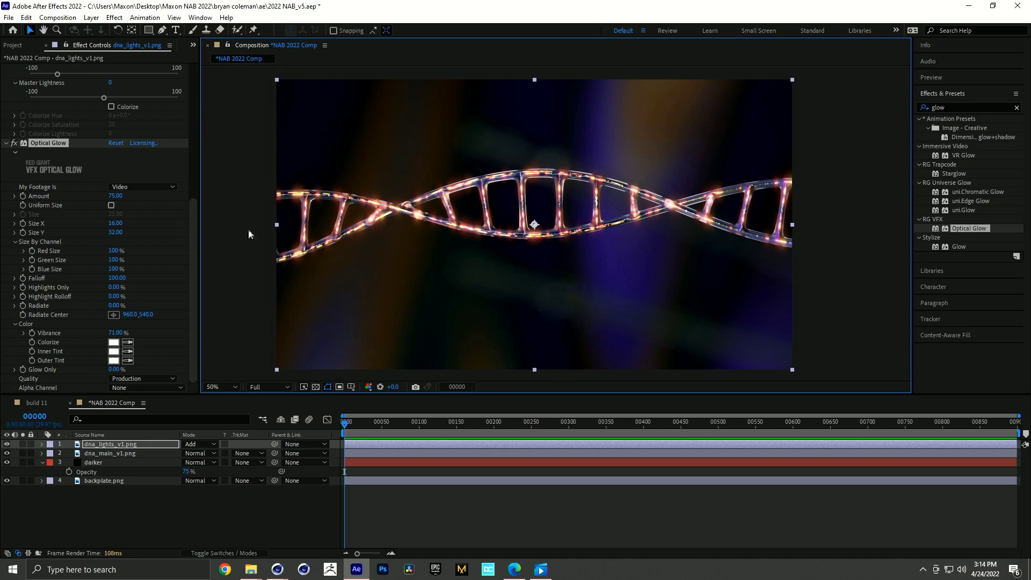
- Add dna_side helix_v1.png as the topmost layer and set its blending mode to Add
{"action": "left_click", "coordinate": [15, 45]}
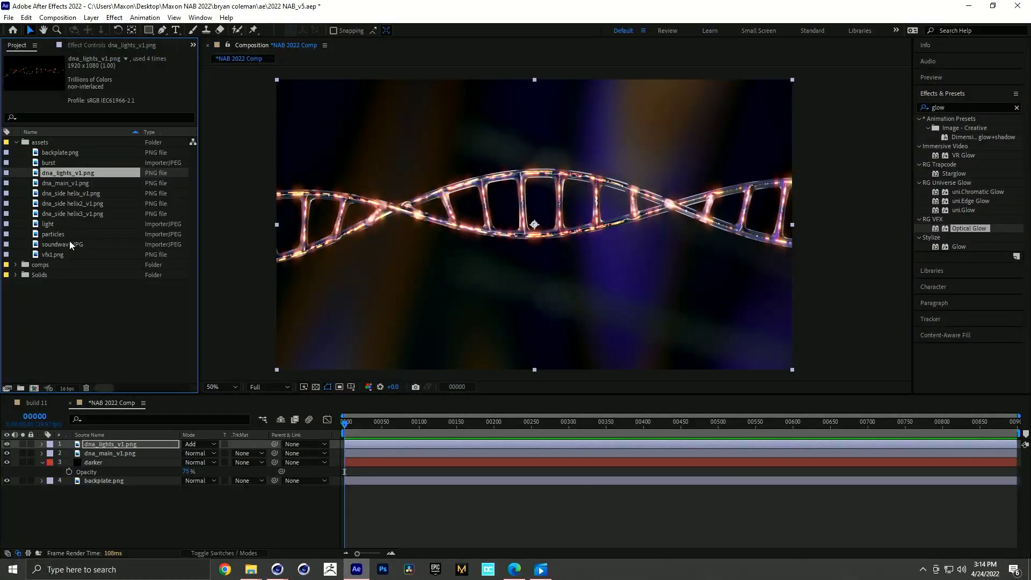
{"action": "left_click_drag", "start_coordinate": [81, 194], "coordinate": [132, 444]}
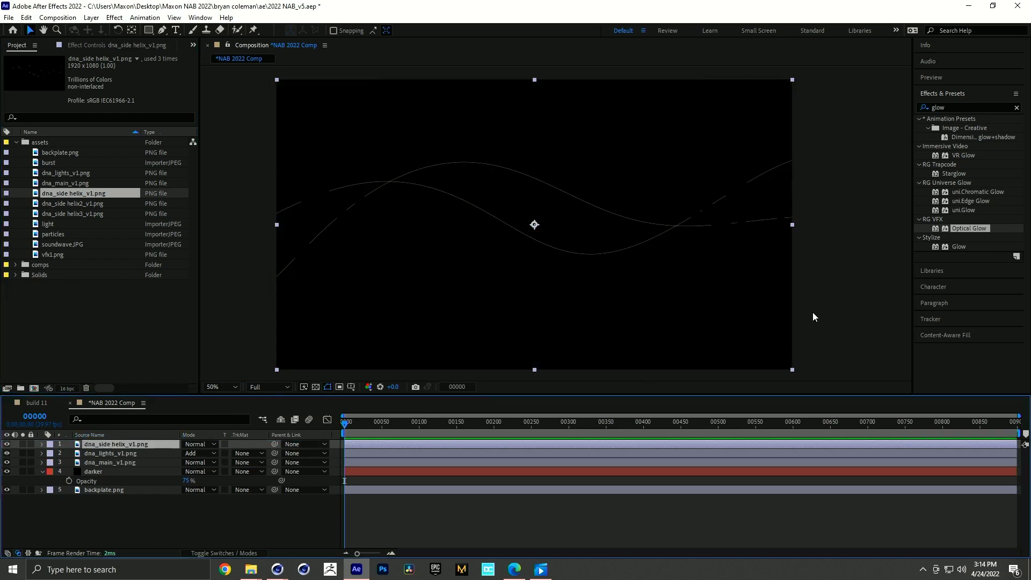
{"action": "left_click", "coordinate": [406, 530]}
{"action": "left_click", "coordinate": [211, 443]}
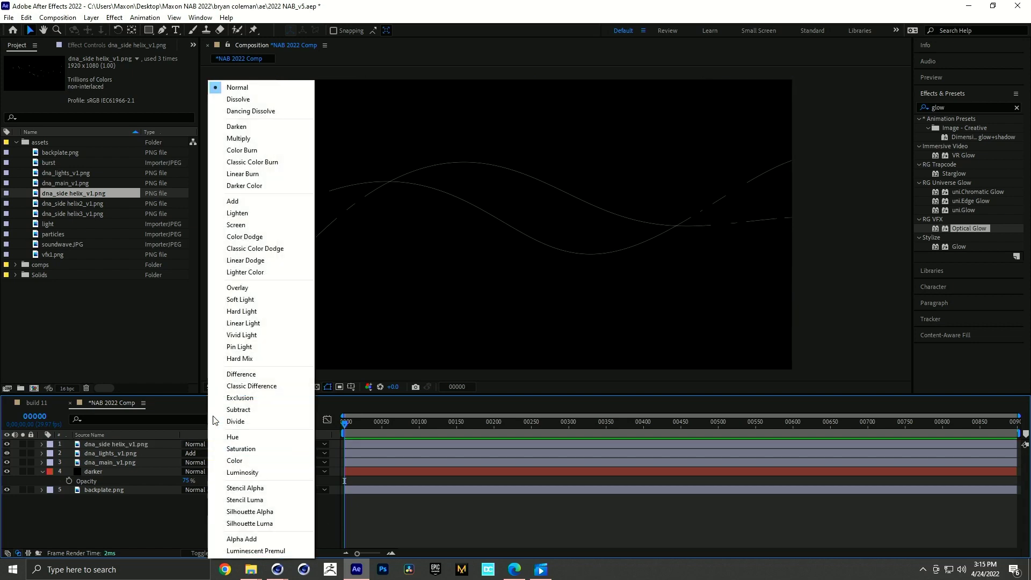
{"action": "left_click", "coordinate": [231, 203]}
- Set the dna_side helix_v1.png layer's opacity to 25%
{"action": "key", "text": "t"}
{"action": "left_click", "coordinate": [191, 453]}
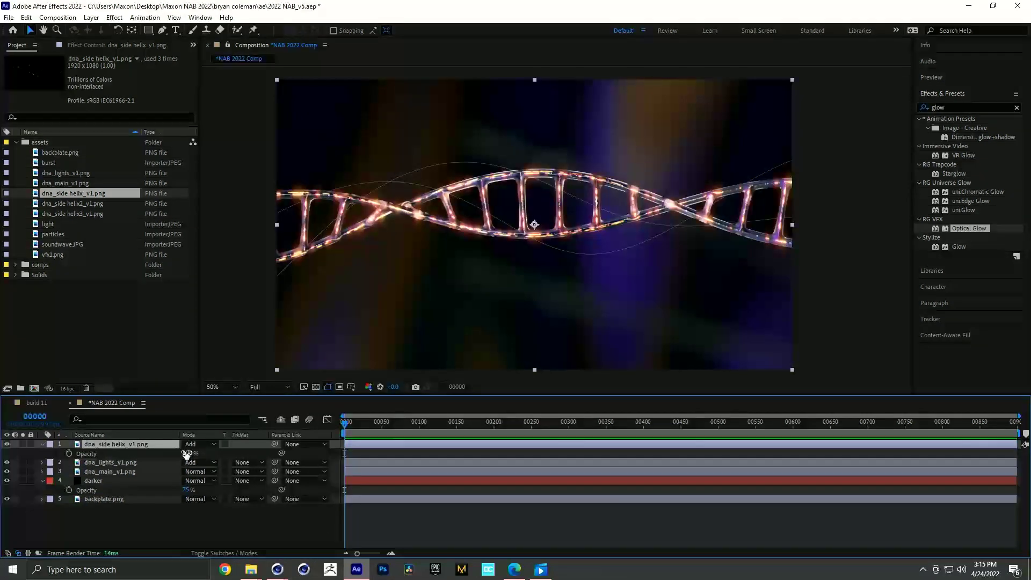
{"action": "type", "text": "25"}
{"action": "key", "text": "Return"}
{"action": "left_click", "coordinate": [430, 509]}
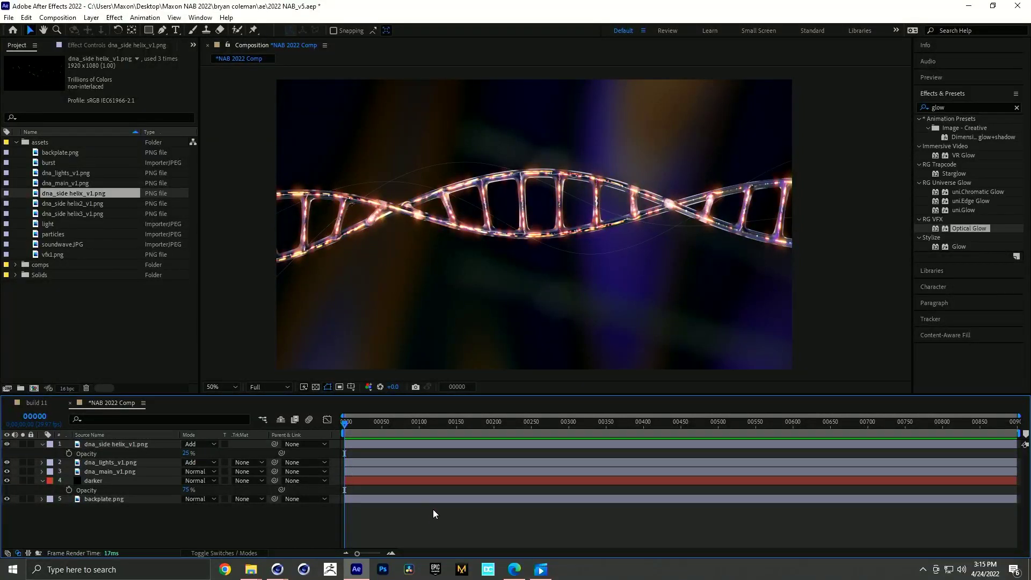
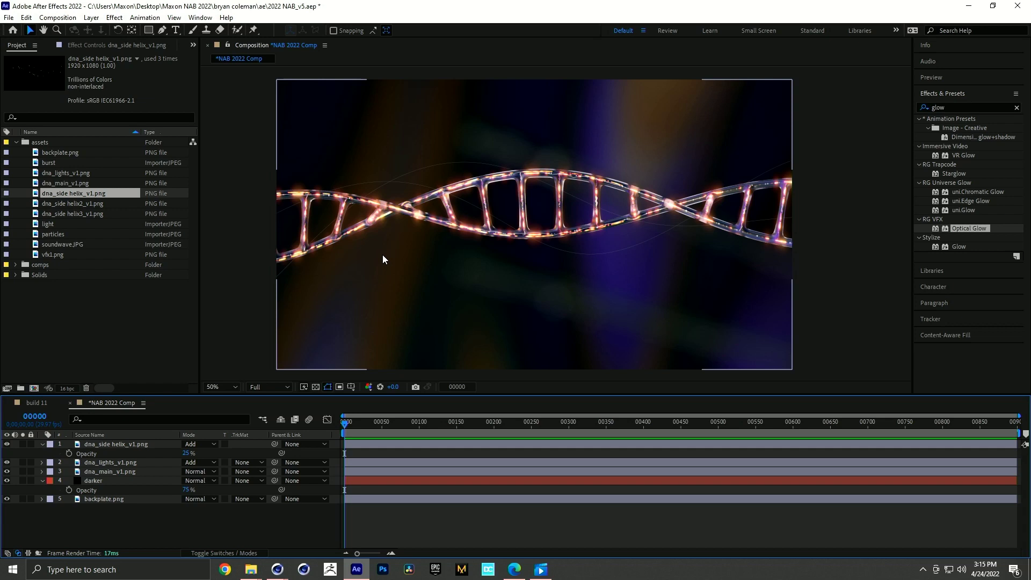
- Create a black comp-size solid named "helix form" at the top of the layer stack and apply the Trapcode Form effect to it
{"action": "left_click", "coordinate": [282, 481]}
{"action": "key", "text": "t"}
{"action": "left_click", "coordinate": [284, 529]}
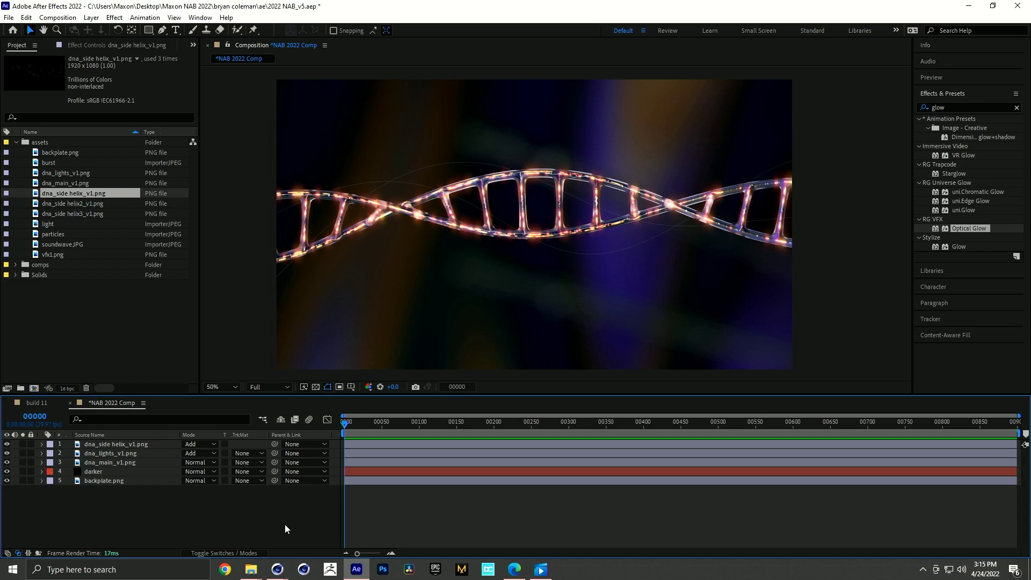
{"action": "key", "text": "ctrl+y"}
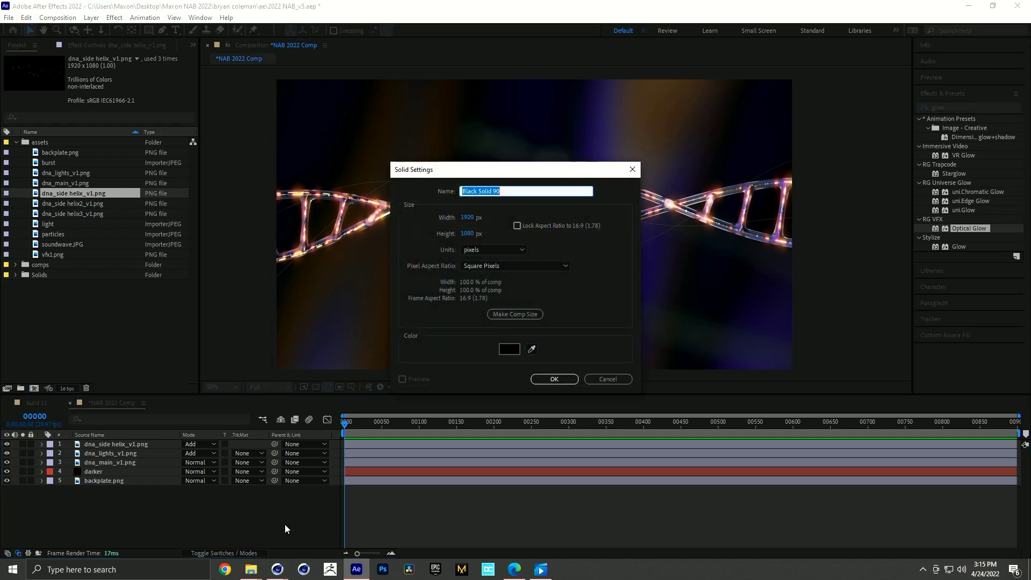
{"action": "type", "text": "helix form"}
{"action": "key", "text": "Return"}
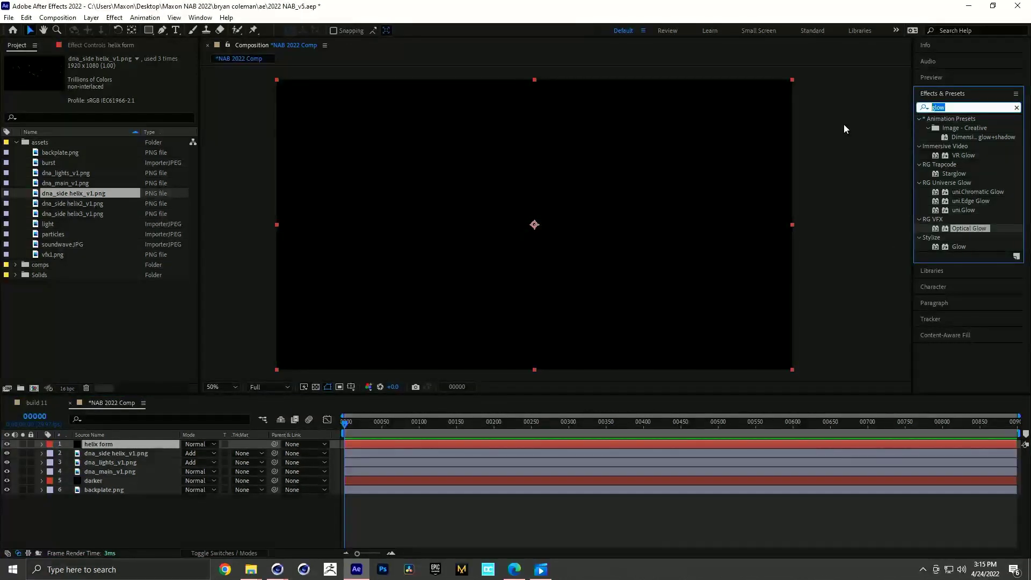
{"action": "type", "text": "form"}
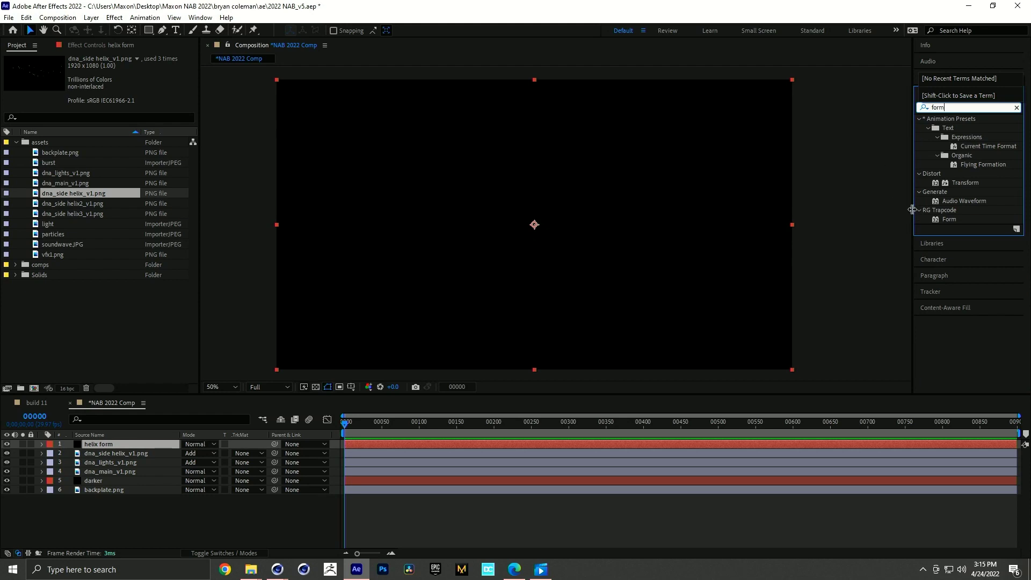
{"action": "left_click_drag", "start_coordinate": [948, 219], "coordinate": [587, 246]}
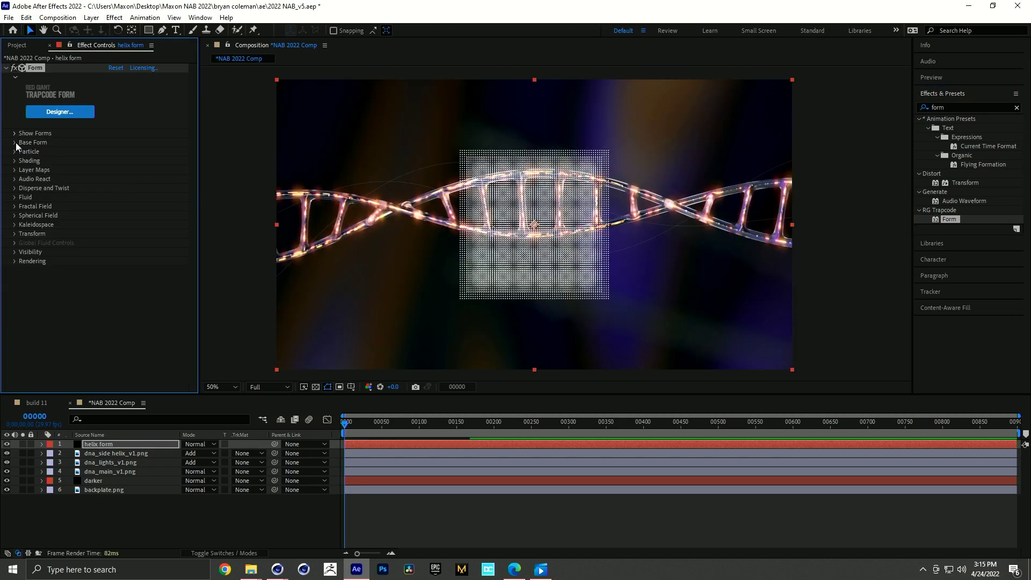
- Size Form's base grid individually per axis, with X at 1920 and Y at 1080
{"action": "left_click", "coordinate": [14, 142]}
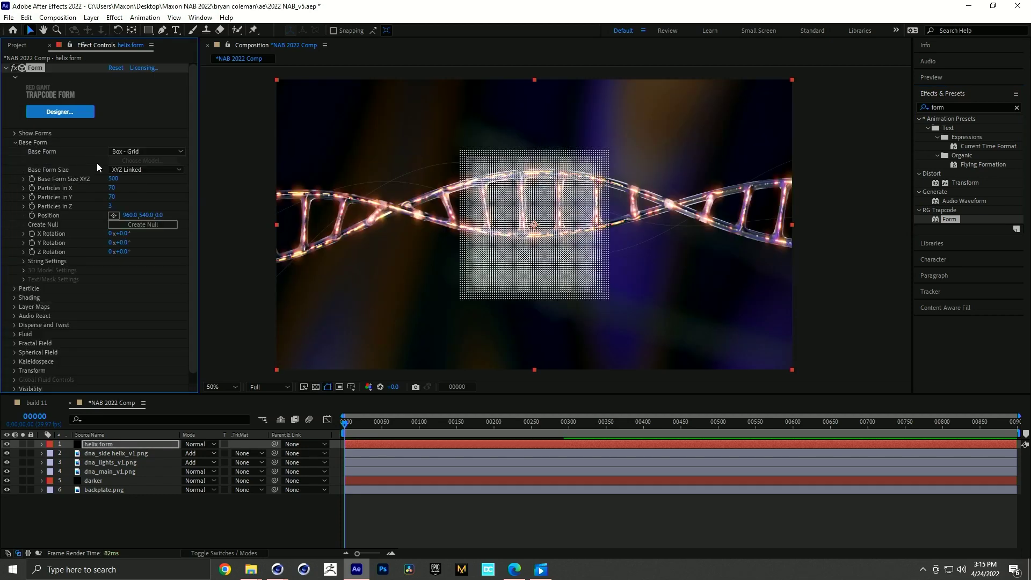
{"action": "left_click", "coordinate": [132, 169]}
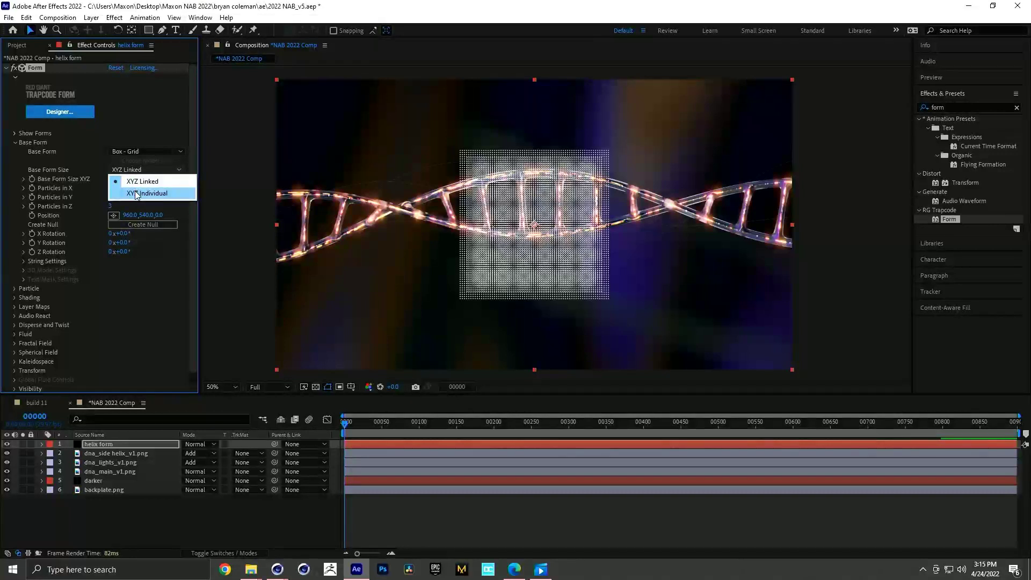
{"action": "left_click", "coordinate": [137, 192]}
{"action": "left_click", "coordinate": [116, 179]}
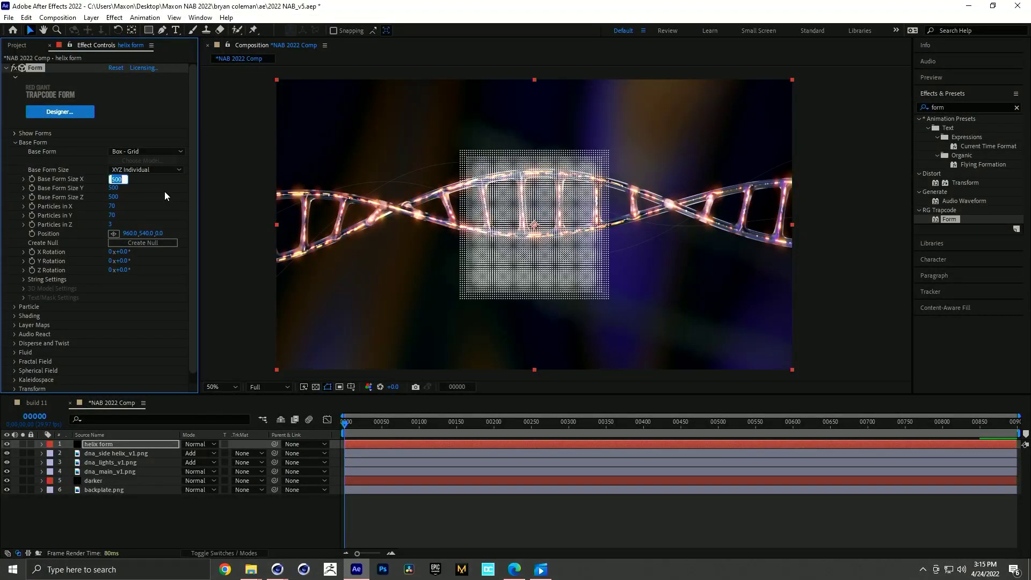
{"action": "type", "text": "1920"}
{"action": "key", "text": "Tab"}
{"action": "type", "text": "10"}
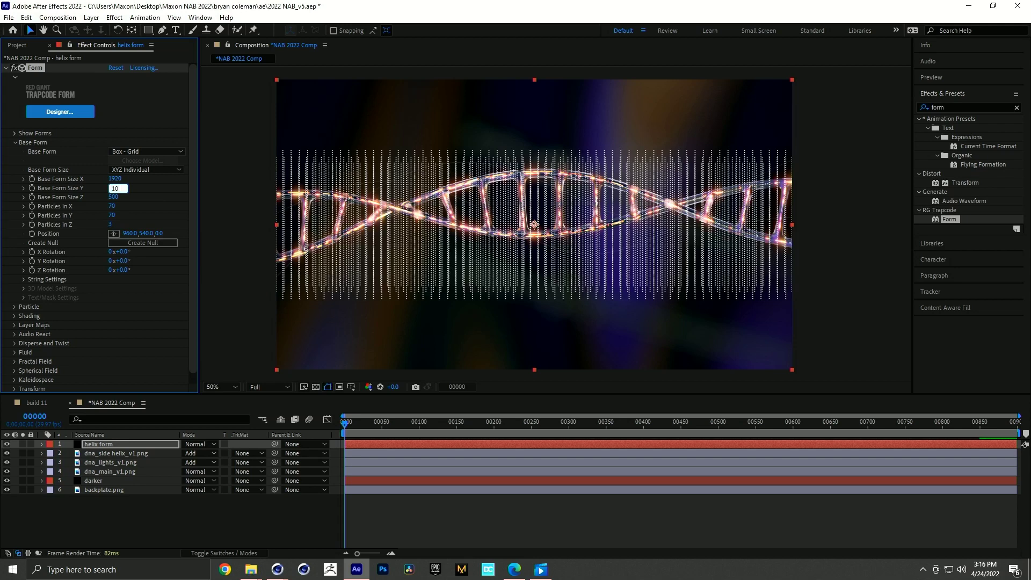
{"action": "type", "text": "80"}
{"action": "key", "text": "Return"}
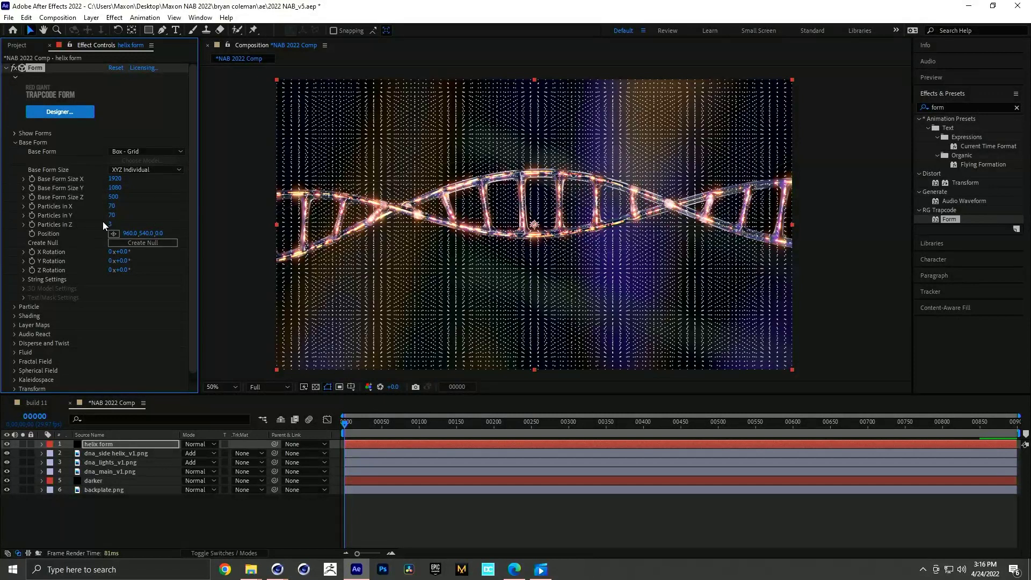
- Set the base form's particle counts to 640 in X, 400 in Y and 1 in Z
{"action": "left_click_drag", "start_coordinate": [110, 224], "coordinate": [69, 223]}
{"action": "left_click", "coordinate": [112, 207]}
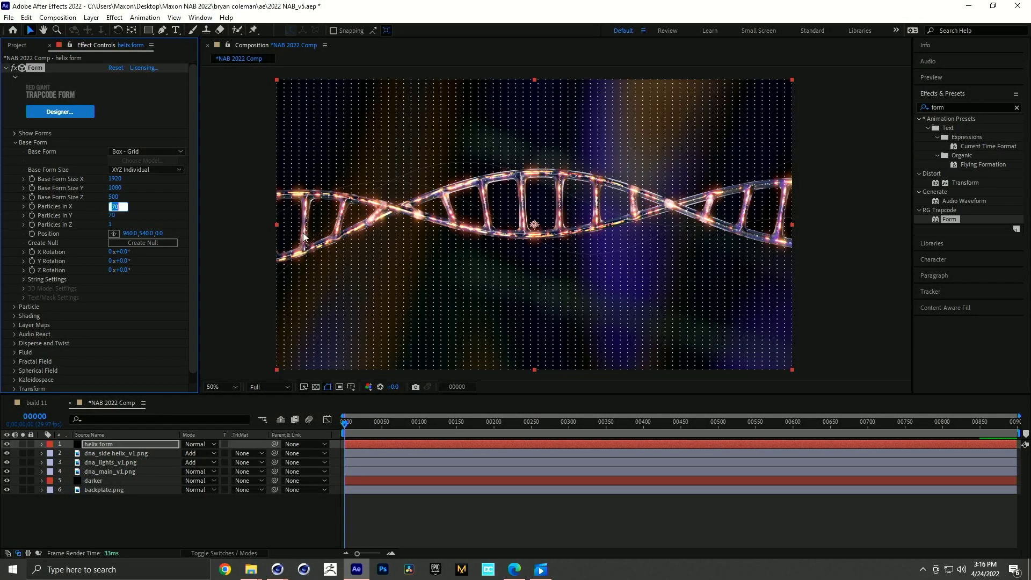
{"action": "type", "text": "640"}
{"action": "key", "text": "Return"}
{"action": "left_click", "coordinate": [113, 215]}
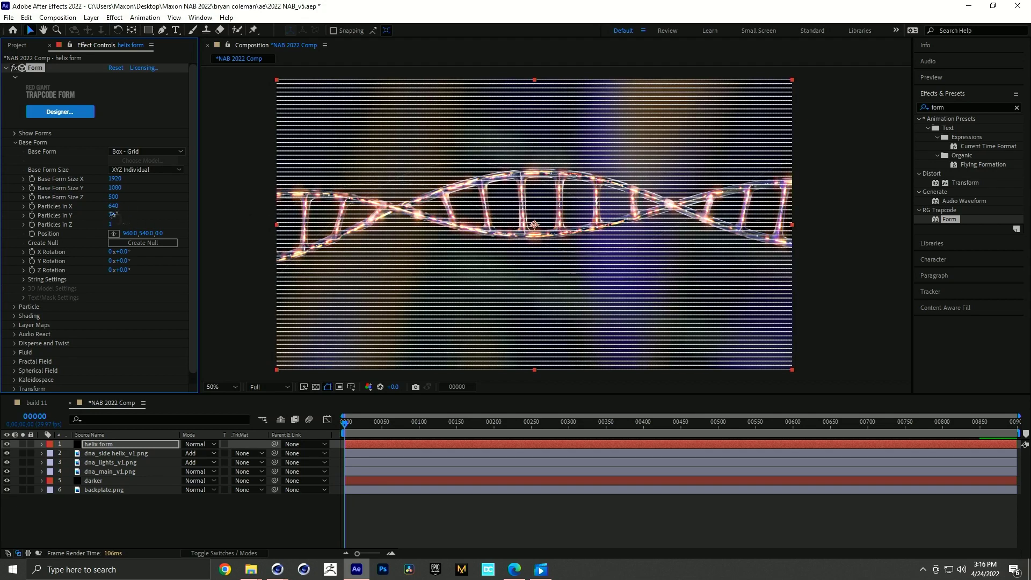
{"action": "type", "text": "400"}
{"action": "key", "text": "Return"}
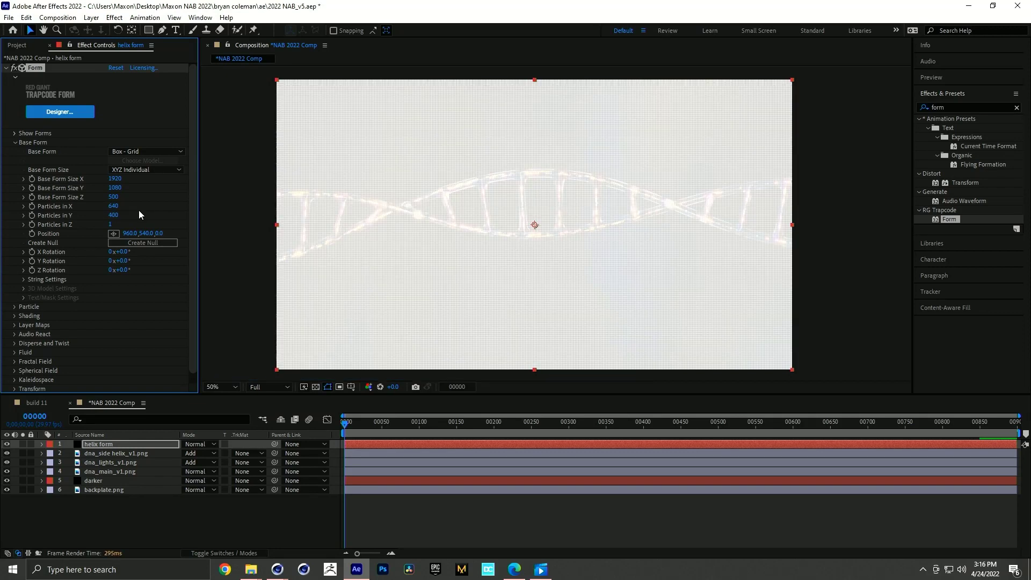
- Set the Form particles' Sphere Feather to 0, Size Random to 100% and Opacity Random to 100%
{"action": "left_click", "coordinate": [14, 308]}
{"action": "scroll", "coordinate": [191, 293], "scroll_direction": "down", "scroll_amount": 5}
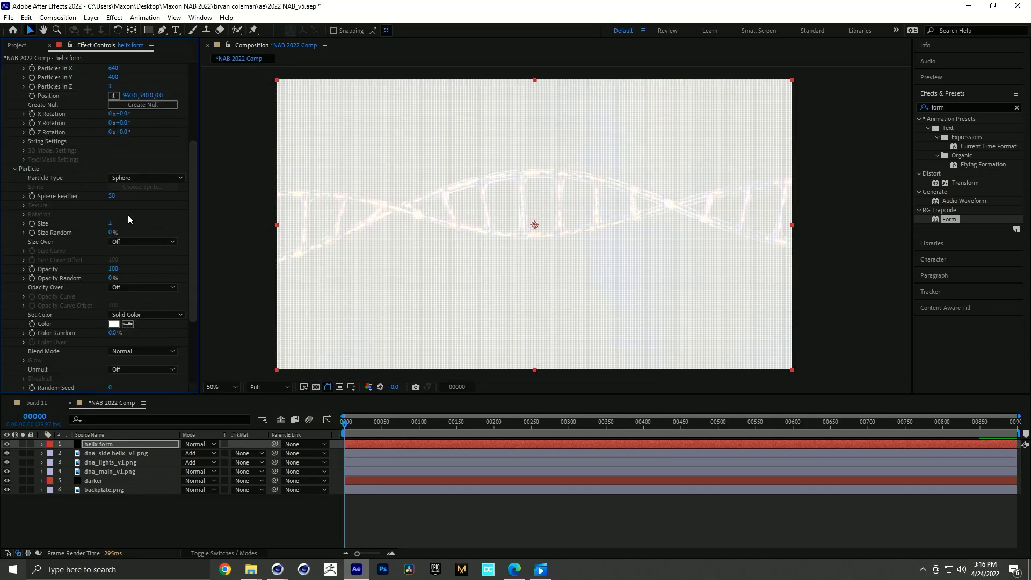
{"action": "left_click_drag", "start_coordinate": [114, 196], "coordinate": [67, 197]}
{"action": "left_click_drag", "start_coordinate": [112, 233], "coordinate": [372, 232]}
{"action": "left_click_drag", "start_coordinate": [111, 278], "coordinate": [196, 275]}
- Drive Form's Color and Alpha layer map from dna_side helix_v1.png, with Functionality Lightness to A and Map Over XY
{"action": "scroll", "coordinate": [196, 285], "scroll_direction": "down", "scroll_amount": 3}
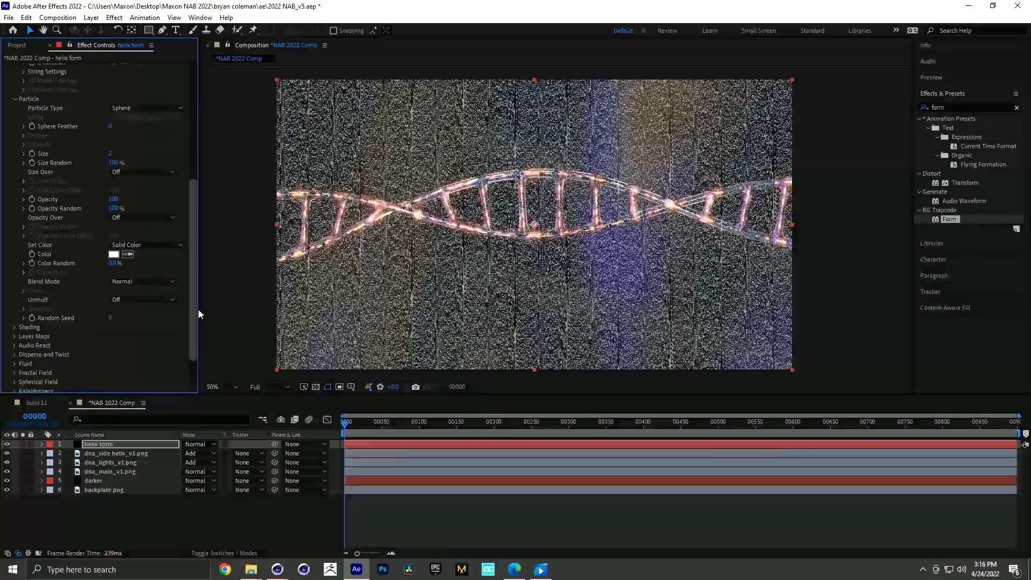
{"action": "left_click", "coordinate": [15, 336]}
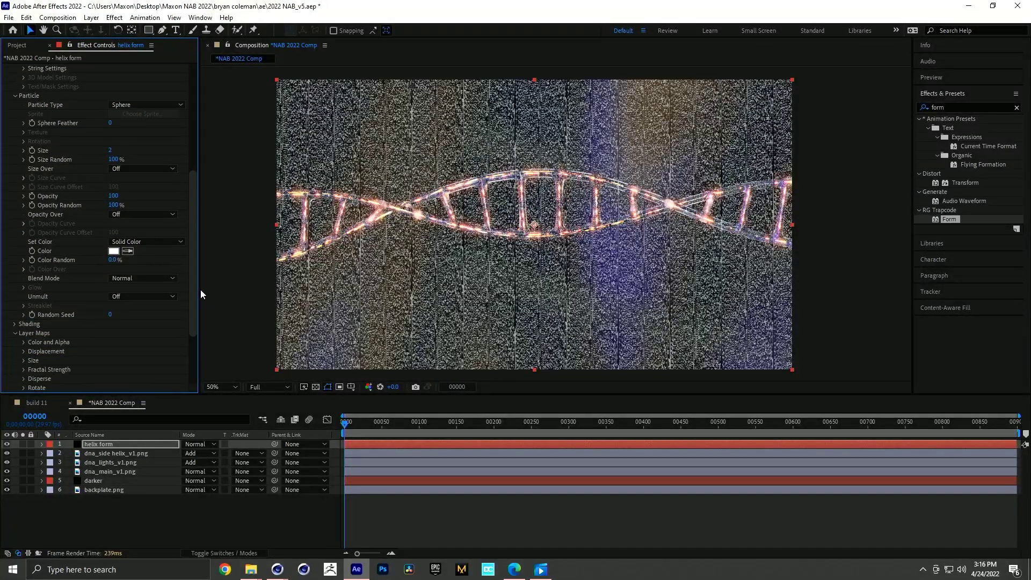
{"action": "scroll", "coordinate": [194, 304], "scroll_direction": "down", "scroll_amount": 3}
{"action": "scroll", "coordinate": [194, 304], "scroll_direction": "down", "scroll_amount": 1}
{"action": "left_click", "coordinate": [23, 263]}
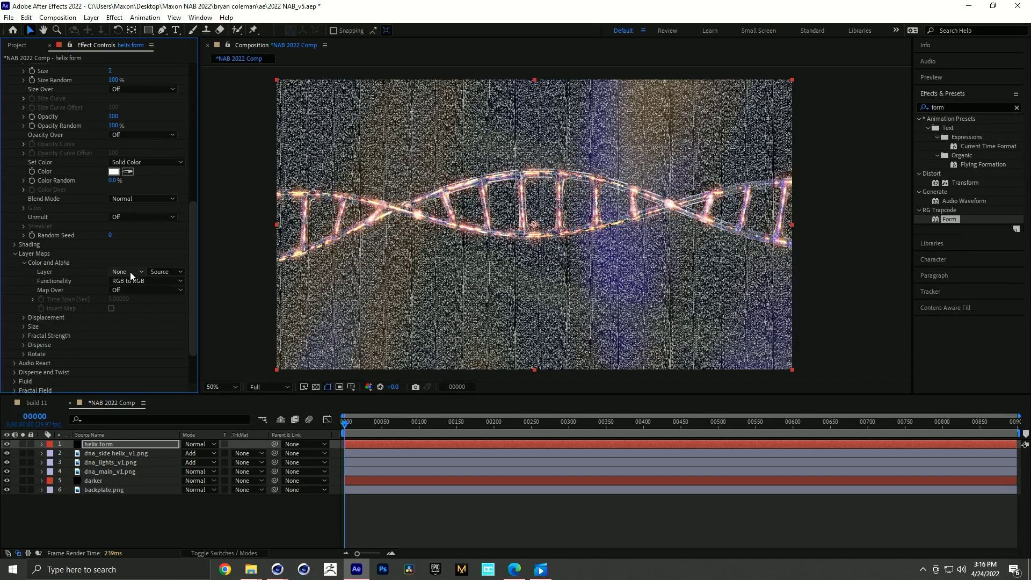
{"action": "left_click", "coordinate": [129, 272]}
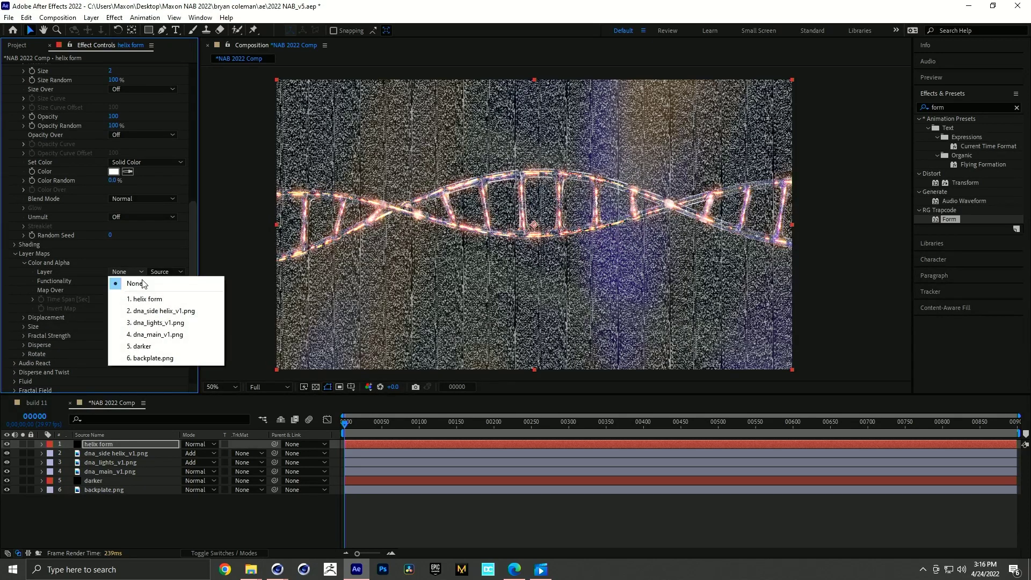
{"action": "left_click", "coordinate": [173, 310]}
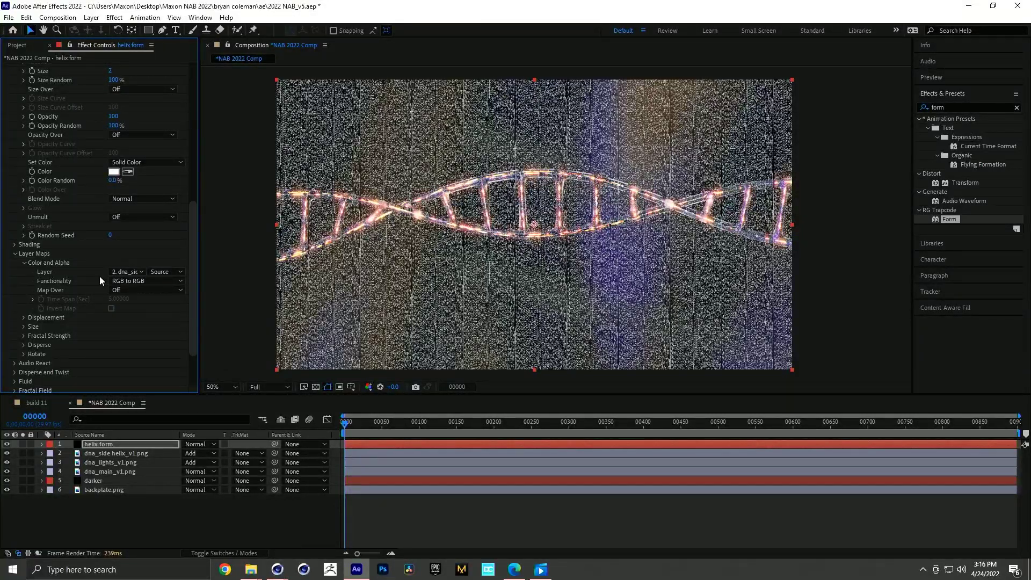
{"action": "left_click", "coordinate": [149, 280]}
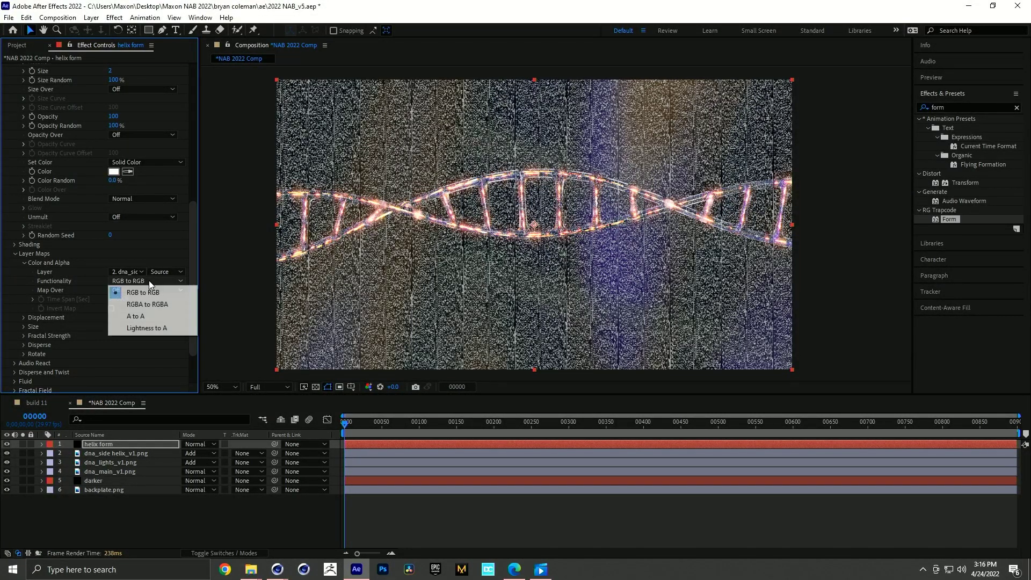
{"action": "left_click", "coordinate": [148, 328]}
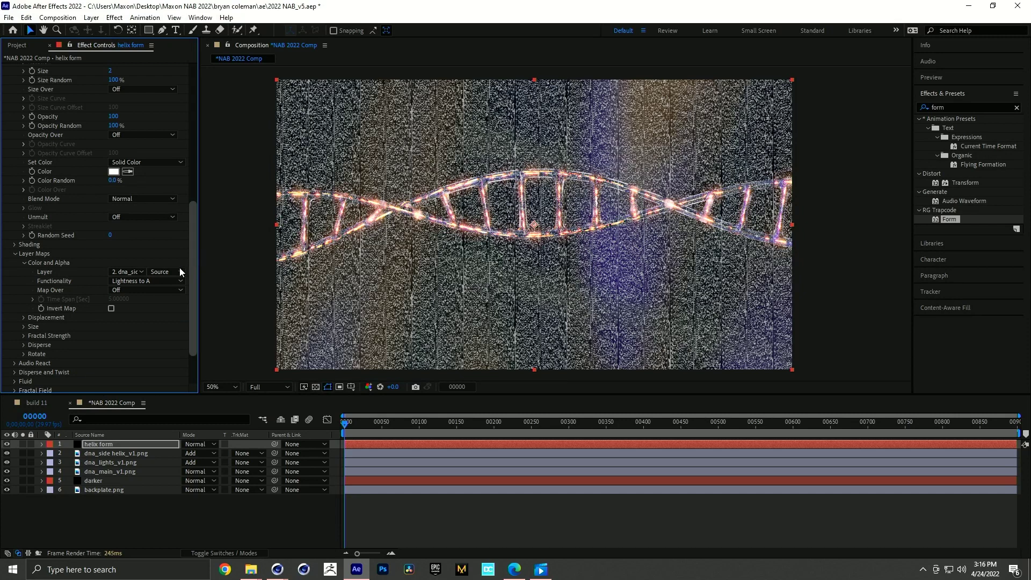
{"action": "left_click", "coordinate": [137, 291]}
{"action": "left_click", "coordinate": [140, 313]}
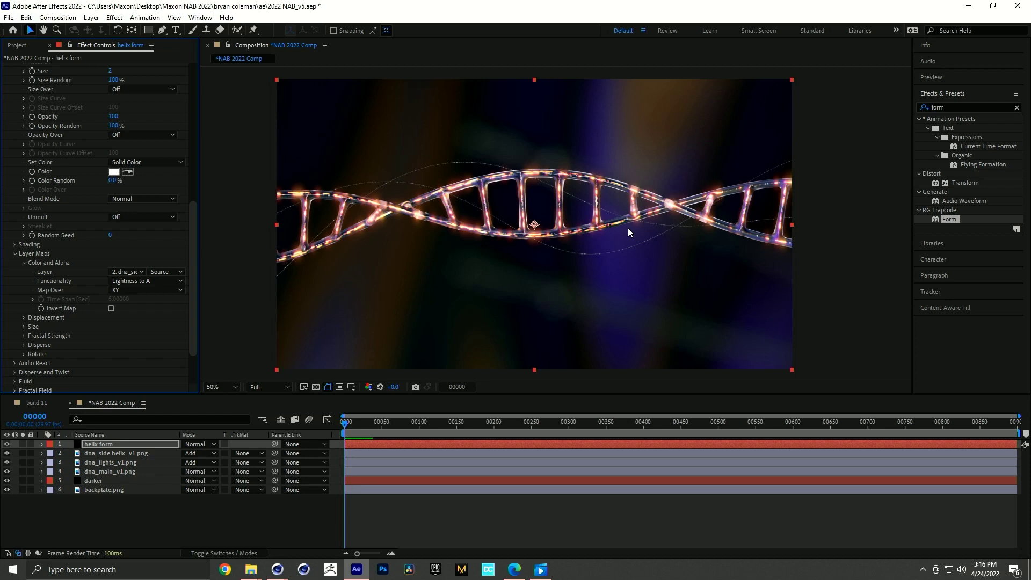
- Solo and unsolo dna_side helix_v1.png, and inspect the particle strands along the helix up close
{"action": "left_click", "coordinate": [23, 453]}
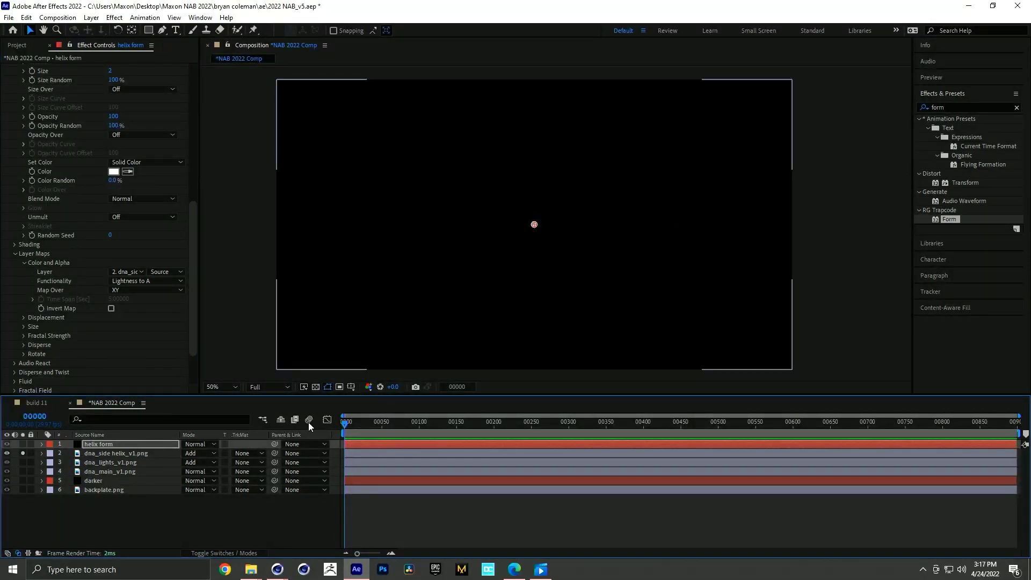
{"action": "left_click", "coordinate": [22, 453]}
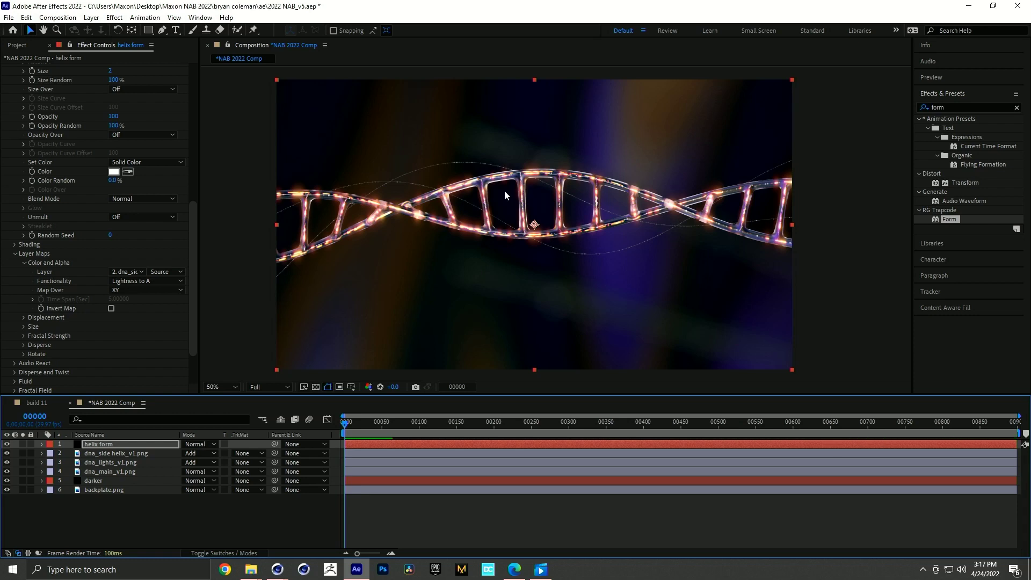
{"action": "scroll", "coordinate": [440, 212], "scroll_direction": "up", "scroll_amount": 1}
{"action": "middle_click_drag", "start_coordinate": [411, 203], "coordinate": [422, 206]}
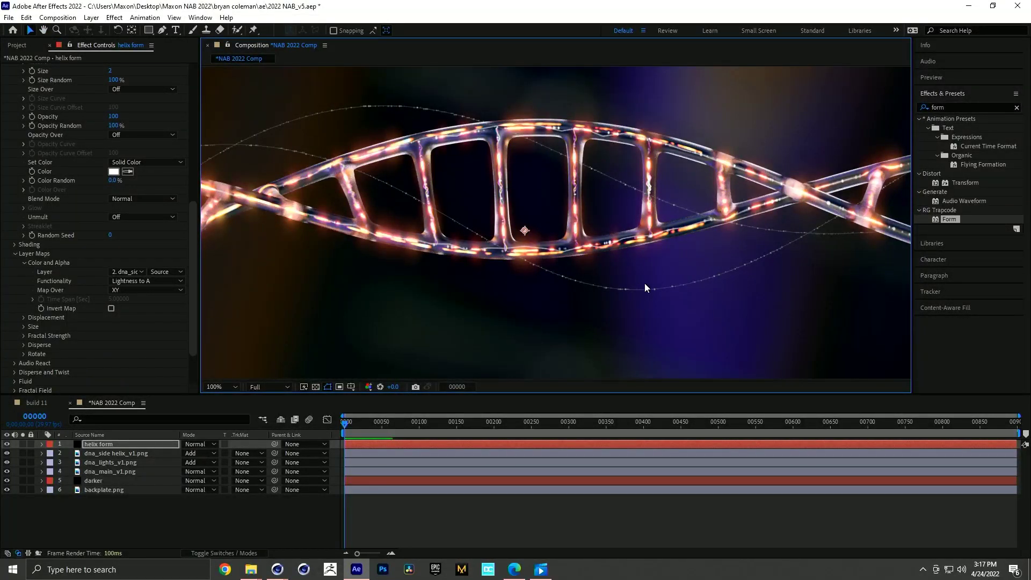
{"action": "scroll", "coordinate": [591, 266], "scroll_direction": "down", "scroll_amount": 1}
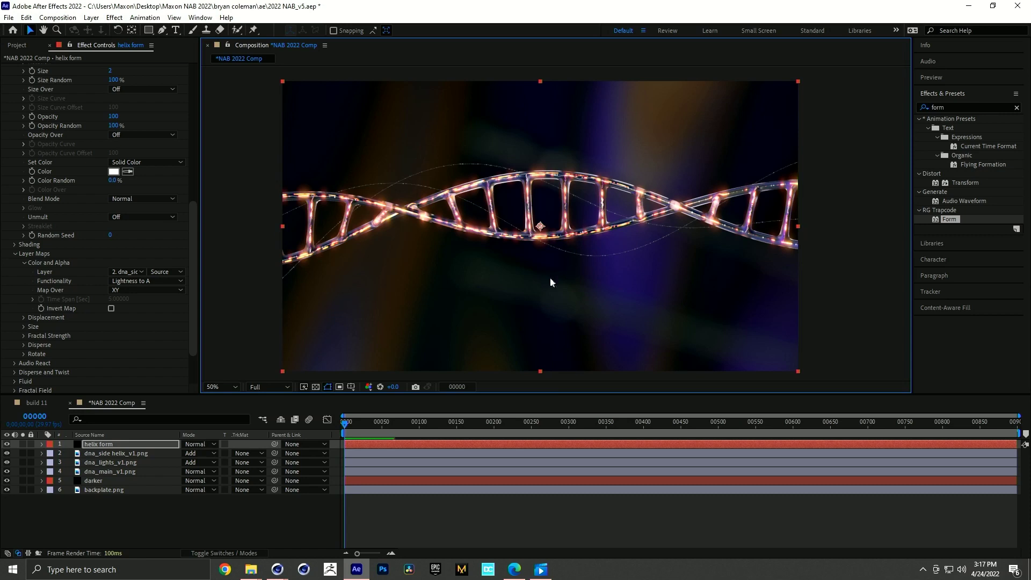
- Copy the Optical Glow effect from dna_lights_v1.png to the helix form layer and set that layer's blending mode to Add
{"action": "left_click", "coordinate": [124, 462]}
{"action": "key", "text": "e"}
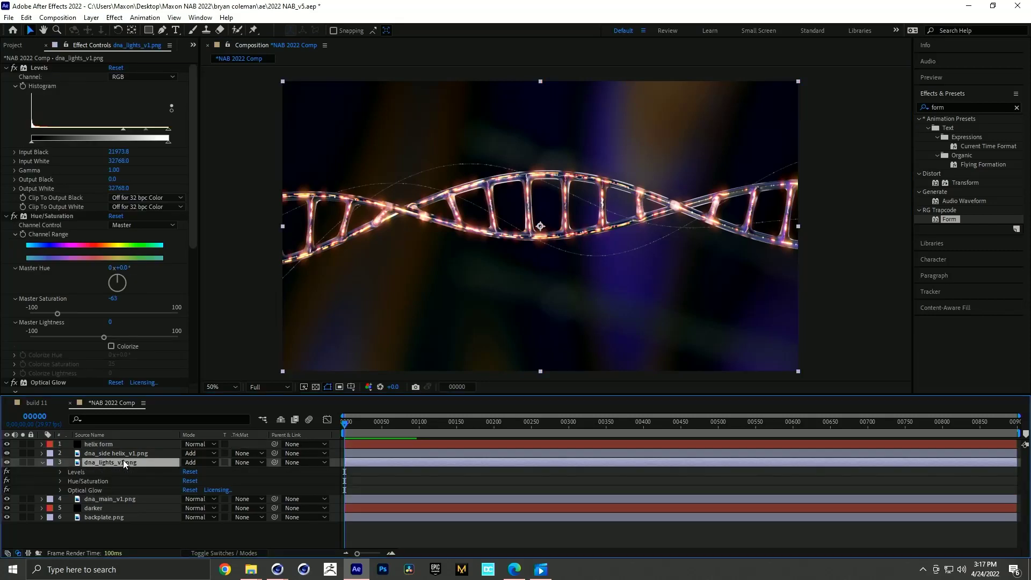
{"action": "left_click", "coordinate": [92, 487]}
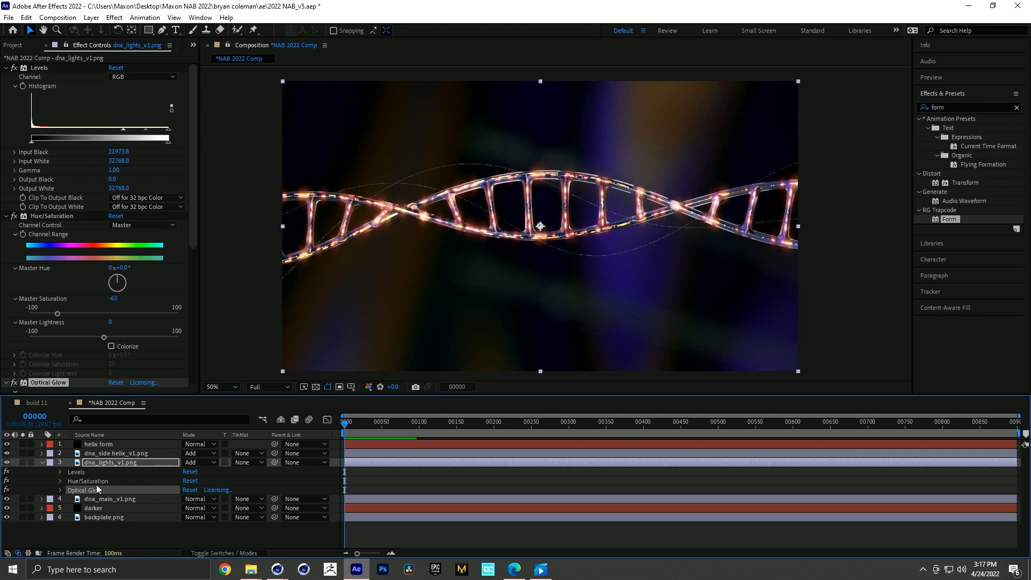
{"action": "left_click", "coordinate": [96, 445]}
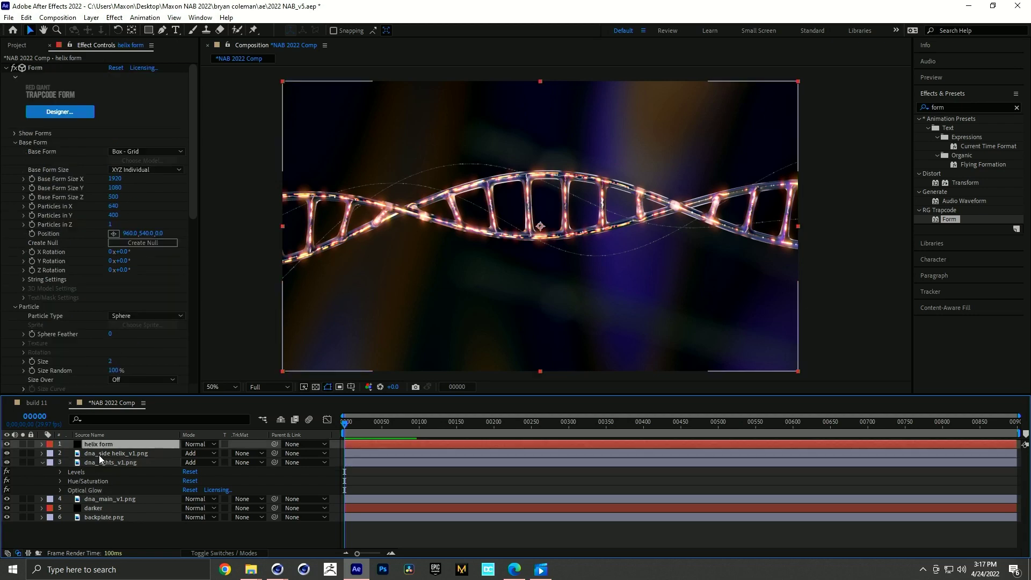
{"action": "key", "text": "Return"}
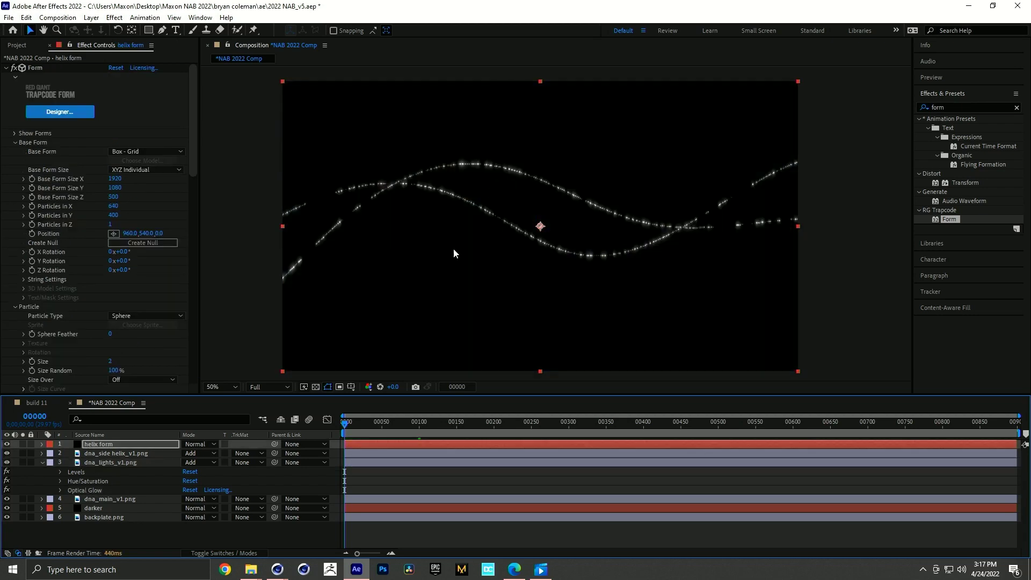
{"action": "left_click", "coordinate": [199, 444]}
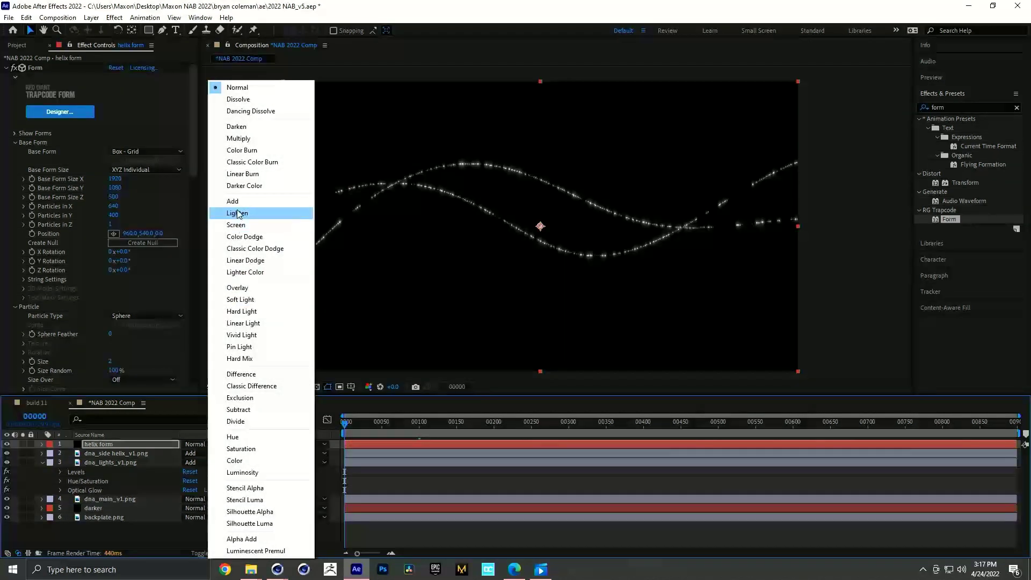
{"action": "left_click", "coordinate": [237, 203]}
- Set the helix form layer's Optical Glow Amount to 25 and lower its Vibrance
{"action": "left_click_drag", "start_coordinate": [194, 150], "coordinate": [194, 340]}
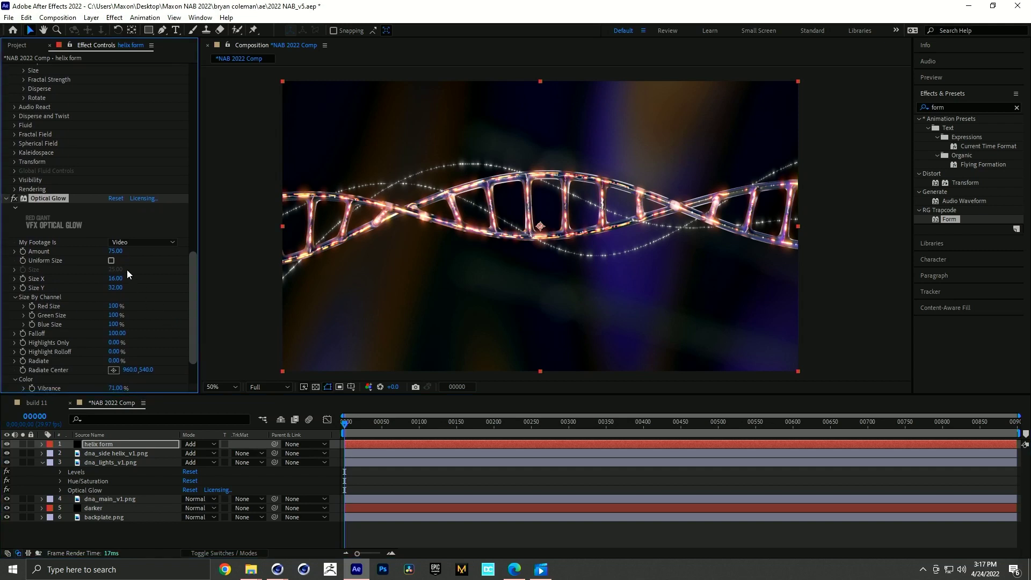
{"action": "left_click", "coordinate": [115, 251]}
{"action": "type", "text": "25"}
{"action": "key", "text": "Return"}
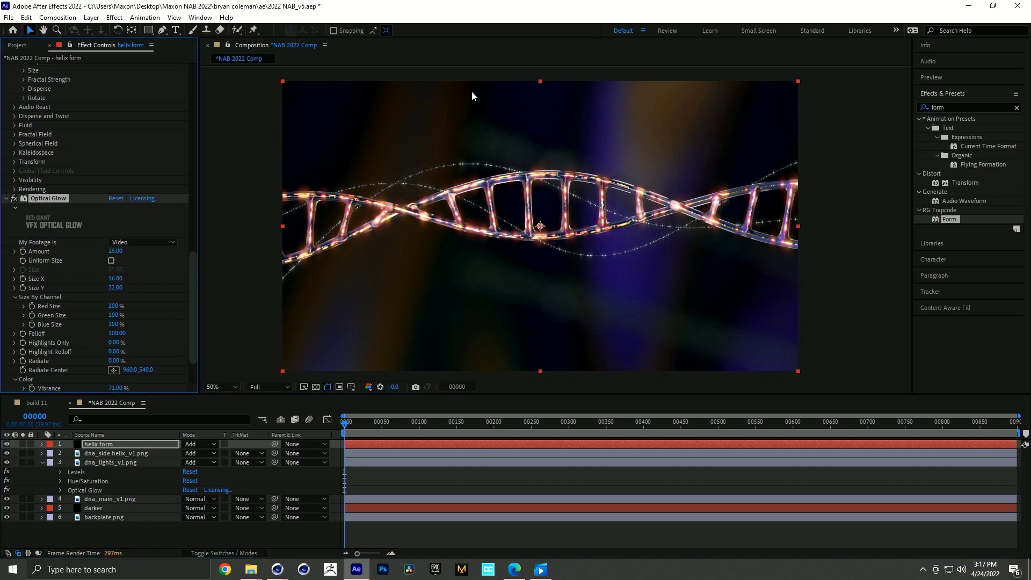
{"action": "scroll", "coordinate": [191, 295], "scroll_direction": "down", "scroll_amount": 2}
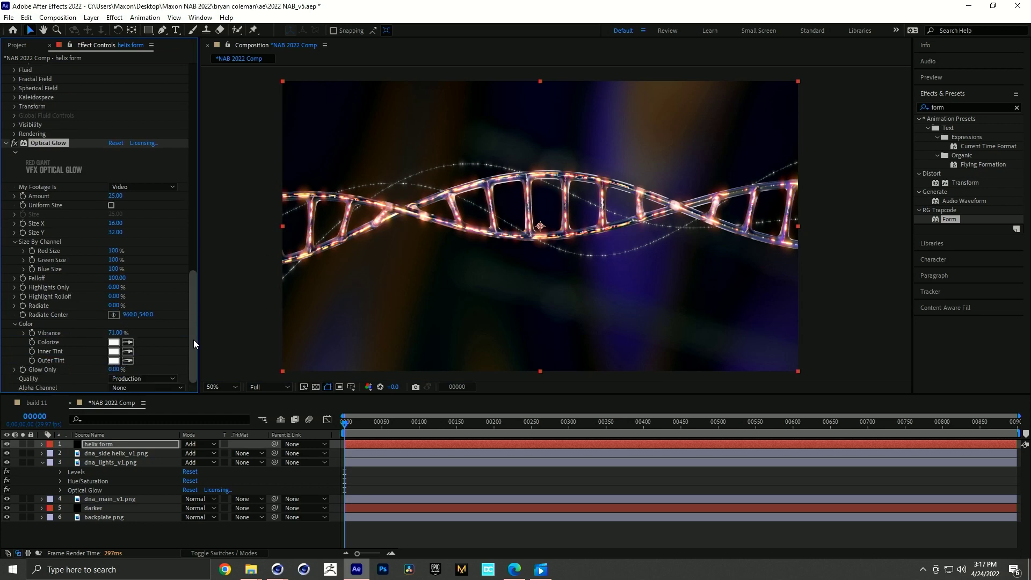
{"action": "left_click_drag", "start_coordinate": [106, 333], "coordinate": [85, 339]}
- Tint the Form particles a pale warm cream, about FFEBDA, and set Color Random to 10%
{"action": "left_click_drag", "start_coordinate": [198, 310], "coordinate": [199, 182]}
{"action": "left_click", "coordinate": [114, 227]}
{"action": "left_click", "coordinate": [405, 218]}
{"action": "left_click", "coordinate": [537, 340]}
{"action": "mouse_move", "coordinate": [538, 343]}
{"action": "left_mouse_down"}
{"action": "mouse_move", "coordinate": [538, 334]}
{"action": "mouse_move", "coordinate": [540, 346]}
{"action": "left_mouse_up"}
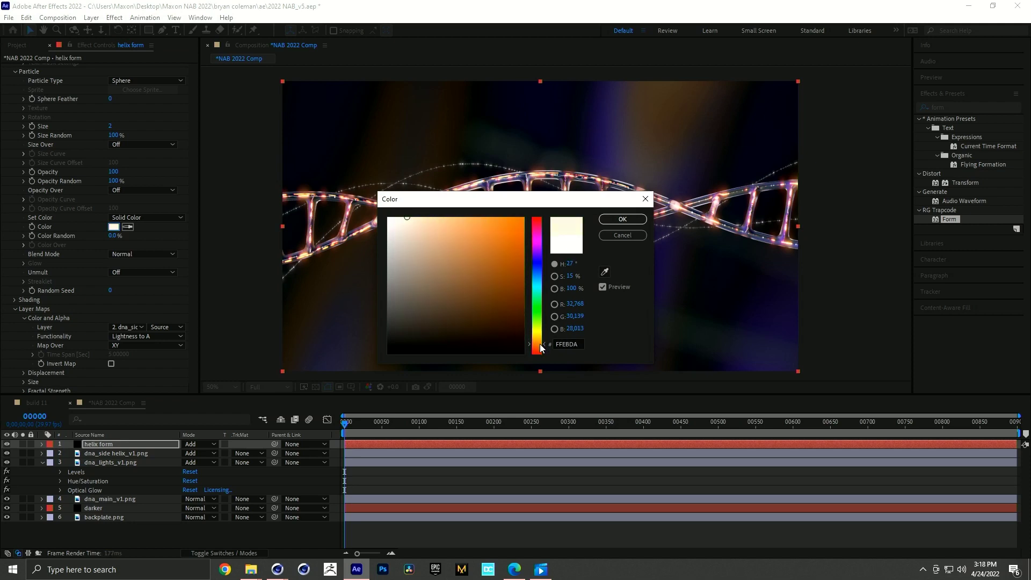
{"action": "left_click", "coordinate": [608, 225]}
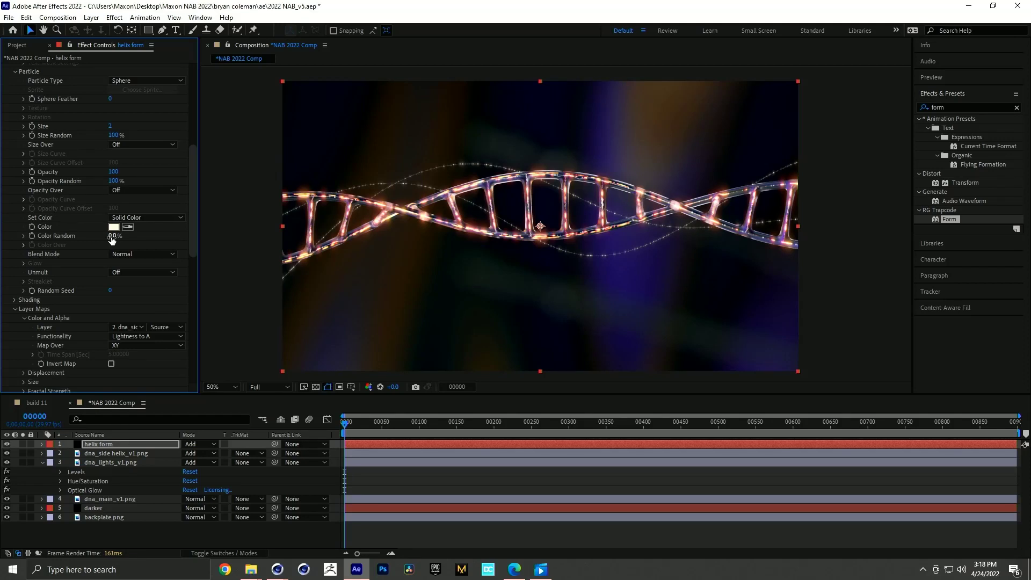
{"action": "mouse_move", "coordinate": [112, 239]}
{"action": "left_mouse_down"}
{"action": "mouse_move", "coordinate": [171, 240]}
{"action": "mouse_move", "coordinate": [130, 247]}
{"action": "left_mouse_up"}
{"action": "left_click", "coordinate": [42, 462]}
{"action": "left_click", "coordinate": [107, 533]}
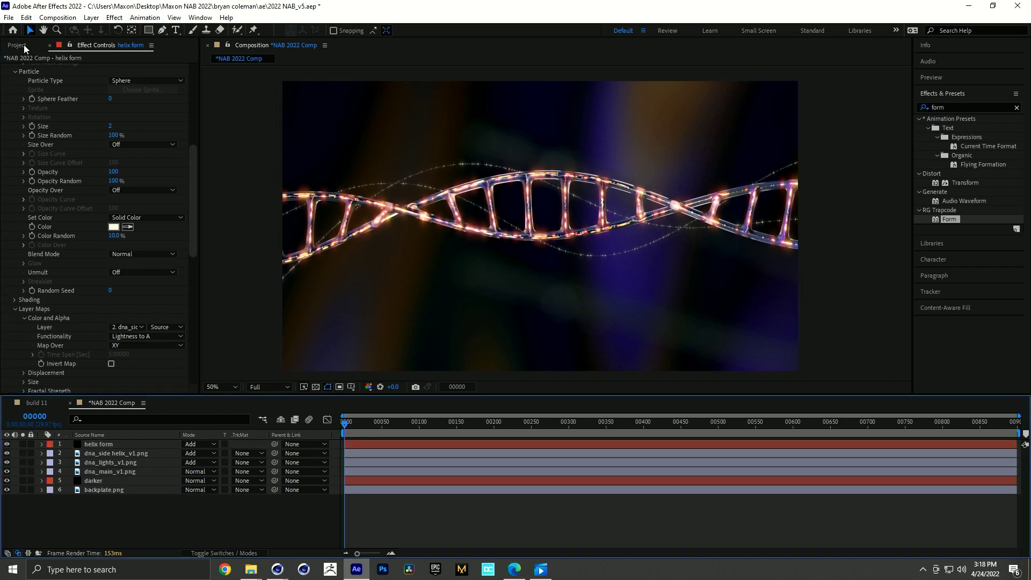
- Add dna_side helix2_v1.png and dna_side helix3_v1.png as the topmost layers and set both blending modes to Add
{"action": "left_click", "coordinate": [23, 46]}
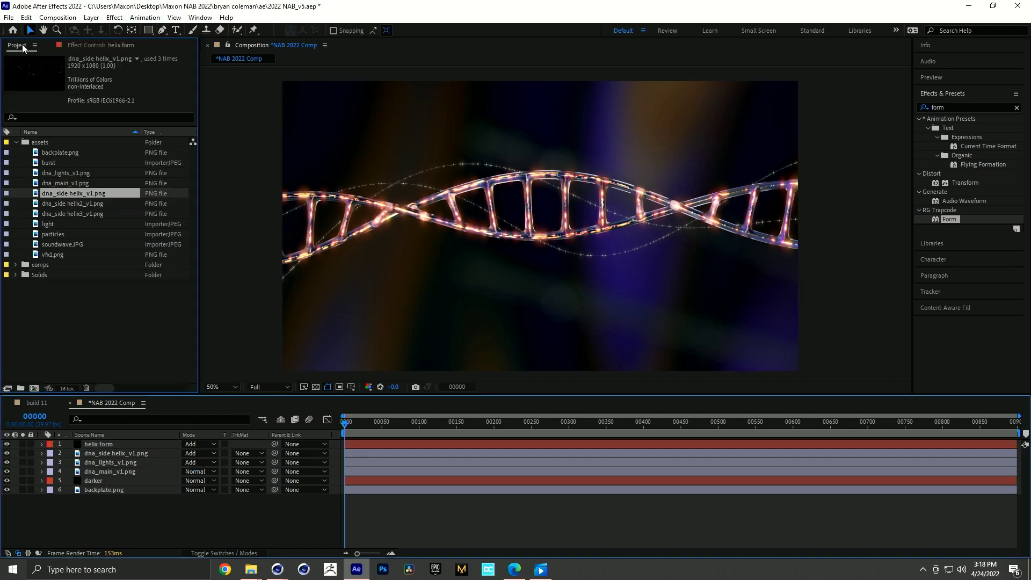
{"action": "left_click", "coordinate": [89, 204]}
{"action": "left_click", "coordinate": [93, 213], "text": "shift"}
{"action": "left_click_drag", "start_coordinate": [92, 214], "coordinate": [107, 442]}
{"action": "left_click", "coordinate": [194, 444]}
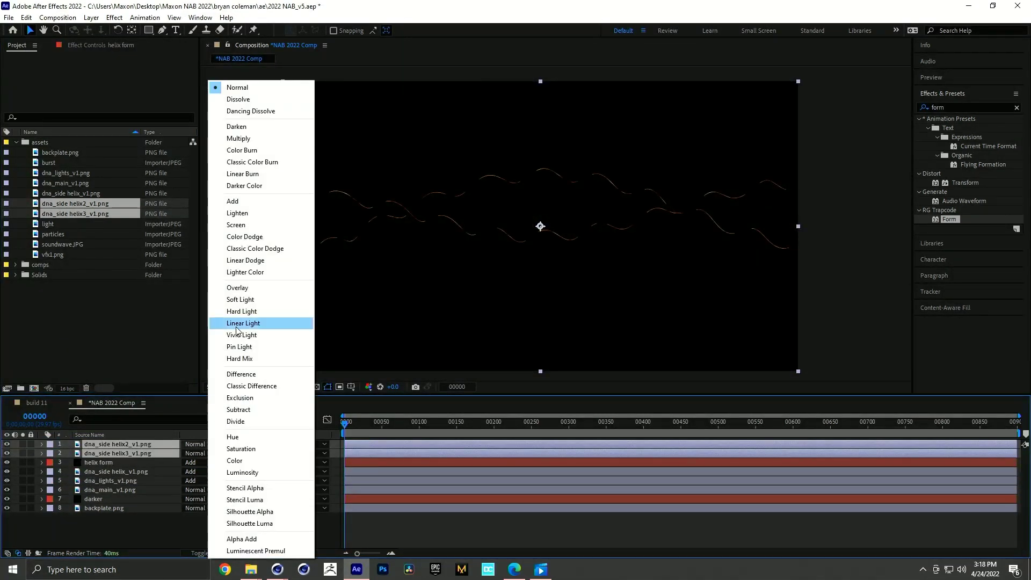
{"action": "left_click", "coordinate": [233, 200]}
{"action": "left_click", "coordinate": [394, 521]}
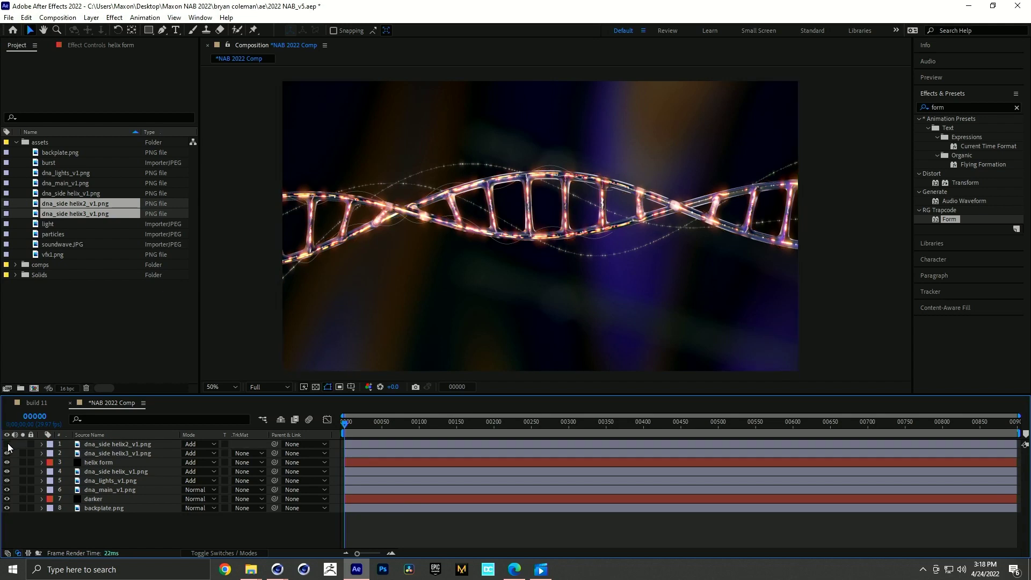
- Examine the composited DNA strand and its added helix lines up close and at full-frame size
{"action": "key", "text": "period"}
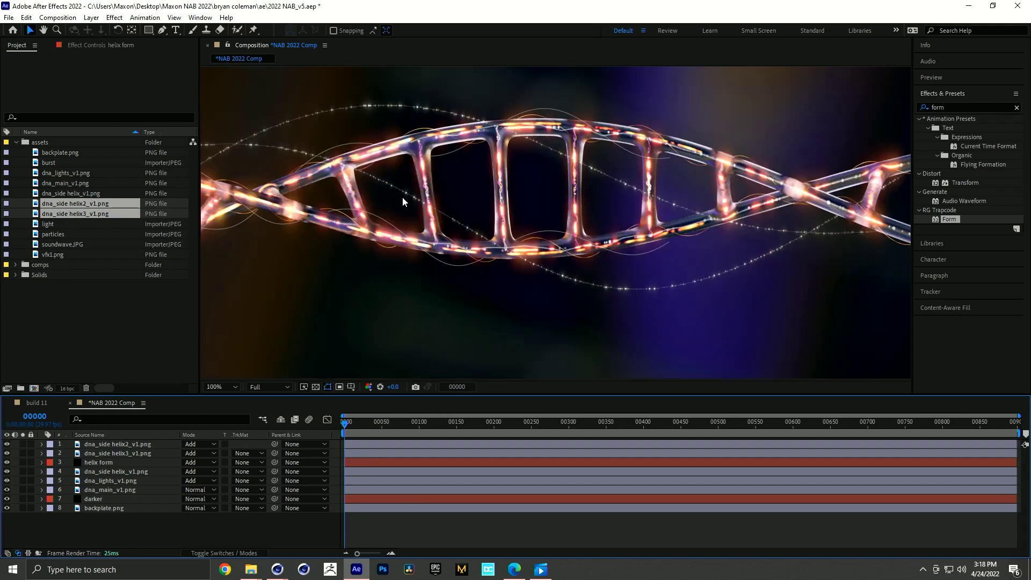
{"action": "key", "text": "grave"}
{"action": "left_click_drag", "start_coordinate": [567, 321], "coordinate": [633, 304]}
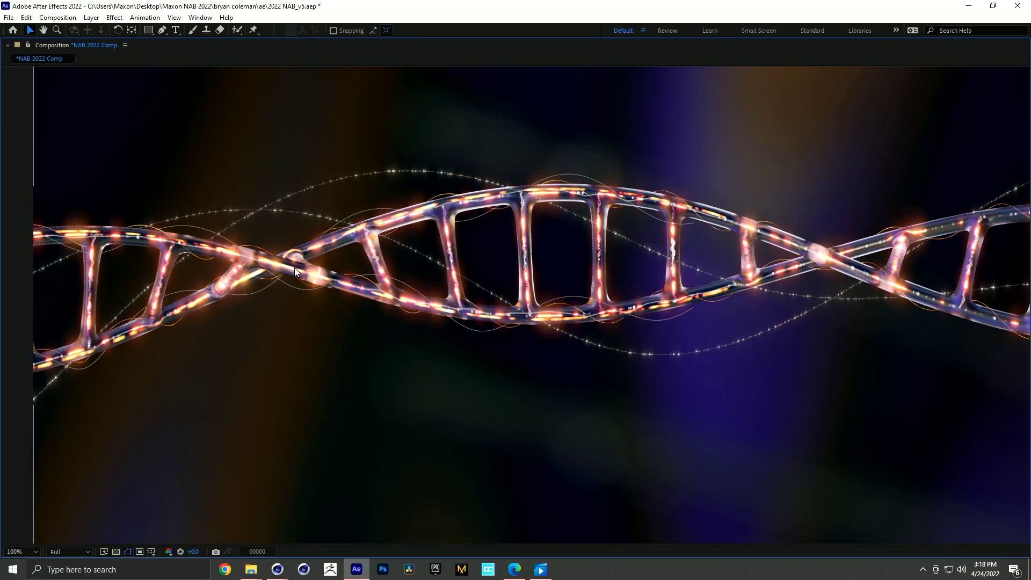
{"action": "key", "text": "comma"}
{"action": "key", "text": "comma"}
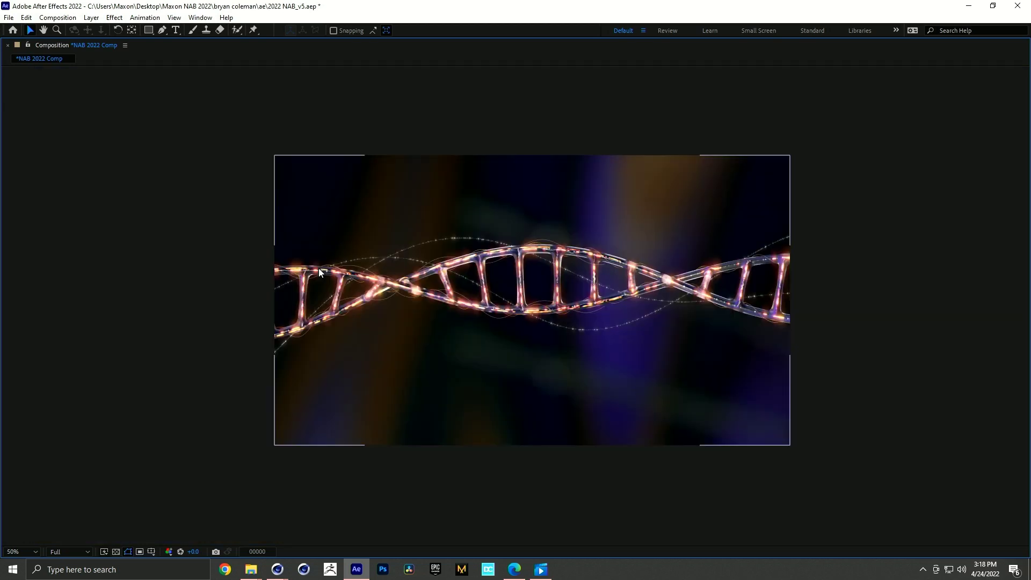
{"action": "key", "text": "grave"}
{"action": "key", "text": "v"}
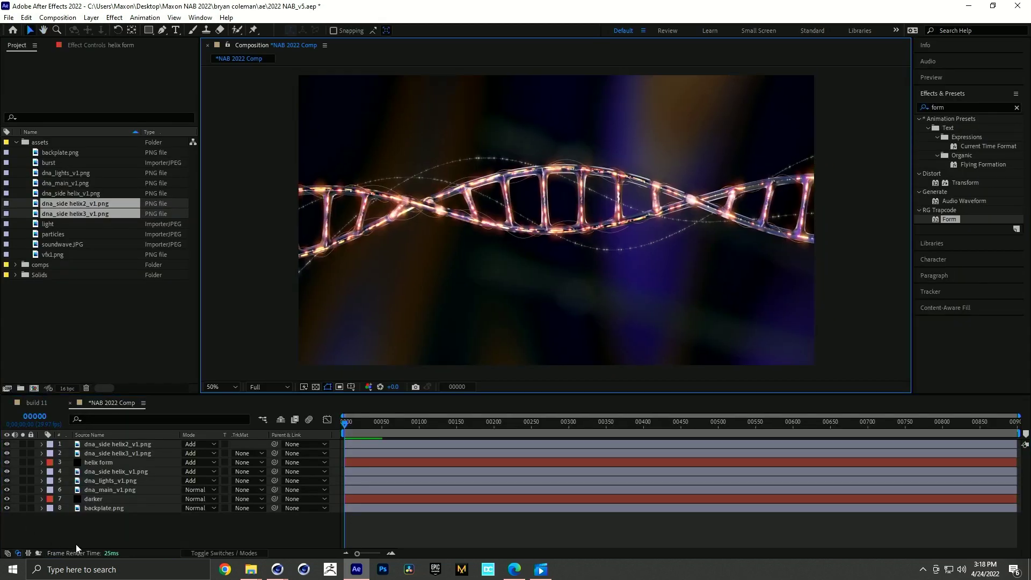
{"action": "left_click", "coordinate": [82, 534]}
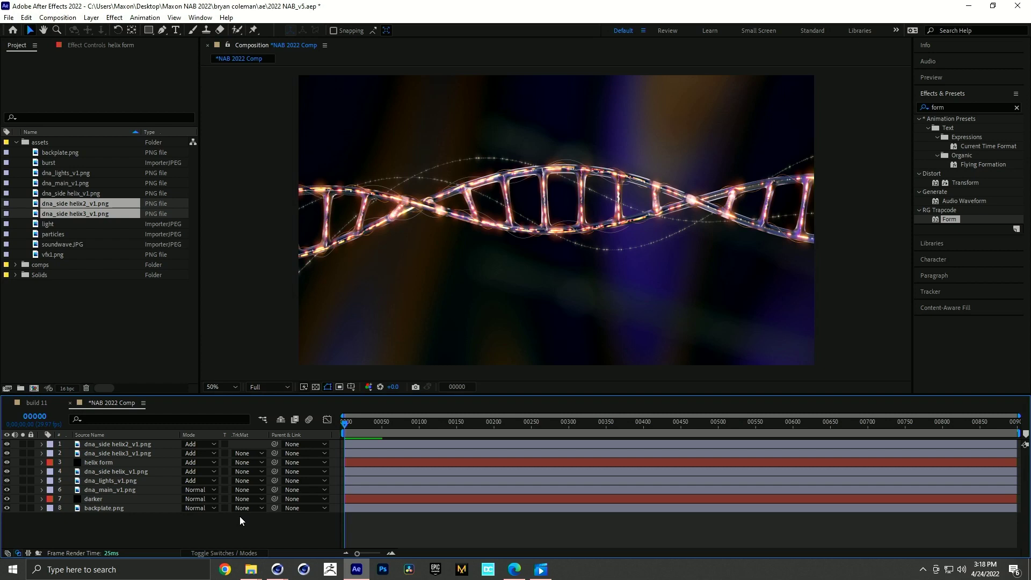
{"action": "left_click", "coordinate": [415, 459]}
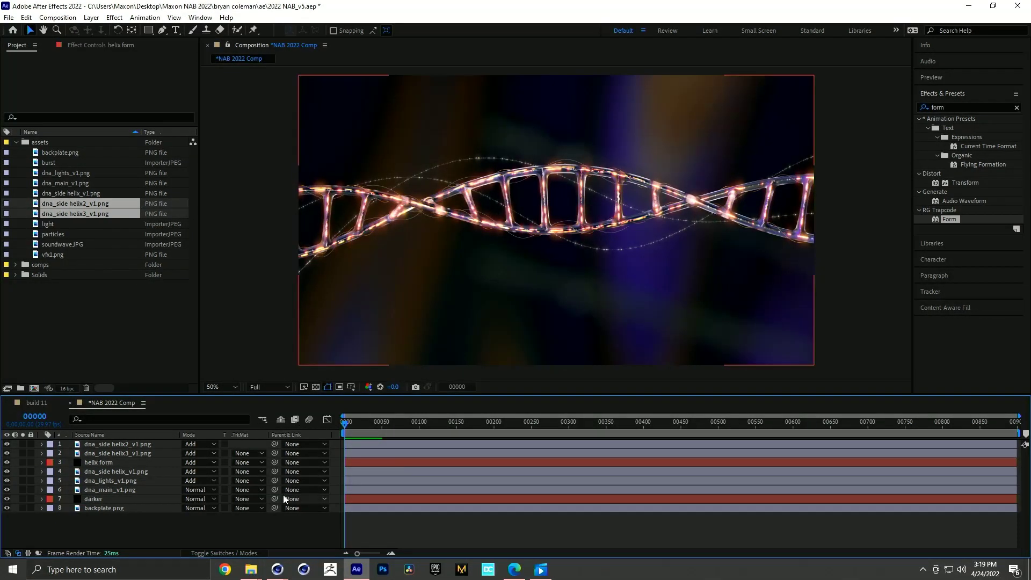
{"action": "middle_click_drag", "start_coordinate": [784, 272], "coordinate": [771, 278]}
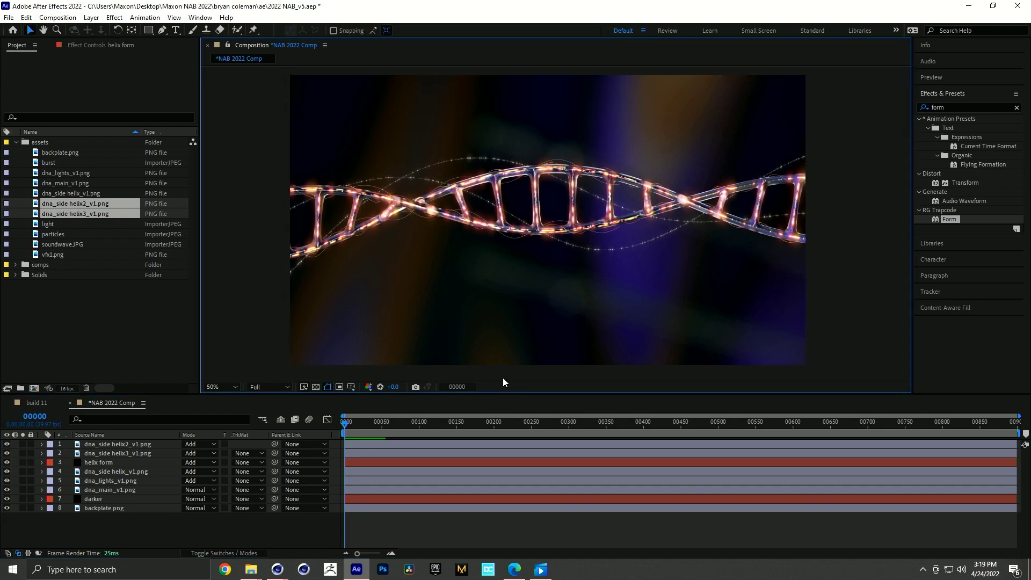
- Create a composition-sized black solid named "highlight right"
{"action": "key", "text": "ctrl+y"}
{"action": "type", "text": "highlight rig"}
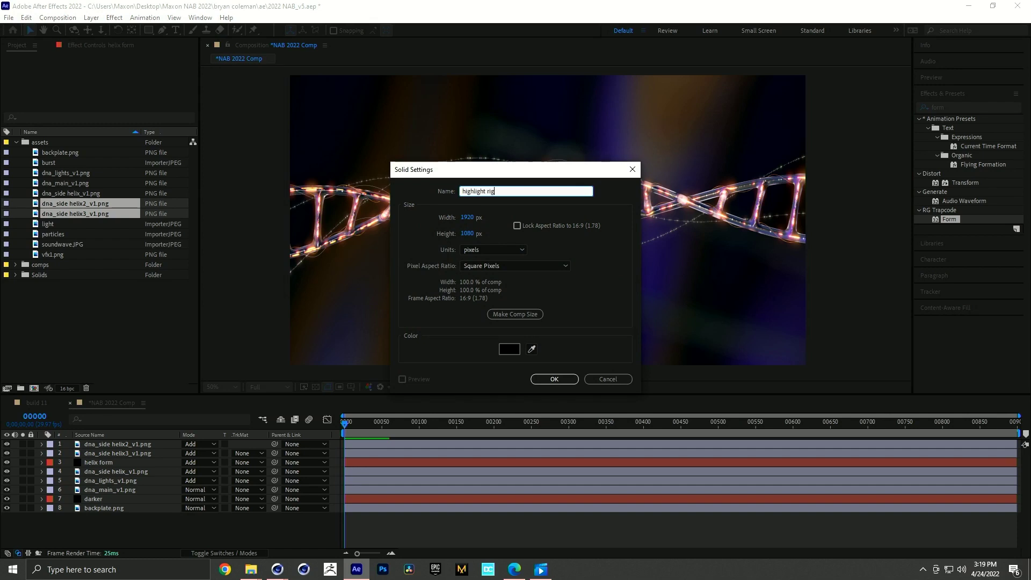
{"action": "type", "text": "ht"}
{"action": "key", "text": "Return"}
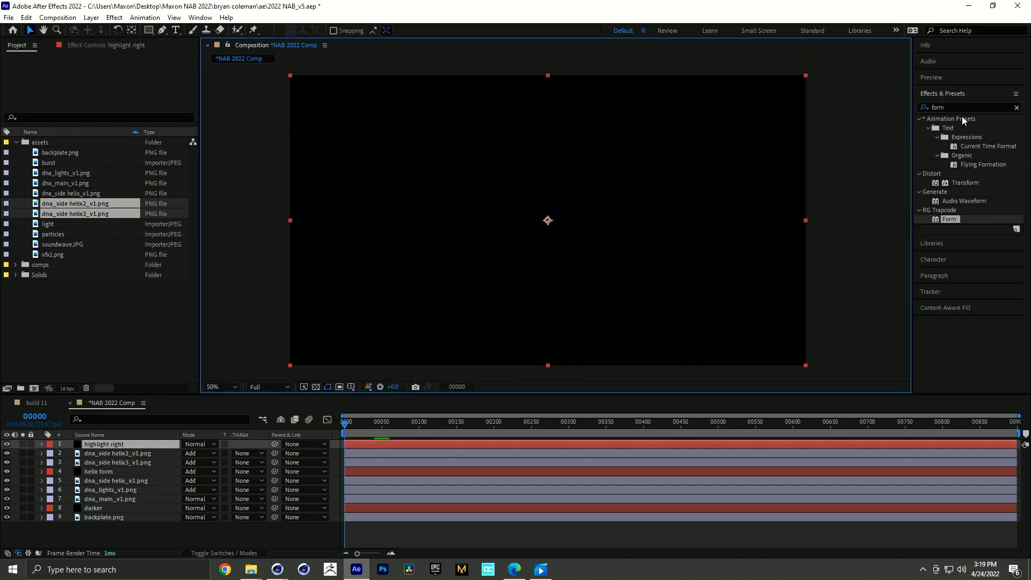
- Apply the Fill effect to the highlight right solid and set its color to a pale pink, about FDD7FF
{"action": "left_click", "coordinate": [944, 107]}
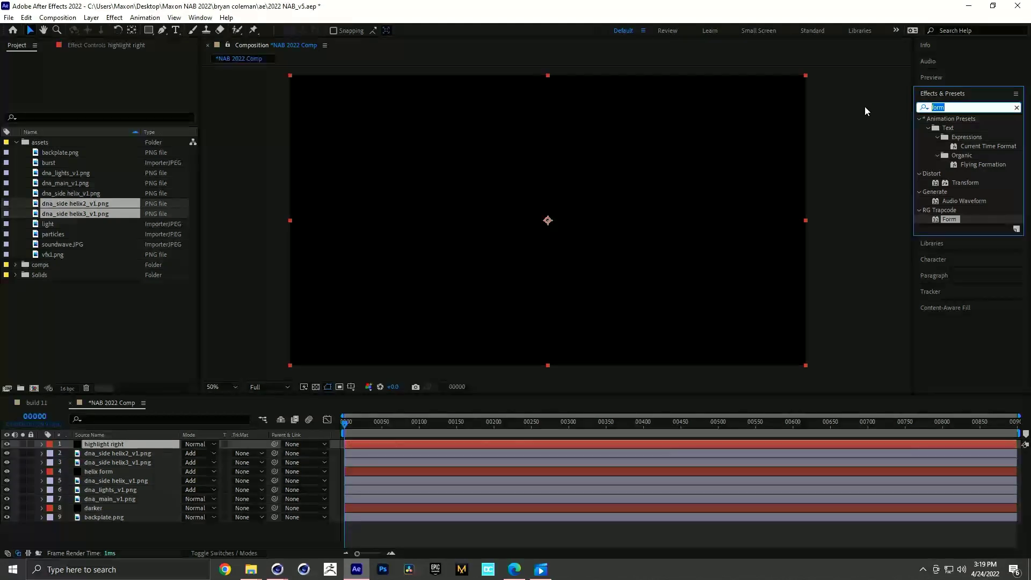
{"action": "type", "text": "fill"}
{"action": "left_click_drag", "start_coordinate": [953, 173], "coordinate": [655, 241]}
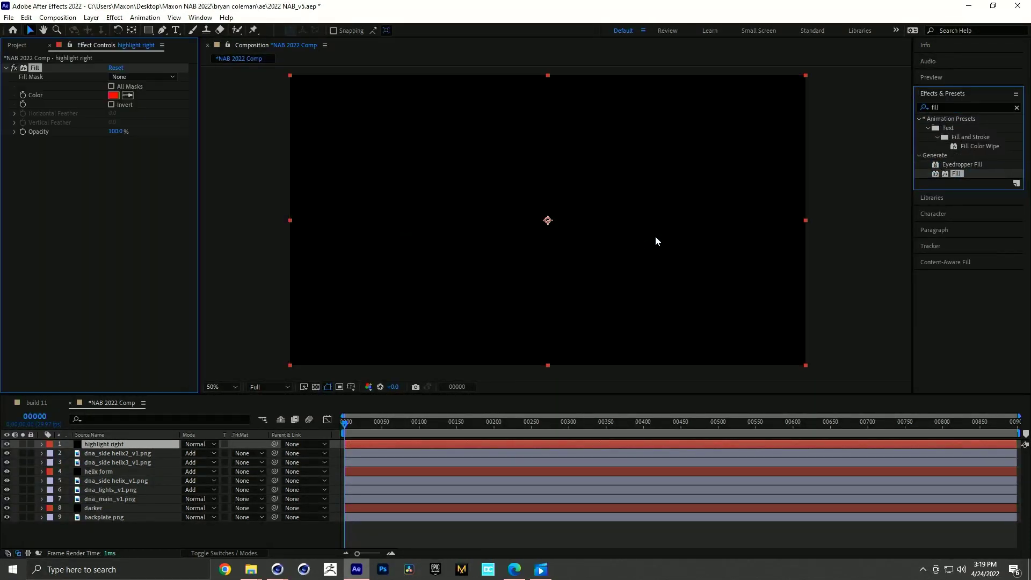
{"action": "left_click", "coordinate": [113, 95]}
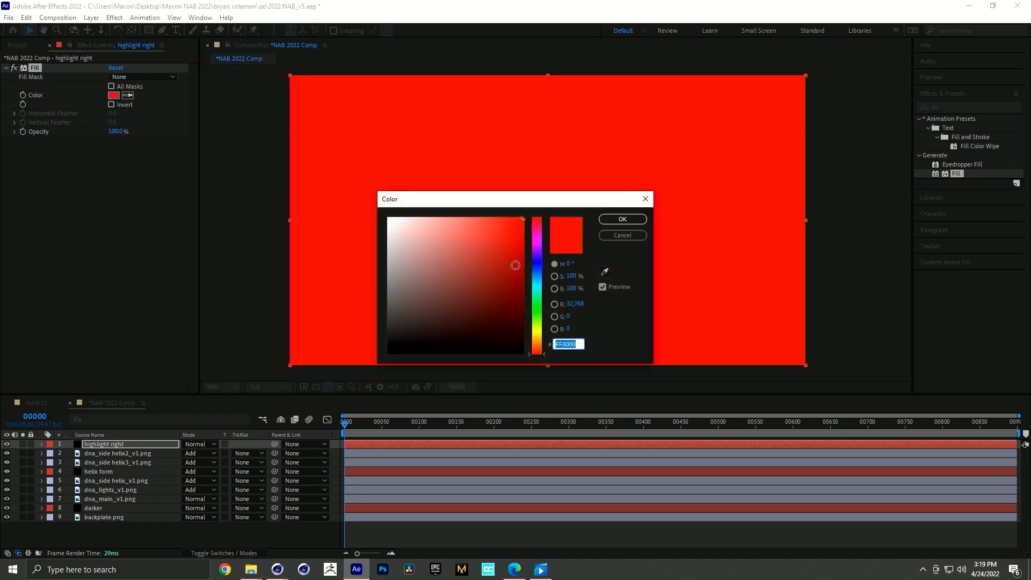
{"action": "left_click", "coordinate": [537, 241]}
{"action": "left_click", "coordinate": [408, 216]}
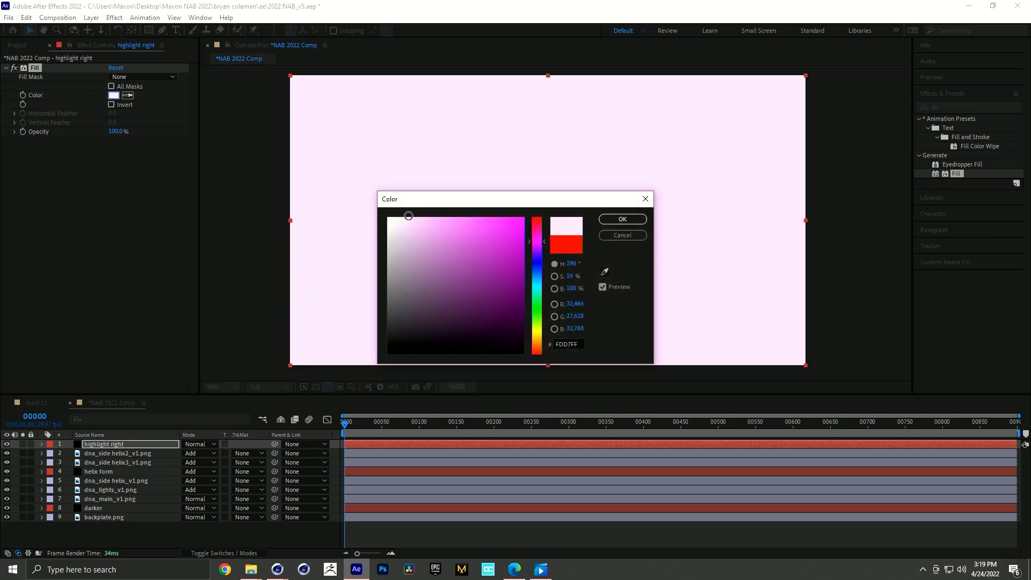
{"action": "left_click", "coordinate": [624, 220]}
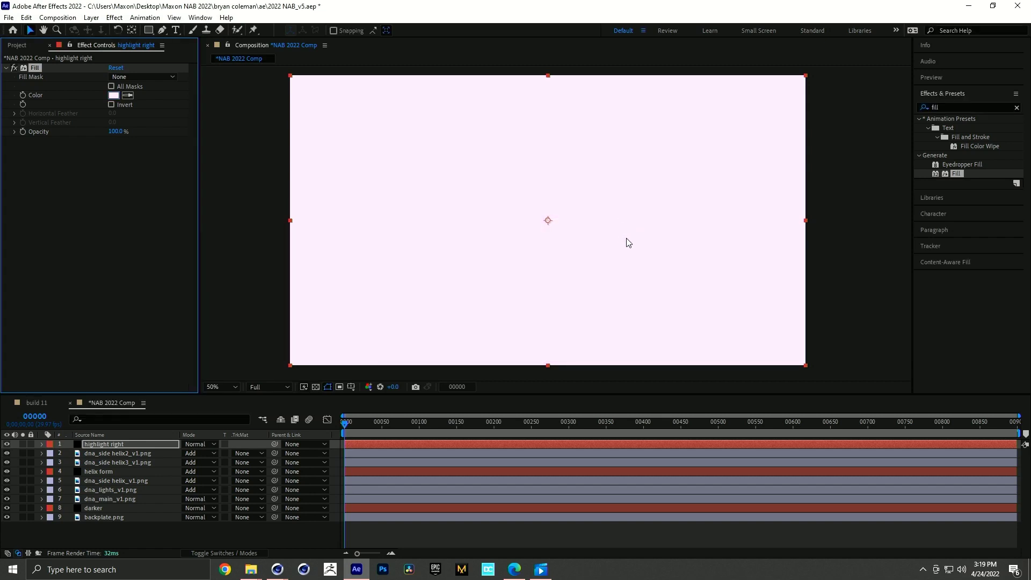
- Mask highlight right to a wedge widening from the strand's right-hand crossing past the frame edge, and feather the mask about 212 pixels
{"action": "left_click", "coordinate": [847, 165]}
{"action": "left_click", "coordinate": [695, 214]}
{"action": "left_click", "coordinate": [889, 305]}
{"action": "left_click", "coordinate": [881, 216]}
{"action": "left_click_drag", "start_coordinate": [846, 165], "coordinate": [876, 221]}
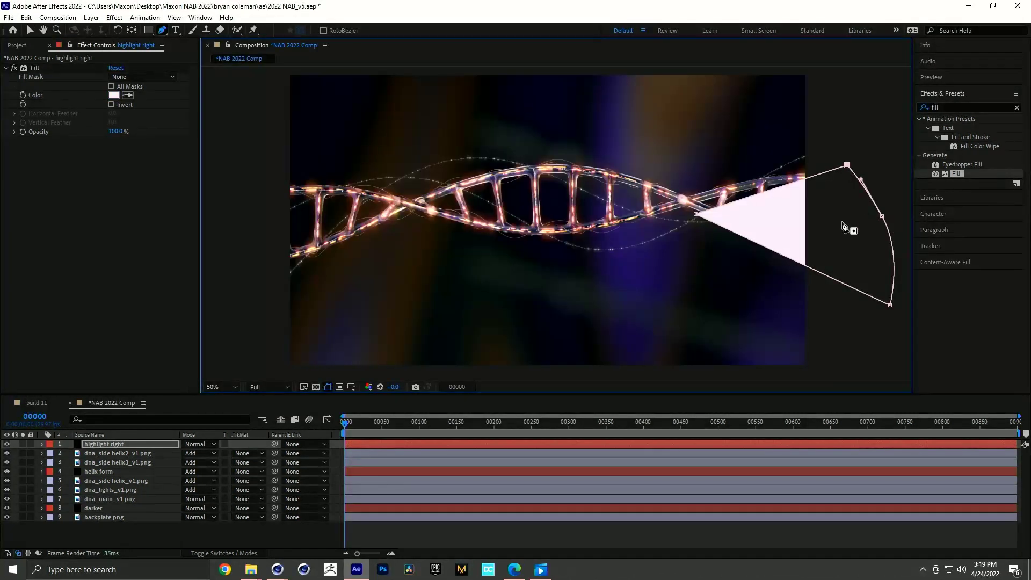
{"action": "key", "text": "v"}
{"action": "left_click_drag", "start_coordinate": [696, 214], "coordinate": [692, 204]}
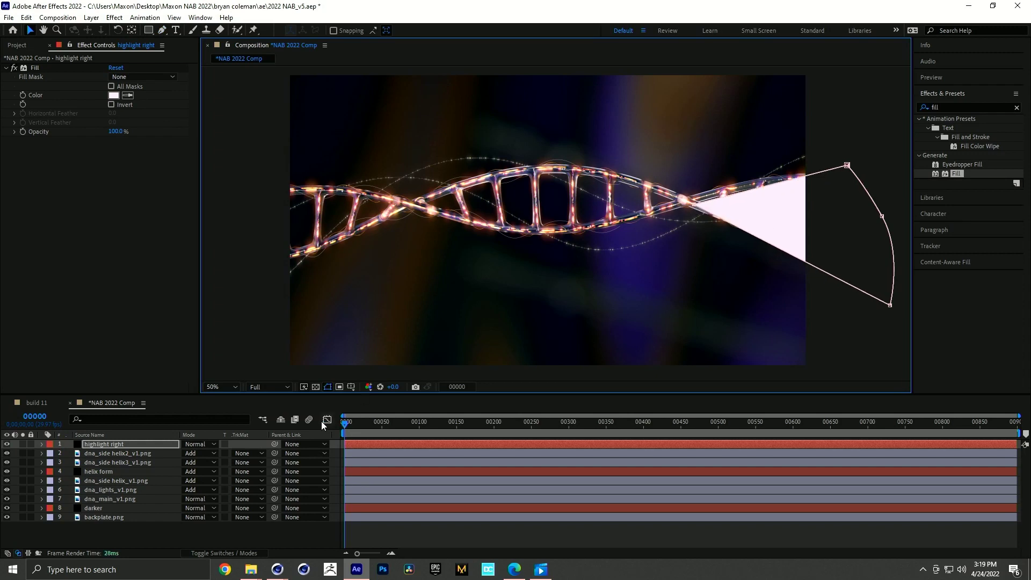
{"action": "key", "text": "f"}
{"action": "left_click_drag", "start_coordinate": [196, 461], "coordinate": [213, 441]}
- Set the highlight right layer's blending mode to Add and its opacity to 9%
{"action": "left_click", "coordinate": [213, 441]}
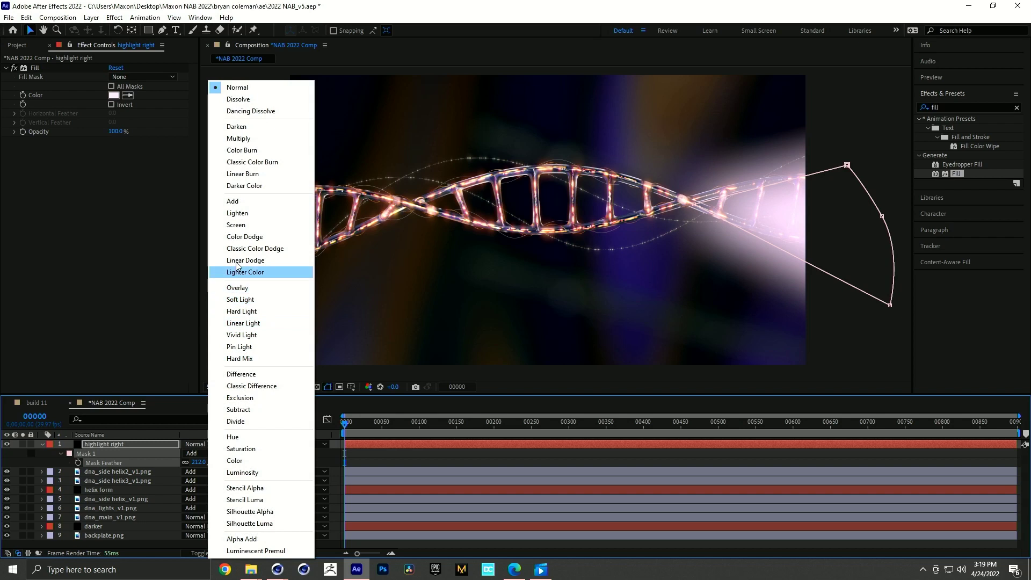
{"action": "left_click", "coordinate": [236, 202]}
{"action": "key", "text": "t"}
{"action": "left_click_drag", "start_coordinate": [188, 453], "coordinate": [4, 488]}
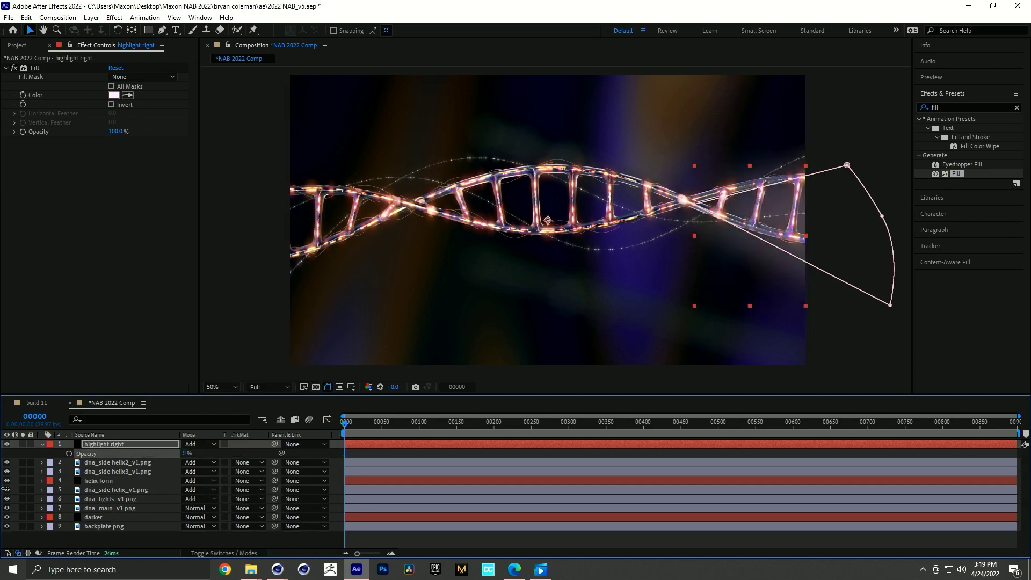
- Move the upper and middle outer points of the highlight right mask slightly farther outside the frame
{"action": "left_click_drag", "start_coordinate": [847, 165], "coordinate": [866, 160]}
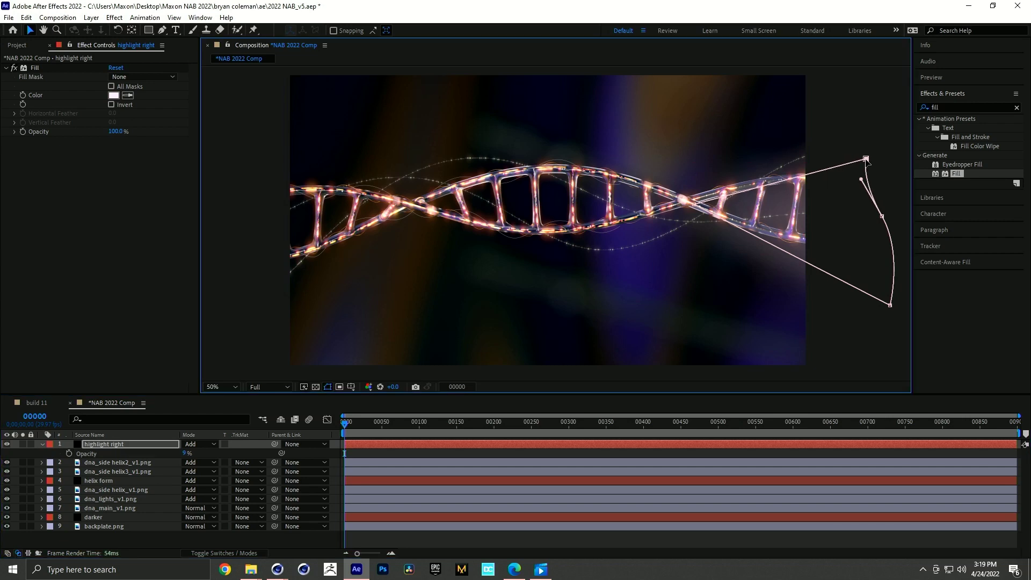
{"action": "left_click_drag", "start_coordinate": [882, 216], "coordinate": [895, 217]}
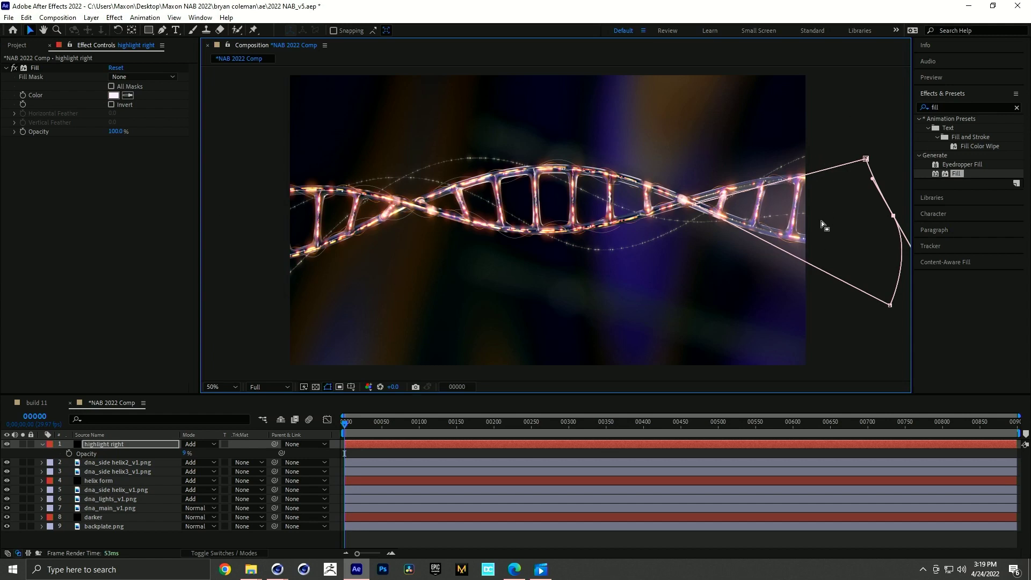
{"action": "left_click", "coordinate": [353, 446]}
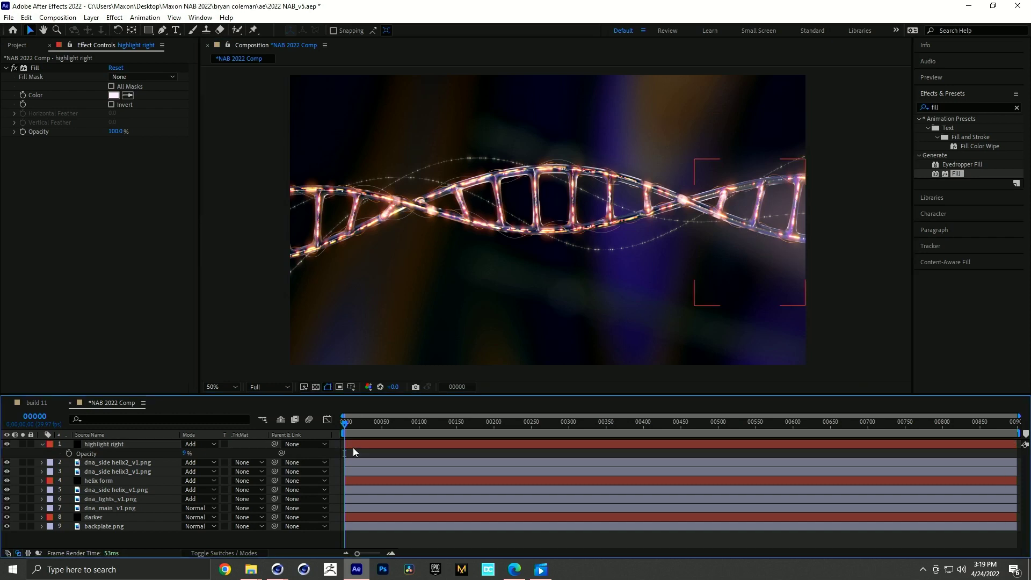
- Create a composition-sized solid named "highlight left" and apply the Fill effect to it
{"action": "key", "text": "ctrl+y"}
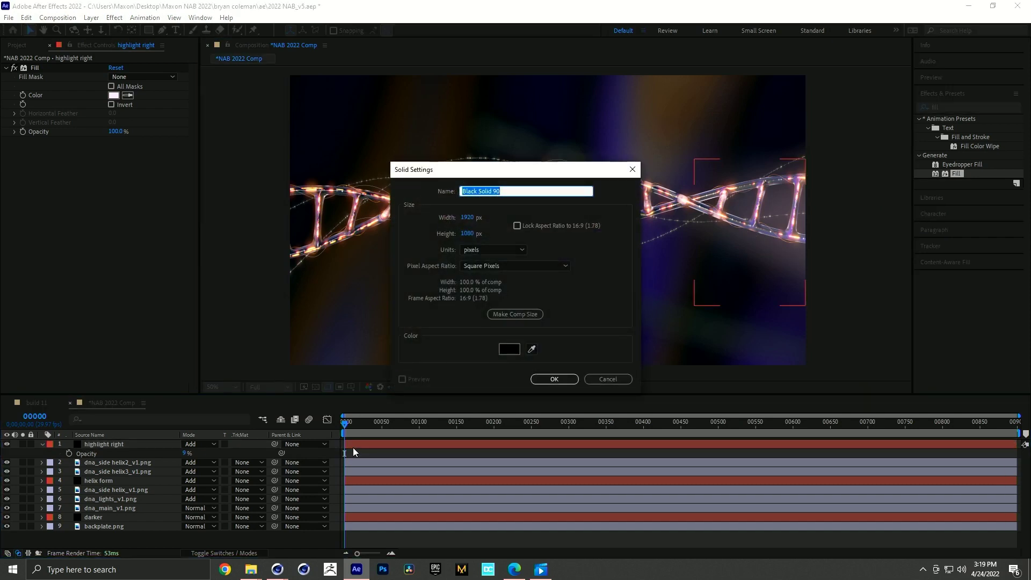
{"action": "type", "text": "highlight left"}
{"action": "key", "text": "Return"}
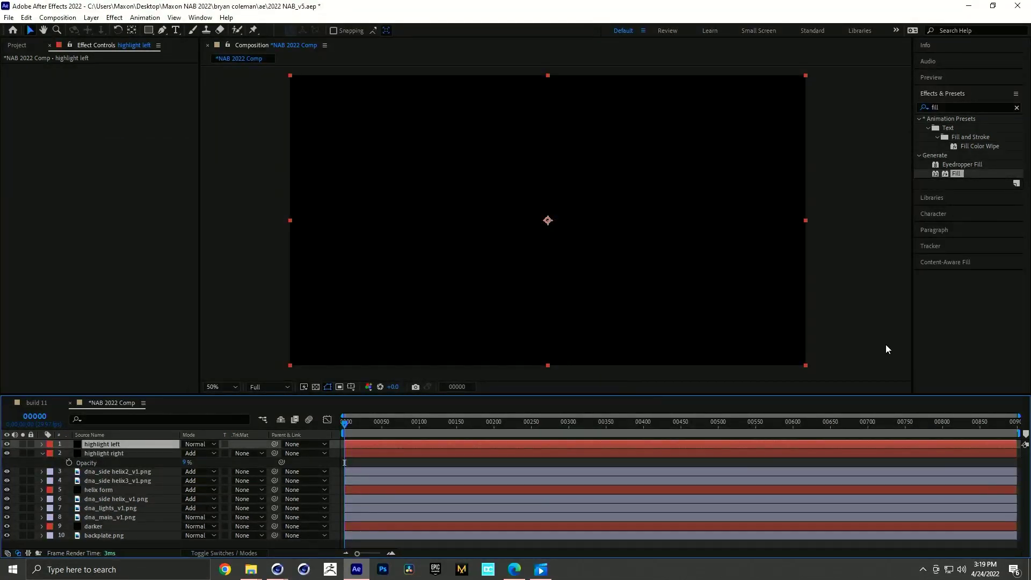
{"action": "left_click_drag", "start_coordinate": [956, 173], "coordinate": [659, 239]}
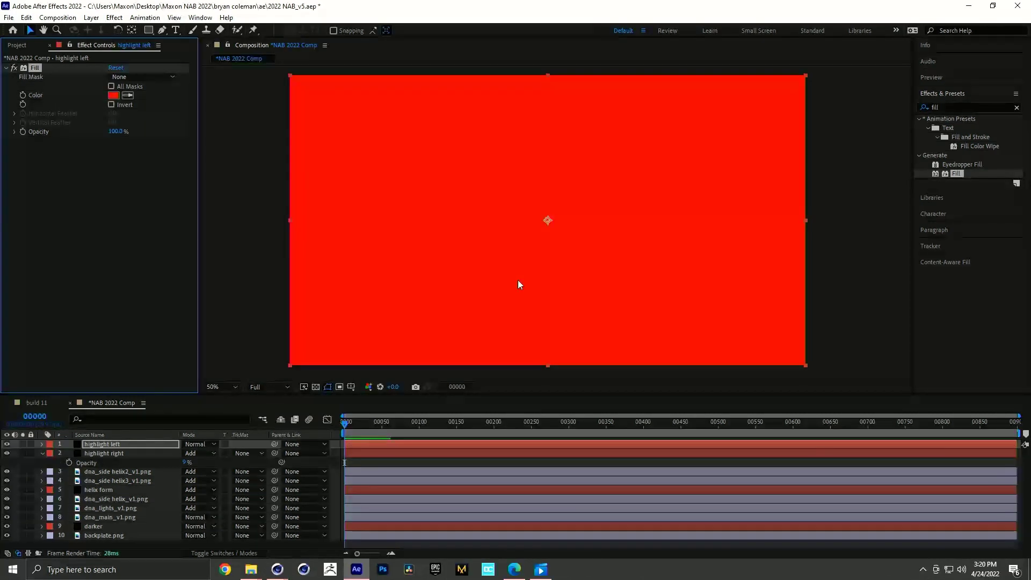
{"action": "left_click", "coordinate": [113, 95]}
{"action": "left_click", "coordinate": [486, 276]}
{"action": "left_click", "coordinate": [622, 219]}
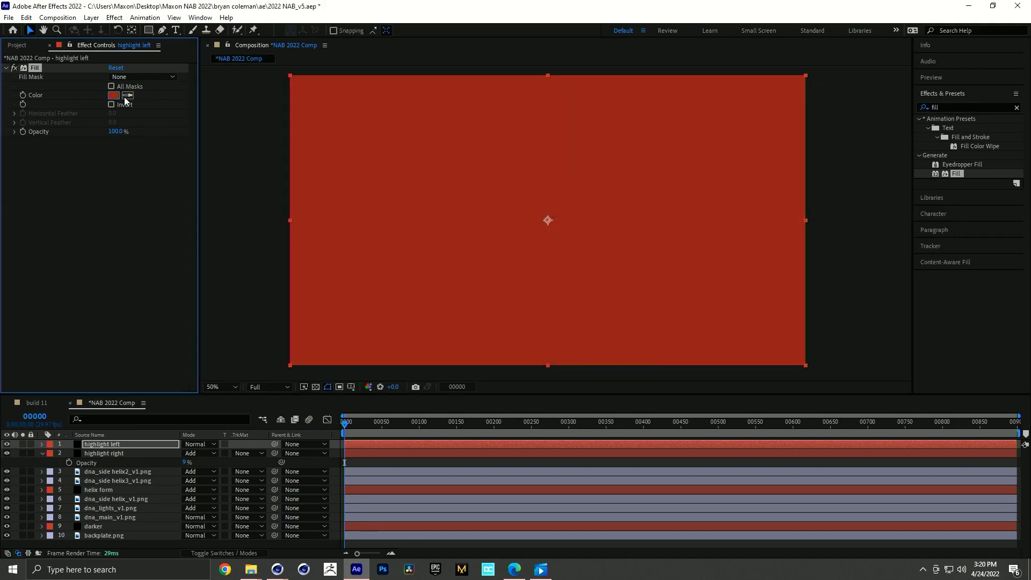
- Set the Fill color of the highlight left solid to a pale light blue
{"action": "left_click", "coordinate": [113, 95]}
{"action": "left_click", "coordinate": [537, 272]}
{"action": "left_click_drag", "start_coordinate": [406, 223], "coordinate": [420, 217]}
{"action": "left_click", "coordinate": [639, 220]}
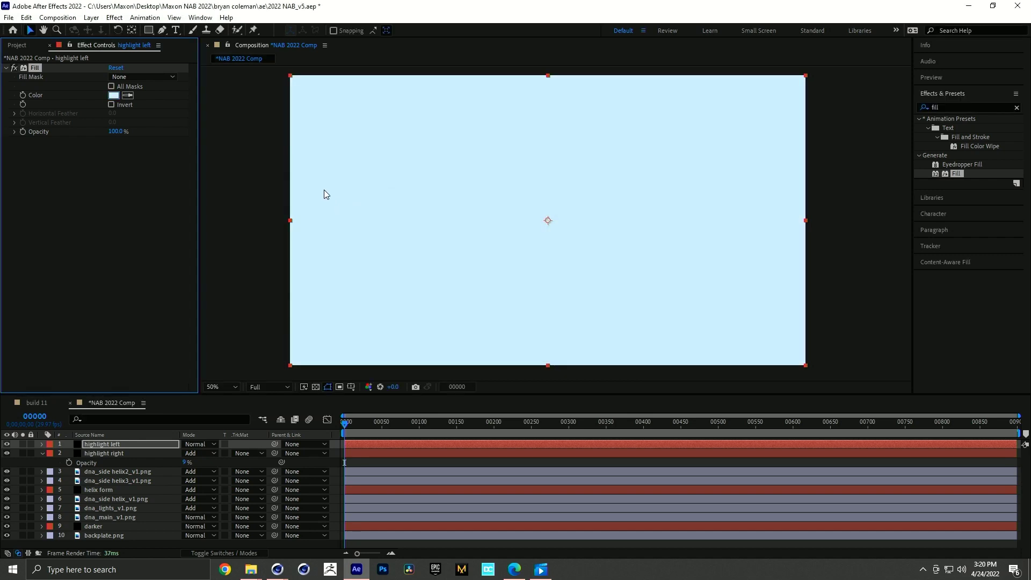
- Mask highlight left to a wedge widening from the strand's left-hand crossing past the frame's left edge
{"action": "key", "text": "g"}
{"action": "left_click", "coordinate": [254, 175]}
{"action": "left_click", "coordinate": [419, 229]}
{"action": "left_click", "coordinate": [231, 311]}
{"action": "left_click", "coordinate": [230, 226]}
{"action": "left_click", "coordinate": [253, 176]}
{"action": "key", "text": "v"}
{"action": "left_click_drag", "start_coordinate": [410, 220], "coordinate": [398, 203]}
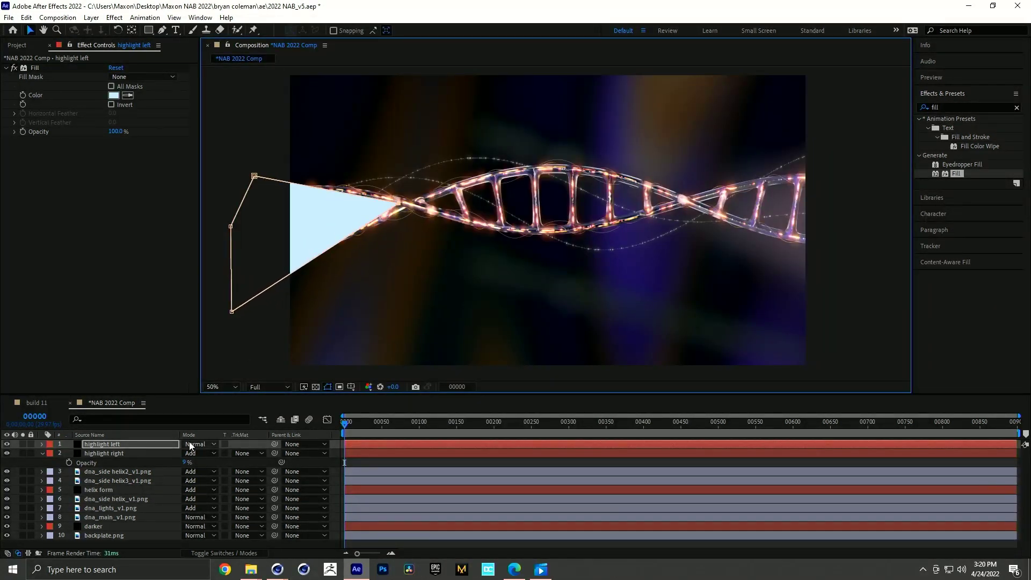
- Feather the highlight left mask about 272 pixels and raise its inner tip and upper outer corner
{"action": "key", "text": "f"}
{"action": "left_click_drag", "start_coordinate": [197, 463], "coordinate": [338, 460]}
{"action": "left_click_drag", "start_coordinate": [408, 192], "coordinate": [413, 164]}
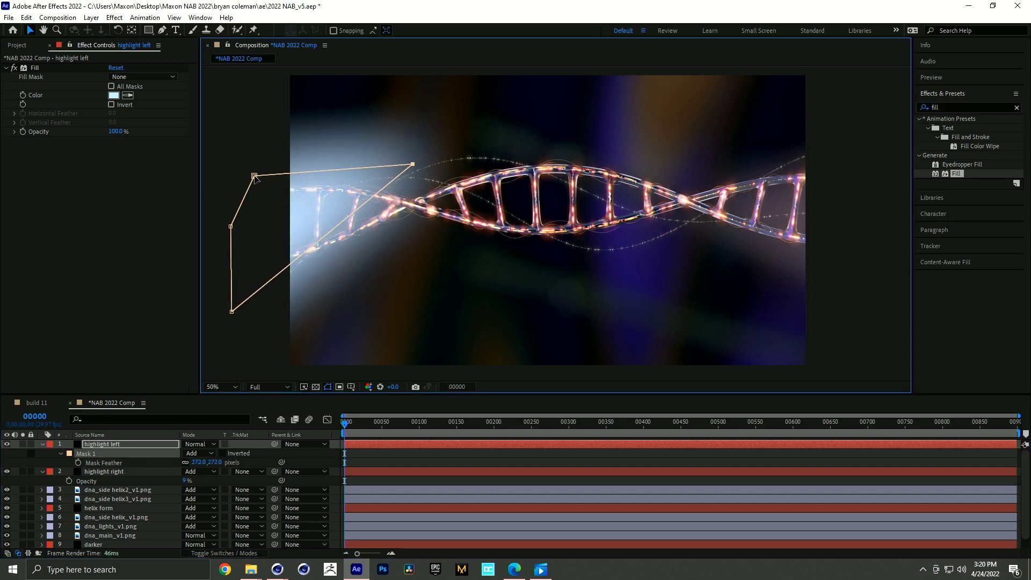
{"action": "left_click_drag", "start_coordinate": [254, 176], "coordinate": [237, 167]}
- Set the highlight left layer's opacity to 9%
{"action": "key", "text": "t"}
{"action": "left_click_drag", "start_coordinate": [185, 453], "coordinate": [104, 470]}
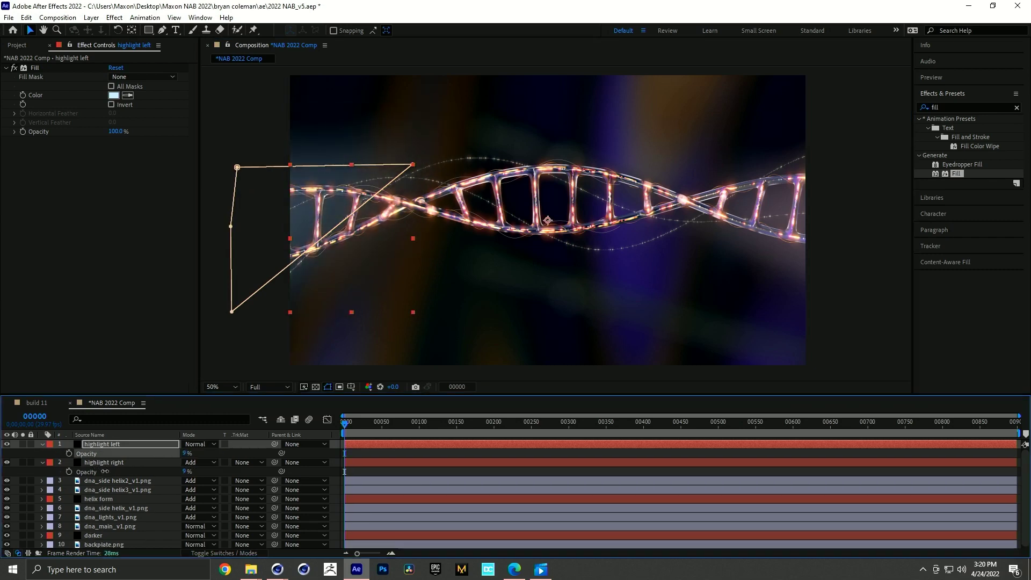
{"action": "left_click", "coordinate": [413, 450]}
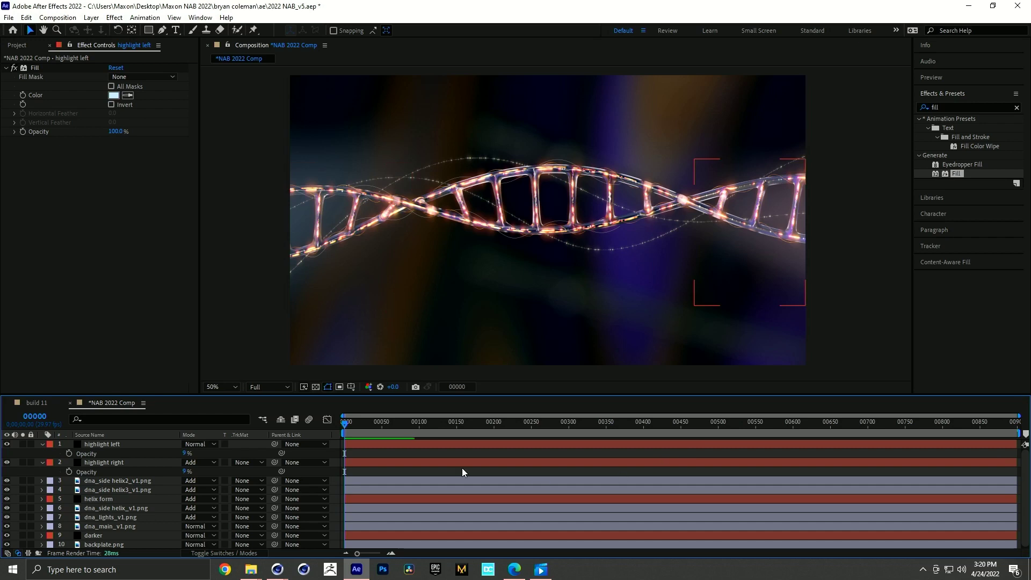
- Add vfx1.png as the topmost layer, enlarge it slightly beyond the frame width, and move it toward the frame's upper edge
{"action": "left_click", "coordinate": [18, 45]}
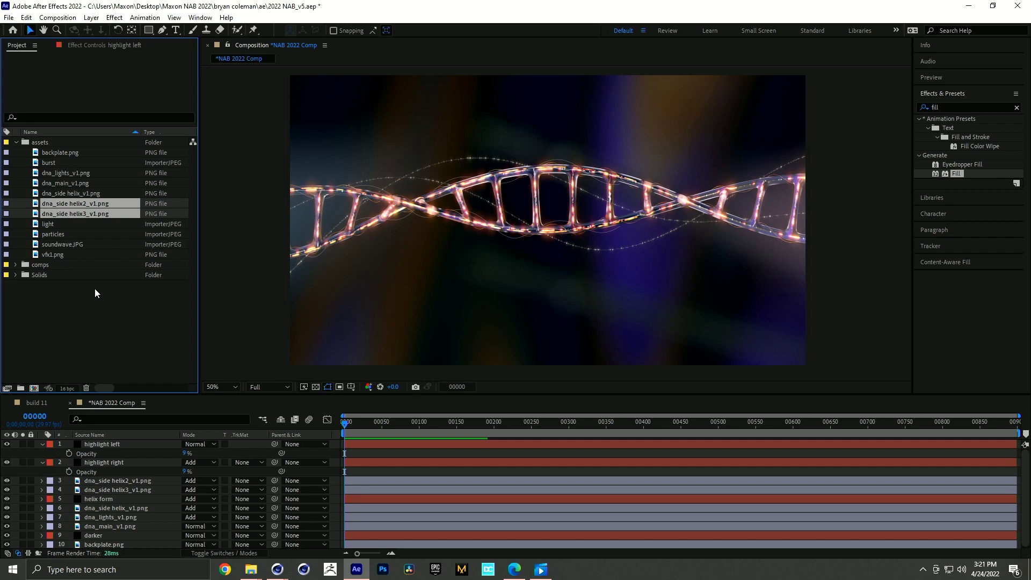
{"action": "left_click", "coordinate": [53, 253]}
{"action": "left_click_drag", "start_coordinate": [56, 252], "coordinate": [548, 220]}
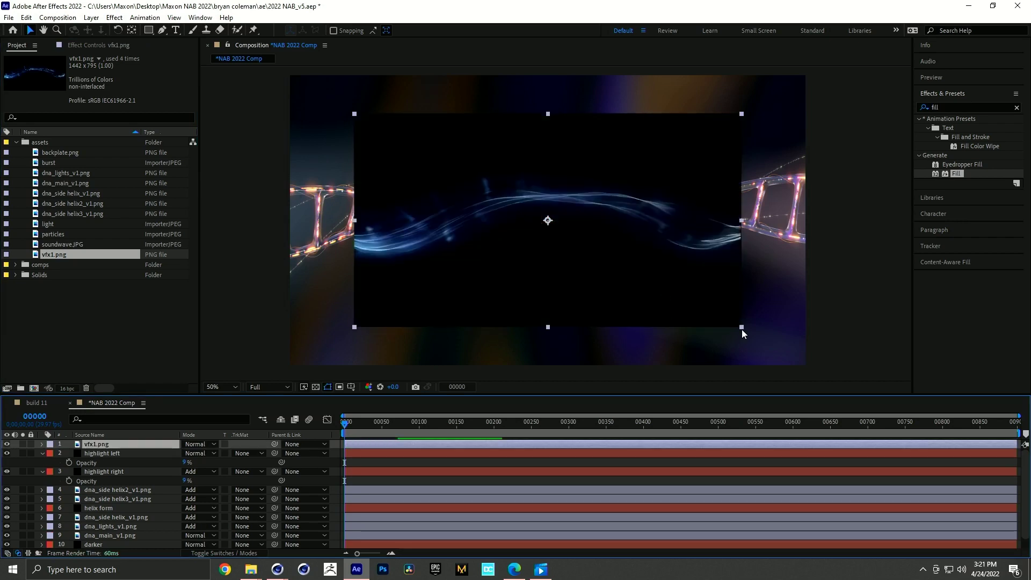
{"action": "left_click_drag", "start_coordinate": [758, 332], "coordinate": [829, 354]}
{"action": "left_click_drag", "start_coordinate": [735, 314], "coordinate": [739, 259]}
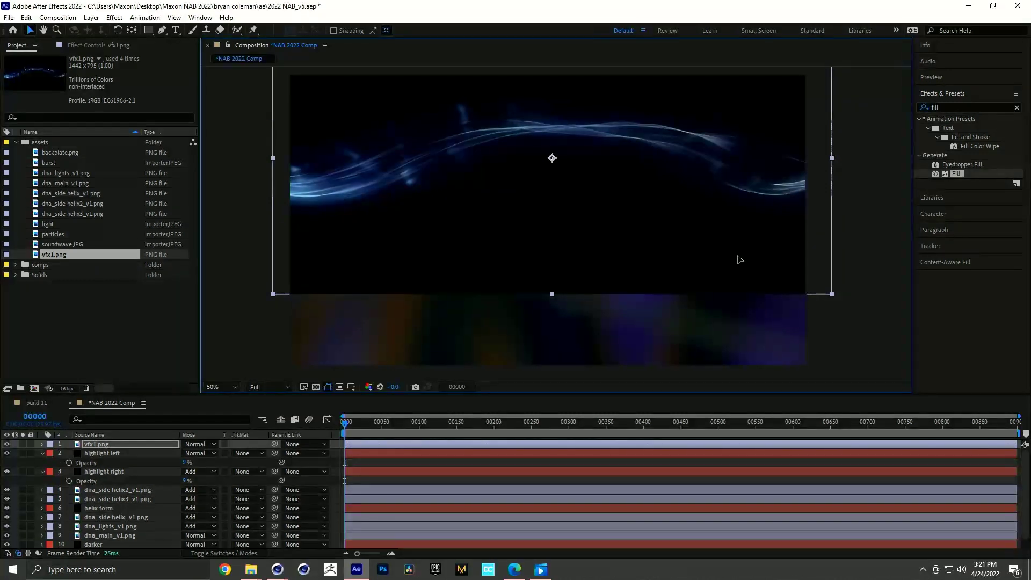
{"action": "left_click_drag", "start_coordinate": [739, 260], "coordinate": [721, 254]}
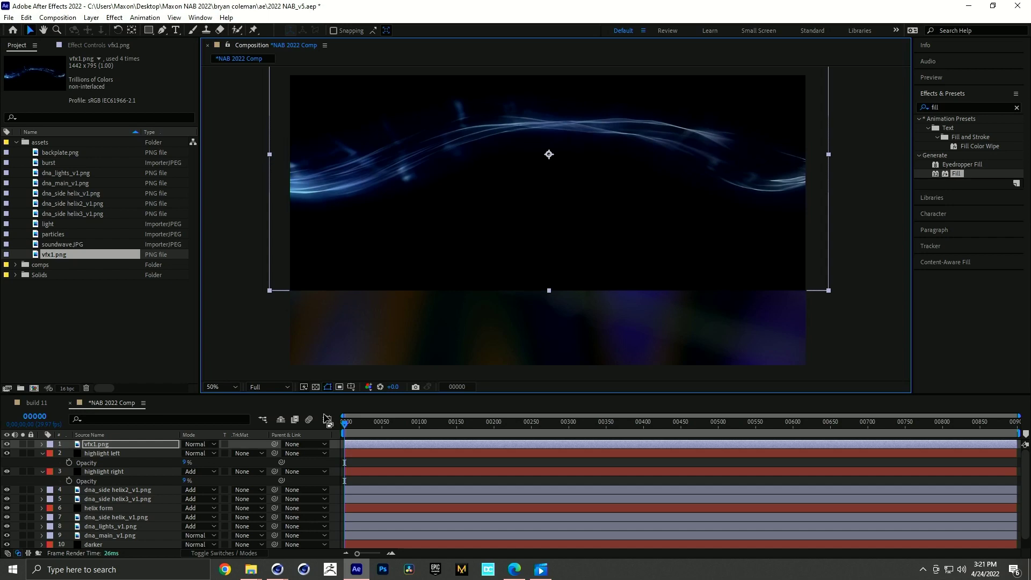
- Set the vfx1.png layer's blending mode to Add and nudge the layer slightly upward
{"action": "left_click", "coordinate": [199, 444]}
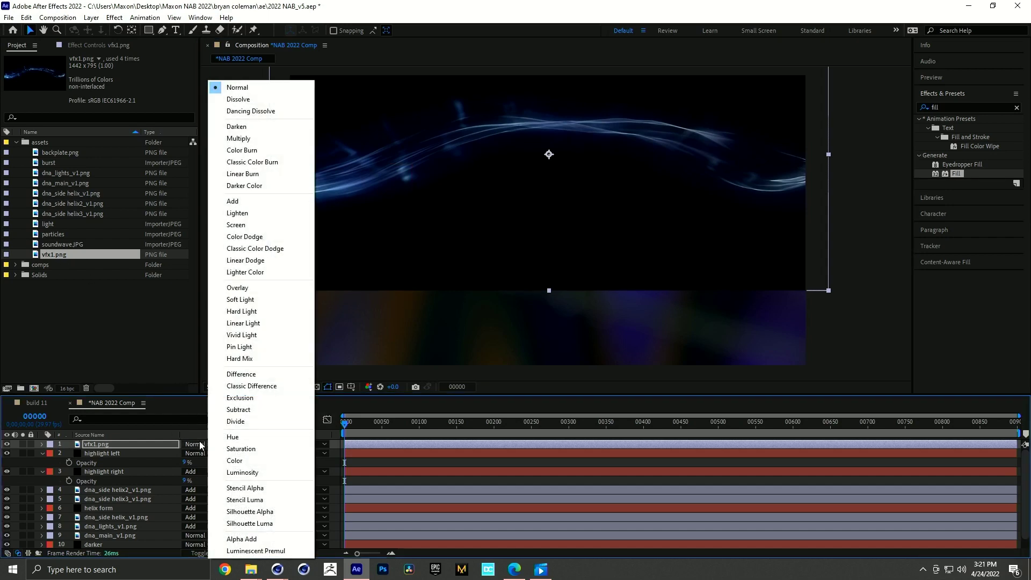
{"action": "left_click", "coordinate": [245, 202]}
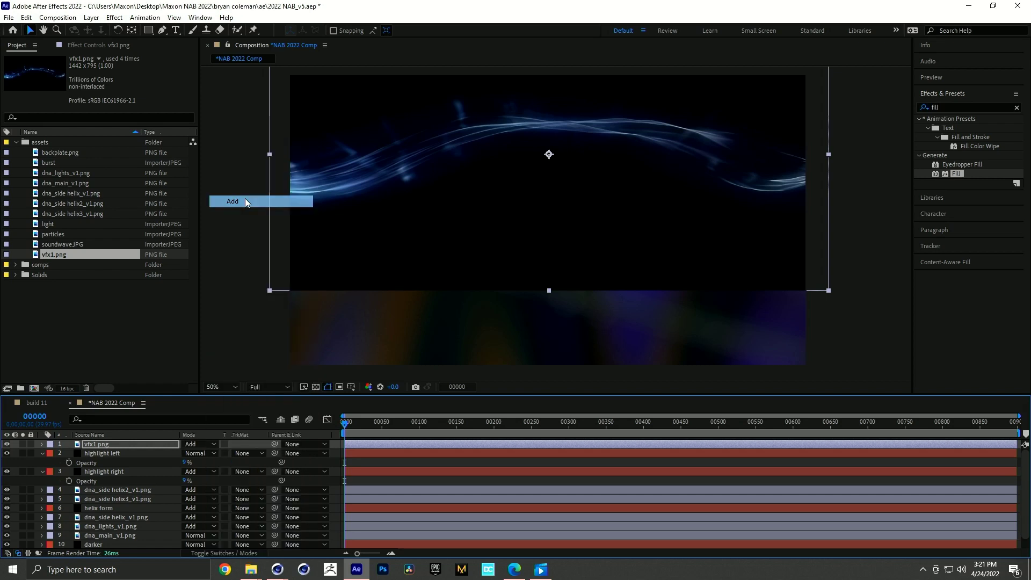
{"action": "left_click_drag", "start_coordinate": [440, 204], "coordinate": [438, 200]}
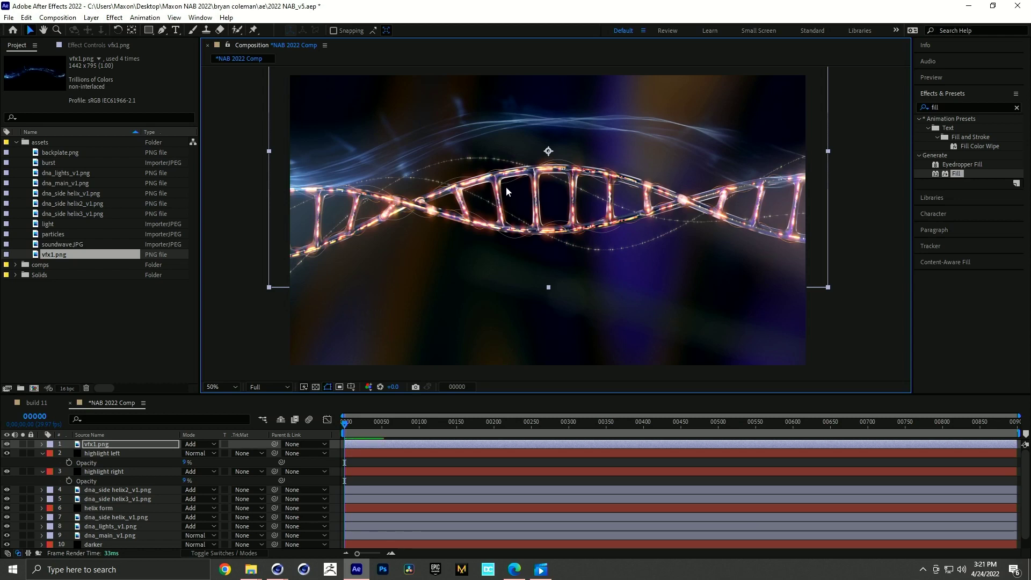
{"action": "left_click_drag", "start_coordinate": [570, 205], "coordinate": [570, 212]}
- Apply Levels to vfx1.png and lower its Input White to about 20432 to brighten the light streaks
{"action": "left_click", "coordinate": [945, 107]}
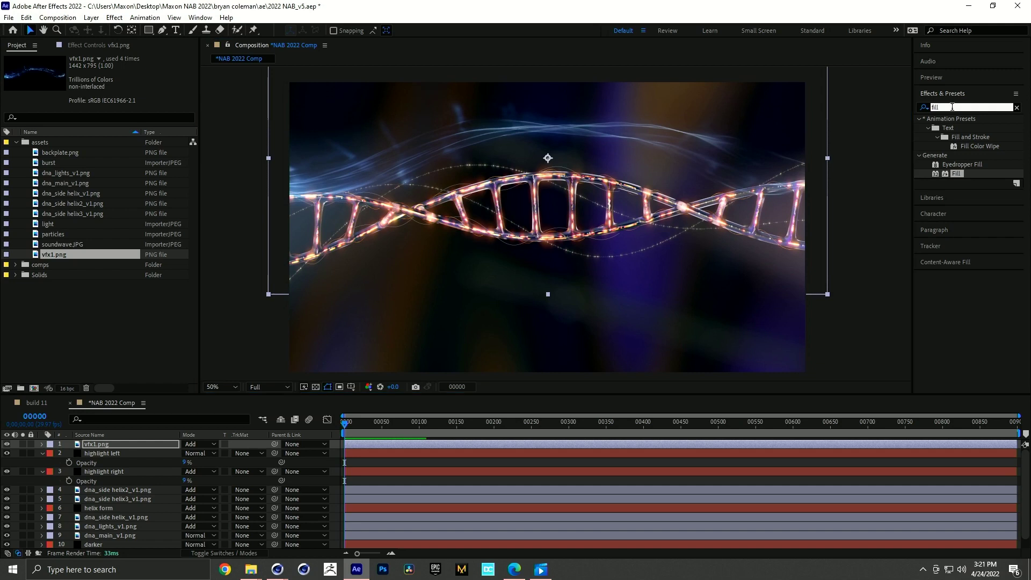
{"action": "type", "text": "levels"}
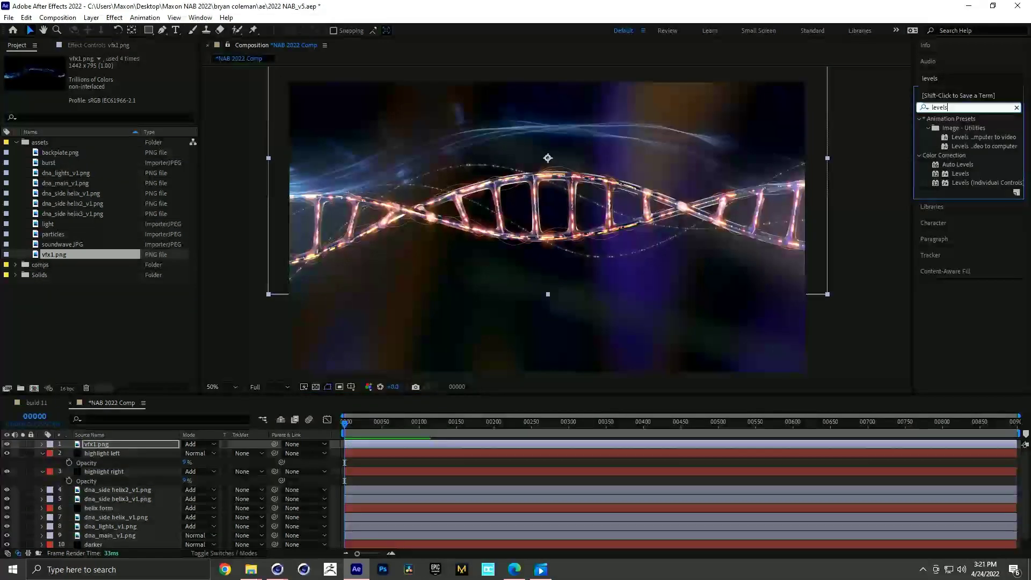
{"action": "left_click_drag", "start_coordinate": [961, 174], "coordinate": [523, 192]}
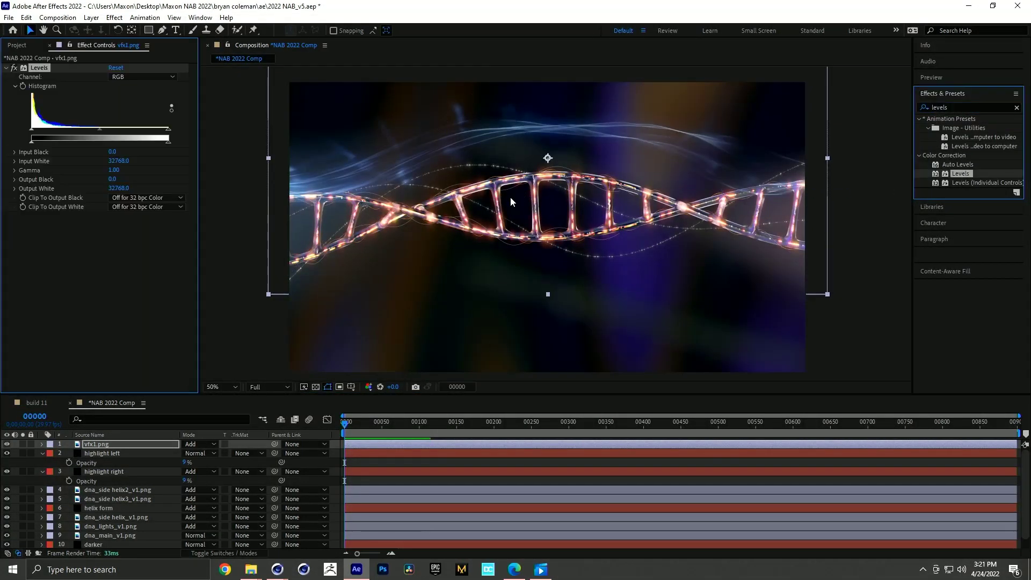
{"action": "left_click_drag", "start_coordinate": [168, 129], "coordinate": [123, 140]}
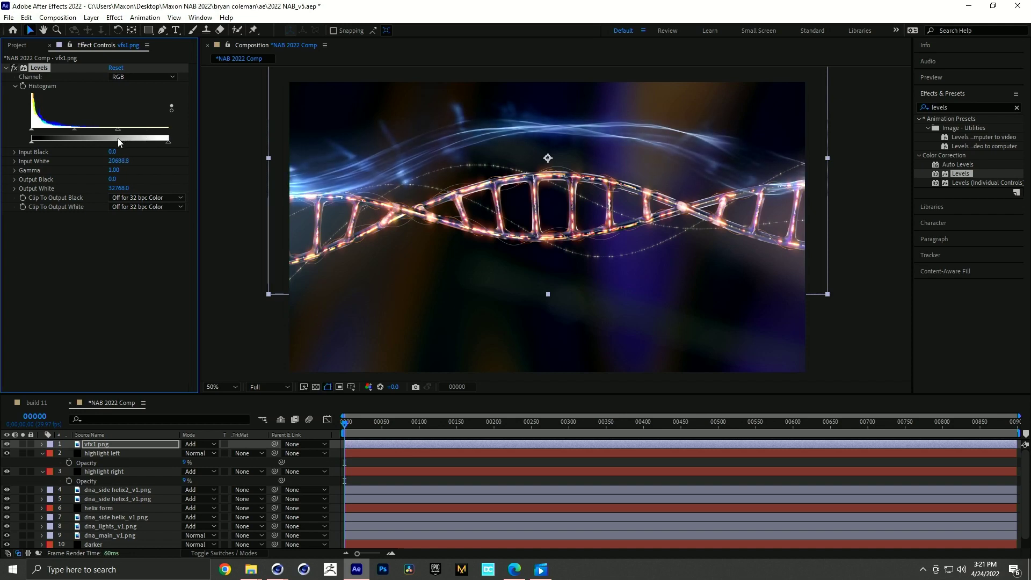
- Apply Mesh Warp to vfx1.png with 3 rows, 3 columns and quality 10
{"action": "left_click", "coordinate": [966, 107]}
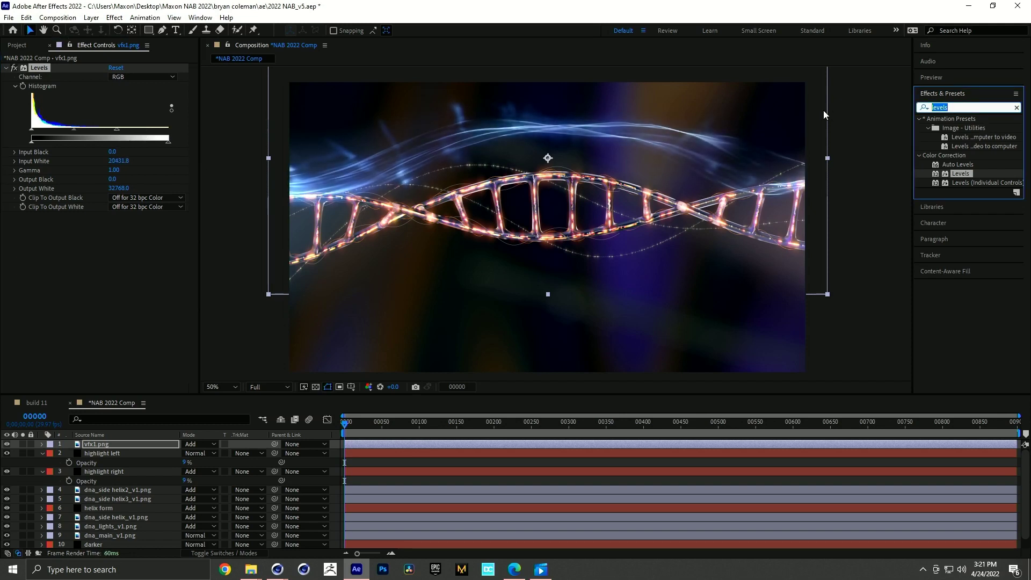
{"action": "type", "text": "mesh"}
{"action": "left_click_drag", "start_coordinate": [946, 127], "coordinate": [722, 163]}
{"action": "middle_click_drag", "start_coordinate": [545, 195], "coordinate": [543, 229]}
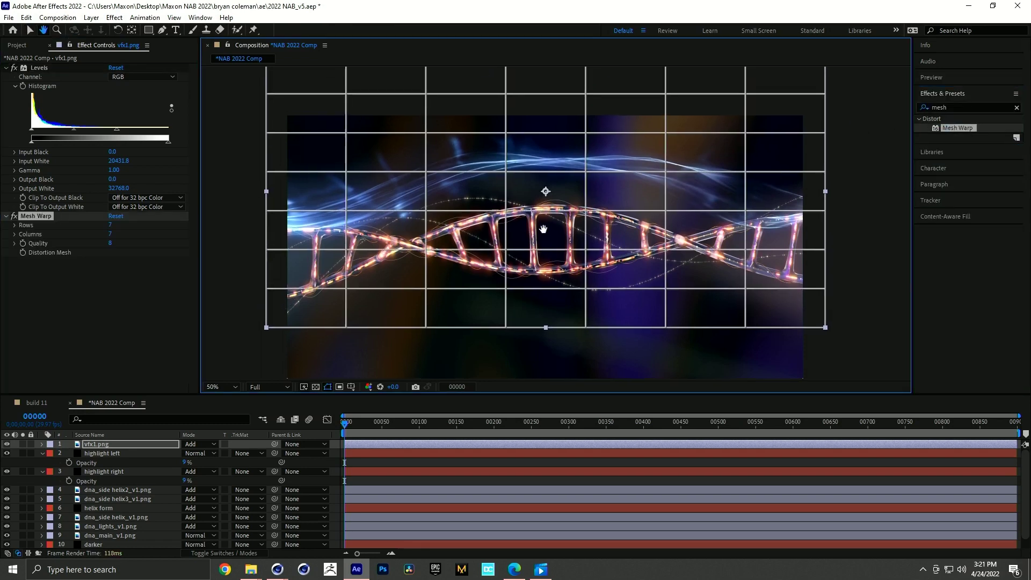
{"action": "left_click", "coordinate": [110, 229]}
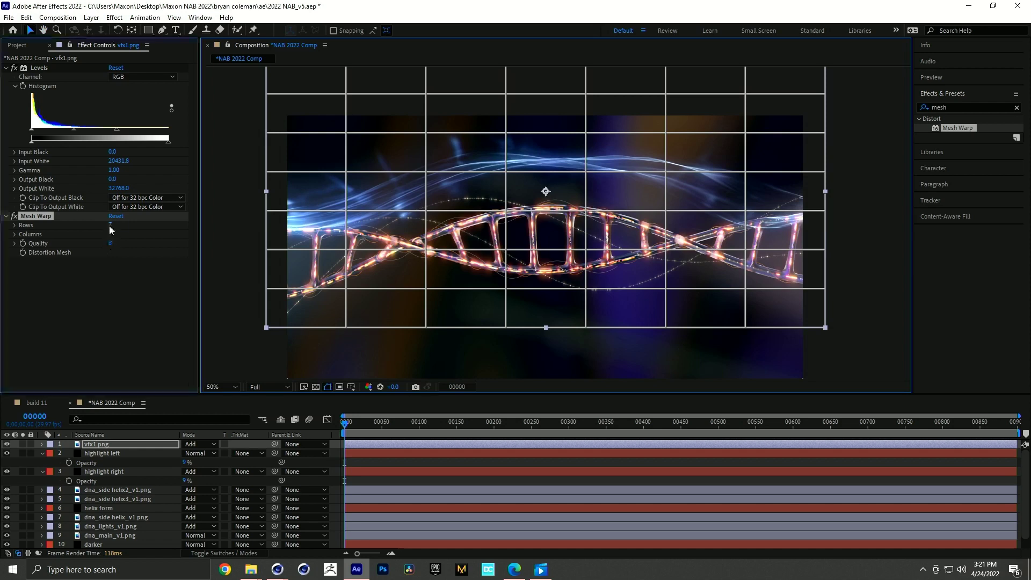
{"action": "left_click", "coordinate": [110, 225]}
{"action": "type", "text": "3"}
{"action": "key", "text": "Tab"}
{"action": "type", "text": "3"}
{"action": "key", "text": "Tab"}
{"action": "type", "text": "10"}
{"action": "key", "text": "Return"}
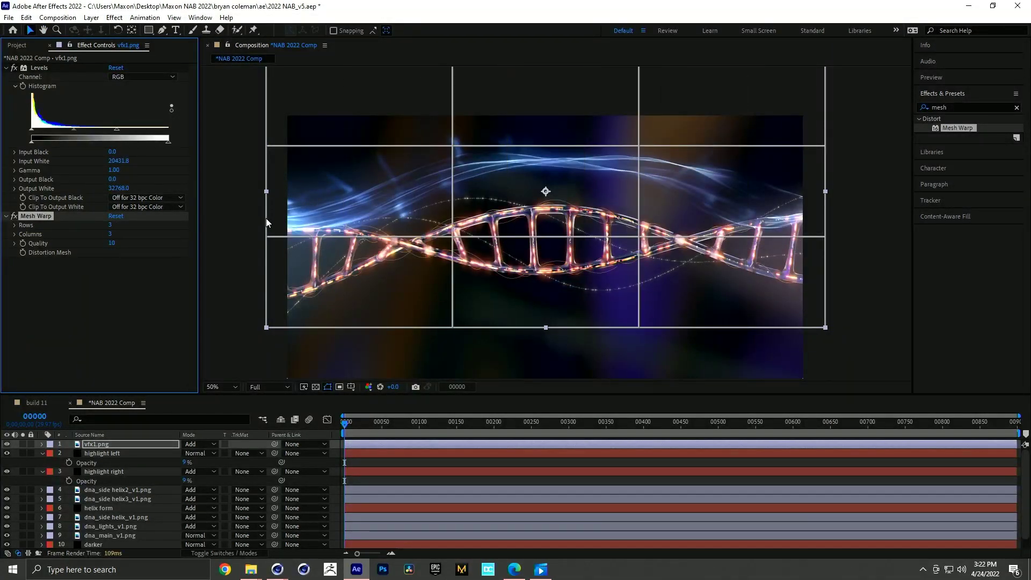
- Warp vfx1.png by raising the mesh points on its left edge, lower-left interior and lower right edge so the streak ends lift
{"action": "left_click_drag", "start_coordinate": [267, 236], "coordinate": [259, 220]}
{"action": "left_click_drag", "start_coordinate": [452, 237], "coordinate": [447, 225]}
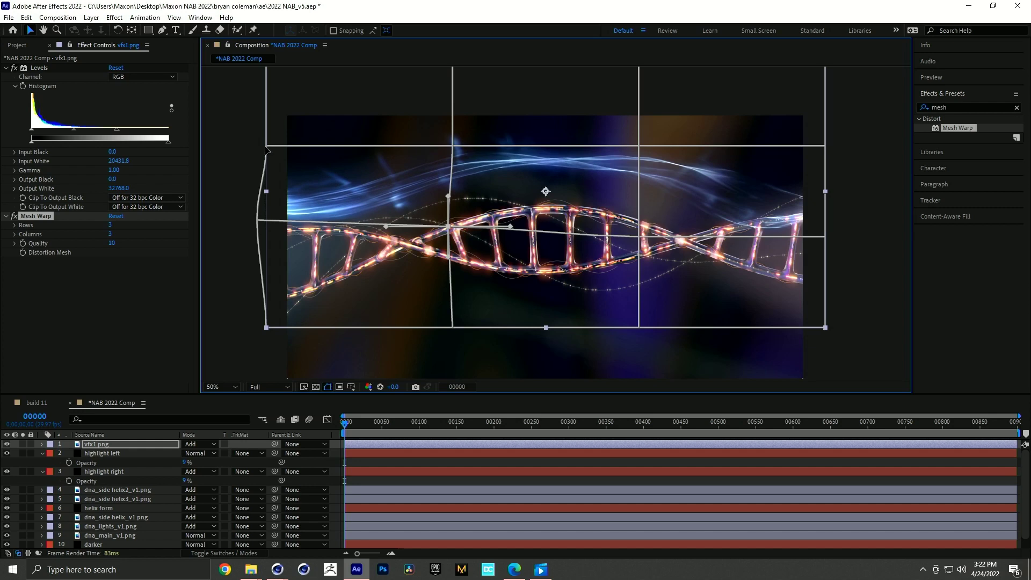
{"action": "left_click_drag", "start_coordinate": [265, 146], "coordinate": [265, 138]}
{"action": "left_click_drag", "start_coordinate": [257, 220], "coordinate": [253, 209]}
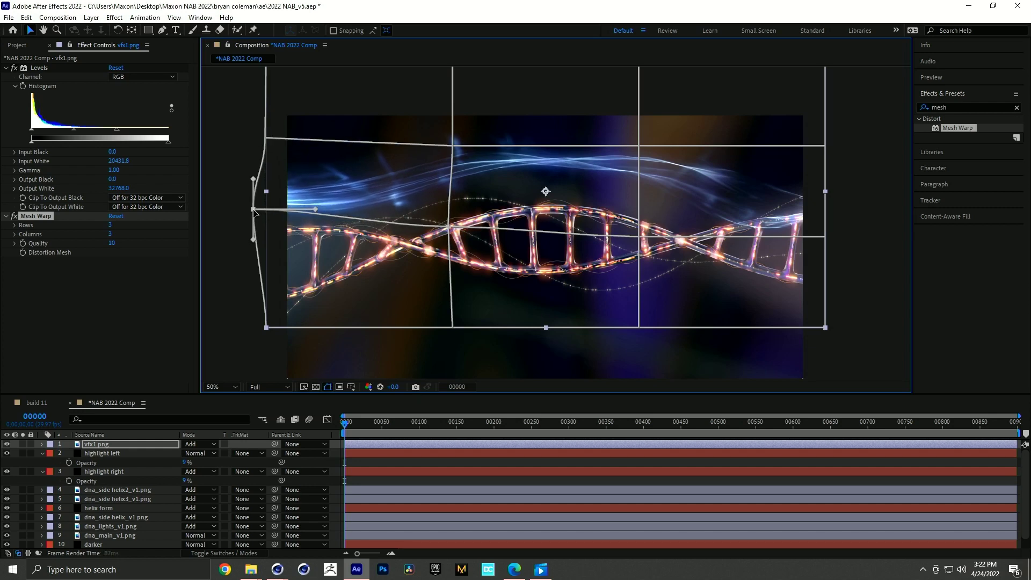
{"action": "left_click", "coordinate": [831, 236]}
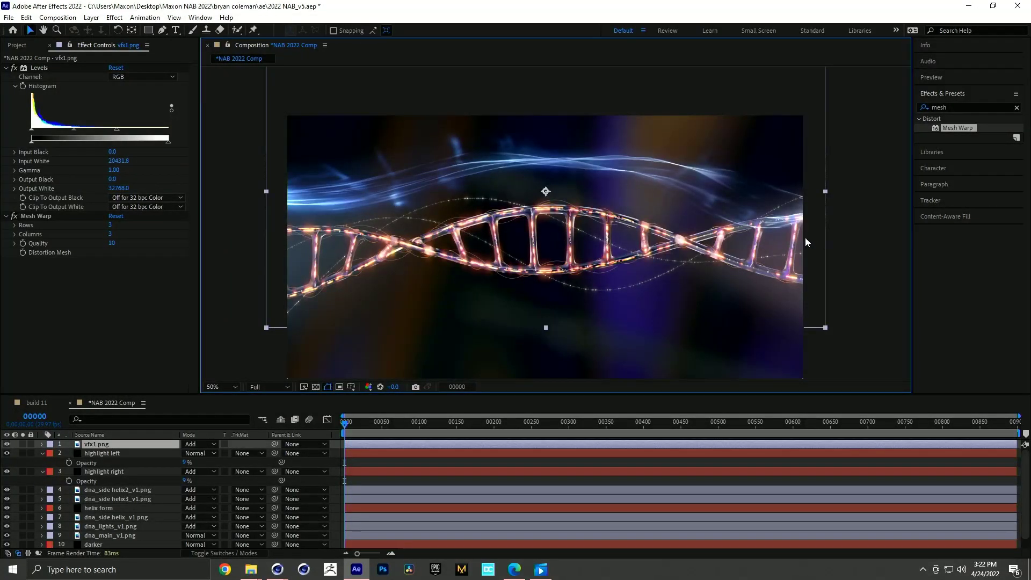
{"action": "left_click", "coordinate": [34, 214]}
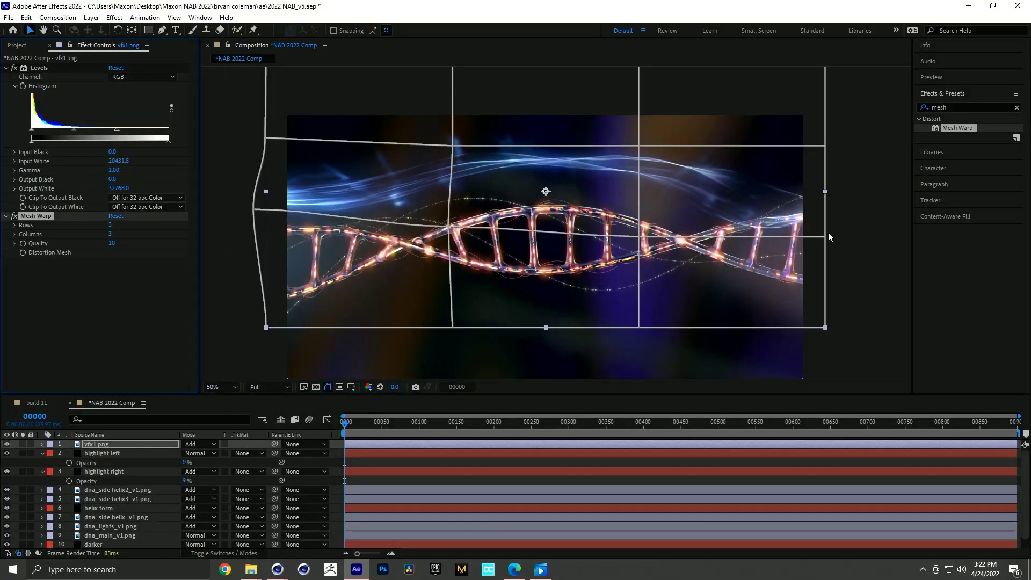
{"action": "left_click_drag", "start_coordinate": [826, 241], "coordinate": [827, 225]}
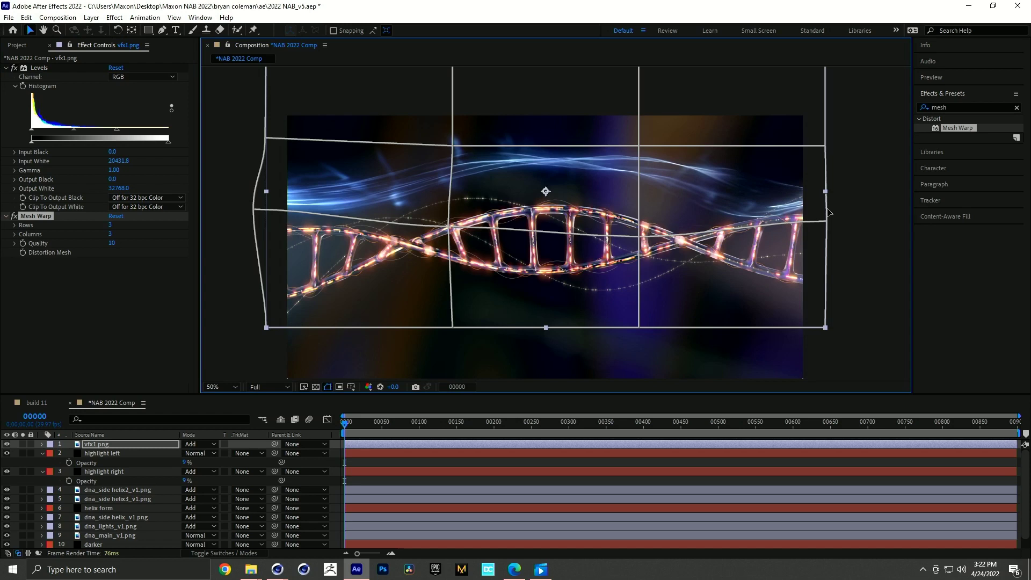
- Duplicate vfx1.png and raise the copy's lower-left and upper-right interior mesh points to vary its streaks
{"action": "left_click", "coordinate": [102, 446]}
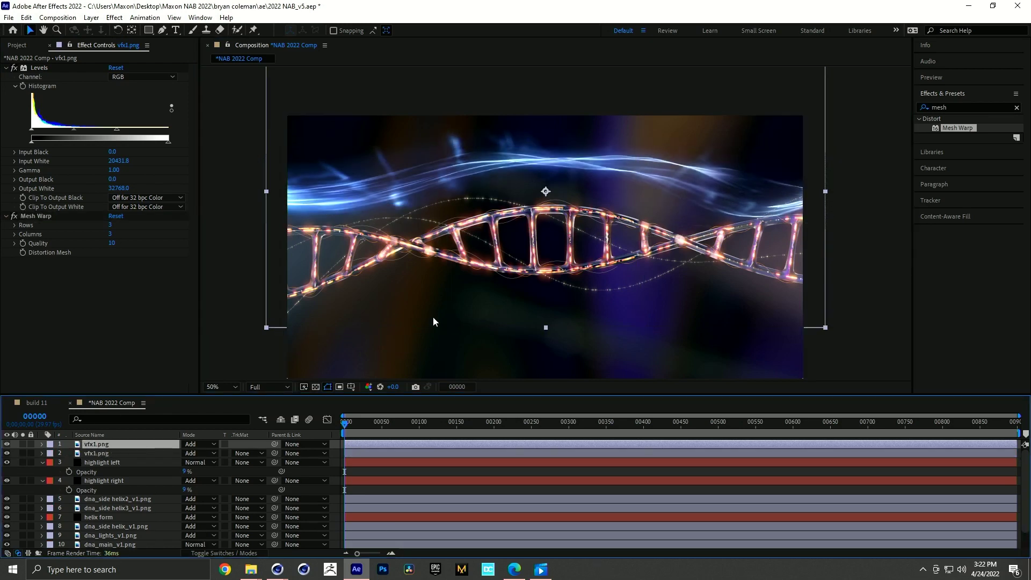
{"action": "left_click", "coordinate": [36, 216]}
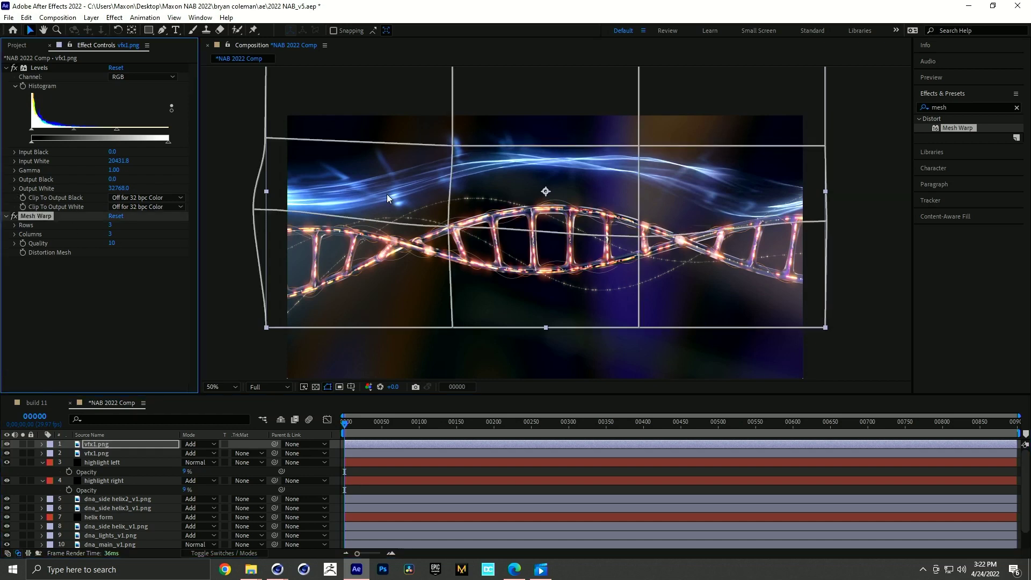
{"action": "left_click_drag", "start_coordinate": [448, 228], "coordinate": [450, 203]}
{"action": "mouse_move", "coordinate": [638, 146]}
{"action": "left_mouse_down"}
{"action": "mouse_move", "coordinate": [640, 131]}
{"action": "mouse_move", "coordinate": [625, 134]}
{"action": "left_mouse_up"}
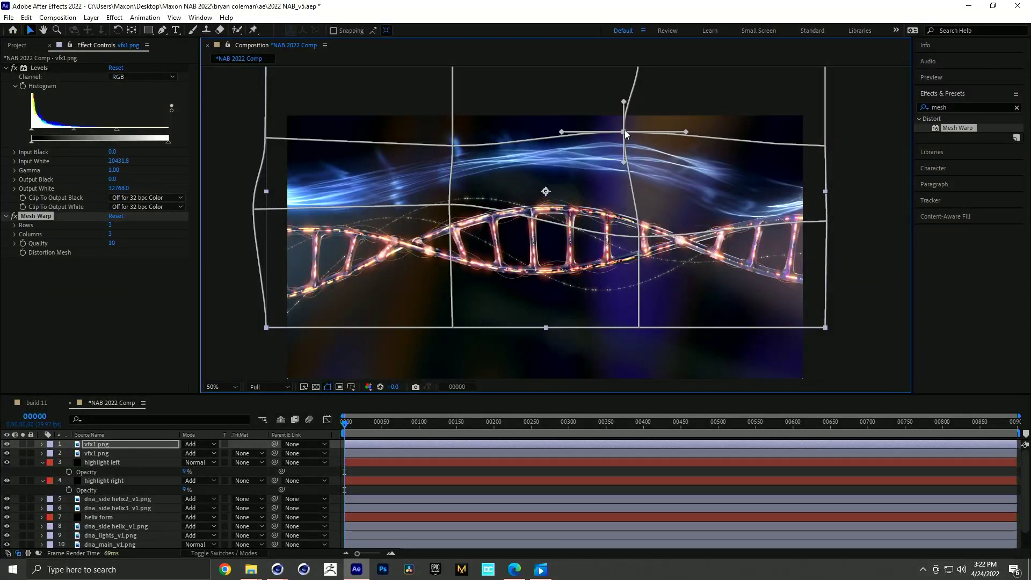
- Draw a closed curved mask on the top vfx1.png copy, enclosing the streaks from beyond the frame's left edge to the first peak
{"action": "left_click", "coordinate": [99, 445]}
{"action": "key", "text": "g"}
{"action": "left_click", "coordinate": [247, 108]}
{"action": "left_click_drag", "start_coordinate": [454, 174], "coordinate": [430, 215]}
{"action": "left_click_drag", "start_coordinate": [334, 308], "coordinate": [303, 329]}
{"action": "left_click", "coordinate": [218, 304]}
{"action": "left_click_drag", "start_coordinate": [229, 166], "coordinate": [239, 126]}
{"action": "left_click", "coordinate": [247, 108]}
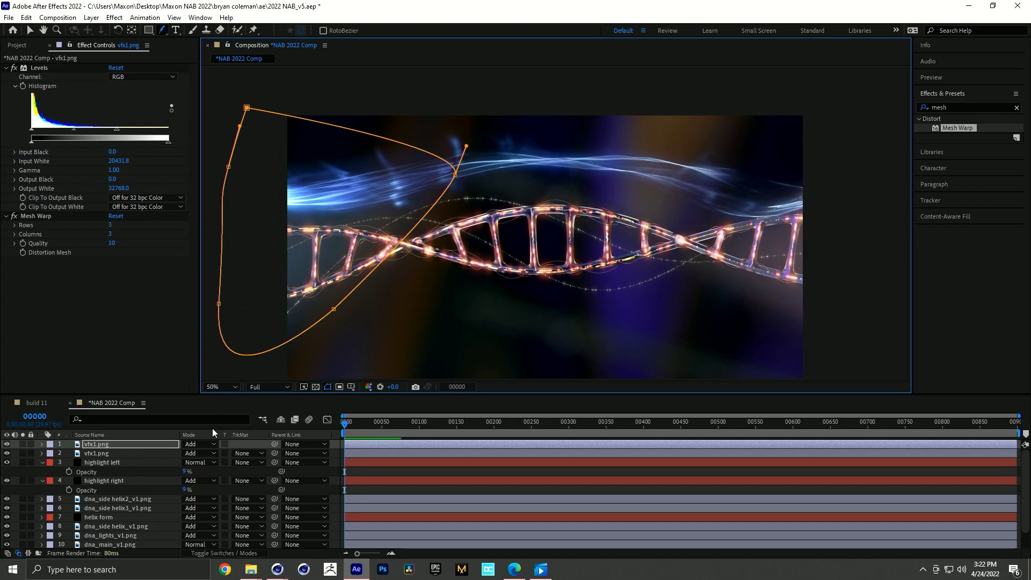
- Set the top vfx1.png mask to Subtract, feather it 213 pixels, and shift its inner point slightly left
{"action": "left_click", "coordinate": [102, 446]}
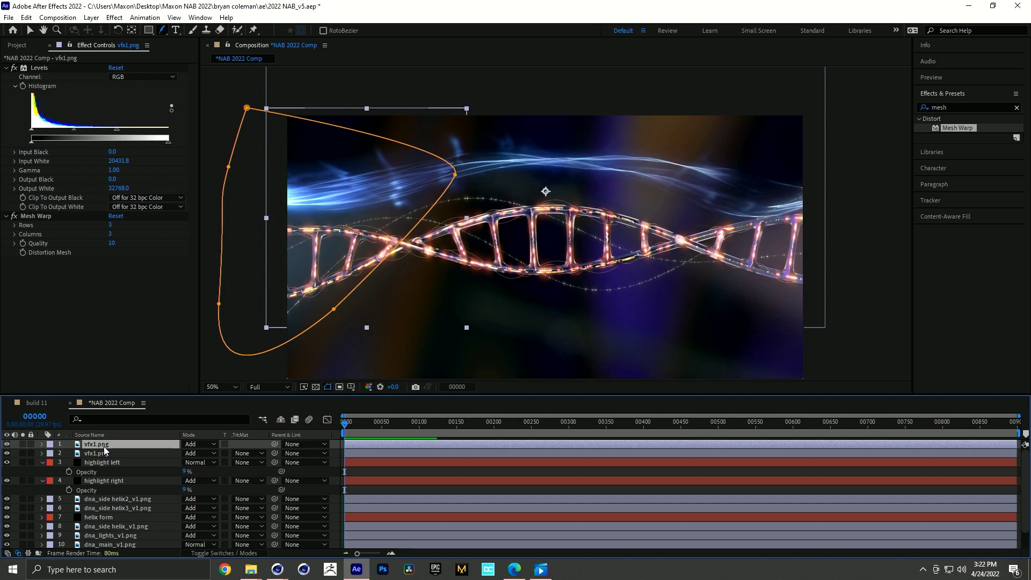
{"action": "key", "text": "m"}
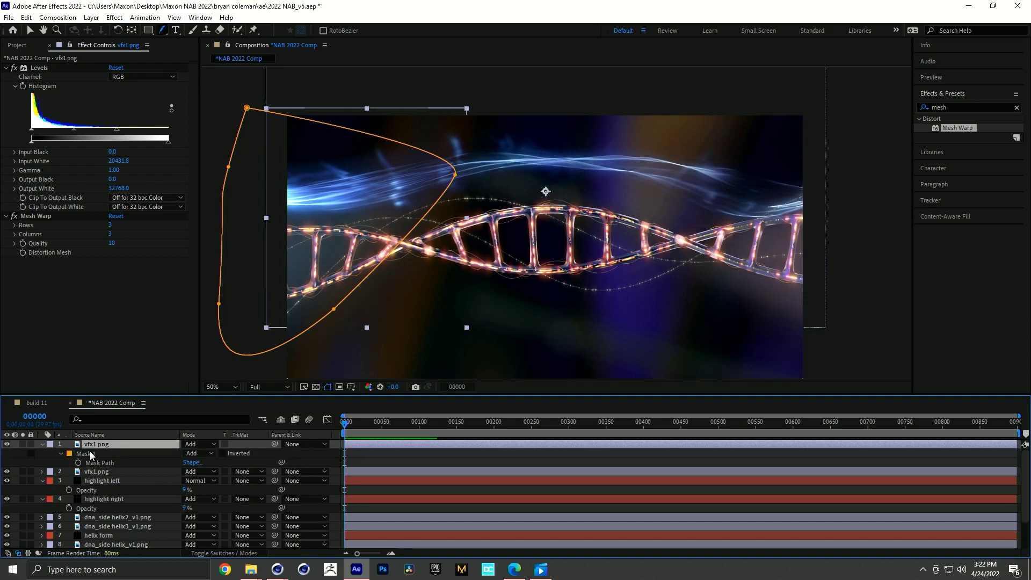
{"action": "left_click", "coordinate": [199, 453]}
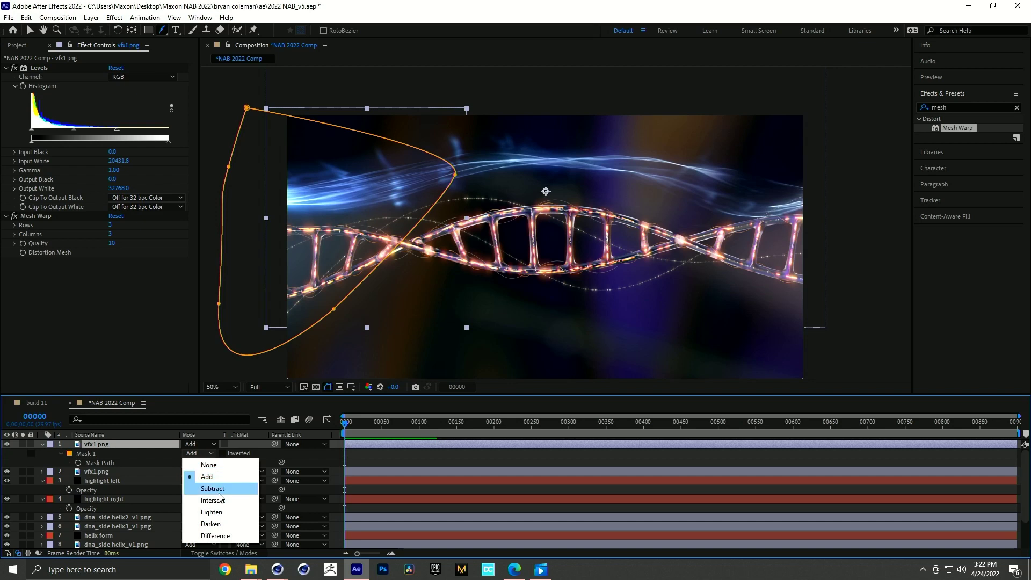
{"action": "left_click", "coordinate": [212, 490]}
{"action": "key", "text": "f"}
{"action": "left_click_drag", "start_coordinate": [243, 466], "coordinate": [314, 466]}
{"action": "key", "text": "v"}
{"action": "left_click_drag", "start_coordinate": [454, 175], "coordinate": [439, 174]}
- Solo the top vfx1.png layer to check its masked streaks, then restore the full composite and deselect the layer
{"action": "left_click", "coordinate": [23, 444]}
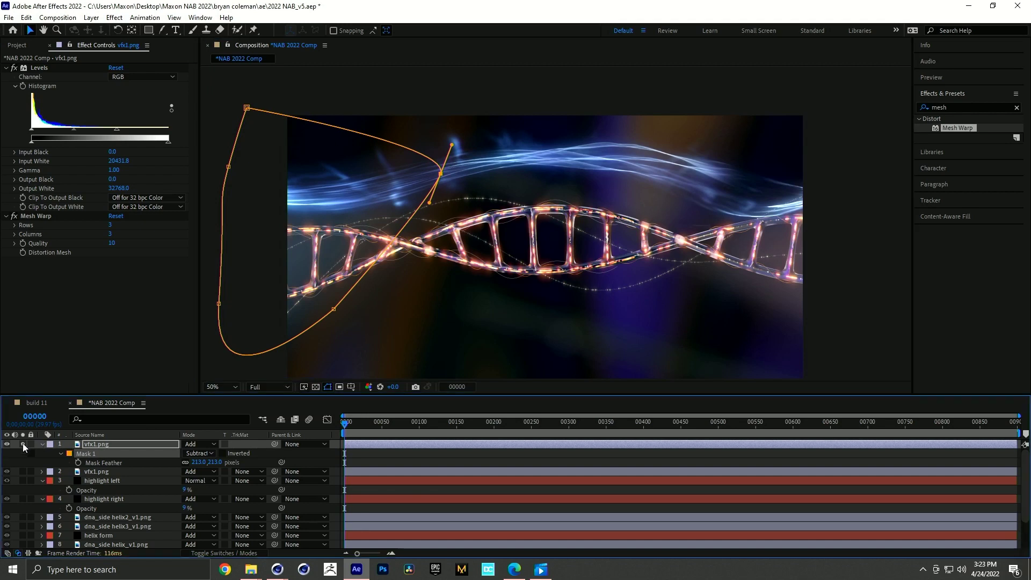
{"action": "left_click", "coordinate": [23, 445]}
{"action": "left_click", "coordinate": [23, 445]}
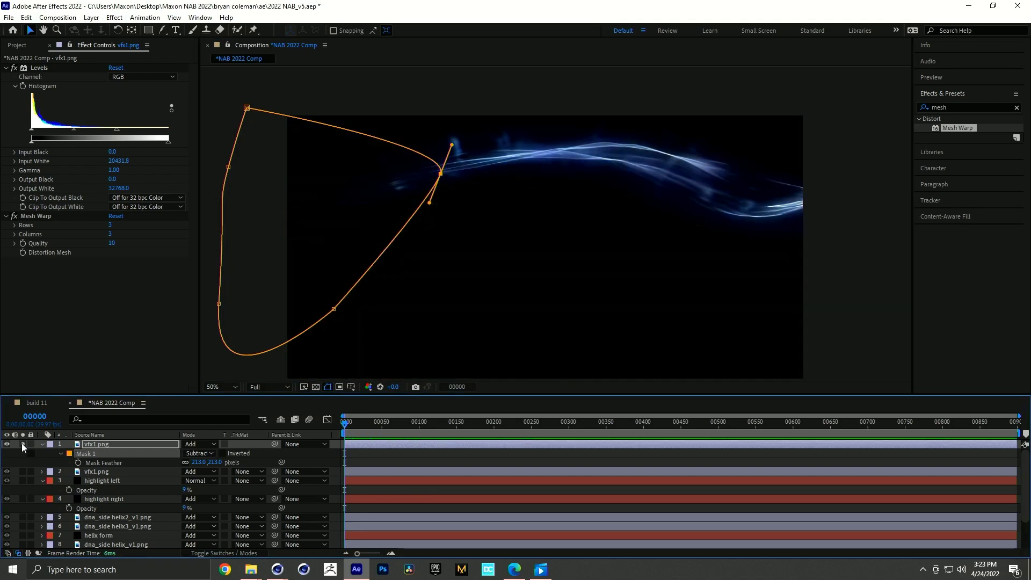
{"action": "left_click", "coordinate": [23, 446]}
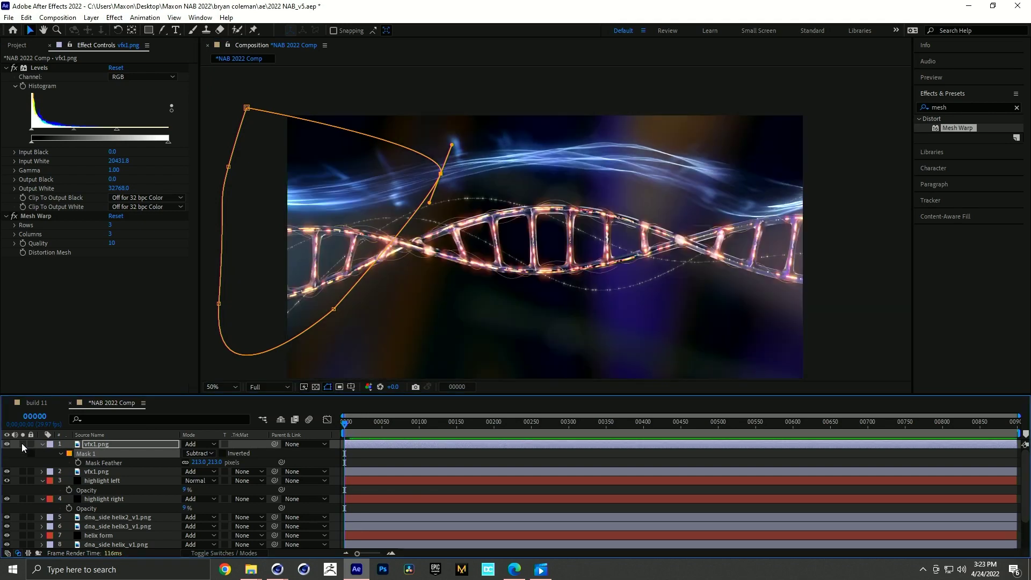
{"action": "left_click", "coordinate": [393, 459]}
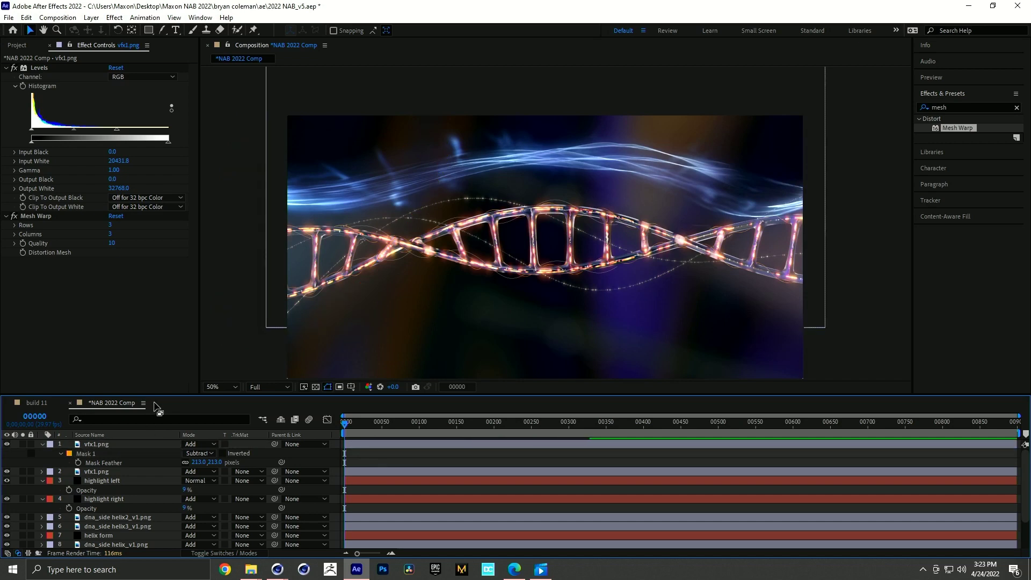
- Copy the Optical Glow effect from the helix form layer onto the lower vfx1.png layer
{"action": "left_click_drag", "start_coordinate": [158, 395], "coordinate": [159, 377]}
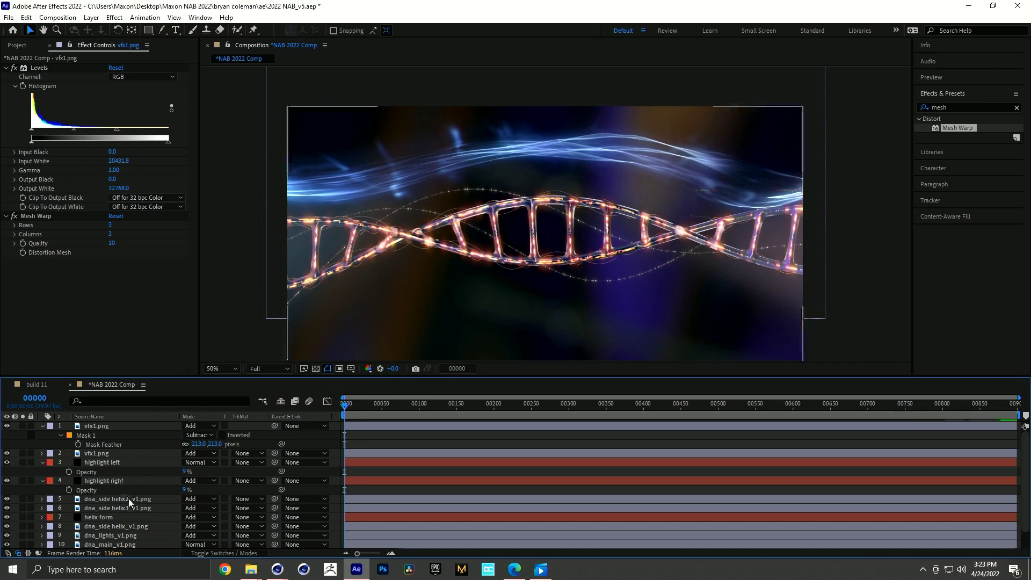
{"action": "scroll", "coordinate": [129, 502], "scroll_direction": "down", "scroll_amount": 1}
{"action": "left_click", "coordinate": [115, 499]}
{"action": "key", "text": "e"}
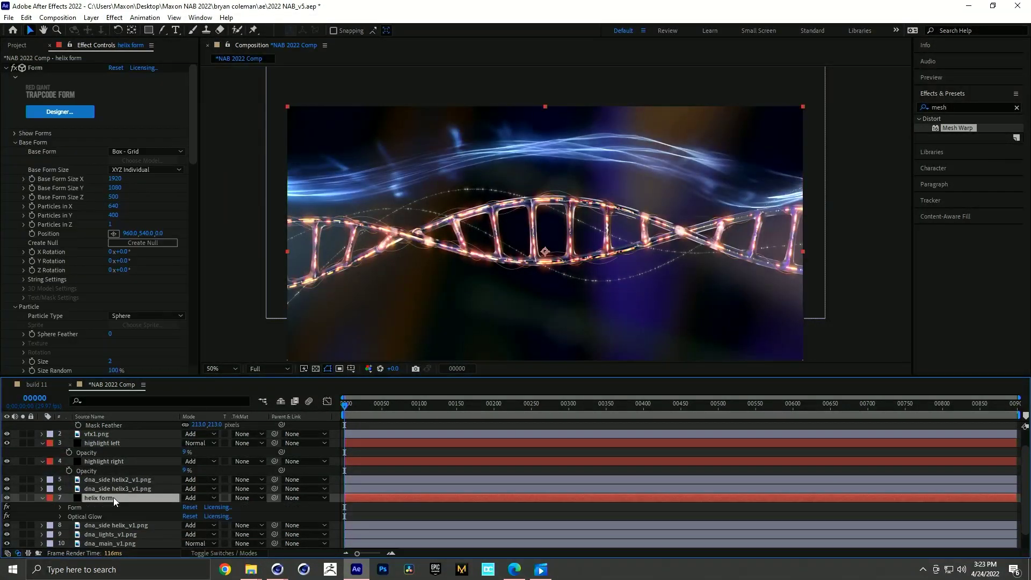
{"action": "left_click", "coordinate": [89, 516]}
{"action": "scroll", "coordinate": [111, 502], "scroll_direction": "up", "scroll_amount": 1}
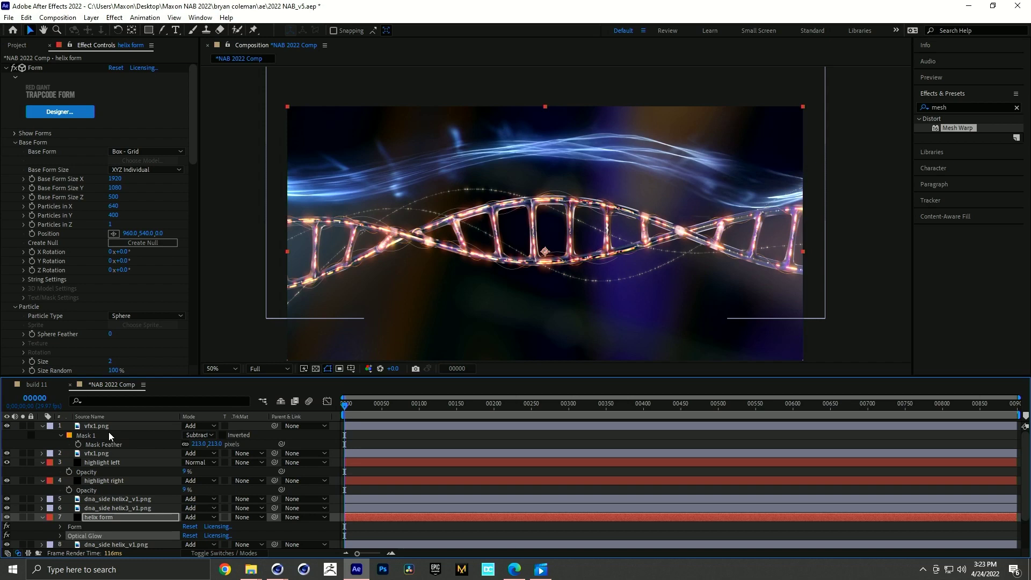
{"action": "left_click", "coordinate": [105, 428]}
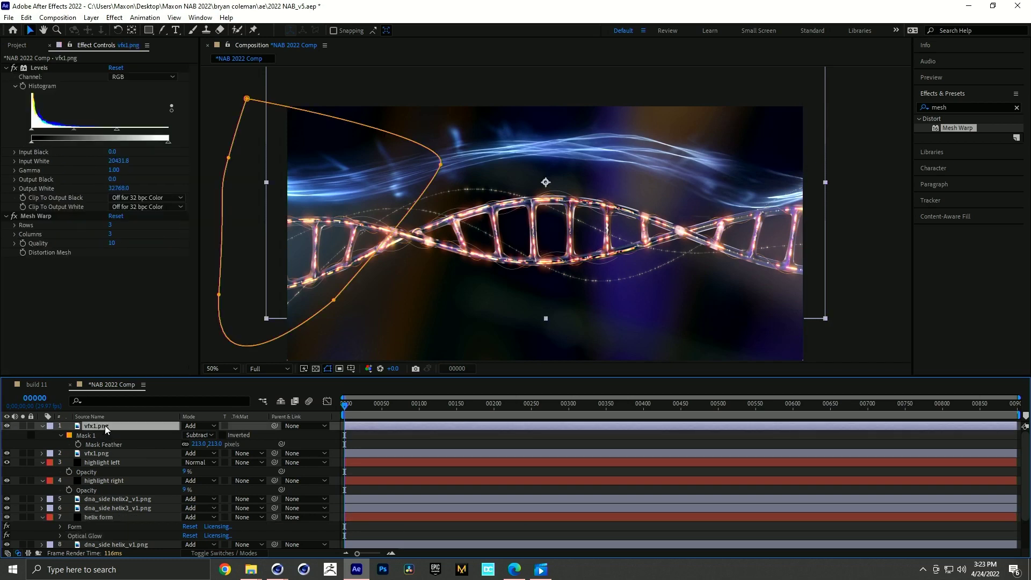
{"action": "left_click", "coordinate": [106, 453]}
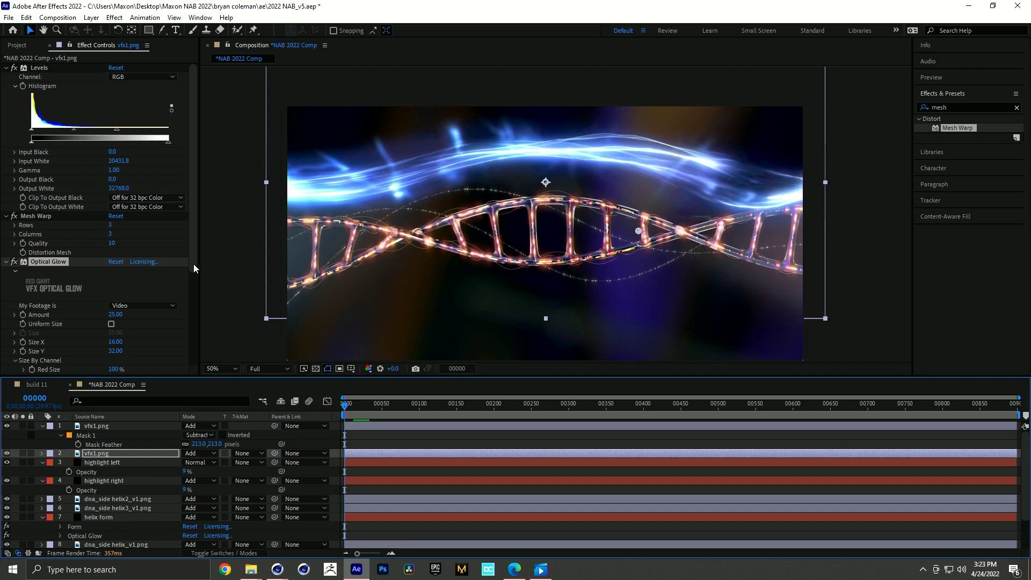
- Set the lower vfx1.png layer's Optical Glow amount to 4 and its Colorize colour to light blue 9CB6FF
{"action": "left_click_drag", "start_coordinate": [109, 316], "coordinate": [95, 320]}
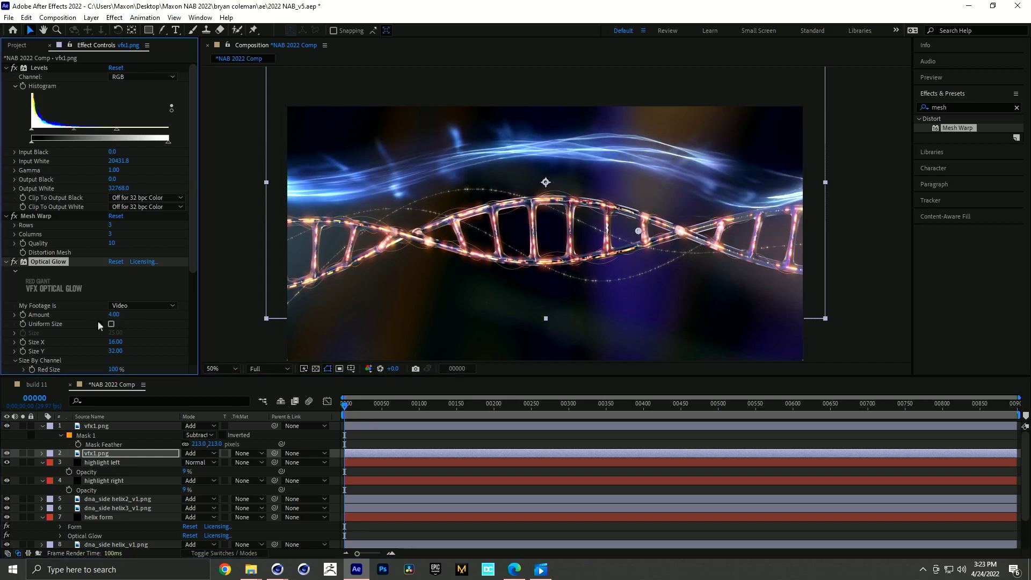
{"action": "left_click_drag", "start_coordinate": [192, 260], "coordinate": [190, 382]}
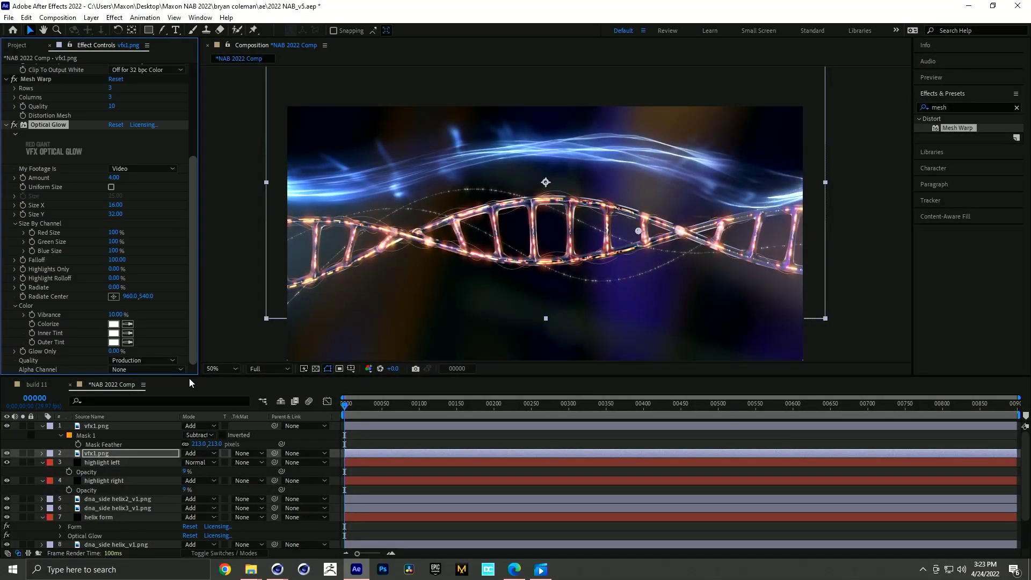
{"action": "left_click", "coordinate": [117, 324]}
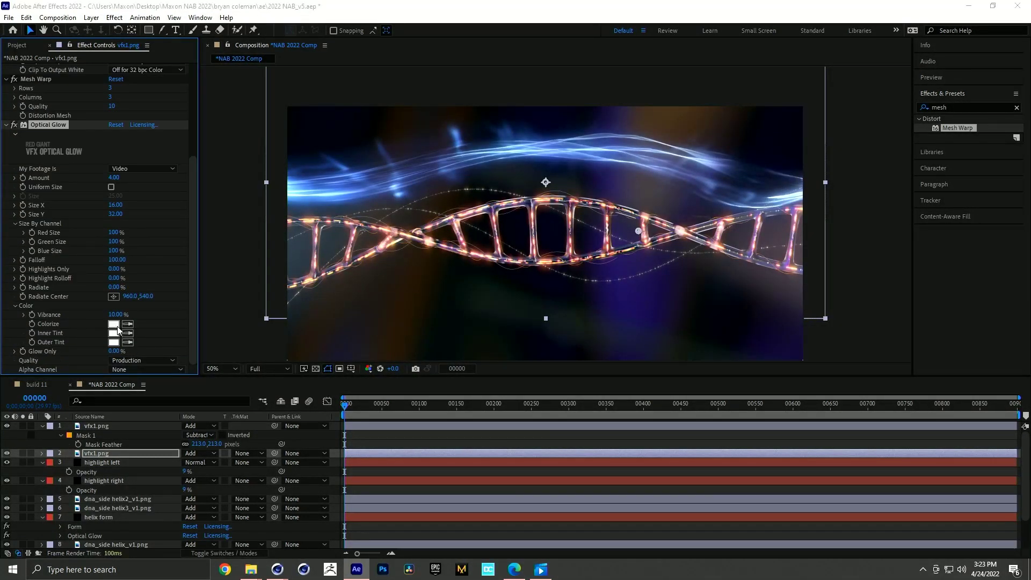
{"action": "mouse_move", "coordinate": [529, 200]}
{"action": "left_mouse_down"}
{"action": "mouse_move", "coordinate": [150, 212]}
{"action": "mouse_move", "coordinate": [106, 235]}
{"action": "mouse_move", "coordinate": [127, 231]}
{"action": "mouse_move", "coordinate": [59, 222]}
{"action": "left_mouse_up"}
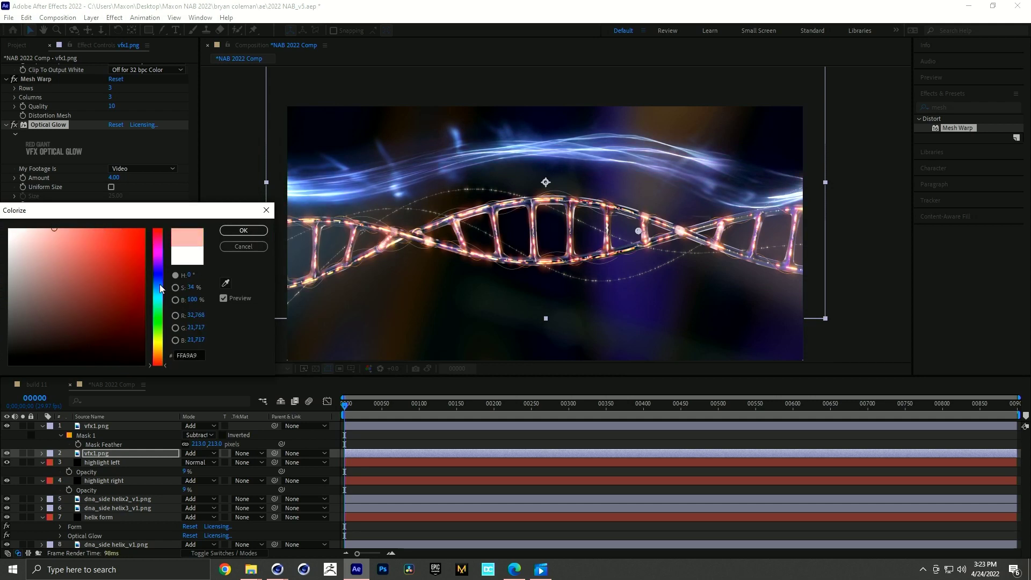
{"action": "left_click_drag", "start_coordinate": [160, 288], "coordinate": [163, 285]}
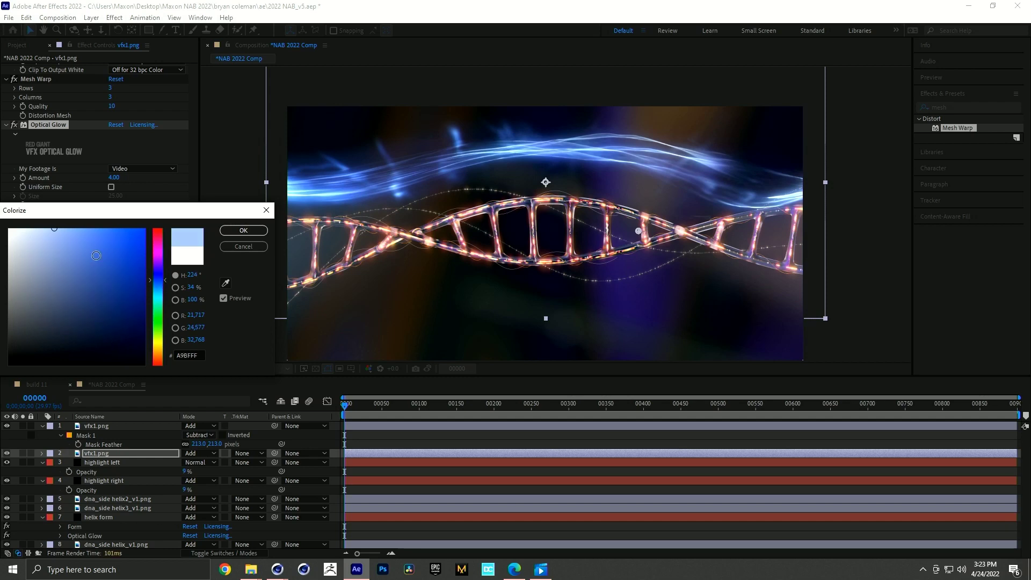
{"action": "left_click_drag", "start_coordinate": [54, 230], "coordinate": [61, 229]}
{"action": "left_click", "coordinate": [243, 231]}
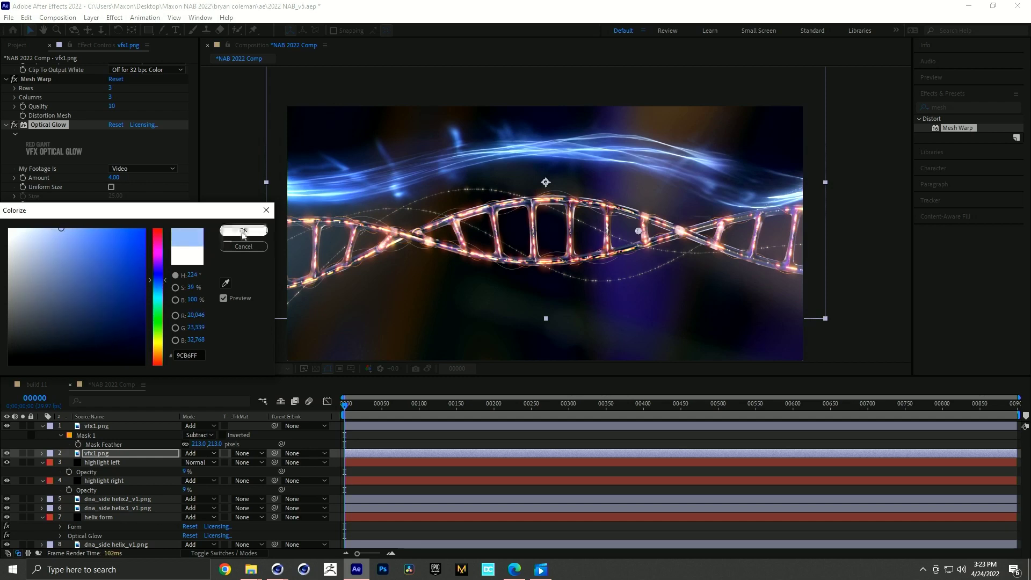
- Compare the composite with the Hero Moment reference image in the PDF and return to After Effects
{"action": "left_click", "coordinate": [11, 45]}
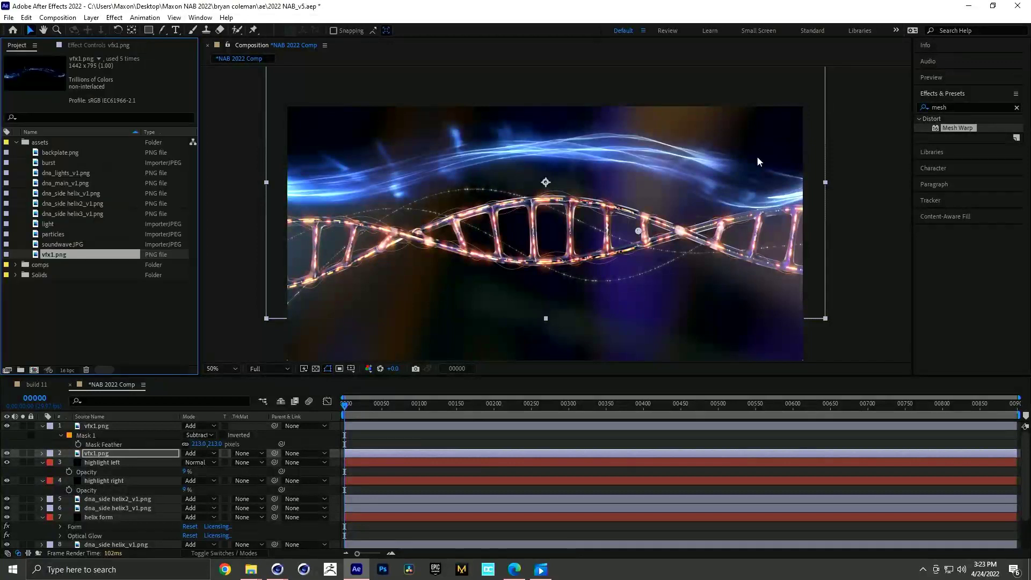
{"action": "key", "text": "alt+Tab"}
{"action": "key", "text": "alt+Tab"}
{"action": "key", "text": "alt+Tab"}
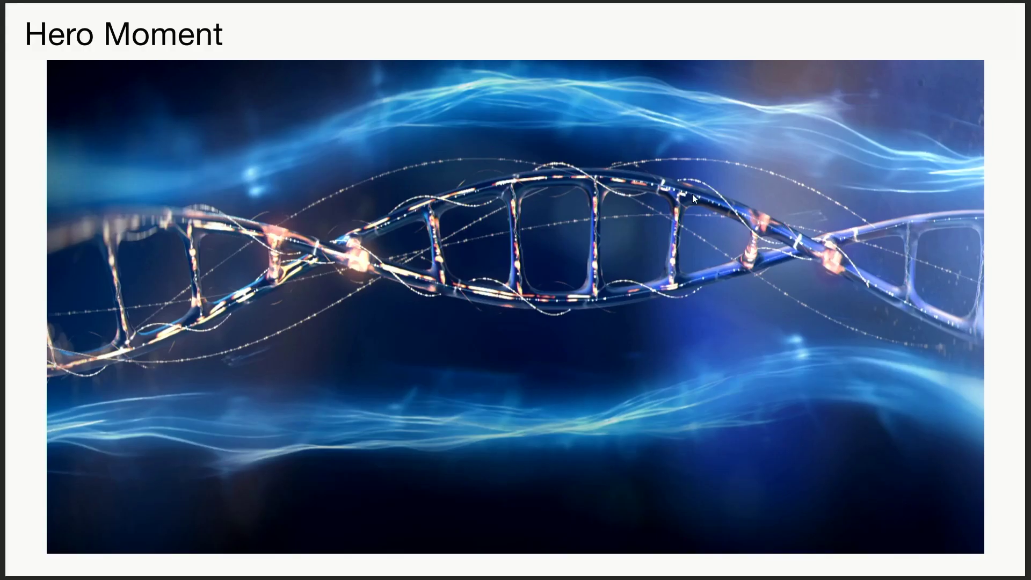
{"action": "key", "text": "alt+Tab"}
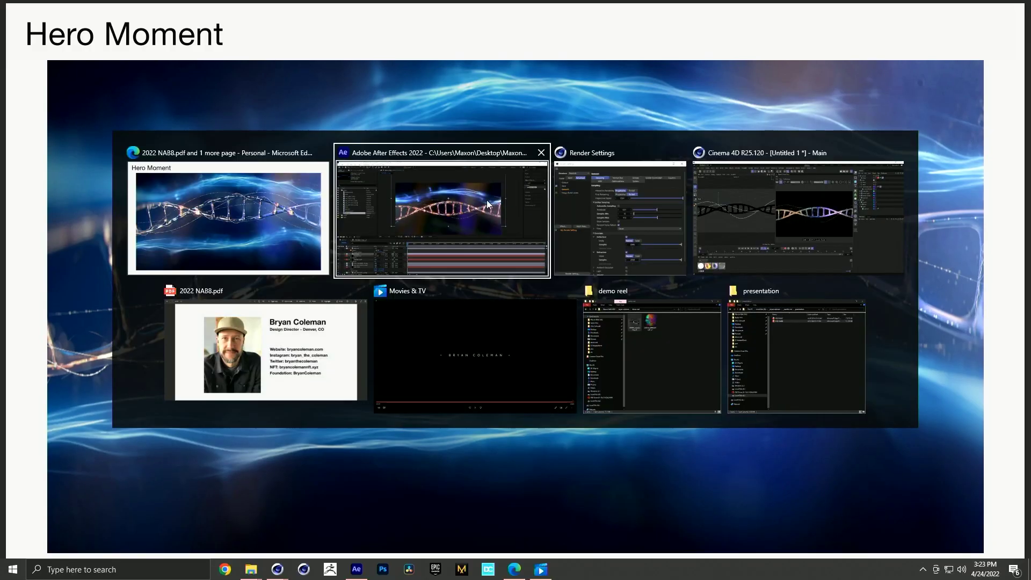
- Add the burst image to the composition, rotate it 94°, and scale it down over the blue streaks' peak
{"action": "left_click", "coordinate": [57, 163]}
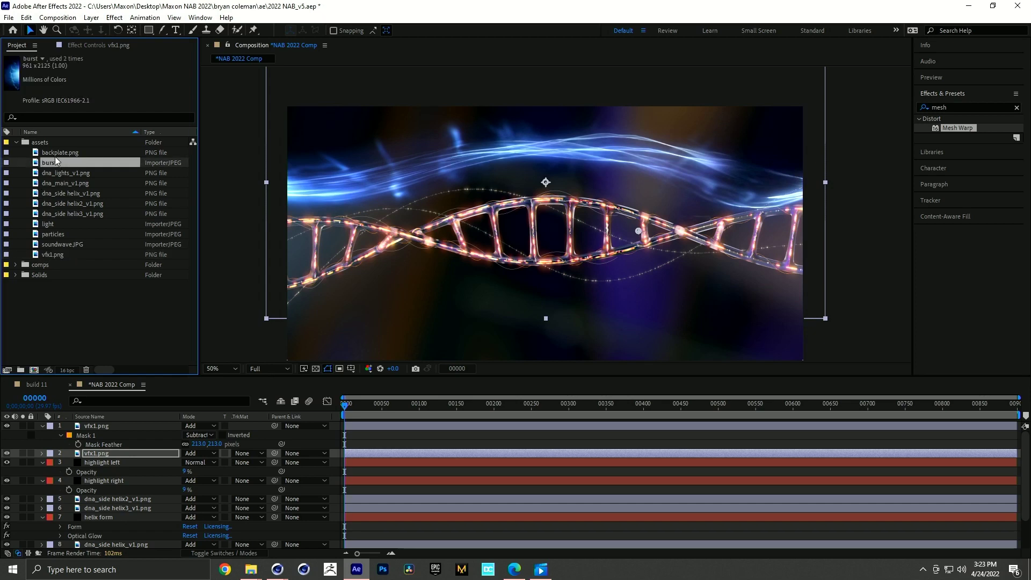
{"action": "left_click_drag", "start_coordinate": [52, 165], "coordinate": [511, 184]}
{"action": "key", "text": "r"}
{"action": "left_click_drag", "start_coordinate": [193, 436], "coordinate": [256, 434]}
{"action": "left_click_drag", "start_coordinate": [785, 338], "coordinate": [559, 162]}
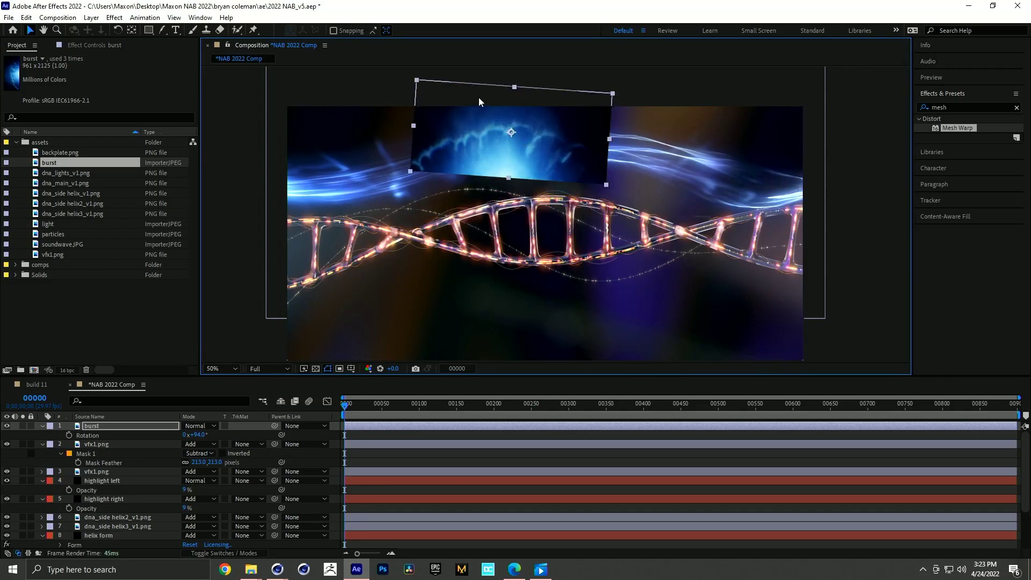
- Draw a closed curved mask on the burst layer around its upper glowing arc, and adjust its lower points to follow the streaks
{"action": "key", "text": "g"}
{"action": "mouse_move", "coordinate": [479, 96]}
{"action": "left_mouse_down"}
{"action": "mouse_move", "coordinate": [460, 110]}
{"action": "mouse_move", "coordinate": [464, 152]}
{"action": "mouse_move", "coordinate": [511, 147]}
{"action": "mouse_move", "coordinate": [577, 164]}
{"action": "mouse_move", "coordinate": [565, 108]}
{"action": "left_mouse_up"}
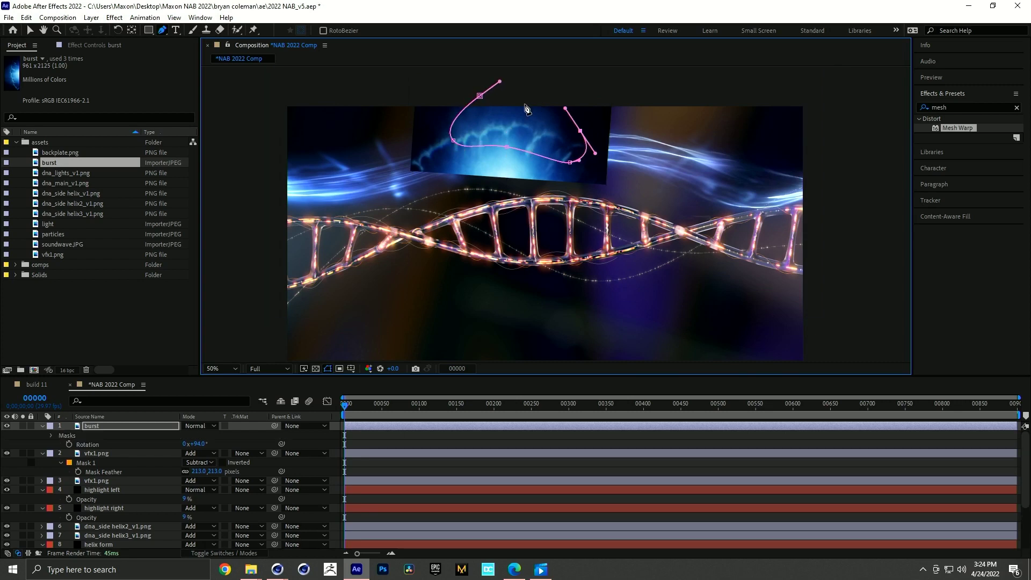
{"action": "left_click", "coordinate": [481, 97]}
{"action": "key", "text": "v"}
{"action": "left_click_drag", "start_coordinate": [453, 140], "coordinate": [438, 150]}
{"action": "left_click_drag", "start_coordinate": [507, 146], "coordinate": [508, 147]}
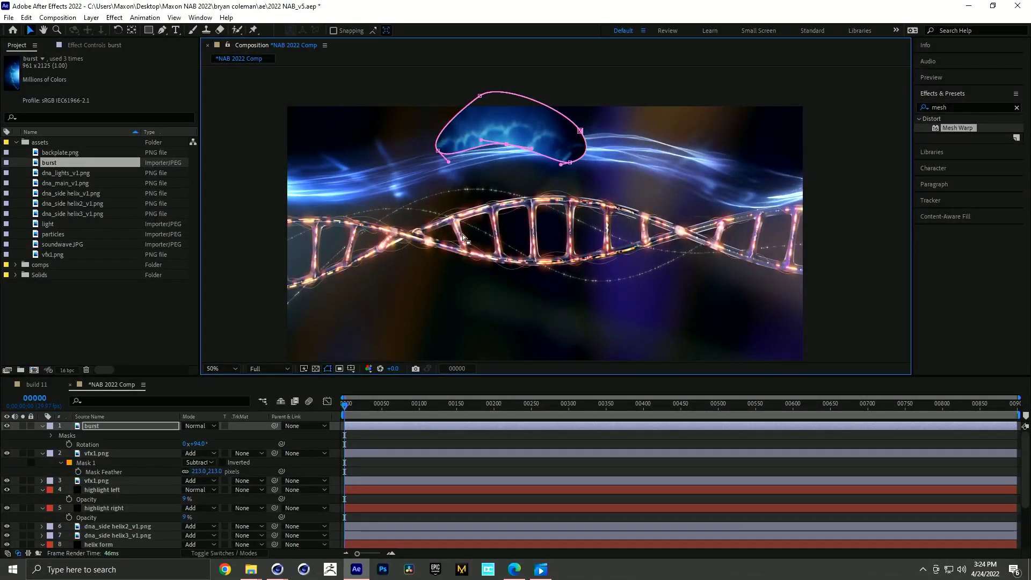
- Feather the burst layer's mask 100 pixels and set the layer's blending mode to Add
{"action": "key", "text": "f"}
{"action": "left_click_drag", "start_coordinate": [192, 445], "coordinate": [244, 436]}
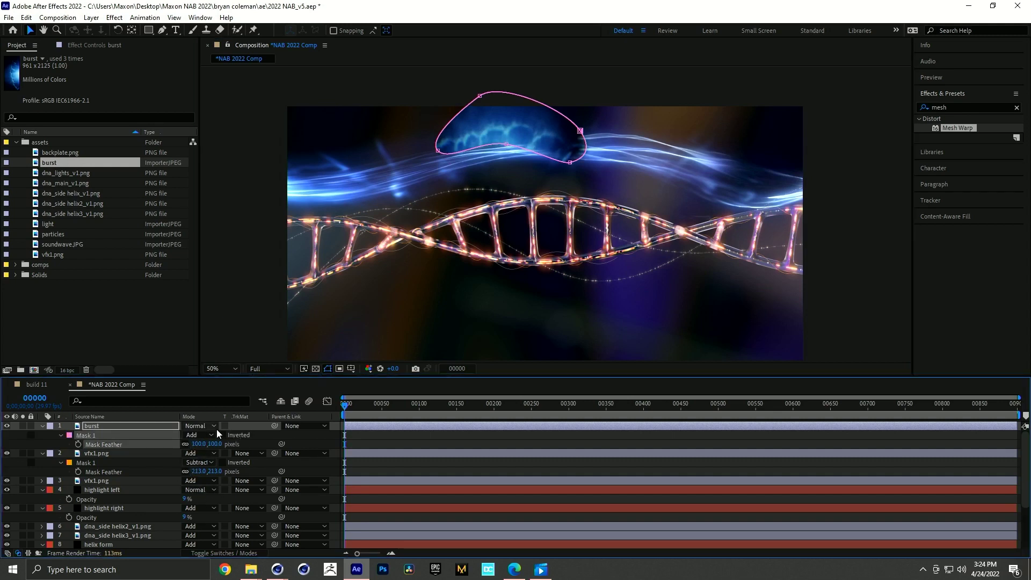
{"action": "left_click", "coordinate": [199, 426]}
{"action": "left_click", "coordinate": [232, 201]}
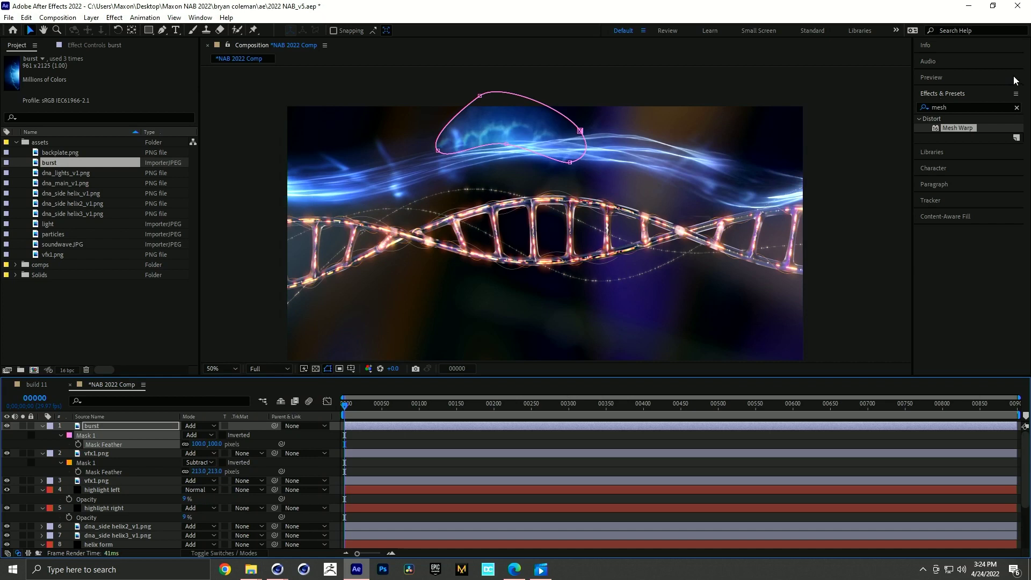
- Apply Levels to the burst layer and raise Input Black to 5782.6
{"action": "left_click_drag", "start_coordinate": [957, 128], "coordinate": [750, 113]}
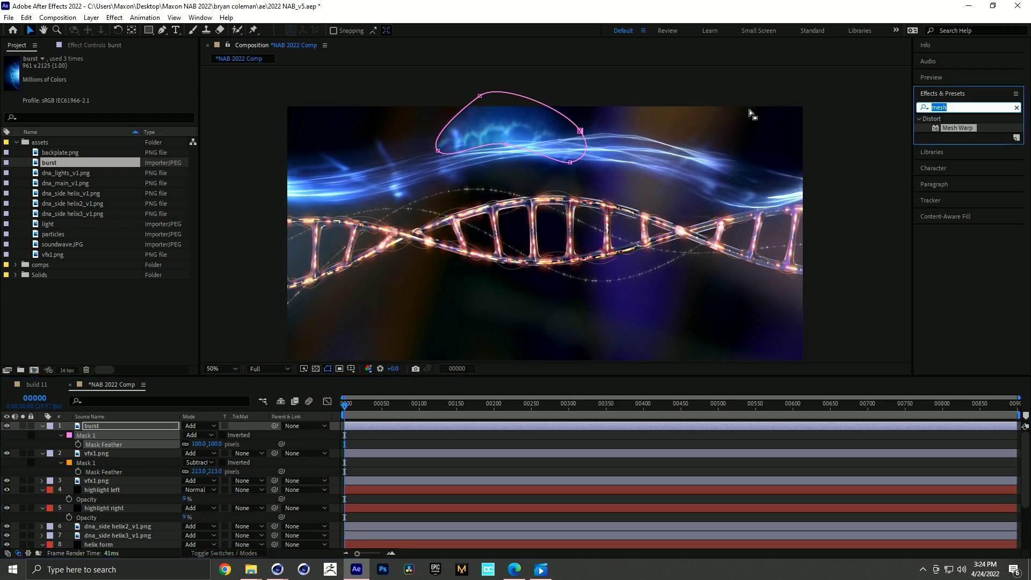
{"action": "type", "text": "level"}
{"action": "left_click_drag", "start_coordinate": [964, 173], "coordinate": [511, 136]}
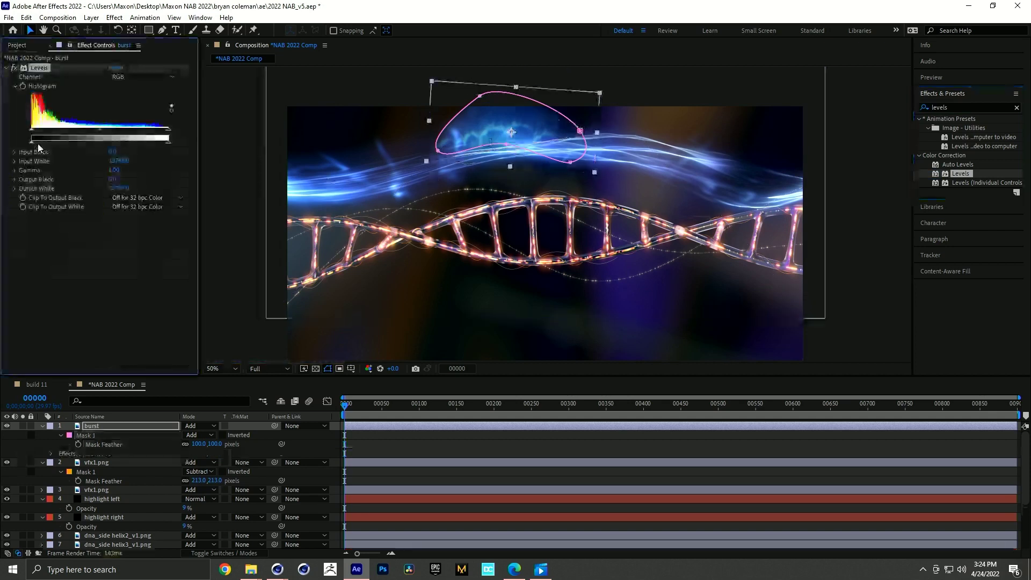
{"action": "left_click_drag", "start_coordinate": [32, 129], "coordinate": [56, 129]}
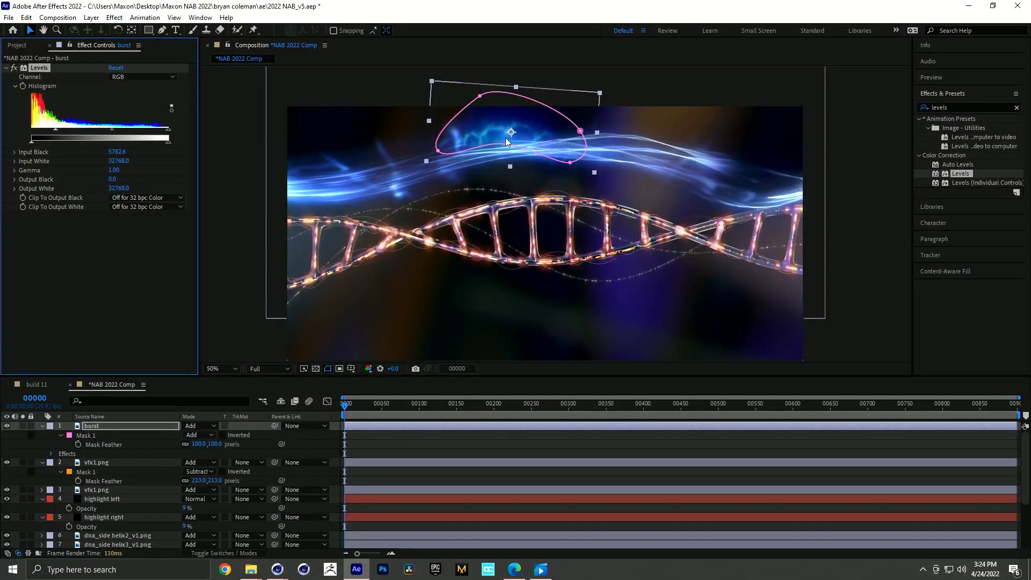
- Move the burst layer onto the crest of the blue streaks, resize it slightly to fit, and deselect it
{"action": "left_click_drag", "start_coordinate": [506, 141], "coordinate": [526, 151]}
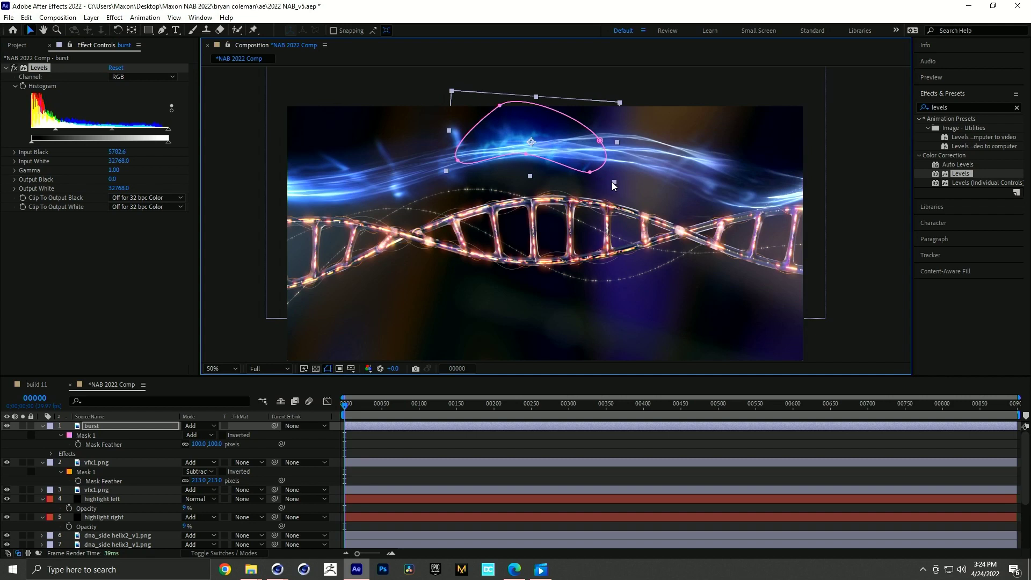
{"action": "left_click_drag", "start_coordinate": [614, 182], "coordinate": [625, 152]}
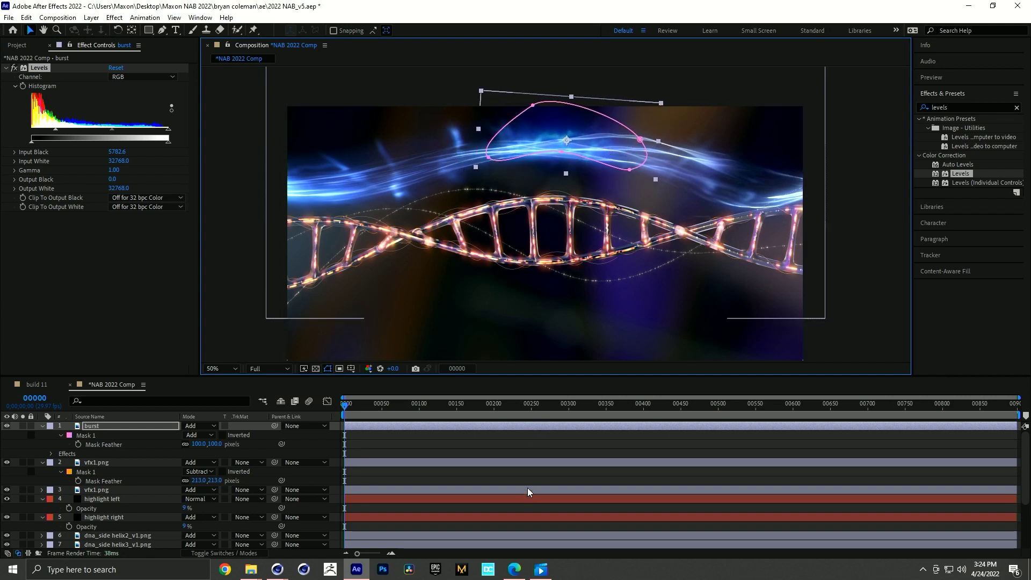
{"action": "left_click", "coordinate": [518, 443]}
- Add the particles image to the composition over the peak of the blue streaks
{"action": "left_click", "coordinate": [17, 46]}
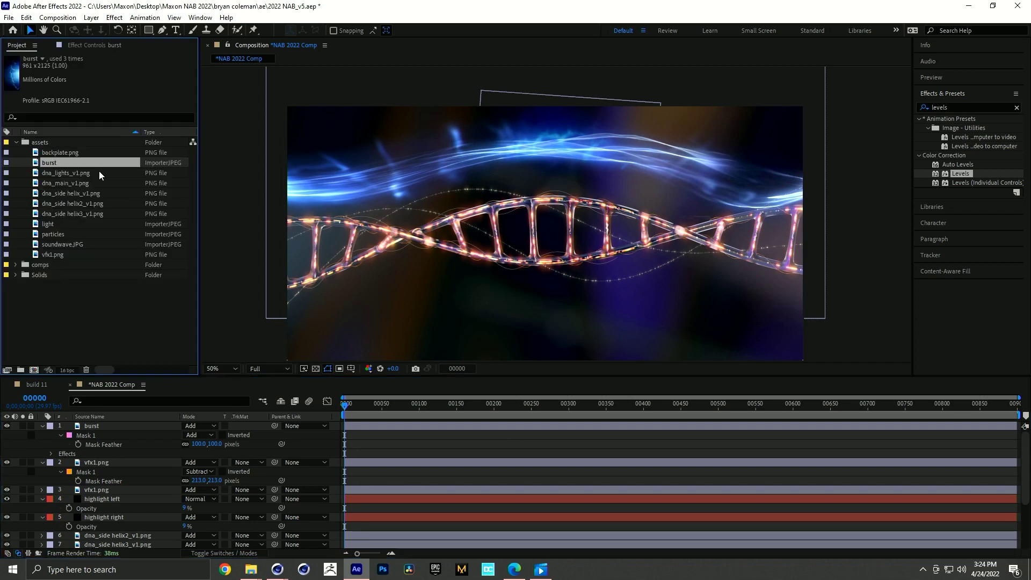
{"action": "left_click", "coordinate": [53, 234]}
{"action": "left_click_drag", "start_coordinate": [59, 236], "coordinate": [607, 136]}
- Draw a closed oval mask on the particles layer around its diagonal particle trail
{"action": "key", "text": "g"}
{"action": "left_click_drag", "start_coordinate": [518, 125], "coordinate": [514, 141]}
{"action": "left_click", "coordinate": [539, 164]}
{"action": "left_click_drag", "start_coordinate": [580, 176], "coordinate": [604, 179]}
{"action": "left_click", "coordinate": [620, 163]}
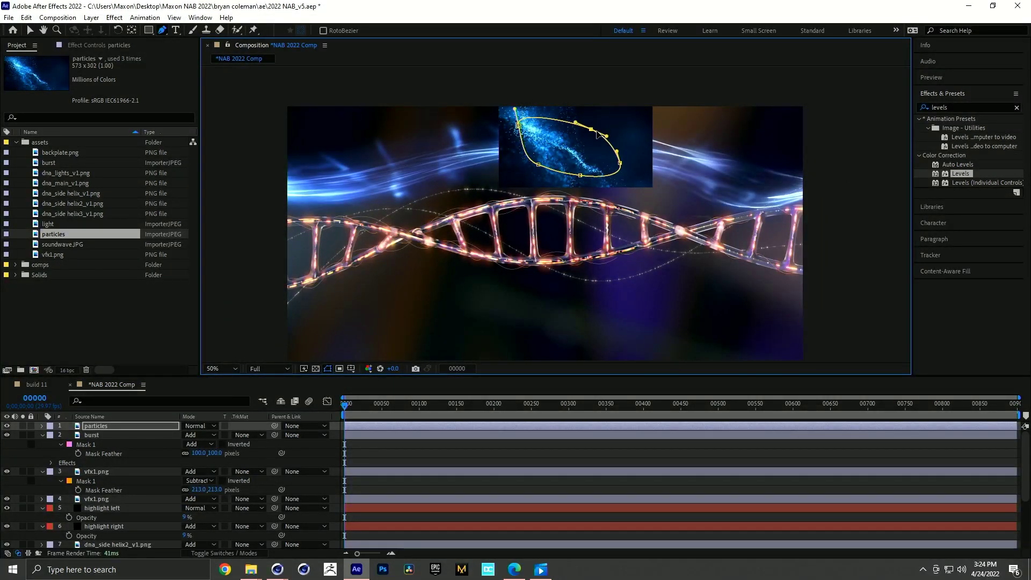
{"action": "left_click", "coordinate": [518, 125]}
- Apply Levels to the particles layer with Input Black at 8095.6, and set its blending mode to Add
{"action": "double_click", "coordinate": [960, 174]}
{"action": "key", "text": "v"}
{"action": "left_click_drag", "start_coordinate": [43, 136], "coordinate": [65, 136]}
{"action": "left_click", "coordinate": [200, 426]}
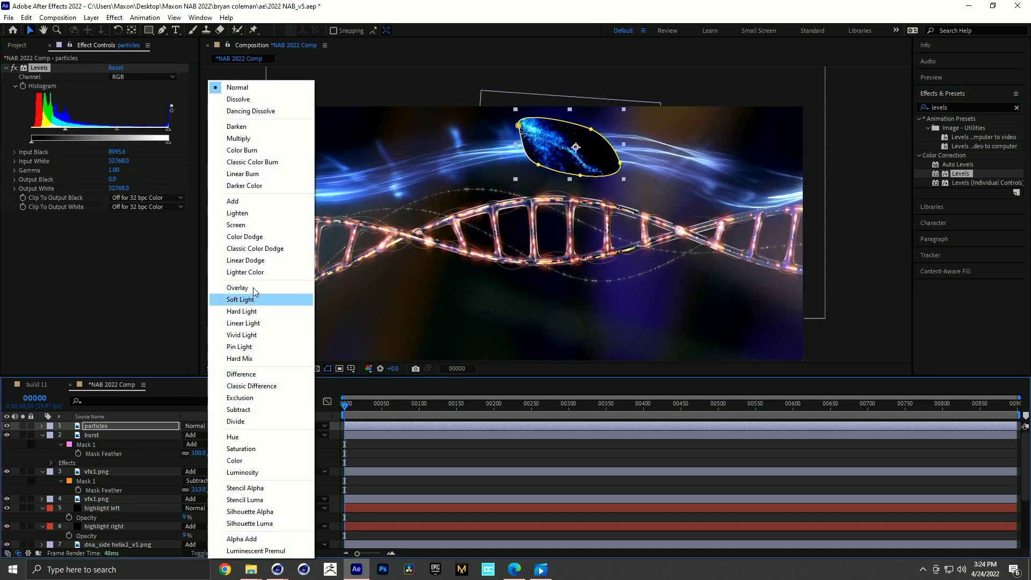
{"action": "left_click", "coordinate": [232, 200]}
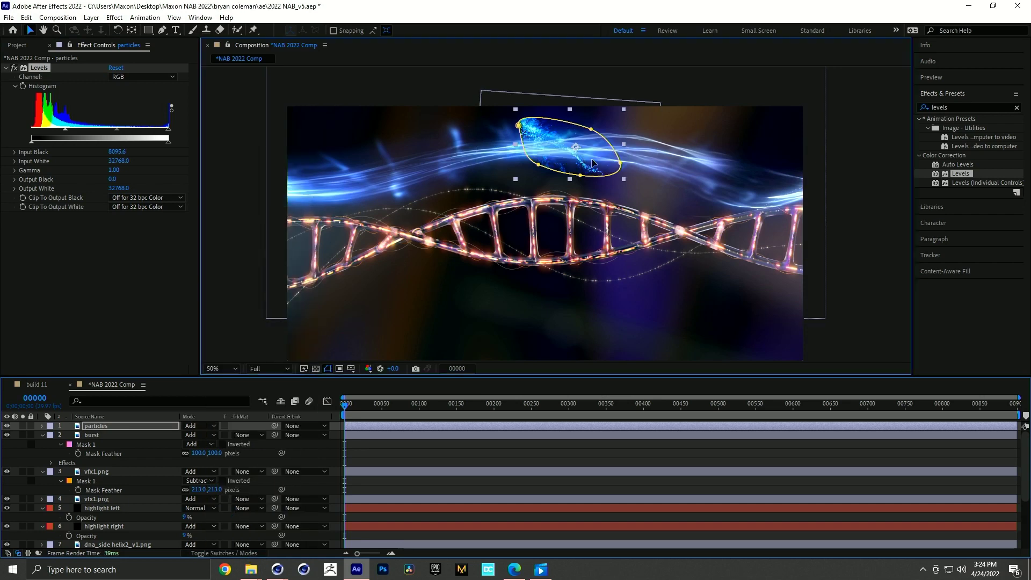
- Rotate the particles layer to -21° and position it along the streaks just right of their peak
{"action": "key", "text": "r"}
{"action": "left_click_drag", "start_coordinate": [189, 436], "coordinate": [189, 436]}
{"action": "left_click_drag", "start_coordinate": [430, 165], "coordinate": [482, 166]}
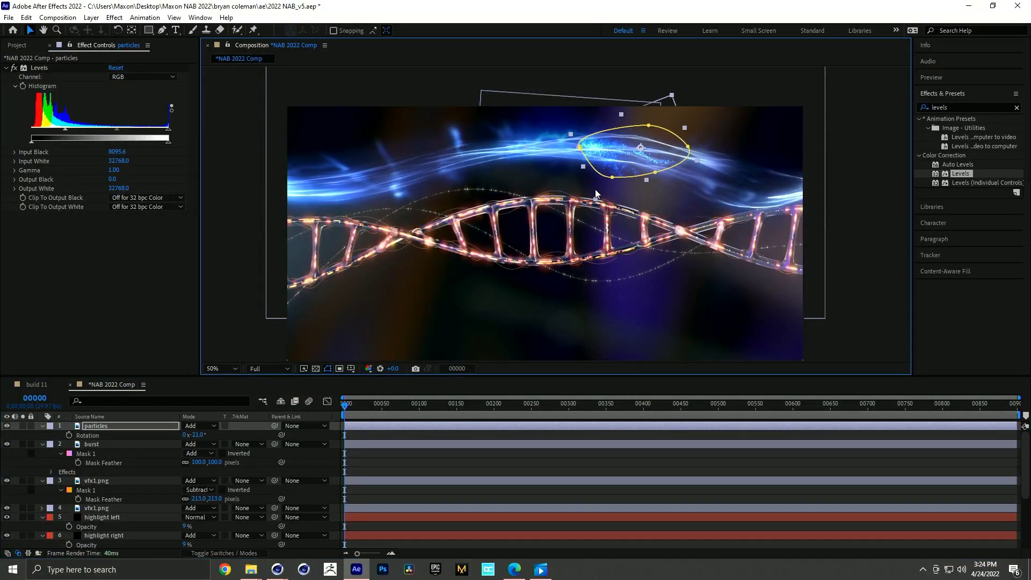
- Set the particles layer's opacity to 60% and check the look against the Hero Moment reference image
{"action": "key", "text": "t"}
{"action": "left_click_drag", "start_coordinate": [175, 438], "coordinate": [171, 439]}
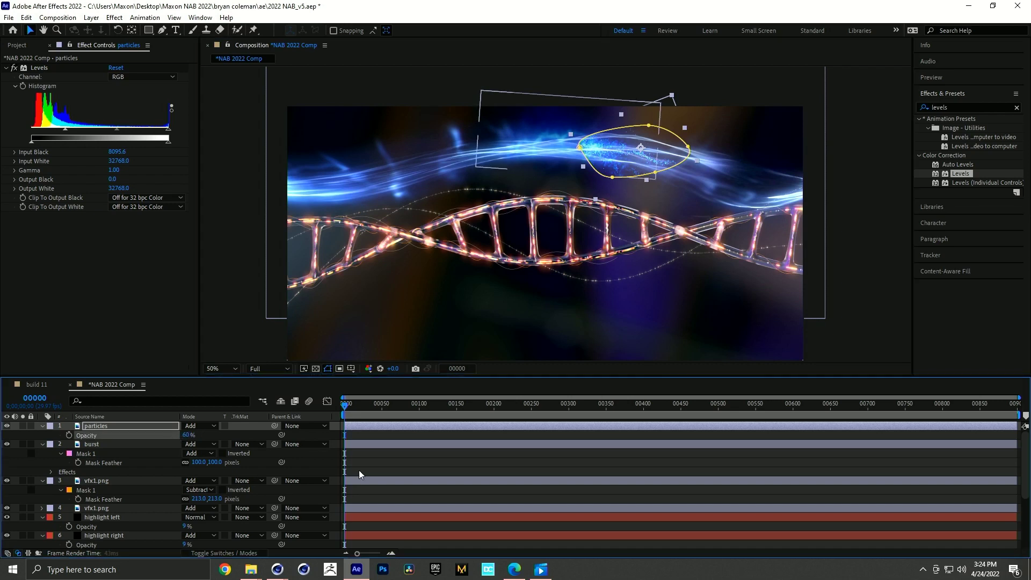
{"action": "left_click", "coordinate": [391, 470]}
{"action": "key", "text": "alt+Tab"}
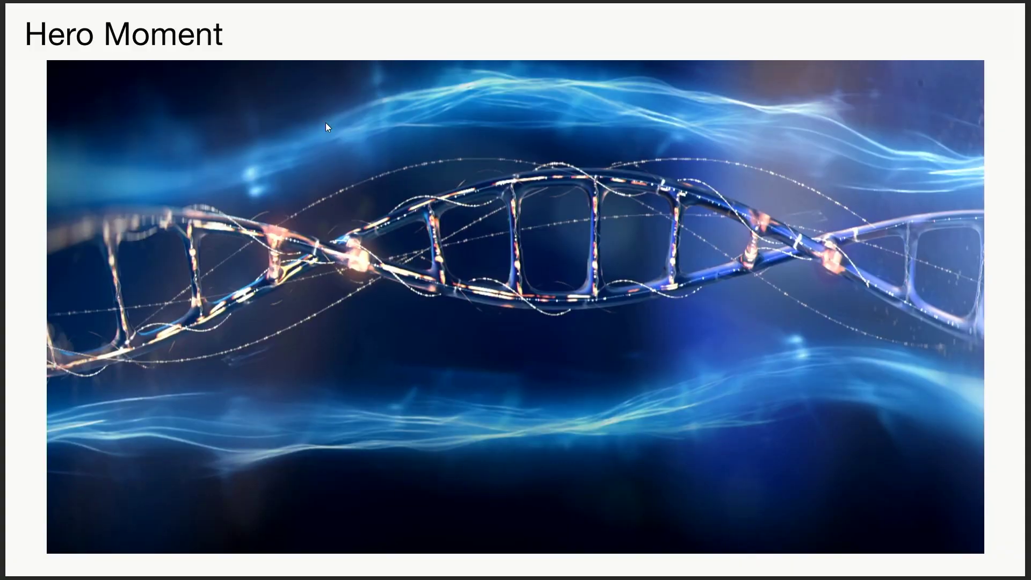
{"action": "key", "text": "alt+Tab"}
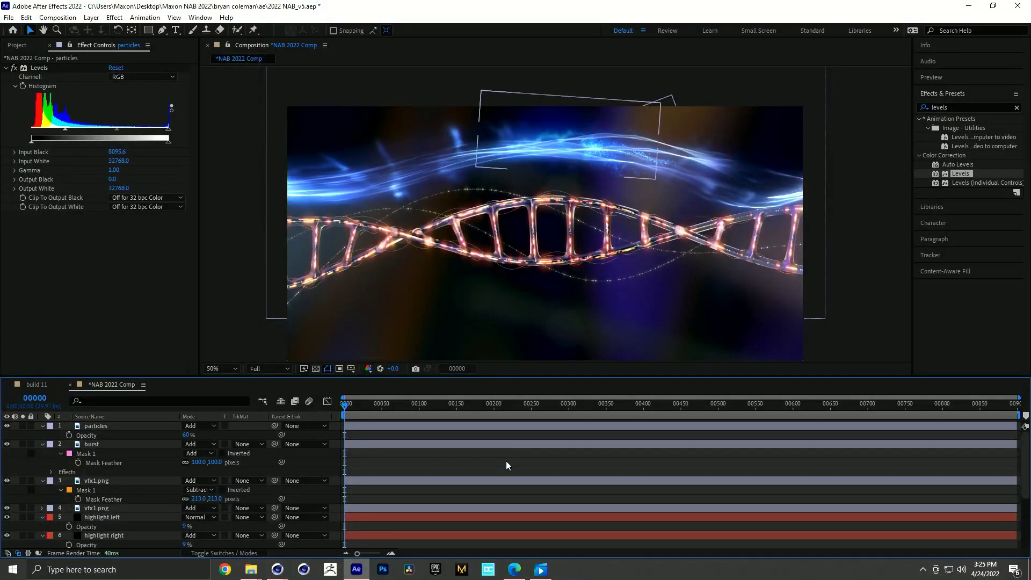
- Give the particles, burst and both vfx1.png layers a pale teal label colour and collapse their properties
{"action": "left_click", "coordinate": [95, 426]}
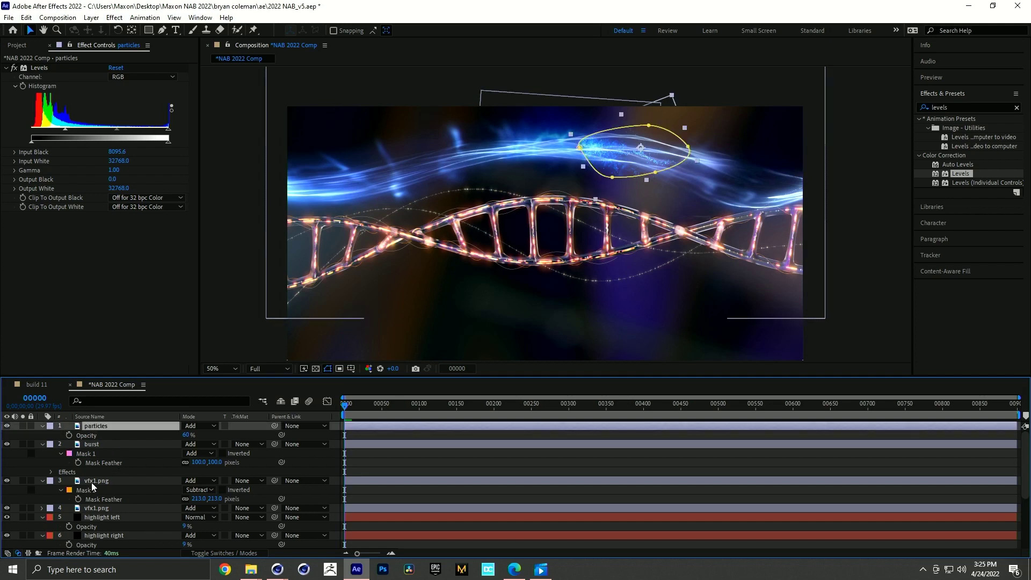
{"action": "left_click", "coordinate": [108, 481], "text": "shift"}
{"action": "left_click", "coordinate": [60, 509], "text": "shift"}
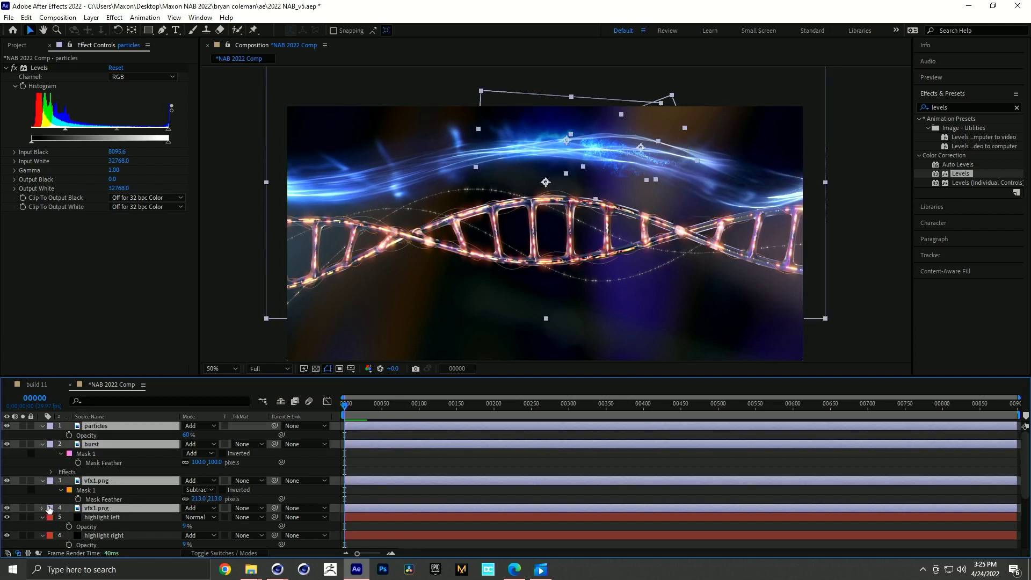
{"action": "left_click", "coordinate": [48, 508]}
{"action": "left_click", "coordinate": [91, 354]}
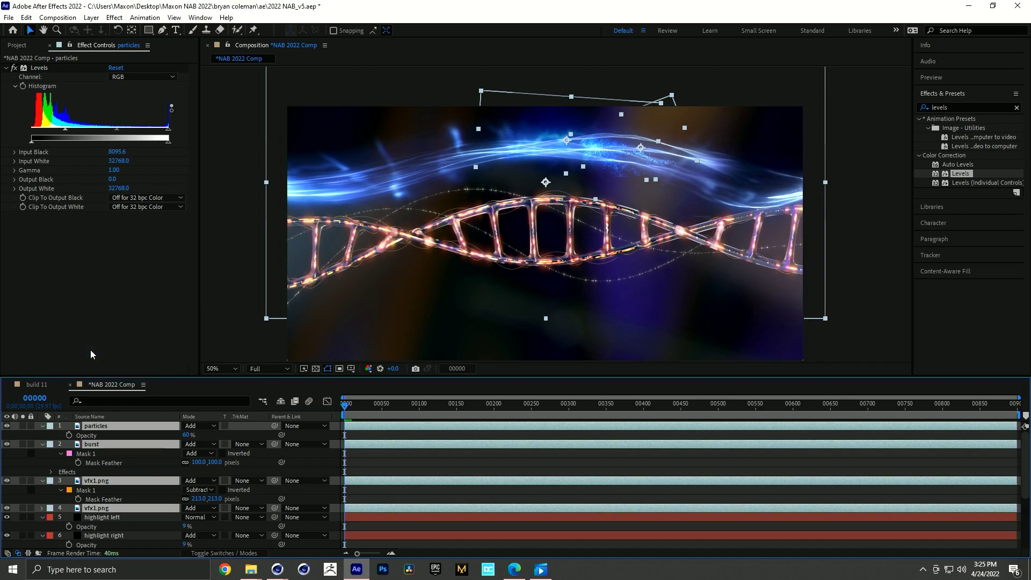
{"action": "key", "text": "ctrl+grave"}
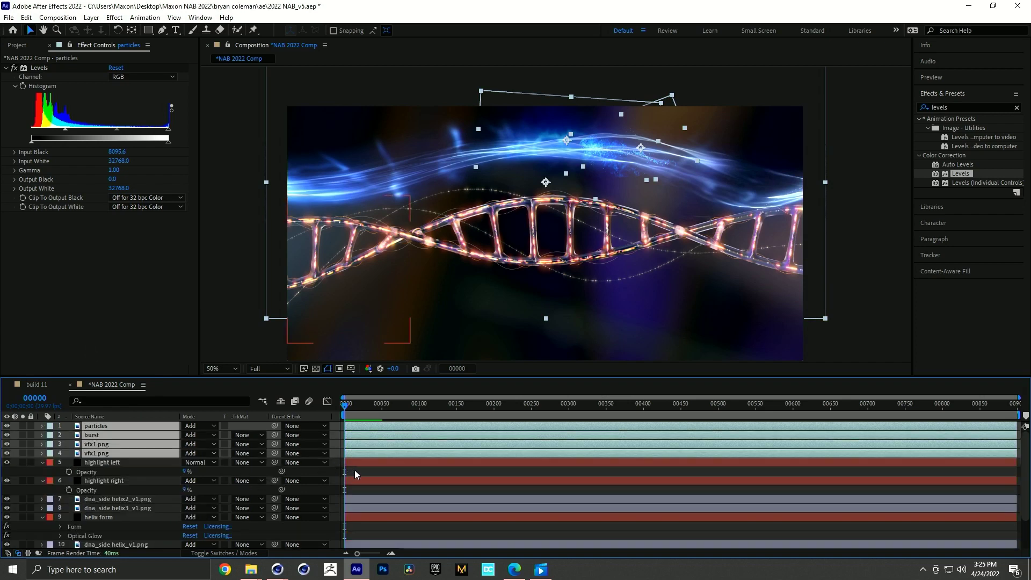
{"action": "left_click", "coordinate": [355, 475]}
- Add a null object and parent the particles, burst and both vfx1.png layers to it
{"action": "left_click", "coordinate": [91, 18]}
{"action": "mouse_move", "coordinate": [108, 33]}
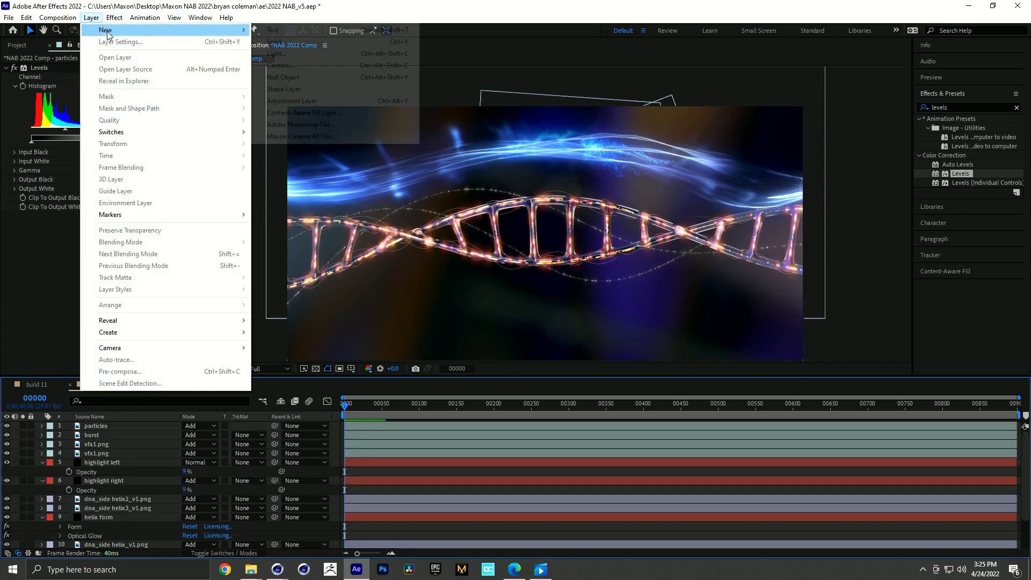
{"action": "left_click", "coordinate": [283, 77]}
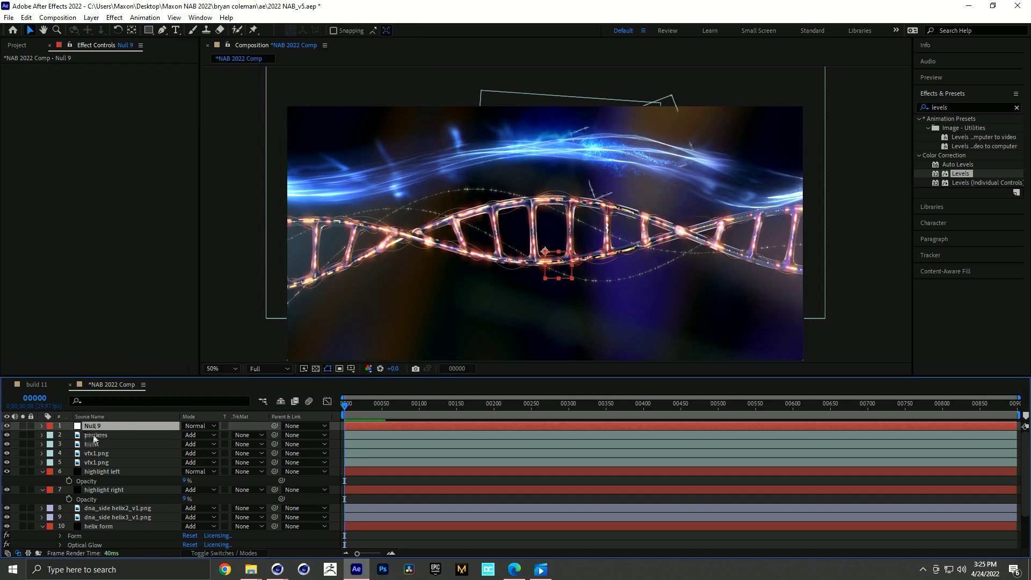
{"action": "left_click", "coordinate": [89, 435]}
{"action": "left_click", "coordinate": [92, 462], "text": "shift"}
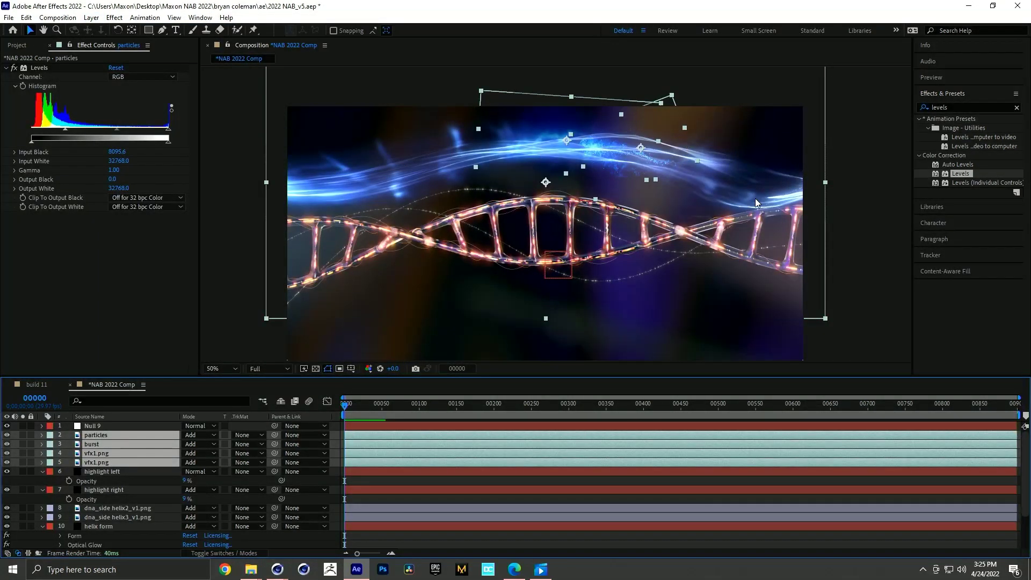
{"action": "left_click_drag", "start_coordinate": [275, 435], "coordinate": [92, 428]}
- Give the new null the Sea Foam label colour
{"action": "left_click", "coordinate": [86, 427]}
{"action": "left_click", "coordinate": [50, 425]}
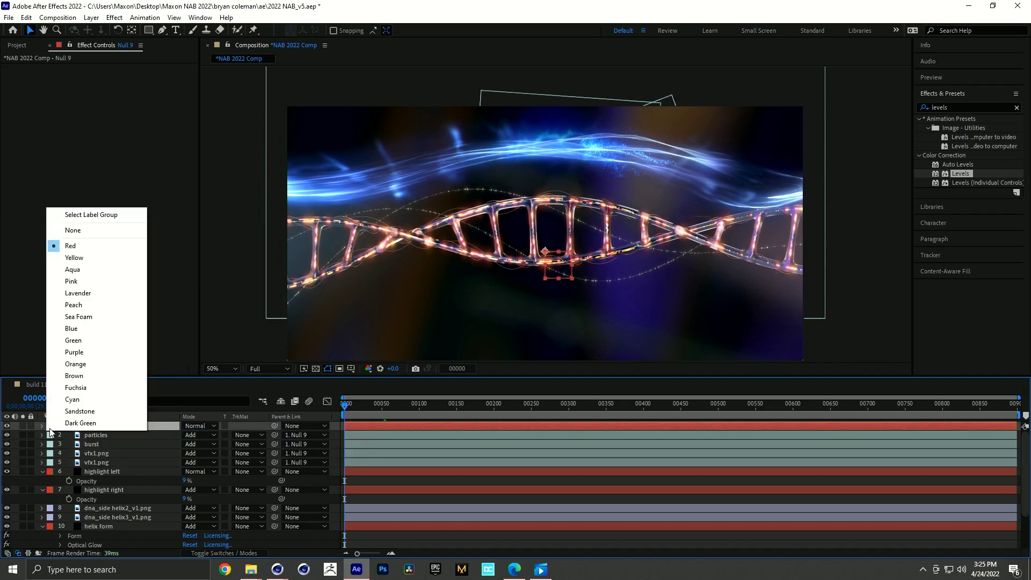
{"action": "left_click", "coordinate": [80, 317]}
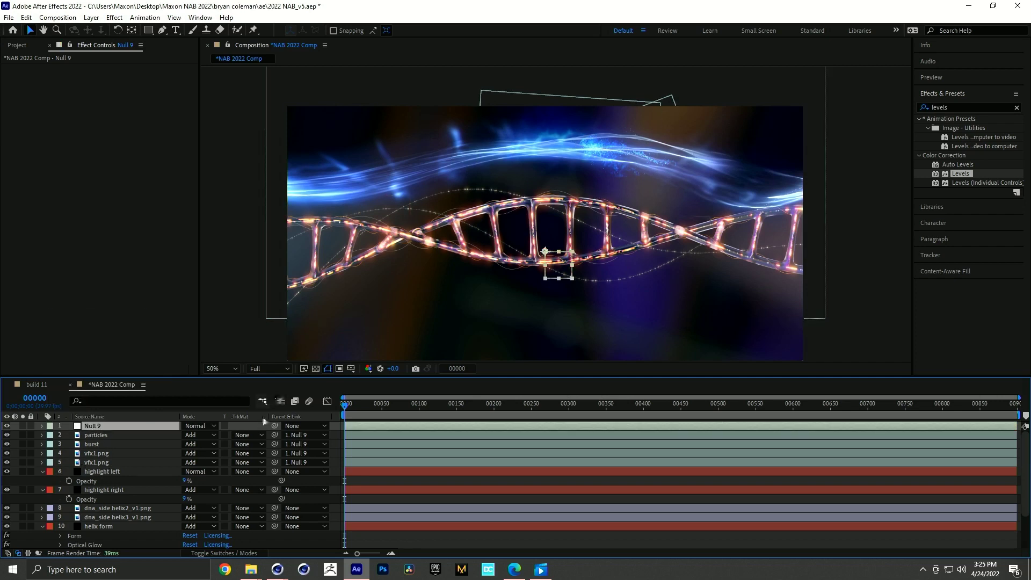
- Test the parenting by rotating the null to 55°, and undo the rotation
{"action": "key", "text": "r"}
{"action": "left_click_drag", "start_coordinate": [196, 435], "coordinate": [226, 438]}
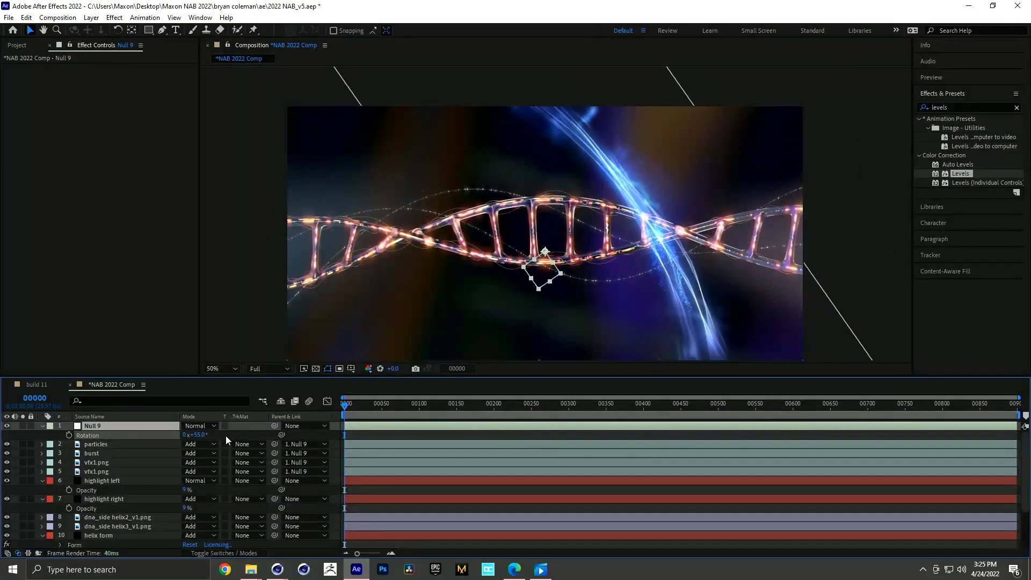
{"action": "key", "text": "ctrl+z"}
- Duplicate the null with its four child layers, stack the copies above the originals and label them Fuchsia
{"action": "left_click", "coordinate": [95, 469], "text": "shift"}
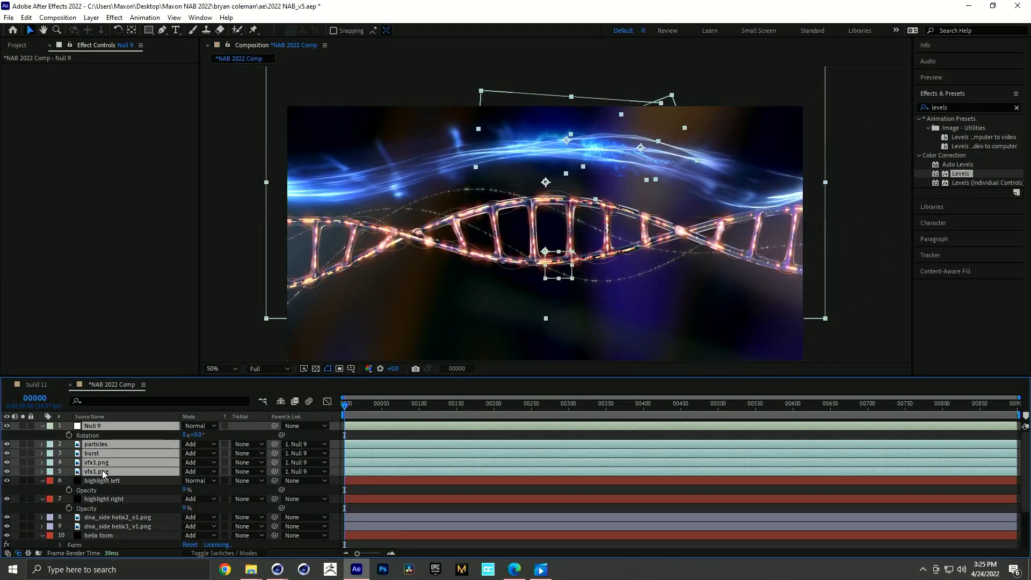
{"action": "key", "text": "ctrl+d"}
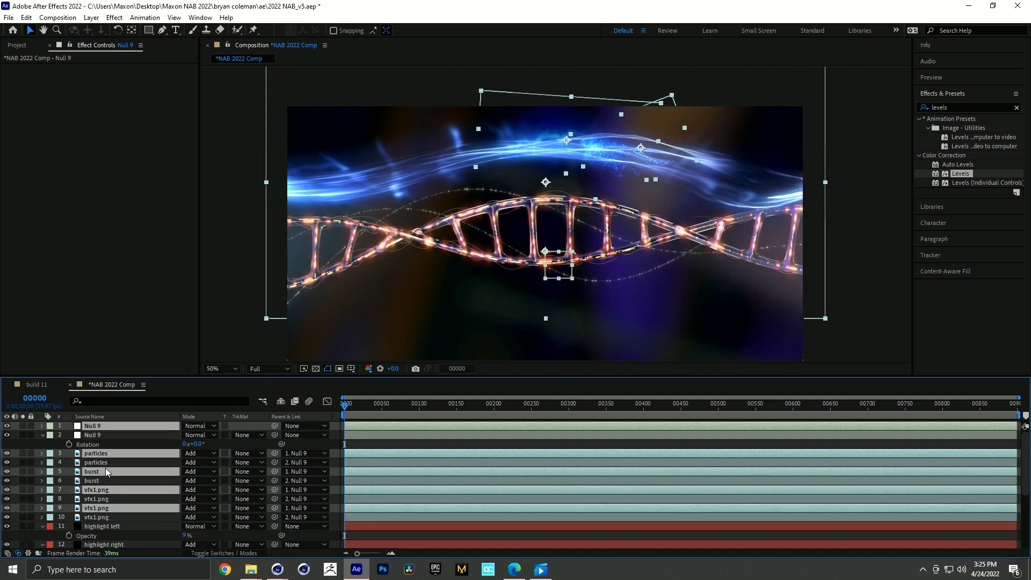
{"action": "left_click_drag", "start_coordinate": [106, 460], "coordinate": [97, 432]}
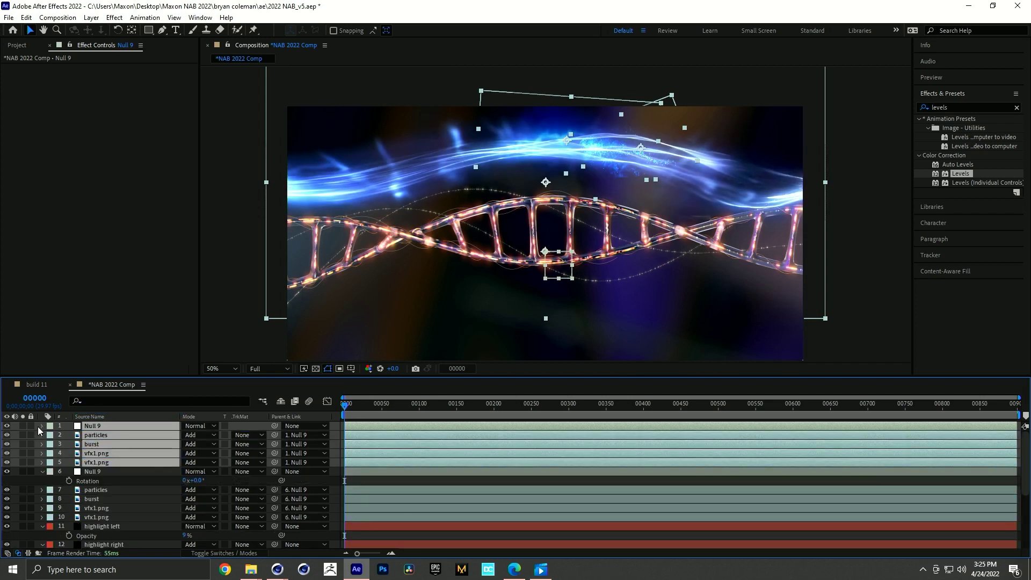
{"action": "left_click", "coordinate": [50, 426]}
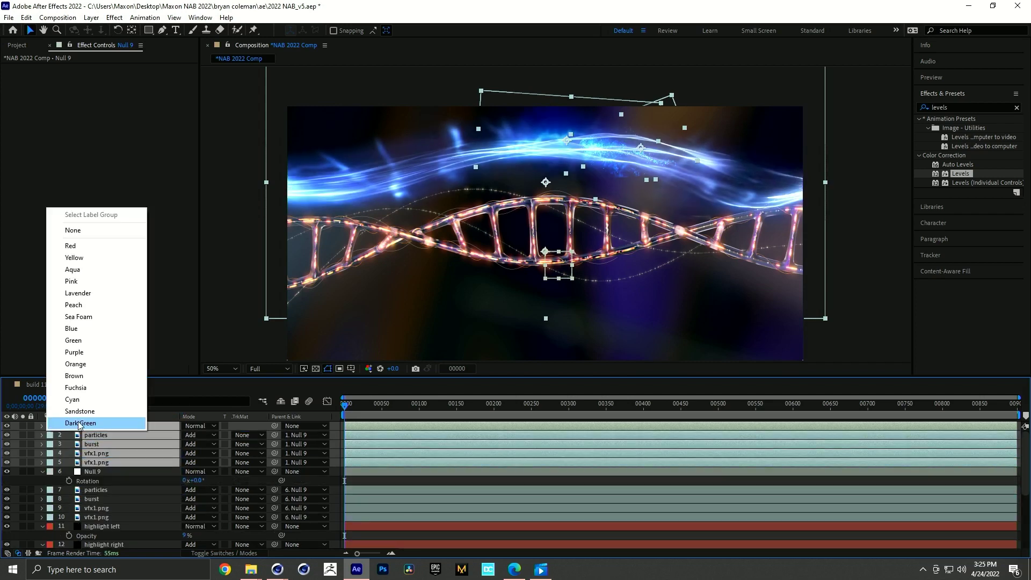
{"action": "left_click", "coordinate": [102, 387]}
{"action": "left_click", "coordinate": [133, 506]}
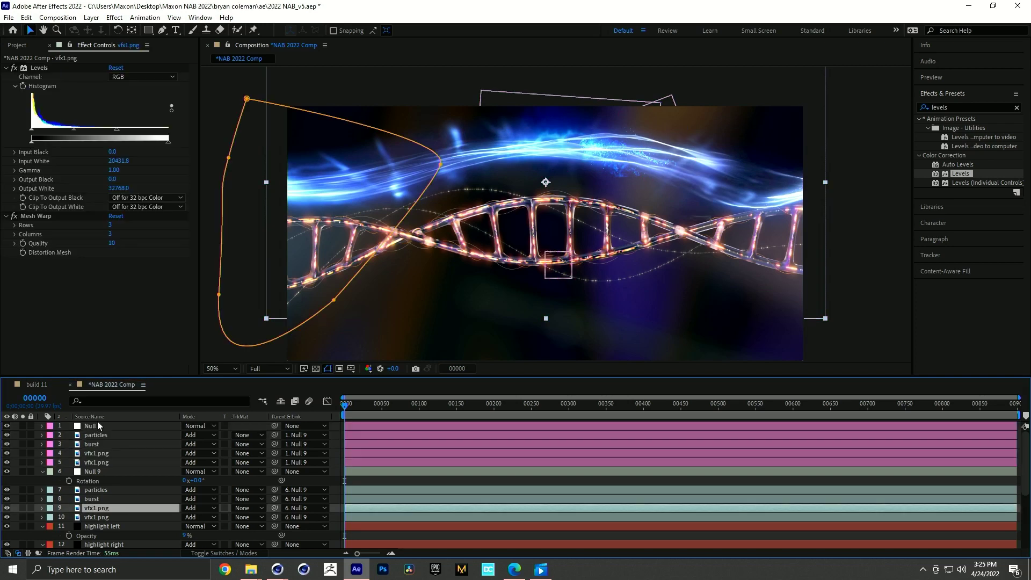
- Rotate the duplicated null to 178° and nudge it slightly up and left so its streaks mirror below the DNA strand
{"action": "left_click", "coordinate": [98, 426]}
{"action": "key", "text": "r"}
{"action": "left_click_drag", "start_coordinate": [200, 435], "coordinate": [297, 439]}
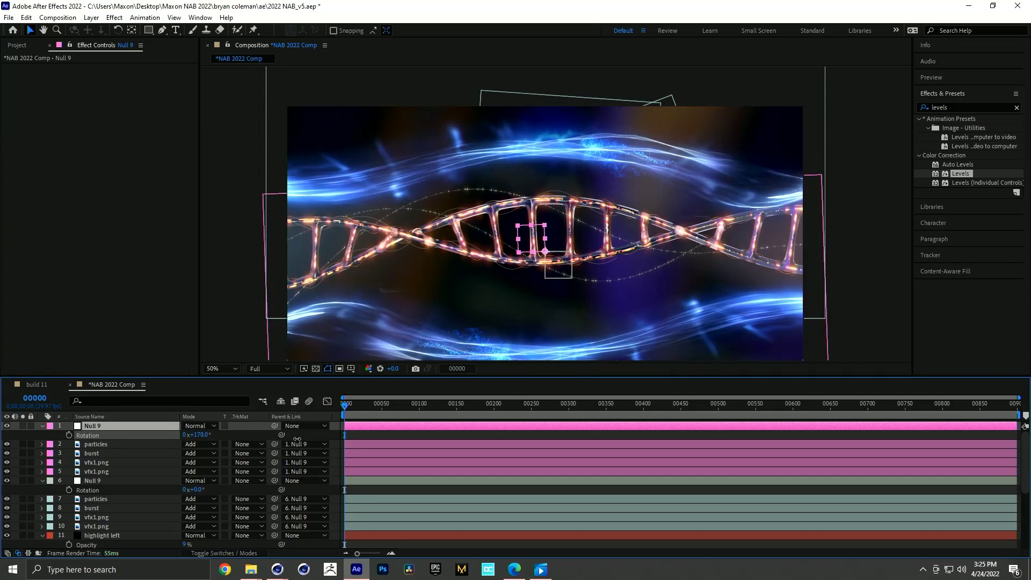
{"action": "key", "text": "space"}
{"action": "left_click_drag", "start_coordinate": [714, 295], "coordinate": [715, 250]}
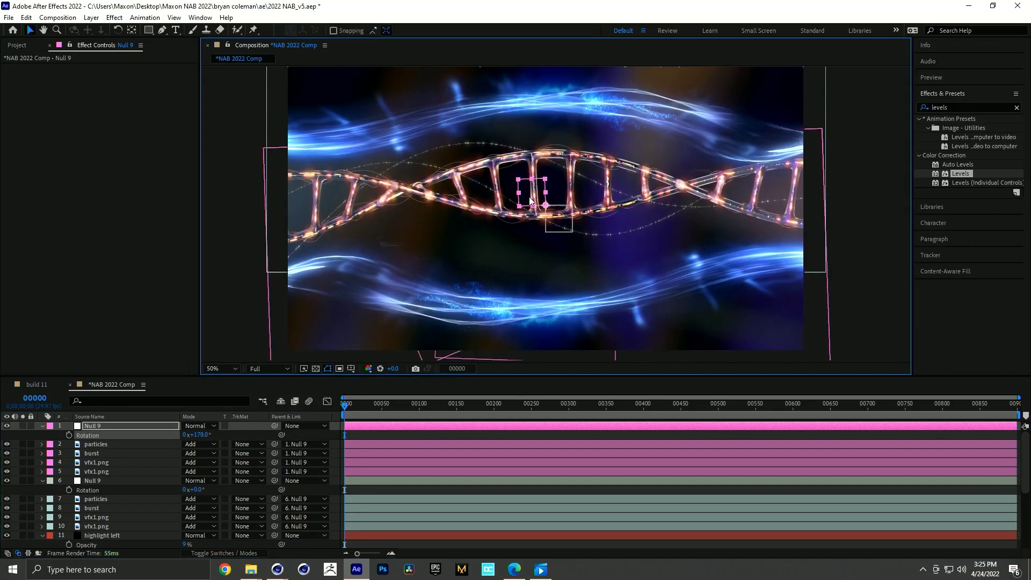
{"action": "left_click_drag", "start_coordinate": [530, 201], "coordinate": [527, 199]}
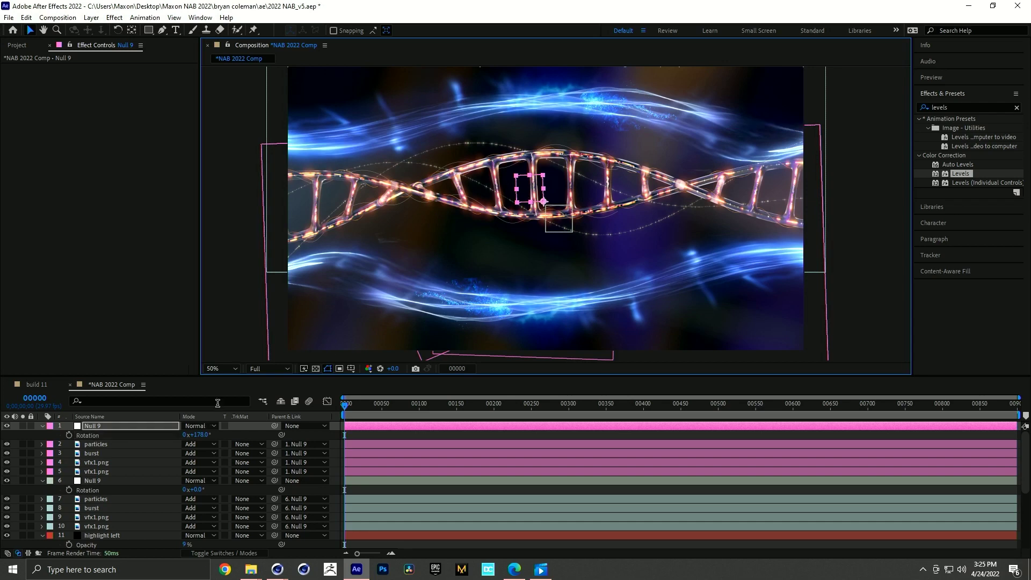
- Reshape the Mesh Warp grid on the upper duplicated vfx1.png layer, moving its inner points upward and its side points outward
{"action": "left_click", "coordinate": [99, 465]}
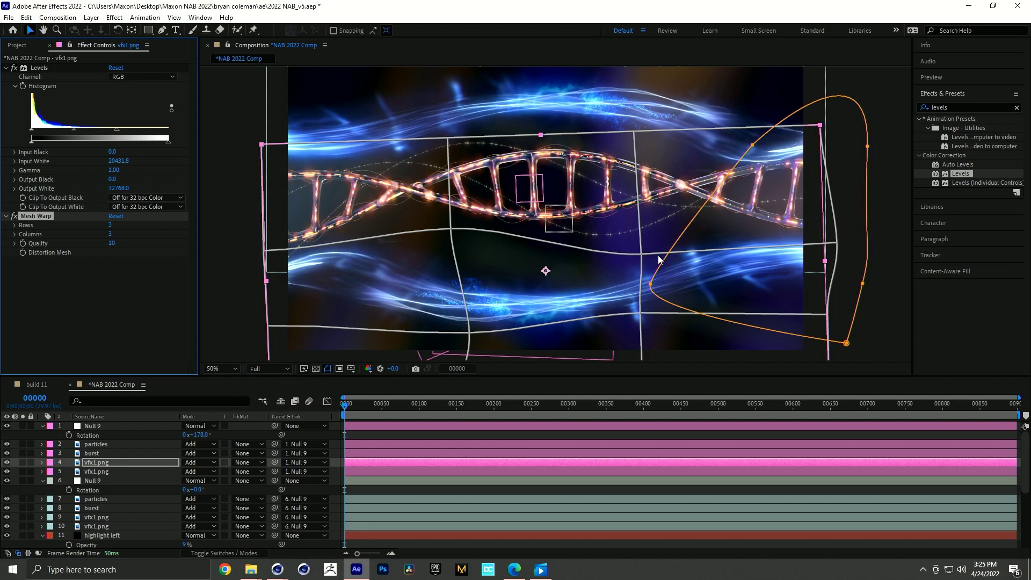
{"action": "left_click_drag", "start_coordinate": [641, 254], "coordinate": [609, 225]}
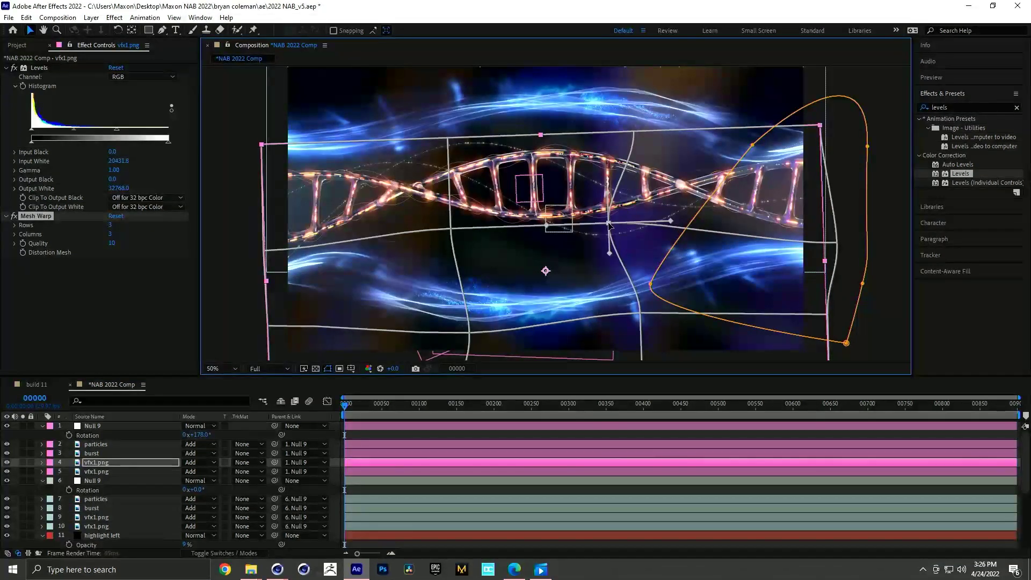
{"action": "mouse_move", "coordinate": [466, 327]}
{"action": "left_mouse_down"}
{"action": "mouse_move", "coordinate": [469, 299]}
{"action": "mouse_move", "coordinate": [476, 312]}
{"action": "left_mouse_up"}
{"action": "left_click_drag", "start_coordinate": [263, 250], "coordinate": [234, 249]}
{"action": "left_click_drag", "start_coordinate": [269, 325], "coordinate": [230, 325]}
{"action": "left_click_drag", "start_coordinate": [838, 246], "coordinate": [844, 247]}
{"action": "left_click", "coordinate": [473, 312]}
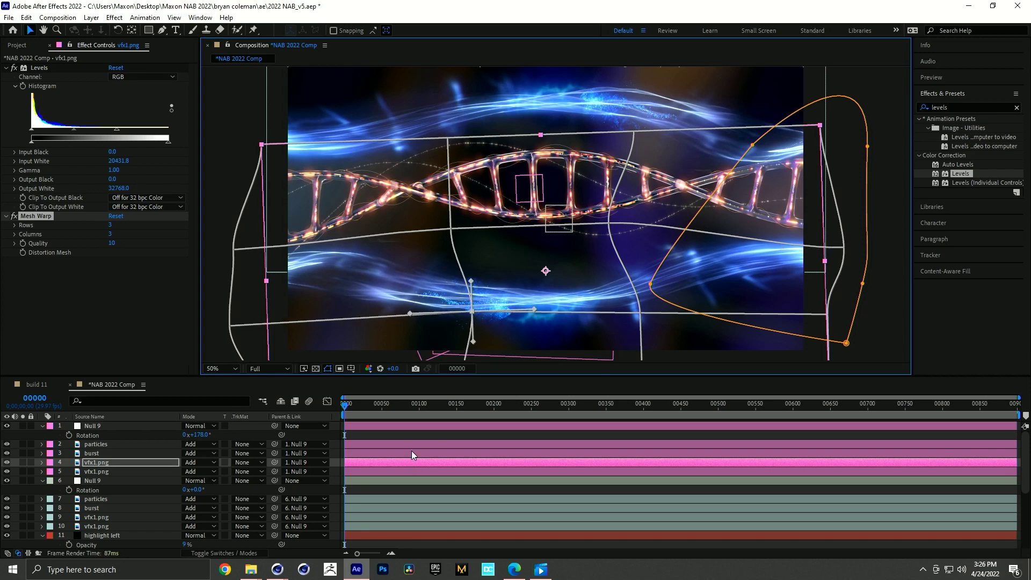
{"action": "left_click", "coordinate": [418, 438]}
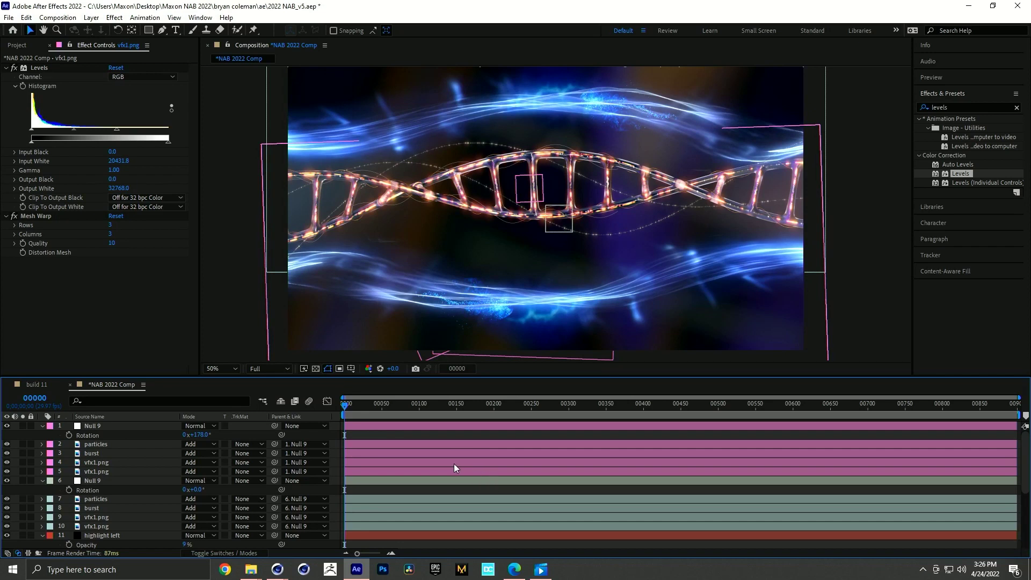
- Collapse the properties of all layers, review the composition at full panel size, and slightly enlarge its viewing area
{"action": "left_click", "coordinate": [439, 430]}
{"action": "key", "text": "ctrl+a"}
{"action": "key", "text": "ctrl+grave"}
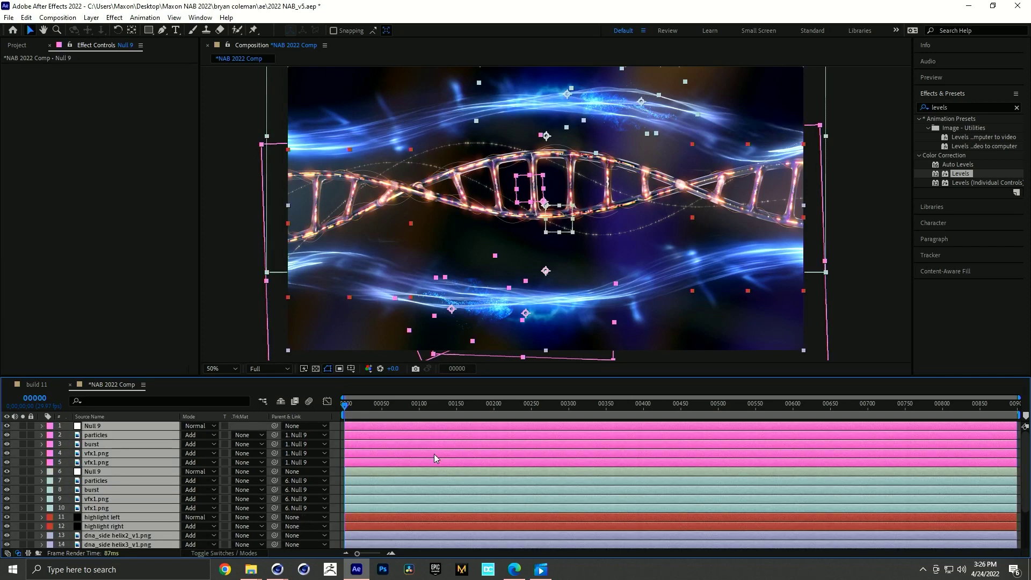
{"action": "key", "text": "ctrl+shift+a"}
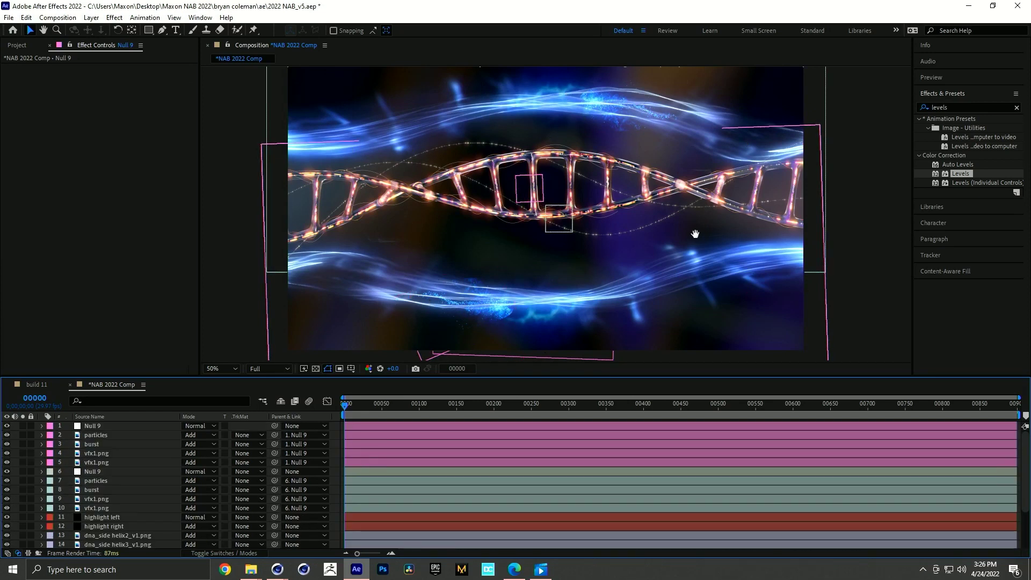
{"action": "left_click_drag", "start_coordinate": [695, 234], "coordinate": [676, 237]}
{"action": "key", "text": "grave"}
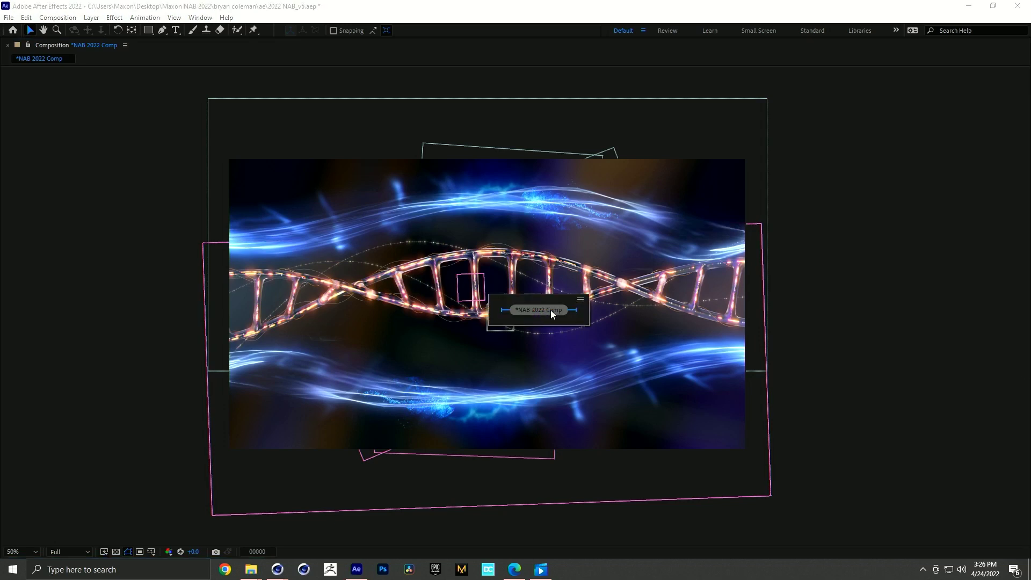
{"action": "key", "text": "grave"}
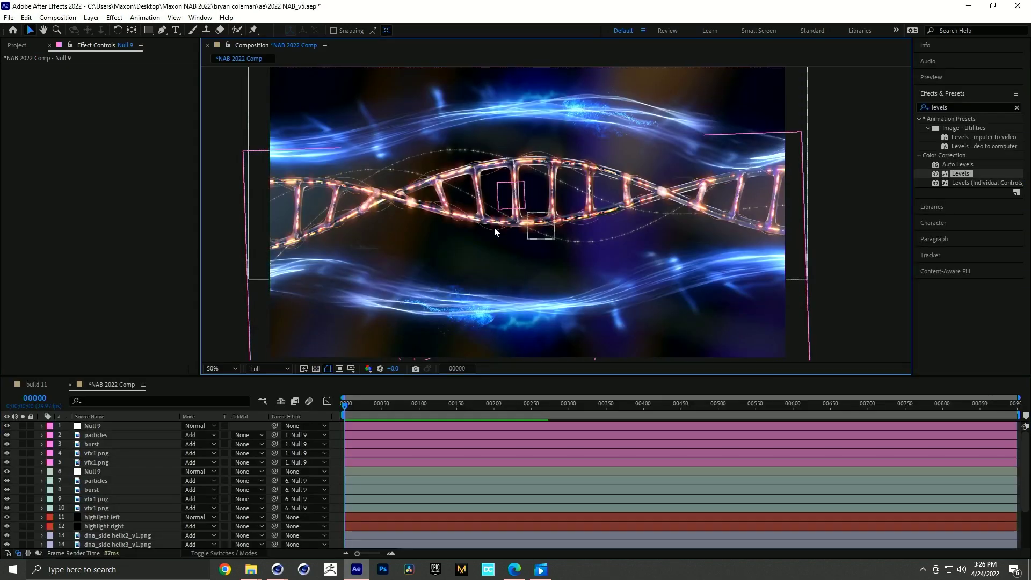
{"action": "left_click_drag", "start_coordinate": [456, 378], "coordinate": [456, 386]}
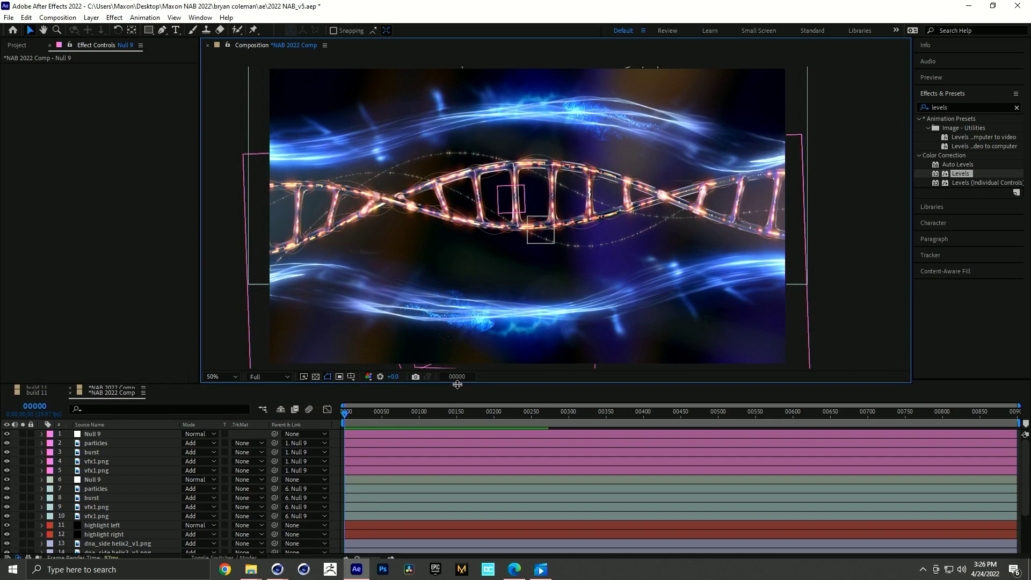
- Add an adjustment layer above all layers and apply the Magic Bullet Looks effect to it
{"action": "left_click", "coordinate": [91, 17]}
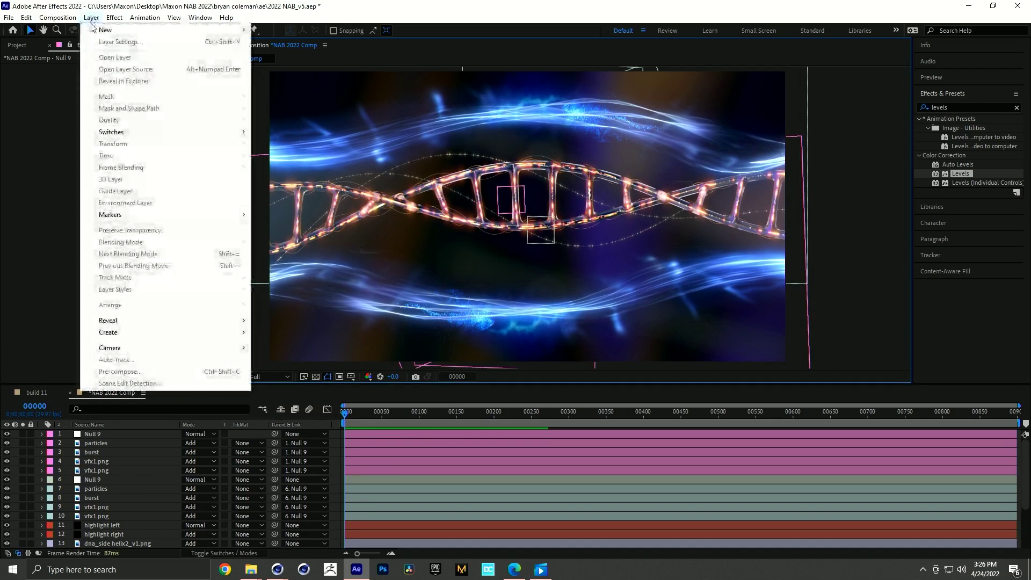
{"action": "mouse_move", "coordinate": [102, 30]}
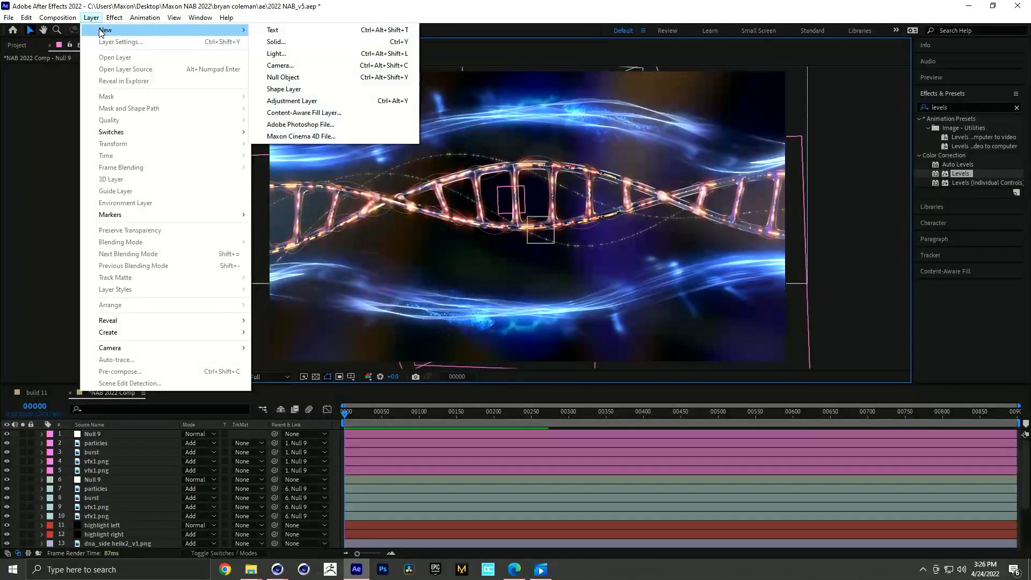
{"action": "left_click", "coordinate": [325, 100]}
{"action": "key", "text": "ctrl+5"}
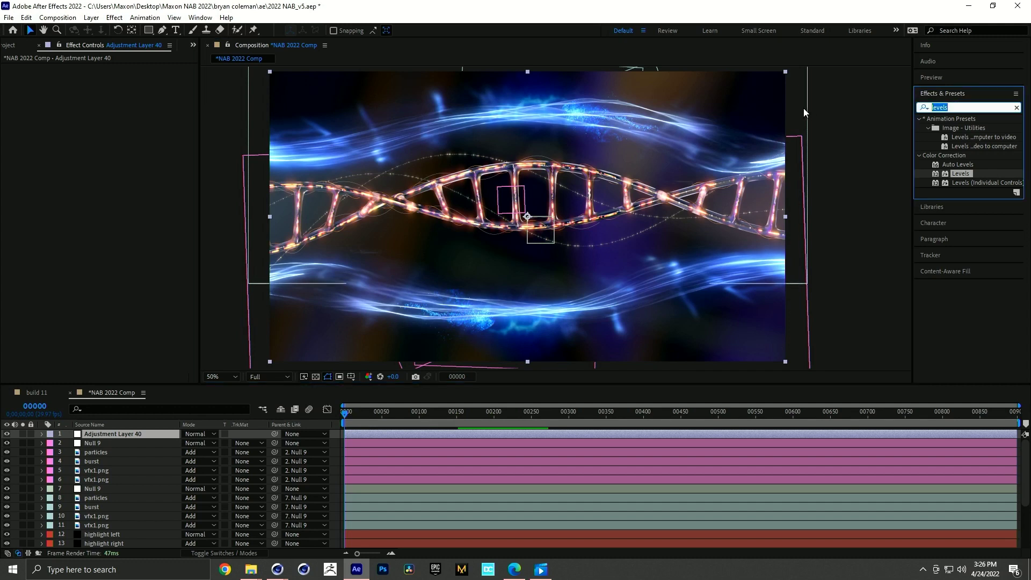
{"action": "type", "text": "looks"}
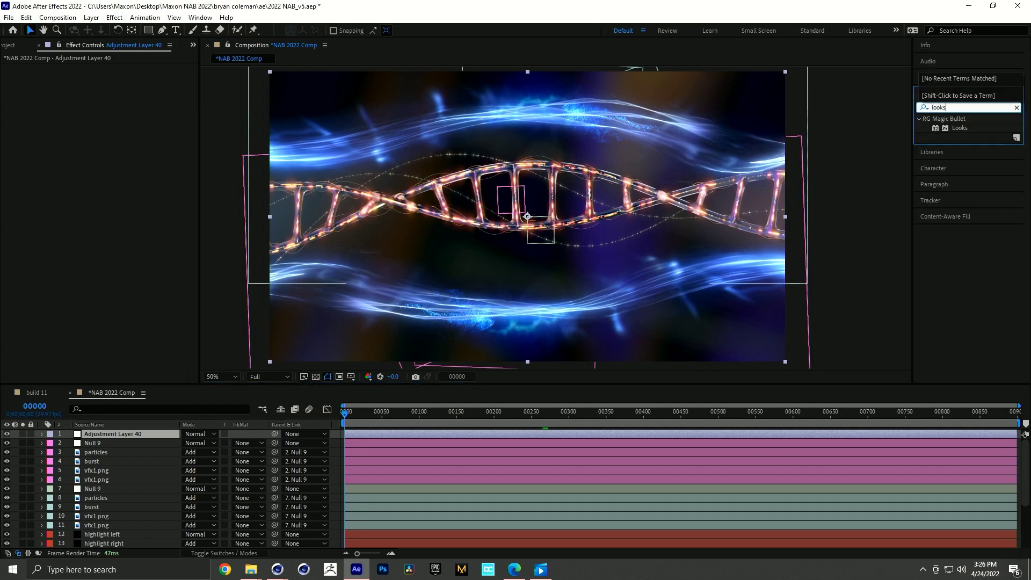
{"action": "left_click_drag", "start_coordinate": [958, 128], "coordinate": [102, 433]}
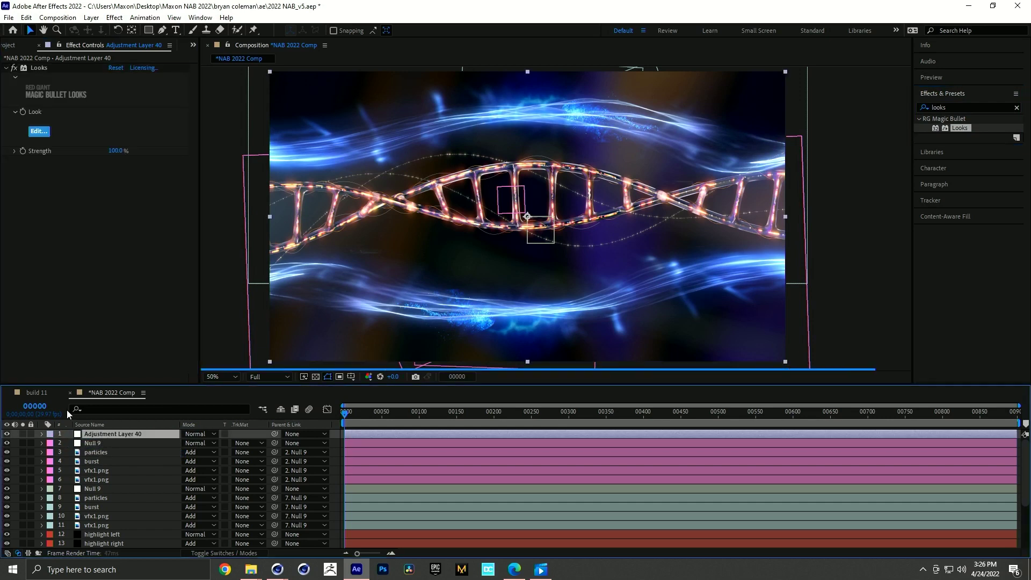
- Rename the new adjustment layer as looks
{"action": "key", "text": "Return"}
{"action": "type", "text": "took"}
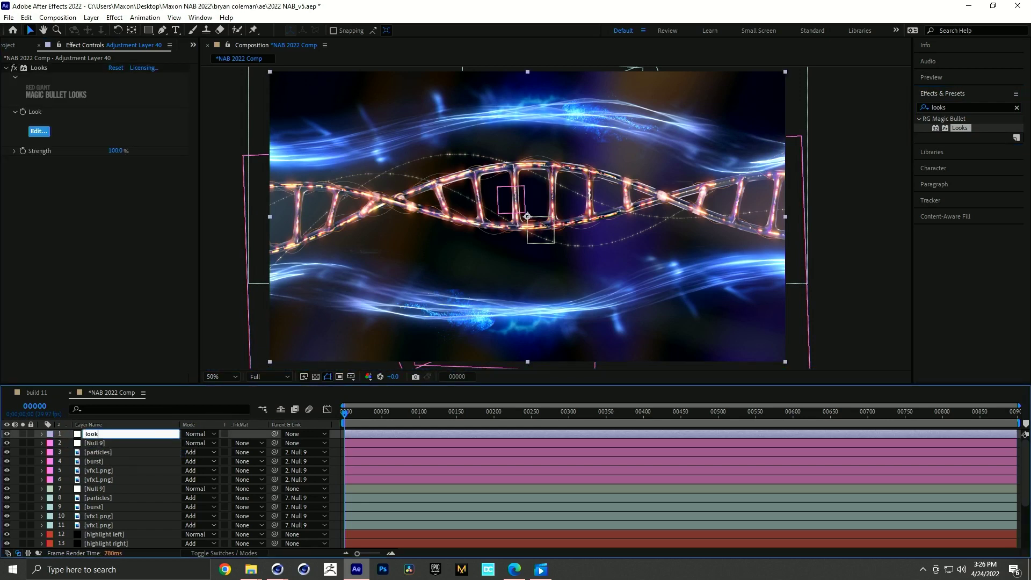
{"action": "type", "text": "s"}
{"action": "key", "text": "Return"}
- Open the Looks editor for the adjustment layer and preview looks from the Blockbuster and Techniques categories, including Local Contrast
{"action": "left_click", "coordinate": [39, 131]}
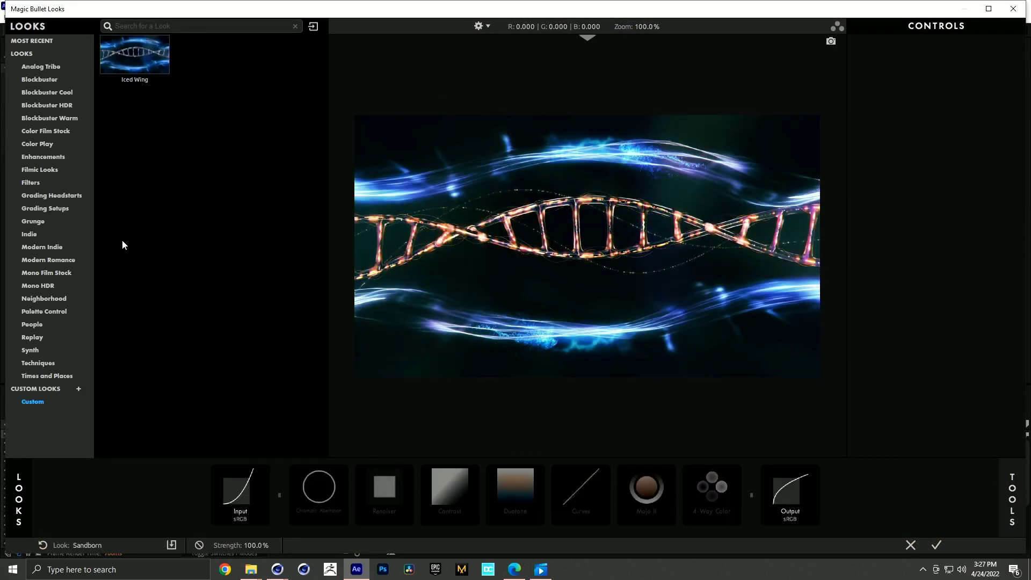
{"action": "left_click", "coordinate": [38, 81]}
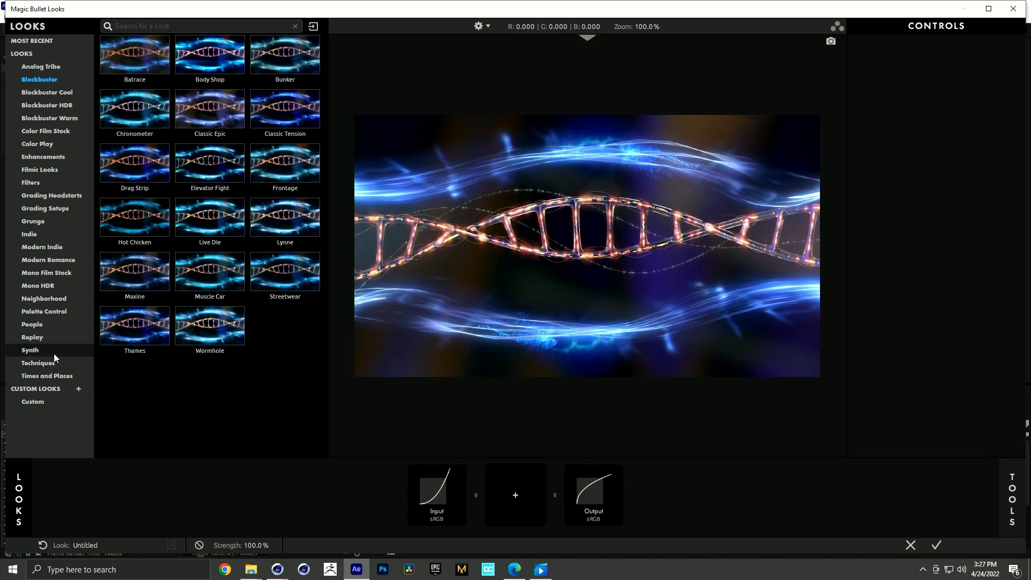
{"action": "left_click", "coordinate": [53, 368]}
{"action": "left_click", "coordinate": [292, 191]}
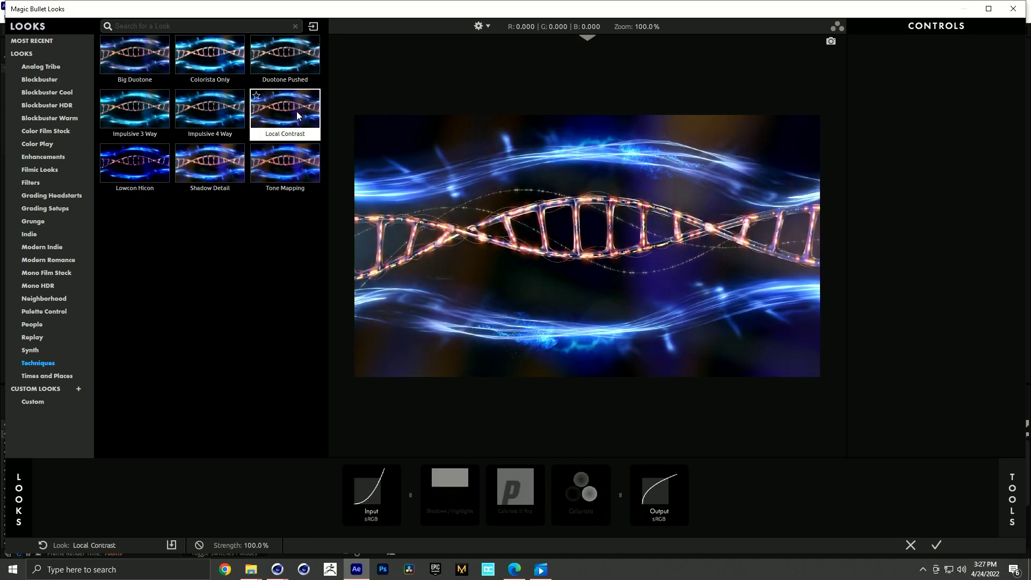
{"action": "left_click", "coordinate": [213, 121]}
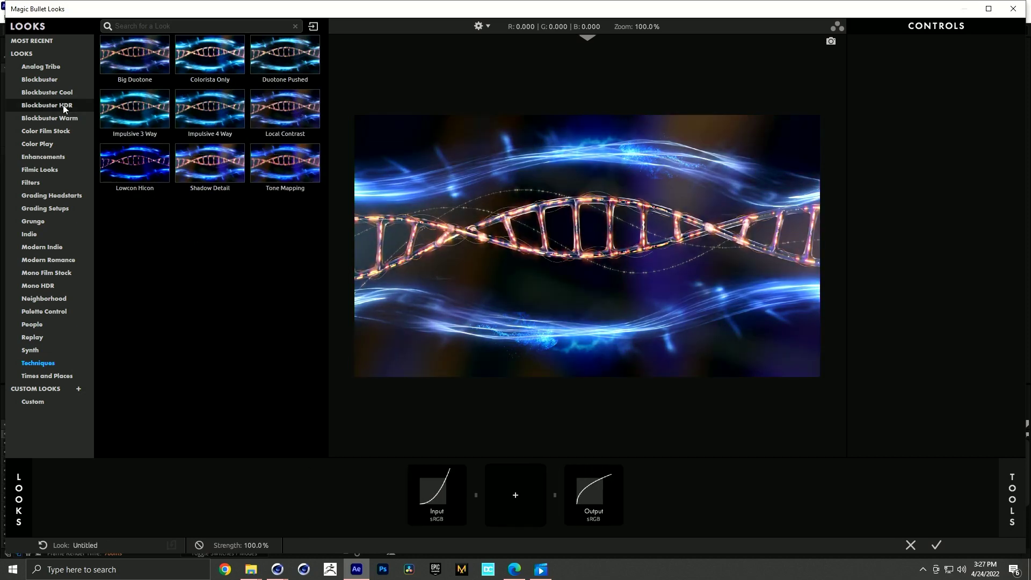
- Preview the Blockbuster looks Bunker, Classic Tension, Frontage, Elevator Fight, Live Die and Hot Chicken on the composition
{"action": "left_click", "coordinate": [51, 84]}
{"action": "left_click", "coordinate": [288, 69]}
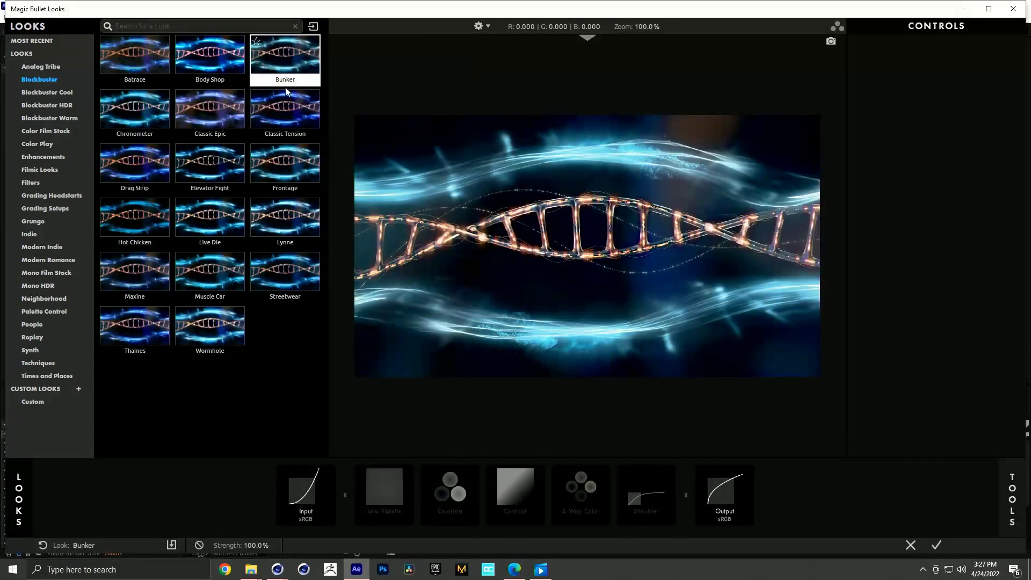
{"action": "left_click", "coordinate": [285, 114]}
{"action": "left_click", "coordinate": [280, 158]}
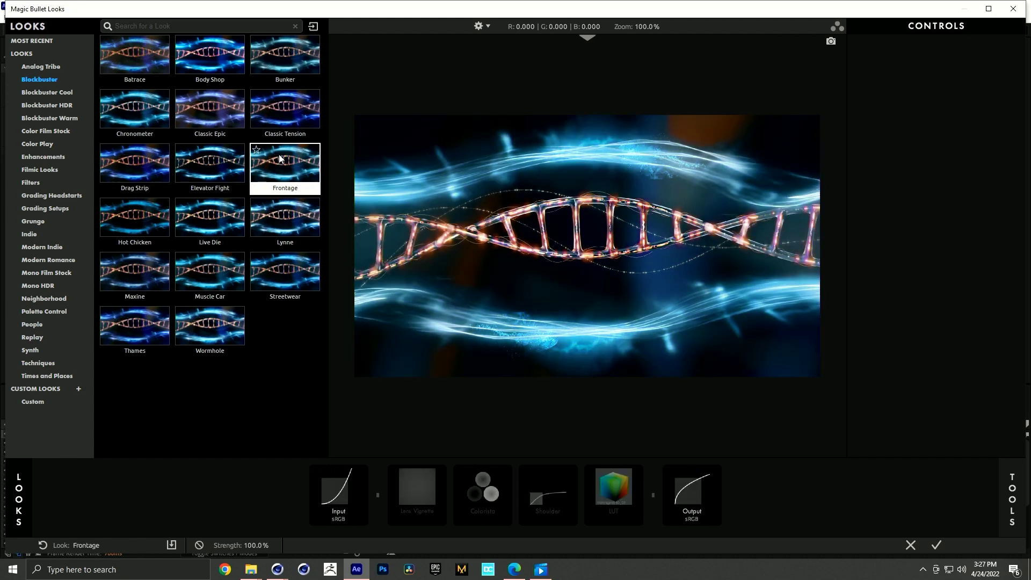
{"action": "left_click", "coordinate": [221, 166]}
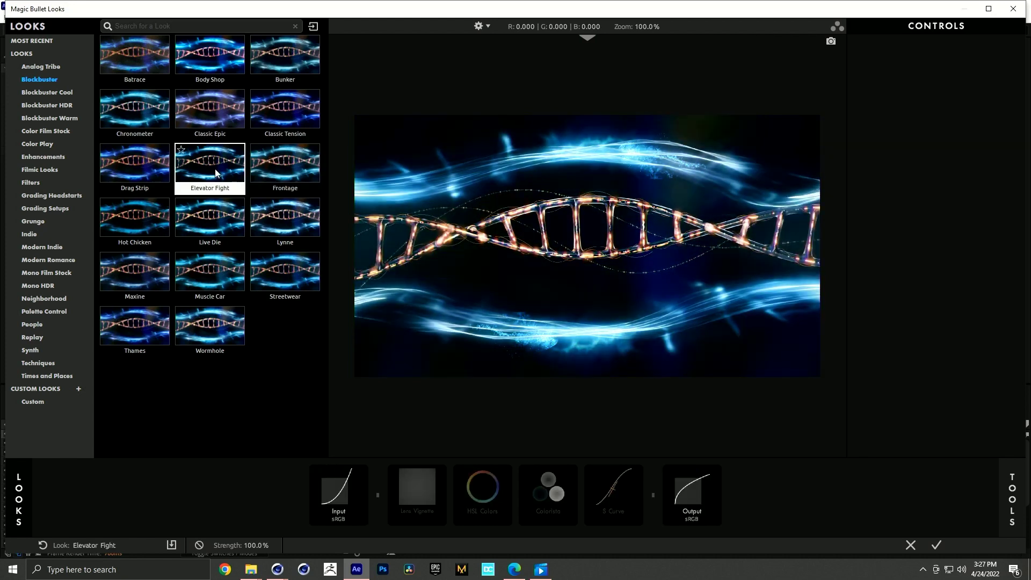
{"action": "left_click", "coordinate": [221, 217]}
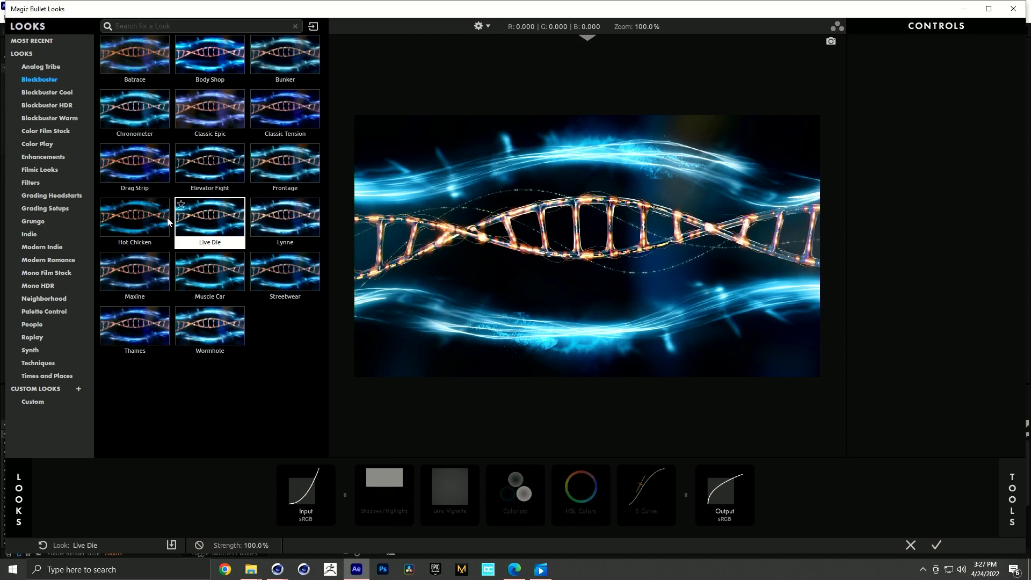
{"action": "left_click", "coordinate": [139, 218]}
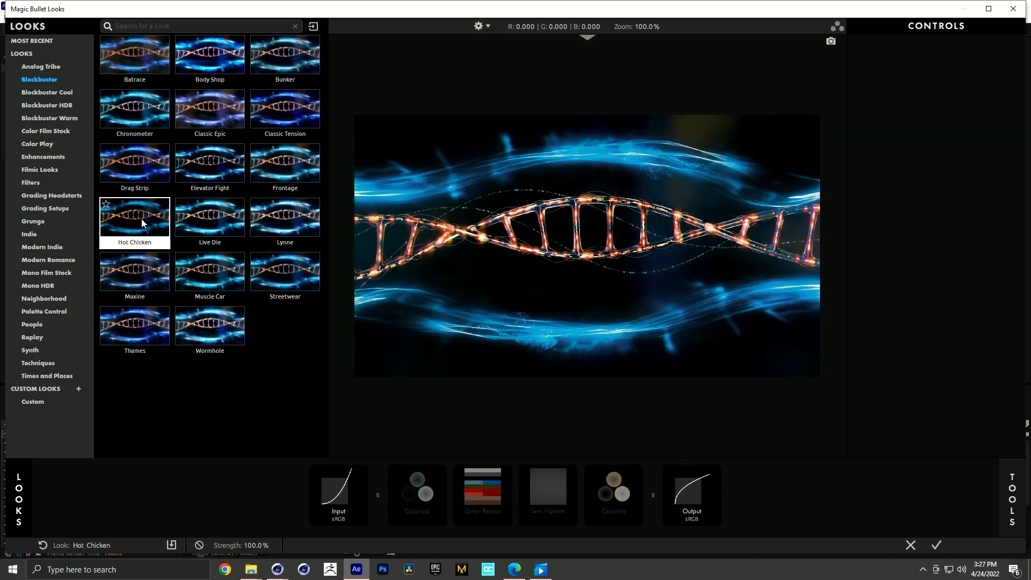
- Preview the Synth looks Toho, Harajuku, Ginza, Shinjuku, Ebi and Odaiba on the composition
{"action": "left_click", "coordinate": [44, 349]}
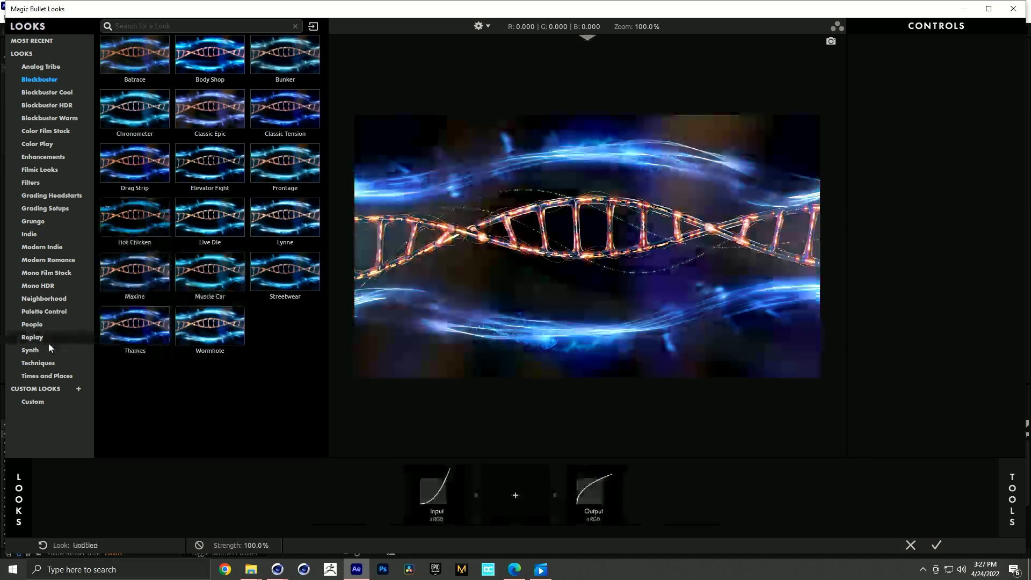
{"action": "left_click", "coordinate": [278, 114]}
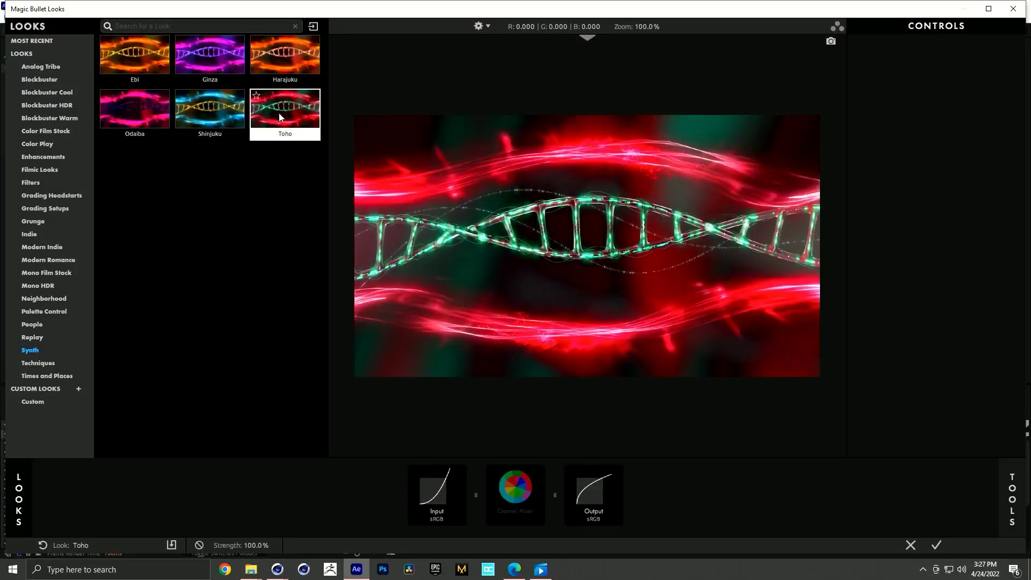
{"action": "left_click", "coordinate": [287, 61]}
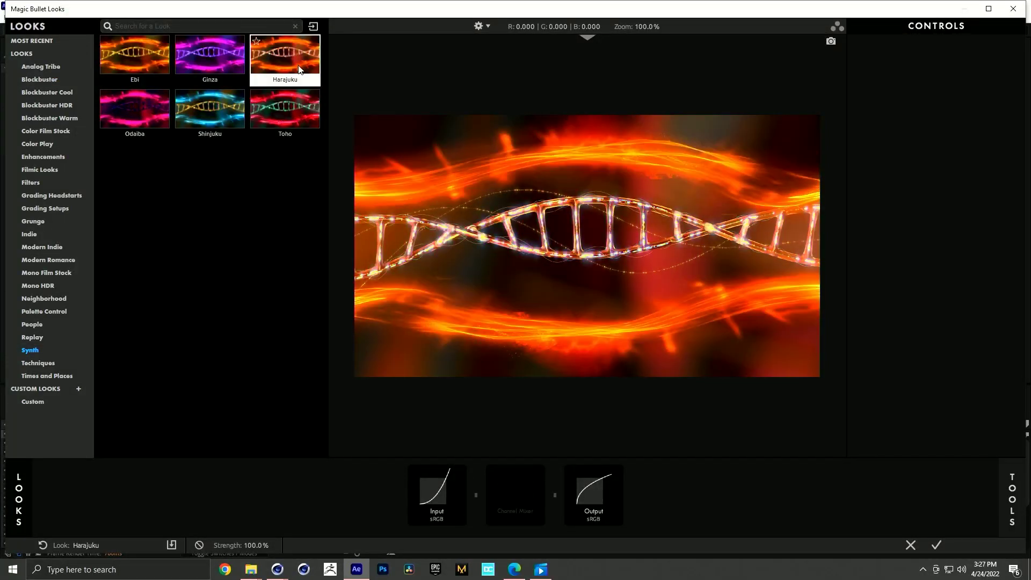
{"action": "left_click", "coordinate": [235, 63]}
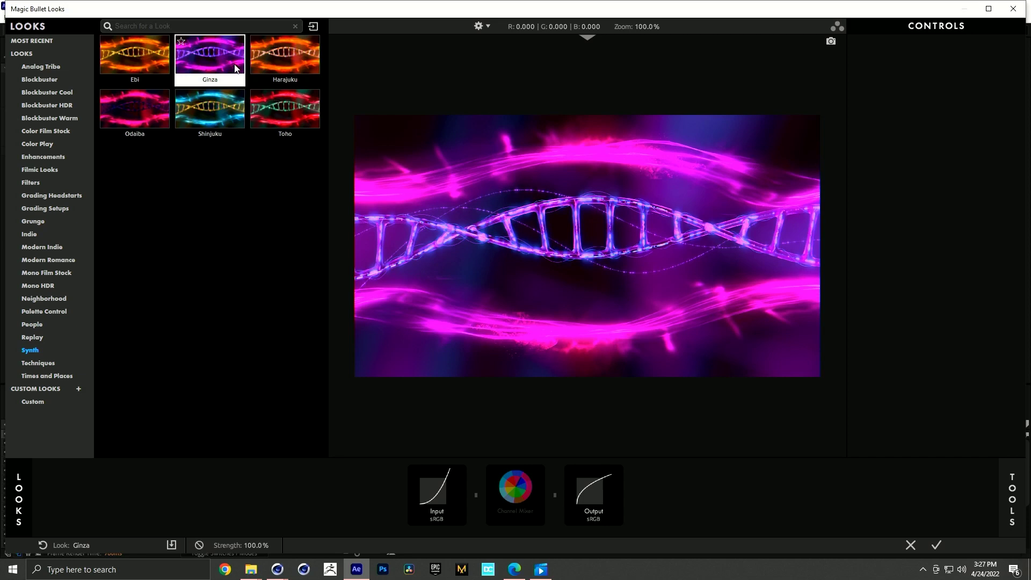
{"action": "left_click", "coordinate": [235, 97]}
{"action": "left_click", "coordinate": [137, 59]}
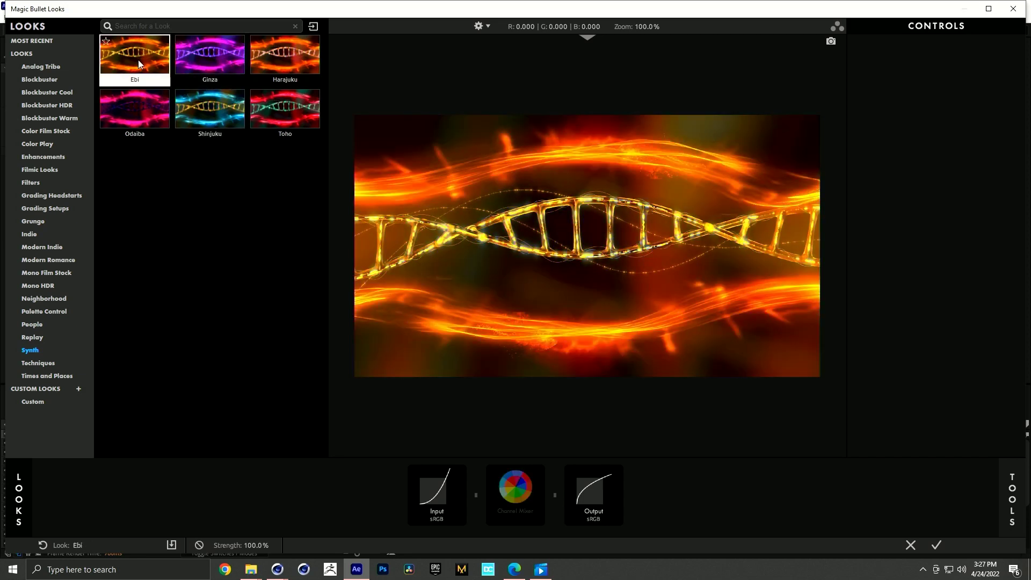
{"action": "left_click", "coordinate": [137, 107]}
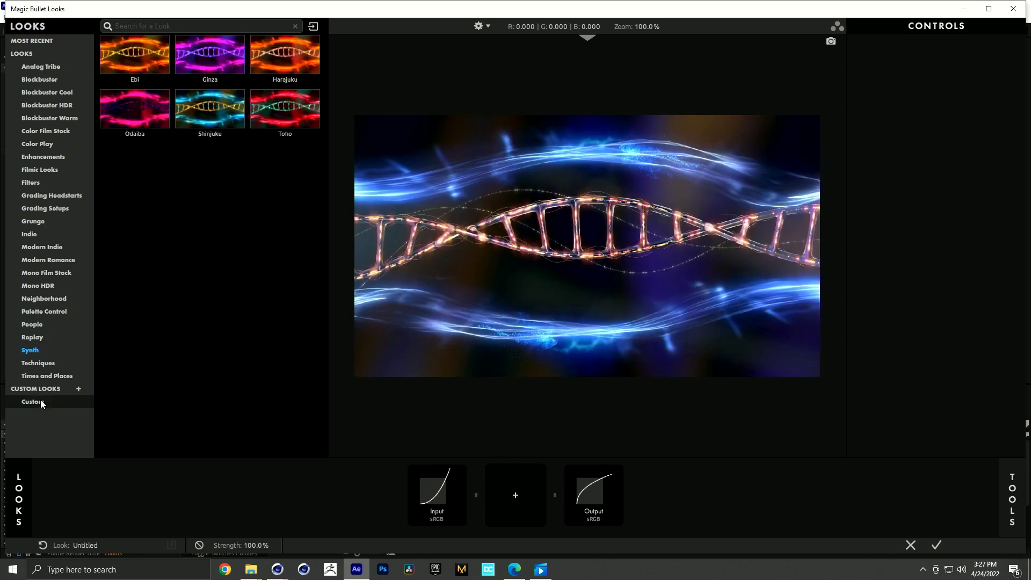
- Choose the custom Iced Wing look, search the looks library for iced wing, and apply the look to the adjustment layer
{"action": "left_click", "coordinate": [37, 401]}
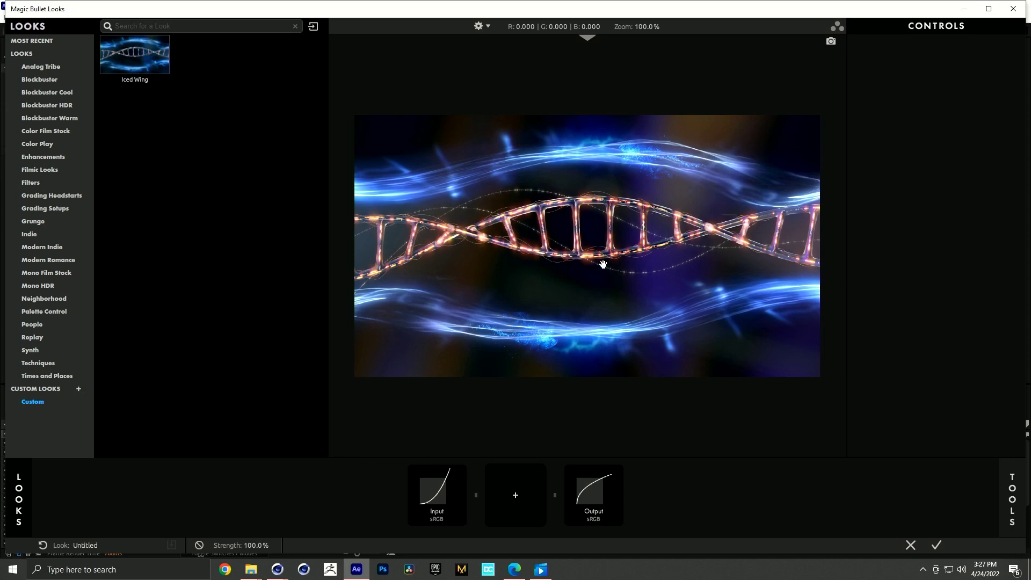
{"action": "left_click", "coordinate": [131, 52]}
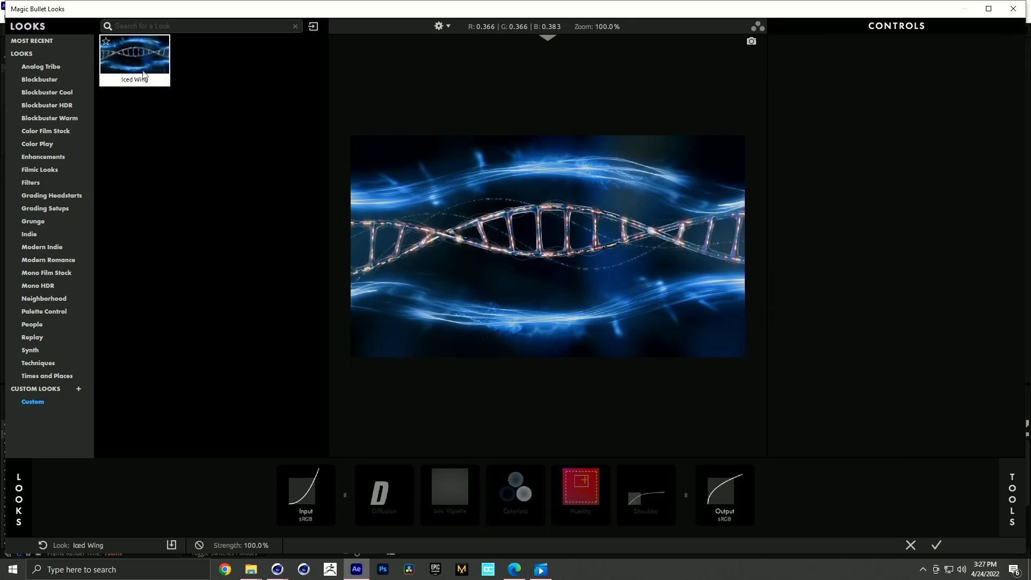
{"action": "left_click", "coordinate": [161, 26]}
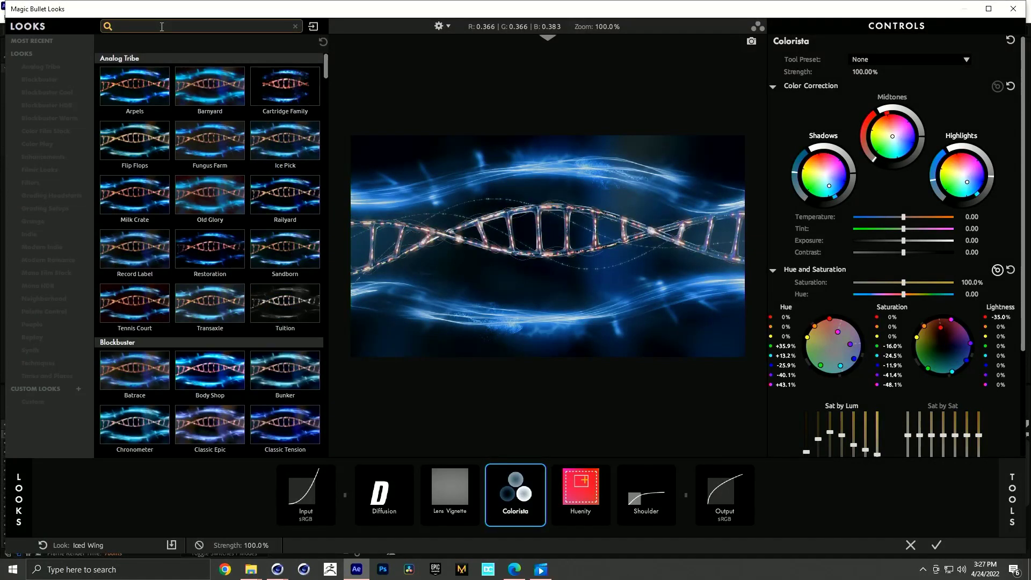
{"action": "type", "text": "ice"}
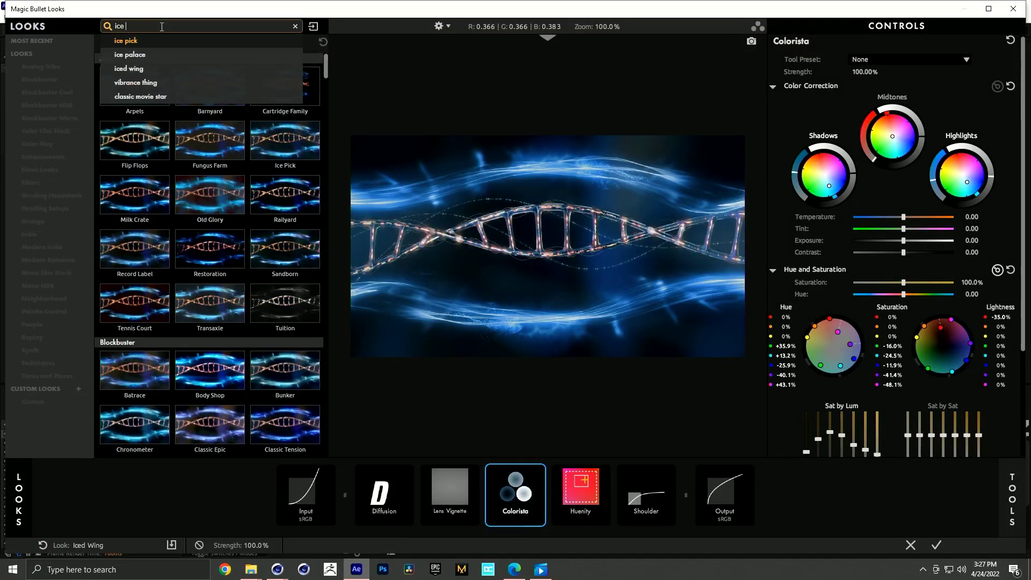
{"action": "type", "text": " wing"}
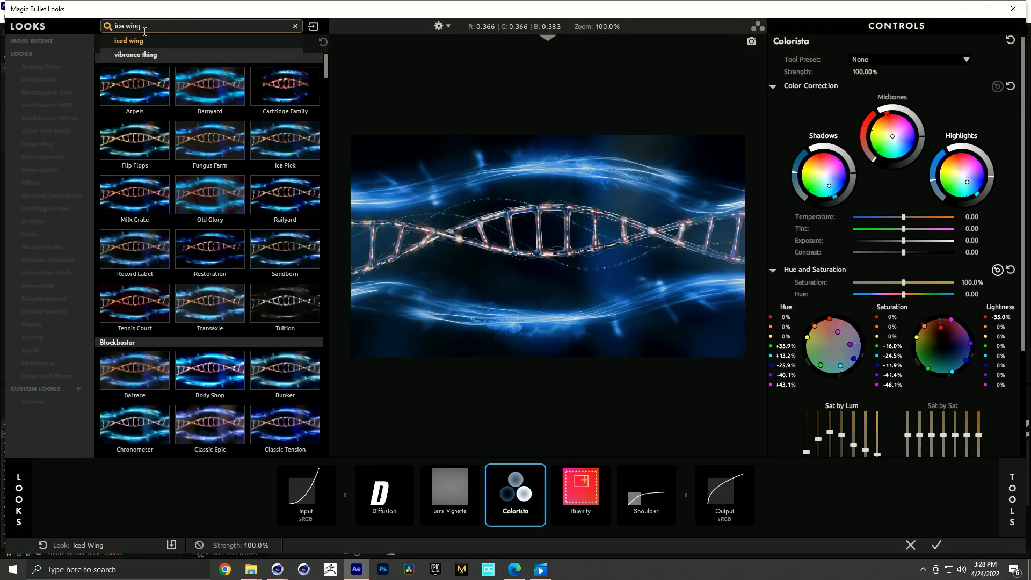
{"action": "left_click", "coordinate": [136, 39]}
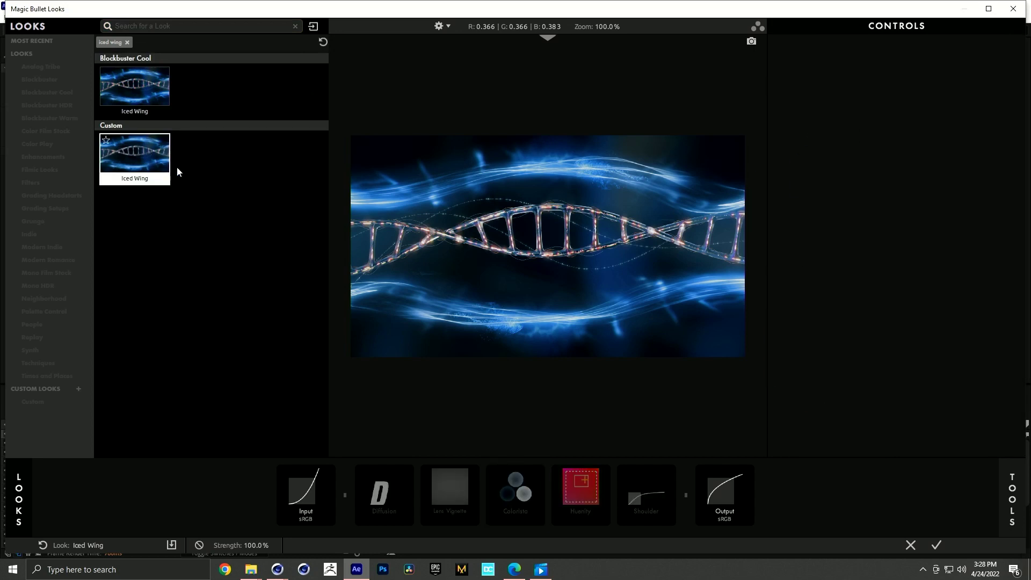
{"action": "left_click", "coordinate": [515, 489]}
{"action": "left_click", "coordinate": [935, 544]}
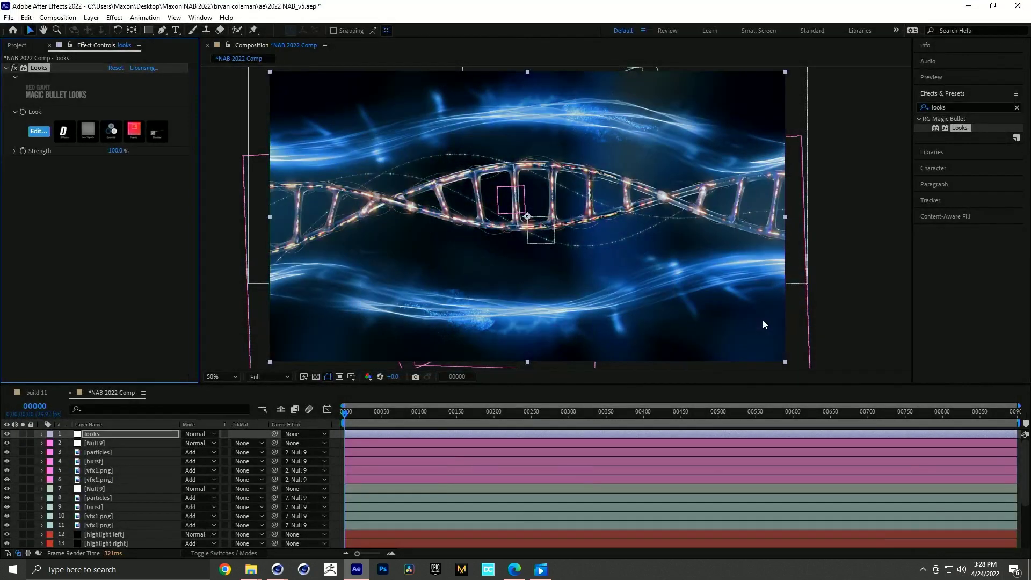
- Compare the composition with the looks layer hidden and shown, giving the composition view slightly more height
{"action": "left_click", "coordinate": [6, 433]}
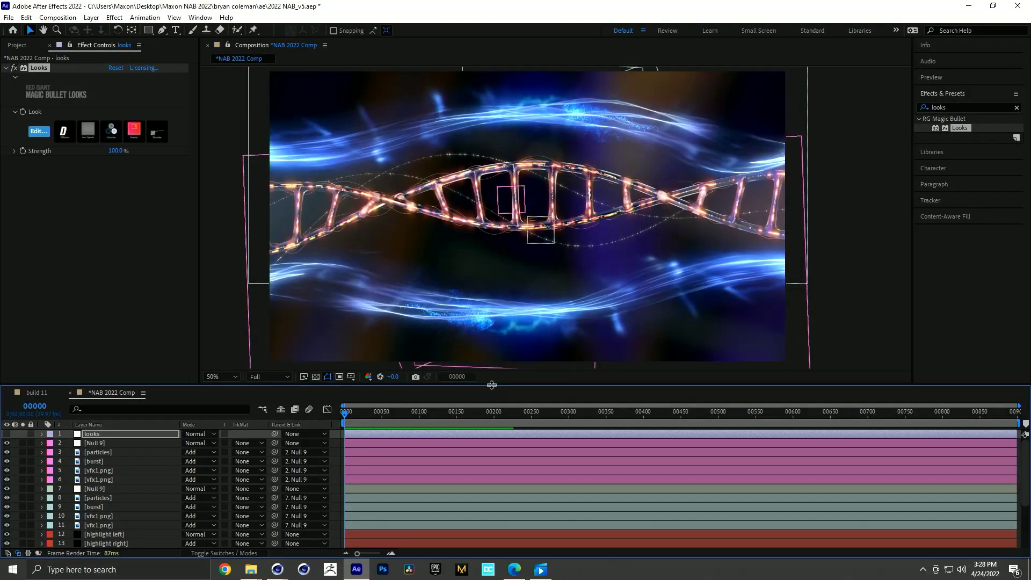
{"action": "left_click_drag", "start_coordinate": [491, 383], "coordinate": [491, 396]}
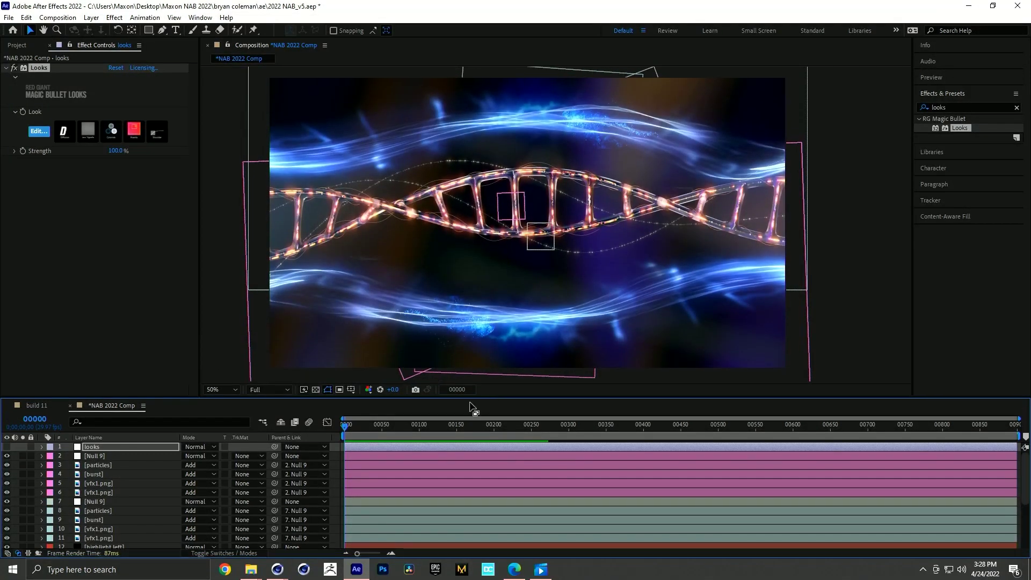
{"action": "left_click", "coordinate": [7, 448]}
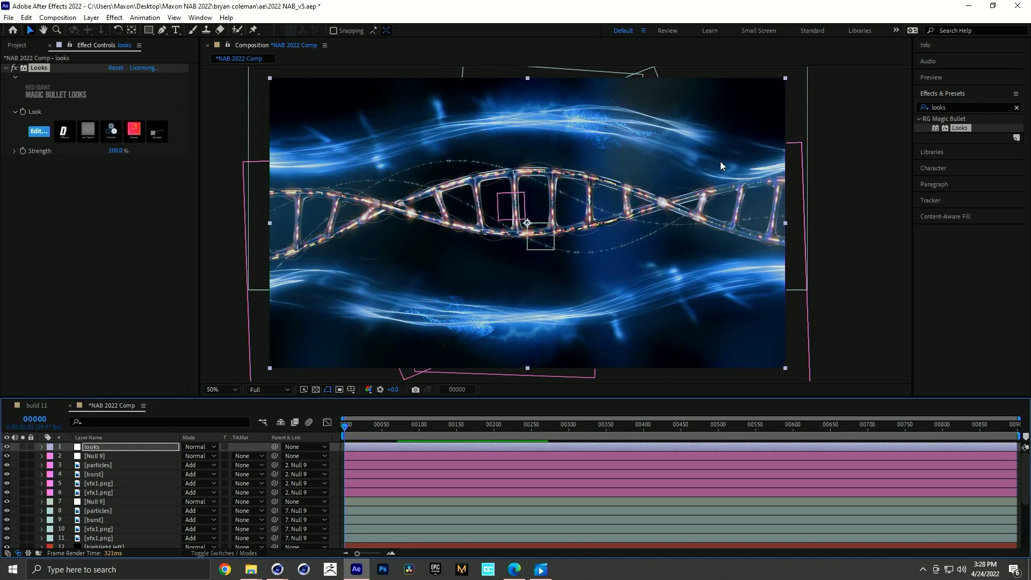
{"action": "left_click", "coordinate": [652, 220]}
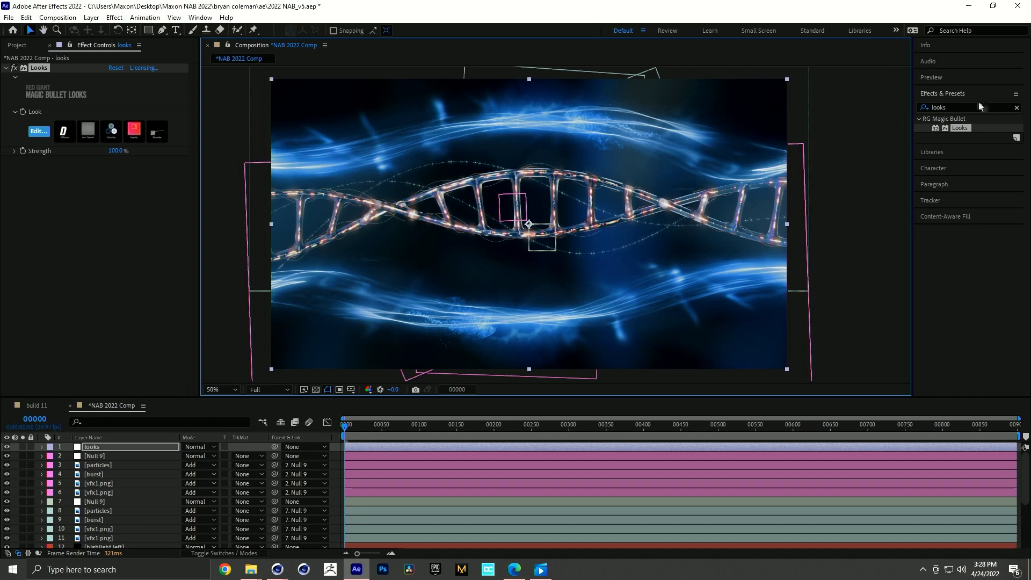
- Add another adjustment layer above the looks layer and apply the Color Balance effect to it
{"action": "left_click", "coordinate": [91, 17]}
{"action": "left_click", "coordinate": [304, 100]}
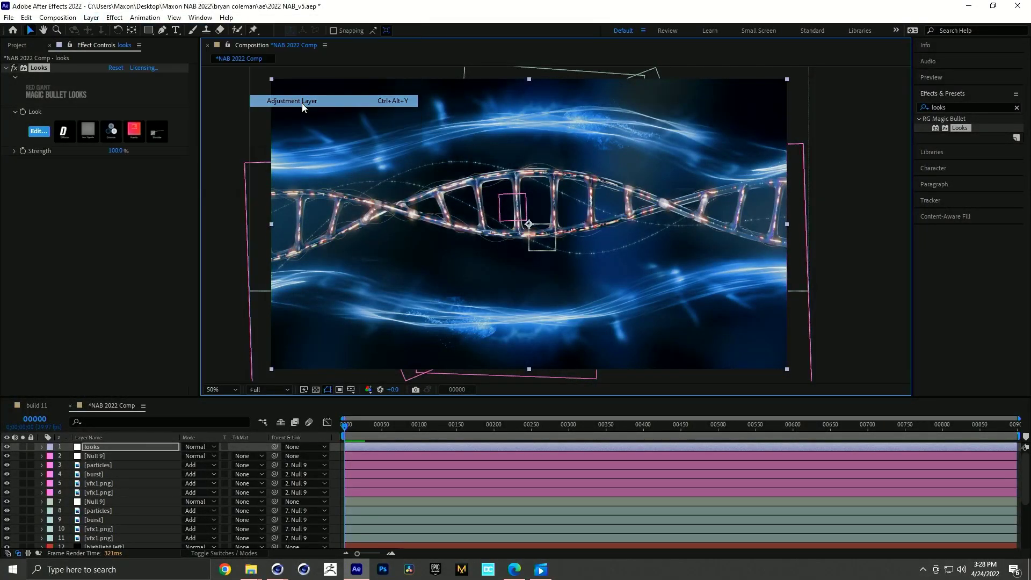
{"action": "left_click", "coordinate": [907, 107]}
{"action": "double_click", "coordinate": [908, 108]}
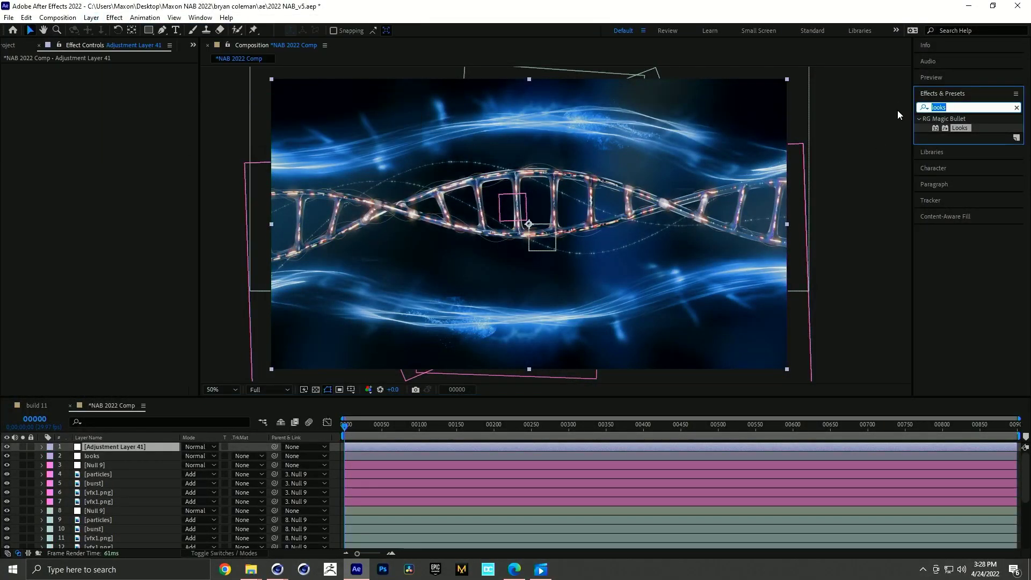
{"action": "type", "text": "colo"}
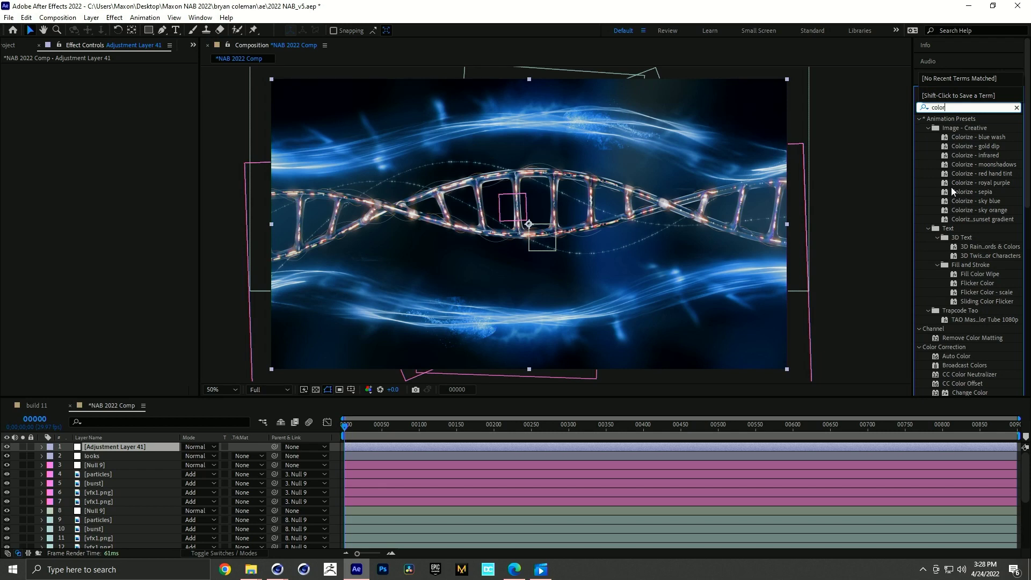
{"action": "type", "text": "r ba"}
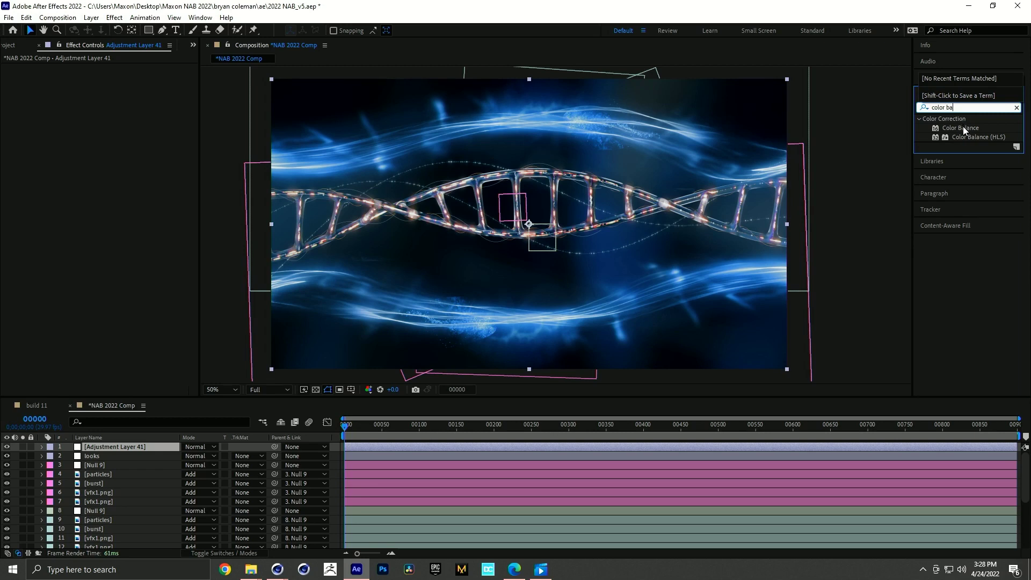
{"action": "left_click_drag", "start_coordinate": [963, 128], "coordinate": [511, 279]}
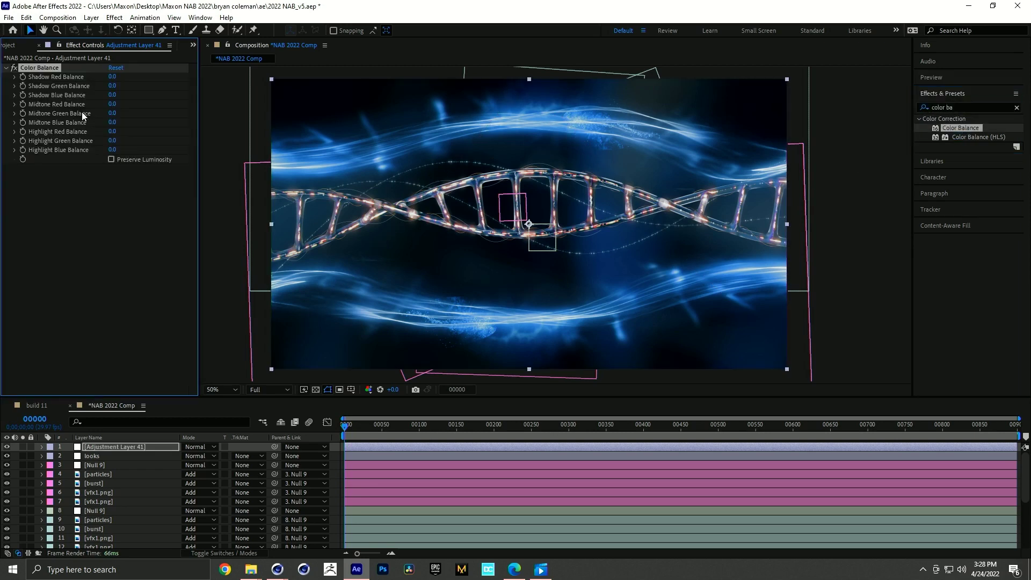
- Set Shadow Blue Balance to 72 on the new adjustment layer and rename the layer as color balance
{"action": "left_click_drag", "start_coordinate": [112, 95], "coordinate": [154, 99]}
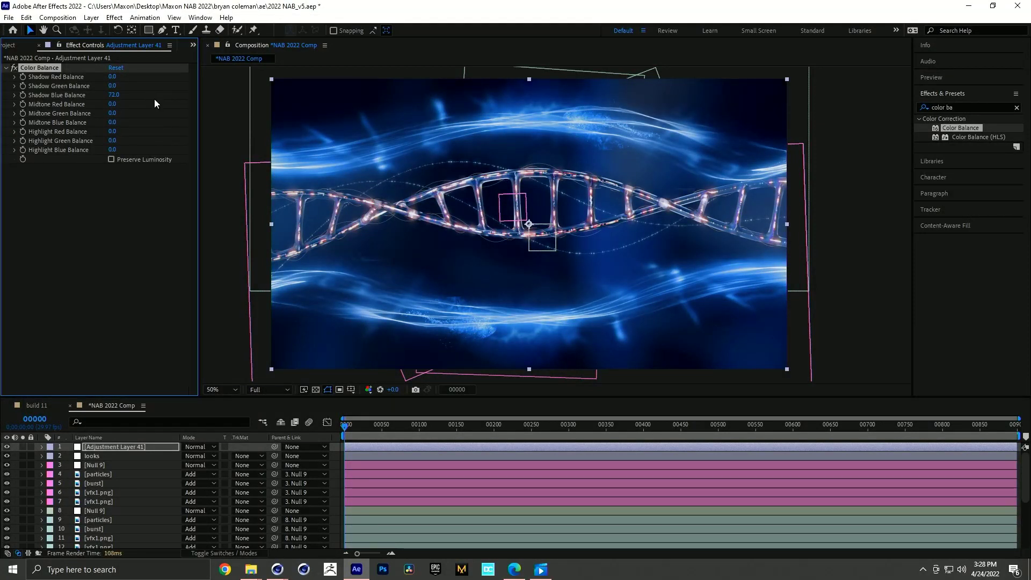
{"action": "left_click_drag", "start_coordinate": [588, 250], "coordinate": [563, 249]}
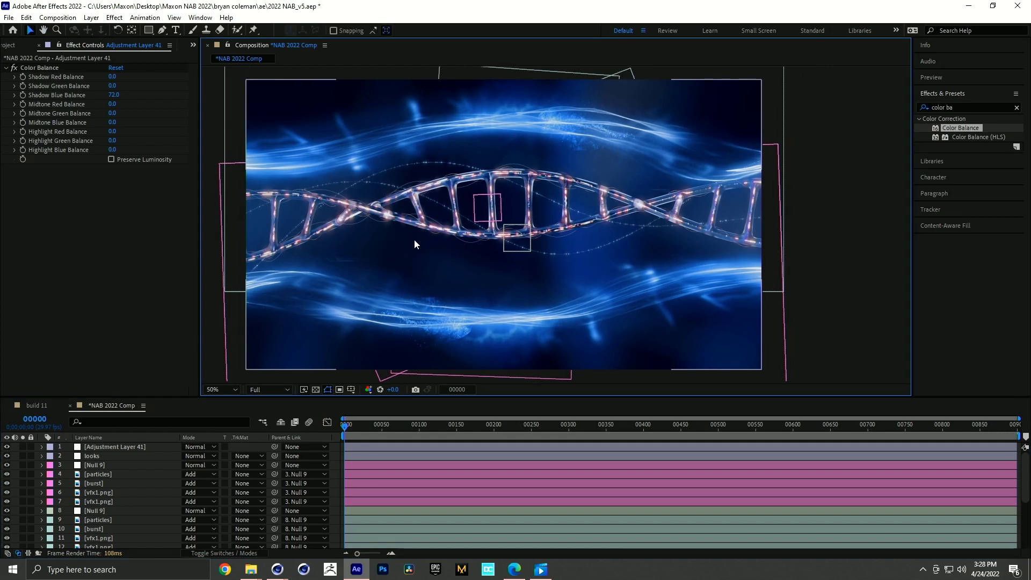
{"action": "left_click", "coordinate": [136, 447]}
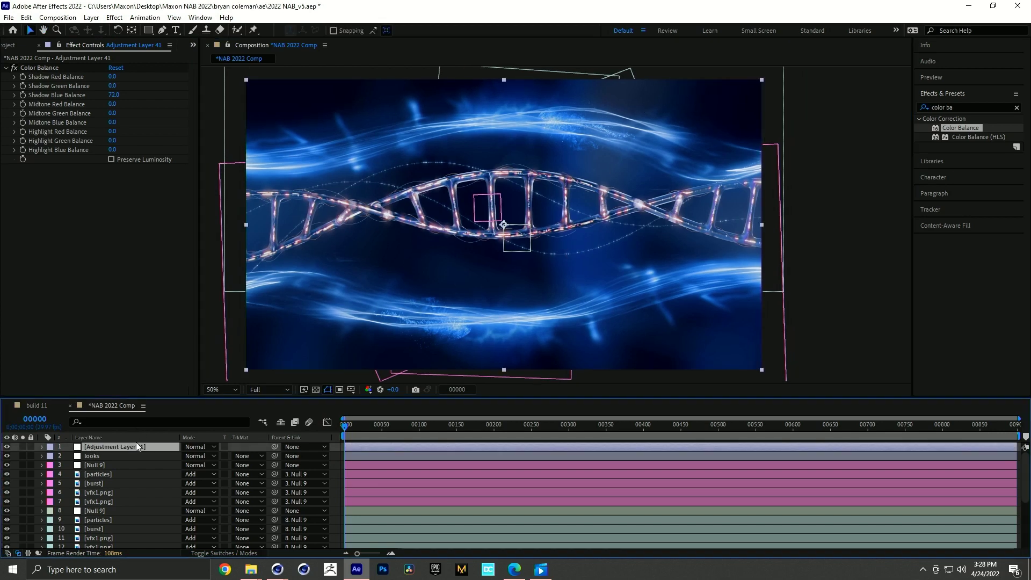
{"action": "key", "text": "Return"}
{"action": "type", "text": "color balance"}
{"action": "key", "text": "Return"}
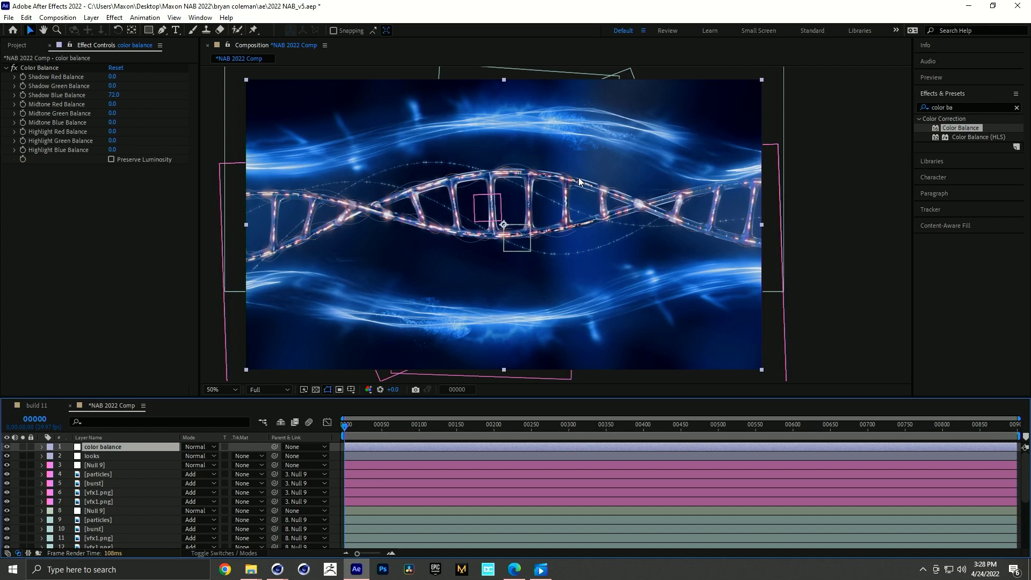
- Create a black 1920 x 1080 px solid named vignette above the color balance layer
{"action": "key", "text": "comma"}
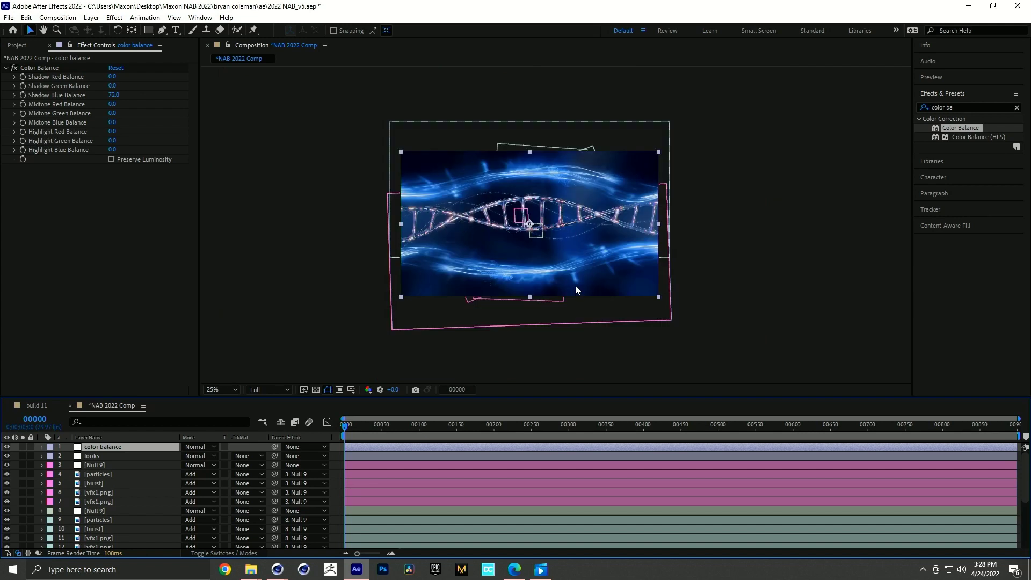
{"action": "key", "text": "ctrl+y"}
{"action": "type", "text": "veig"}
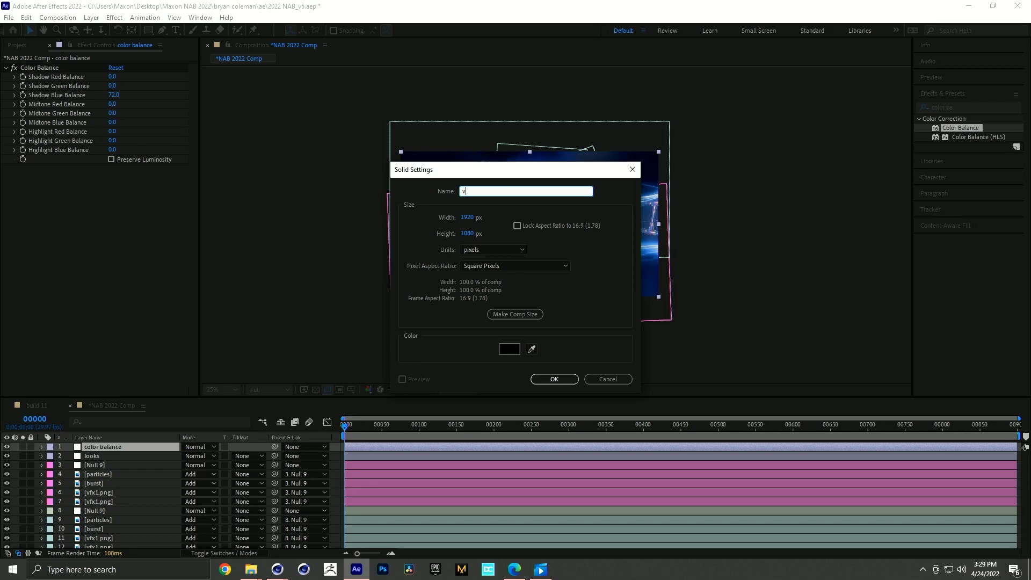
- Draw a closed, curved Pen mask on the vignette solid around the DNA strand, extending beyond the frame's right edge
{"action": "key", "text": "g"}
{"action": "left_click_drag", "start_coordinate": [697, 171], "coordinate": [608, 162]}
{"action": "left_click_drag", "start_coordinate": [542, 168], "coordinate": [438, 186]}
{"action": "left_click_drag", "start_coordinate": [412, 197], "coordinate": [406, 229]}
{"action": "left_click", "coordinate": [428, 261]}
{"action": "left_click_drag", "start_coordinate": [483, 284], "coordinate": [519, 284]}
{"action": "left_click_drag", "start_coordinate": [577, 273], "coordinate": [611, 275]}
{"action": "left_click_drag", "start_coordinate": [650, 275], "coordinate": [690, 268]}
{"action": "left_click_drag", "start_coordinate": [745, 245], "coordinate": [753, 229]}
{"action": "left_click_drag", "start_coordinate": [746, 211], "coordinate": [734, 192]}
{"action": "left_click", "coordinate": [698, 171]}
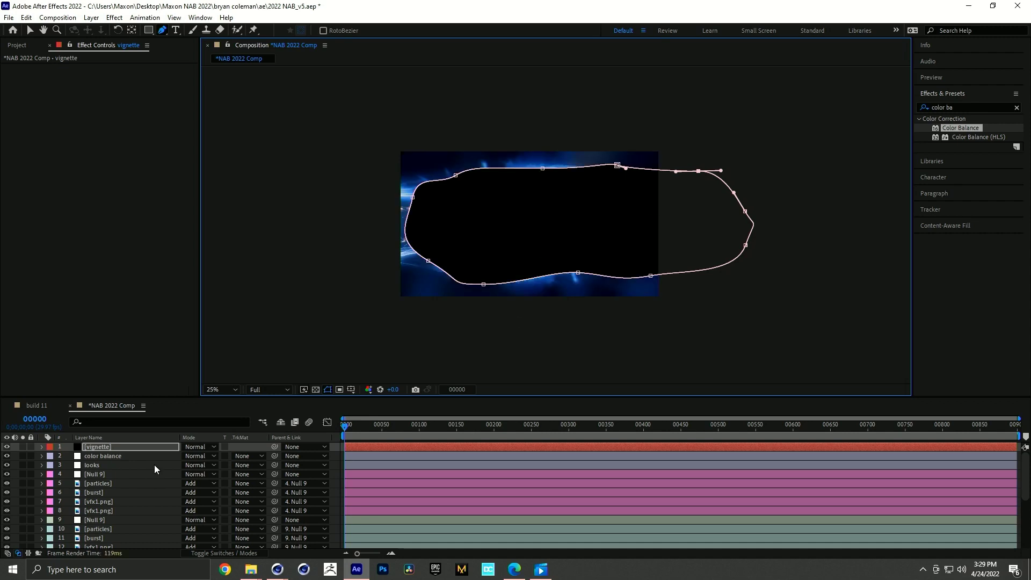
- Set the vignette layer's blending mode to Multiply and its mask mode to Subtract
{"action": "left_click", "coordinate": [196, 451]}
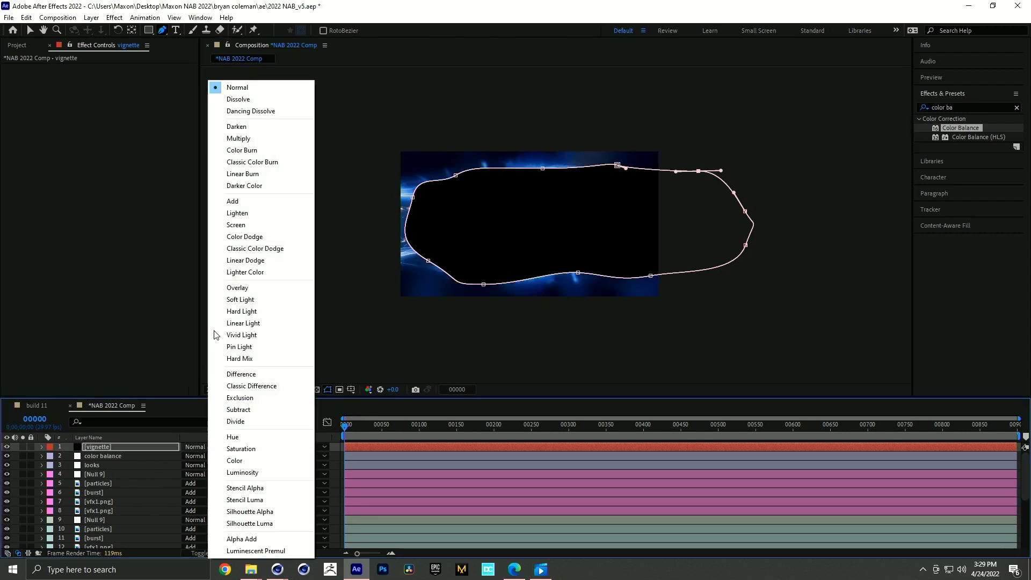
{"action": "left_click", "coordinate": [254, 140]}
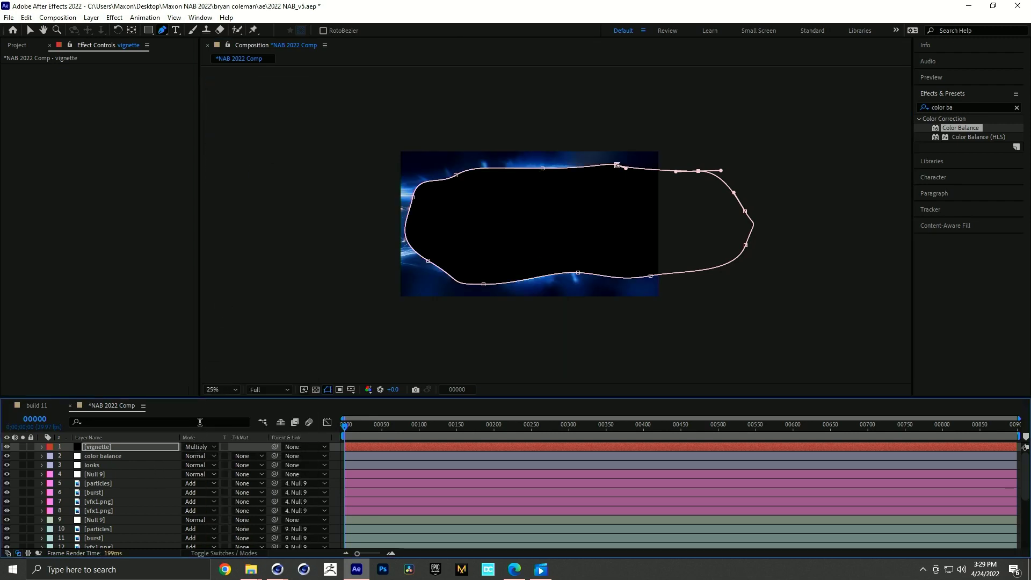
{"action": "key", "text": "m"}
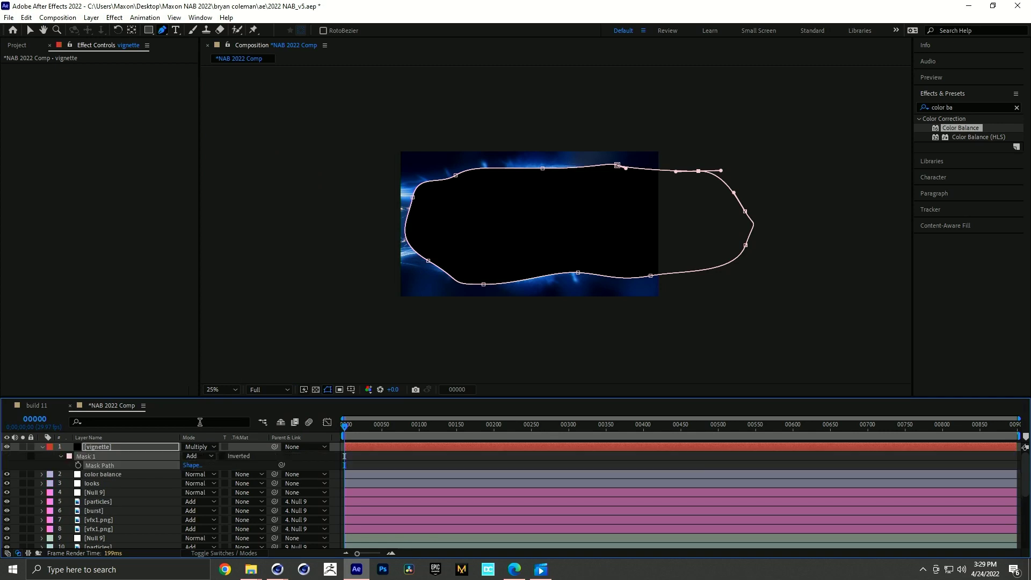
{"action": "left_click", "coordinate": [200, 456]}
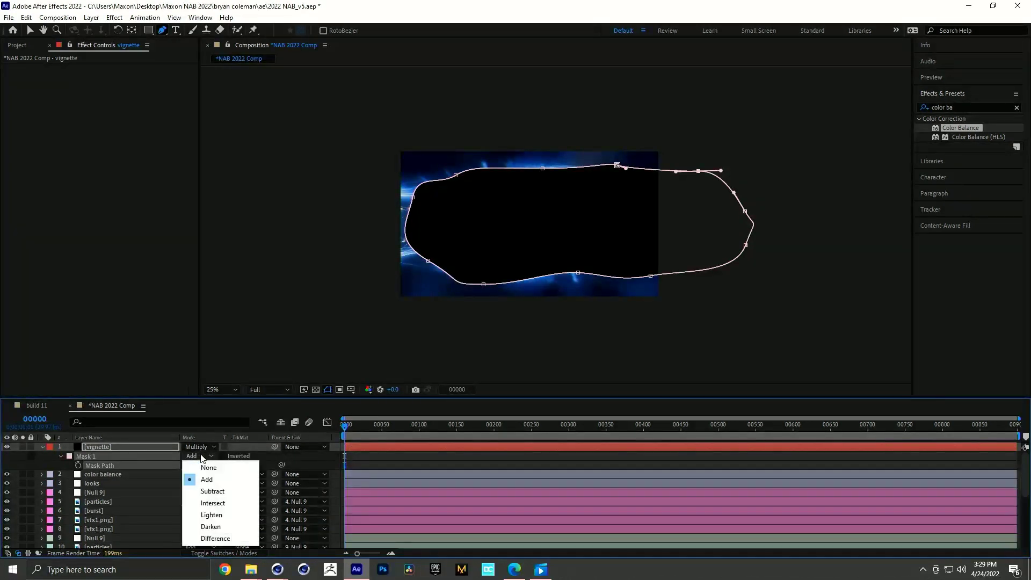
{"action": "left_click", "coordinate": [213, 490]}
- Feather the vignette mask by 357 pixels and set its Mask Expansion to 128 pixels
{"action": "key", "text": "f"}
{"action": "left_click_drag", "start_coordinate": [194, 464], "coordinate": [378, 470]}
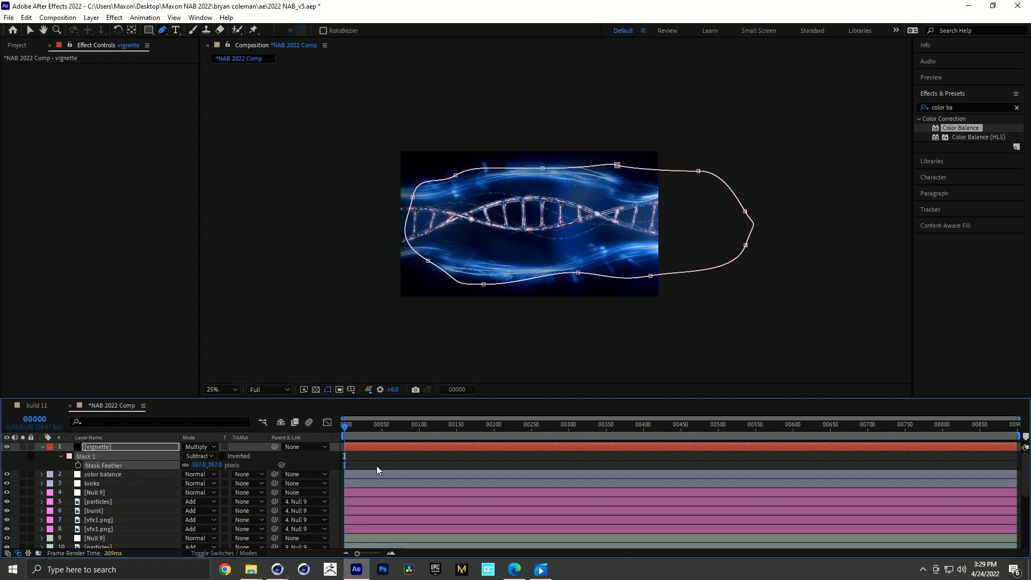
{"action": "key", "text": "f"}
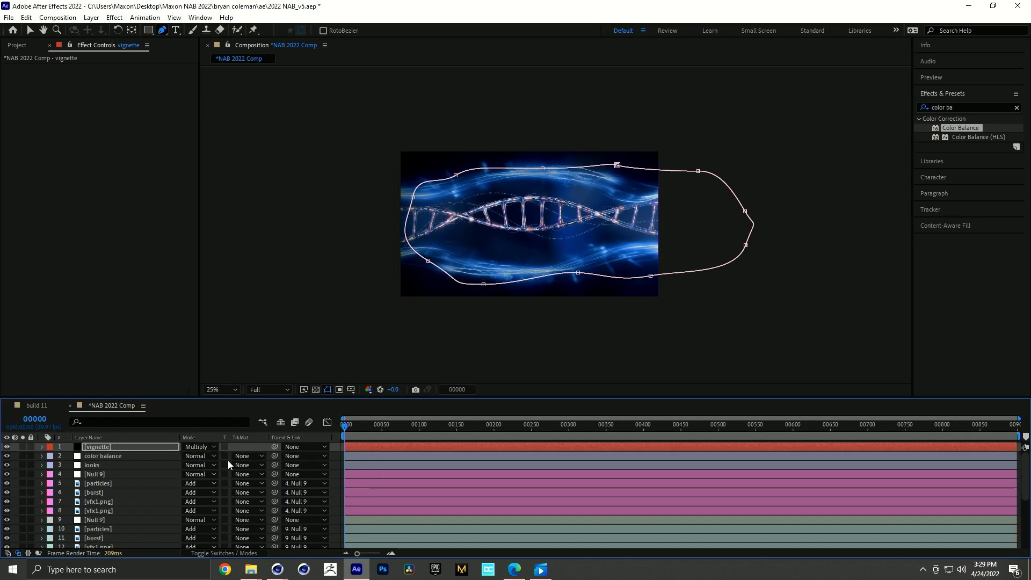
{"action": "key", "text": "m"}
{"action": "key", "text": "m"}
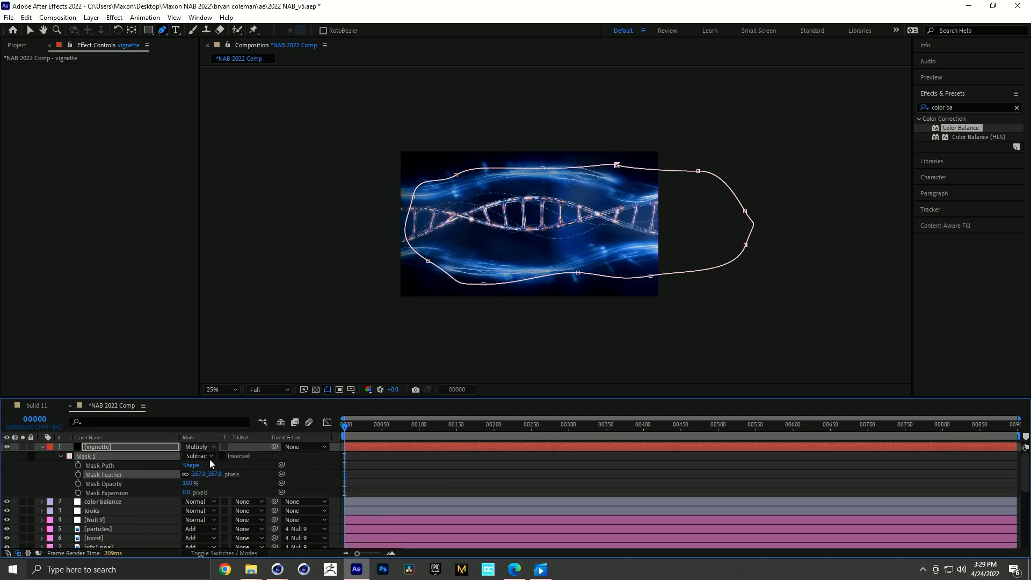
{"action": "left_click_drag", "start_coordinate": [186, 492], "coordinate": [248, 492]}
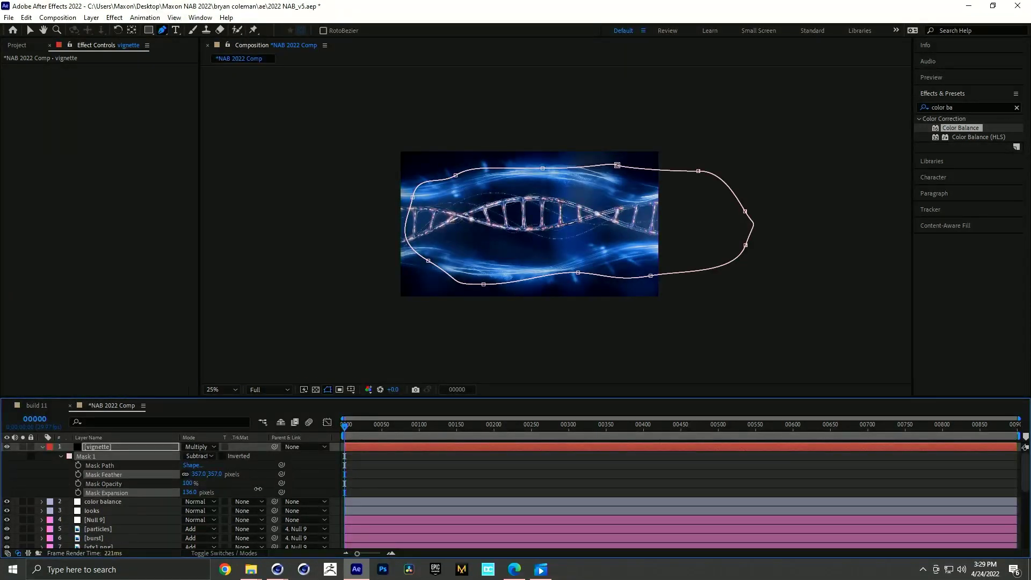
- Compare the composite with the vignette layer hidden and shown, and examine the DNA strand image up close
{"action": "left_click", "coordinate": [7, 447]}
{"action": "left_click", "coordinate": [7, 446]}
{"action": "left_click", "coordinate": [7, 446]}
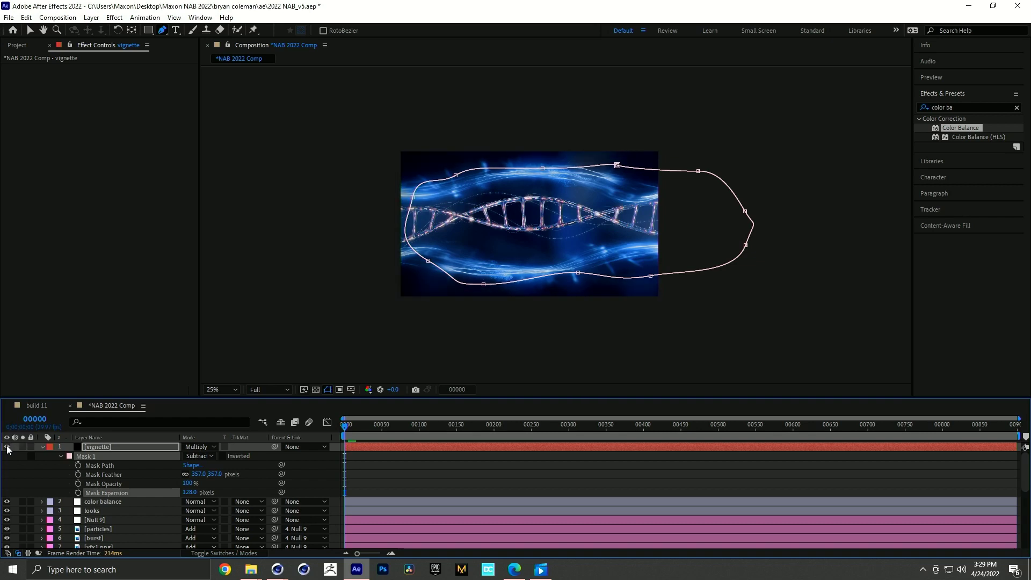
{"action": "left_click", "coordinate": [419, 475]}
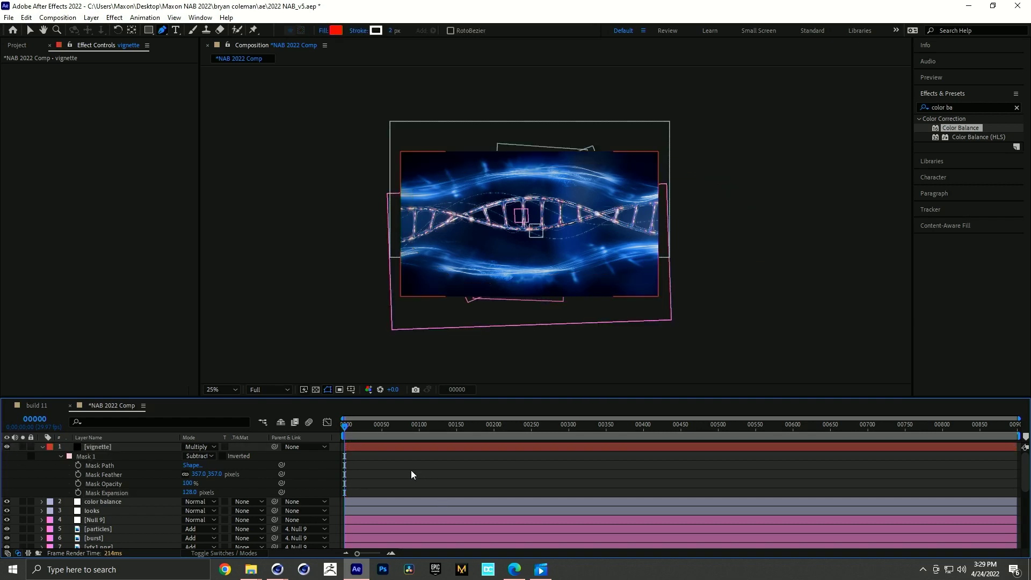
{"action": "middle_click_drag", "start_coordinate": [537, 228], "coordinate": [521, 231]}
{"action": "scroll", "coordinate": [526, 228], "scroll_direction": "up", "scroll_amount": 2}
{"action": "middle_click_drag", "start_coordinate": [452, 200], "coordinate": [463, 195]}
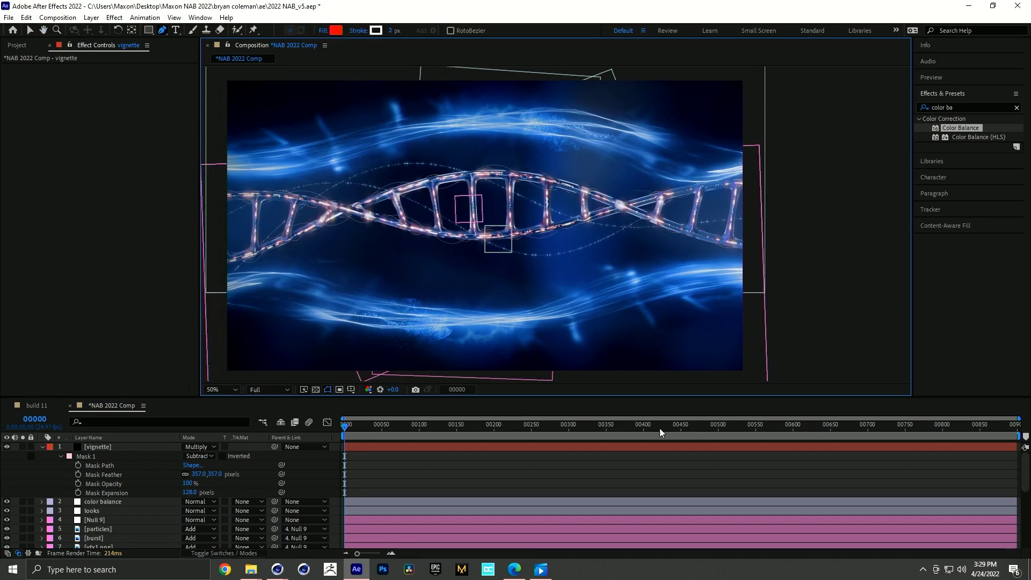
{"action": "left_click", "coordinate": [619, 468]}
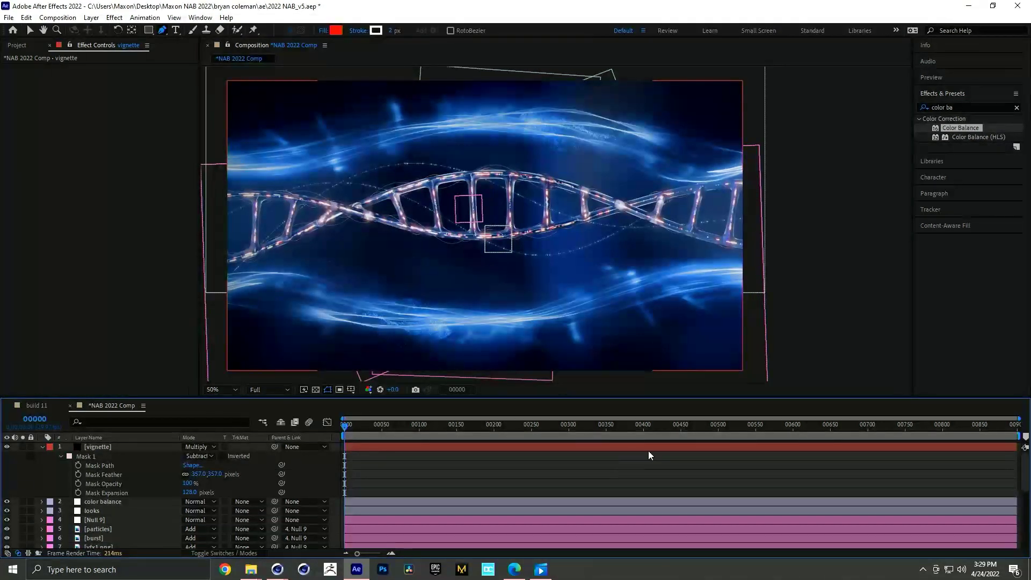
{"action": "left_click", "coordinate": [42, 446]}
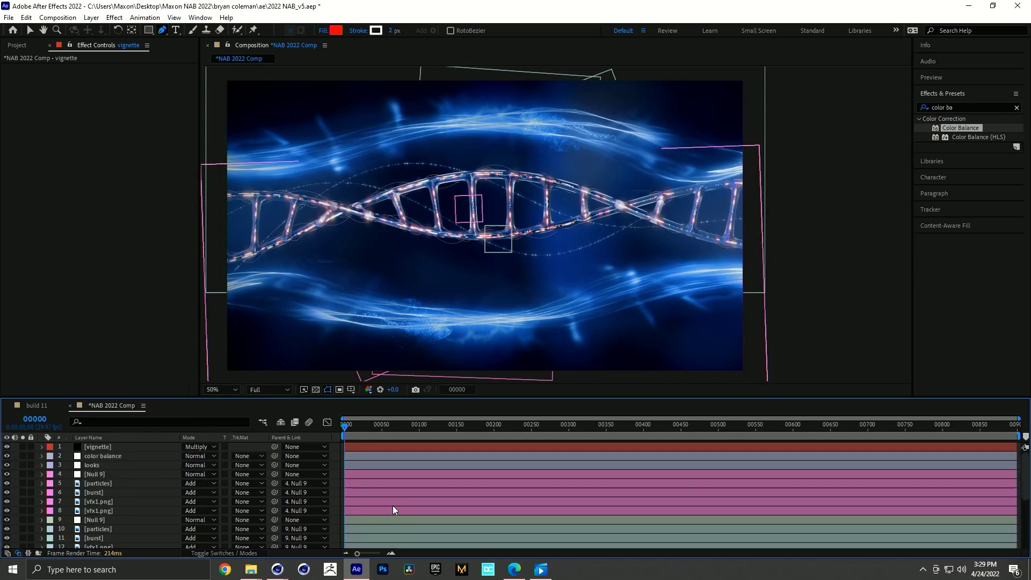
- Create a black solid named right side lights above the vignette layer
{"action": "key", "text": "ctrl+y"}
{"action": "type", "text": "sid"}
{"action": "type", "text": "ri"}
{"action": "type", "text": "ght side lights"}
{"action": "key", "text": "Return"}
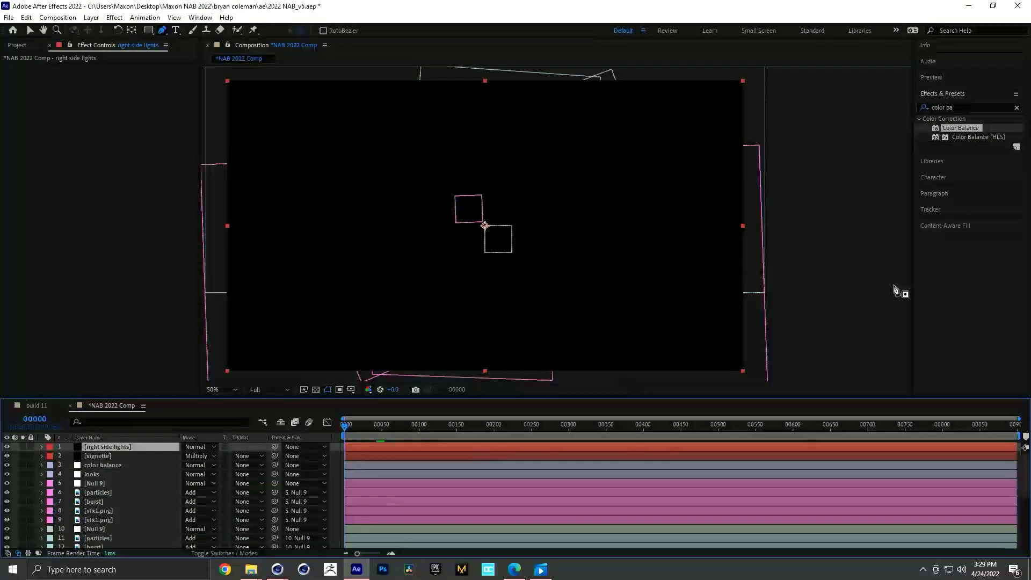
- Find the Trapcode Form effect and apply it to the right side lights layer
{"action": "left_click", "coordinate": [969, 108]}
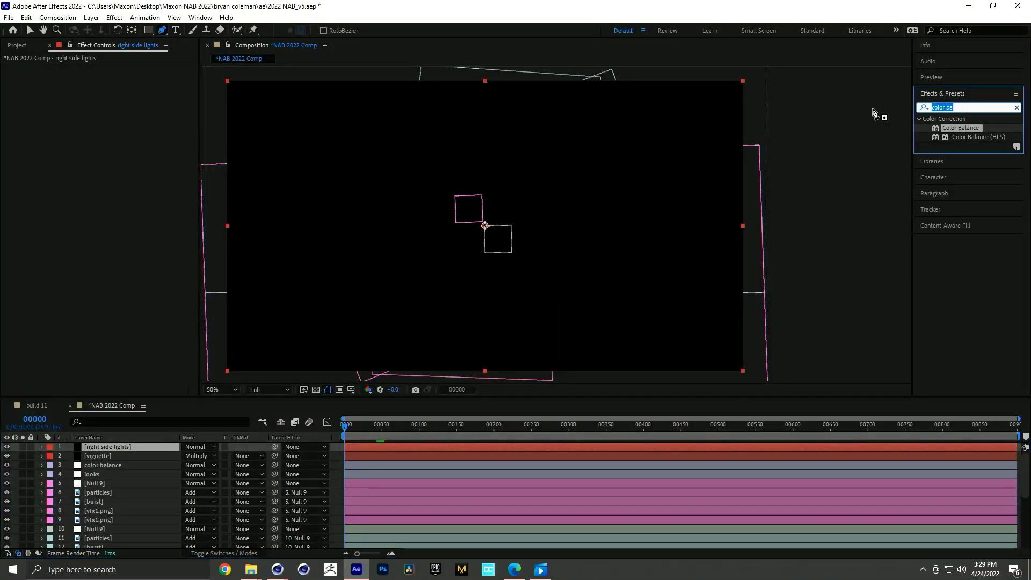
{"action": "type", "text": "form"}
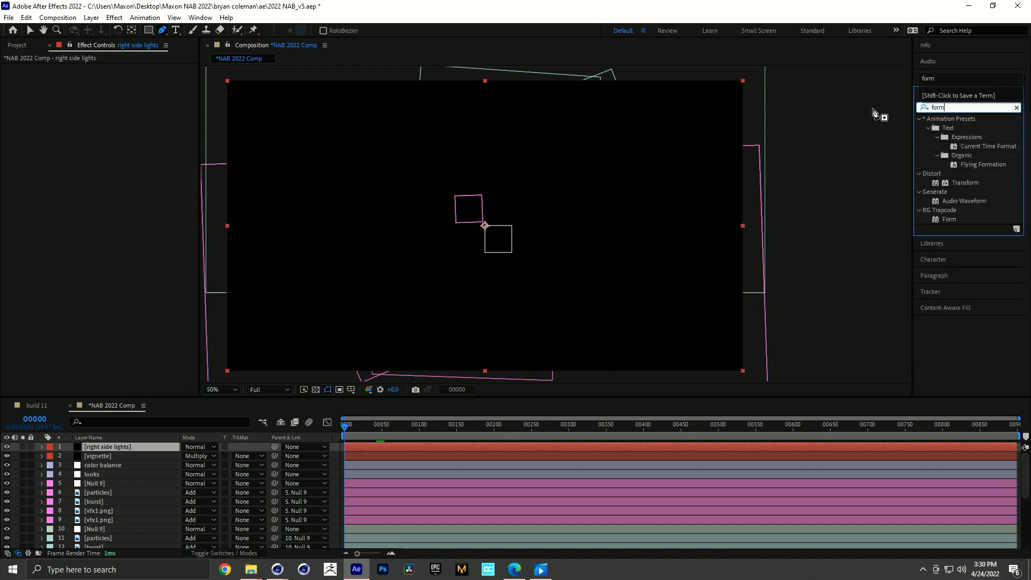
{"action": "left_click_drag", "start_coordinate": [951, 219], "coordinate": [673, 251]}
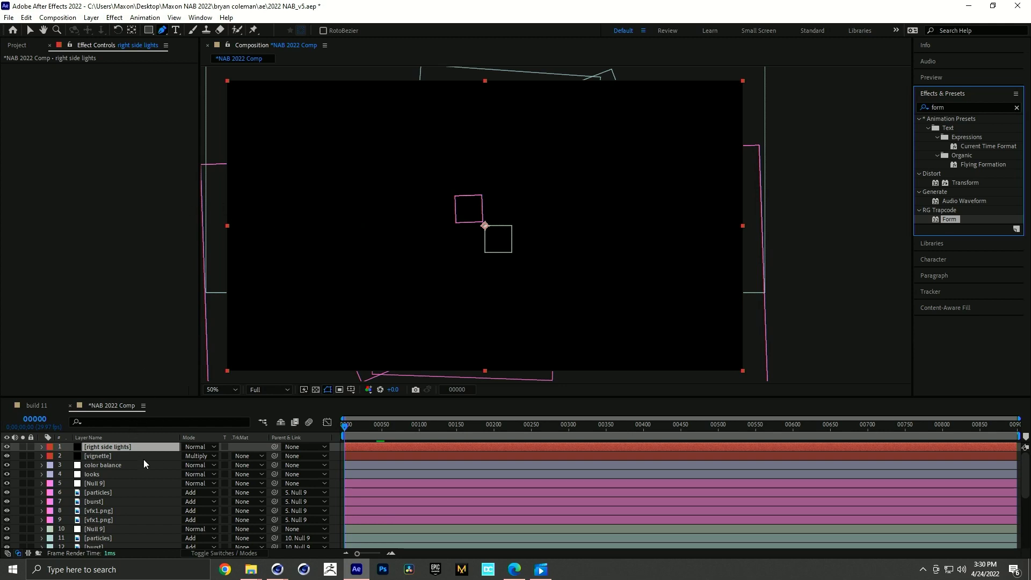
{"action": "left_click_drag", "start_coordinate": [144, 459], "coordinate": [53, 268]}
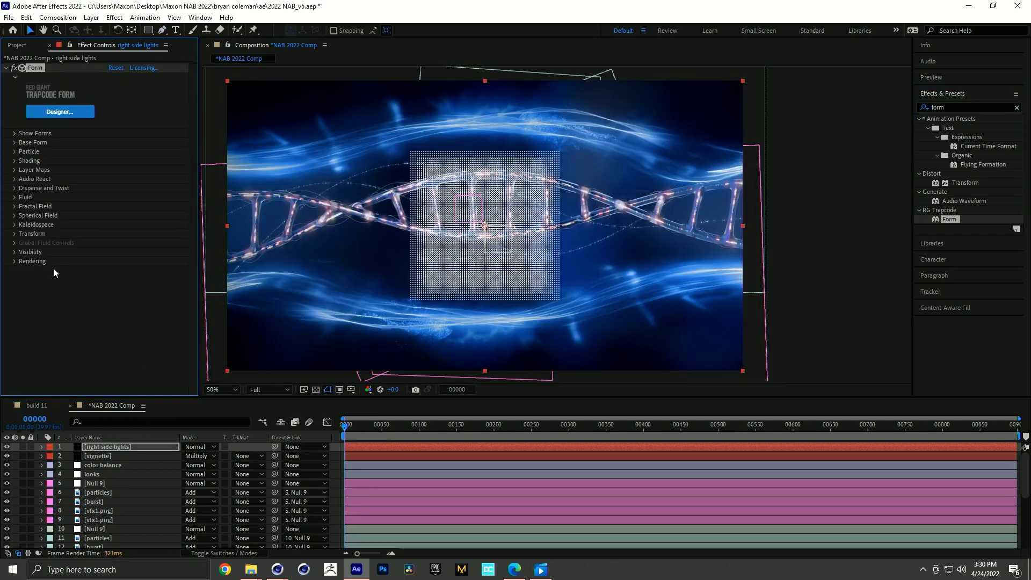
- Move the base form toward the frame's right side, at about 1780, 520, and set its Y Rotation to -101°
{"action": "left_click", "coordinate": [13, 142]}
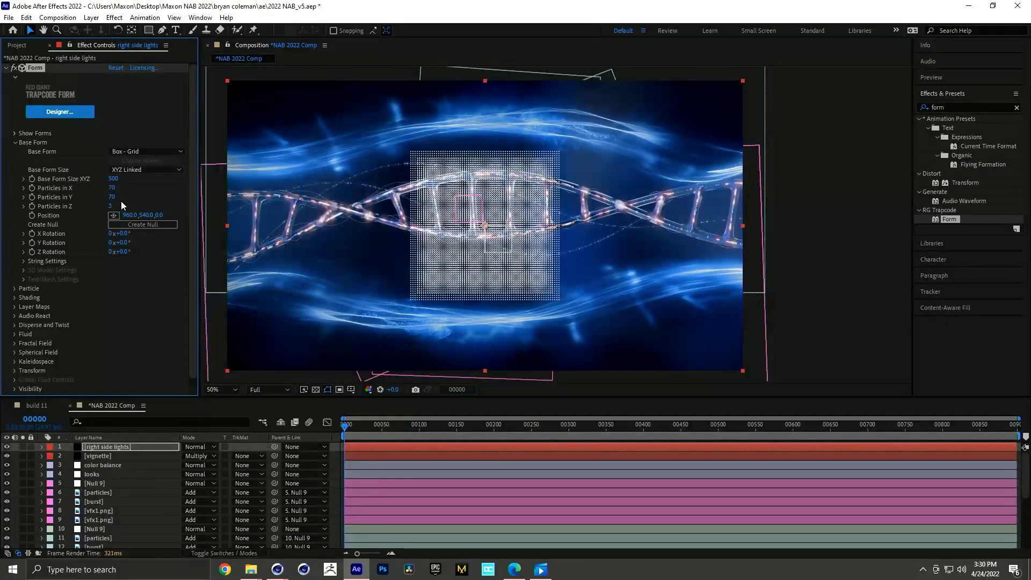
{"action": "left_click_drag", "start_coordinate": [485, 225], "coordinate": [704, 220]}
{"action": "left_click_drag", "start_coordinate": [110, 243], "coordinate": [78, 251]}
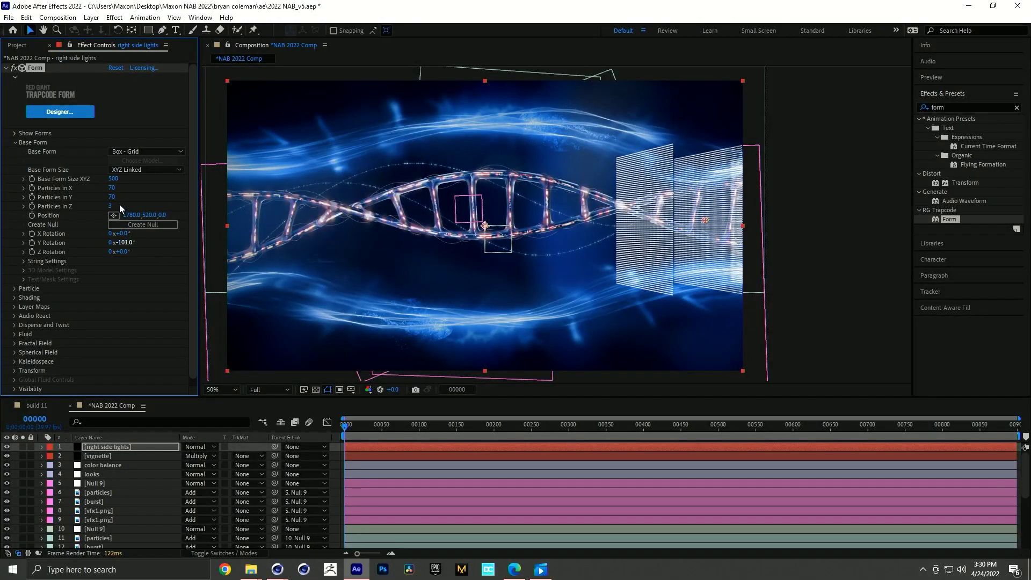
- Switch Base Form Size to XYZ Individual with a Y size of 930, and move the form to about 1922, 534
{"action": "left_click", "coordinate": [150, 169]}
{"action": "left_click", "coordinate": [143, 199]}
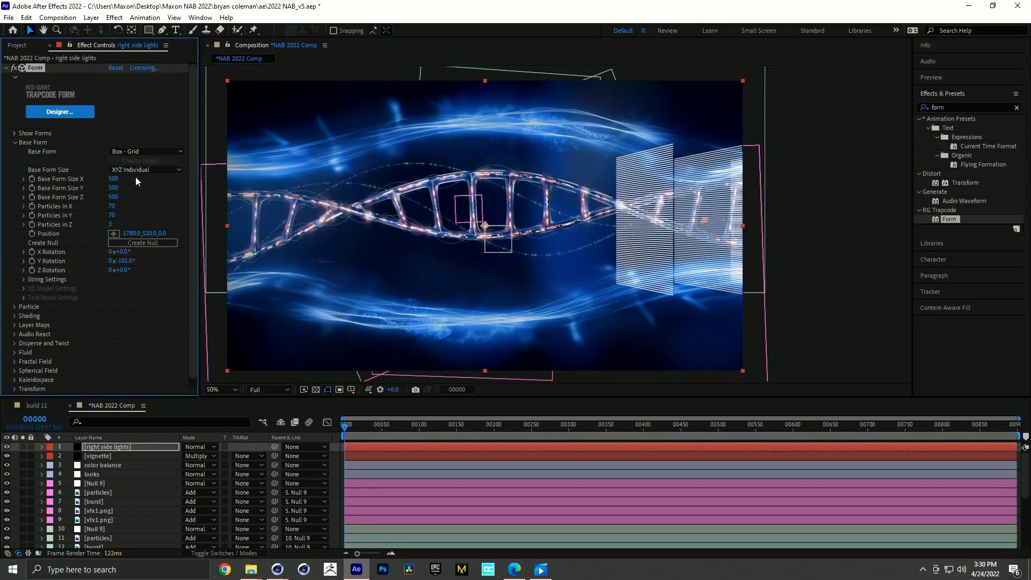
{"action": "left_click_drag", "start_coordinate": [139, 188], "coordinate": [370, 188]}
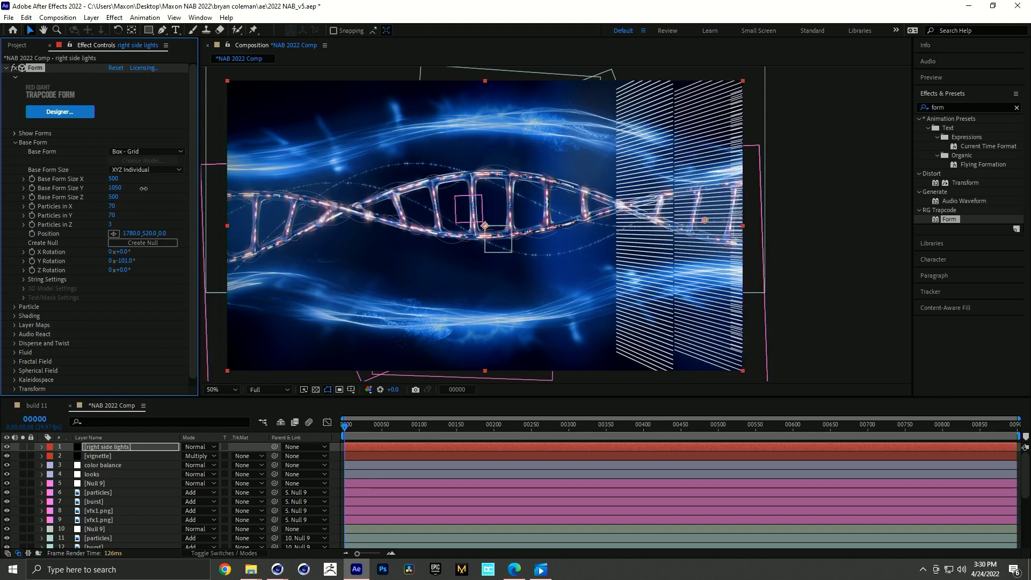
{"action": "left_click_drag", "start_coordinate": [705, 220], "coordinate": [741, 224]}
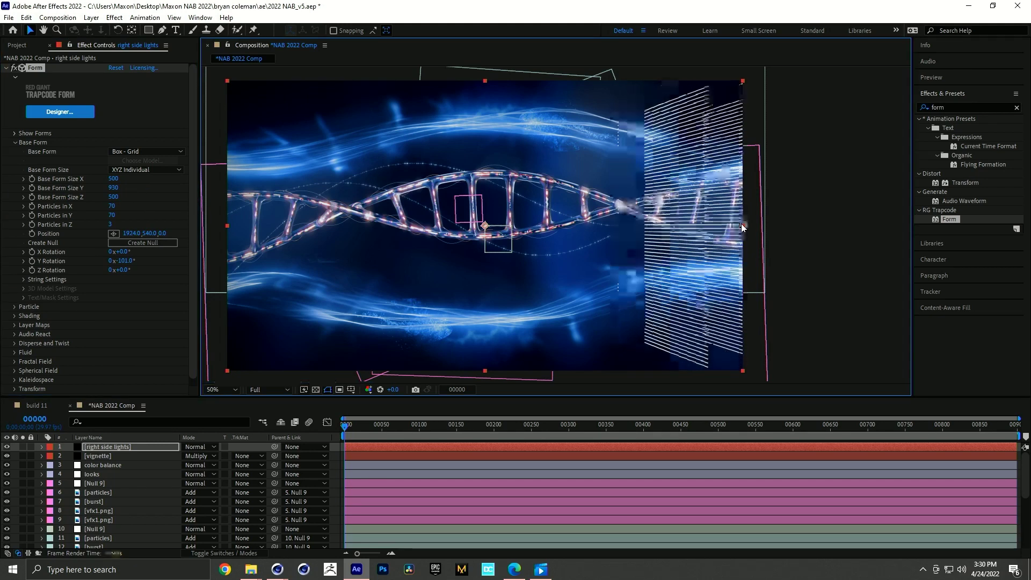
- Set the Form particles' Size Random to 96% and Opacity Random to 82%
{"action": "left_click", "coordinate": [14, 307]}
{"action": "scroll", "coordinate": [103, 348], "scroll_direction": "down", "scroll_amount": 3}
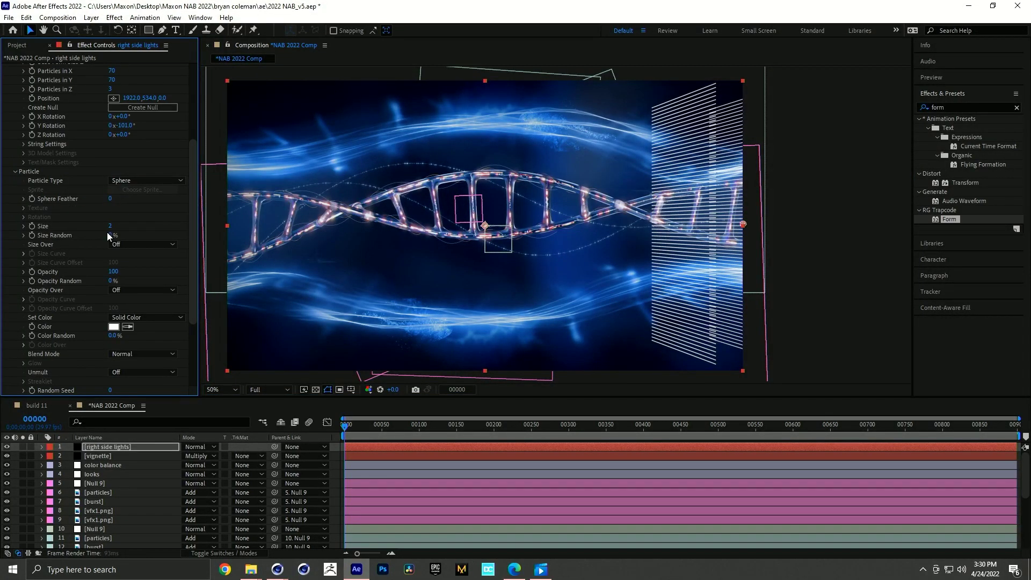
{"action": "left_click_drag", "start_coordinate": [165, 236], "coordinate": [166, 236]}
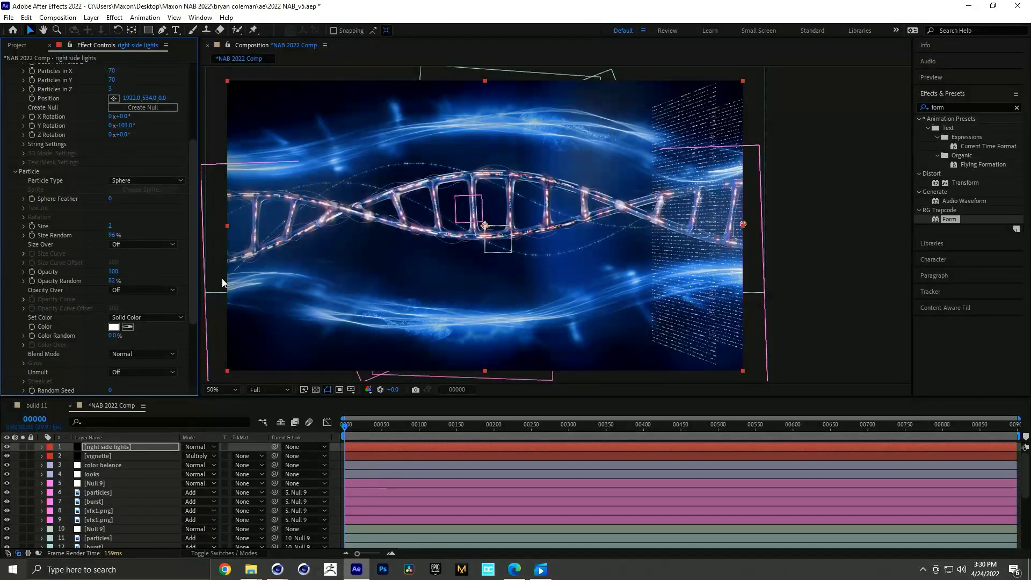
- Set the Form effect's Fractal Field Displace to 86 and F Scale to 3
{"action": "scroll", "coordinate": [193, 358], "scroll_direction": "down", "scroll_amount": 3}
{"action": "scroll", "coordinate": [194, 359], "scroll_direction": "down", "scroll_amount": 1}
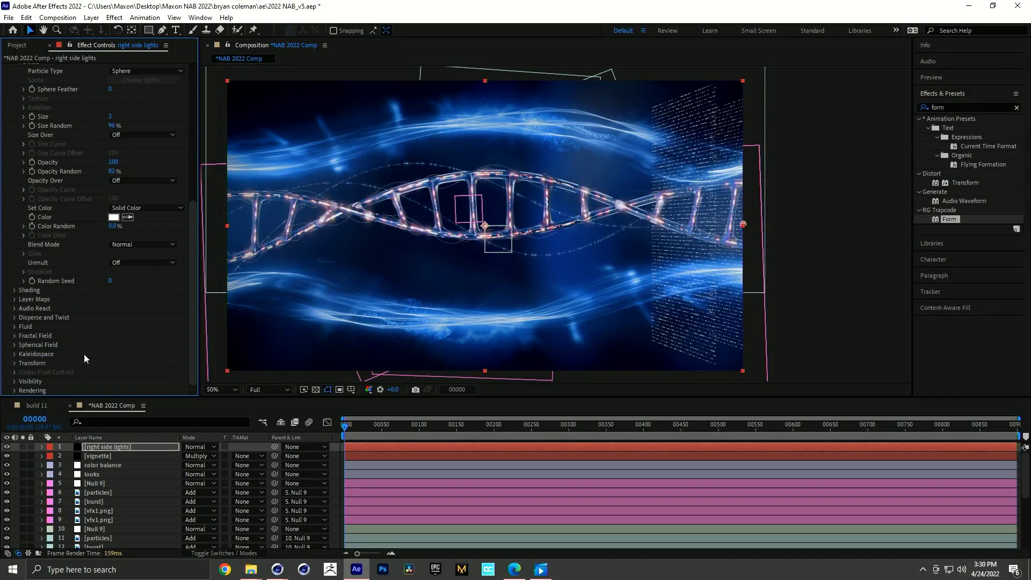
{"action": "left_click", "coordinate": [15, 335]}
{"action": "scroll", "coordinate": [180, 354], "scroll_direction": "down", "scroll_amount": 6}
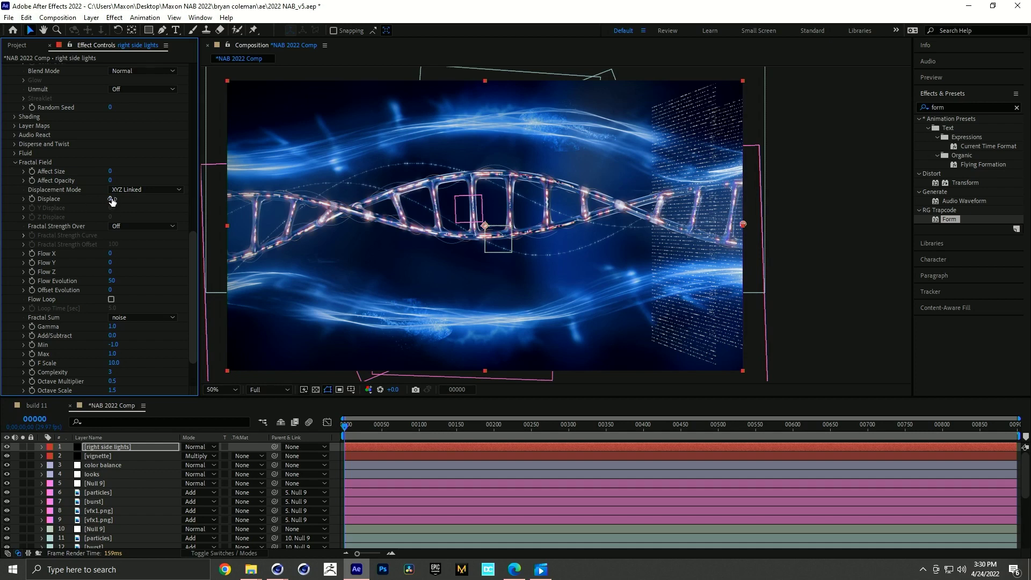
{"action": "left_click_drag", "start_coordinate": [137, 198], "coordinate": [160, 200]}
{"action": "left_click_drag", "start_coordinate": [194, 246], "coordinate": [194, 269]}
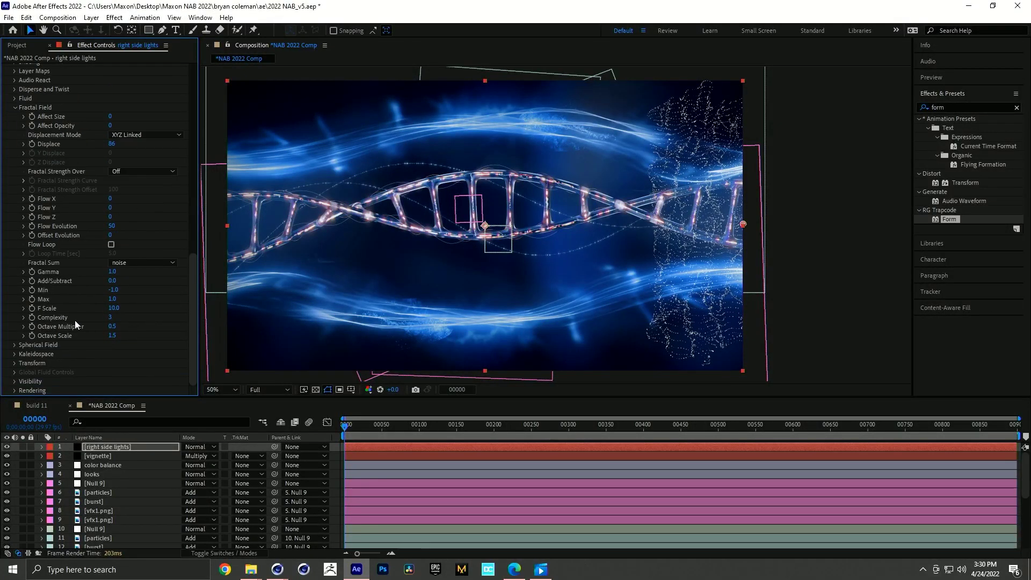
{"action": "left_click", "coordinate": [113, 307]}
{"action": "type", "text": "300"}
{"action": "key", "text": "Return"}
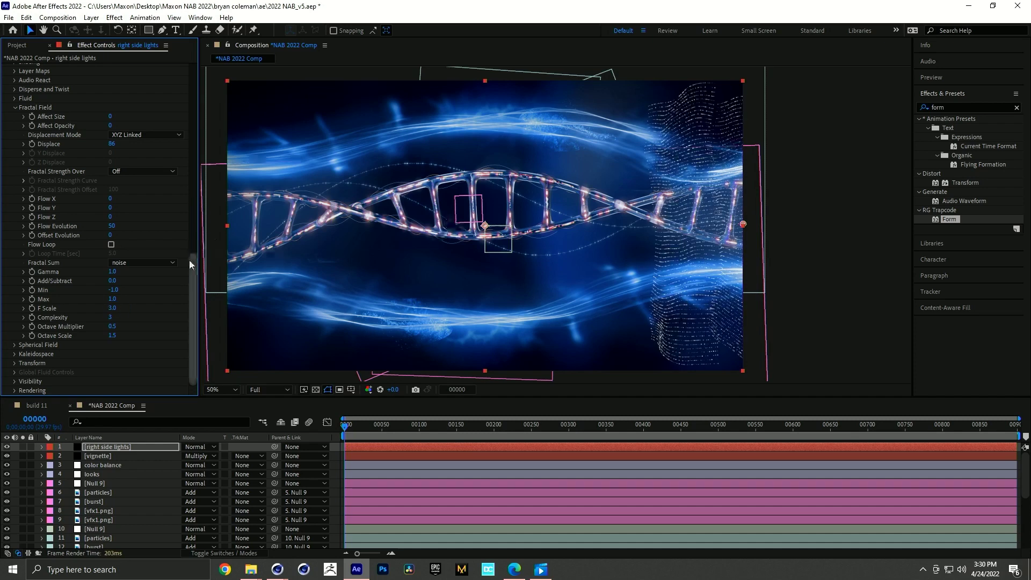
- Raise the Fractal Field Displace to 198 and shift the form slightly beyond the frame's right edge
{"action": "scroll", "coordinate": [190, 267], "scroll_direction": "up", "scroll_amount": 2}
{"action": "left_click_drag", "start_coordinate": [116, 165], "coordinate": [179, 163]}
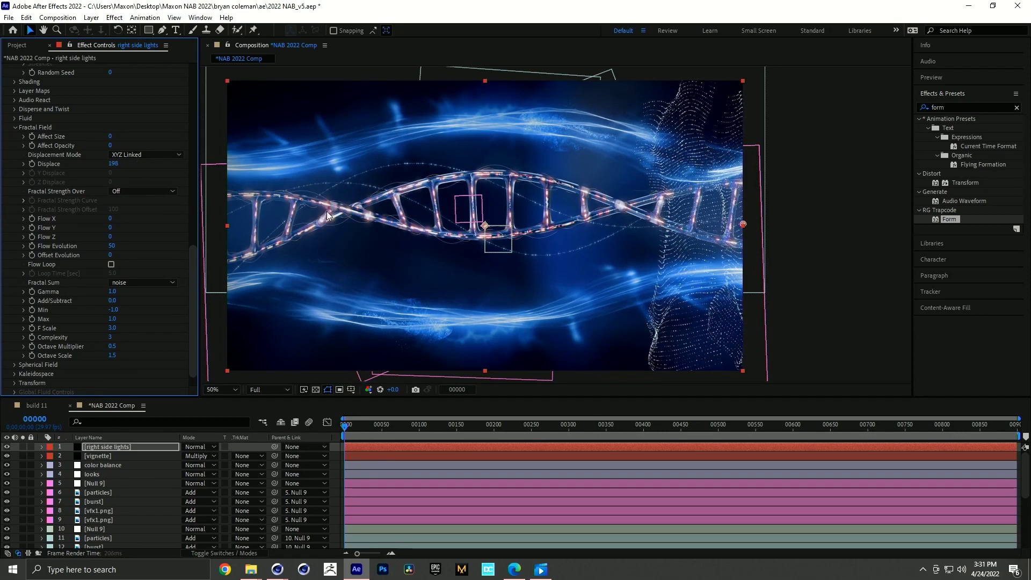
{"action": "left_click_drag", "start_coordinate": [744, 223], "coordinate": [752, 226]}
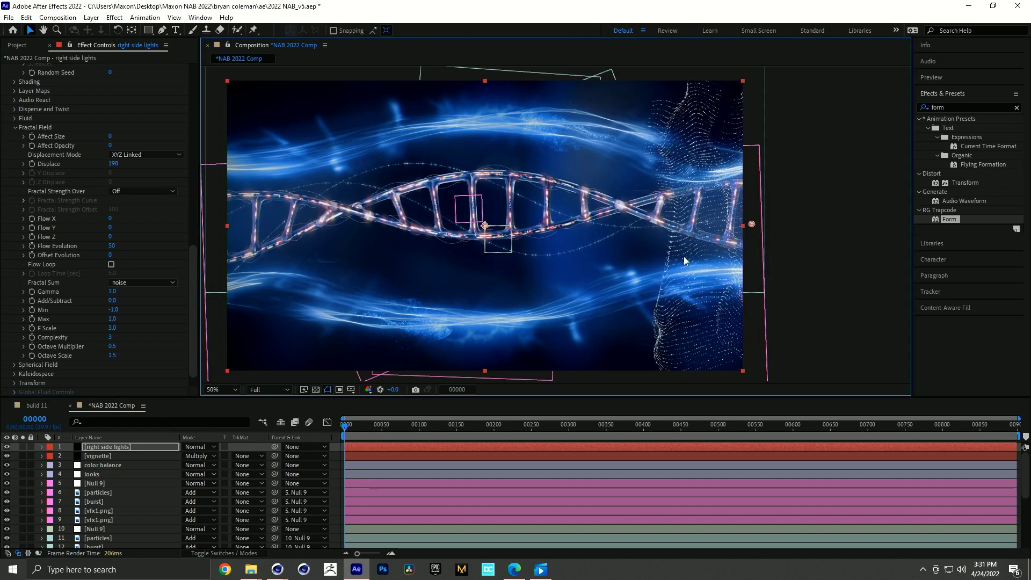
- Add another black 1920 x 1080 px solid with the default name above the right side lights layer
{"action": "left_click", "coordinate": [337, 488]}
{"action": "key", "text": "ctrl+y"}
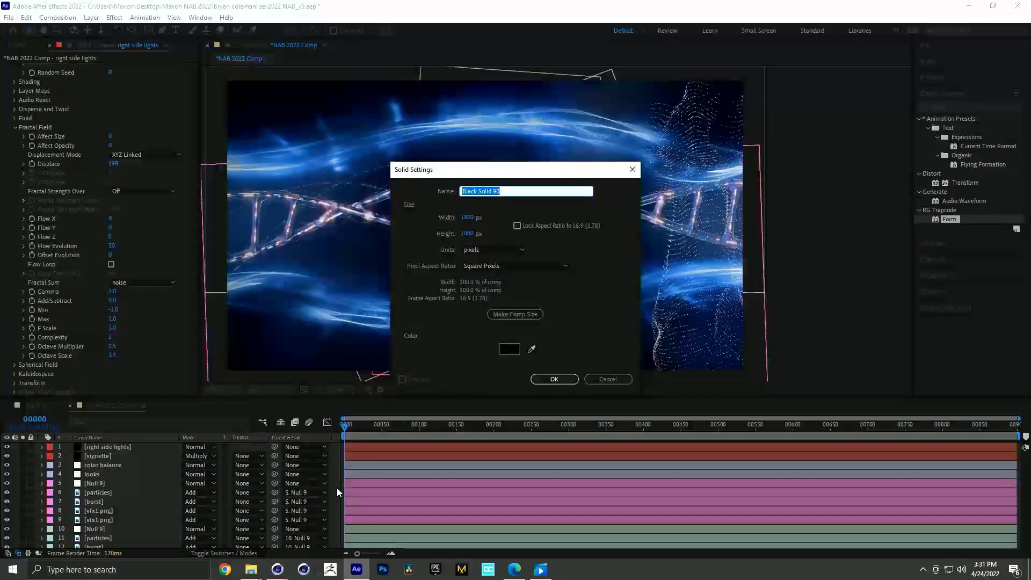
{"action": "key", "text": "Return"}
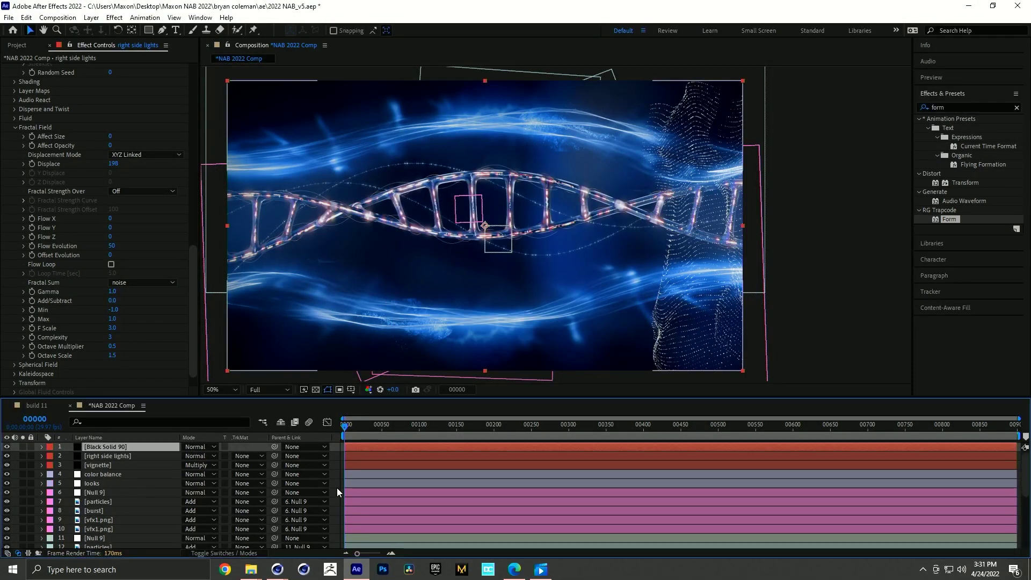
- Hide the new black solid, draw a closed, curved Pen mask on it across the frame's right edge, and reveal its mask path
{"action": "left_click", "coordinate": [6, 446]}
{"action": "key", "text": "g"}
{"action": "left_click", "coordinate": [805, 140]}
{"action": "left_click", "coordinate": [692, 251]}
{"action": "left_click", "coordinate": [736, 316]}
{"action": "left_click", "coordinate": [838, 293]}
{"action": "left_click", "coordinate": [848, 184]}
{"action": "left_click", "coordinate": [804, 141]}
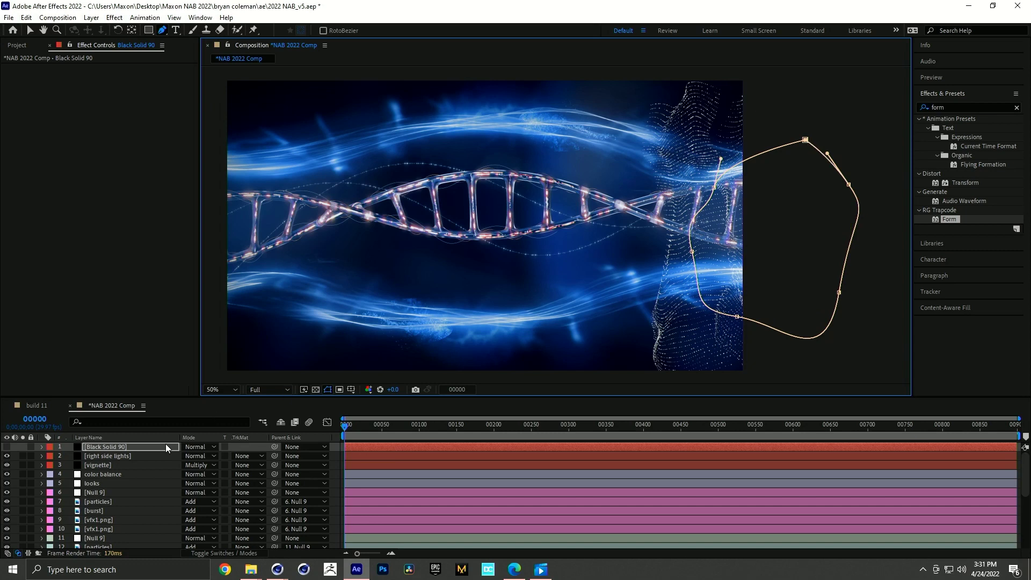
{"action": "key", "text": "m"}
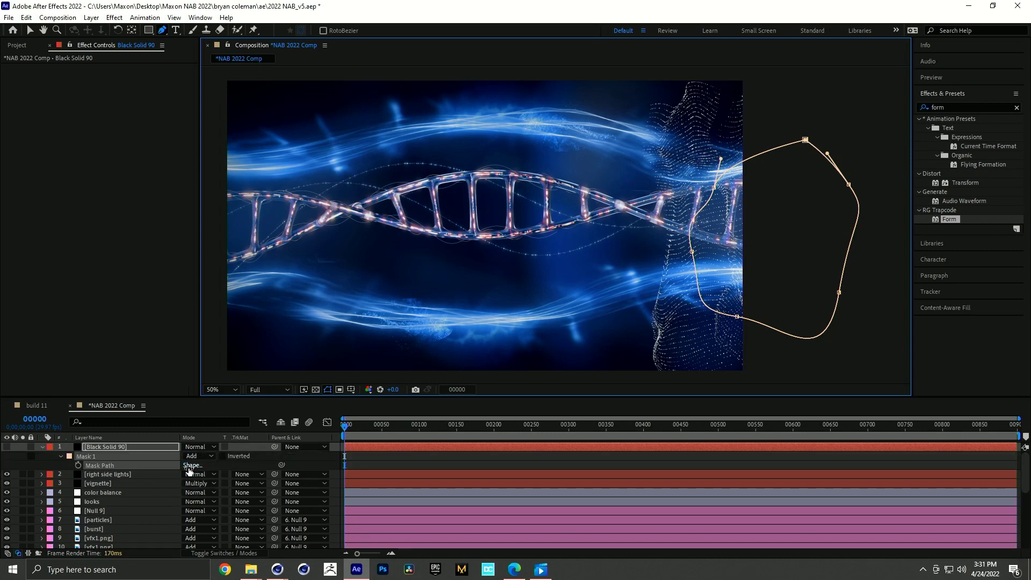
- Use Black Solid 90 as the alpha matte of the right side lights layer and set its mask feather to 218 pixels
{"action": "key", "text": "f"}
{"action": "left_click", "coordinate": [222, 466]}
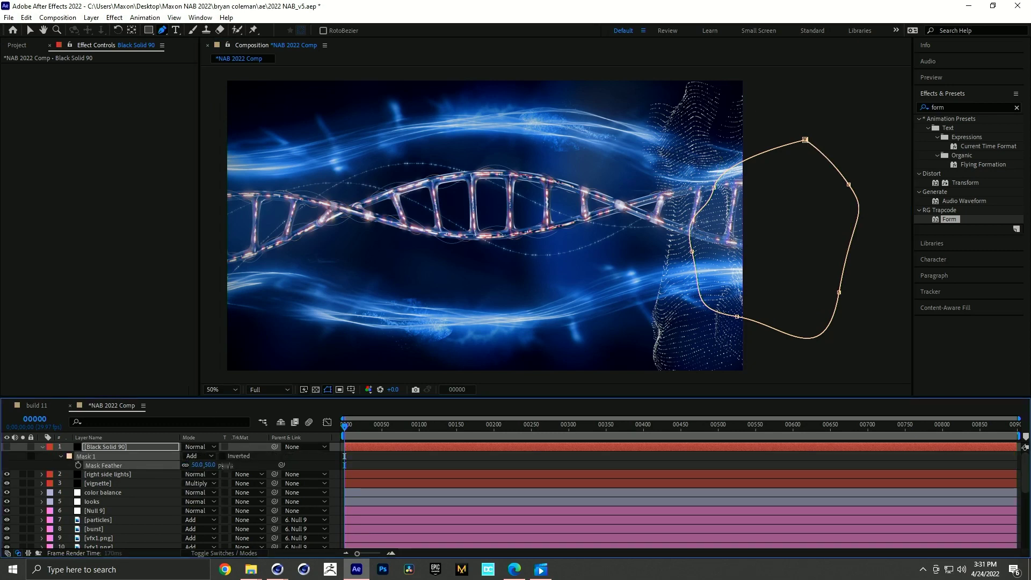
{"action": "left_click", "coordinate": [248, 474]}
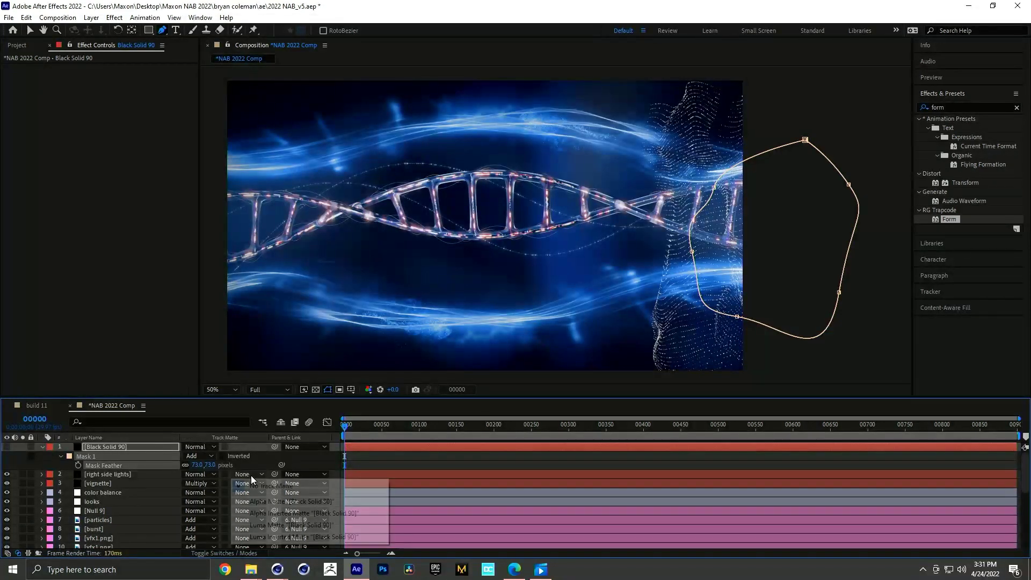
{"action": "left_click", "coordinate": [322, 502]}
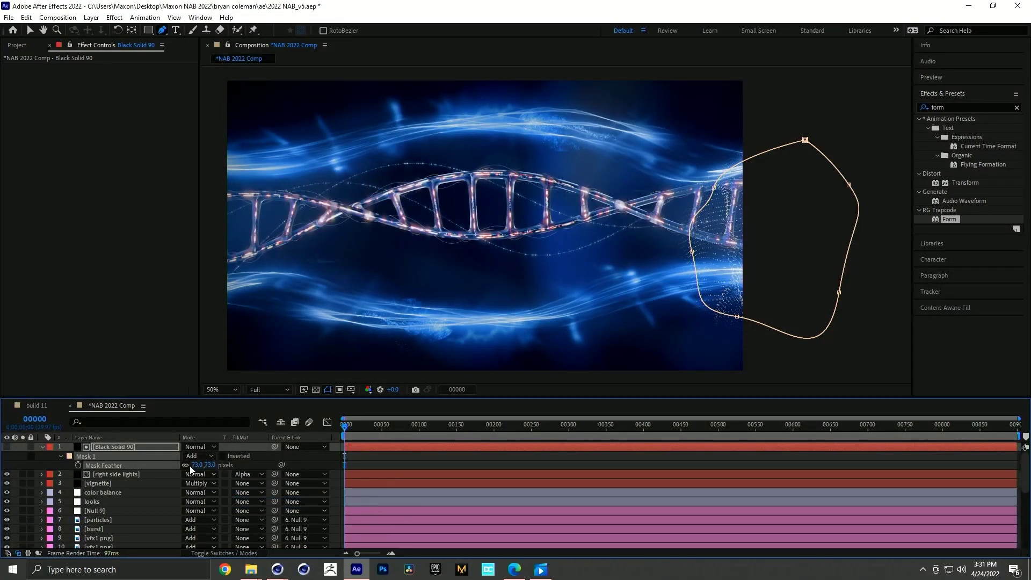
{"action": "left_click_drag", "start_coordinate": [198, 469], "coordinate": [272, 465]}
- Reshape the matte mask by pulling its inner edge points closer to the frame's right edge
{"action": "key", "text": "v"}
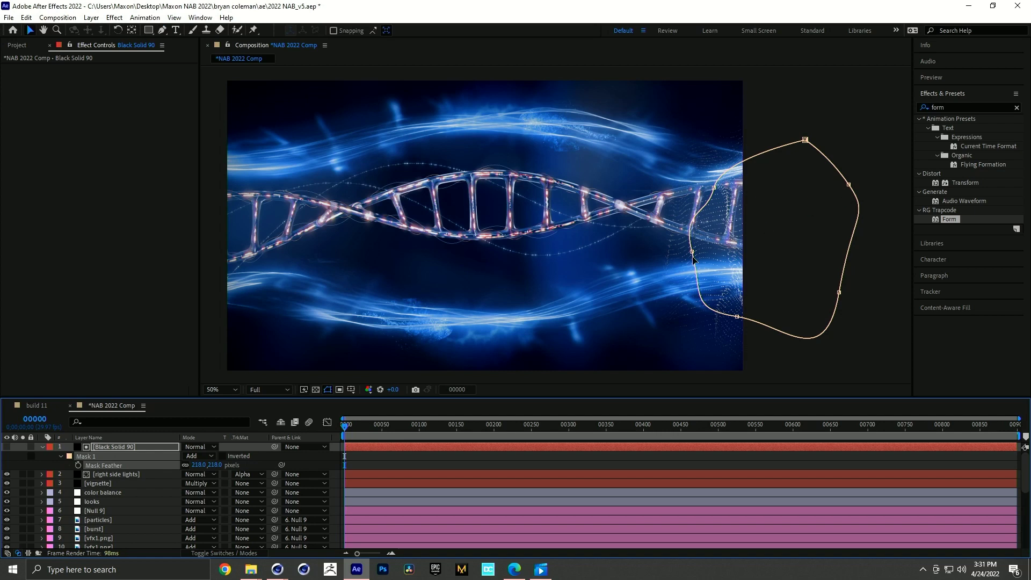
{"action": "left_click_drag", "start_coordinate": [715, 242], "coordinate": [718, 238]}
{"action": "left_click_drag", "start_coordinate": [715, 190], "coordinate": [729, 182]}
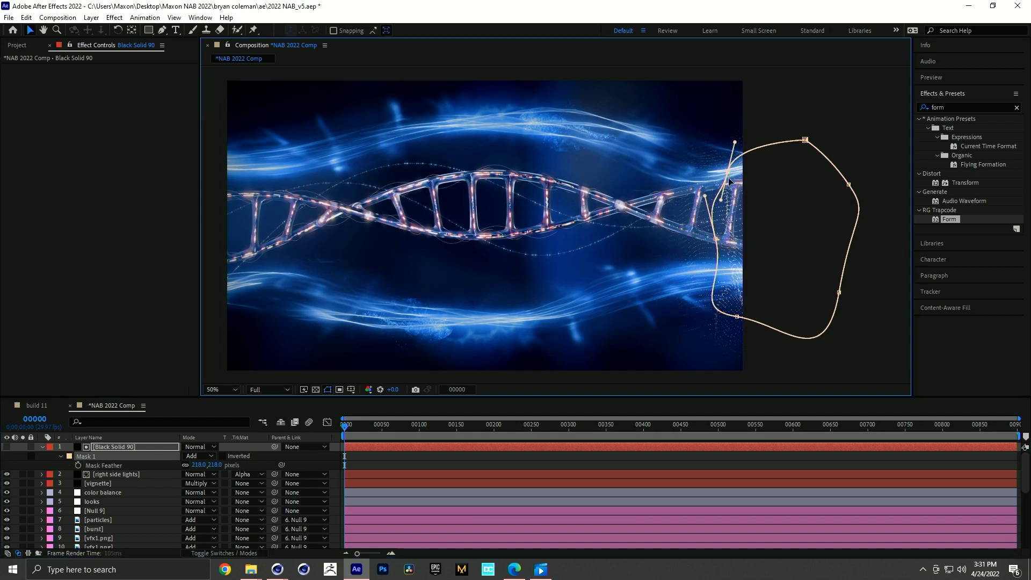
- Duplicate the right side lights layer together with its Black Solid 90 matte
{"action": "left_click", "coordinate": [98, 474]}
{"action": "left_click", "coordinate": [106, 447], "text": "ctrl"}
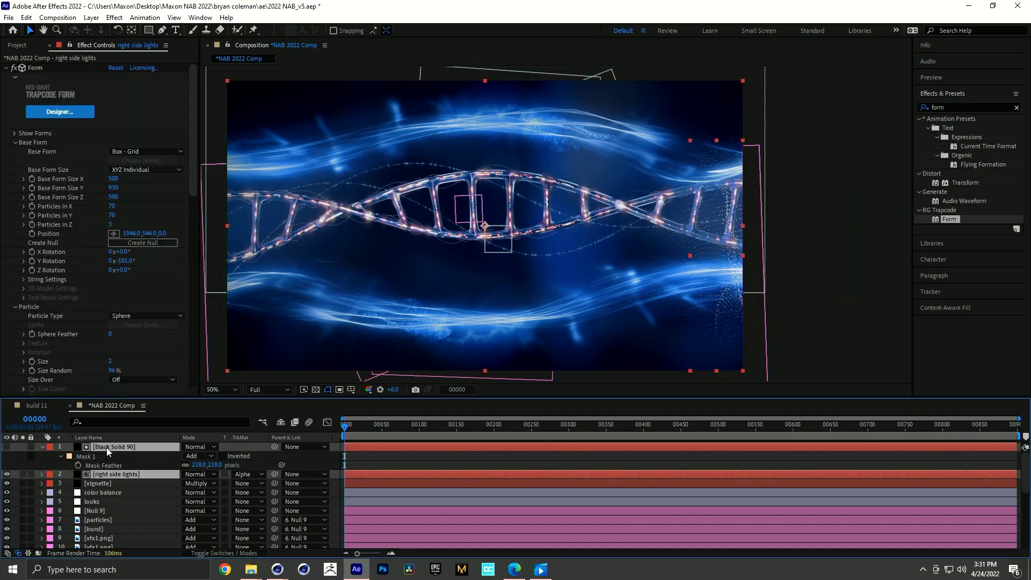
{"action": "key", "text": "ctrl+d"}
- Move the duplicated right side lights layer's Form to the frame's left edge, at about 14, 520
{"action": "left_click", "coordinate": [107, 460]}
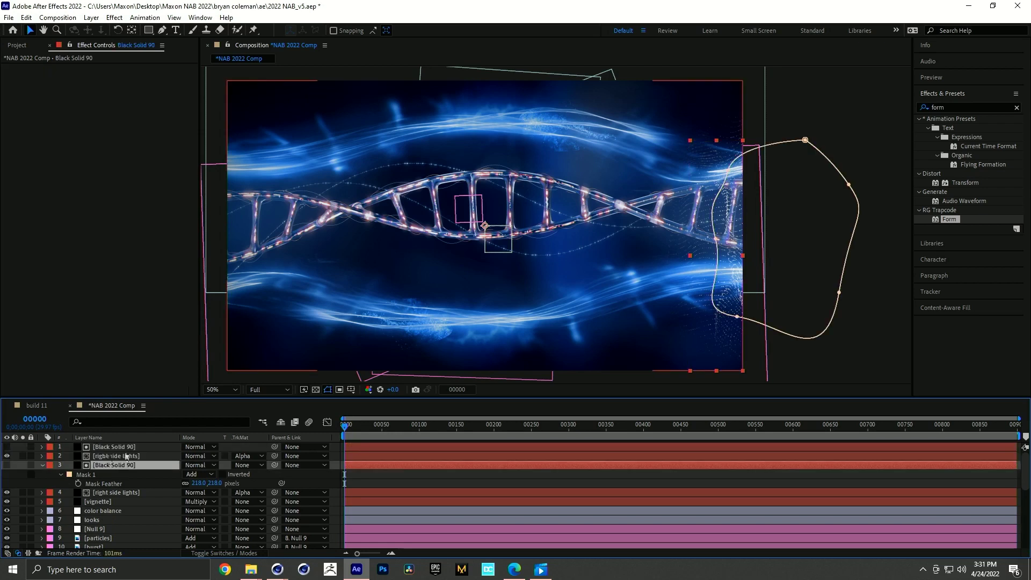
{"action": "left_click", "coordinate": [37, 68]}
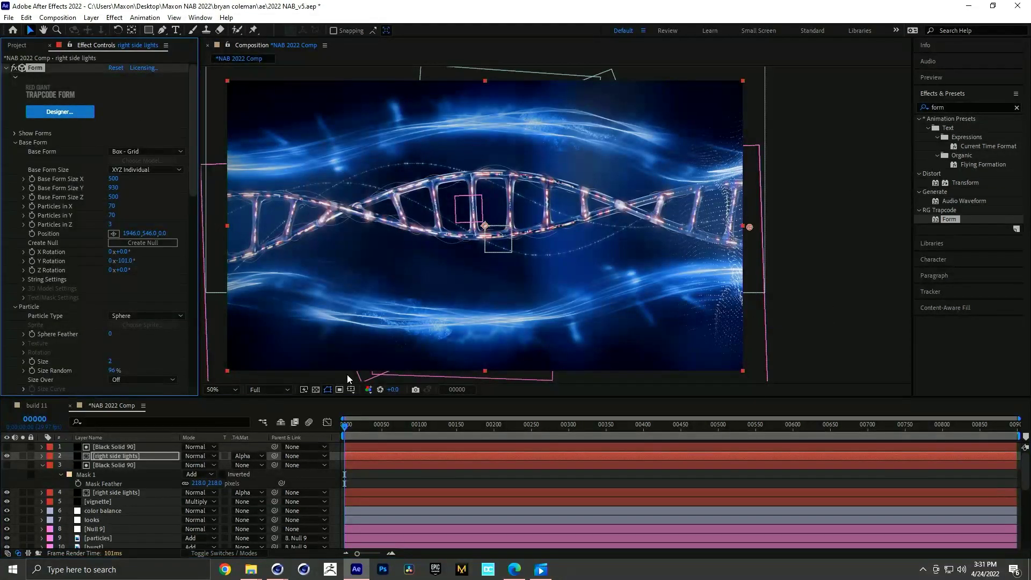
{"action": "left_click", "coordinate": [754, 231]}
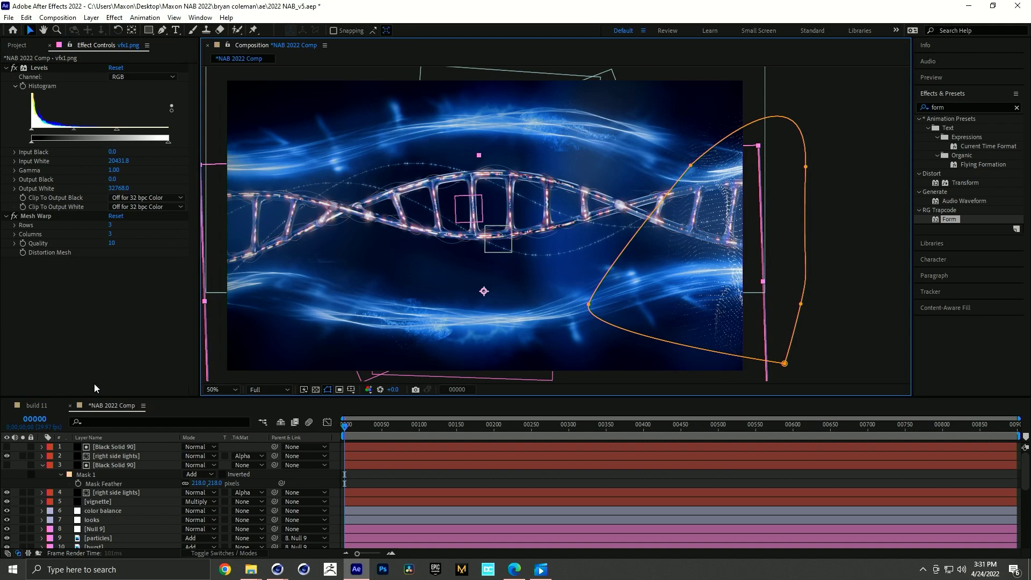
{"action": "left_click", "coordinate": [125, 457]}
{"action": "left_click", "coordinate": [33, 69]}
{"action": "left_click_drag", "start_coordinate": [749, 227], "coordinate": [227, 223]}
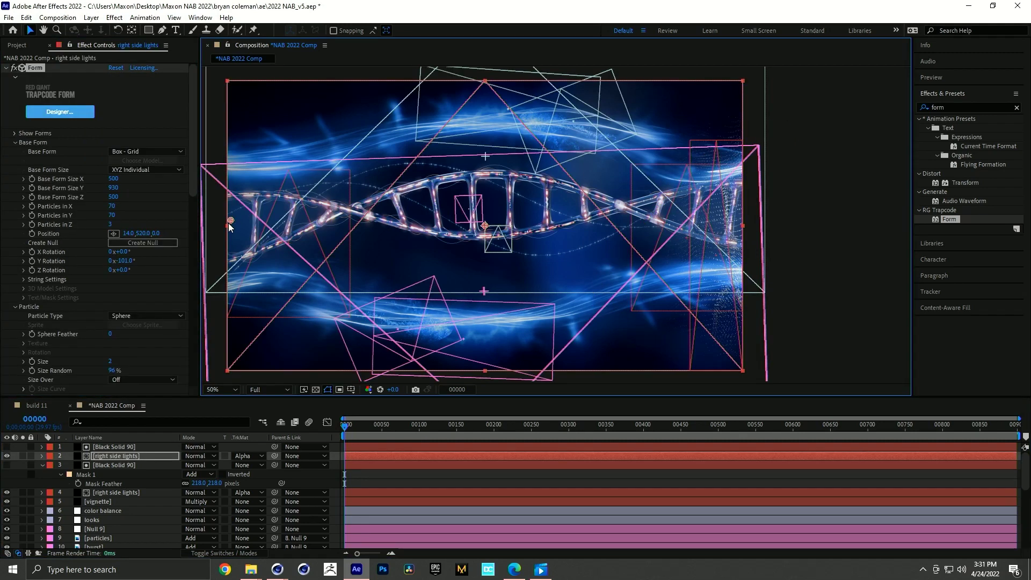
- Move the whole mask on the duplicated Black Solid 90 matte over to the frame's left edge
{"action": "left_click", "coordinate": [110, 446]}
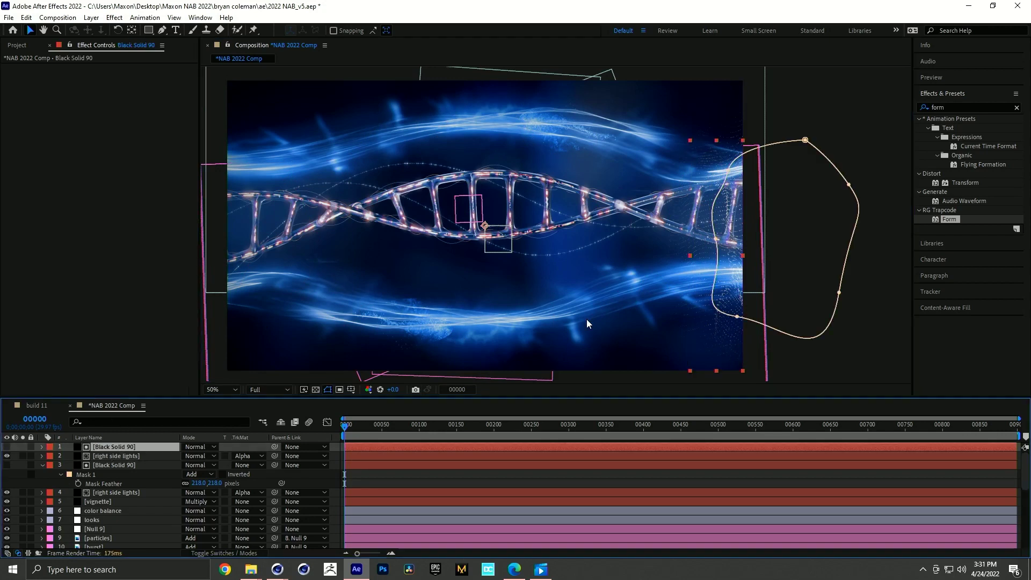
{"action": "double_click", "coordinate": [717, 238]}
{"action": "left_click_drag", "start_coordinate": [717, 238], "coordinate": [214, 234]}
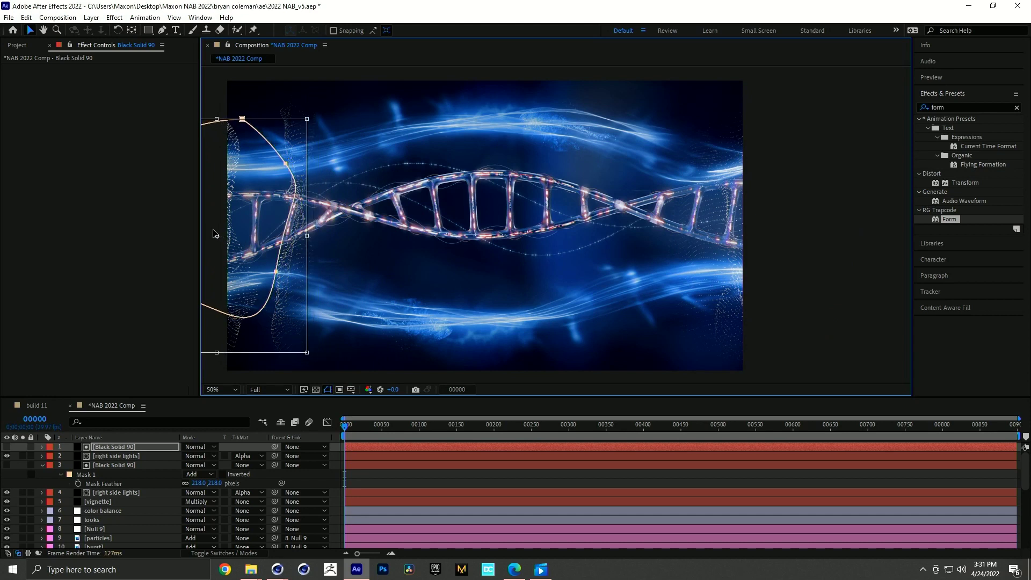
- Set the duplicated Form's Y Rotation to -69° and shift its position to about -136, 594
{"action": "left_click", "coordinate": [105, 454]}
{"action": "left_click_drag", "start_coordinate": [126, 260], "coordinate": [188, 239]}
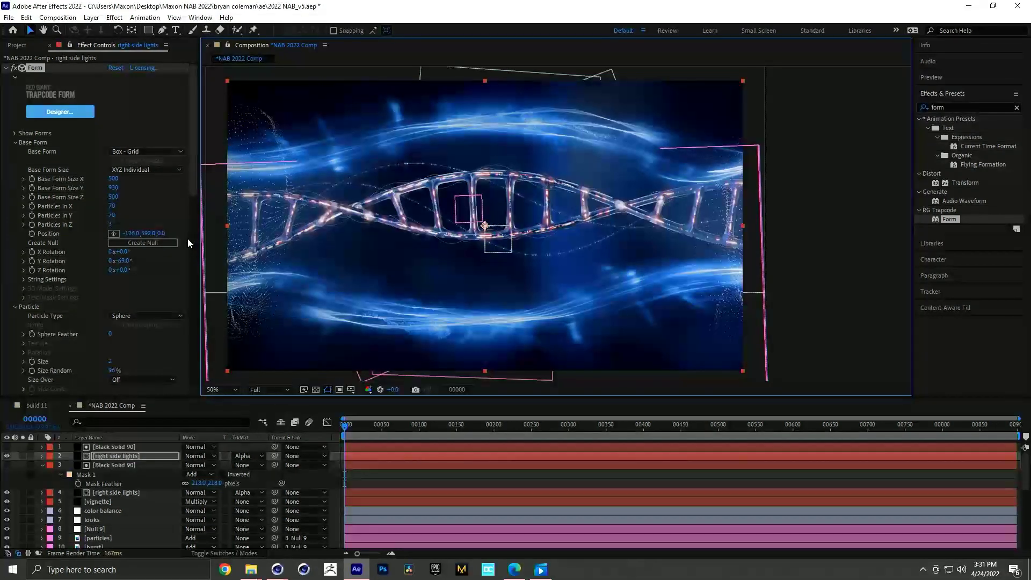
{"action": "left_click", "coordinate": [417, 481]}
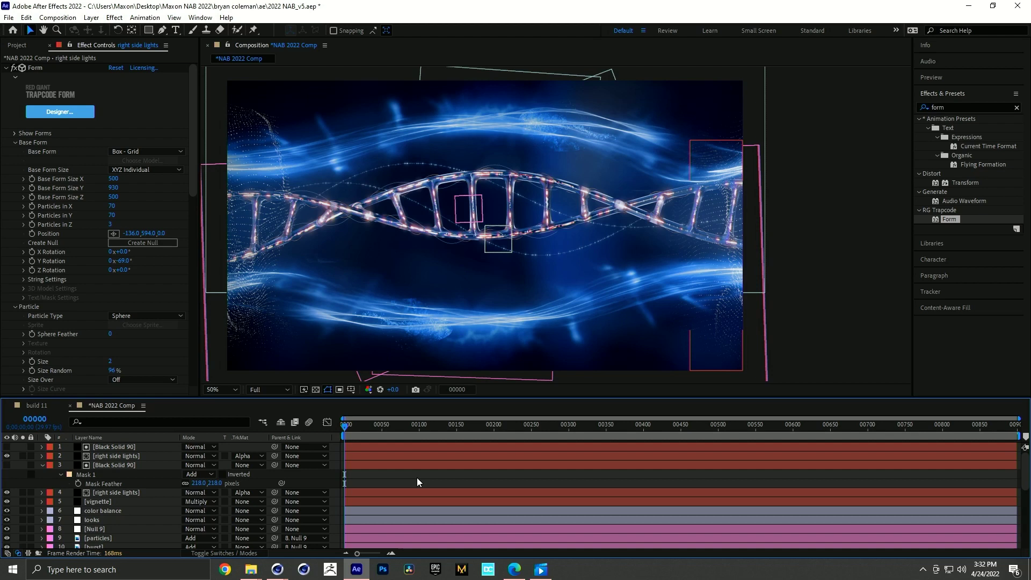
- Add a black solid and, above it, a white solid, both 1920 x 1080 px with their default names
{"action": "key", "text": "ctrl+y"}
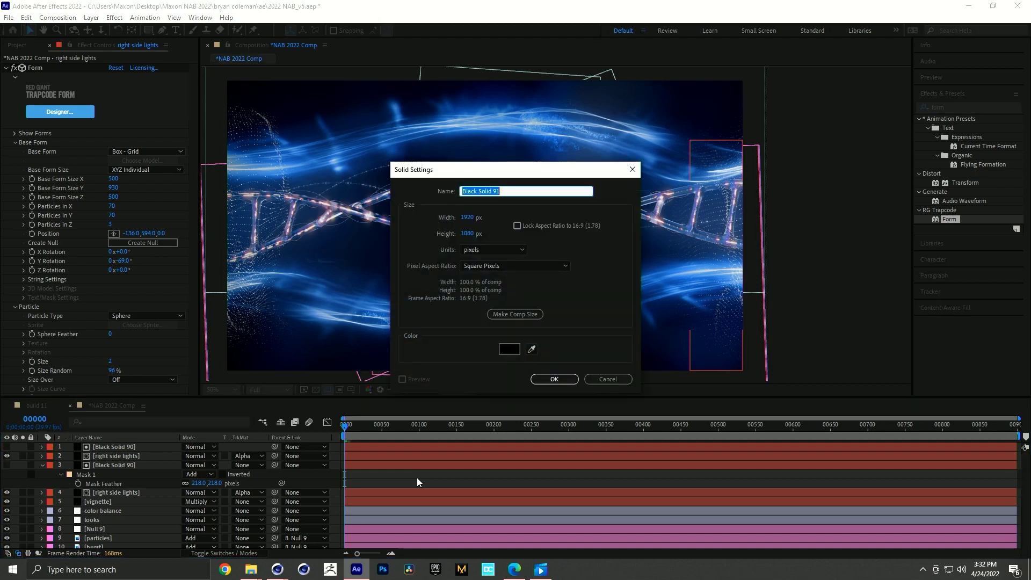
{"action": "key", "text": "Return"}
{"action": "key", "text": "ctrl+y"}
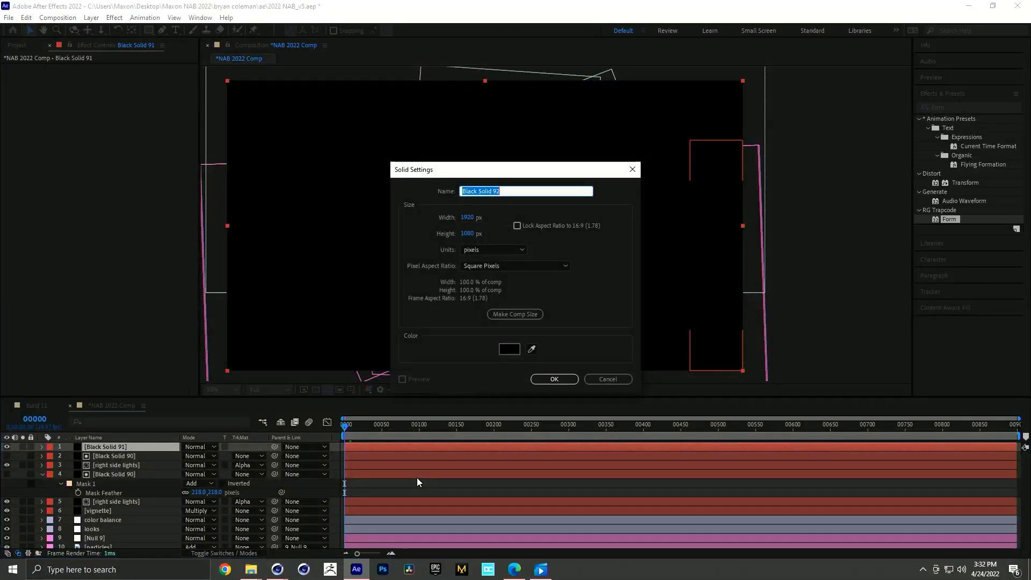
{"action": "left_click", "coordinate": [509, 349]}
{"action": "left_click", "coordinate": [49, 224]}
{"action": "left_click_drag", "start_coordinate": [49, 224], "coordinate": [9, 229]}
{"action": "left_click", "coordinate": [243, 230]}
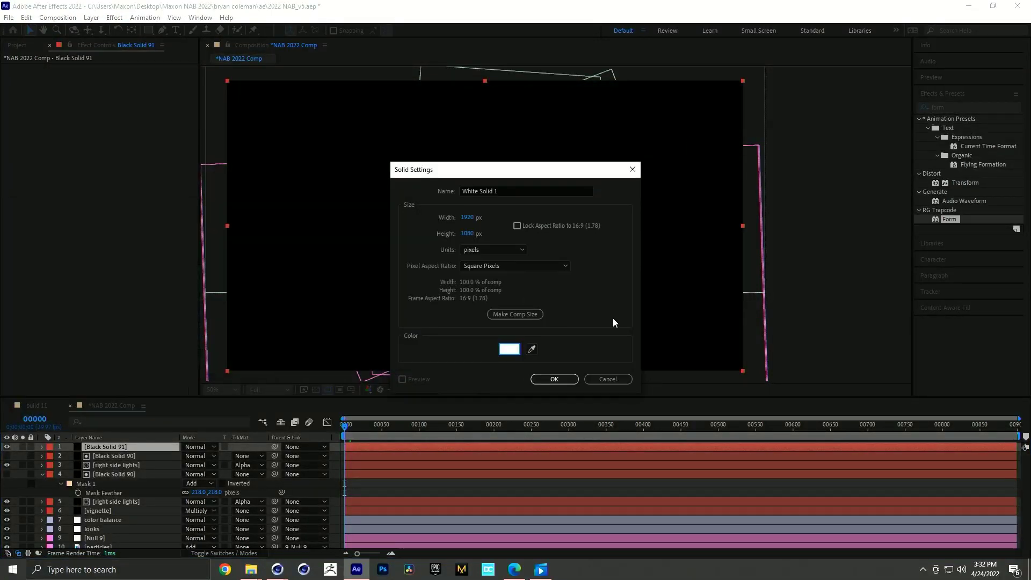
{"action": "left_click", "coordinate": [573, 382]}
- Draw a tall rectangular mask on the white solid leaving narrow strips at both frame sides, and feather it about 182 pixels
{"action": "key", "text": "comma"}
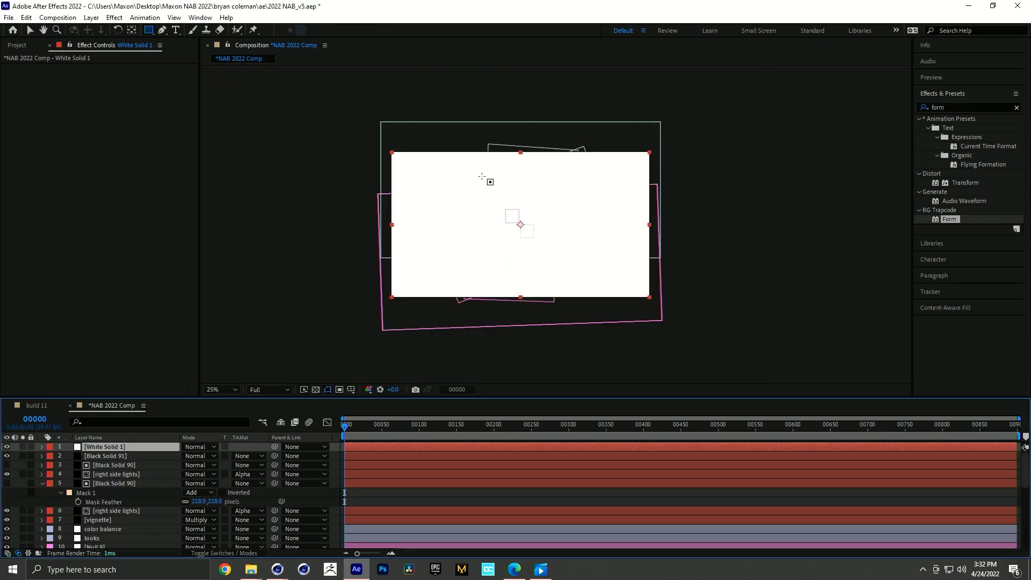
{"action": "key", "text": "comma"}
{"action": "mouse_move", "coordinate": [473, 114]}
{"action": "left_mouse_down"}
{"action": "mouse_move", "coordinate": [552, 336]}
{"action": "mouse_move", "coordinate": [594, 337]}
{"action": "left_mouse_up"}
{"action": "key", "text": "v"}
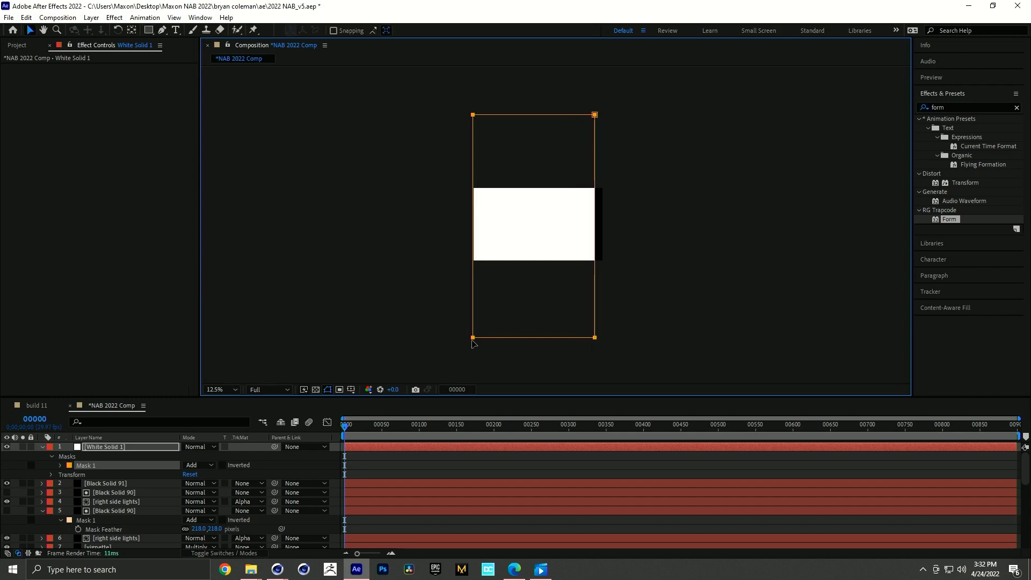
{"action": "left_click_drag", "start_coordinate": [472, 225], "coordinate": [486, 226]}
{"action": "key", "text": "f"}
{"action": "left_click_drag", "start_coordinate": [199, 465], "coordinate": [156, 468]}
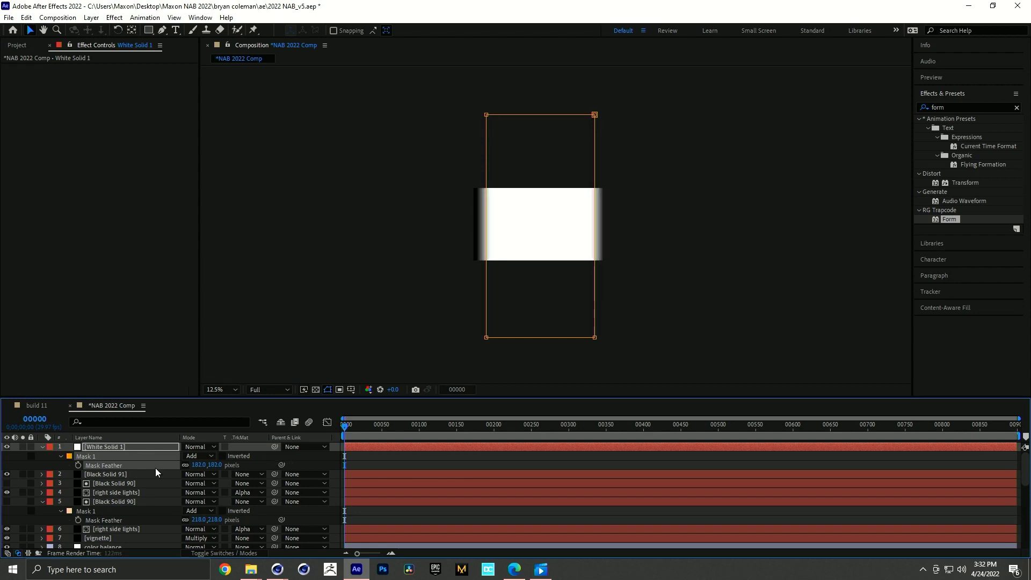
- Pre-compose the white solid and Black Solid 91 as depth and hide the resulting layer
{"action": "left_click", "coordinate": [113, 475], "text": "ctrl"}
{"action": "key", "text": "ctrl+shift+c"}
{"action": "type", "text": "map"}
{"action": "key", "text": "Return"}
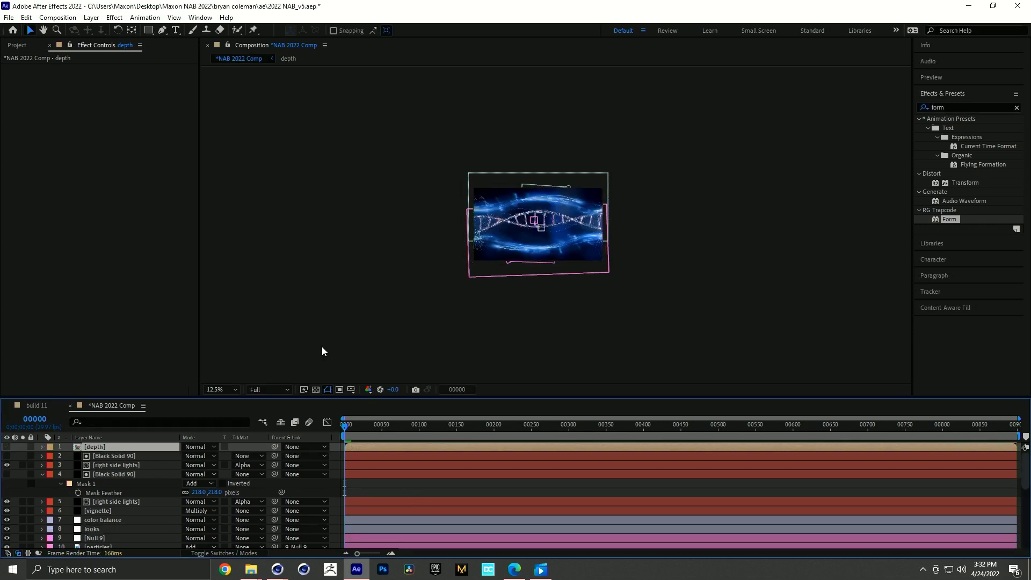
- Add an adjustment layer on top and apply the Camera Lens Blur effect to it
{"action": "left_click", "coordinate": [92, 18]}
{"action": "mouse_move", "coordinate": [107, 29]}
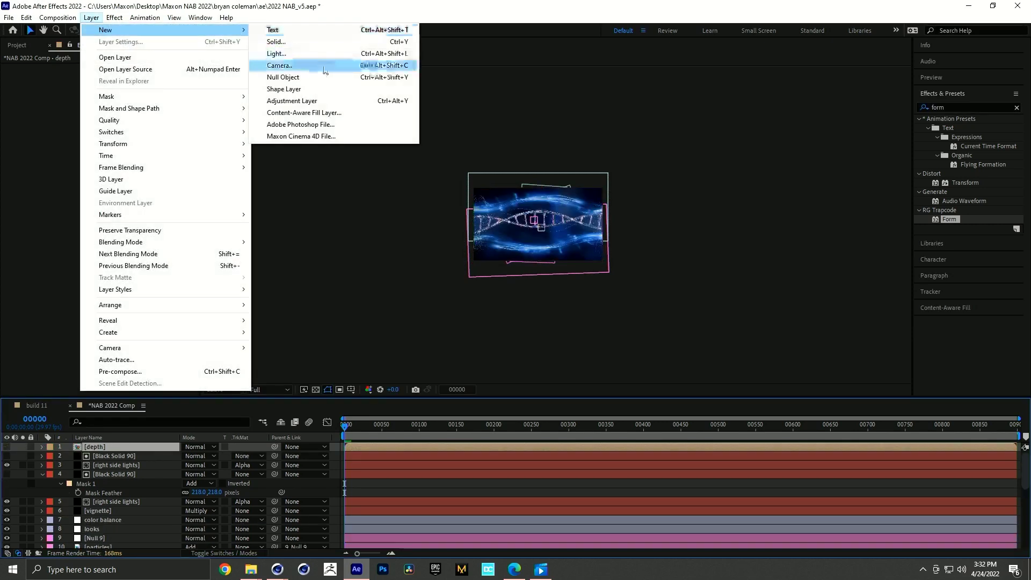
{"action": "left_click", "coordinate": [285, 100]}
{"action": "key", "text": "ctrl+5"}
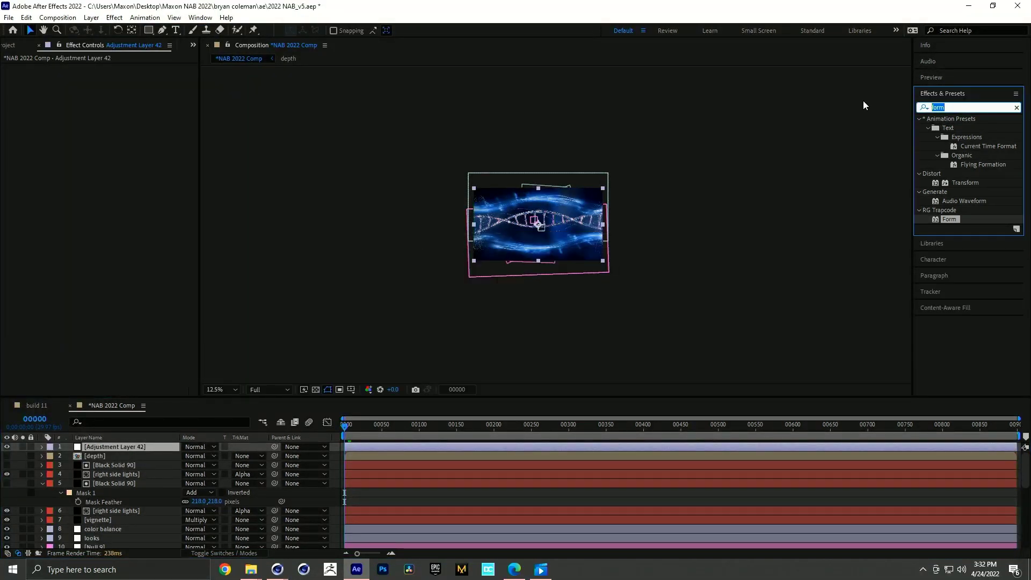
{"action": "type", "text": "camera"}
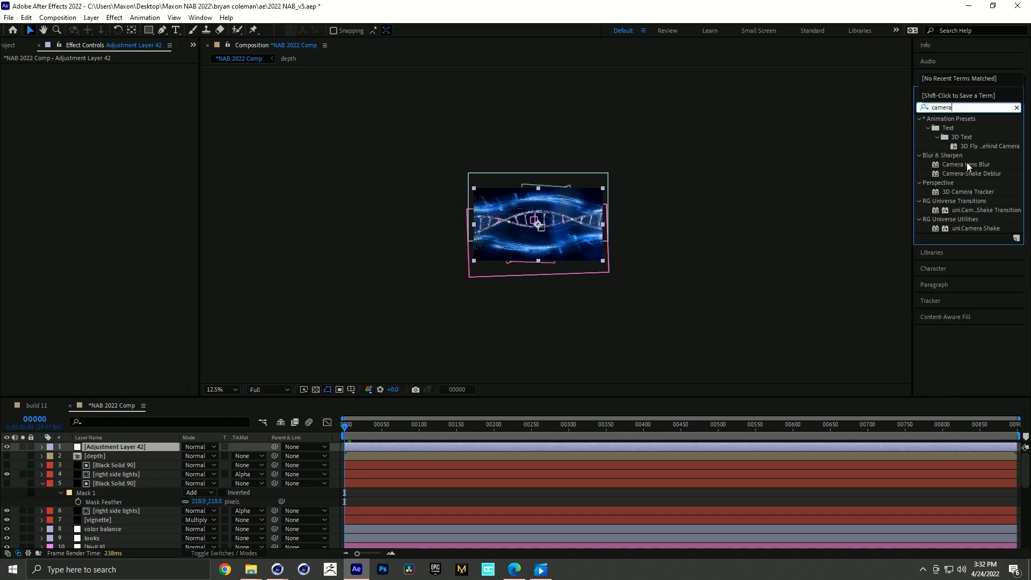
{"action": "left_click_drag", "start_coordinate": [969, 165], "coordinate": [134, 447]}
- Use the depth layer as the inverted blur map of Camera Lens Blur and set the Blur Radius to 32
{"action": "scroll", "coordinate": [519, 272], "scroll_direction": "up", "scroll_amount": 4}
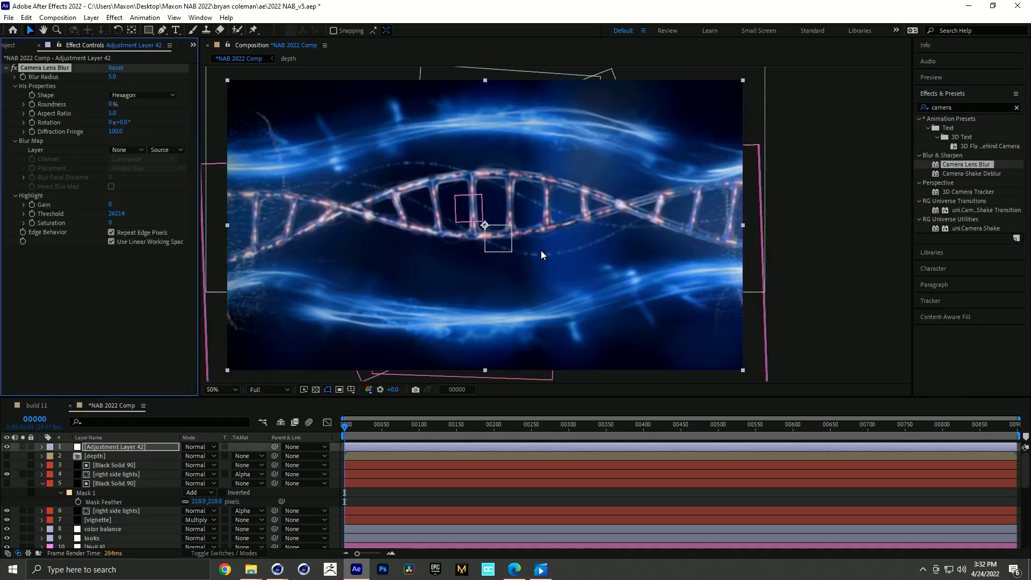
{"action": "key", "text": "h"}
{"action": "key", "text": "v"}
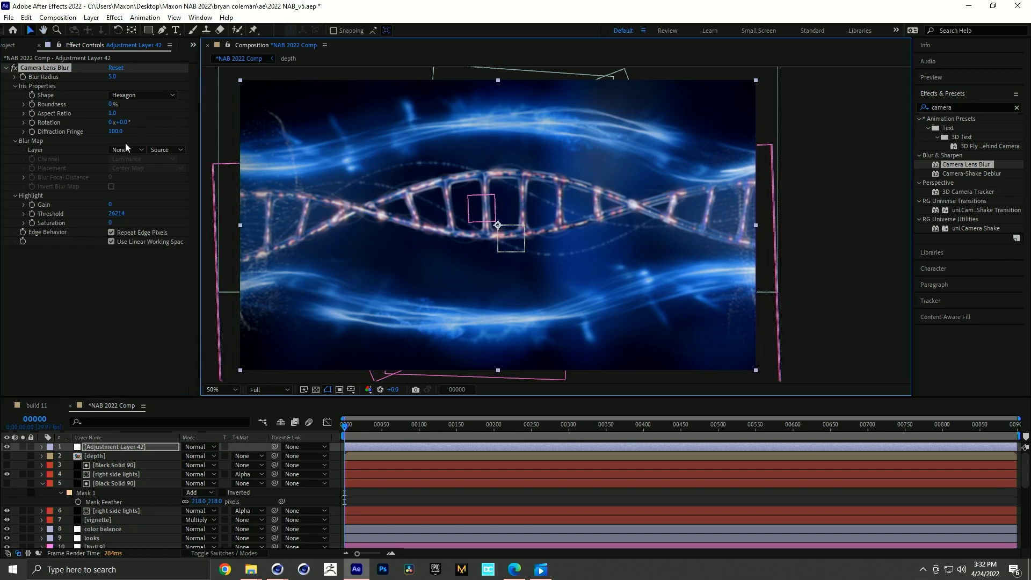
{"action": "left_click", "coordinate": [125, 149]}
{"action": "left_click", "coordinate": [140, 189]}
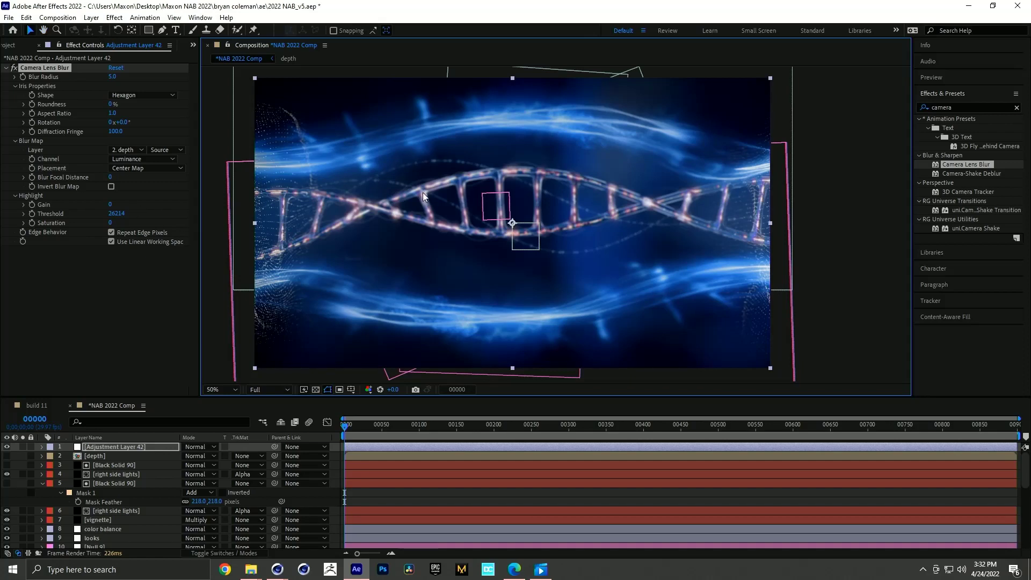
{"action": "left_click", "coordinate": [111, 186]}
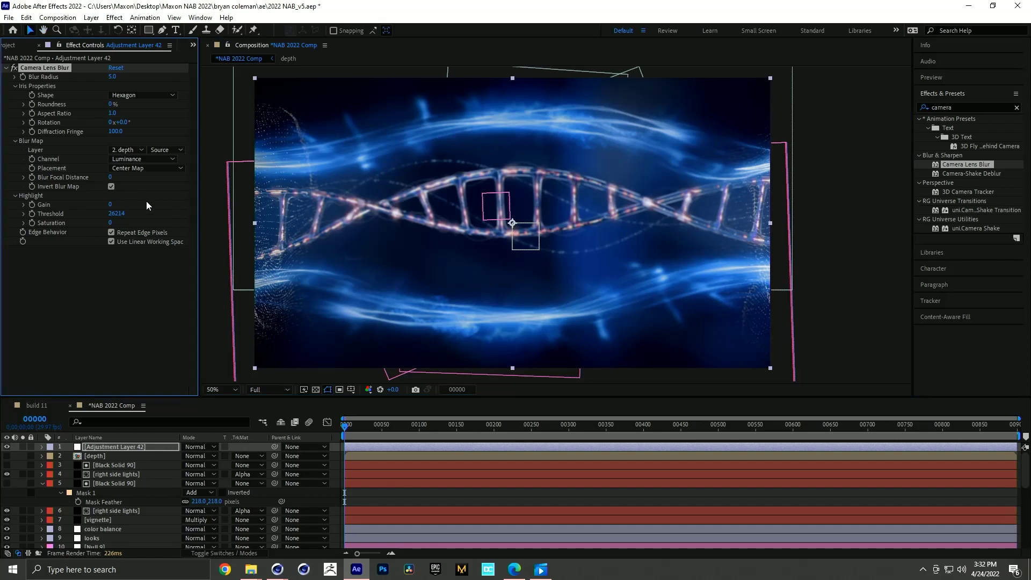
{"action": "left_click_drag", "start_coordinate": [126, 77], "coordinate": [124, 77]}
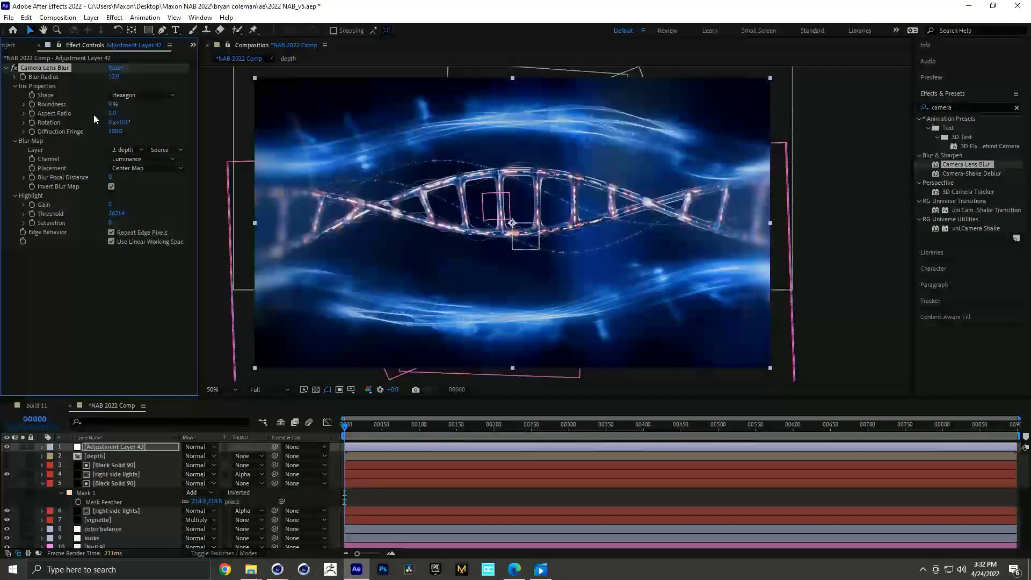
- Set the Camera Lens Blur iris Aspect Ratio to 0.5
{"action": "left_click", "coordinate": [112, 114]}
{"action": "key", "text": "Return"}
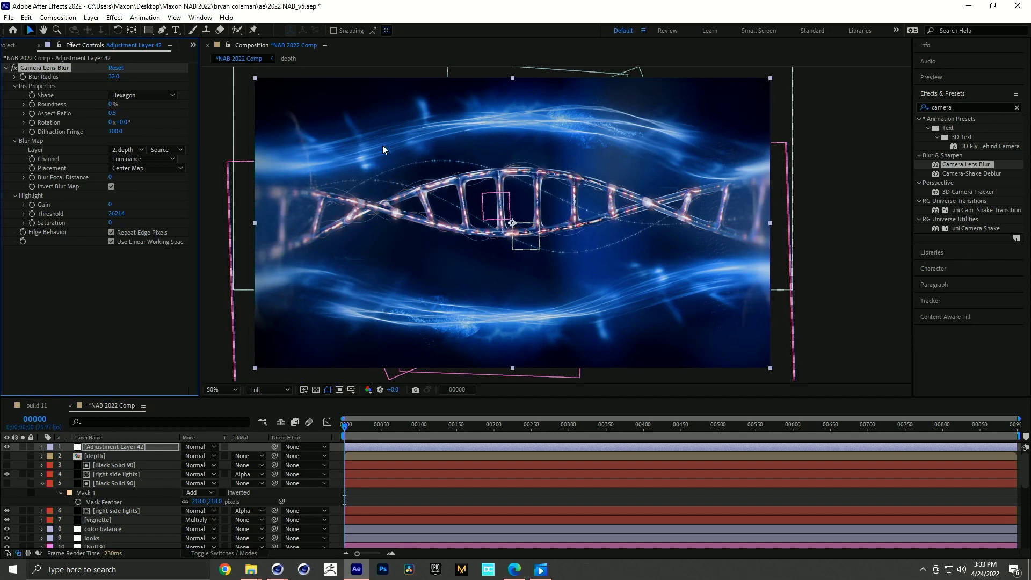
{"action": "left_click_drag", "start_coordinate": [549, 202], "coordinate": [558, 199]}
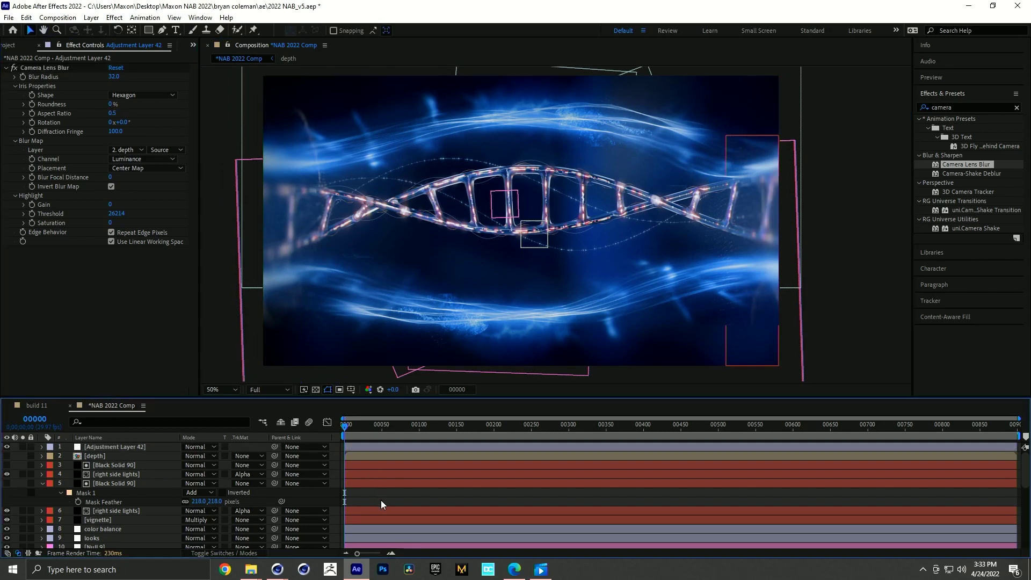
- Move the dna_lights_v1.png layer directly beneath Adjustment Layer 42 and toggle its visibility to compare the result
{"action": "scroll", "coordinate": [146, 507], "scroll_direction": "down", "scroll_amount": 2}
{"action": "scroll", "coordinate": [138, 443], "scroll_direction": "down", "scroll_amount": 2}
{"action": "scroll", "coordinate": [137, 443], "scroll_direction": "down", "scroll_amount": 4}
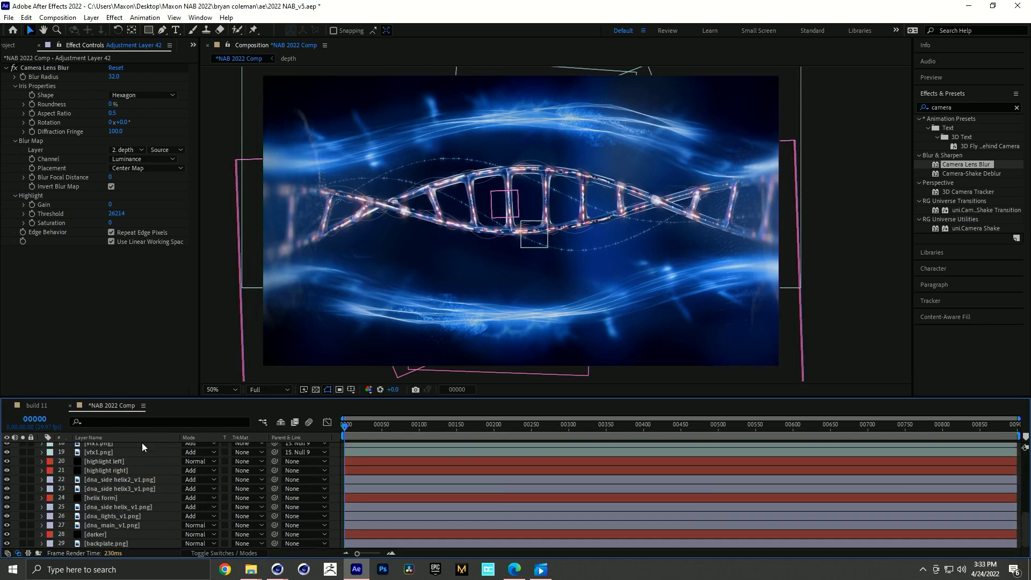
{"action": "left_click", "coordinate": [123, 517]}
{"action": "left_click_drag", "start_coordinate": [123, 516], "coordinate": [123, 454]}
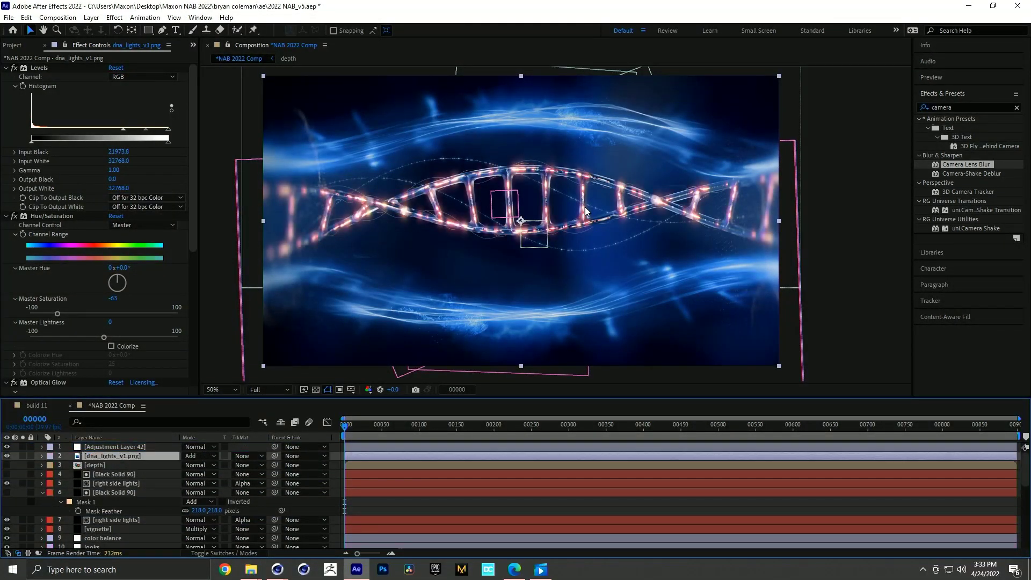
{"action": "left_click", "coordinate": [6, 456]}
{"action": "left_click", "coordinate": [7, 457]}
- Add another adjustment layer at the top of the NAB 2022 Comp layer stack
{"action": "left_click", "coordinate": [365, 505]}
{"action": "left_click", "coordinate": [92, 18]}
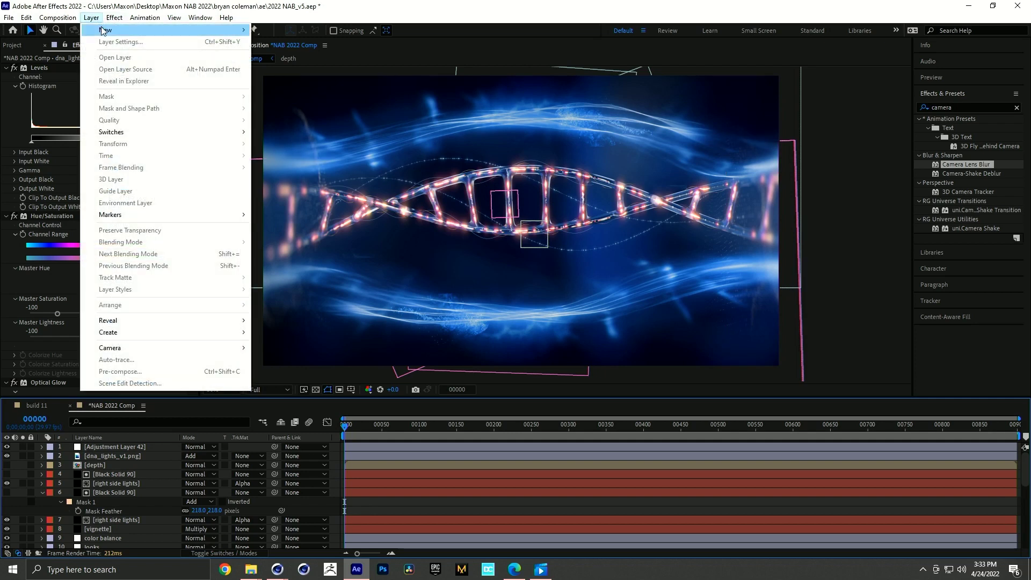
{"action": "mouse_move", "coordinate": [105, 30]}
{"action": "left_click", "coordinate": [292, 101]}
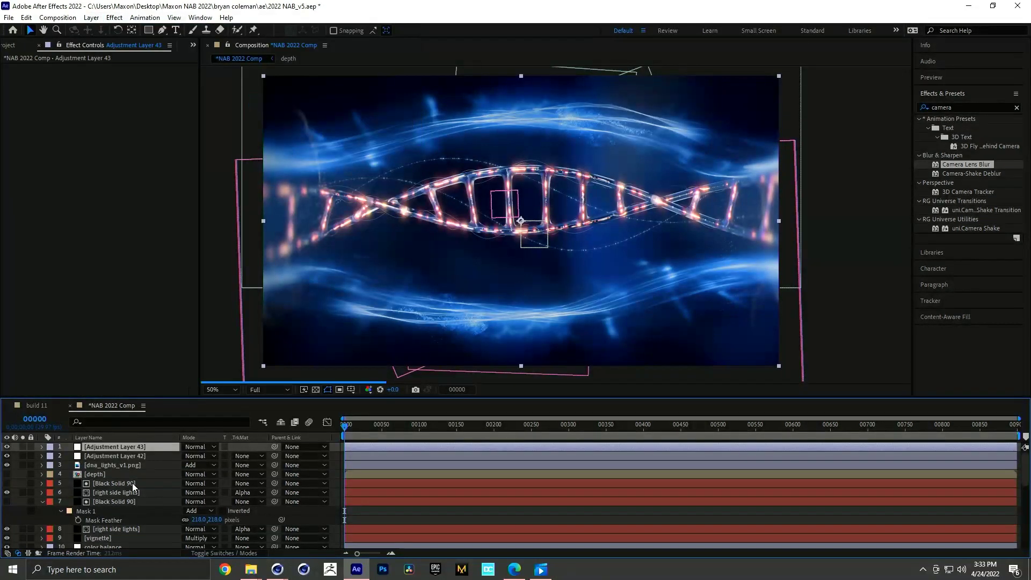
- Rename the new top adjustment layer to grain
{"action": "key", "text": "Return"}
{"action": "type", "text": "gra"}
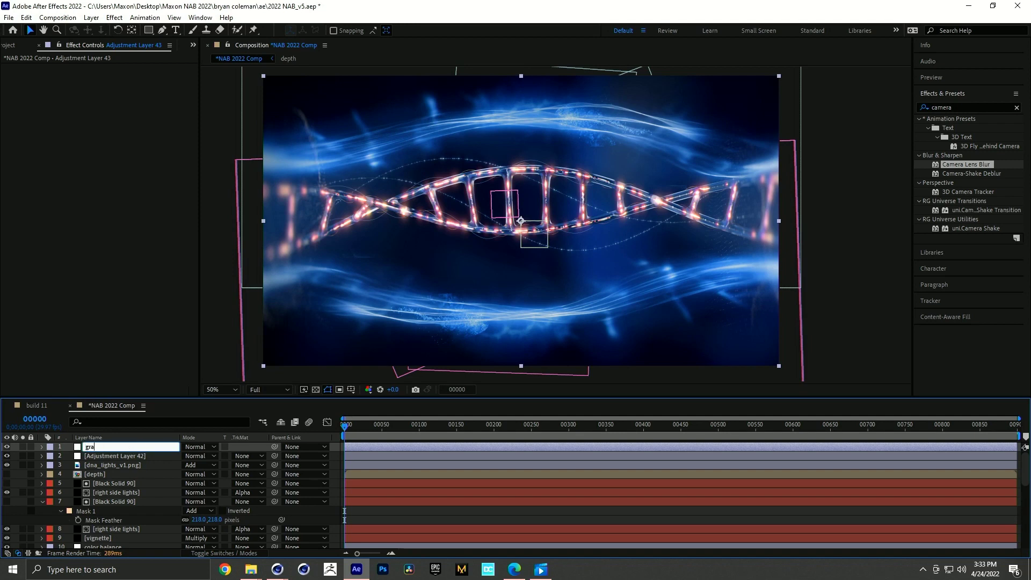
{"action": "type", "text": "in"}
{"action": "key", "text": "Return"}
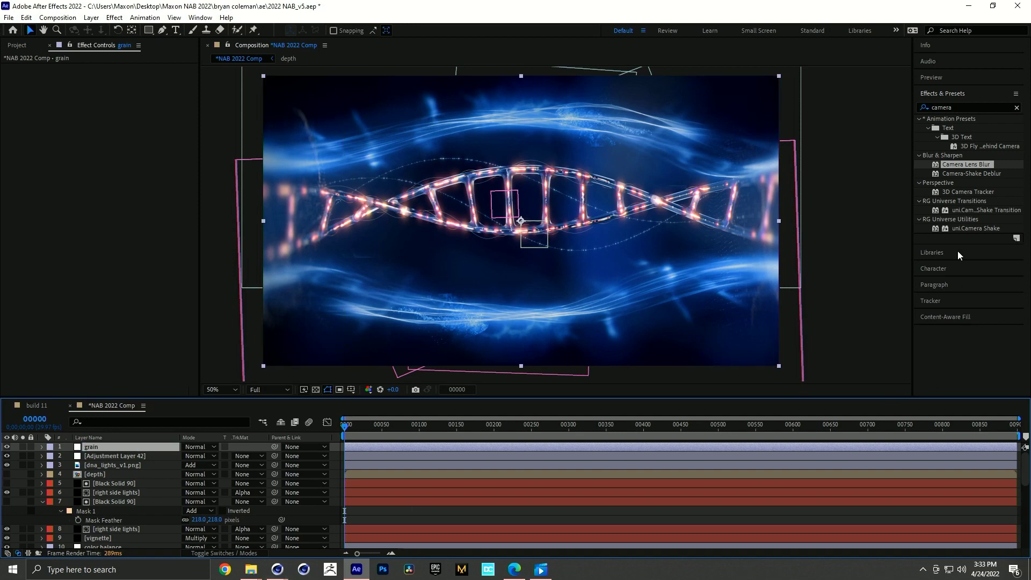
- Find the Magic Bullet Renoiser effect and apply it to the grain layer
{"action": "left_click", "coordinate": [961, 103]}
{"action": "type", "text": "reno"}
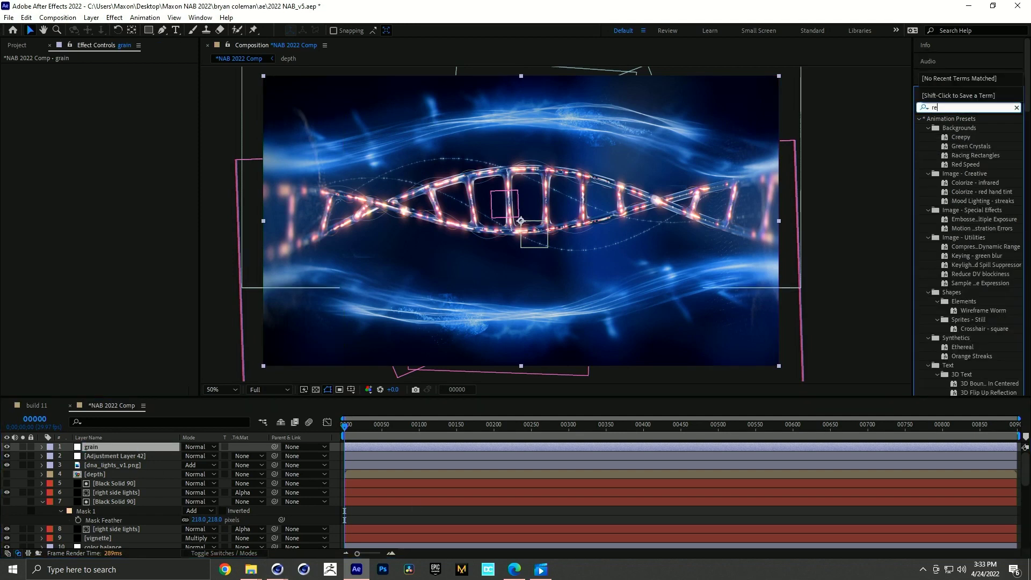
{"action": "left_click_drag", "start_coordinate": [957, 128], "coordinate": [543, 245]}
- Inspect the film grain up close on the upper blue light streaks, toggling the grain layer's visibility to compare
{"action": "key", "text": "period"}
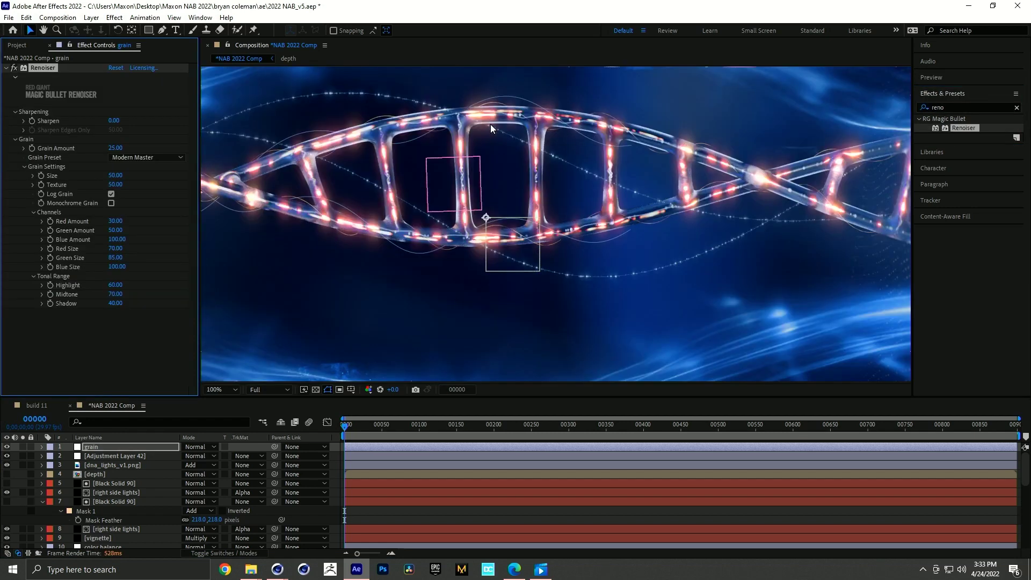
{"action": "left_click_drag", "start_coordinate": [490, 124], "coordinate": [495, 260]}
{"action": "key", "text": "period"}
{"action": "left_click_drag", "start_coordinate": [490, 131], "coordinate": [488, 209]}
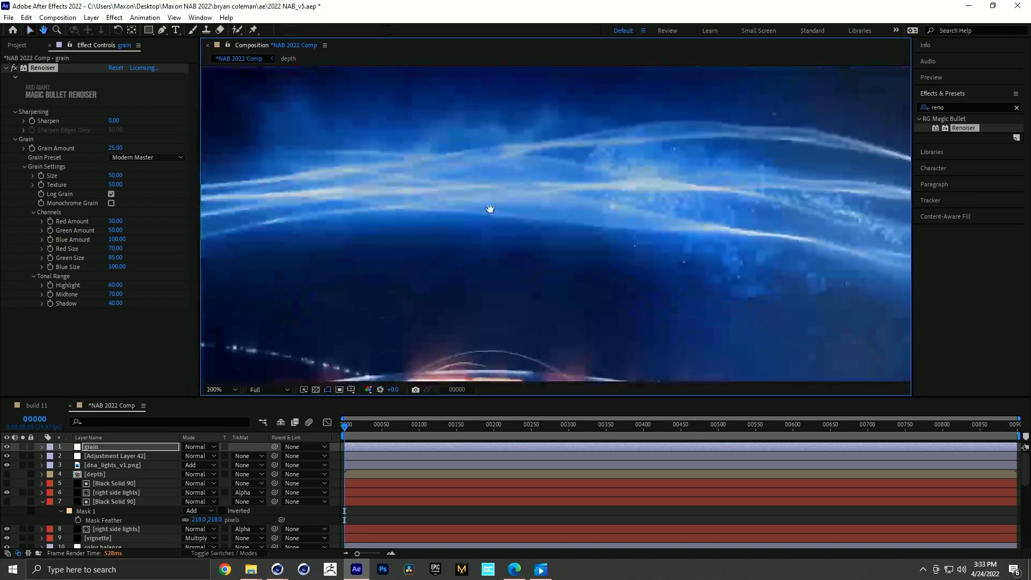
{"action": "left_click", "coordinate": [7, 447]}
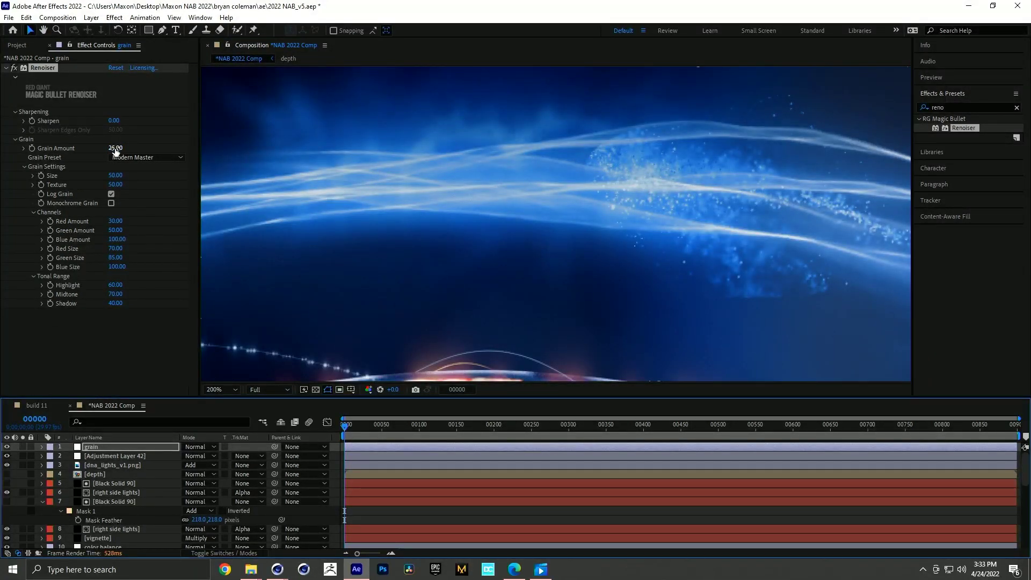
- Set Renoiser's Grain Amount to 50 and Size to 25, enable Monochrome Grain, and compare the result by toggling the grain layer
{"action": "left_click", "coordinate": [115, 148]}
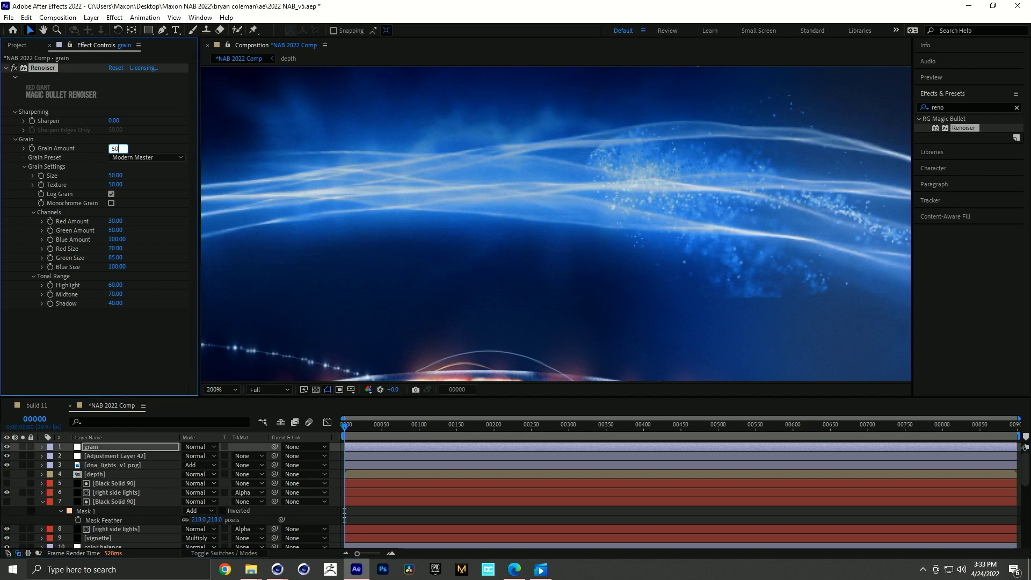
{"action": "key", "text": "Return"}
{"action": "left_click", "coordinate": [115, 175]}
{"action": "type", "text": "25"}
{"action": "key", "text": "Return"}
{"action": "left_click", "coordinate": [111, 203]}
{"action": "left_click", "coordinate": [7, 447]}
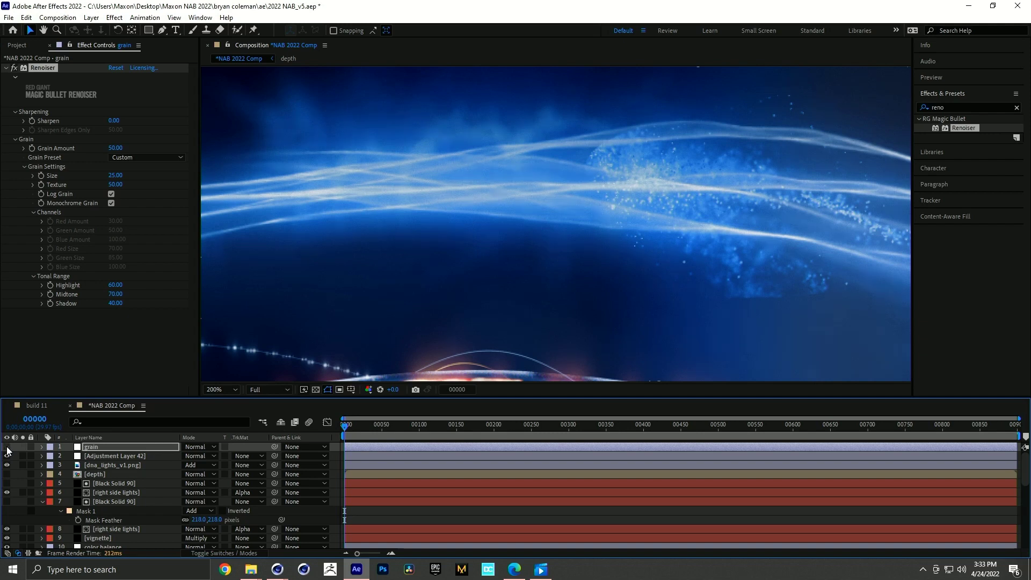
- Review the whole NAB 2022 Comp frame with the grain applied and no layer selected
{"action": "scroll", "coordinate": [580, 209], "scroll_direction": "down", "scroll_amount": 2}
{"action": "scroll", "coordinate": [627, 236], "scroll_direction": "down", "scroll_amount": 2}
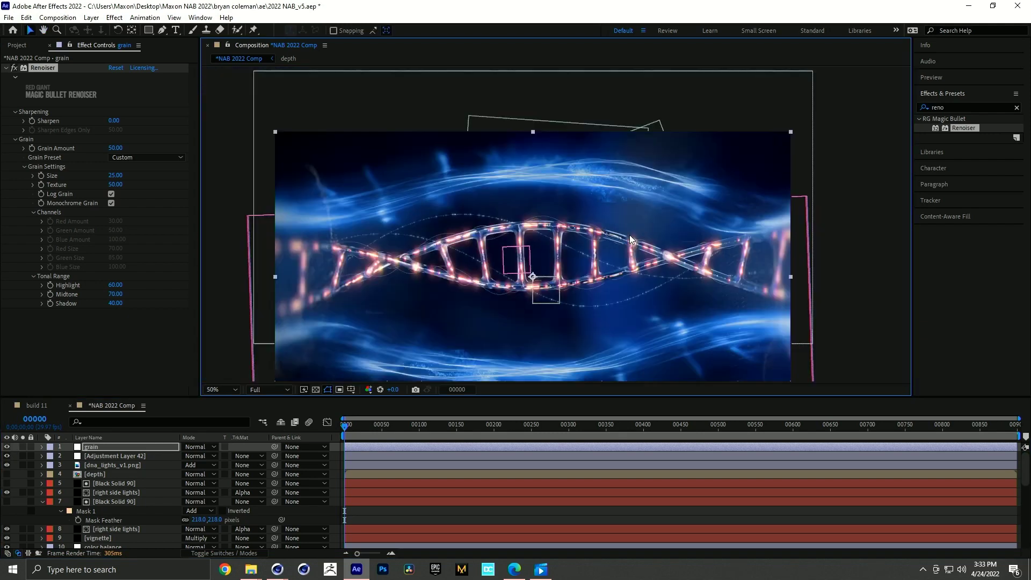
{"action": "left_click_drag", "start_coordinate": [629, 260], "coordinate": [638, 207]}
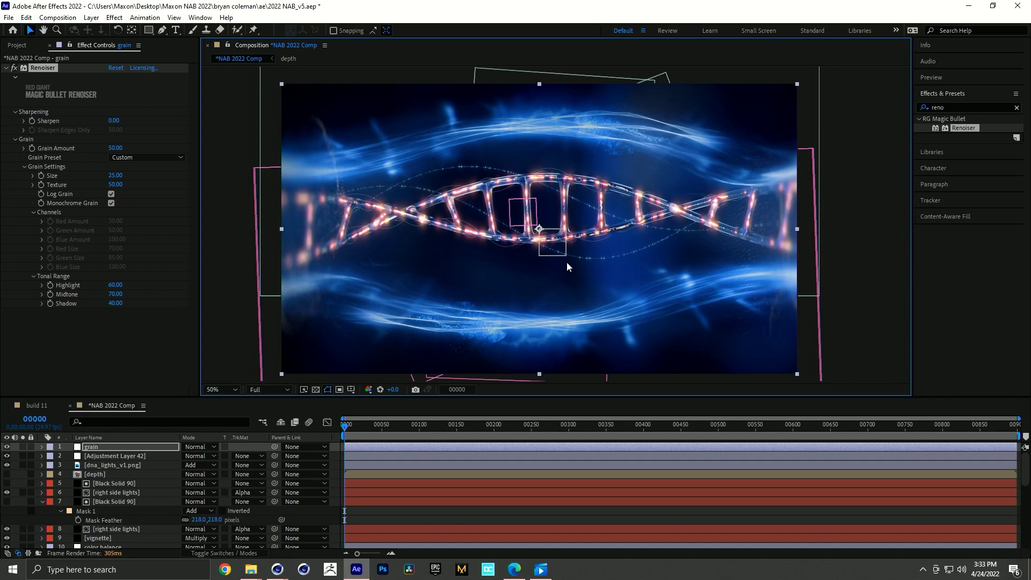
{"action": "left_click", "coordinate": [615, 510]}
{"action": "key", "text": "v"}
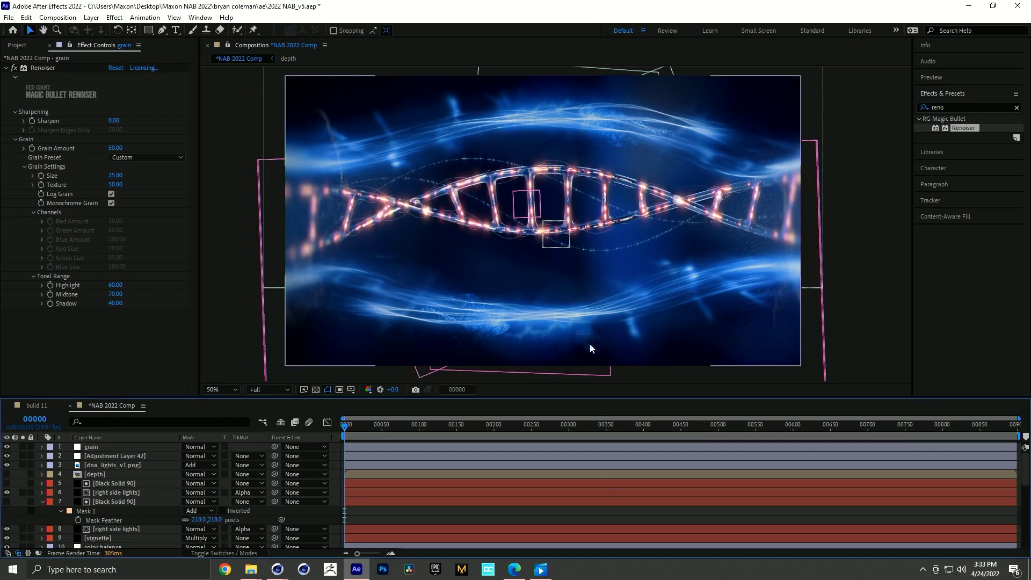
- Switch to the 2022 NAB8.pdf presentation in Edge and show the What We Discussed slide
{"action": "key", "text": "alt+Tab"}
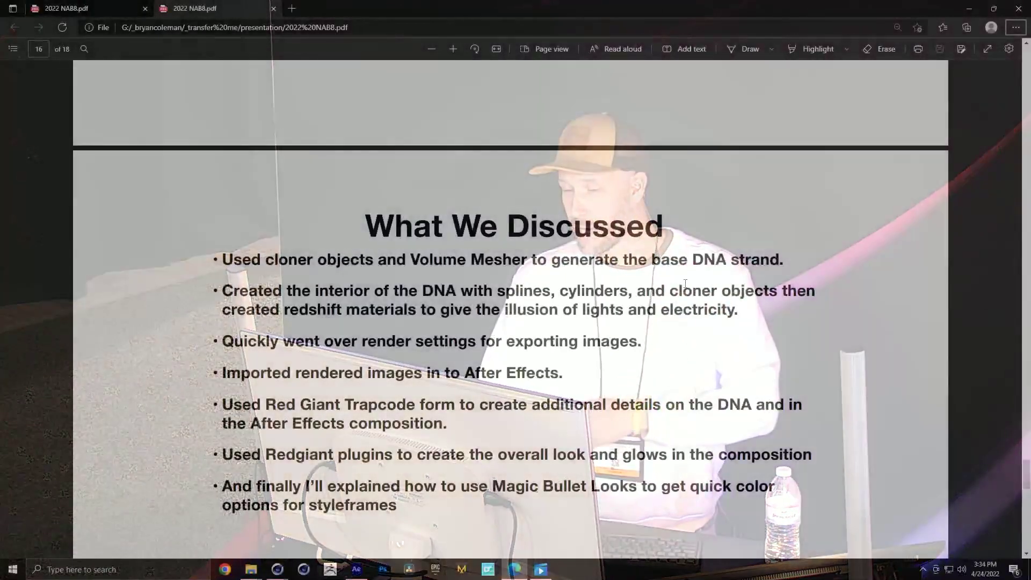
{"action": "scroll", "coordinate": [886, 306], "scroll_direction": "down", "scroll_amount": 3}
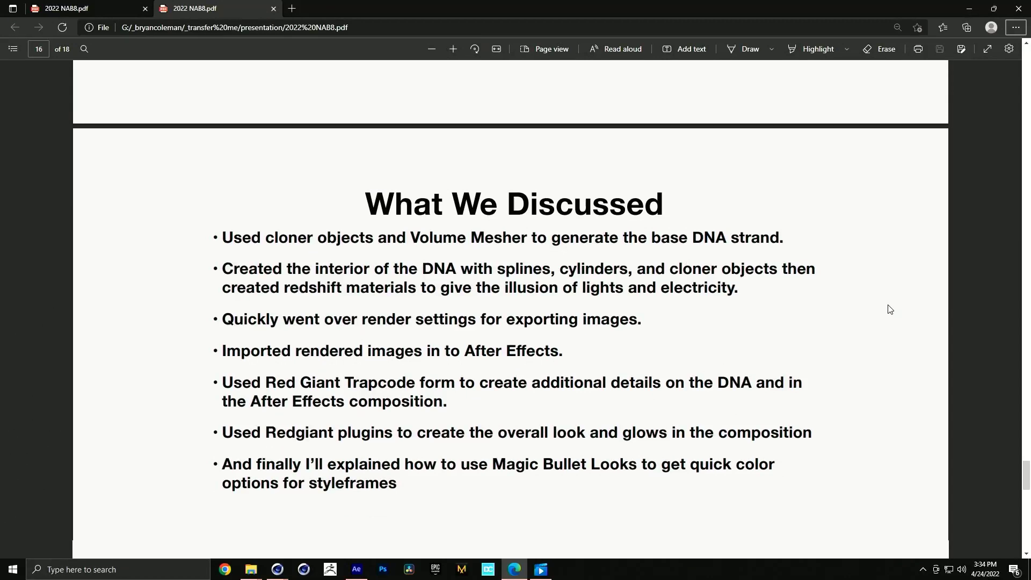